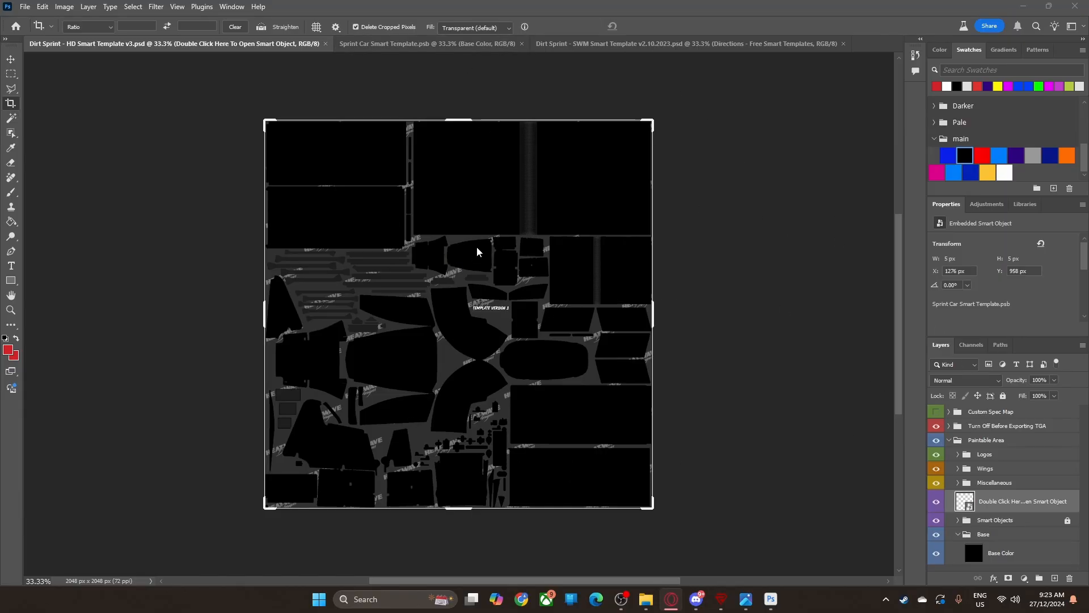
Step: Compare the Dirt Sprint HD template with its Sprint Car Smart Template document by switching between them
left_click(413, 45)
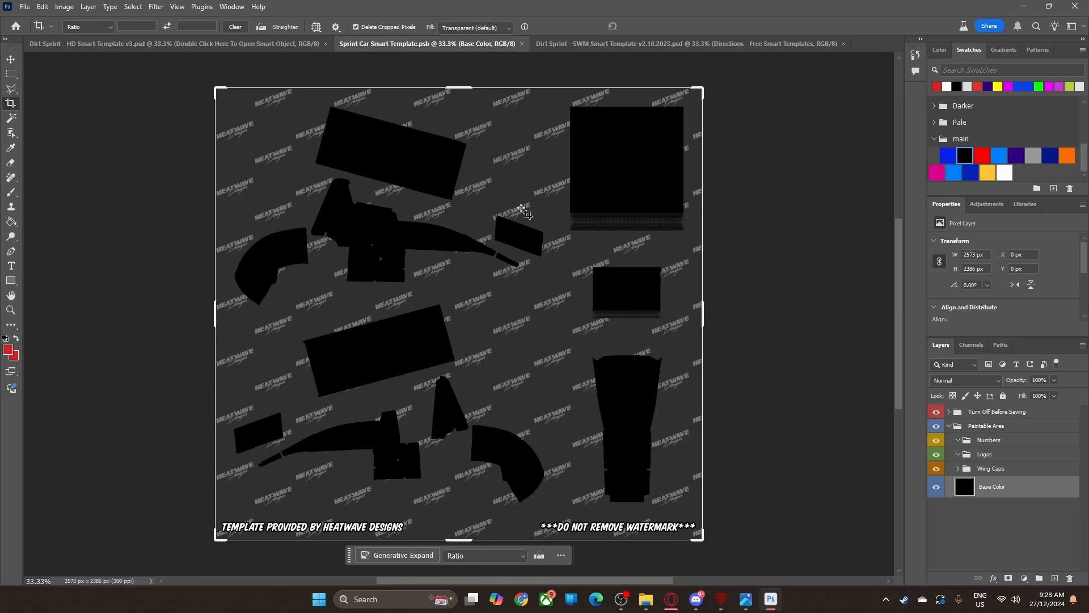
left_click(244, 50)
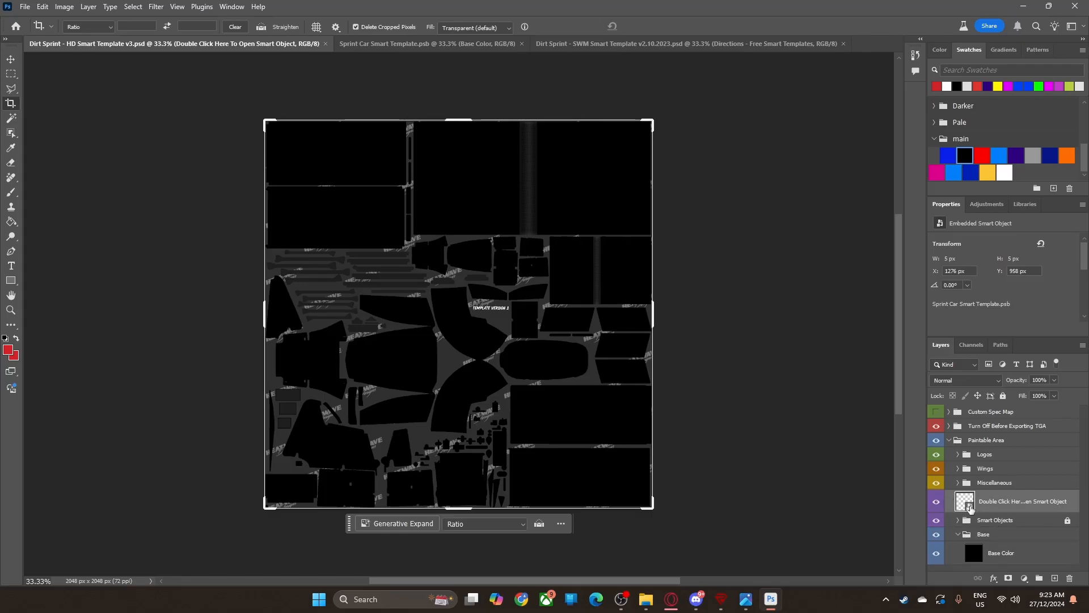
left_click(438, 46)
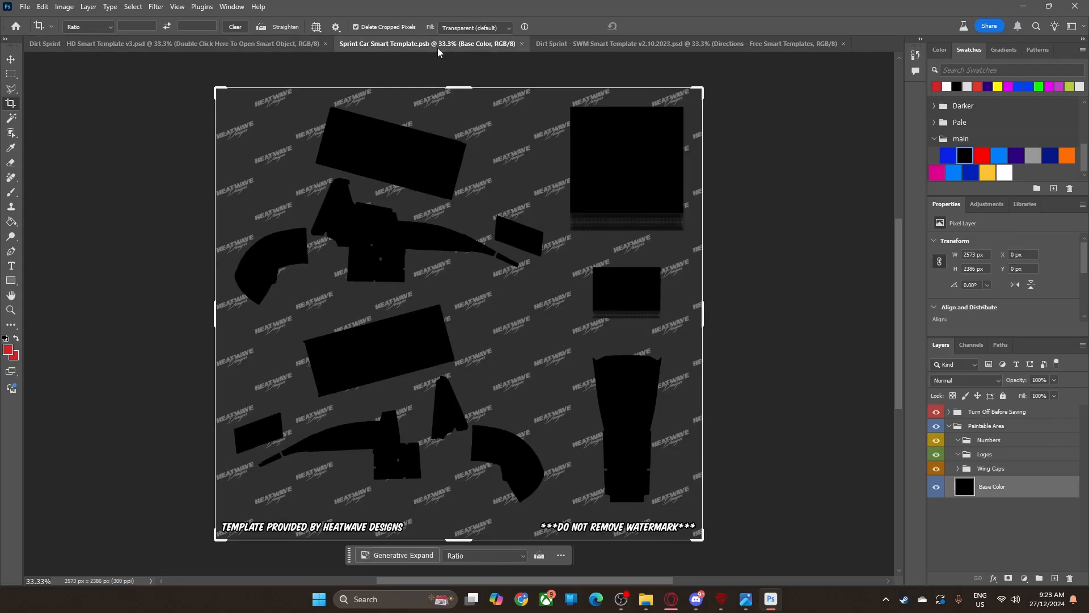
left_click(300, 43)
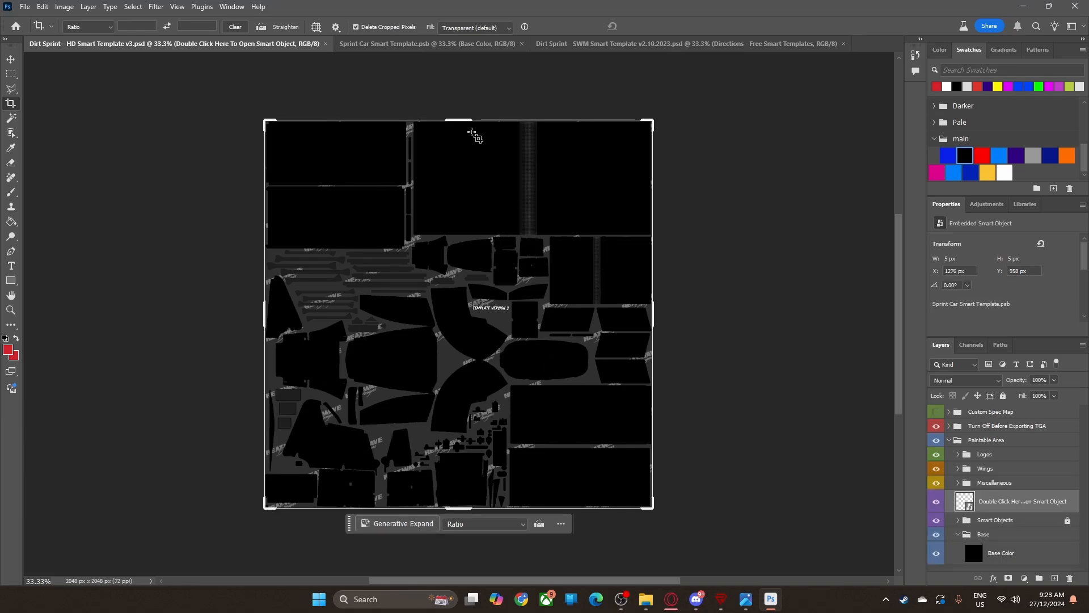
Step: Paint a red brush stroke across the lower side panels on a new layer in Sprint Car Smart Template.psb, save, and view the HD template
left_click(427, 44)
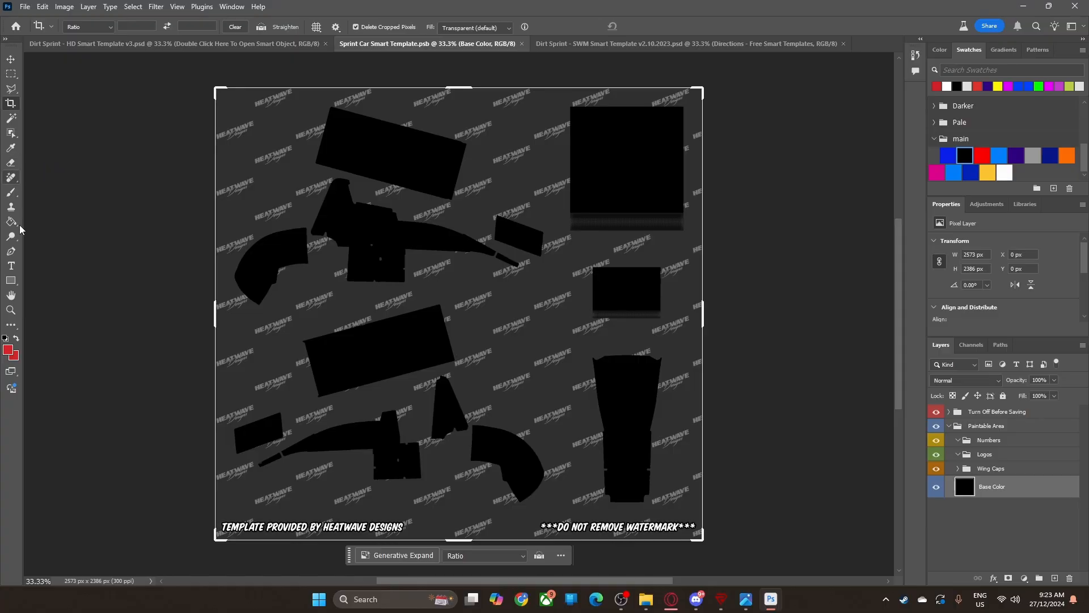
left_click(10, 191)
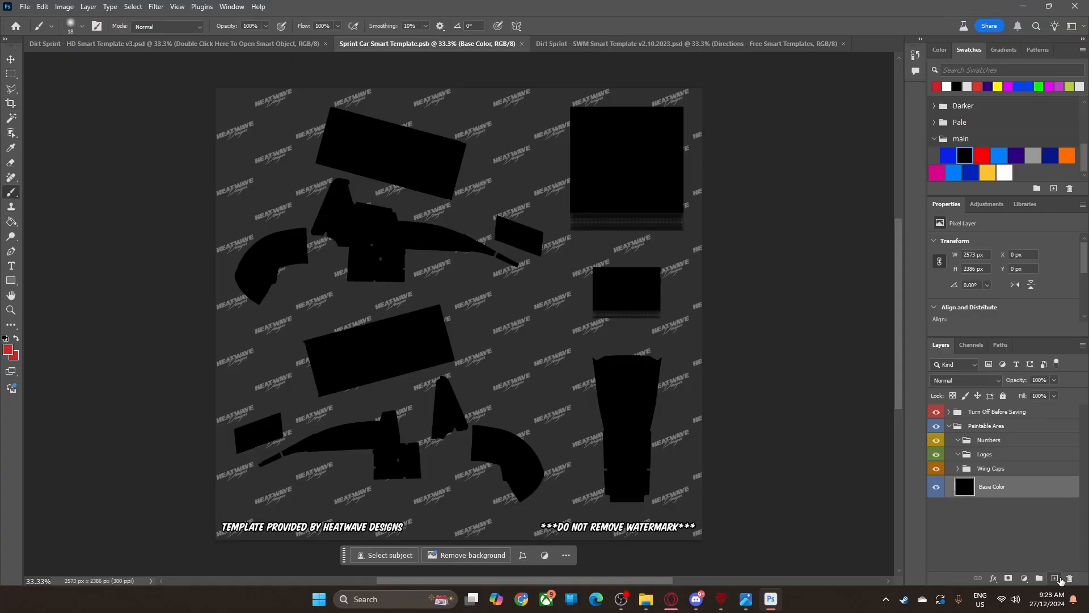
left_click(1056, 578)
mouse_move(324, 440)
left_mouse_down()
mouse_move(425, 430)
mouse_move(470, 410)
left_mouse_up()
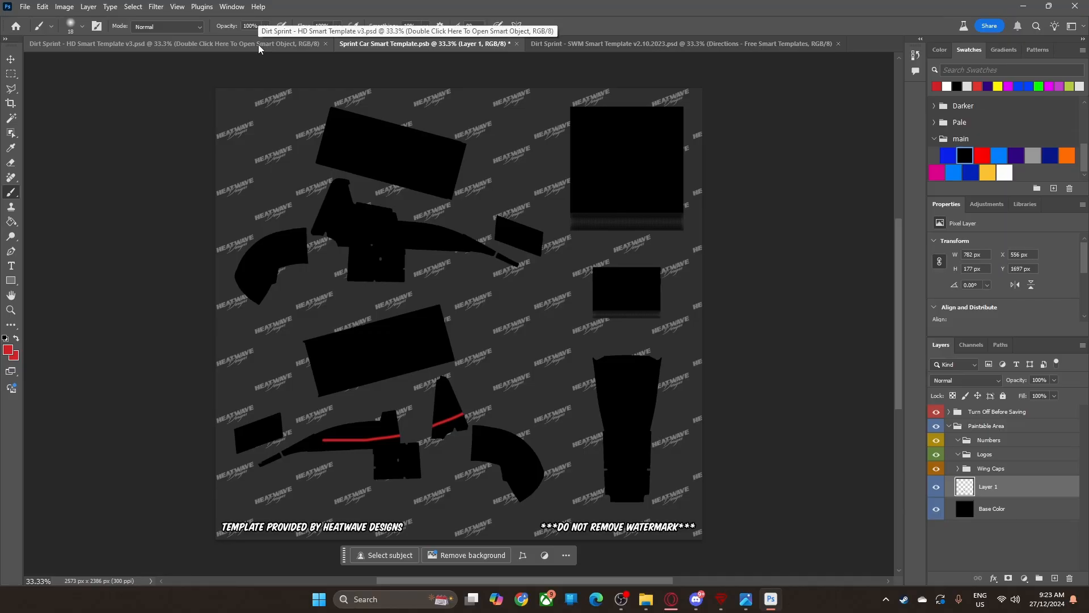
key("ctrl+s")
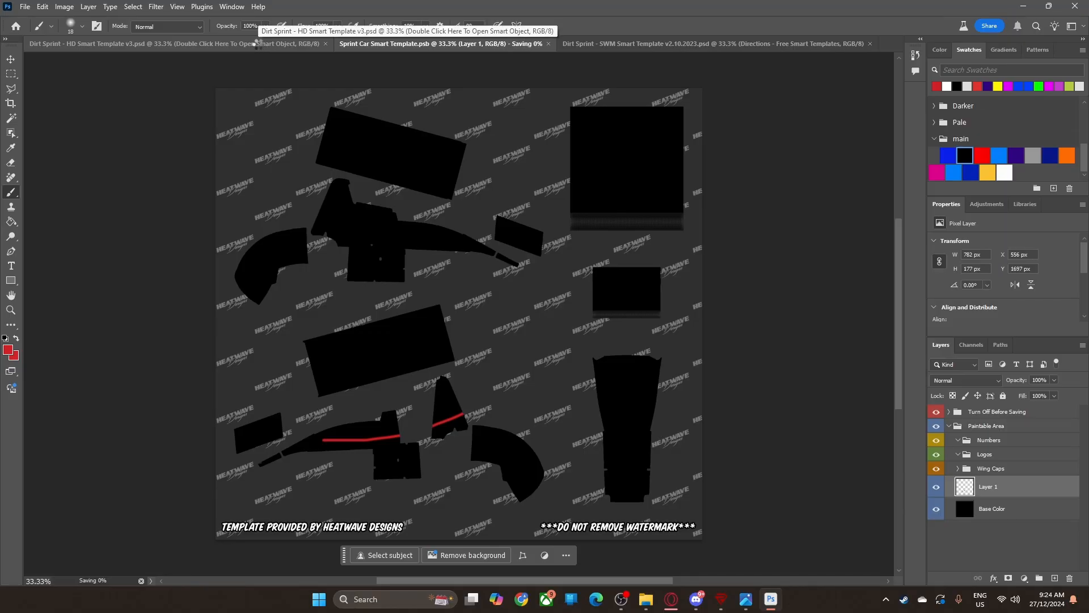
left_click(258, 46)
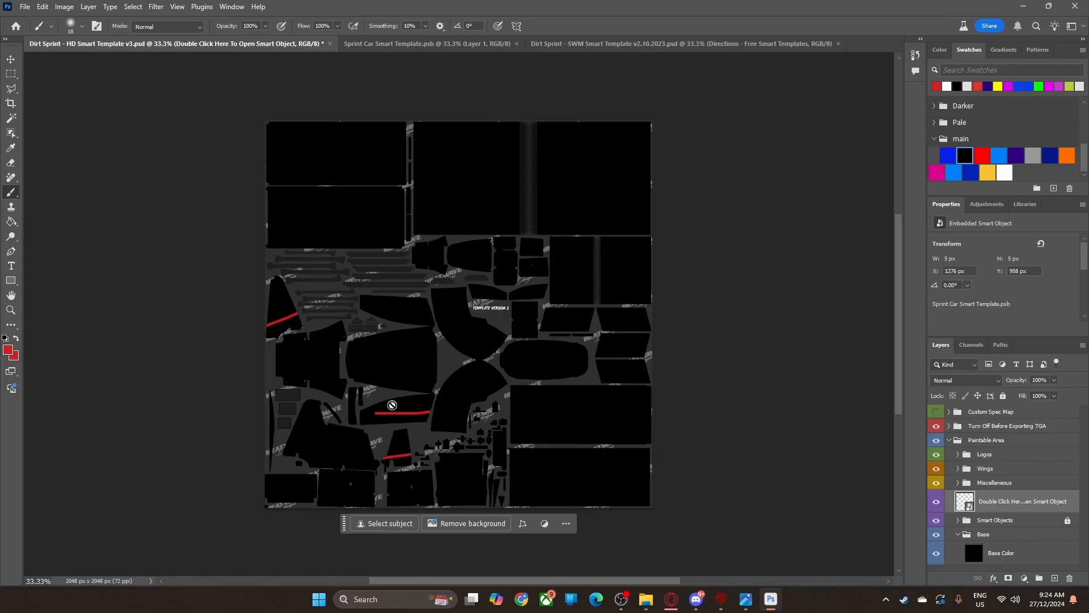
Step: Delete the red stroke's layer from Sprint Car Smart Template.psb and save the document
left_click(446, 45)
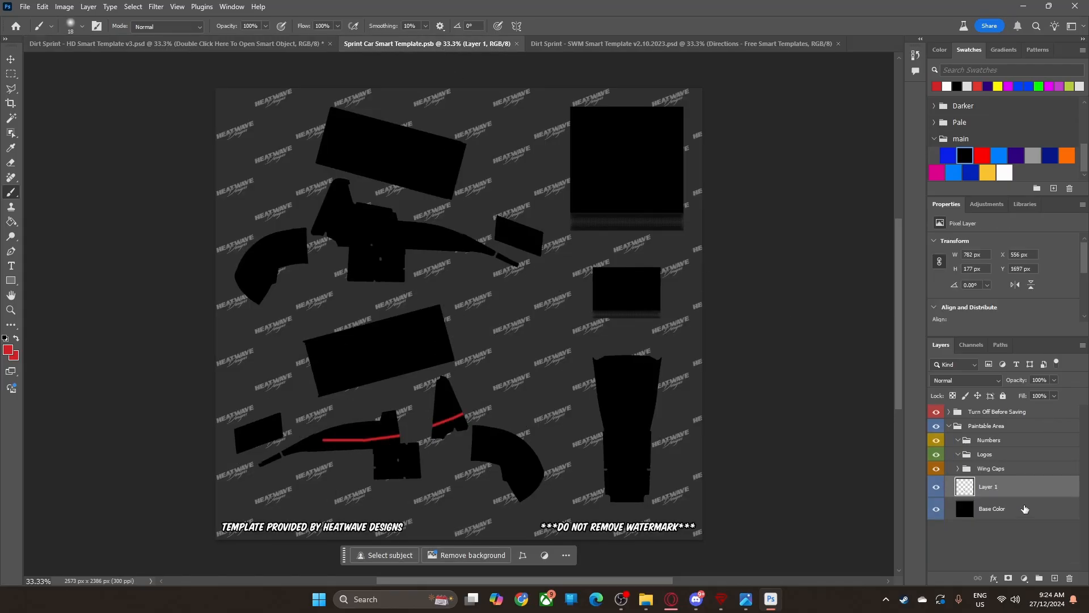
key("Delete")
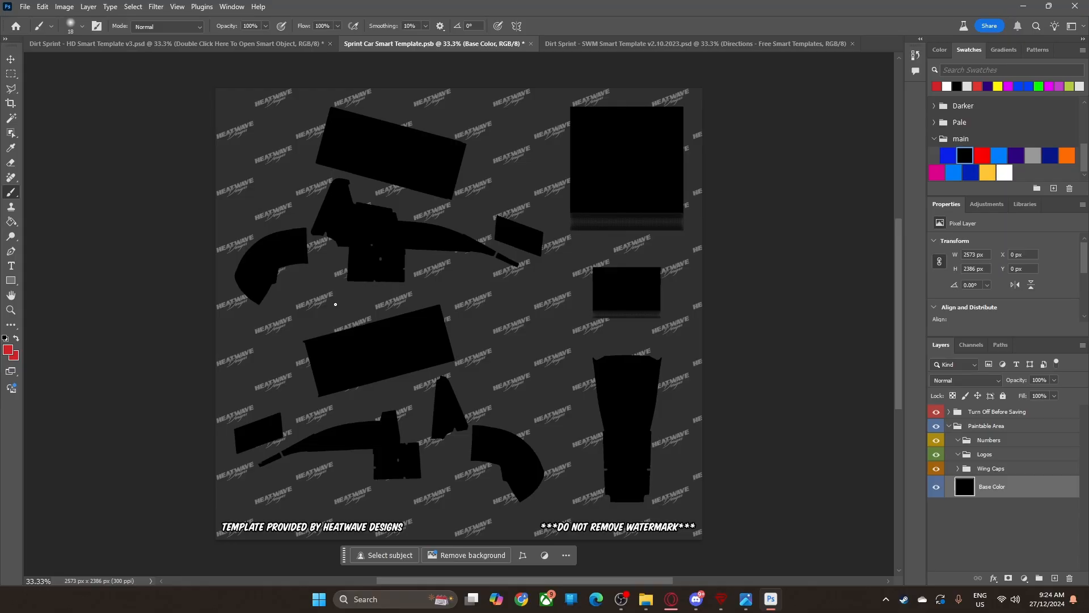
Step: Hide the Directions - Free Smart Templates layer in the Dirt Sprint SWM Smart Template document
left_click(568, 44)
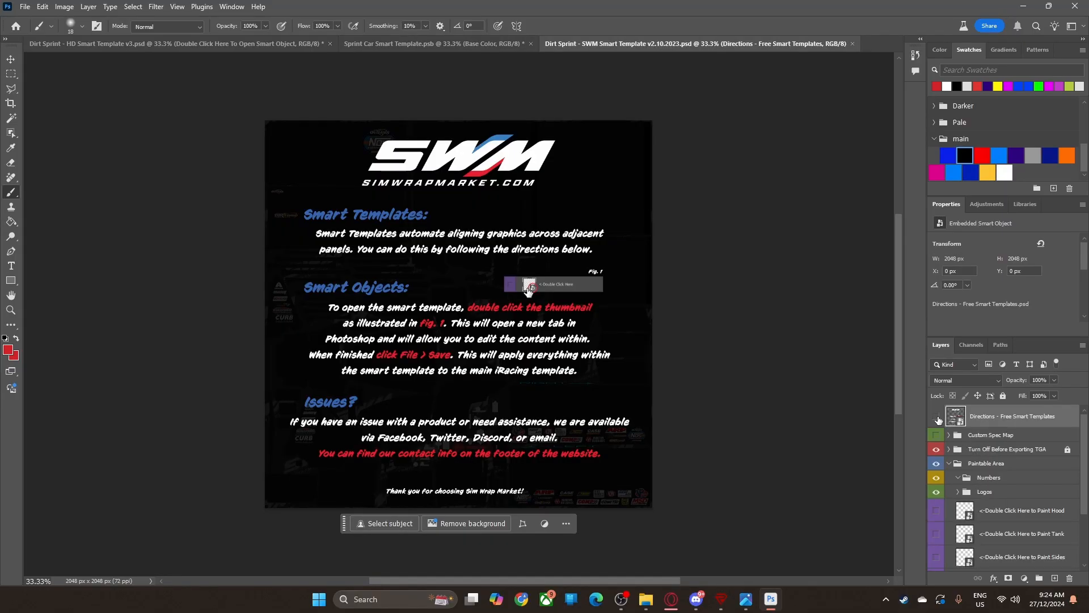
left_click(937, 417)
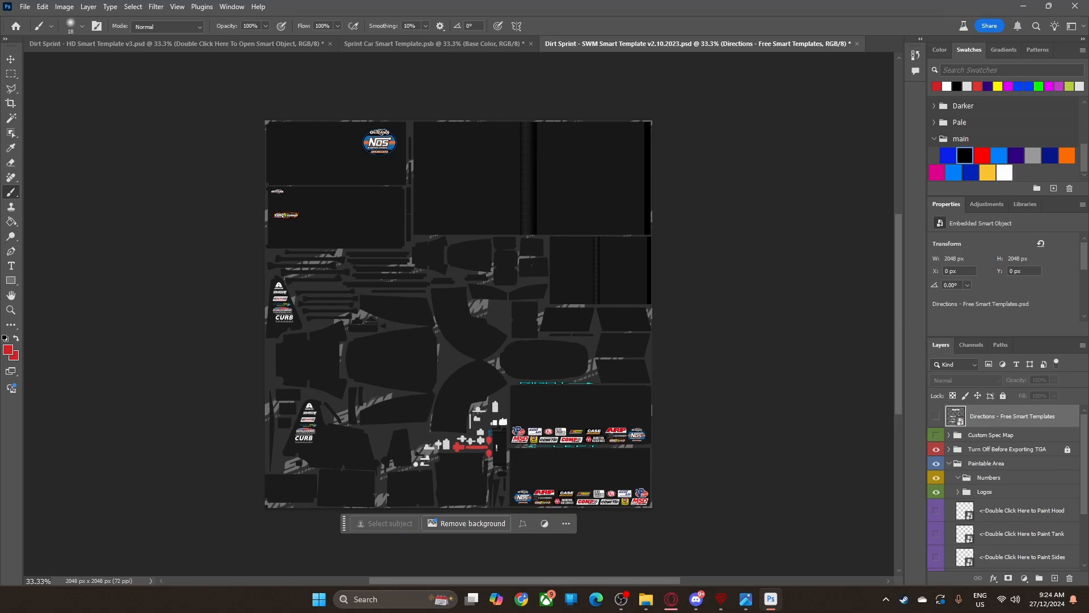
Step: Switch to the Opera browser and look through the free Photoshop smart templates on the Sim Wrap Market Downloads page
left_click_drag(0, 21, 417, 5)
left_click_drag(501, 5, 501, 3)
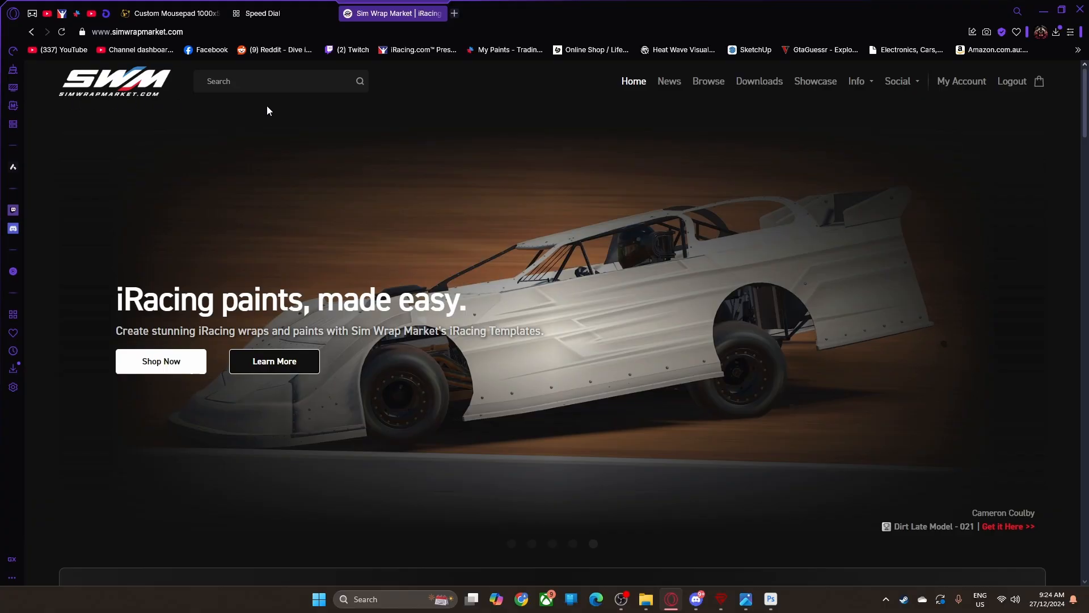
left_click(768, 84)
scroll(495, 326, "down", 2)
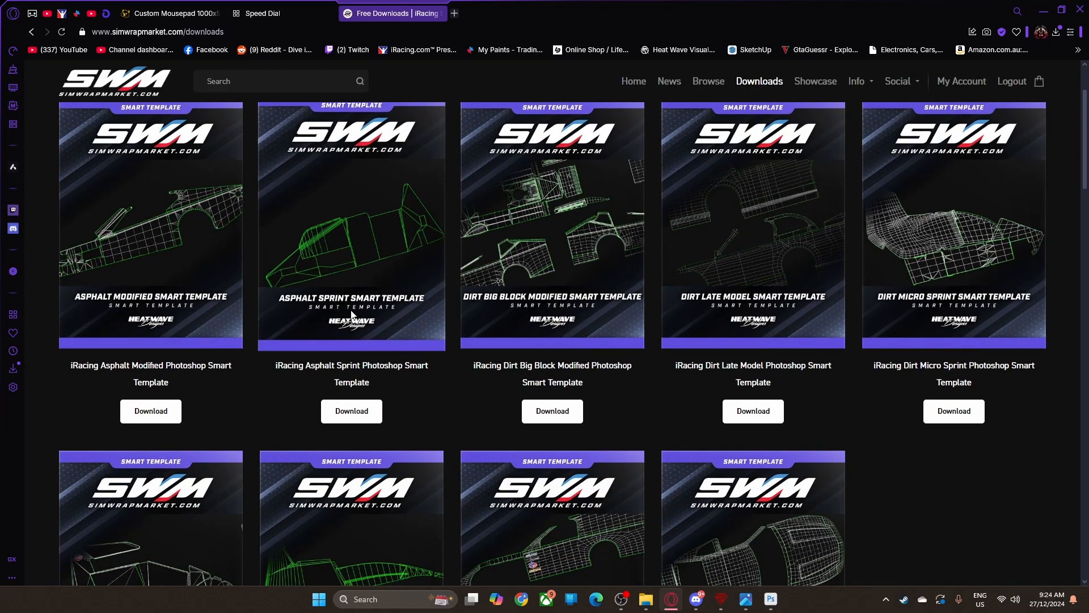
scroll(323, 404, "down", 1)
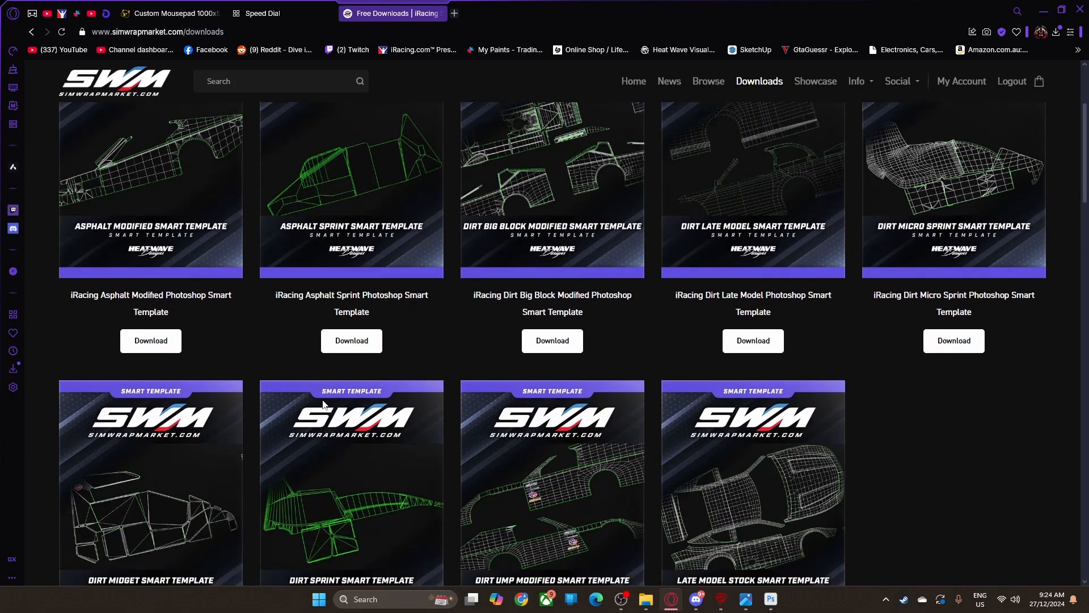
scroll(161, 380, "down", 3)
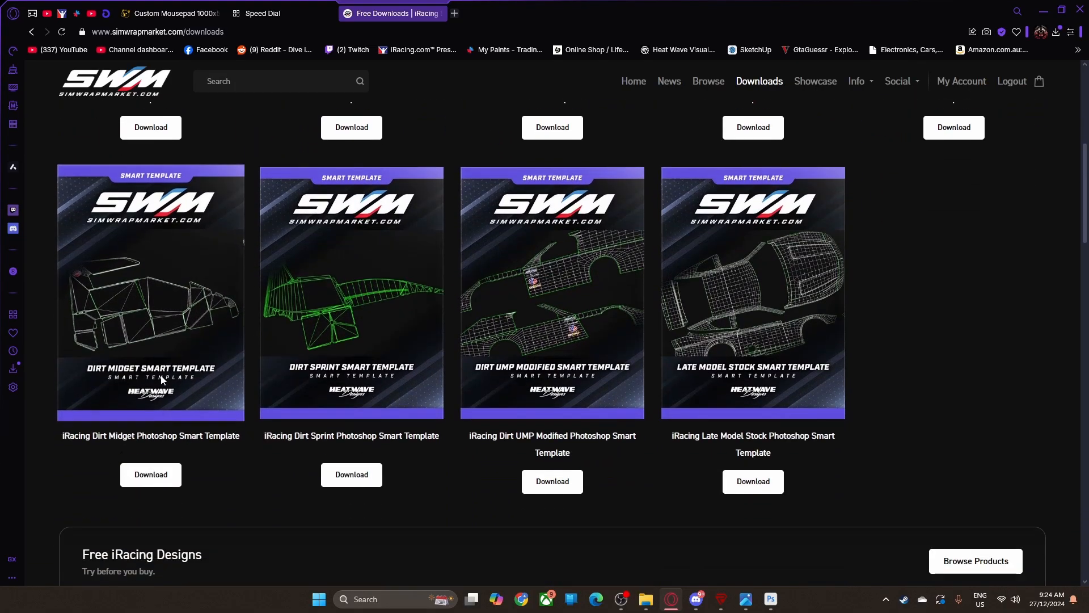
scroll(594, 488, "up", 3)
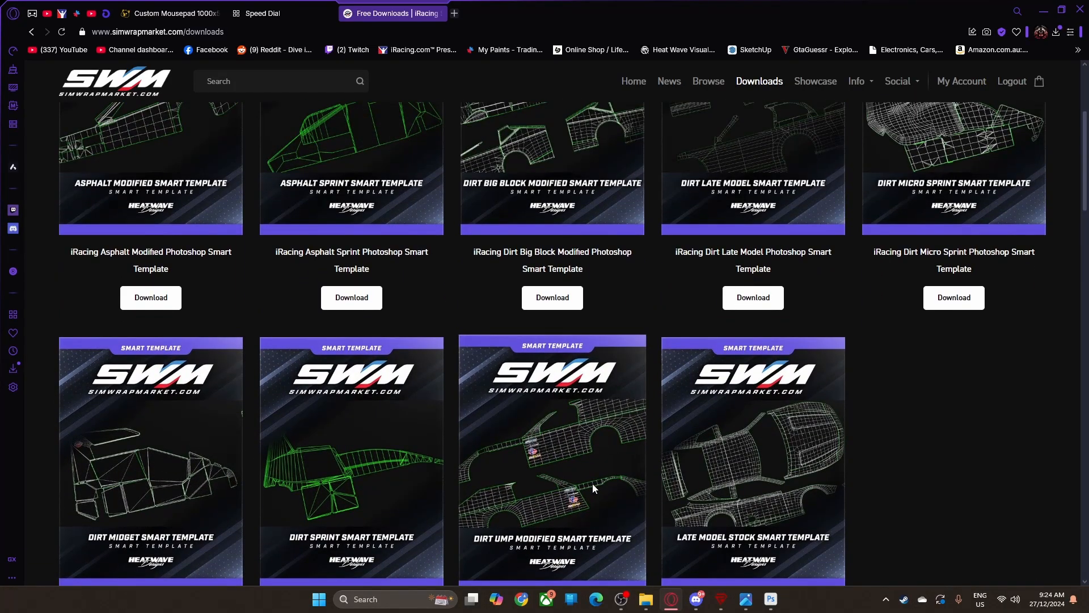
scroll(594, 487, "down", 1)
scroll(596, 485, "up", 2)
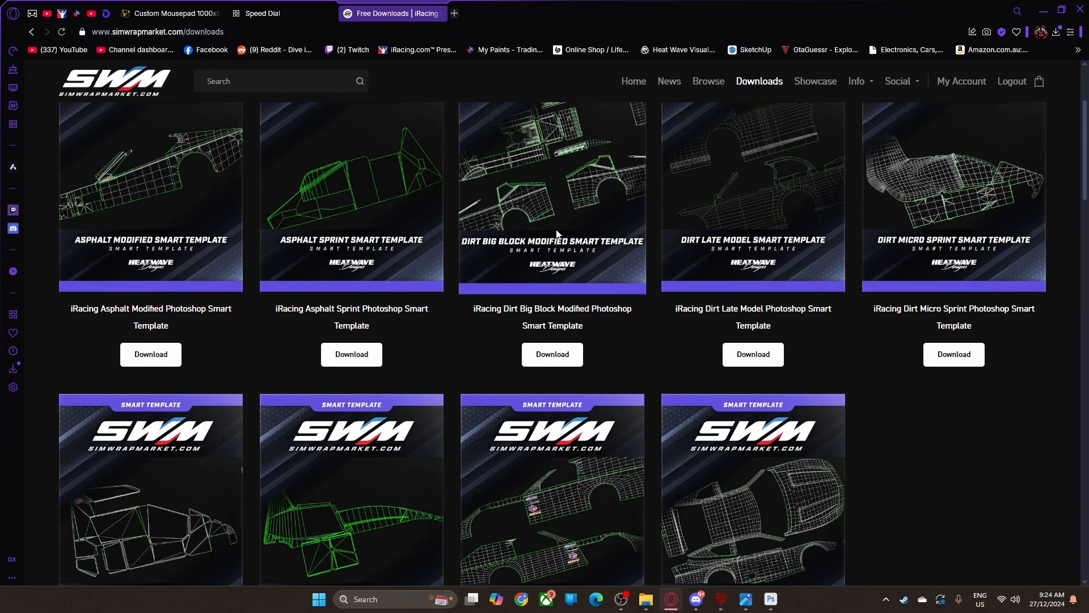
scroll(773, 420, "down", 1)
scroll(773, 420, "down", 3)
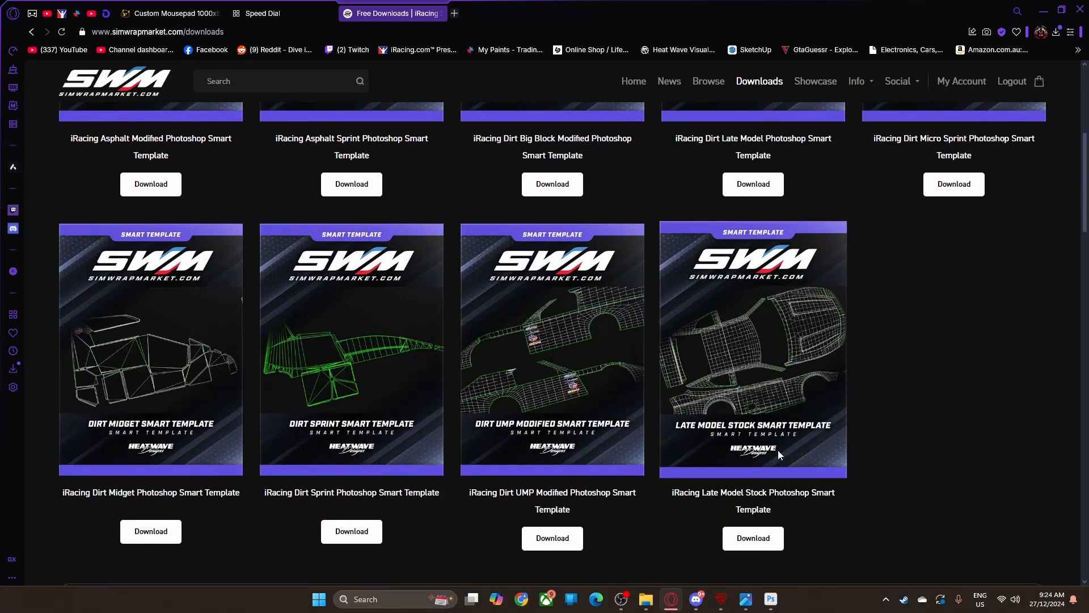
Step: Look through the demo base designs, other downloads, vector smart templates and latest products further down the Downloads page
scroll(768, 433, "down", 2)
scroll(765, 435, "down", 10)
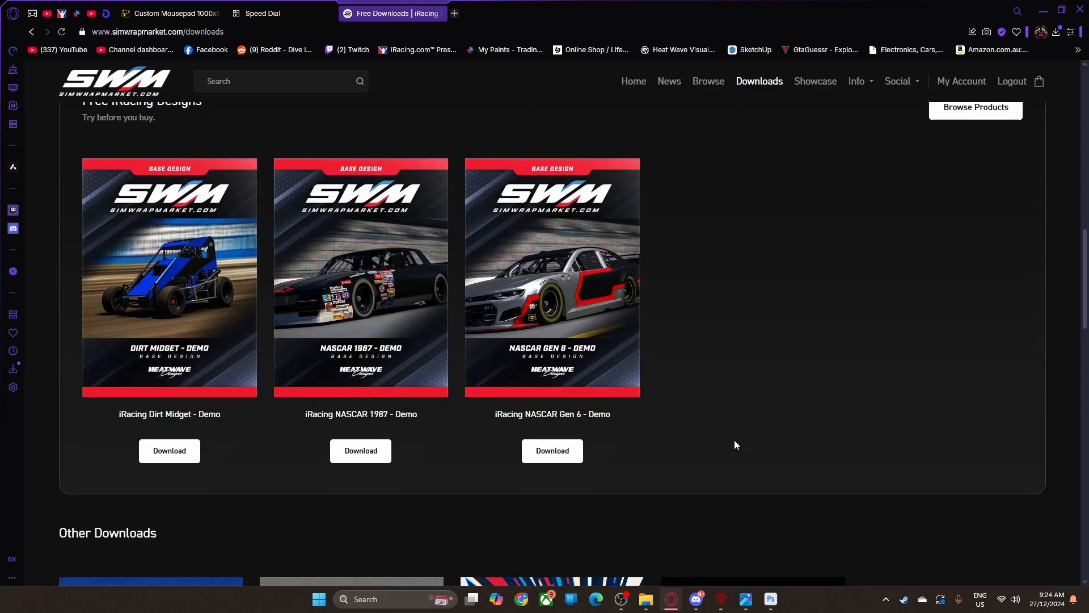
scroll(389, 289, "up", 2)
scroll(361, 283, "down", 1)
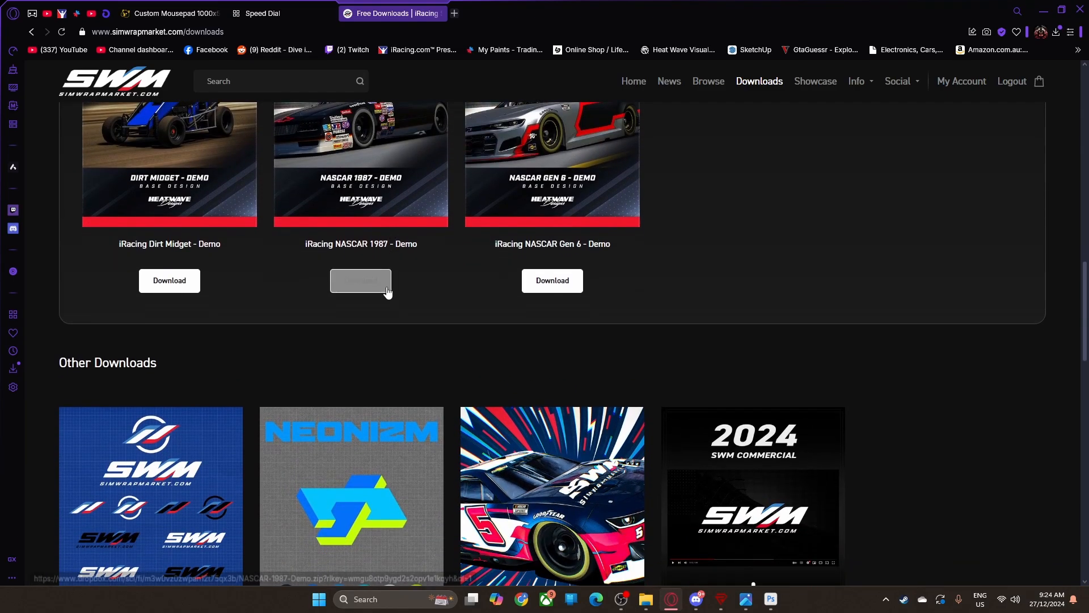
scroll(361, 283, "up", 2)
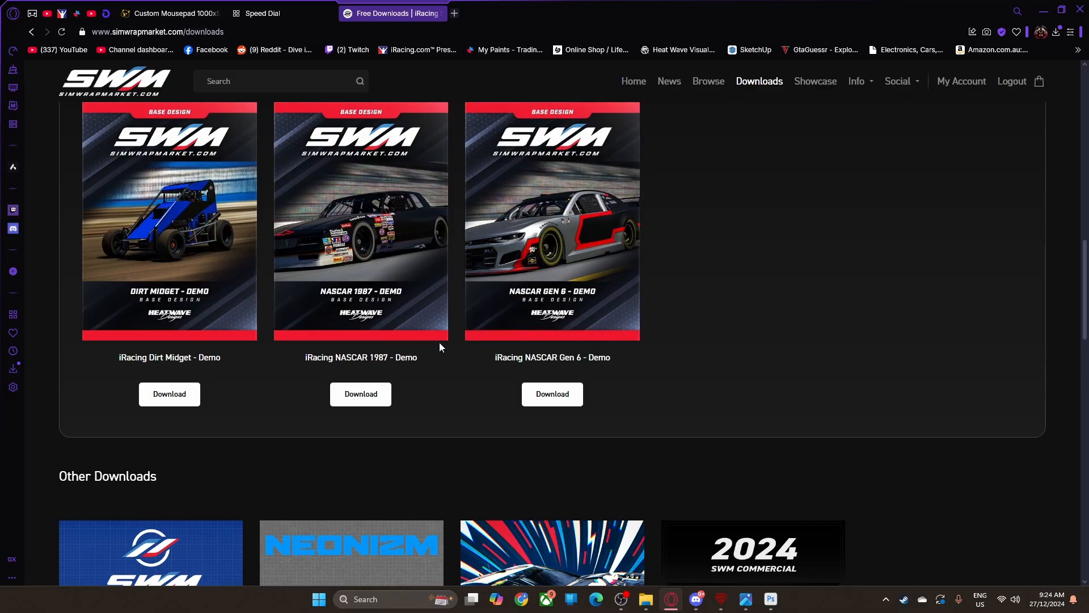
scroll(513, 312, "down", 6)
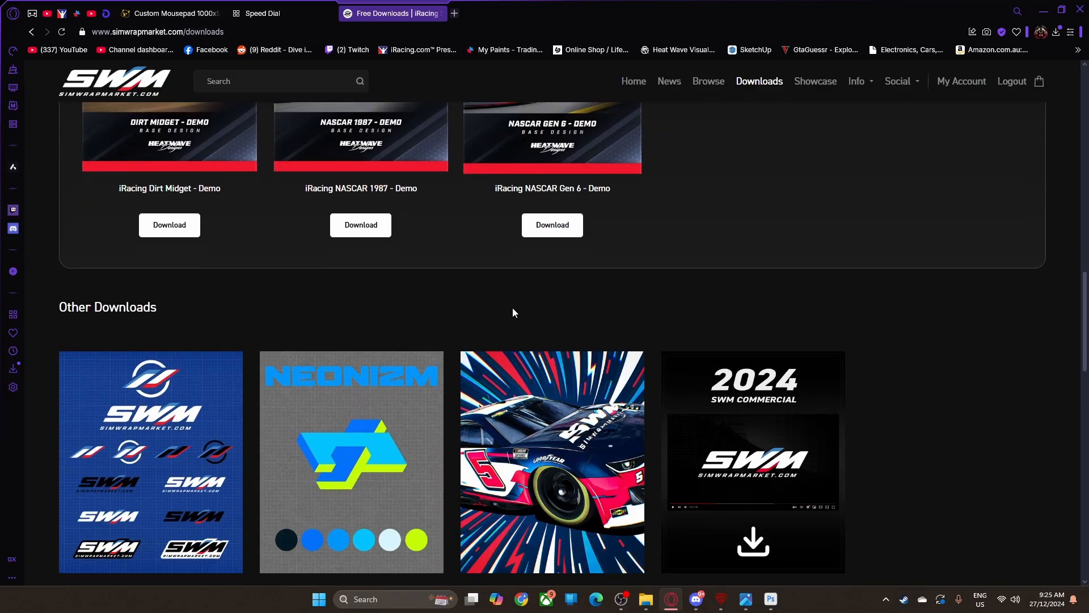
scroll(522, 323, "down", 4)
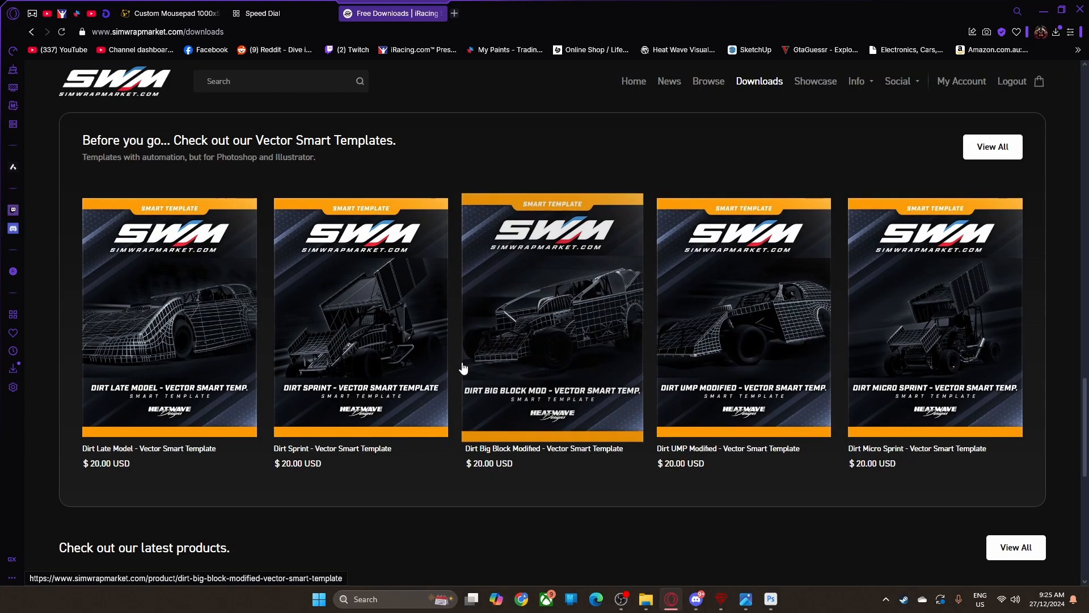
scroll(462, 366, "down", 3)
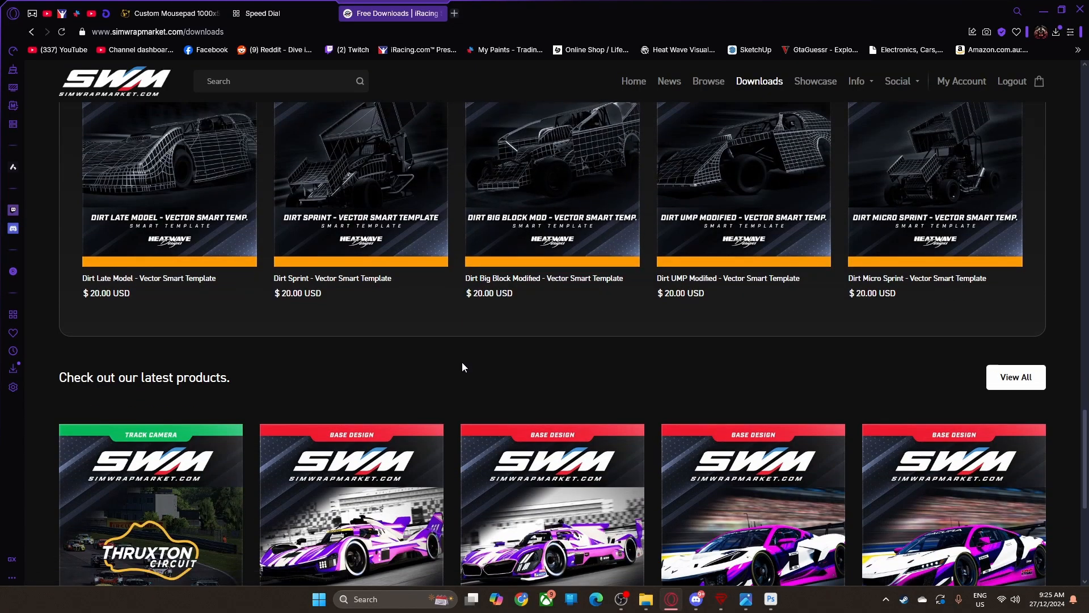
scroll(547, 369, "down", 1)
Step: Switch back to Photoshop and compare the HD template, its sprint car smart object and the SWM template
key("alt+Tab")
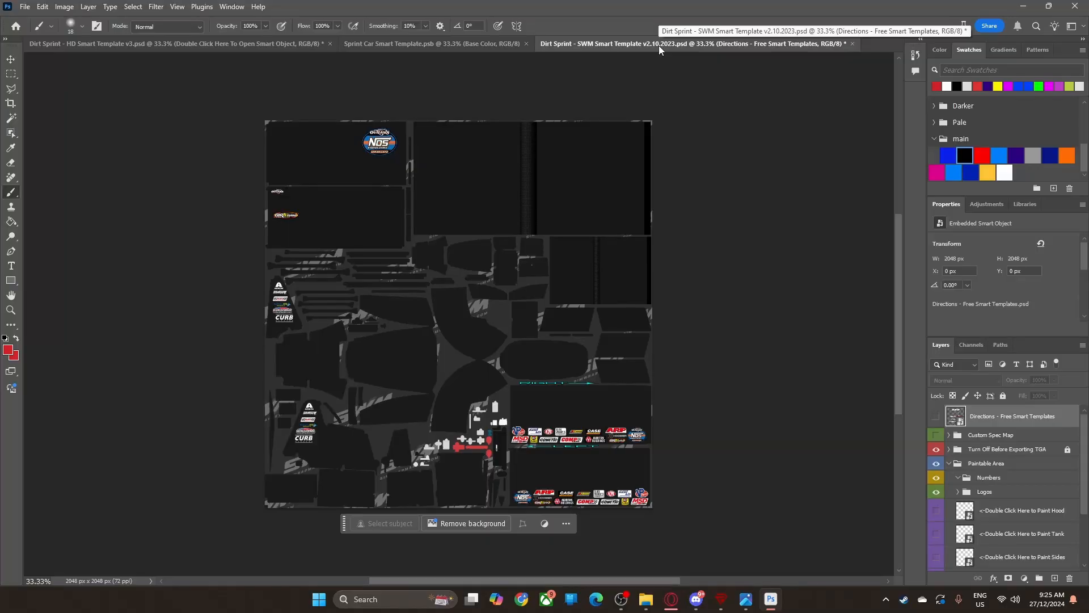
left_click(172, 43)
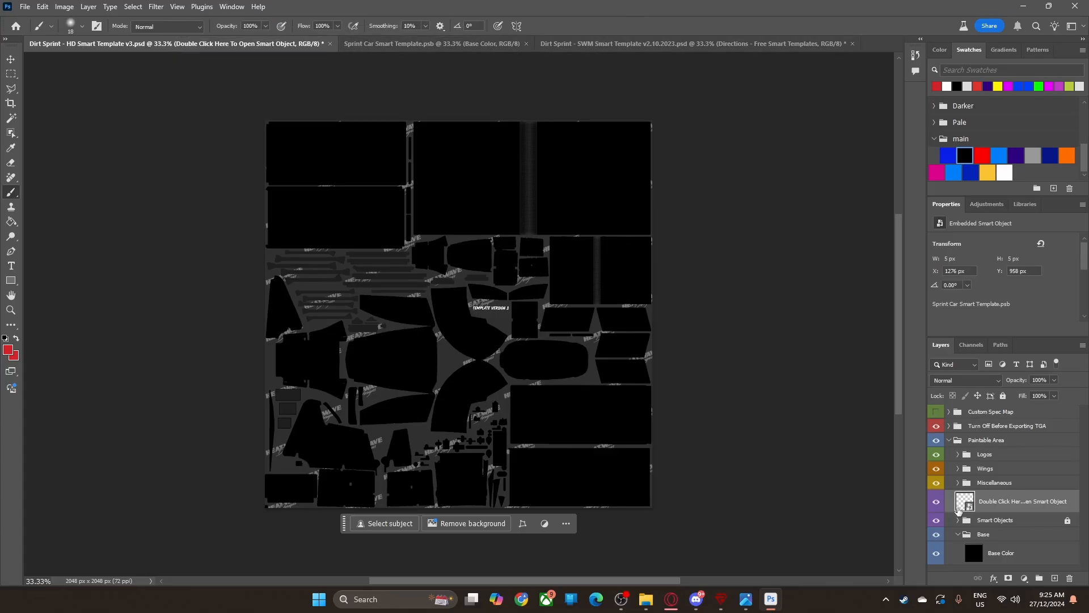
left_click(434, 44)
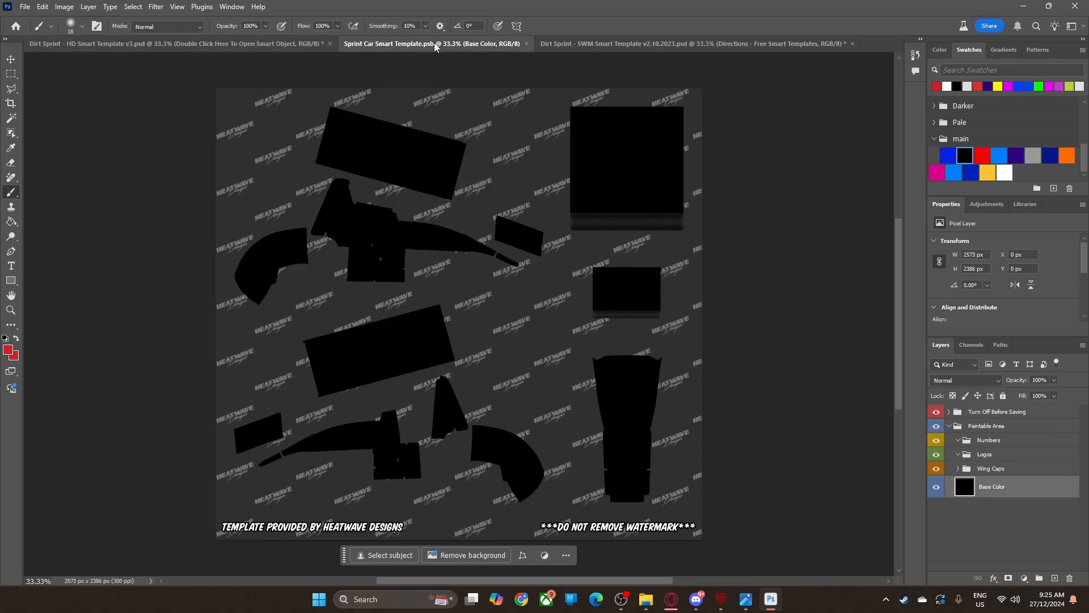
left_click(667, 43)
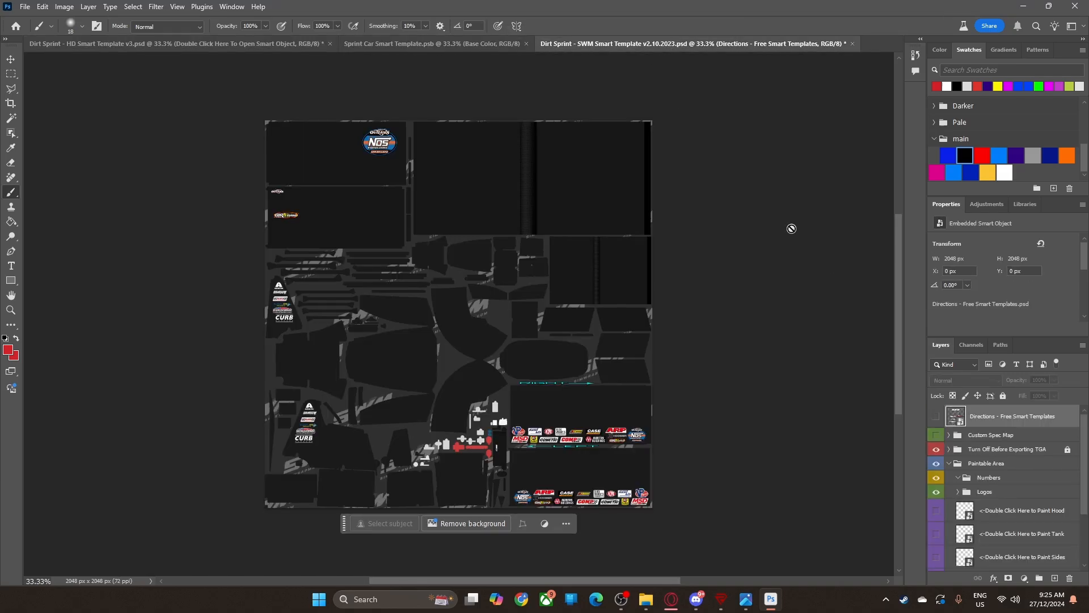
Step: Inspect the SWM template's hood and tank smart objects, closing each one, and open the sides smart object
double_click(964, 511)
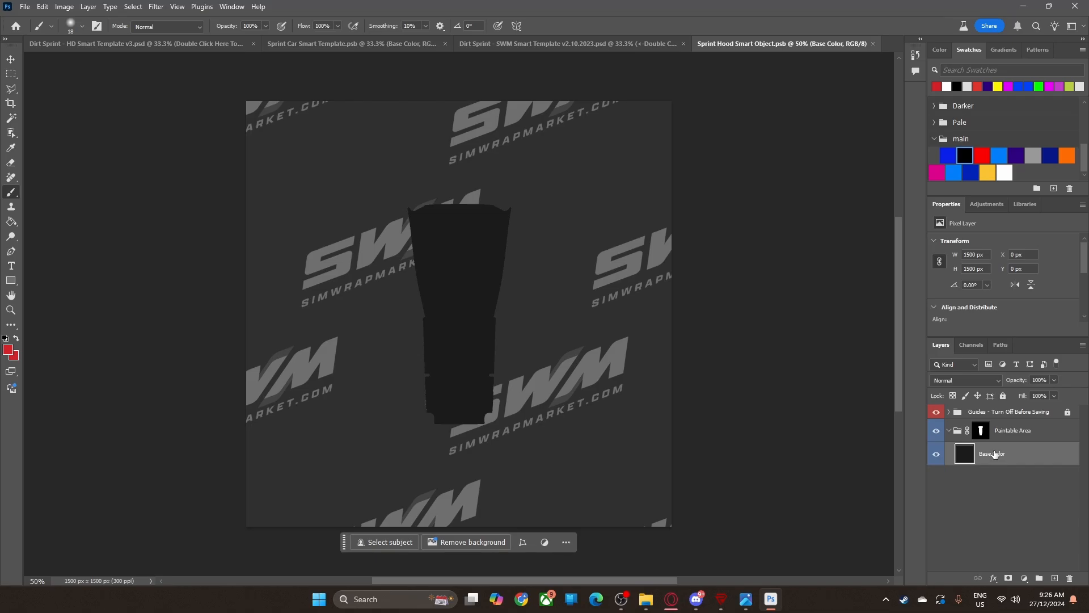
left_click(873, 44)
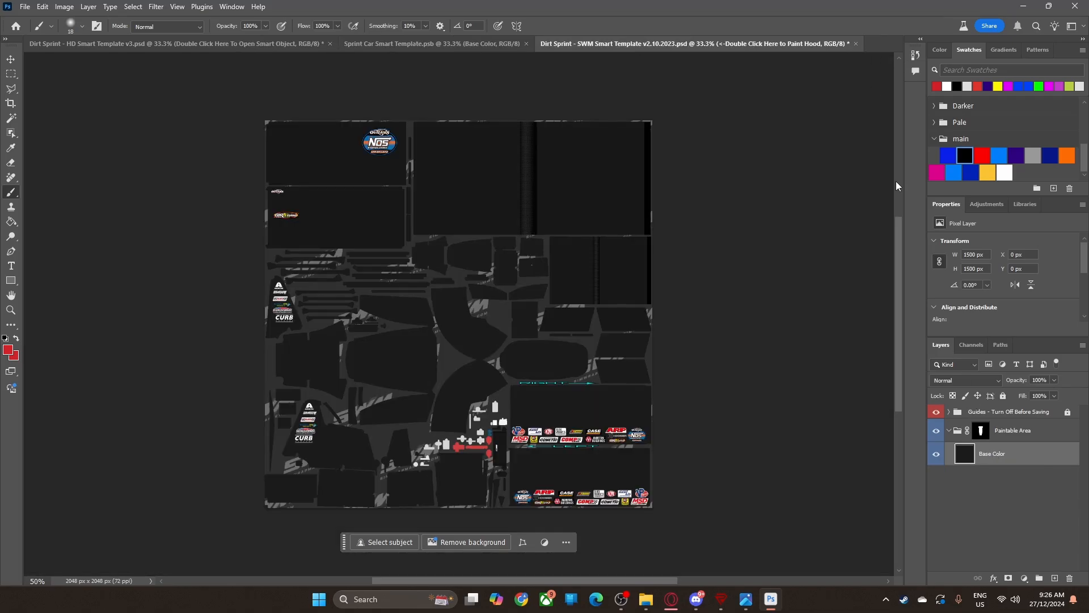
double_click(968, 512)
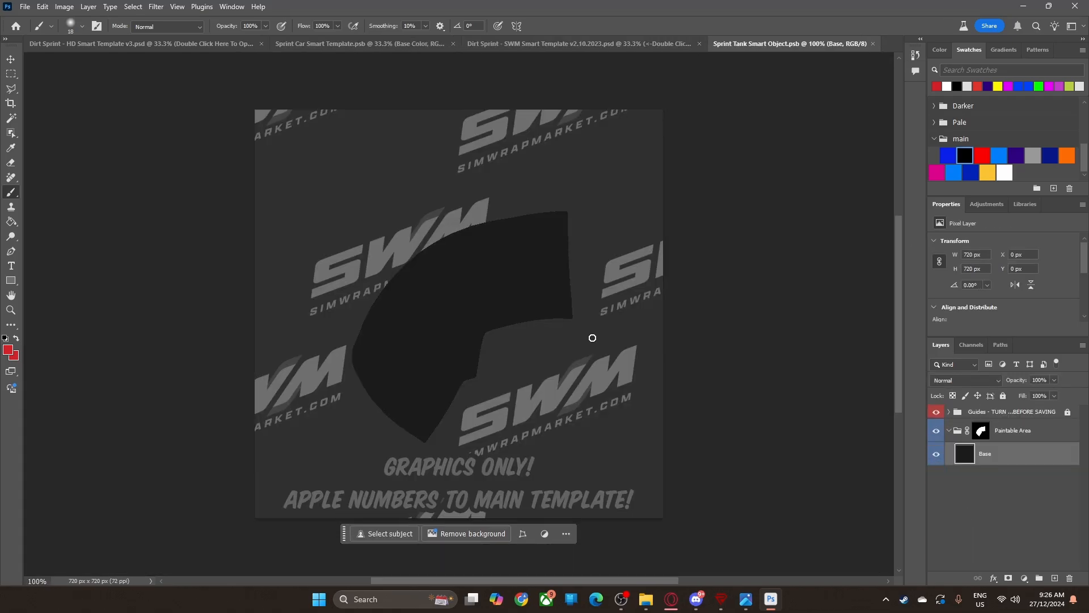
left_click(877, 43)
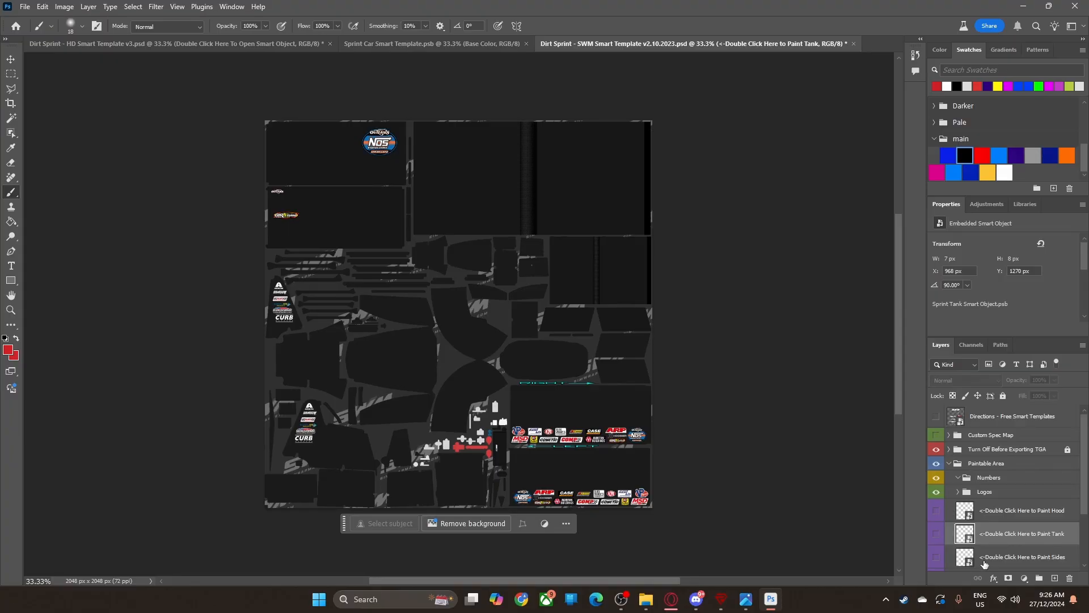
double_click(965, 557)
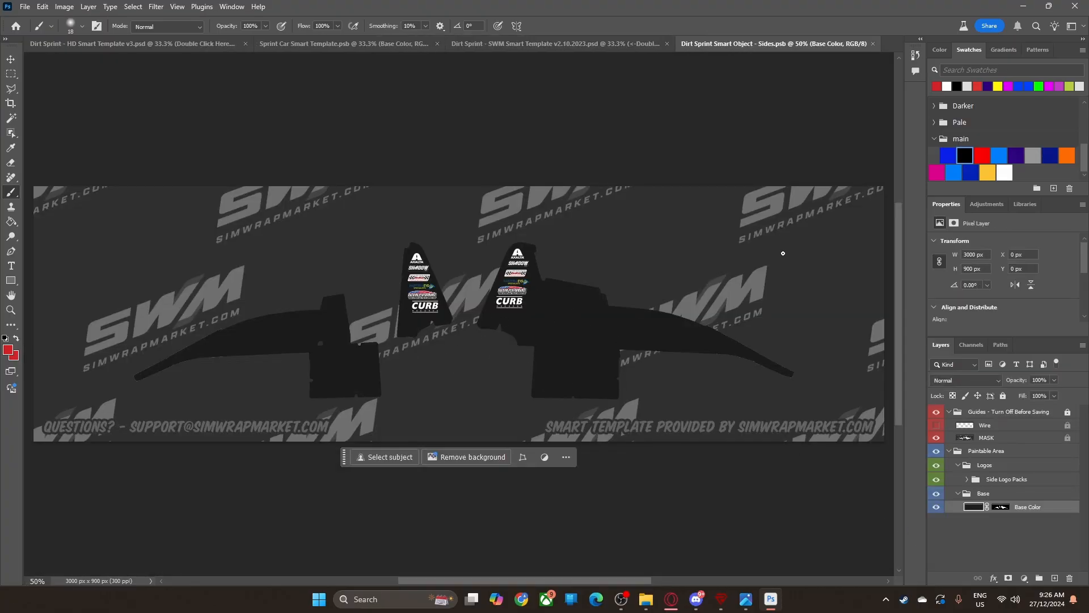
Step: Close the sides smart object and the SWM Smart Template document
left_click(872, 44)
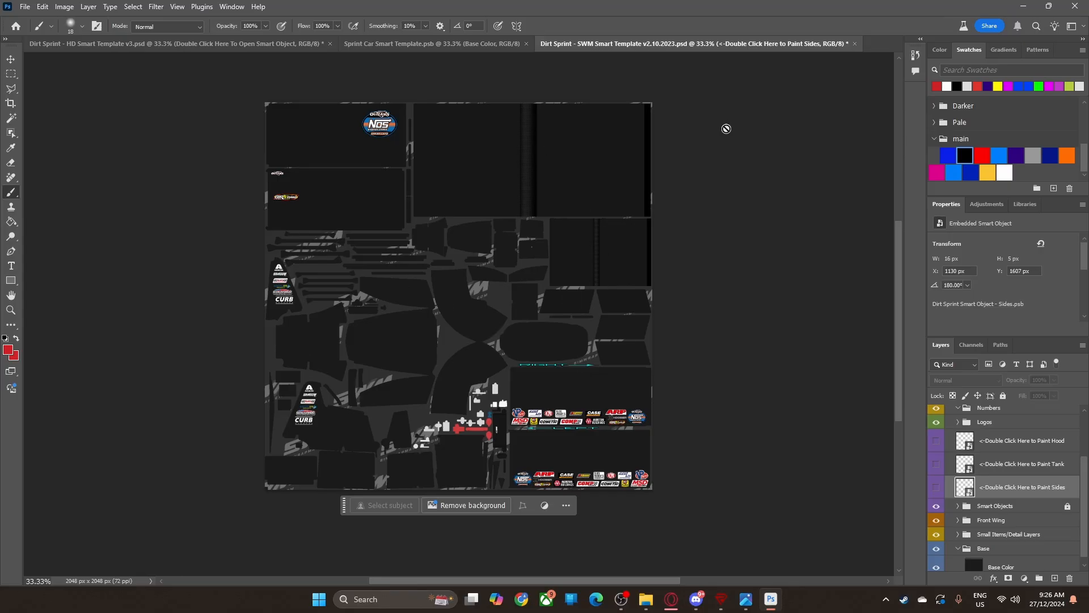
key("ctrl+w")
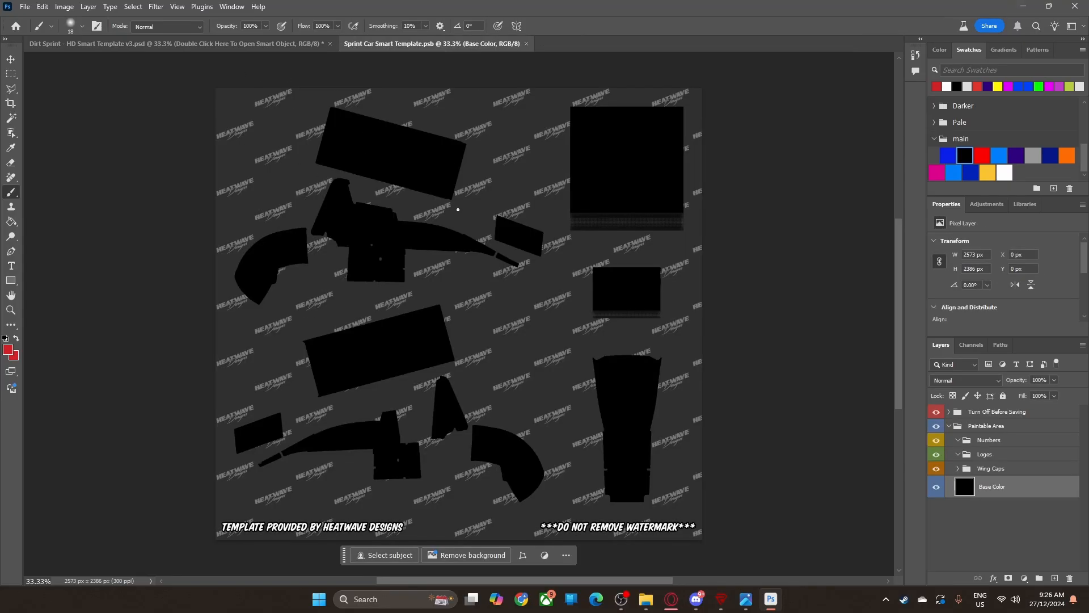
Step: Show the iRacing Sprint Wire Frame layer in the sprint car smart object, examine the panel layout, and hide the wireframe again
left_click(948, 412)
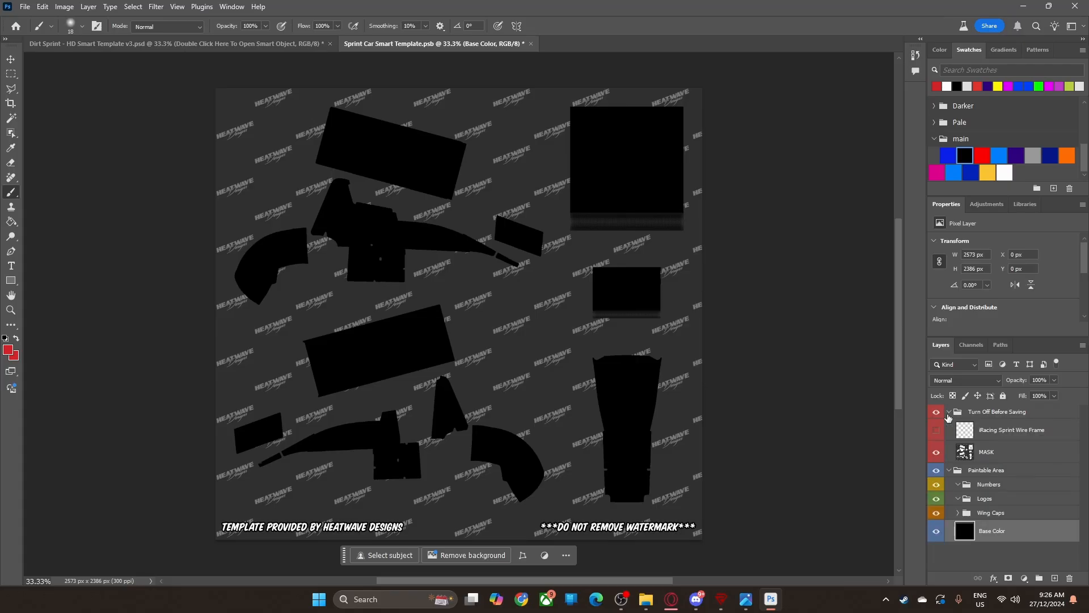
left_click(936, 431)
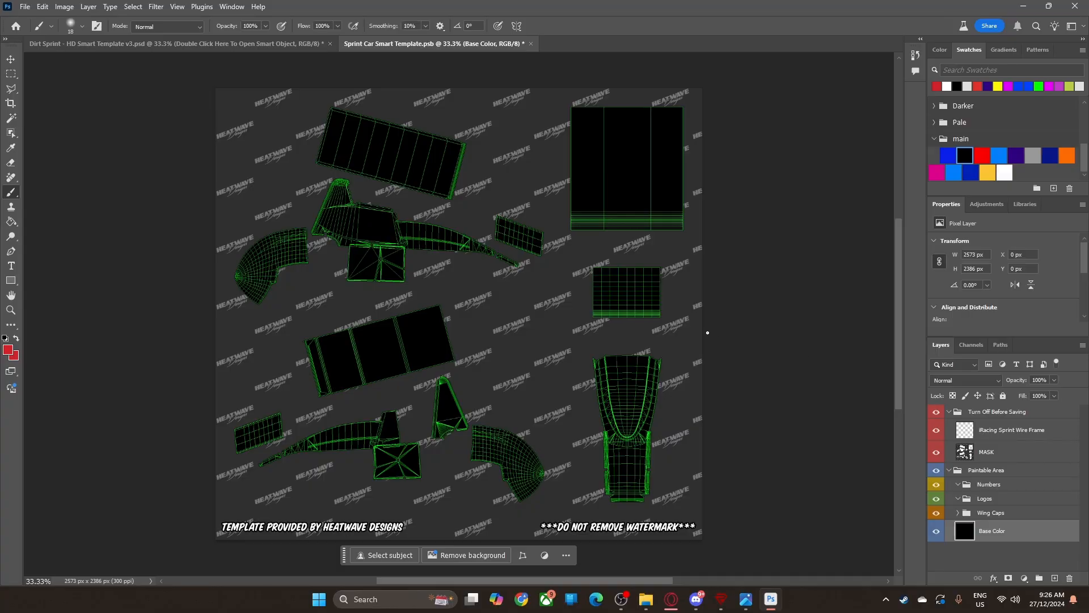
scroll(515, 243, "up", 5)
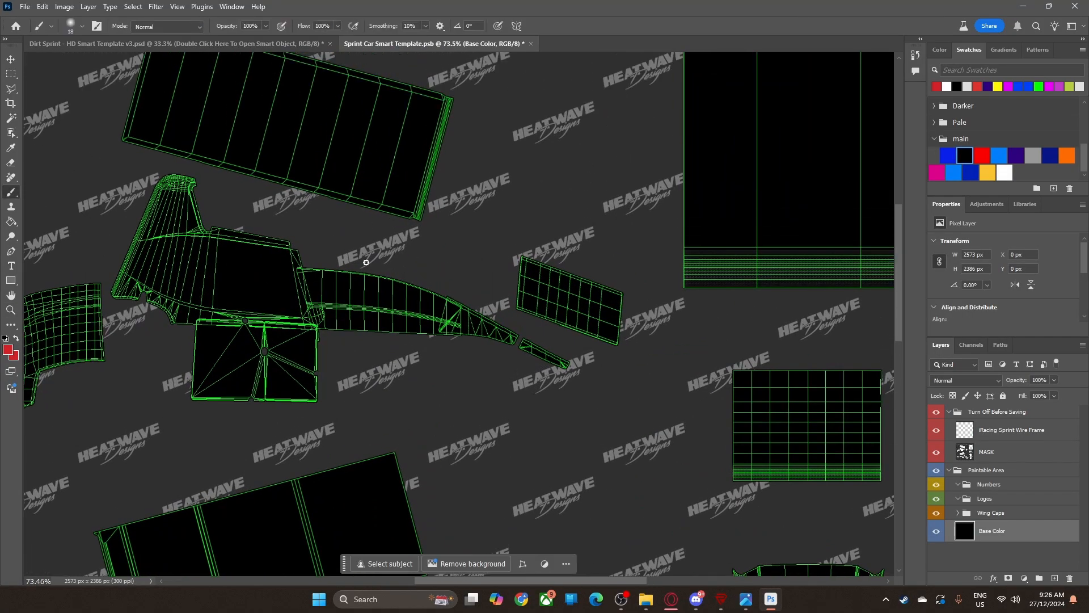
scroll(365, 306, "down", 4)
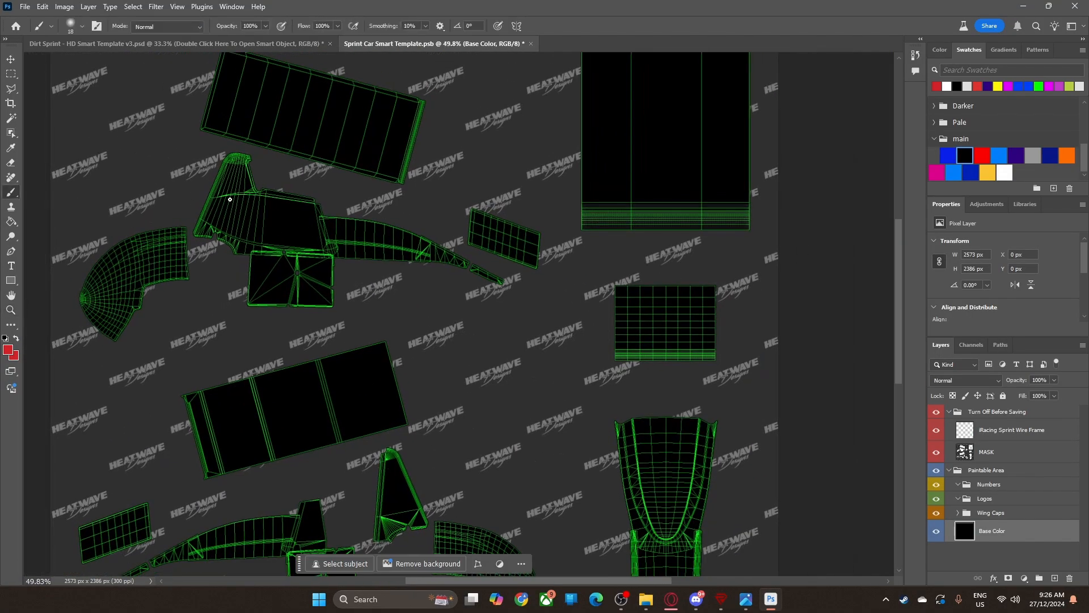
scroll(286, 244, "down", 1)
scroll(294, 261, "down", 1)
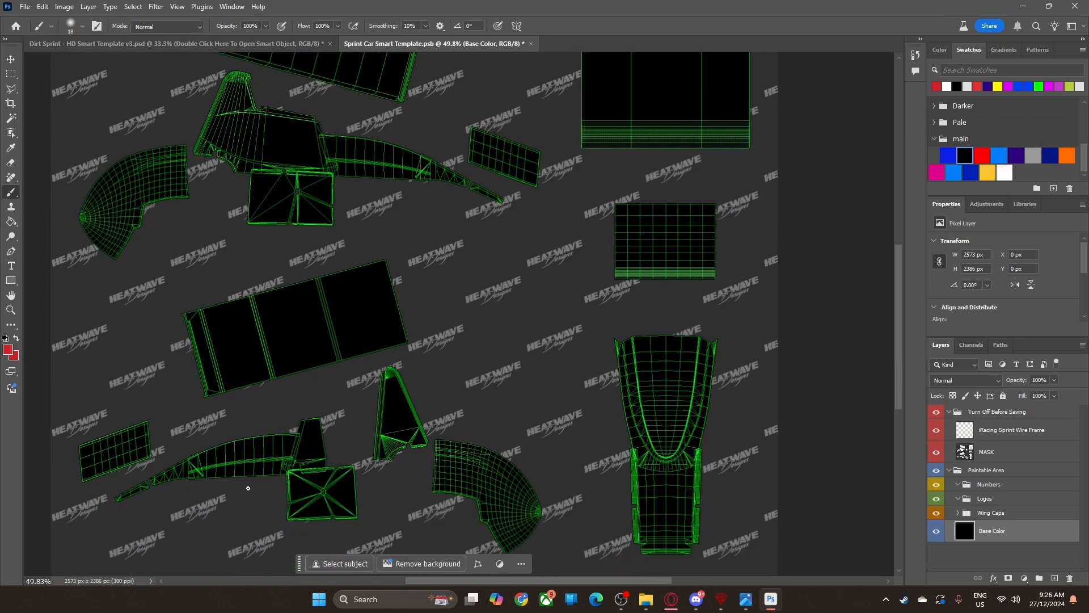
scroll(503, 503, "up", 1)
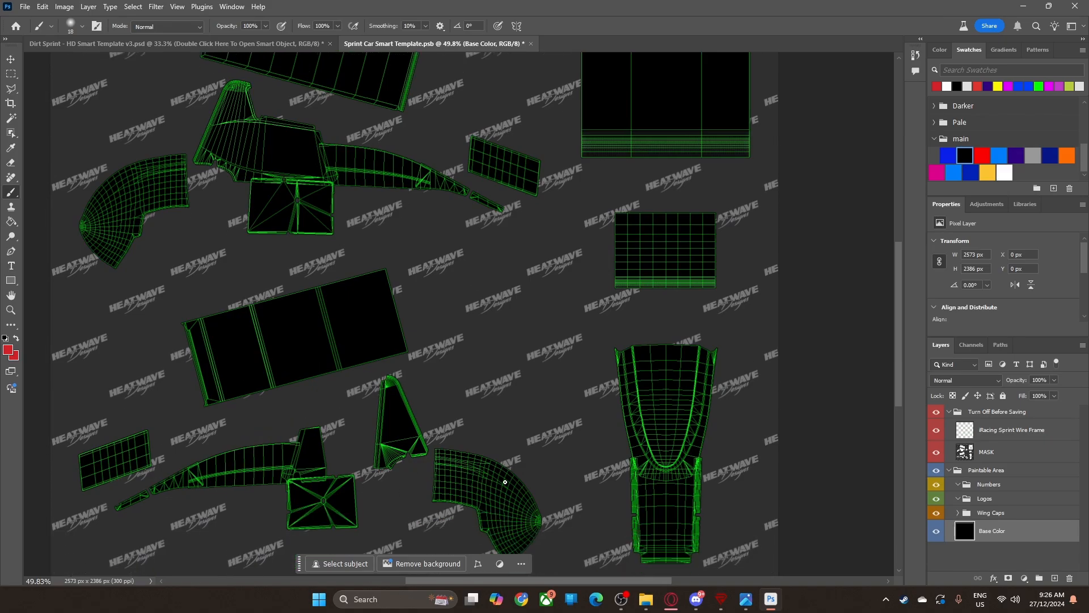
scroll(615, 297, "up", 3)
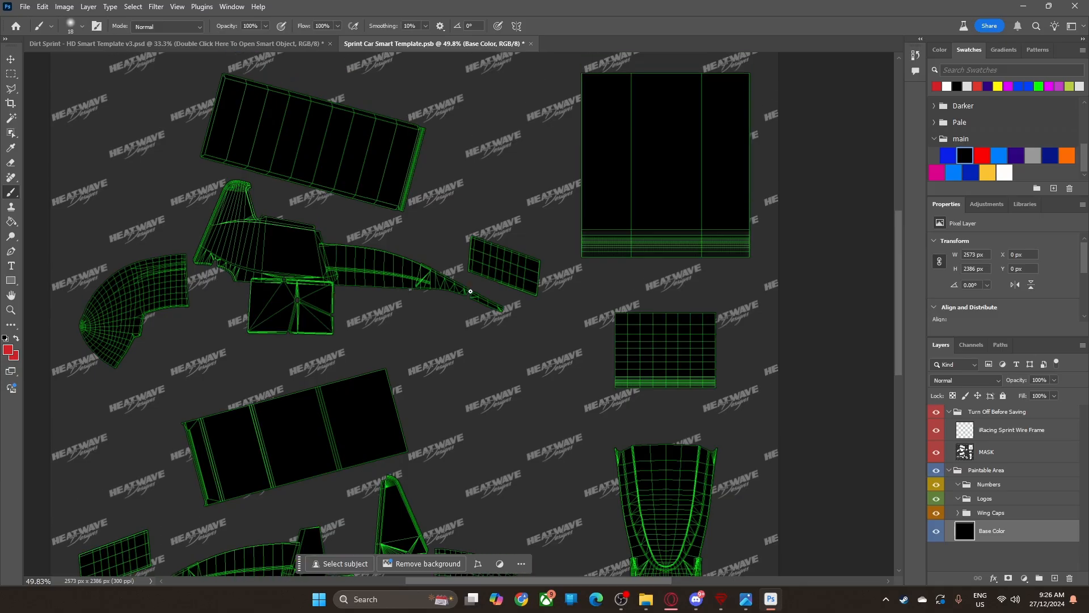
left_click(215, 44)
left_click(382, 45)
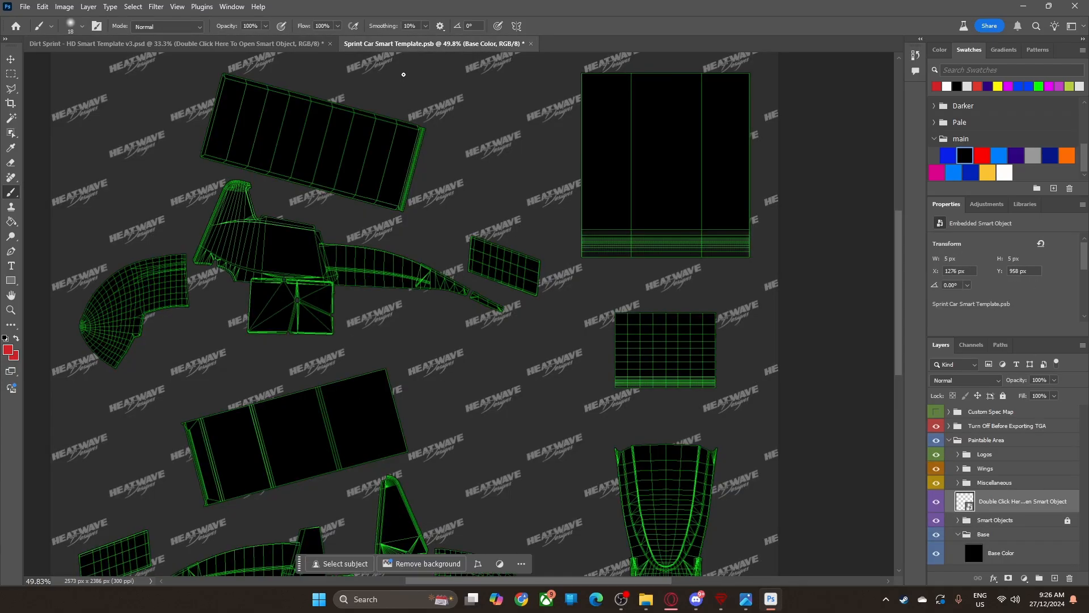
left_click(936, 430)
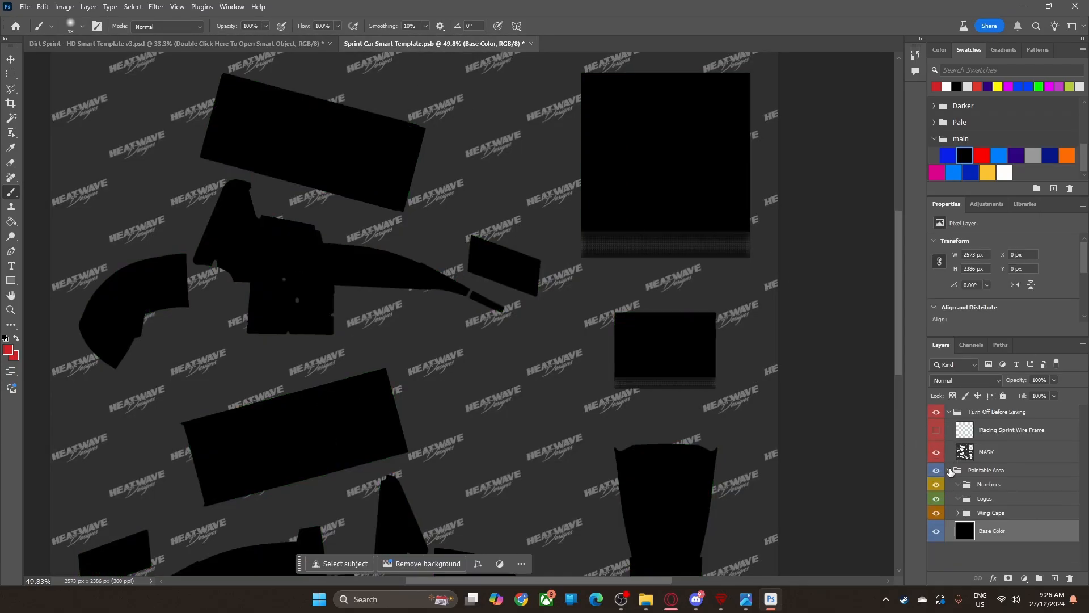
Step: Collapse the Numbers and Logos groups inside Paintable Area and expand the Wing Caps group to see its layers
left_click(949, 469)
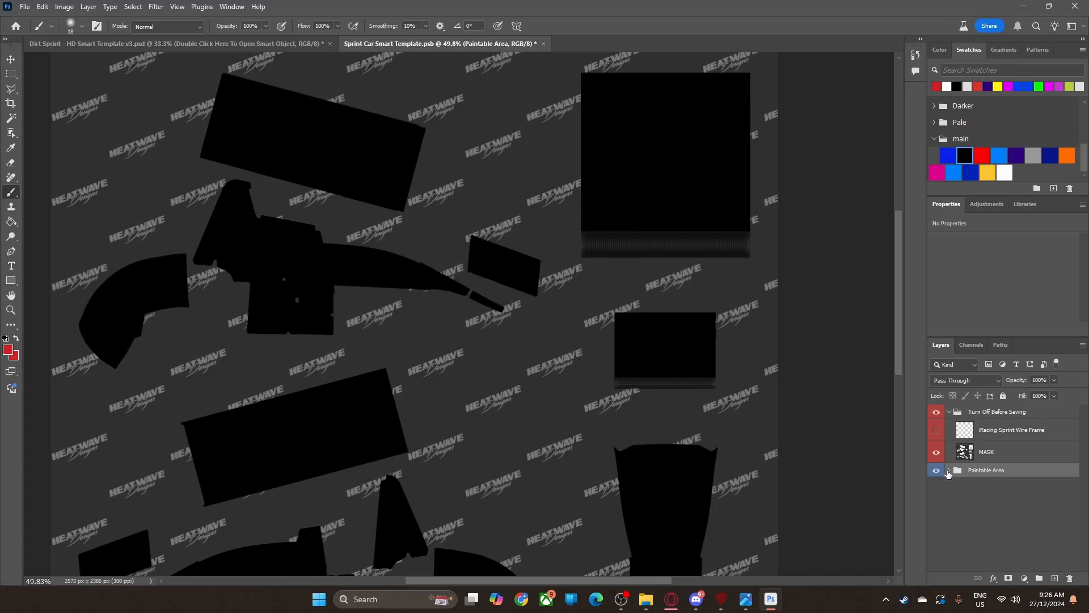
left_click(948, 471)
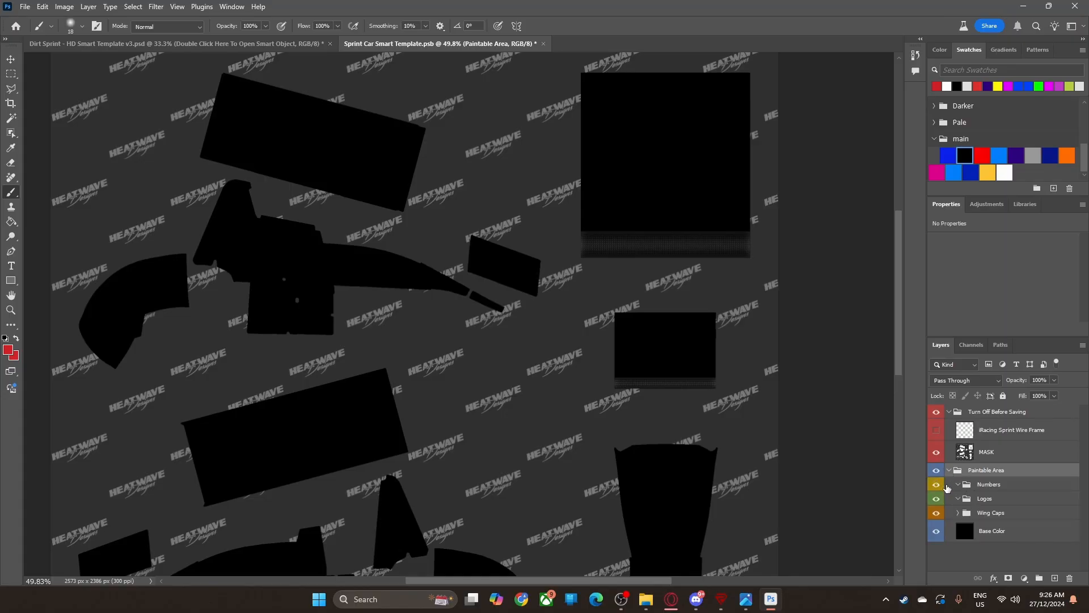
left_click(958, 485)
left_click(958, 499)
left_click(958, 512)
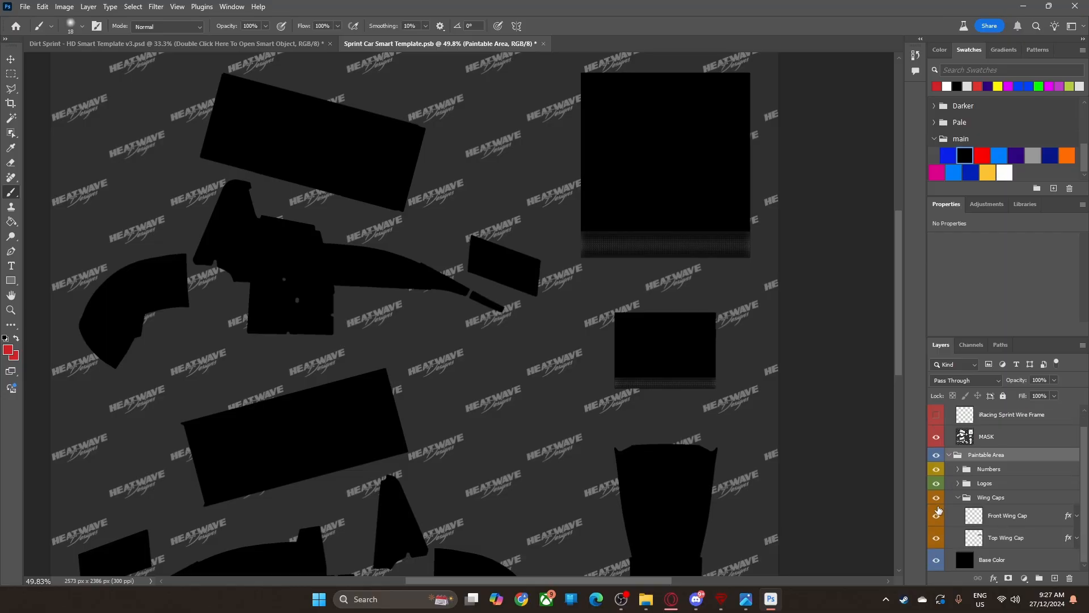
Step: Toggle the Front Wing Cap and Top Wing Cap layers off and on to see which wing areas they affect, leaving both visible
left_click(936, 514)
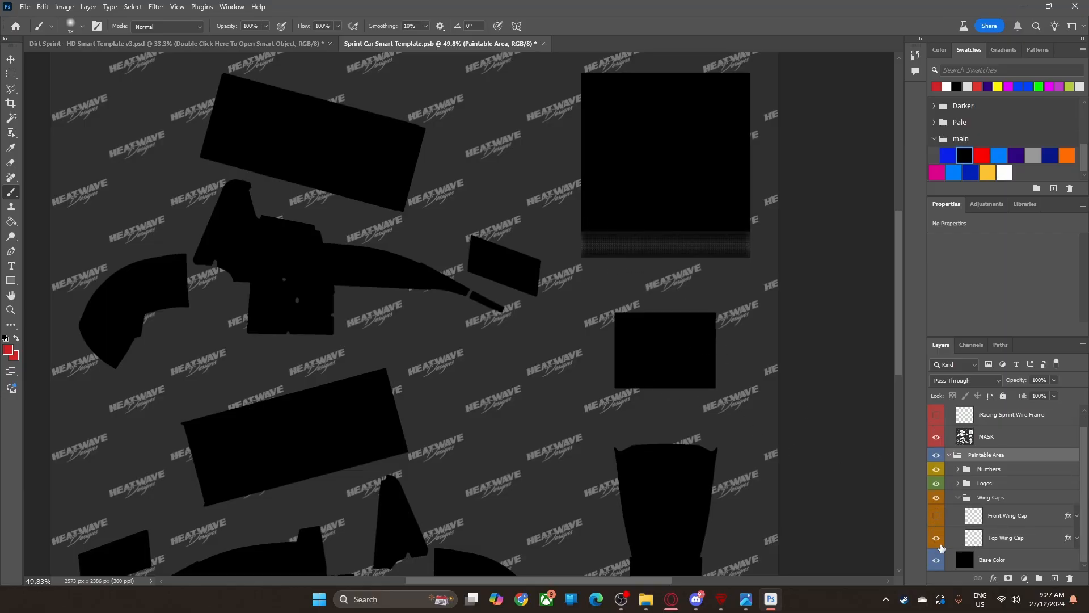
left_click(937, 537)
left_click(936, 537)
left_click(935, 515)
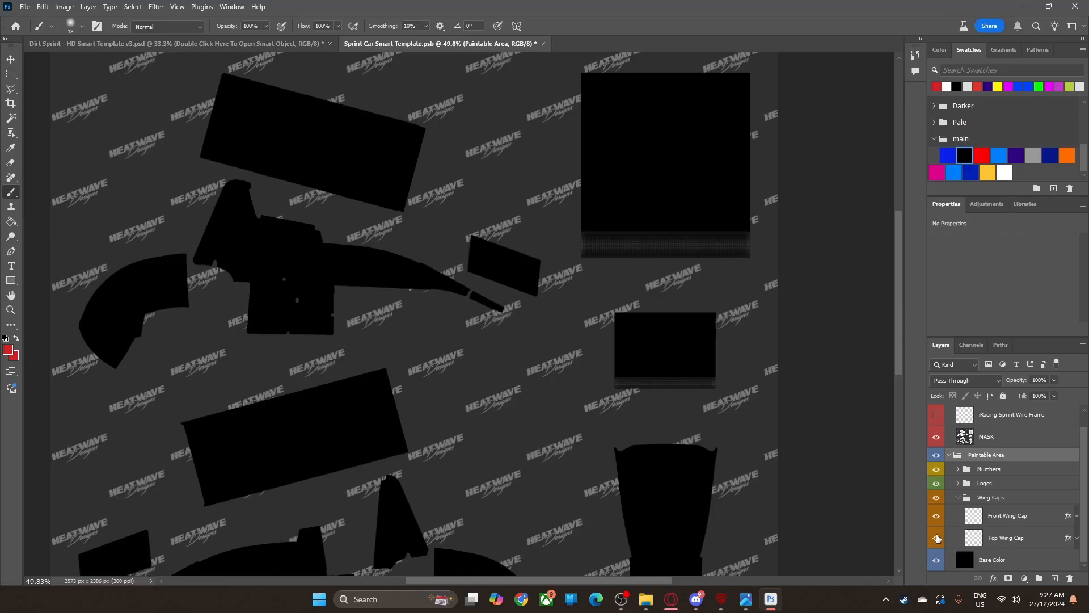
left_click(937, 537)
left_click(936, 515)
left_click(936, 537)
left_click(936, 515)
left_click(937, 536)
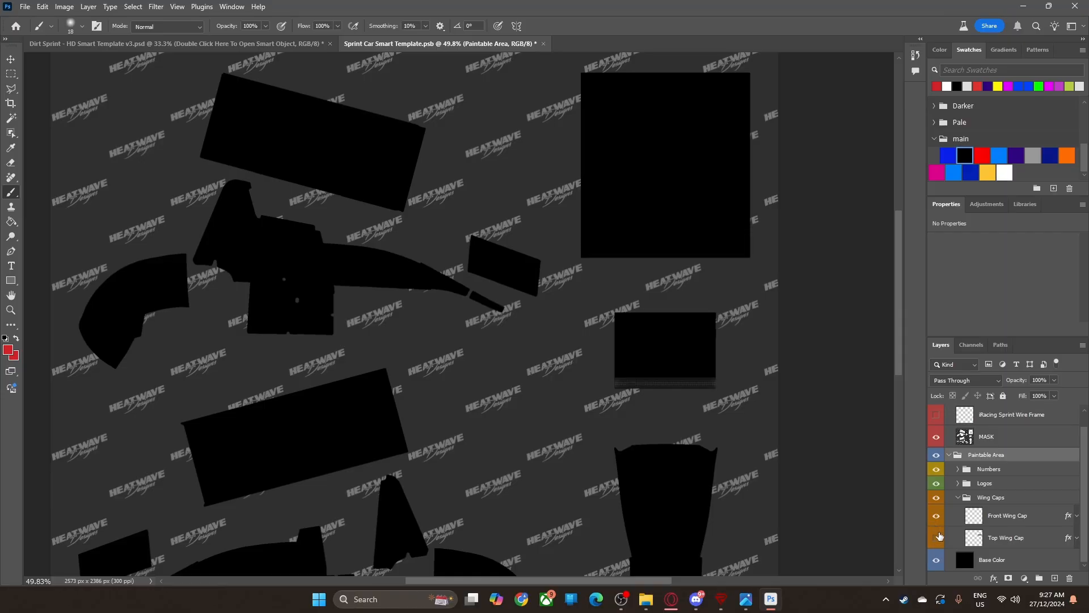
left_click(936, 537)
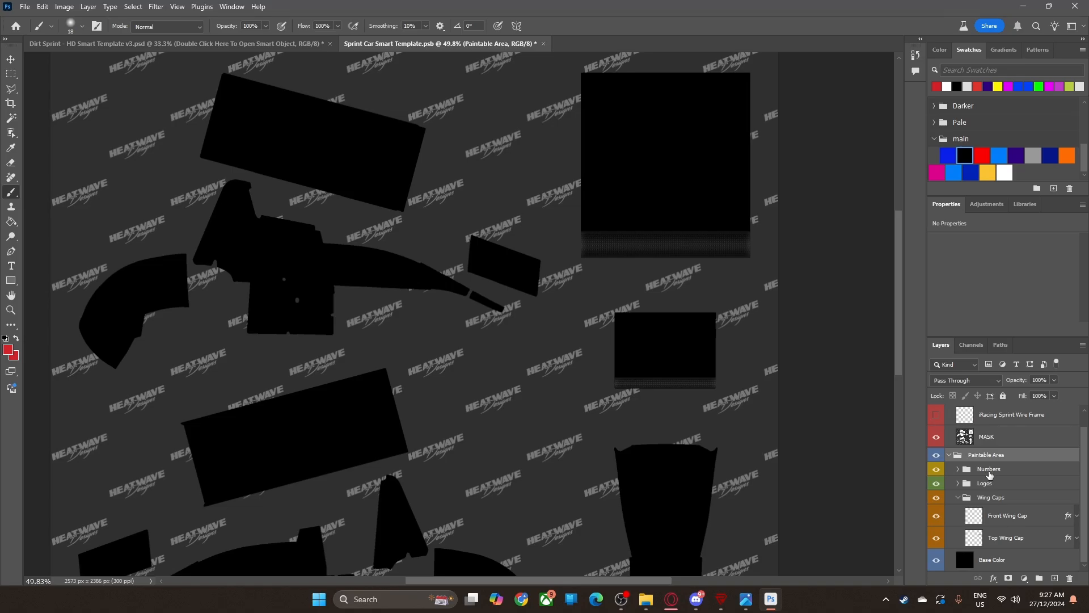
scroll(989, 477, "up", 1)
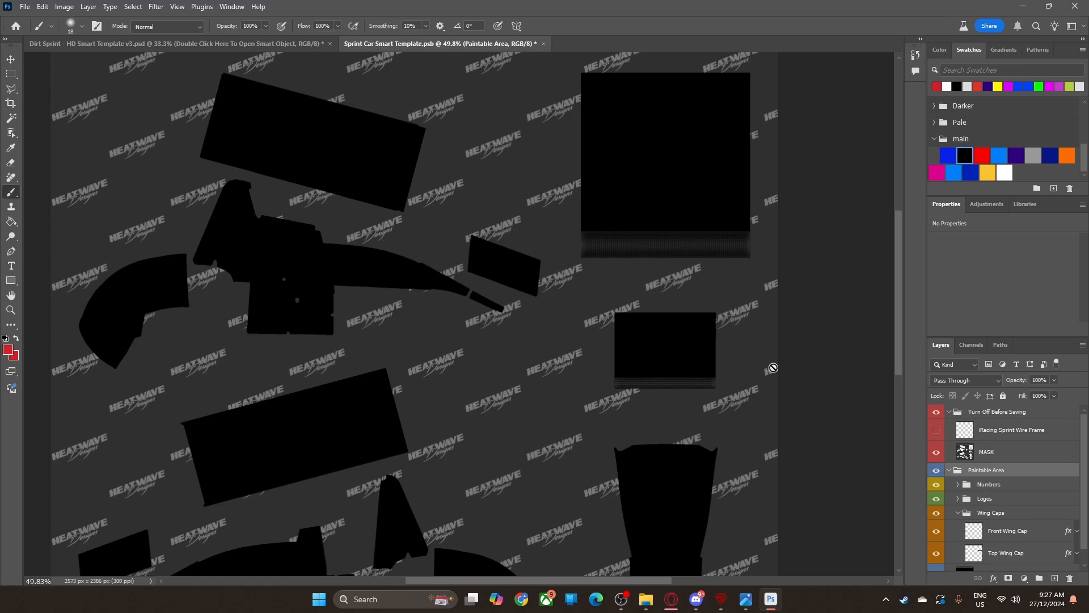
Step: In the HD Smart Template, preview the Custom Spec Map, Wire Light/Dark and MASK DO NOT REMOVE layers by toggling their visibility
left_click(249, 44)
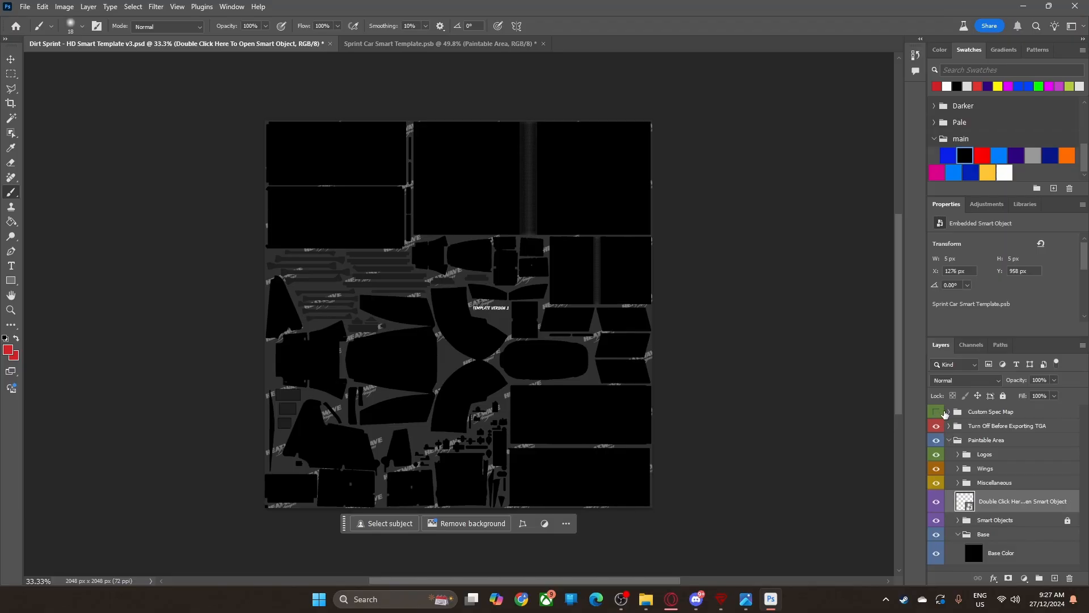
left_click(936, 412)
left_click(937, 413)
left_click(948, 426)
left_click(936, 442)
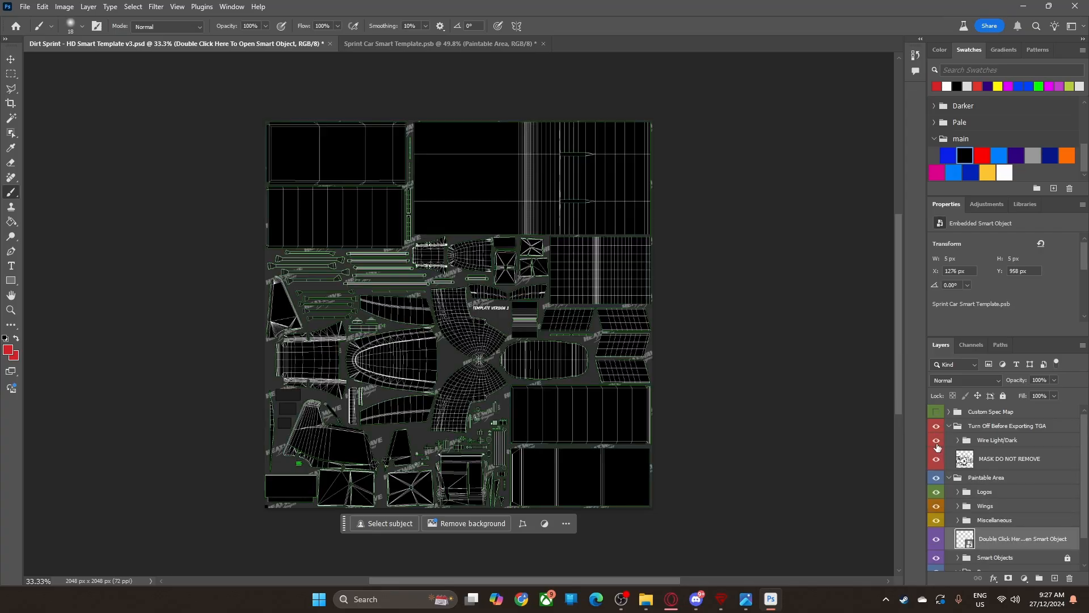
left_click(936, 446)
left_click(936, 460)
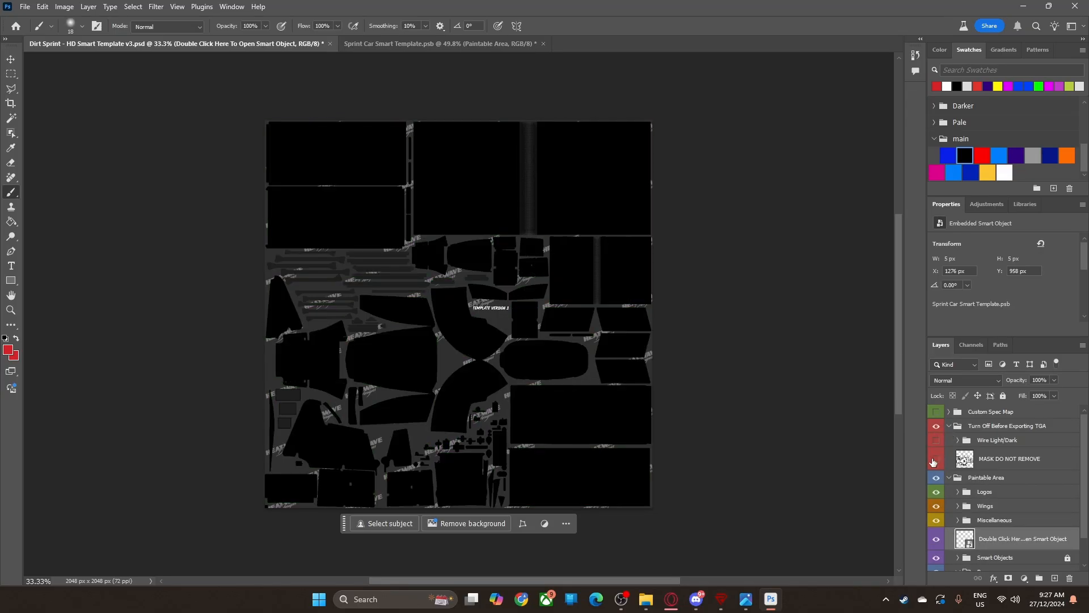
left_click(936, 461)
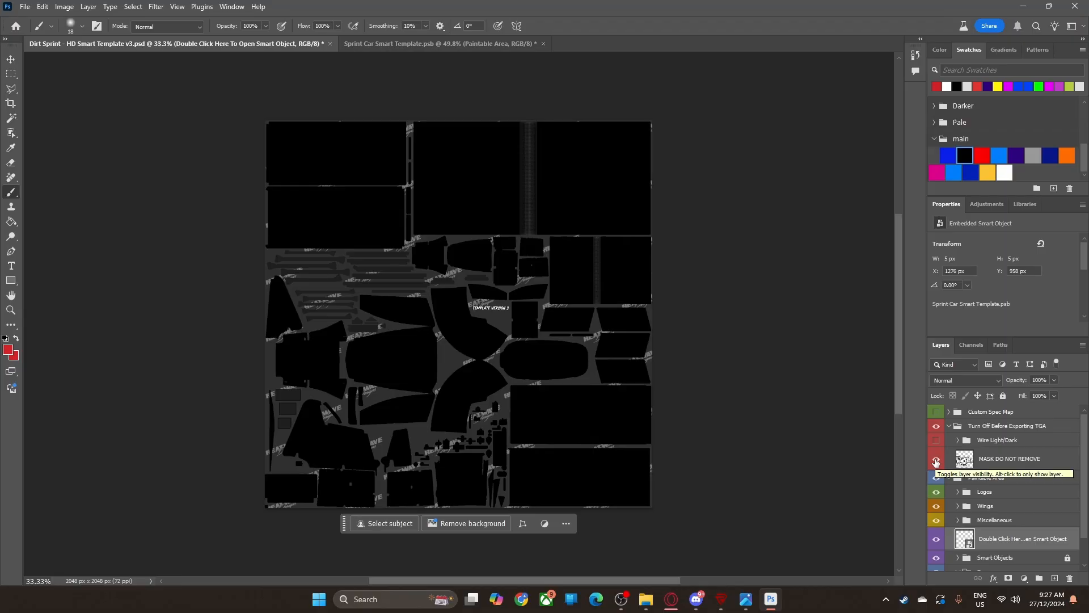
Step: Preview the Contingency Logos on the HD template, hide them again, and check the Wicker layers in the Wings group
left_click(958, 493)
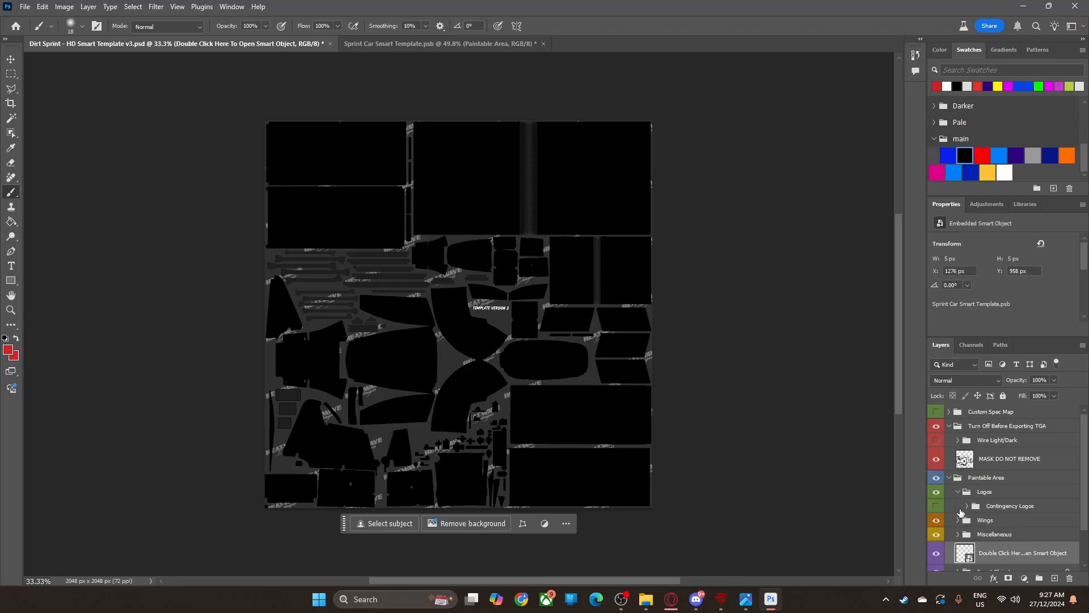
left_click(937, 506)
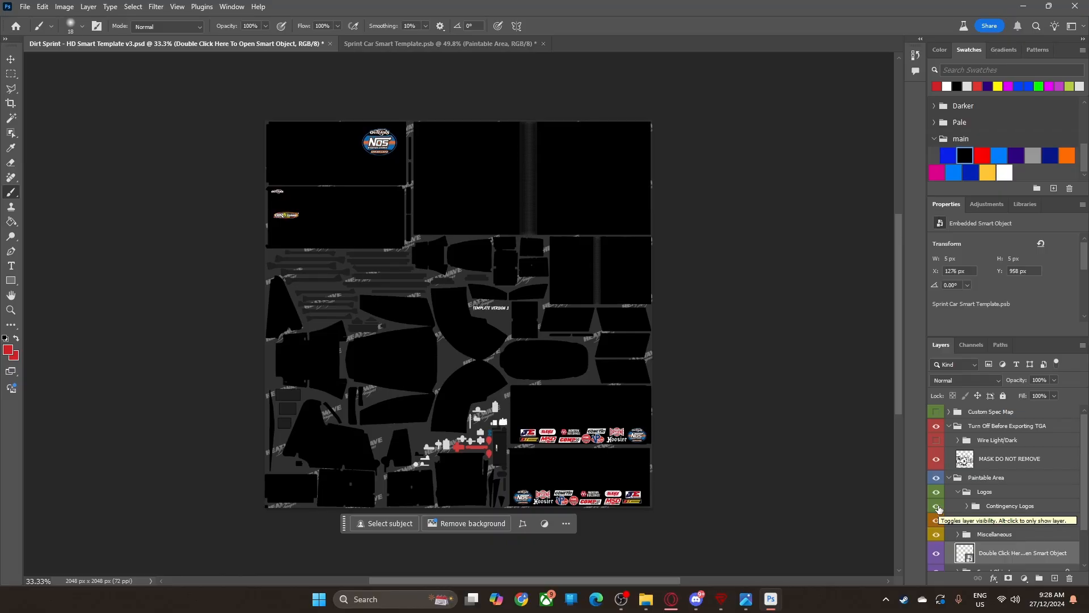
left_click(936, 506)
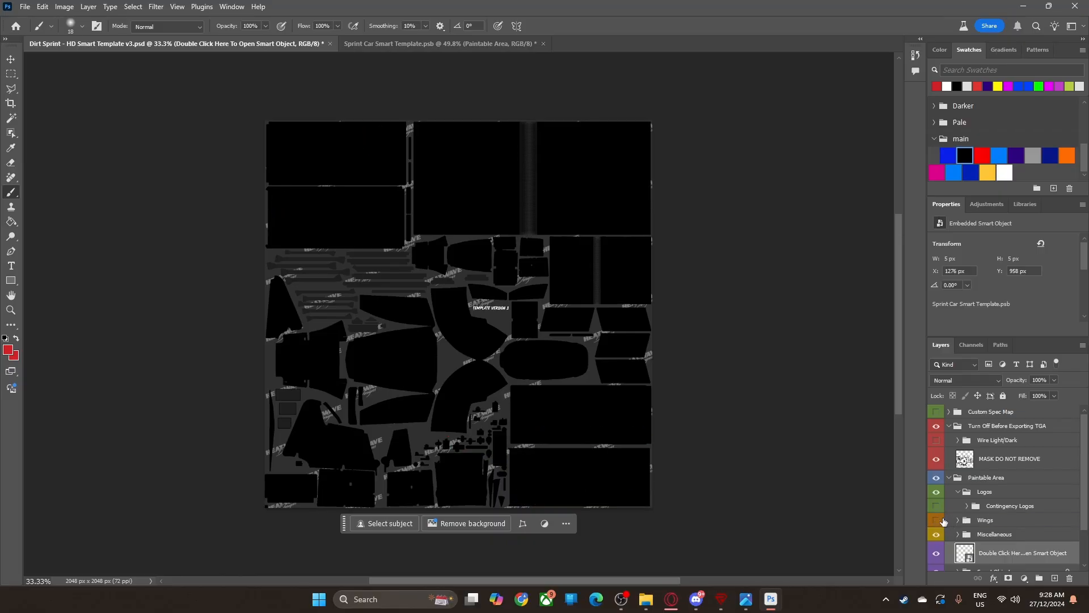
scroll(958, 529, "down", 1)
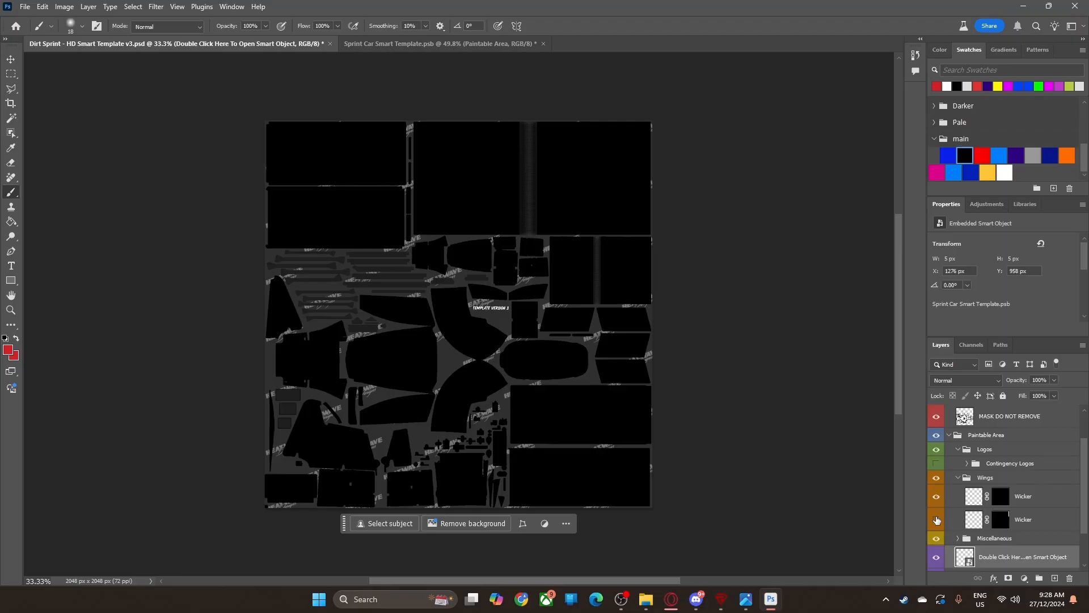
left_click(958, 477)
Step: Look through the Miscellaneous group's layers, toggling Non-Wing Front Visor, Metal Color Wing Supports and Rollbars to check what they cover
left_click(958, 492)
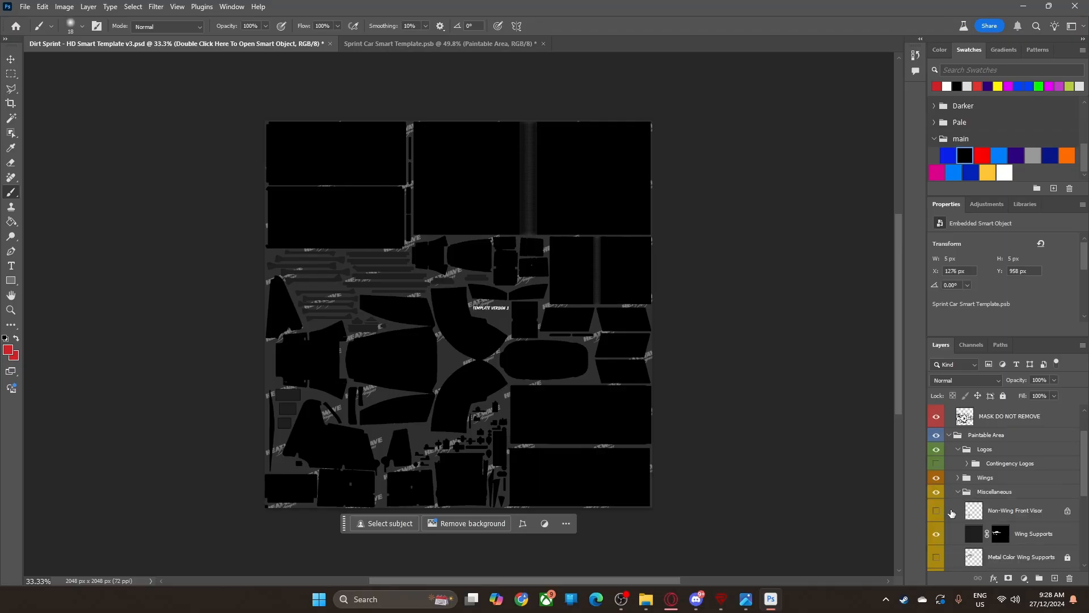
scroll(951, 513, "down", 1)
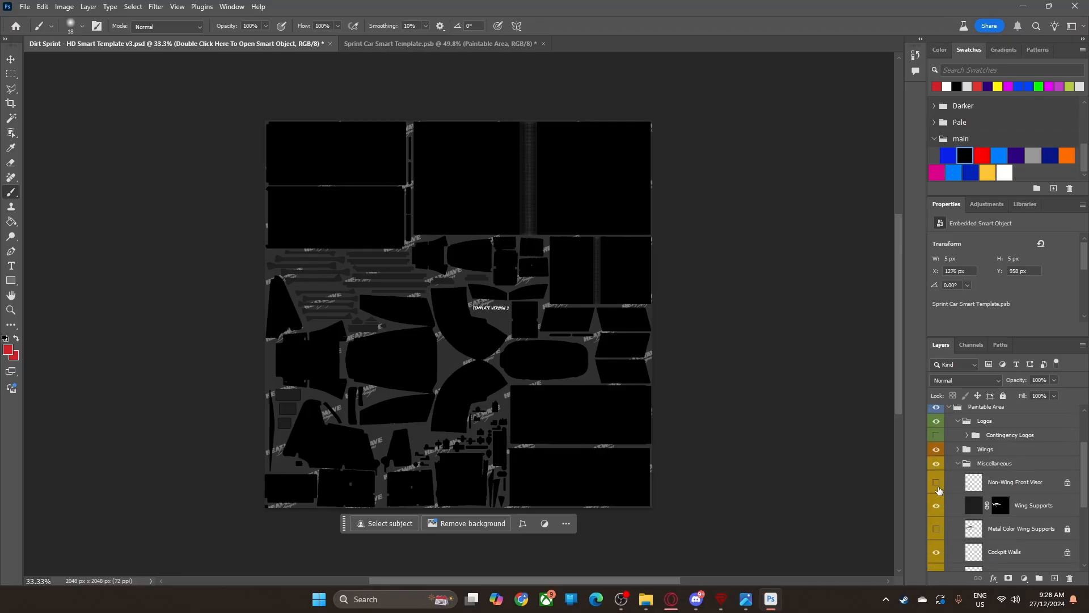
left_click(936, 483)
left_click(937, 484)
scroll(944, 531, "down", 1)
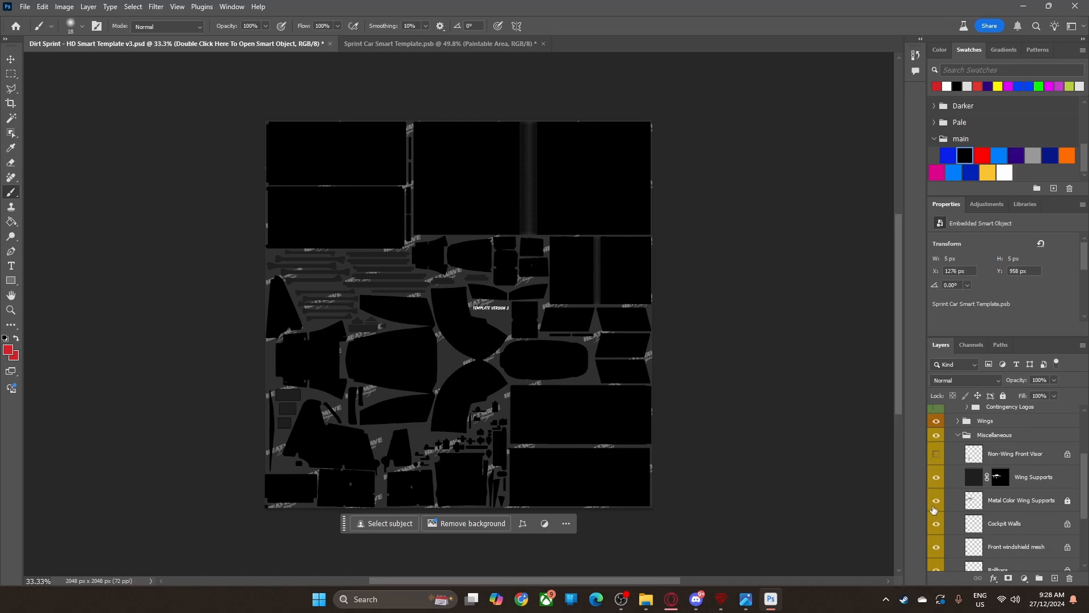
scroll(935, 507, "down", 2)
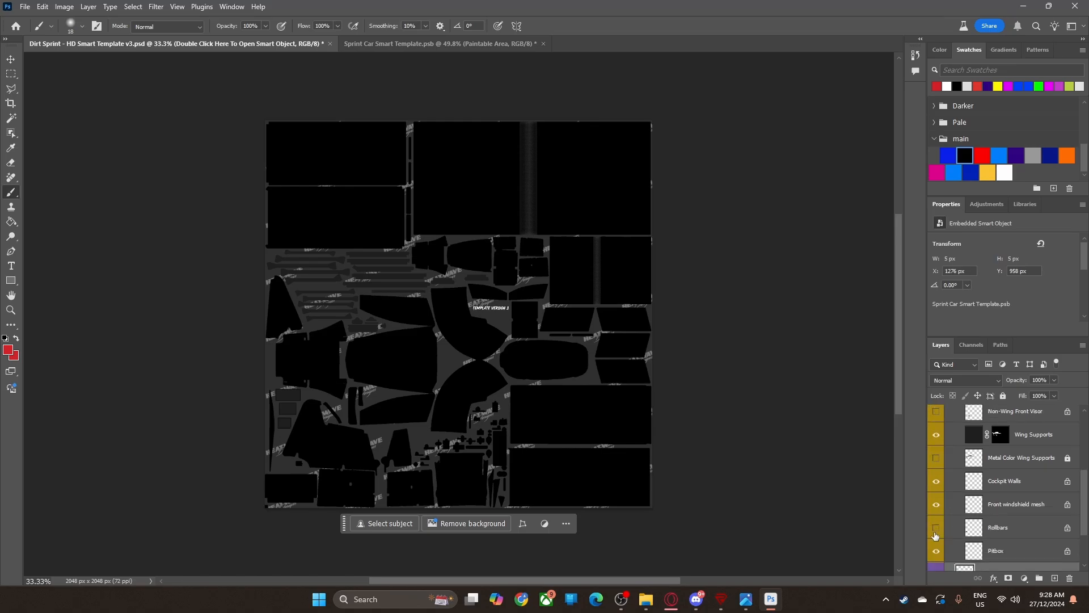
left_click(936, 528)
left_click(936, 527)
scroll(945, 531, "down", 1)
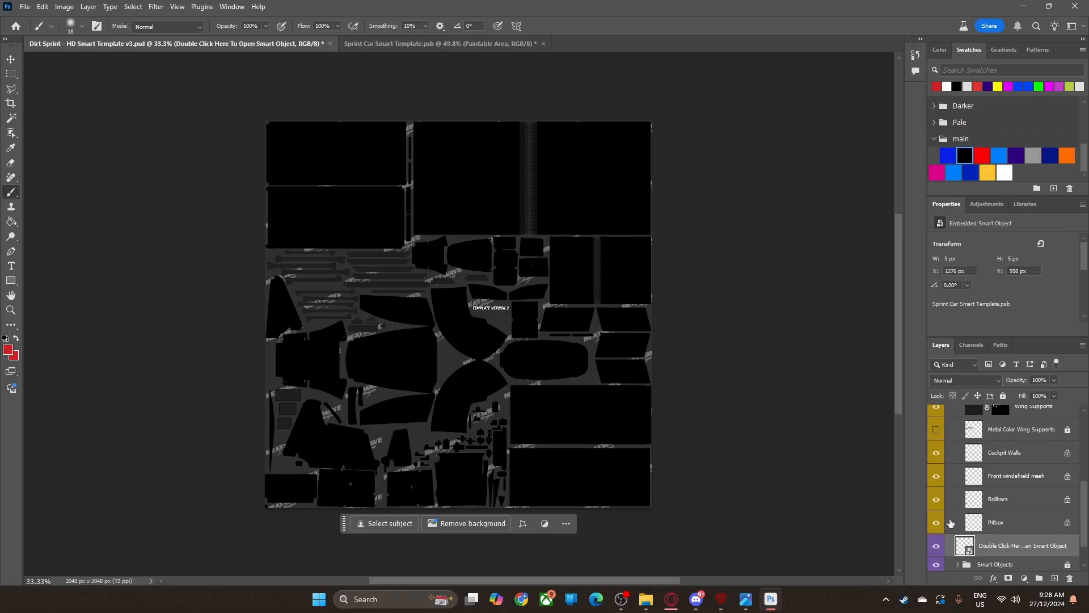
scroll(957, 530, "down", 2)
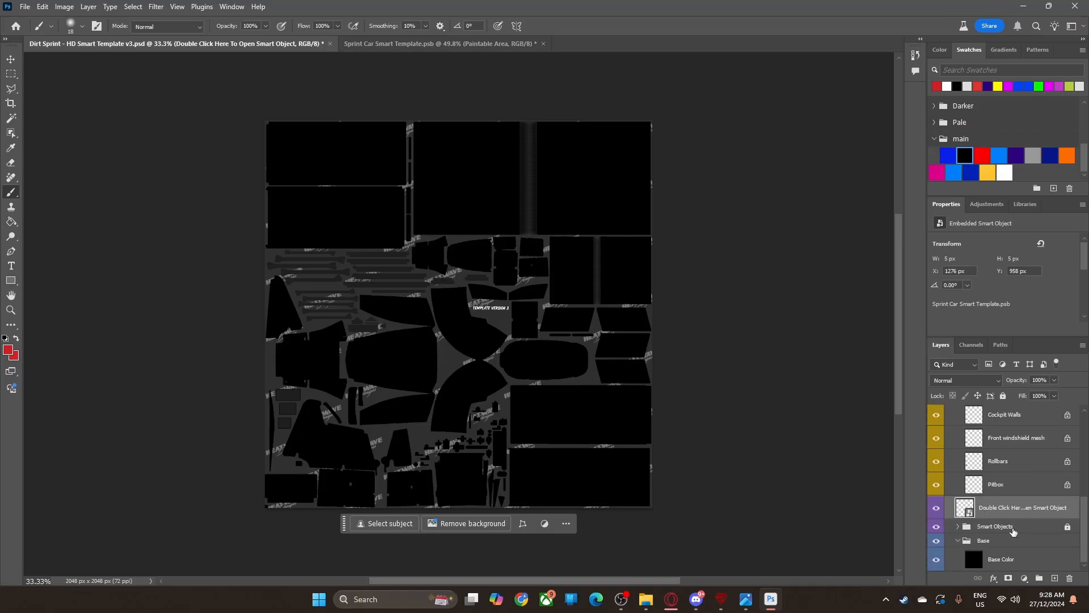
Step: Compare the layer structure of the HD template with the sprint car smart object, ending on the smart object
left_click(482, 44)
left_click(296, 45)
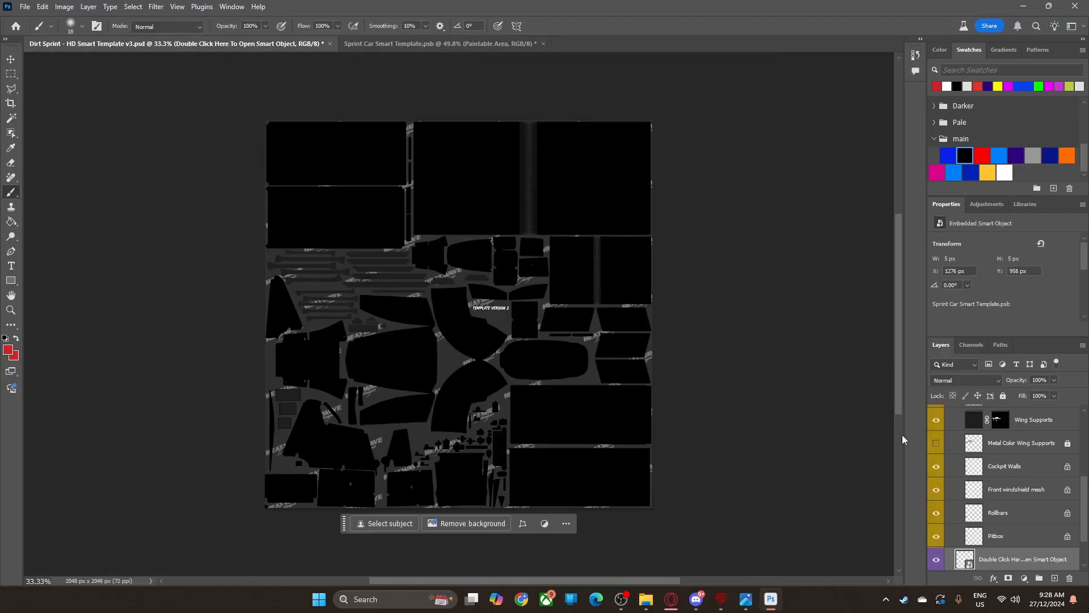
scroll(983, 539, "down", 1)
key("ctrl+Tab")
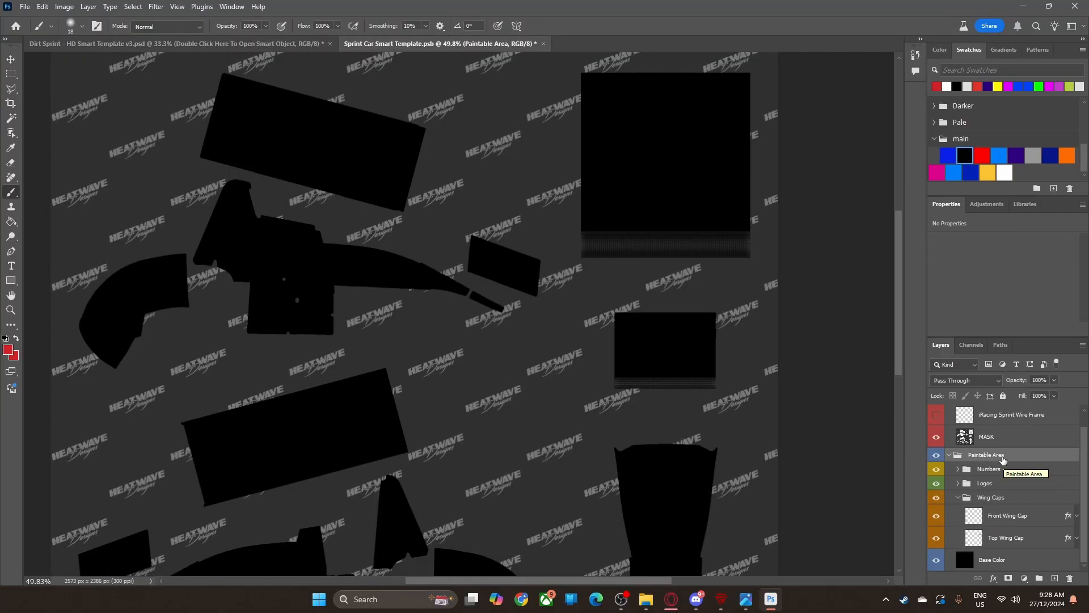
key("z")
left_click(414, 227, "alt")
left_click_drag(391, 235, 395, 230)
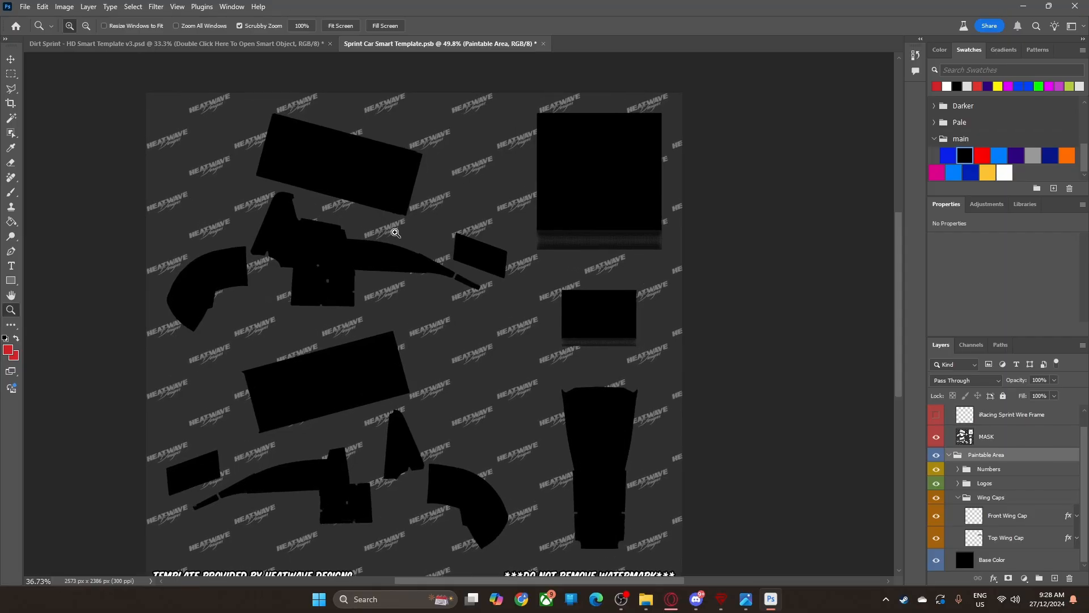
key("b")
left_click_drag(556, 582, 529, 572)
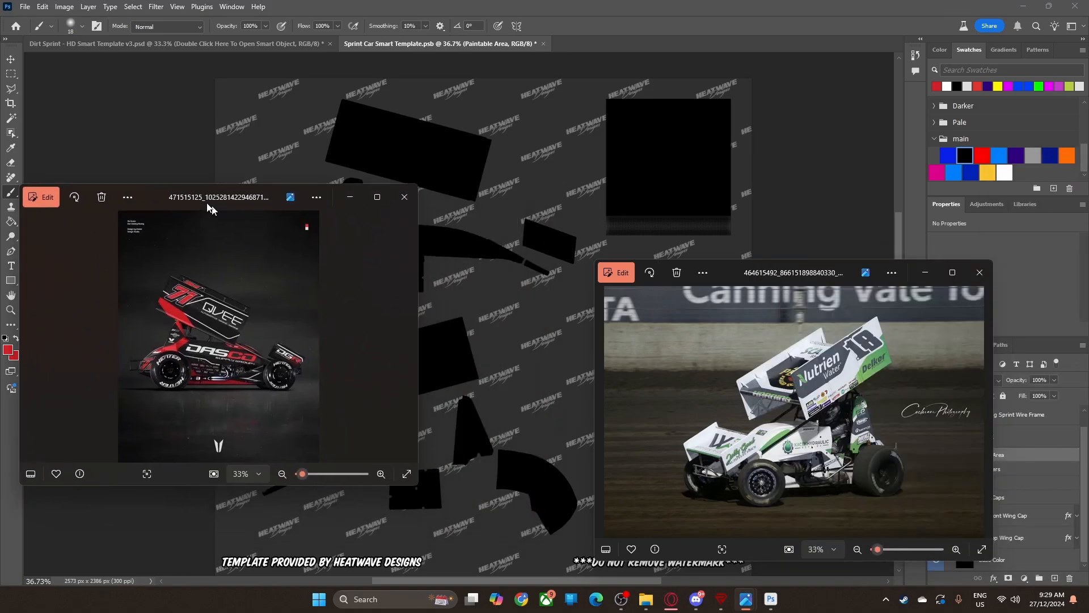
Step: Compare the reference photos of the black-and-red number 71 and white number 18 sprint cars, closing the number 18 photo when done
left_click_drag(779, 263, 739, 112)
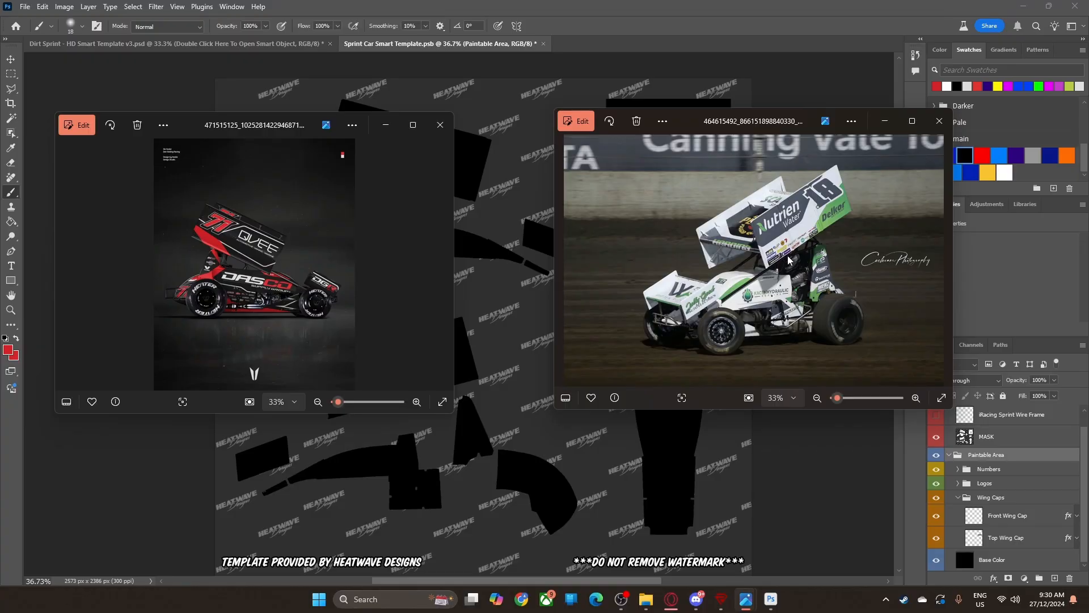
scroll(300, 263, "up", 3)
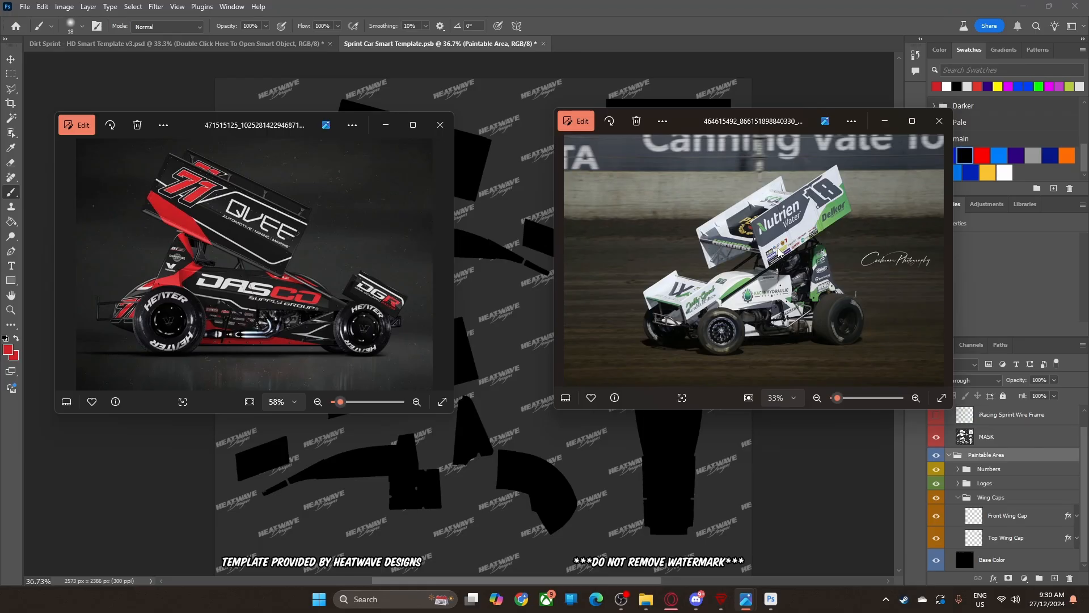
scroll(779, 253, "up", 3)
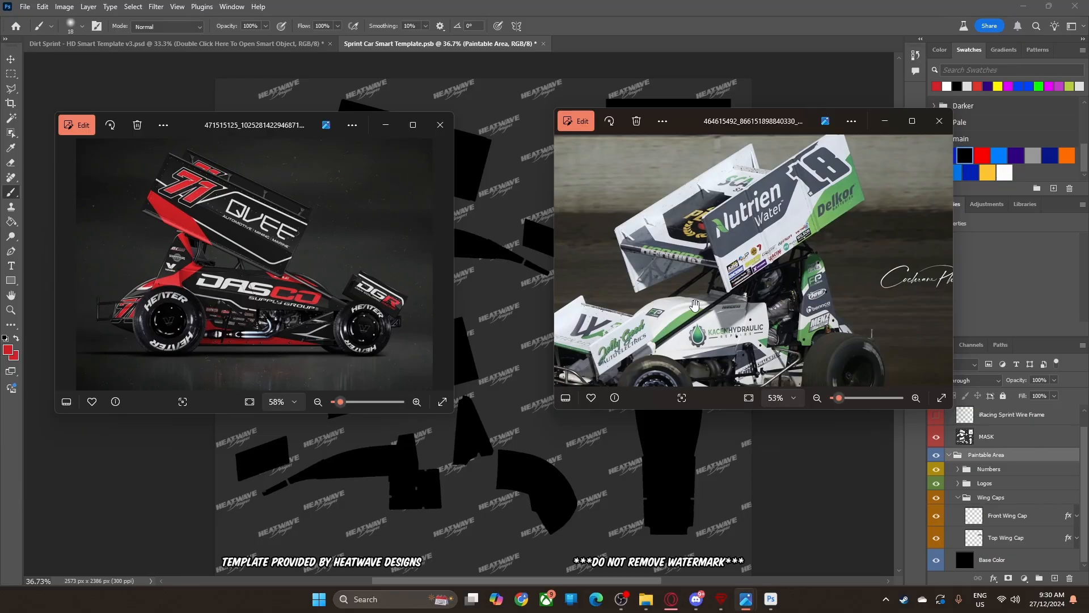
left_click(939, 121)
left_click_drag(243, 129, 548, 126)
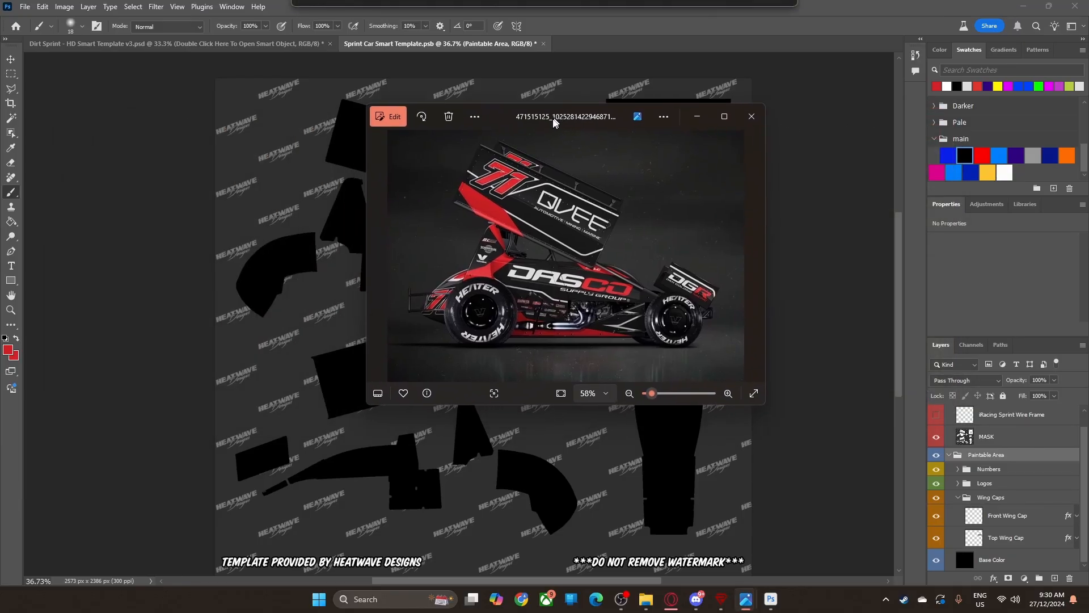
scroll(539, 307, "down", 1)
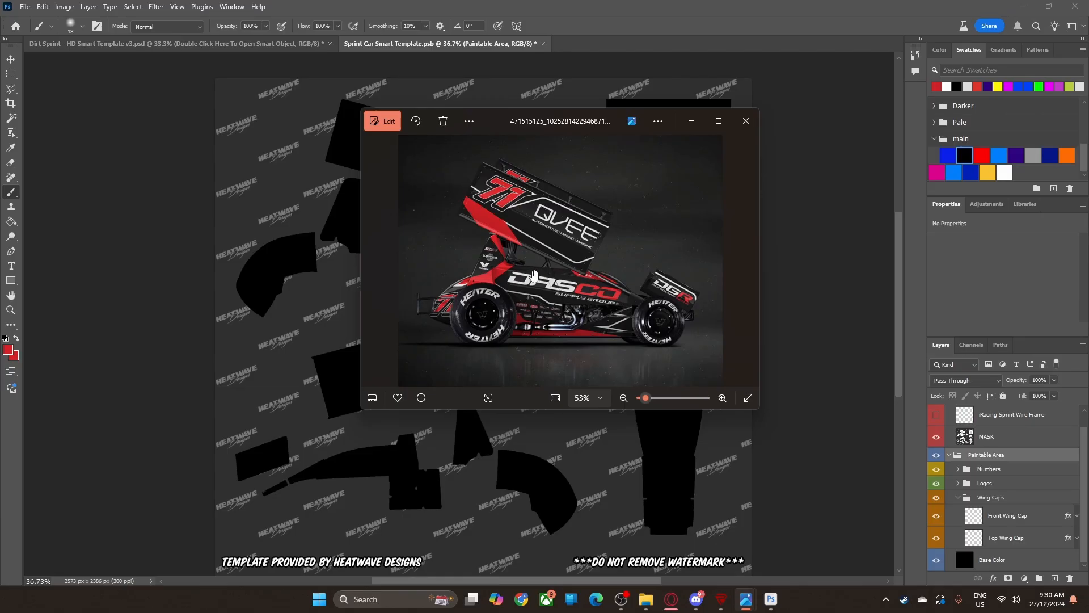
Step: Browse the neighbouring number 71 reference images and return to the left-facing side view, enlarged to show the whole car
left_click(748, 261)
left_click(370, 262)
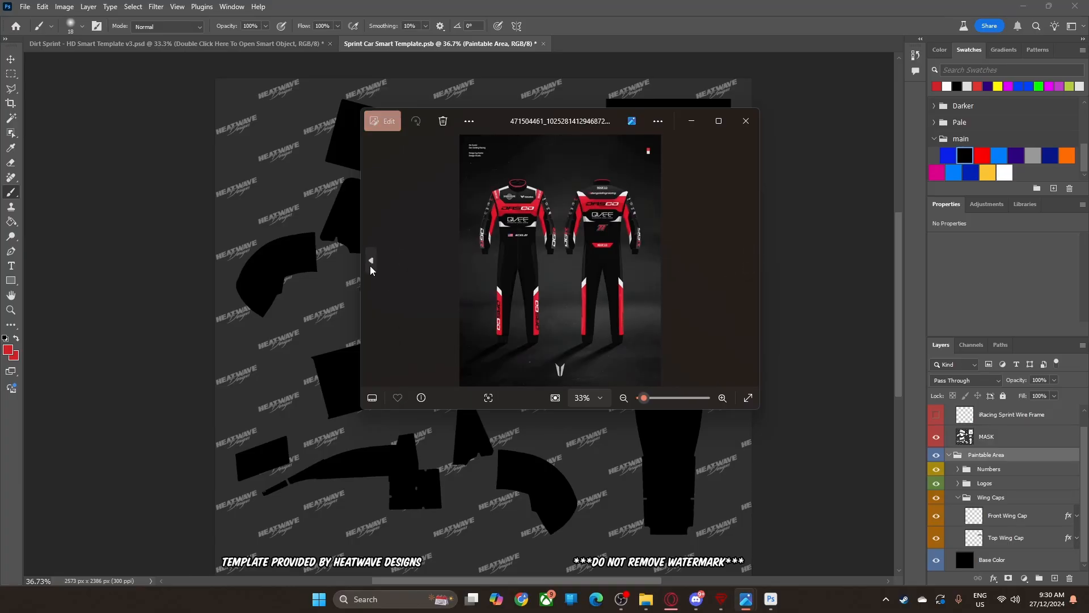
left_click(371, 263)
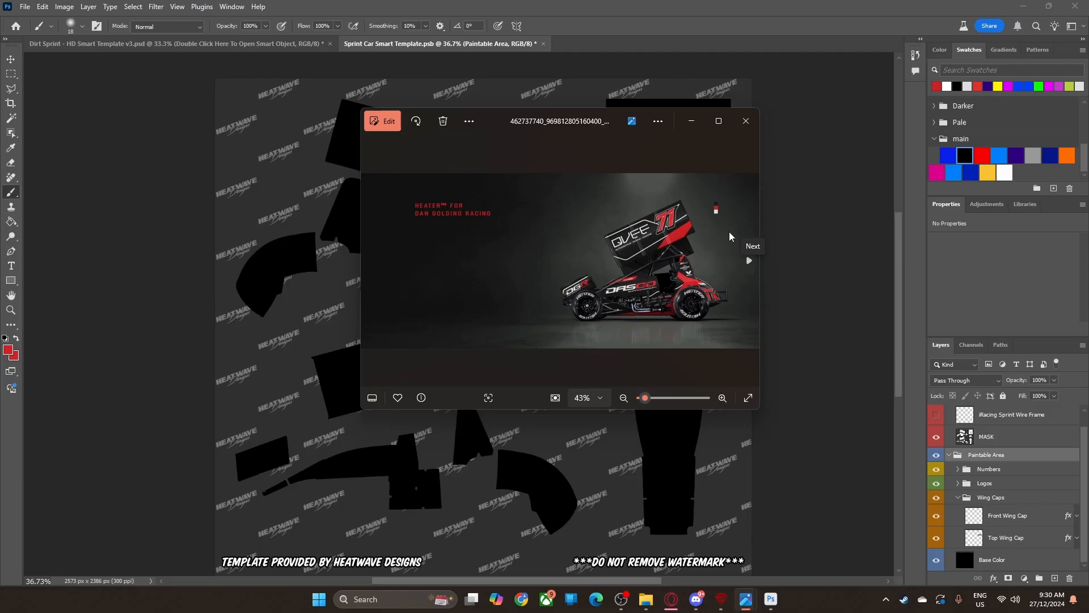
left_click(749, 261)
left_click(750, 261)
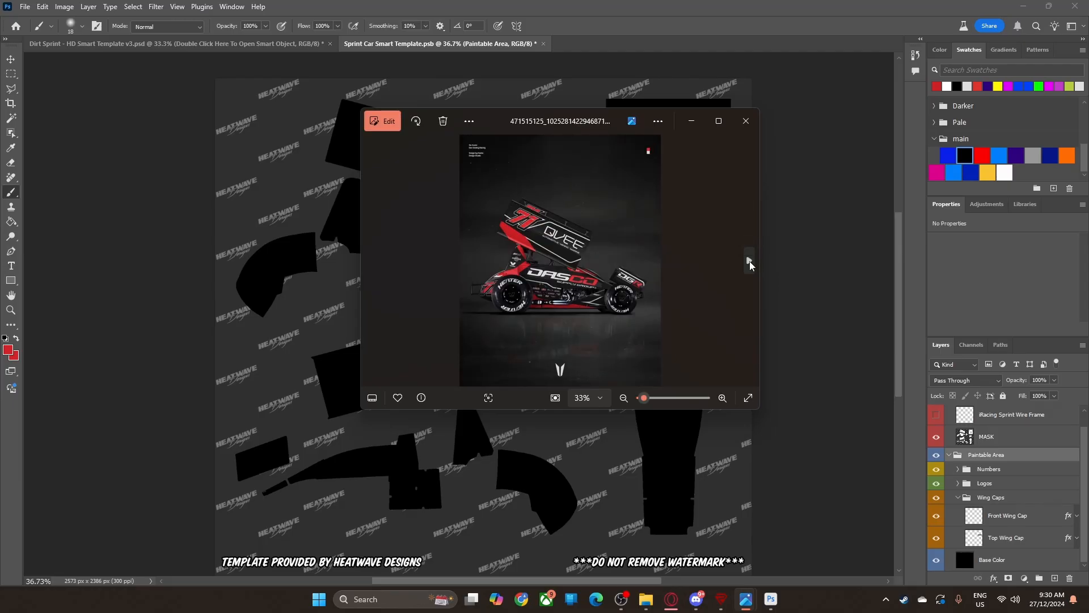
scroll(623, 269, "up", 5)
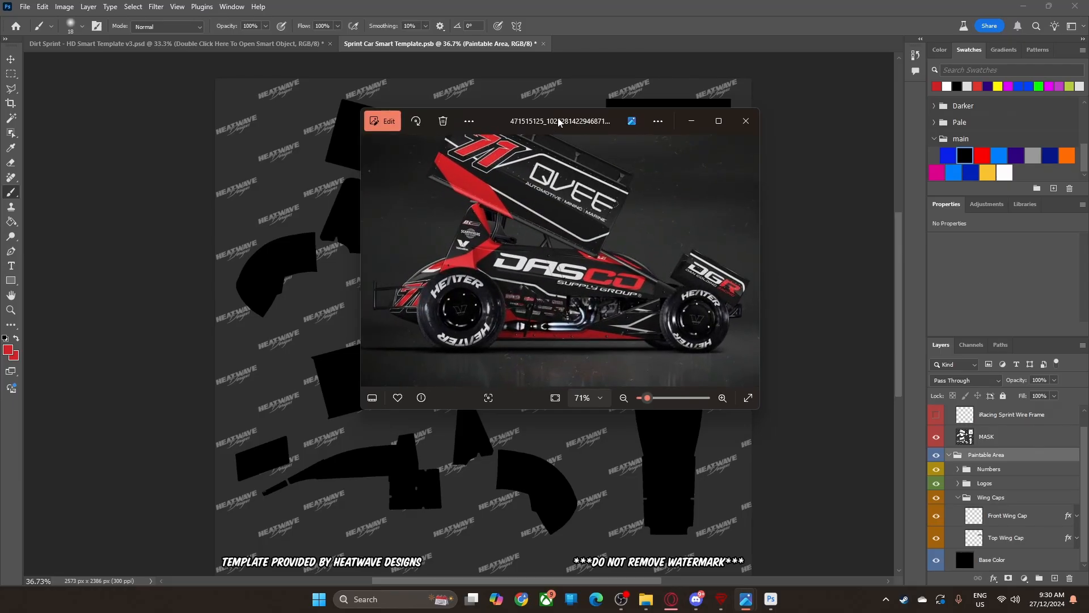
left_click_drag(556, 123, 508, 177)
scroll(512, 341, "down", 1)
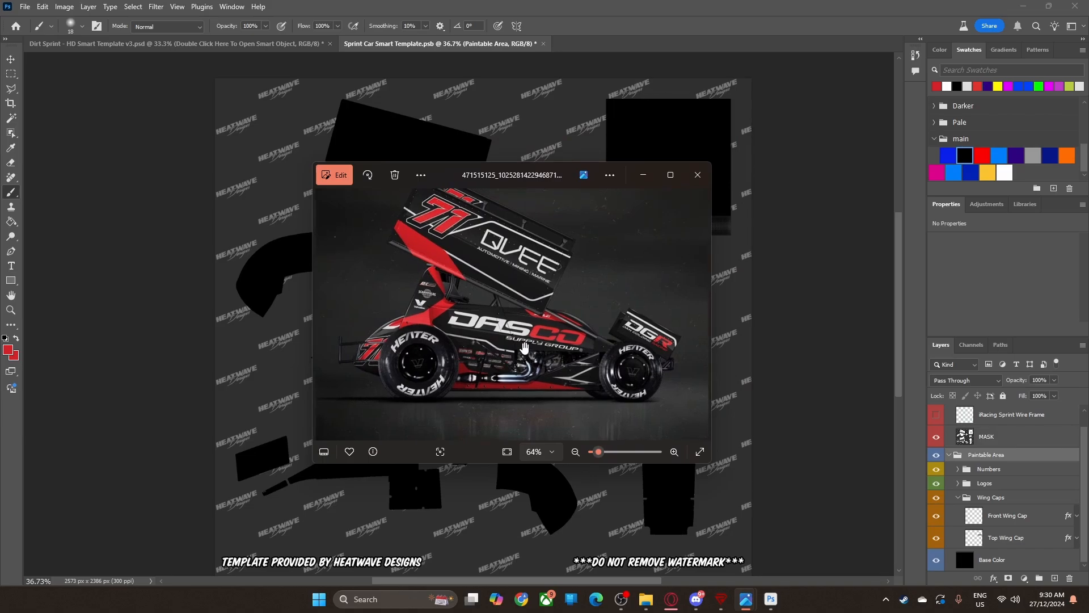
left_click_drag(512, 341, 513, 354)
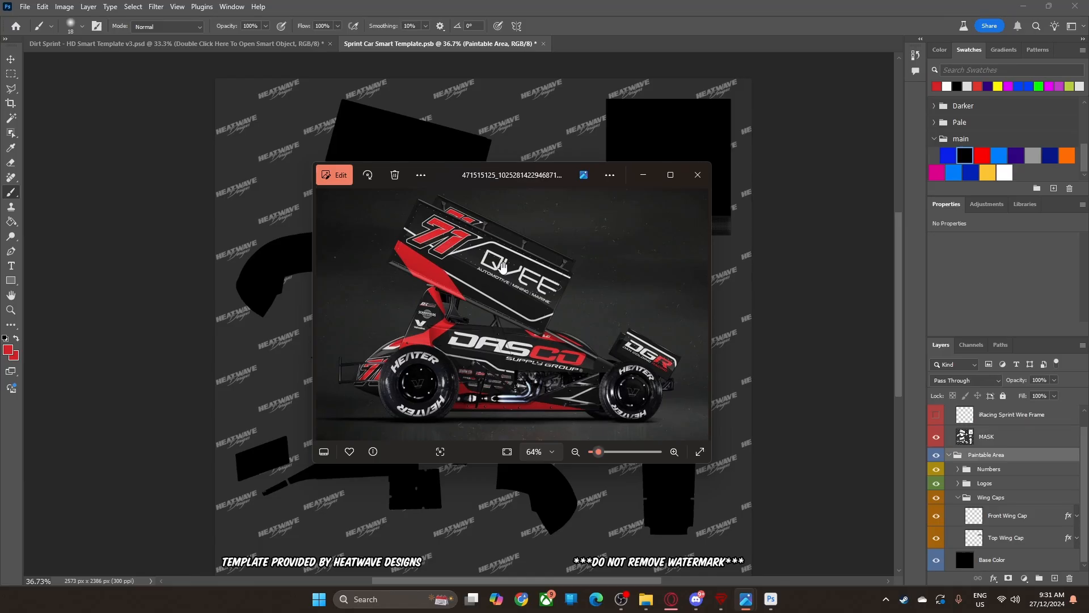
Step: Examine the number 71 side view and the following sponsor card image at full-screen size, and close the image viewer
left_click(670, 175)
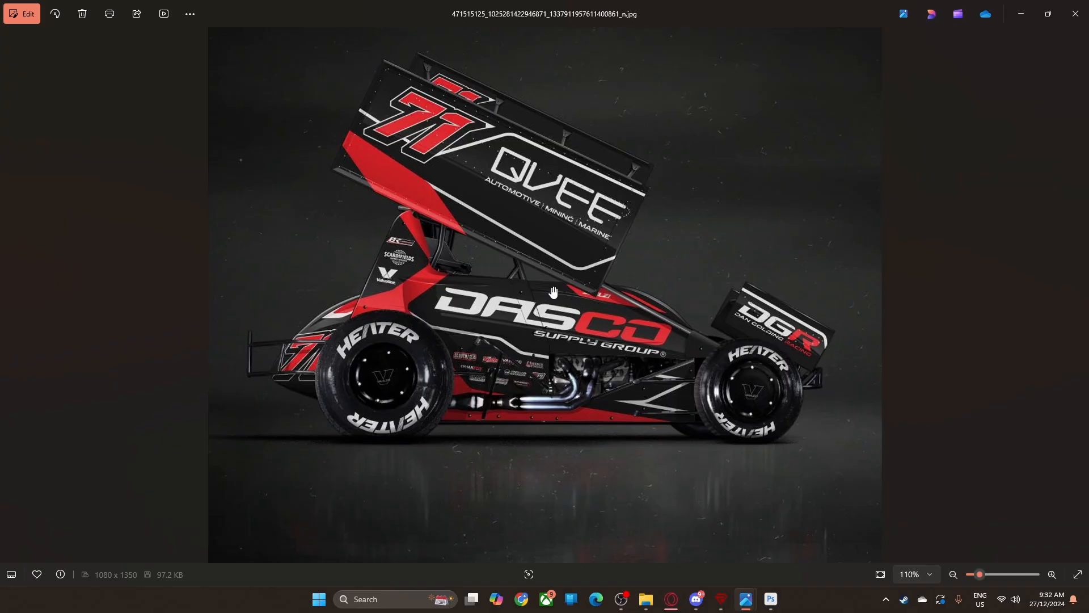
mouse_move(1077, 296)
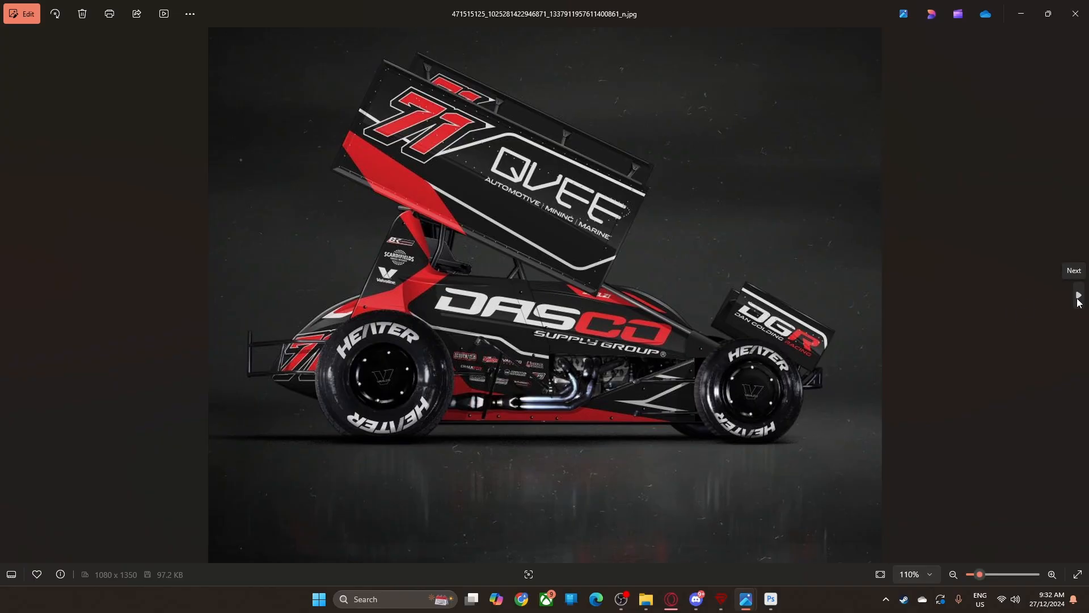
left_click(1077, 300)
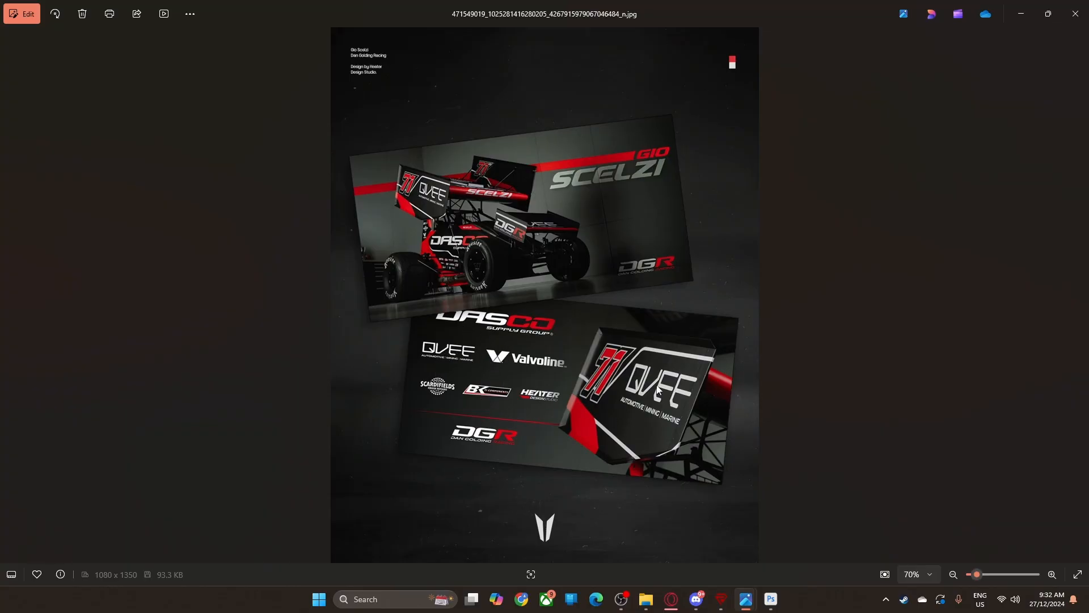
left_click(1078, 15)
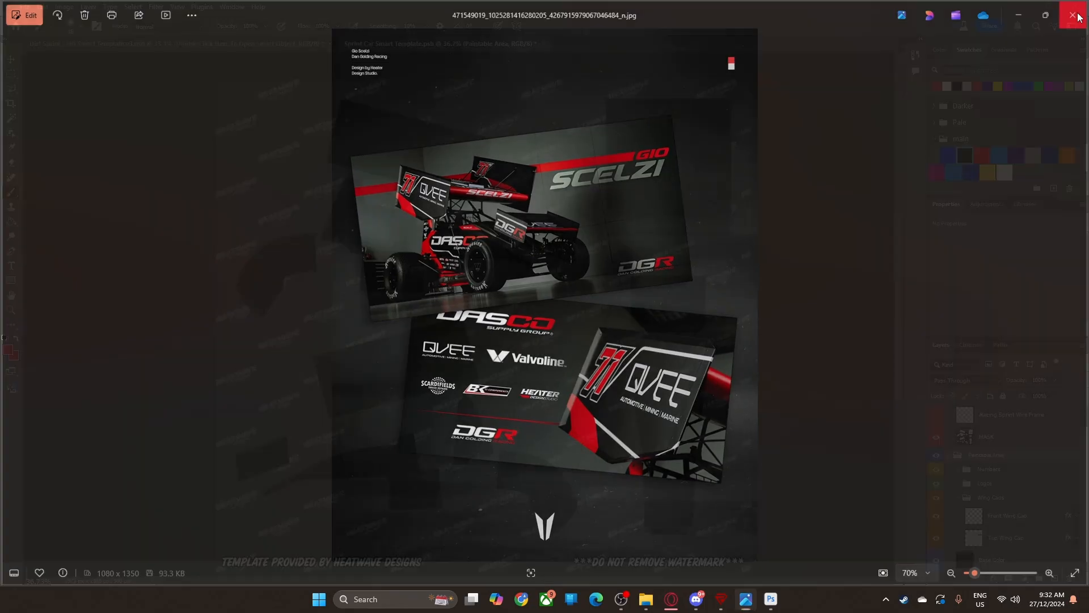
Step: From the scelzi folder, open the close-up top wing photo, examine its Scardifields and Valvoline logos up close, and close it
left_click_drag(1088, 130, 668, 1)
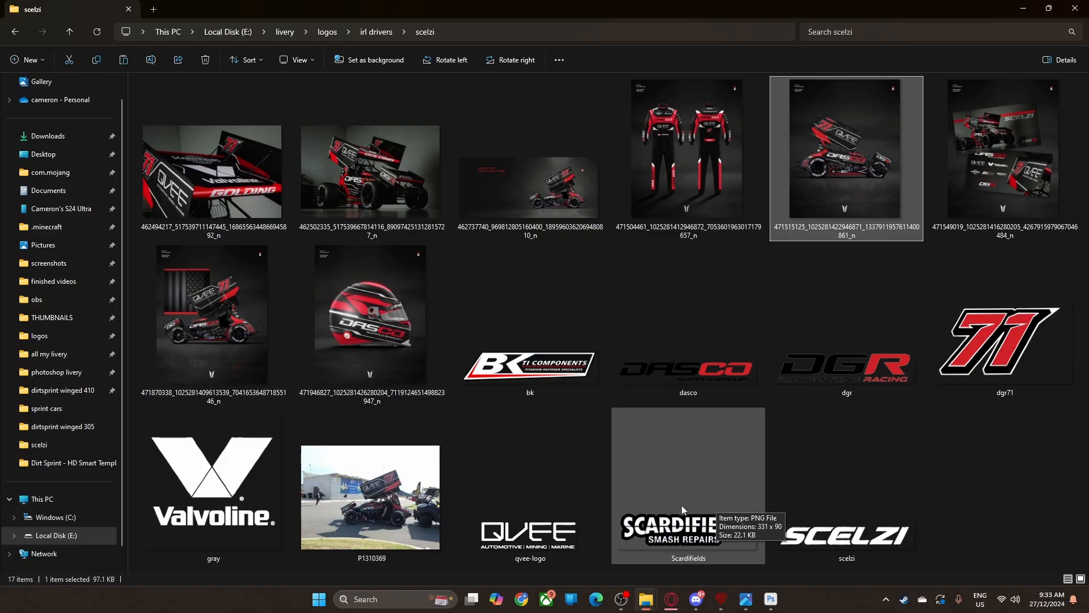
left_click(206, 170)
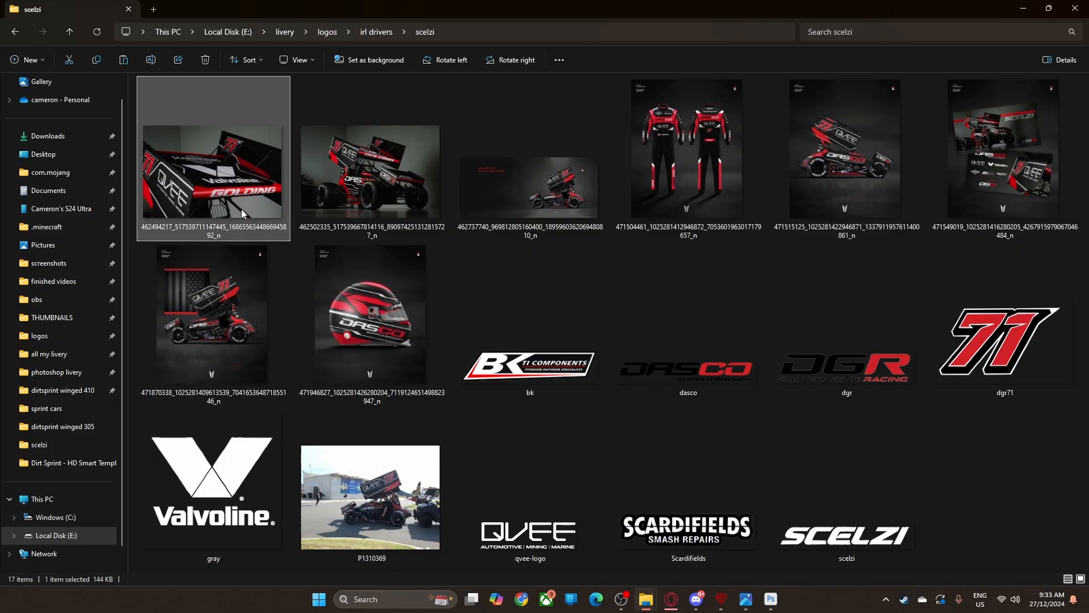
mouse_move(753, 608)
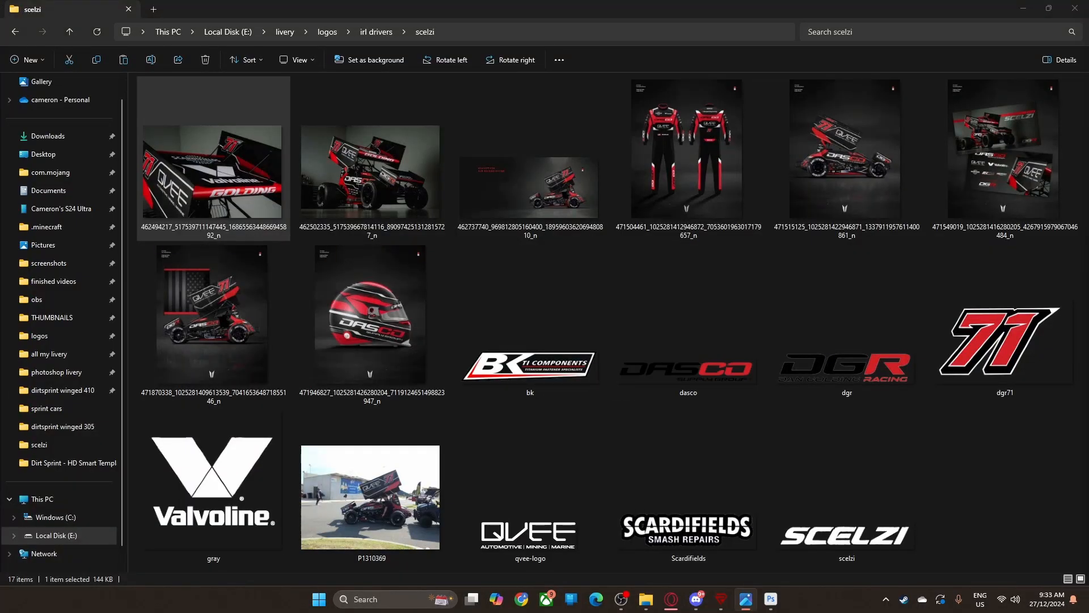
double_click(283, 187)
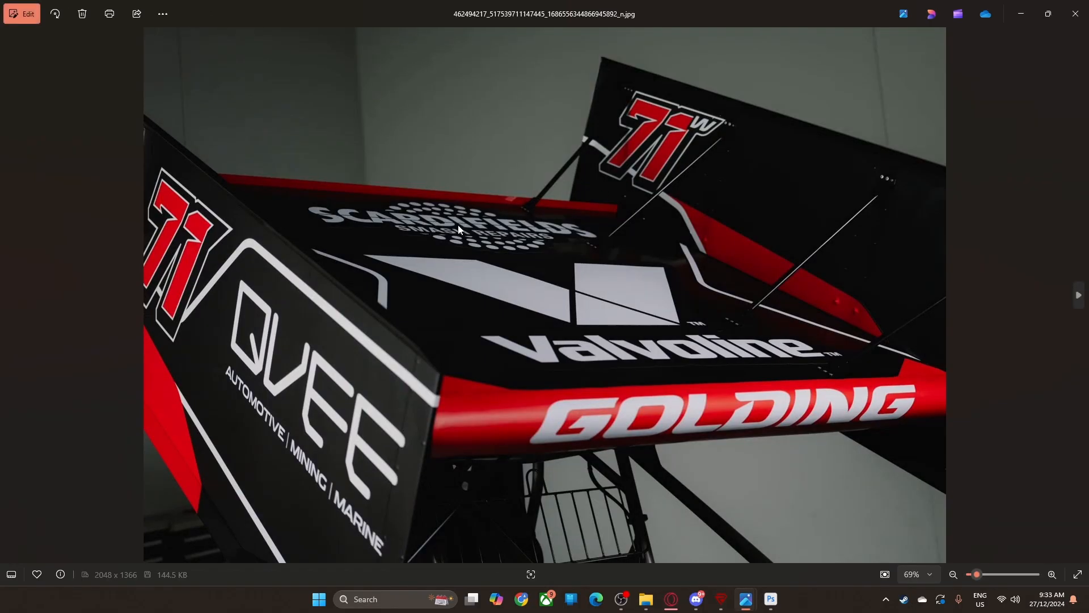
scroll(459, 228, "up", 5)
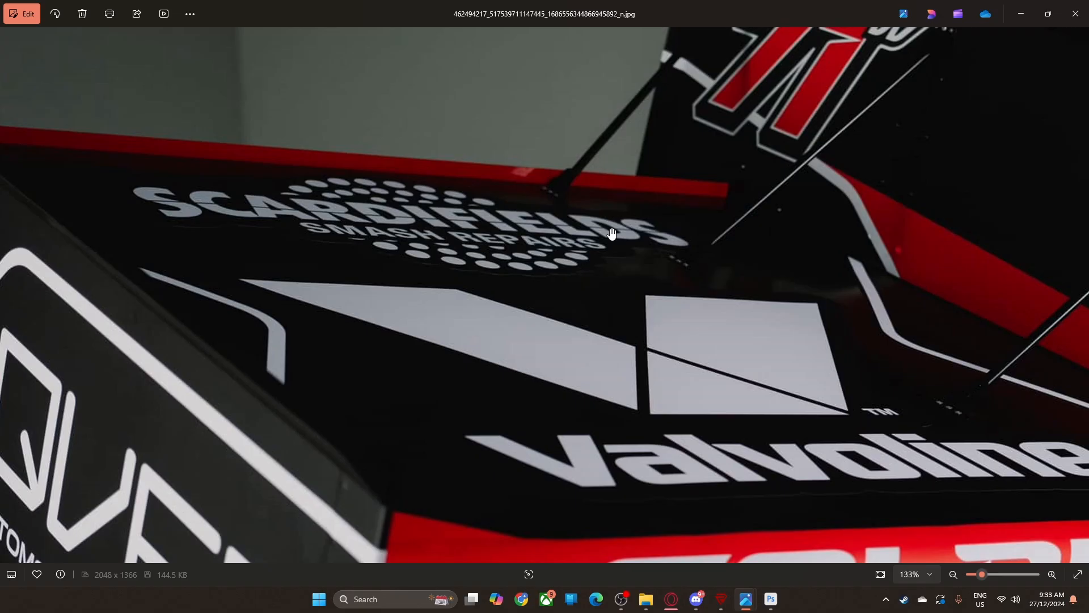
scroll(611, 232, "down", 3)
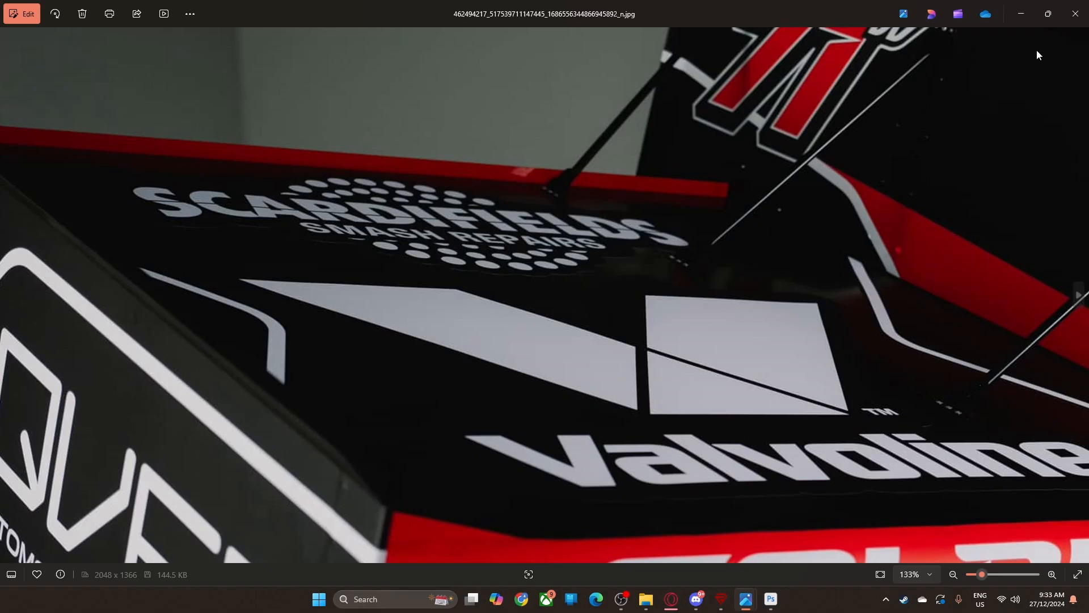
left_click(1075, 14)
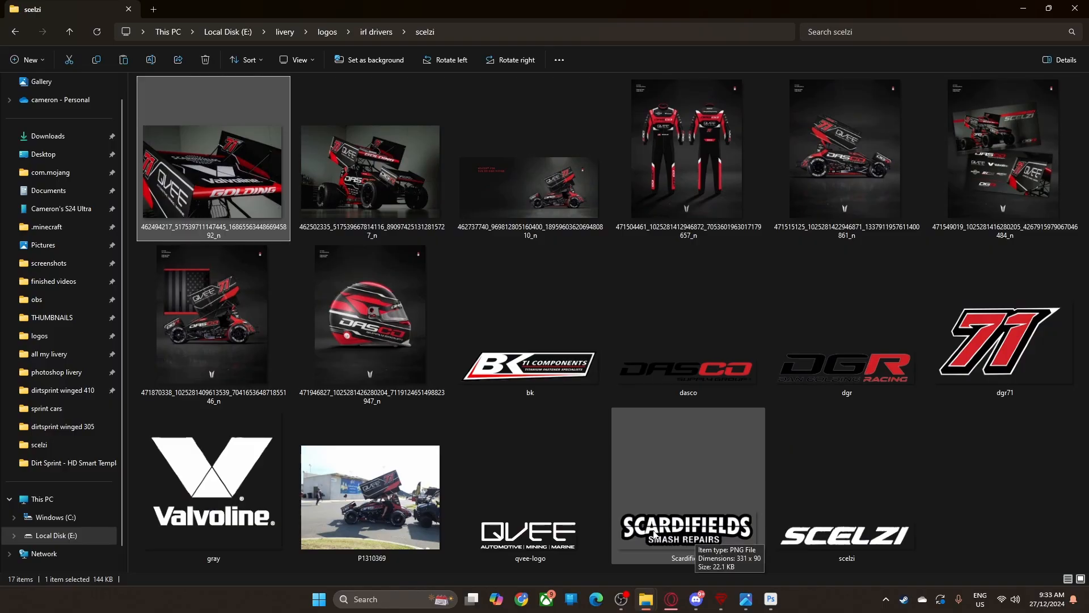
Step: Reopen the number 71 side-view image from the folder to review its livery, and close it again
mouse_move(746, 599)
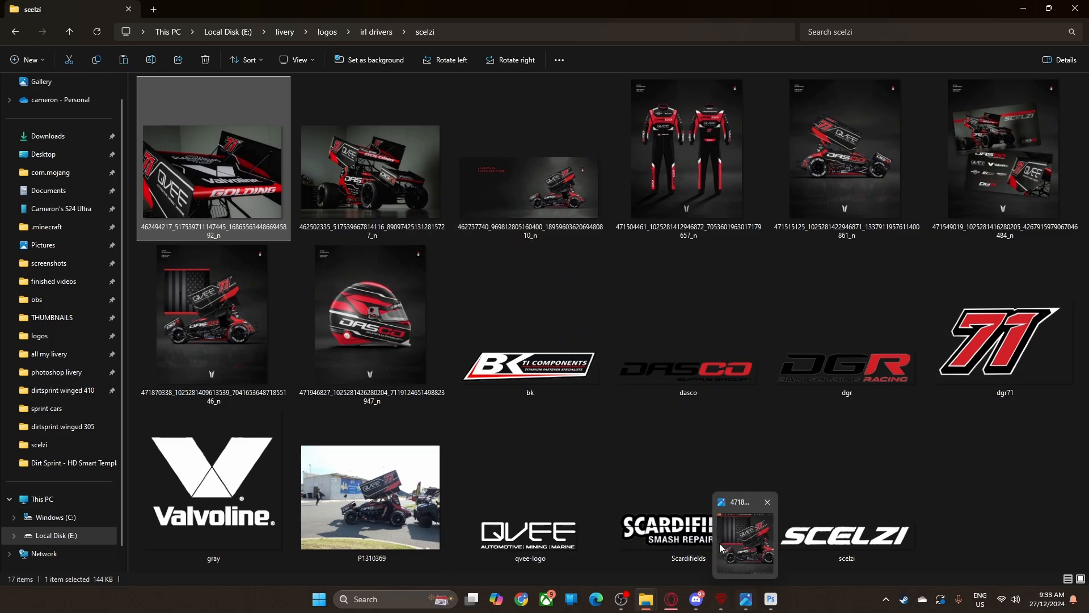
double_click(812, 174)
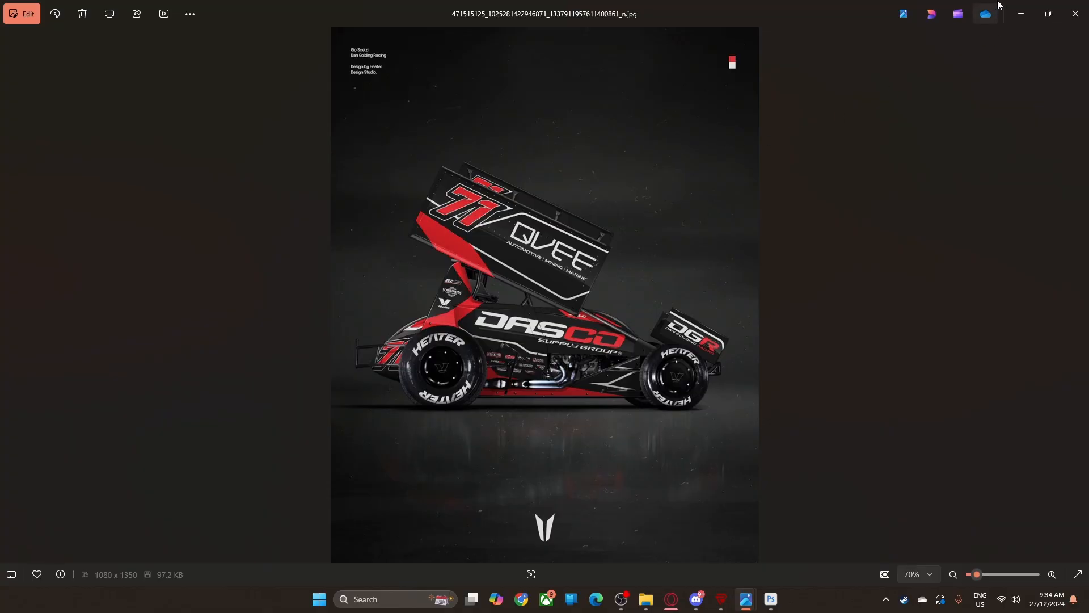
left_click(1069, 21)
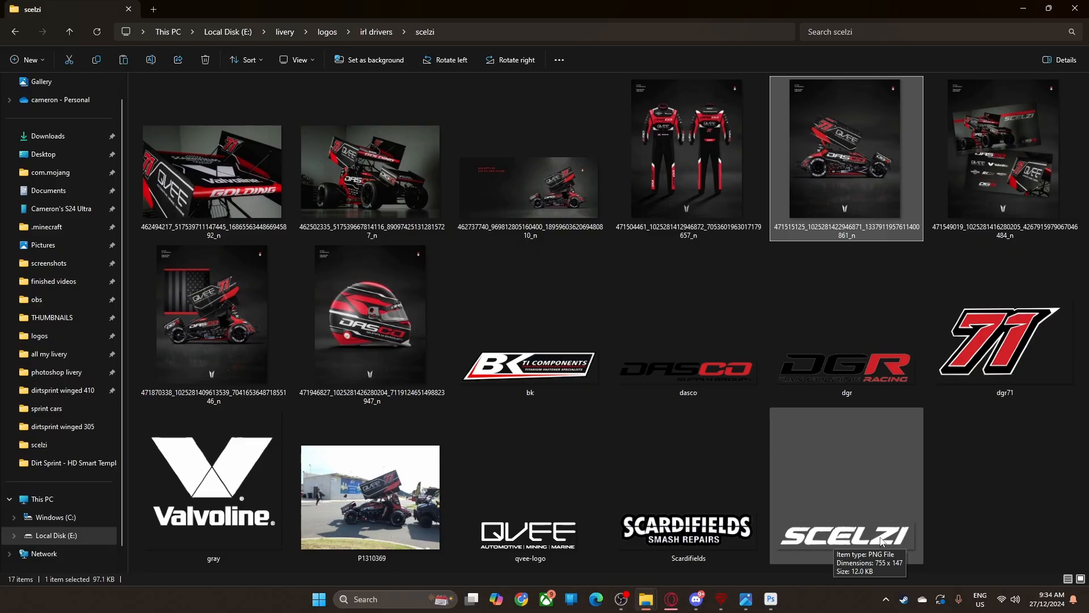
Step: Switch to Photoshop and place the number 71 side-view image on a layer directly above Base Color in the sprint car smart object
key("alt+Tab")
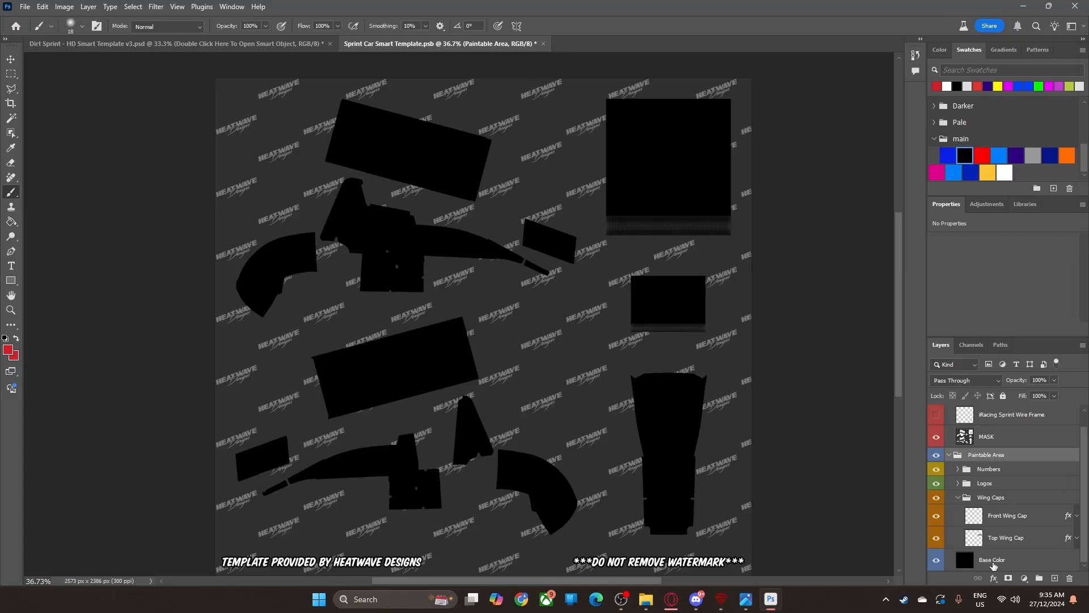
left_click(1011, 565)
left_click(1056, 578)
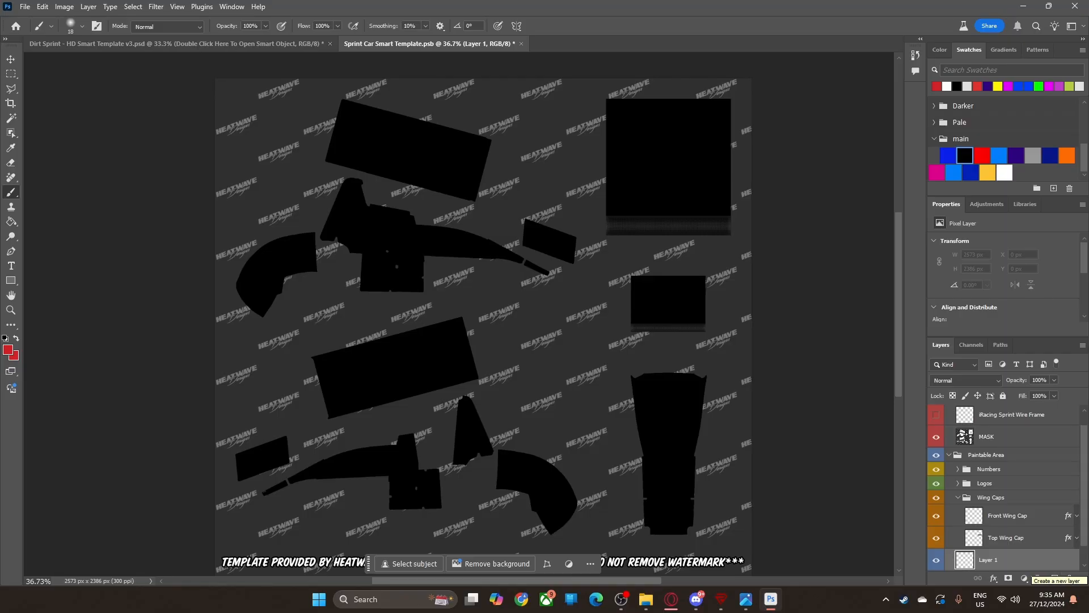
left_click_drag(1088, 318, 427, 277)
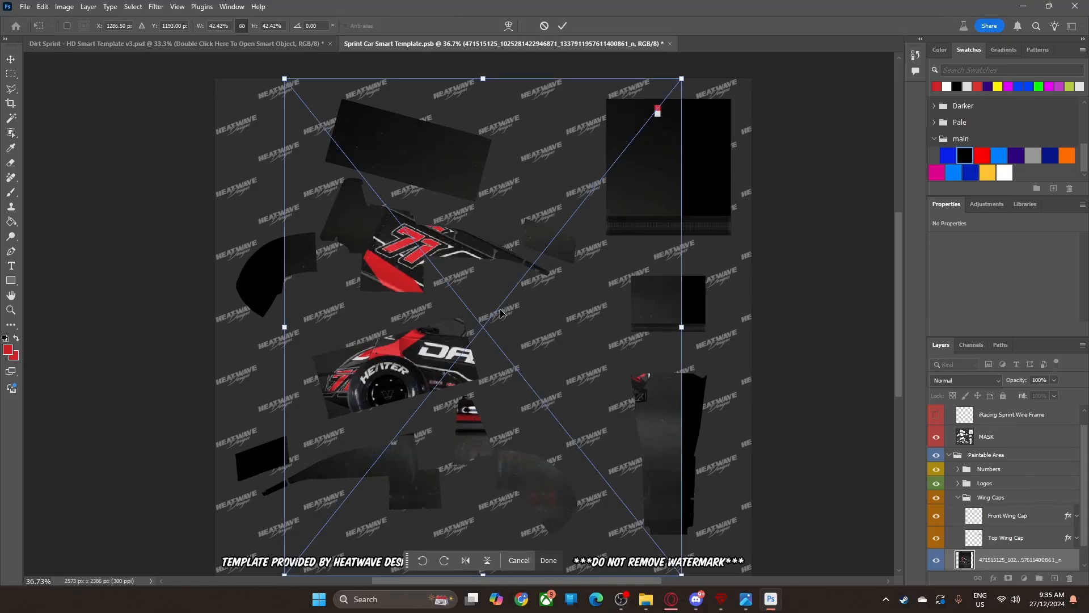
scroll(963, 513, "down", 1)
key("Return")
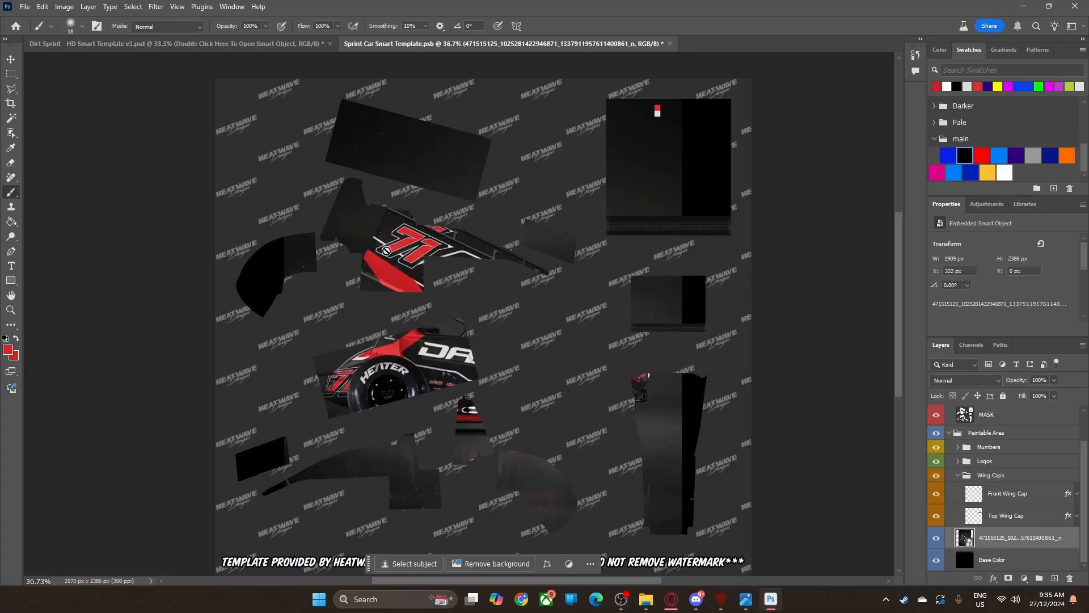
Step: Move the reference image over the template's uppermost wing side panel, scale it to about 39.7%, and rotate it to about -10.11°
left_click(11, 59)
left_click_drag(411, 255, 368, 144)
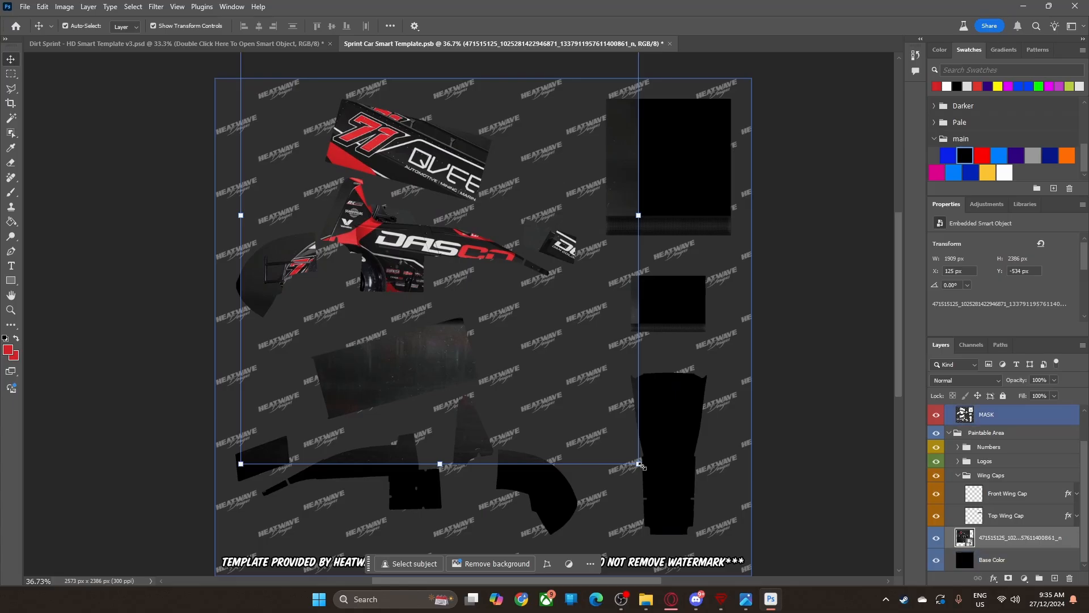
left_click_drag(669, 485, 658, 427)
left_click_drag(583, 355, 600, 352)
left_click_drag(678, 422, 685, 415)
left_click_drag(600, 354, 606, 351)
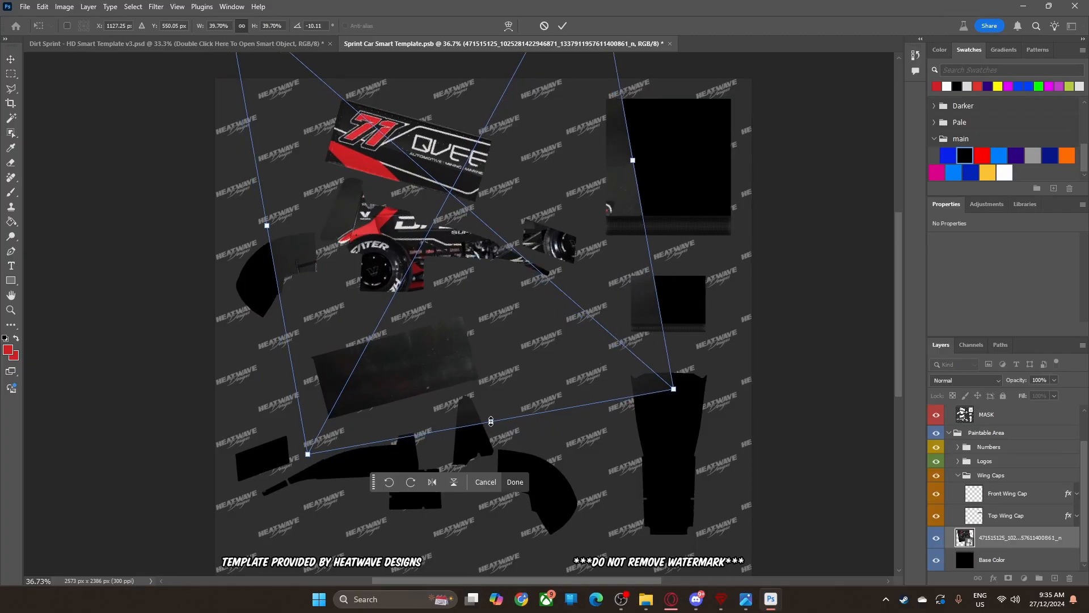
Step: Shrink the reference image to about 38.37%, nudge its number 71 wing onto the wing side panel, and apply the transform
left_click_drag(490, 422, 490, 417)
left_click_drag(528, 321, 525, 322)
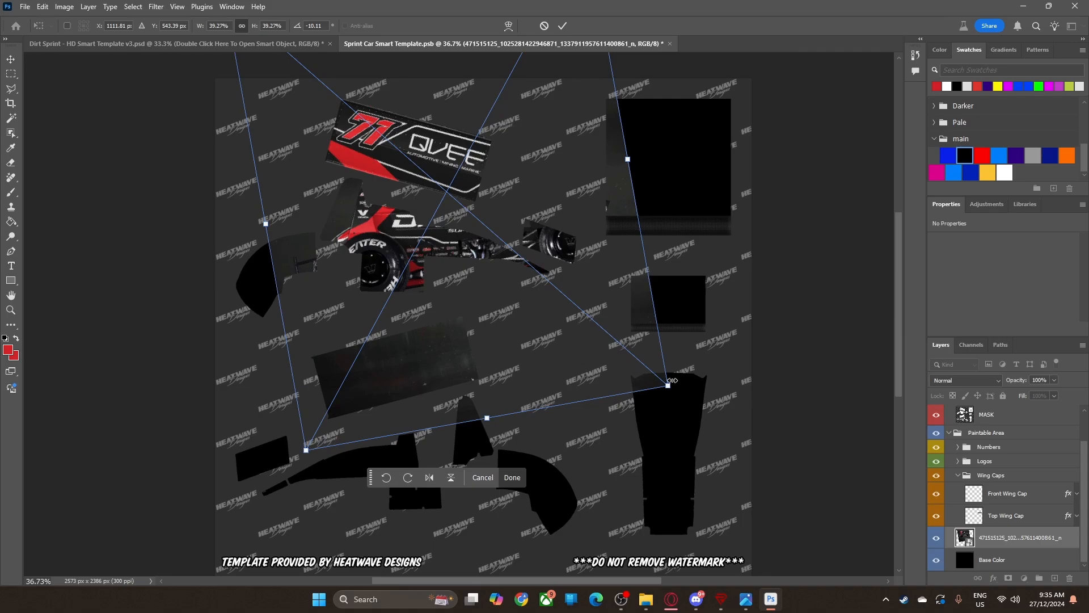
left_click_drag(668, 386, 655, 383)
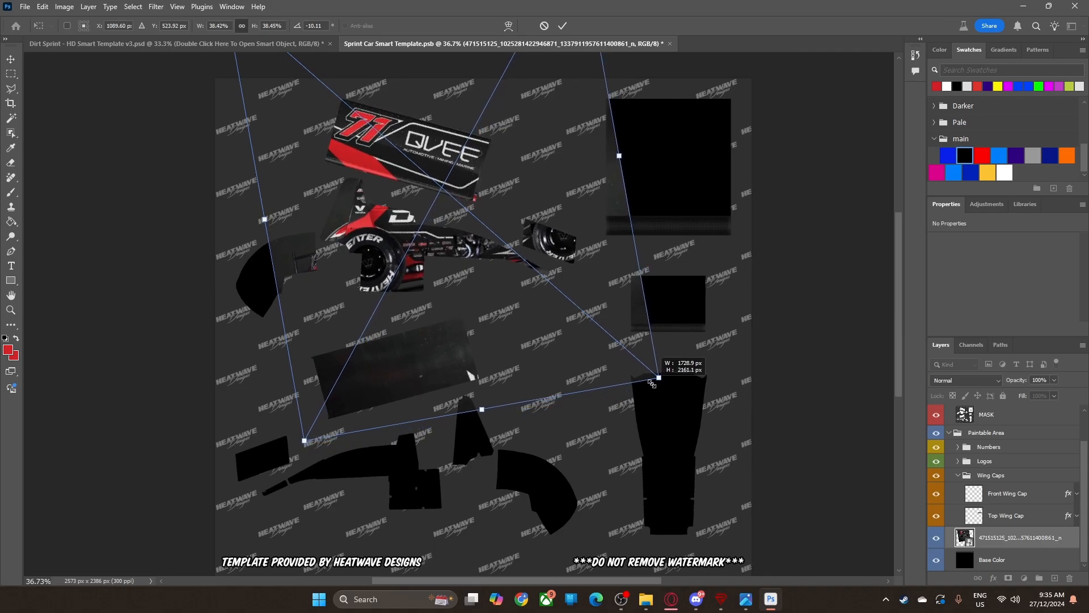
left_click_drag(540, 352, 543, 355)
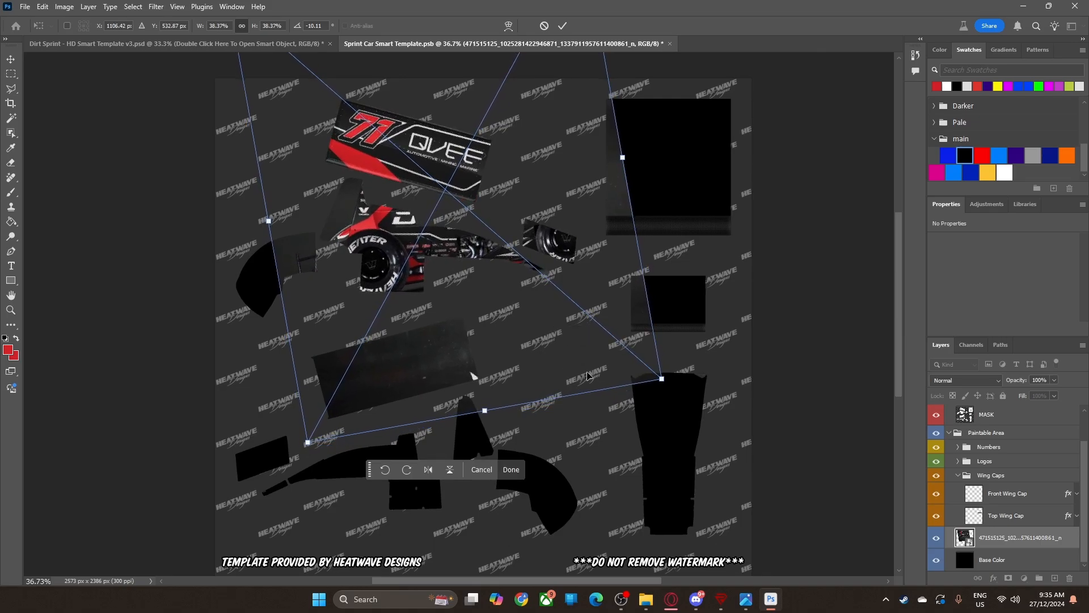
left_click(511, 470)
Step: Refine the reference image's fit on the wing panel with about -9.85° rotation and 37.67% scale, and apply the transform
key("z")
left_click_drag(437, 190, 457, 193)
left_click_drag(455, 190, 455, 244)
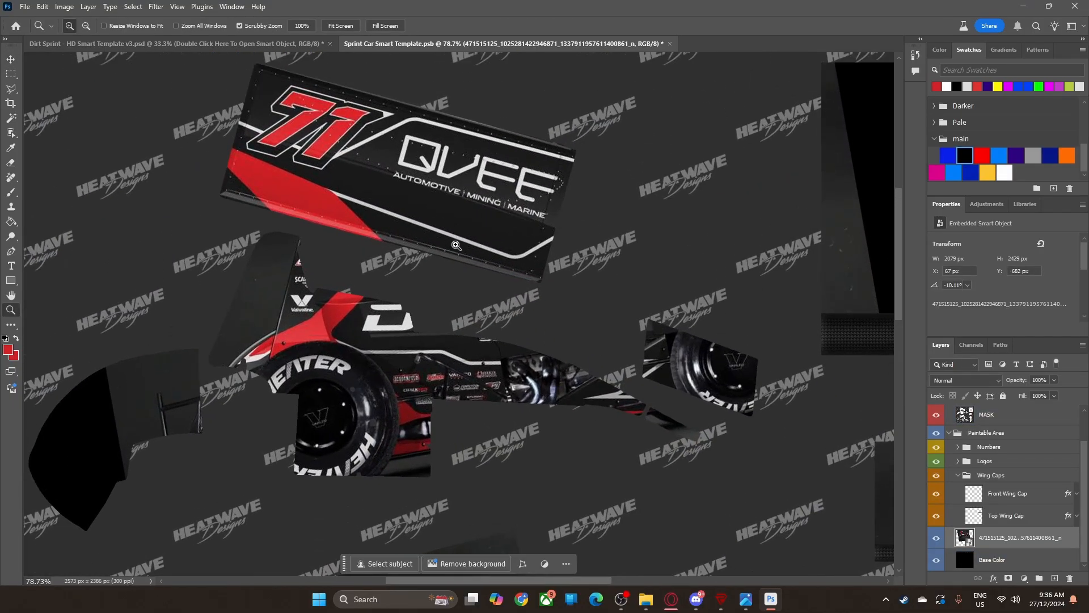
left_click(11, 60)
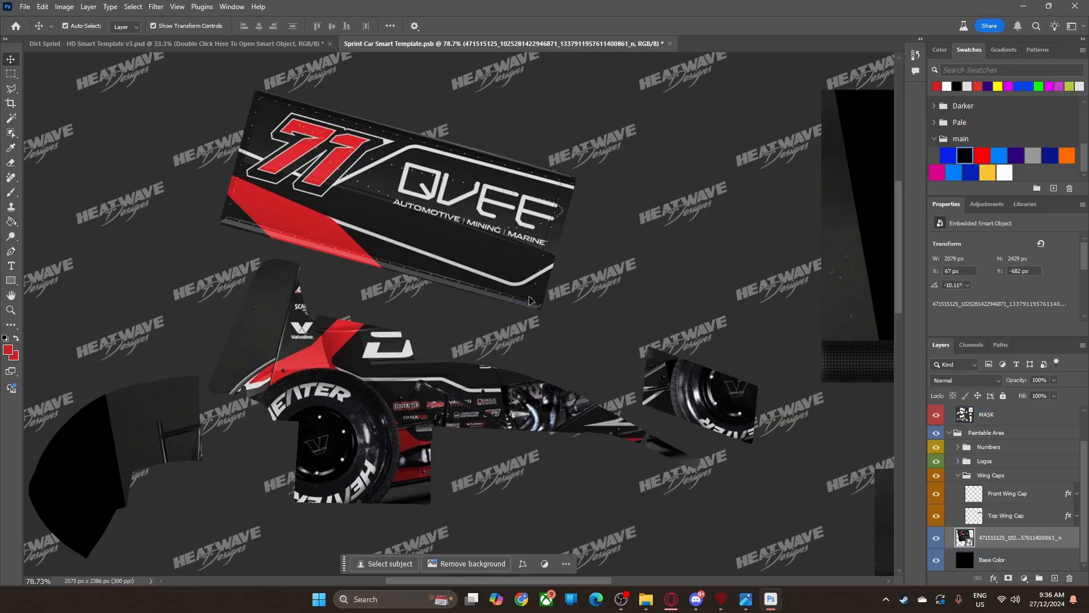
scroll(529, 300, "down", 3)
left_click(225, 306)
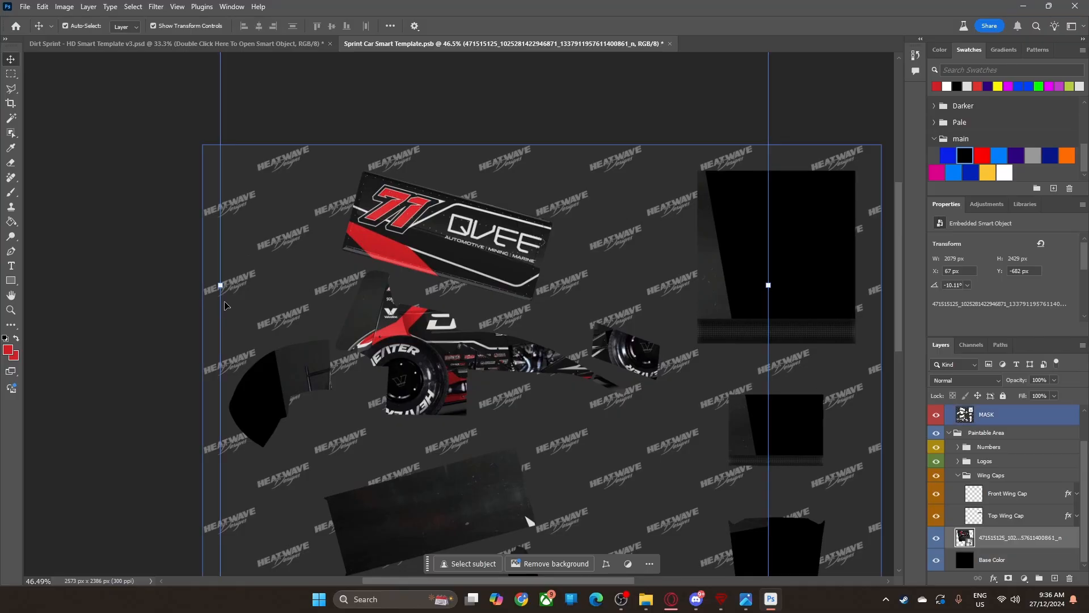
left_click_drag(221, 284, 244, 285)
left_click_drag(270, 324, 290, 323)
left_click_drag(472, 238, 457, 236)
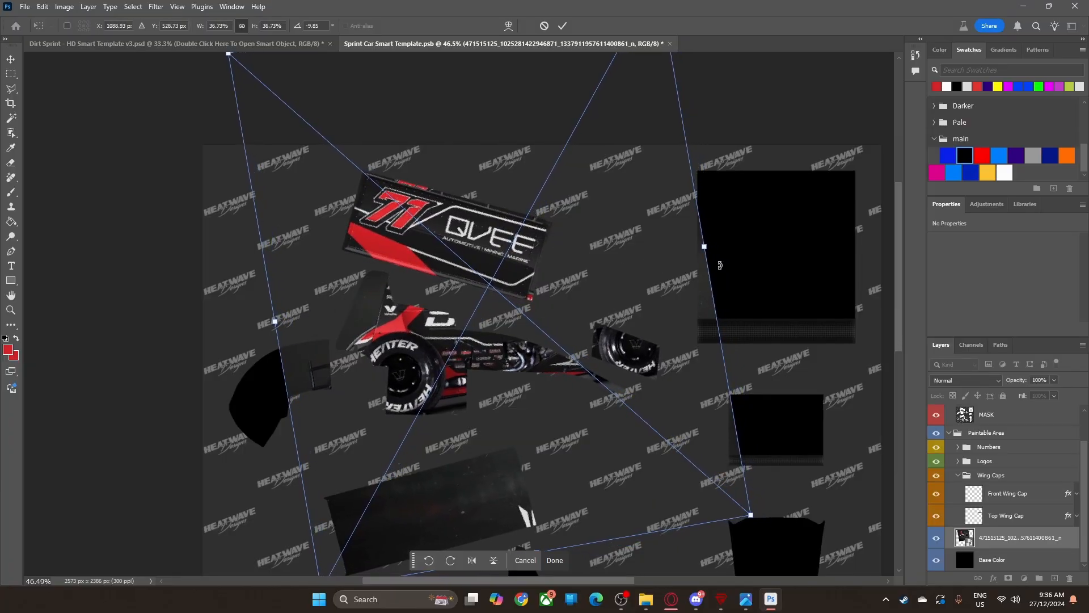
left_click_drag(710, 256, 717, 250)
left_click_drag(273, 316, 268, 315)
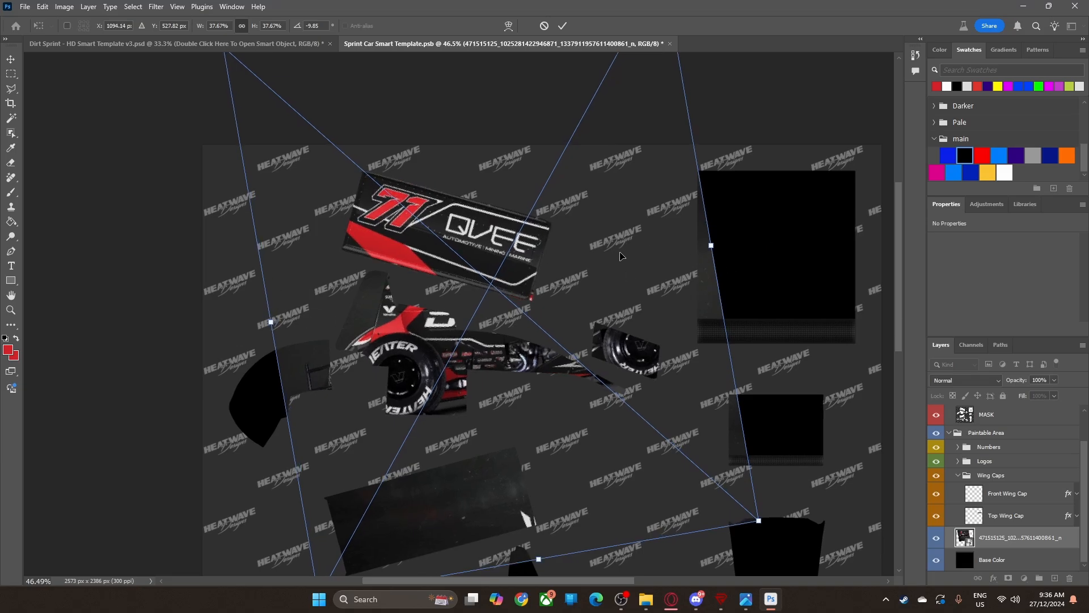
left_click_drag(618, 255, 622, 254)
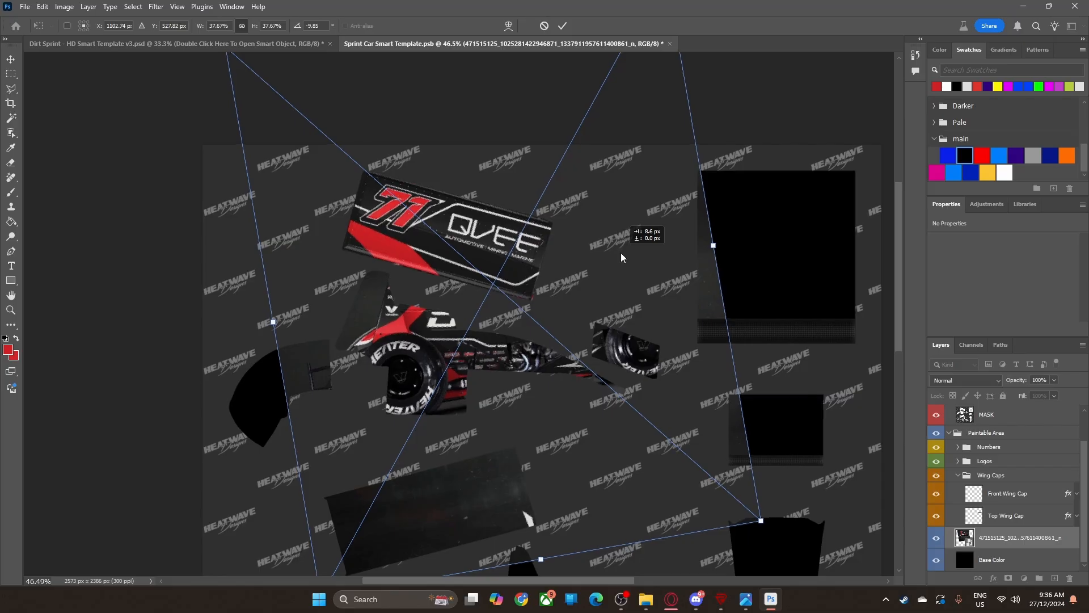
left_click(551, 563)
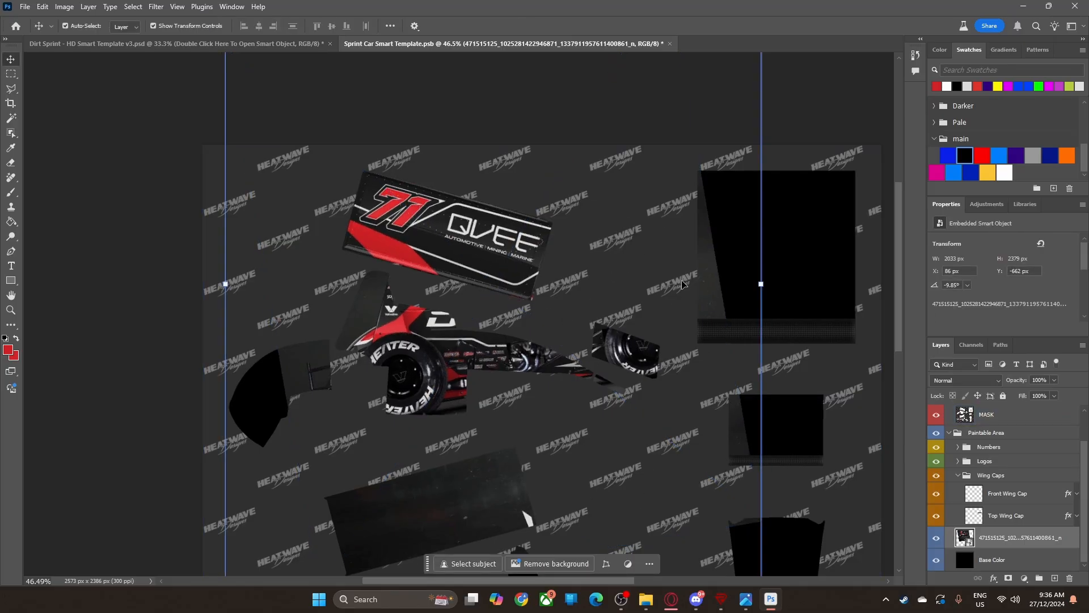
Step: Create a new layer and place it directly above the number 71 reference image
left_click(794, 178)
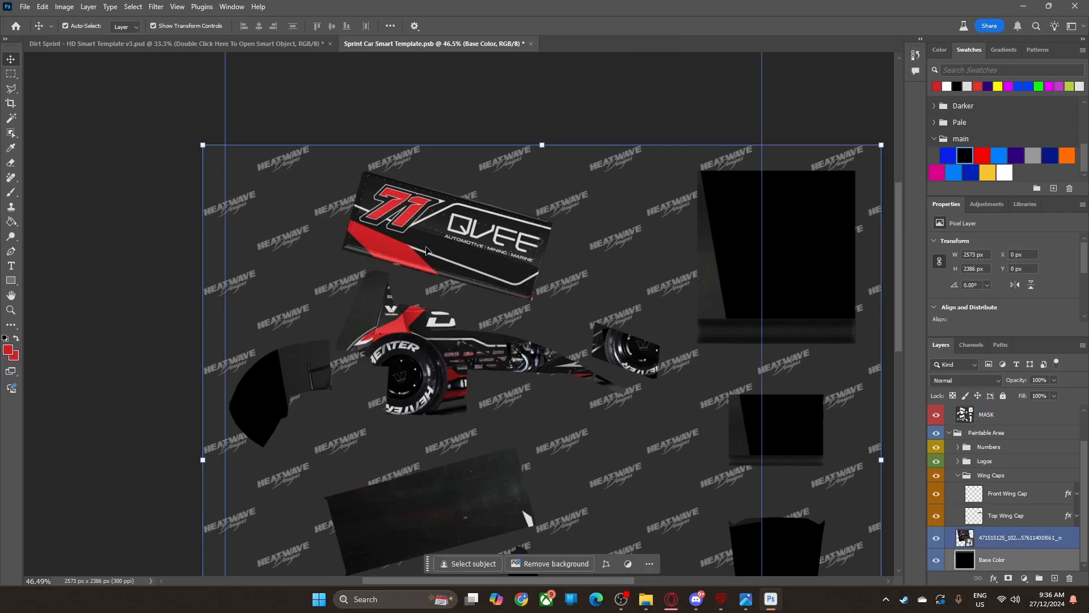
left_click(1054, 577)
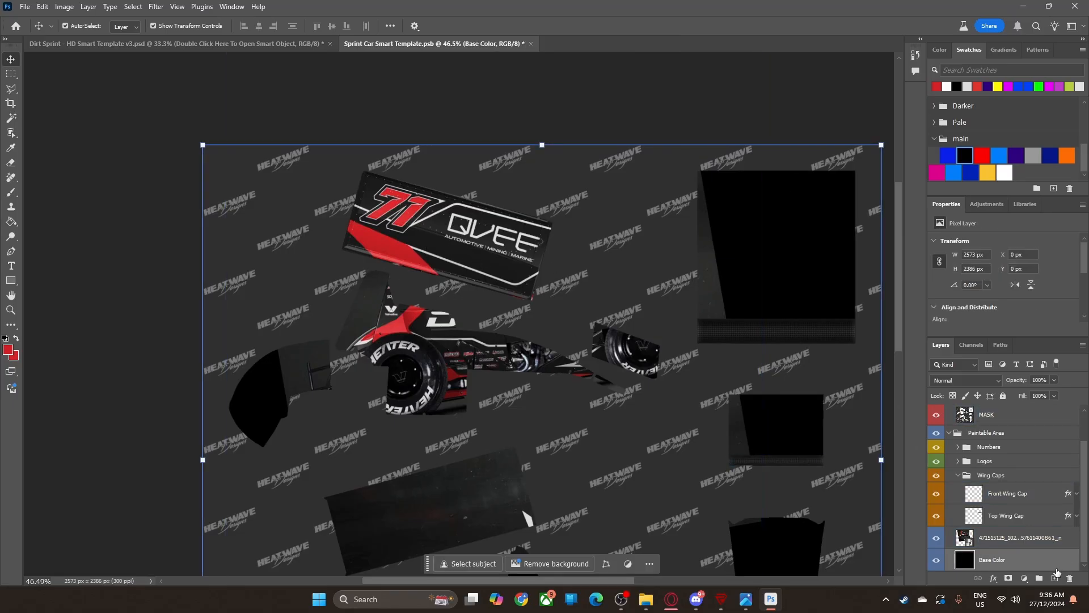
left_click_drag(1004, 562, 1002, 538)
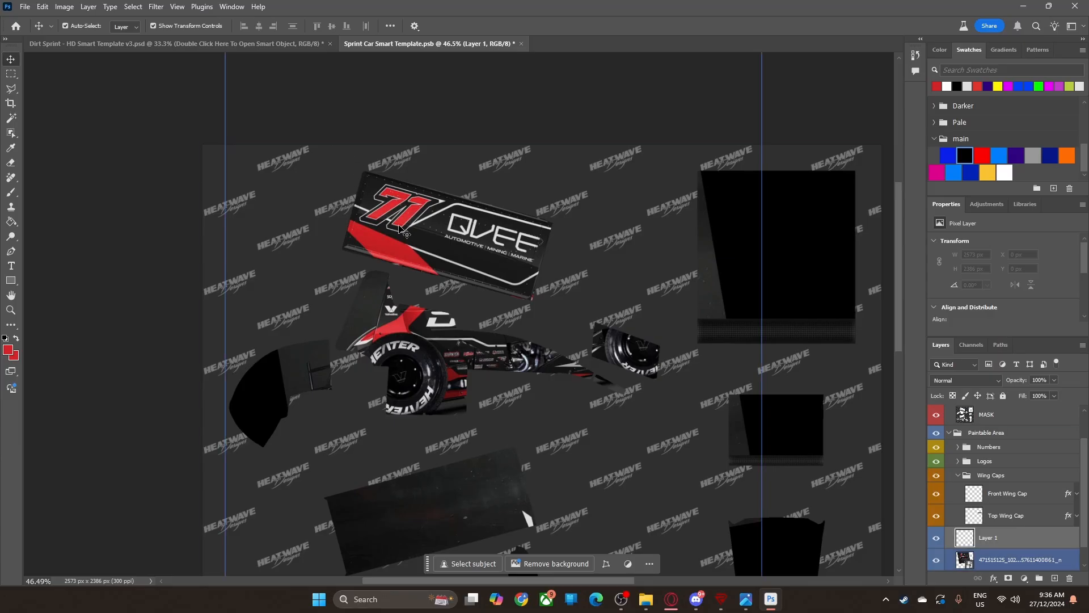
left_click(400, 190)
left_click(400, 190)
Step: Trace the lower white stripe on the wing side panel as a Polygonal Lasso selection, extending slightly past the panel's edge
key("ctrl+space")
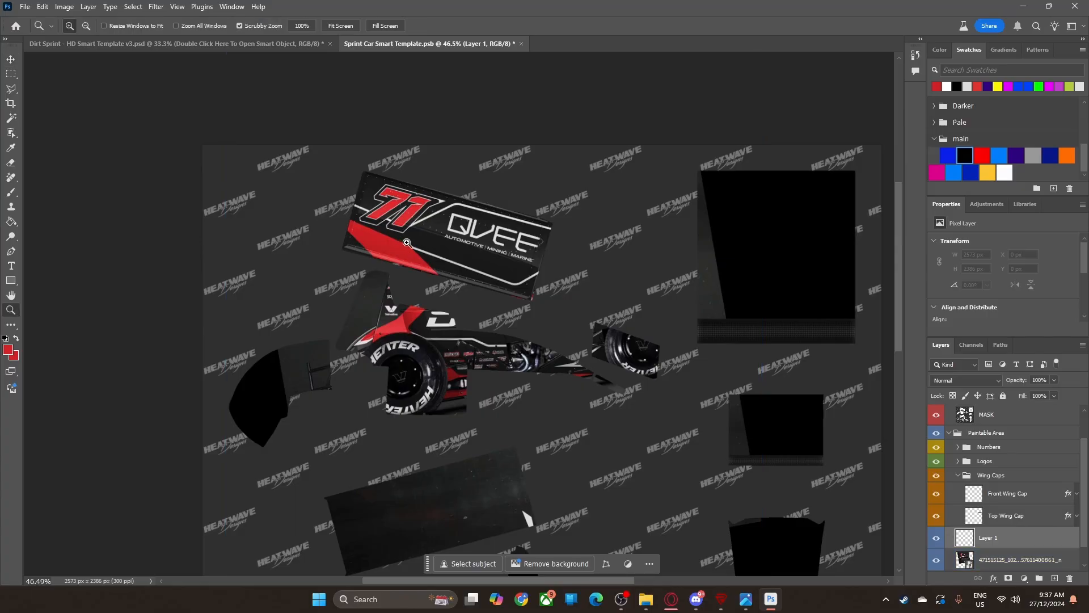
left_click_drag(407, 242, 463, 257)
scroll(365, 196, "up", 3)
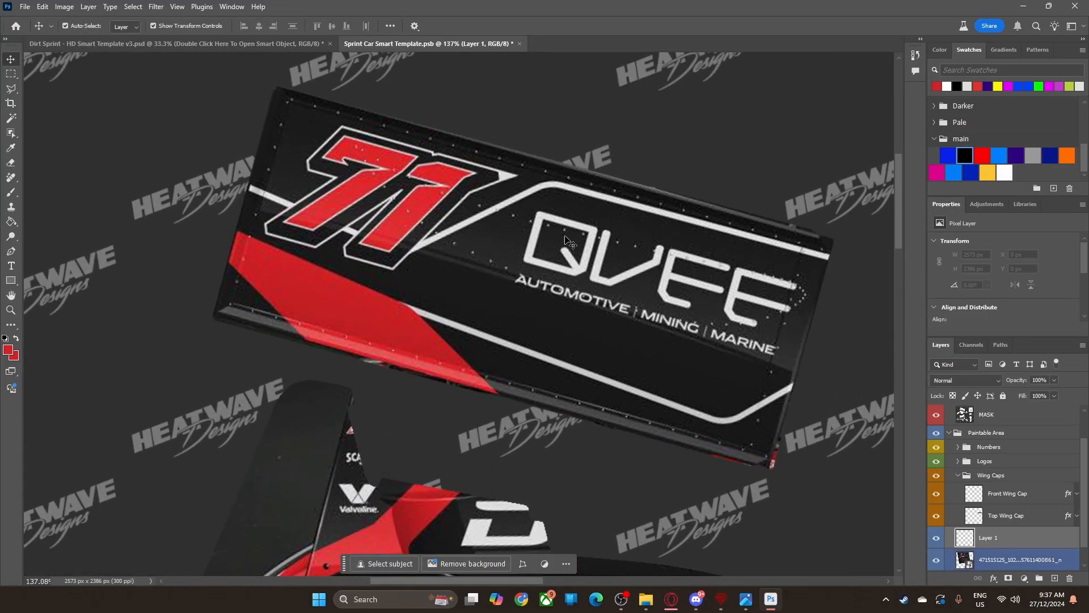
left_click(11, 88)
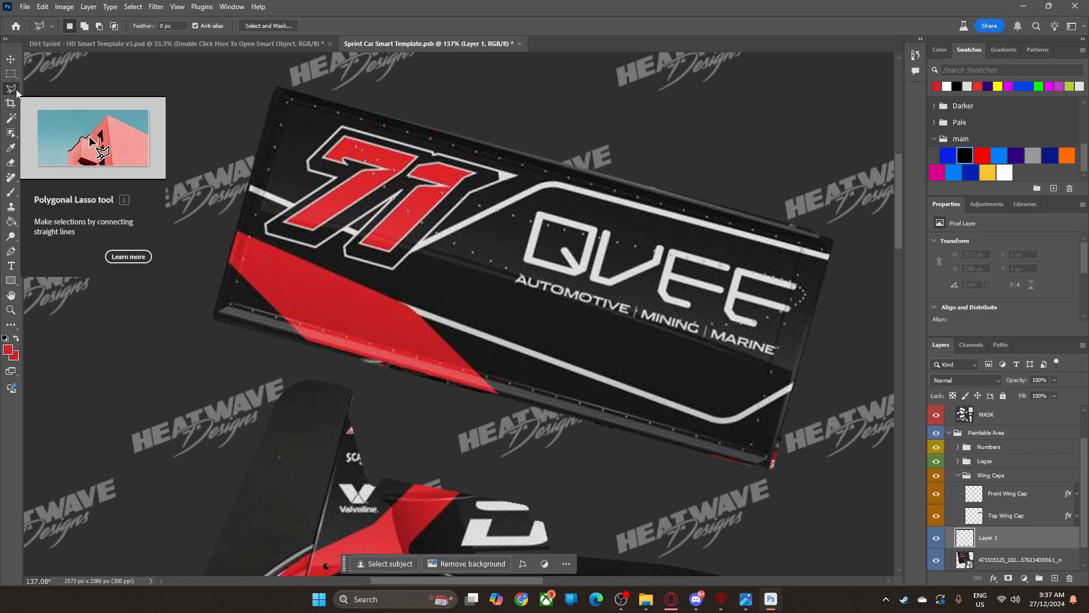
left_click(798, 379)
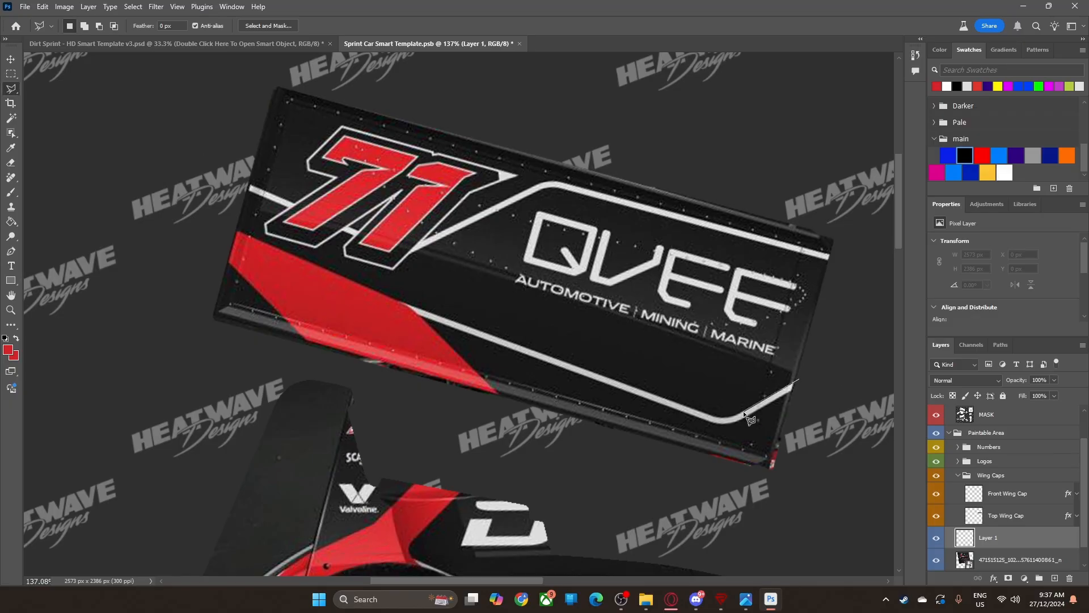
left_click(716, 419)
left_click(418, 316)
left_click(802, 382)
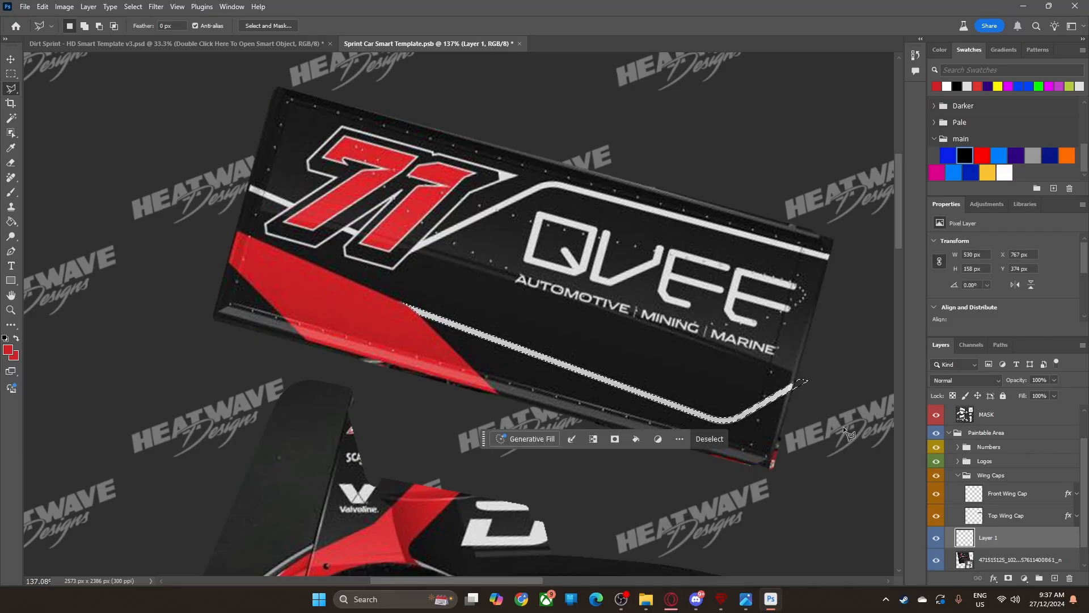
Step: Add the upper white stripe, running straight through the number 71, to the selection and fill both stripes with white on Layer 1
key("shift")
key("shift")
left_click(245, 188, "shift")
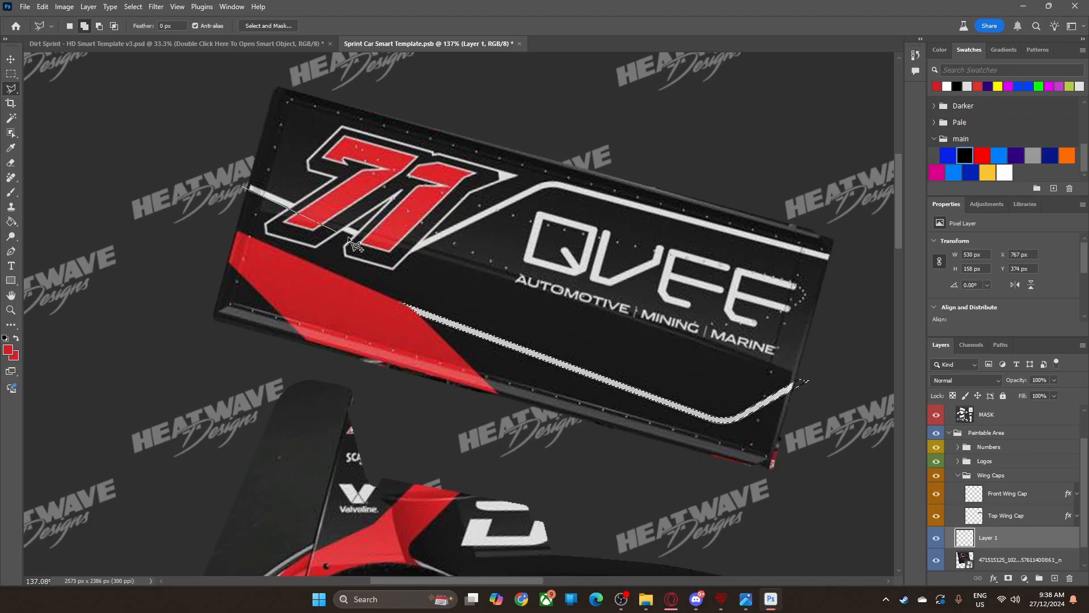
left_click(396, 253)
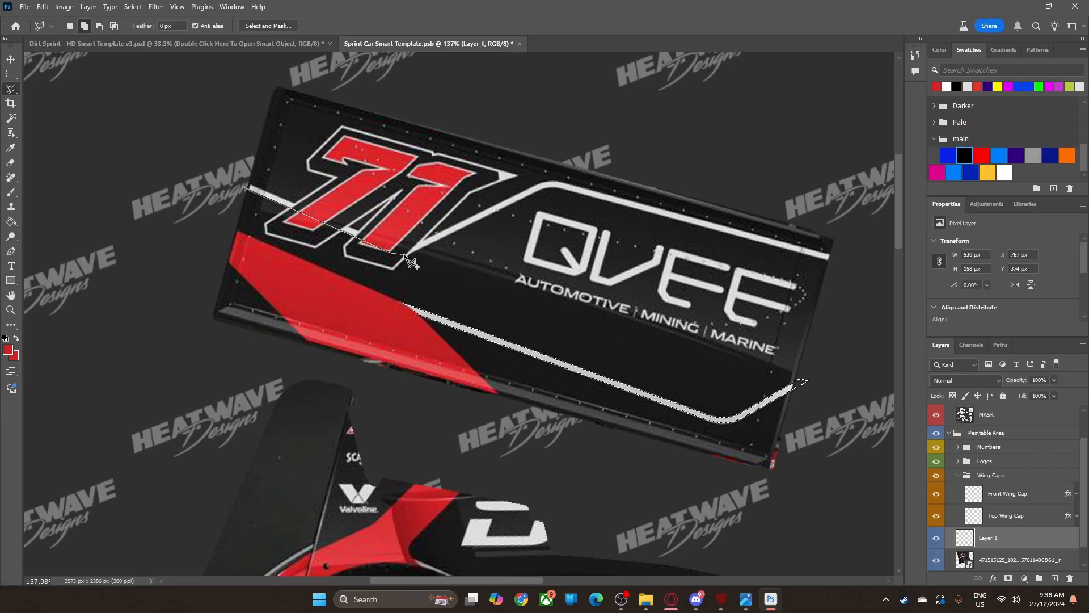
left_click(406, 255)
left_click(556, 187)
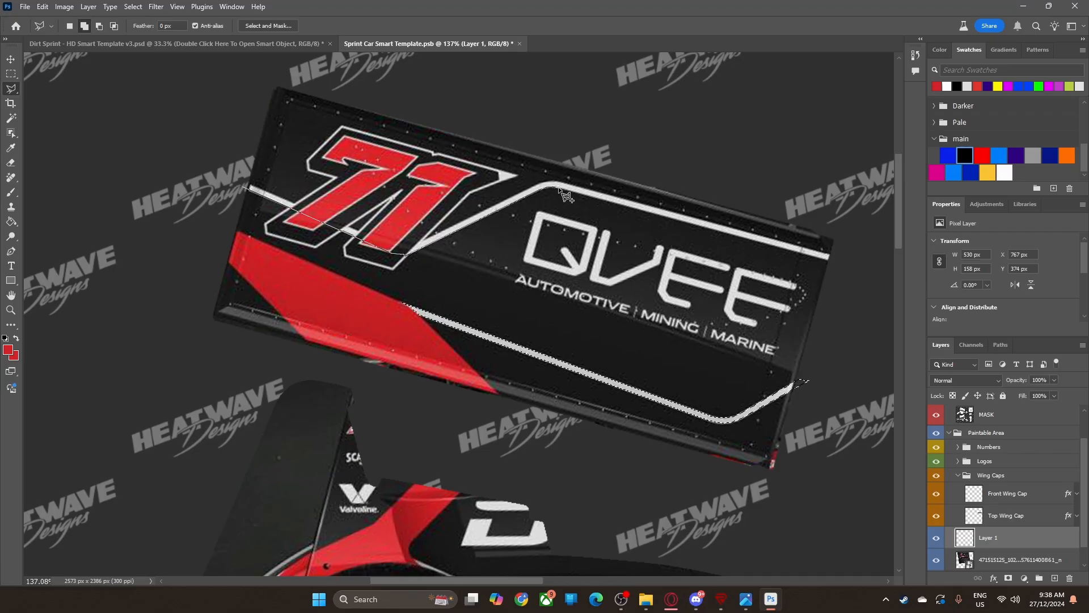
left_click(861, 262)
left_click(541, 184)
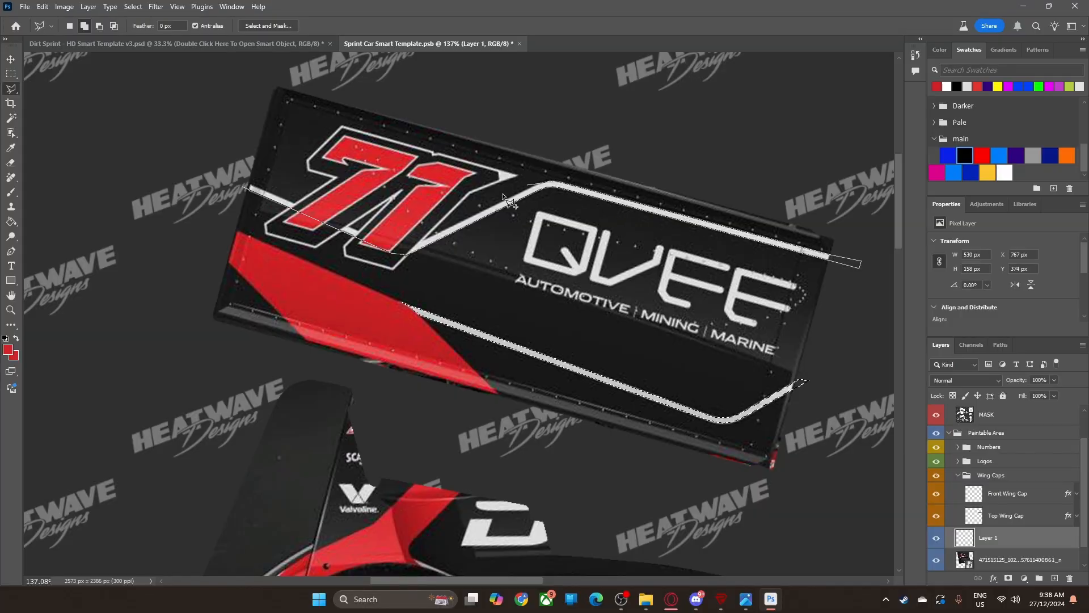
left_click(409, 248)
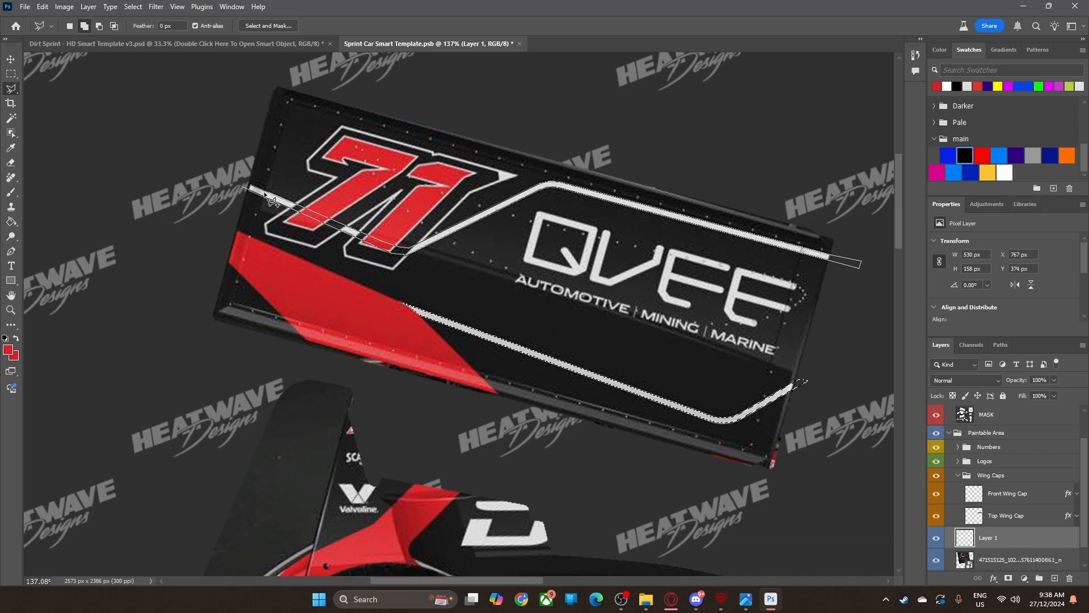
left_click(241, 183)
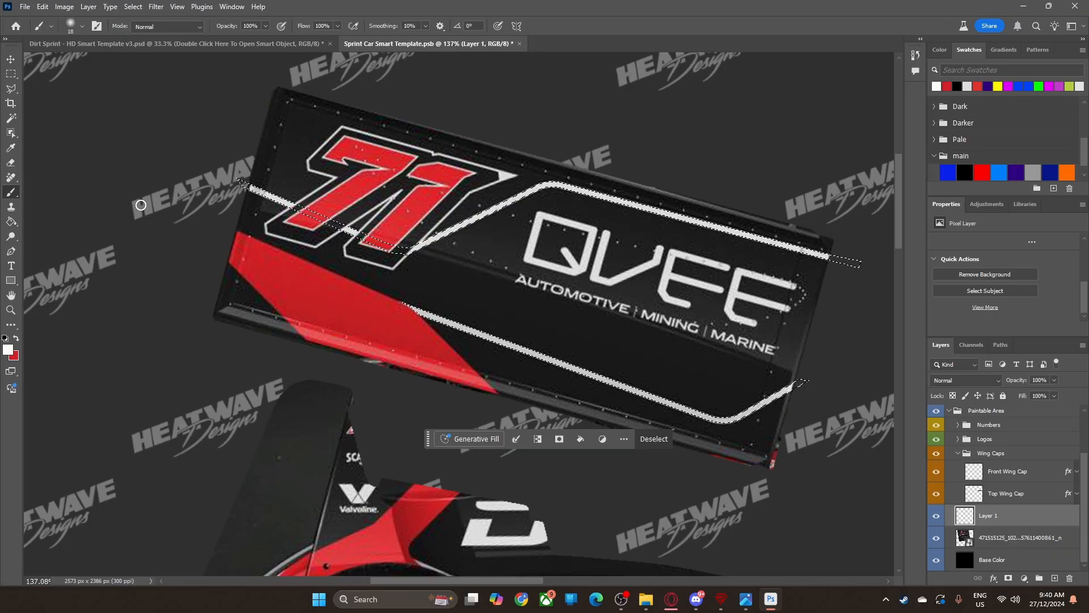
left_click(12, 223)
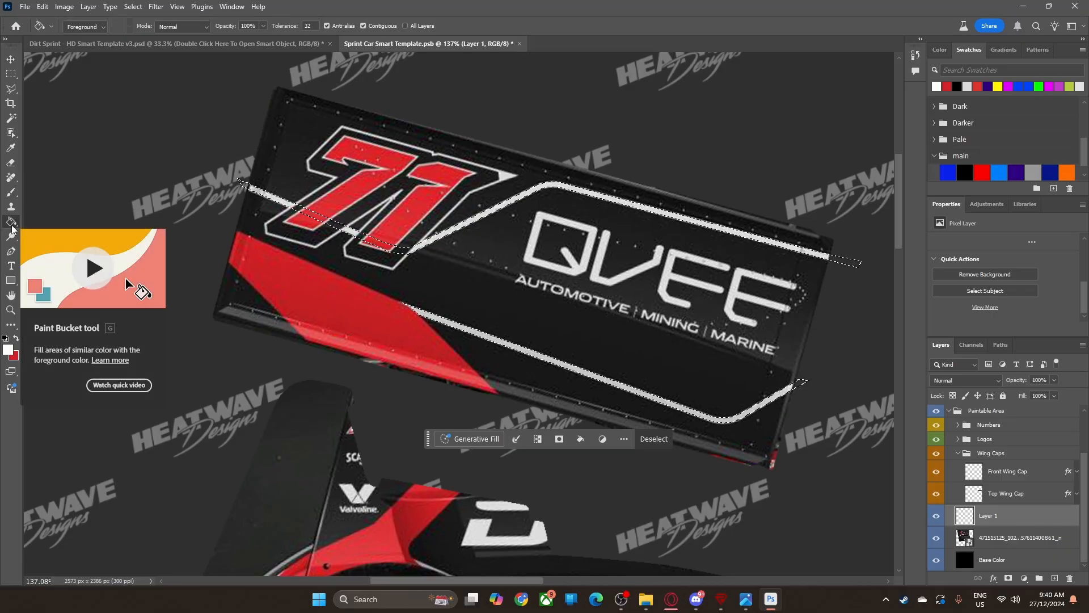
left_click(452, 235)
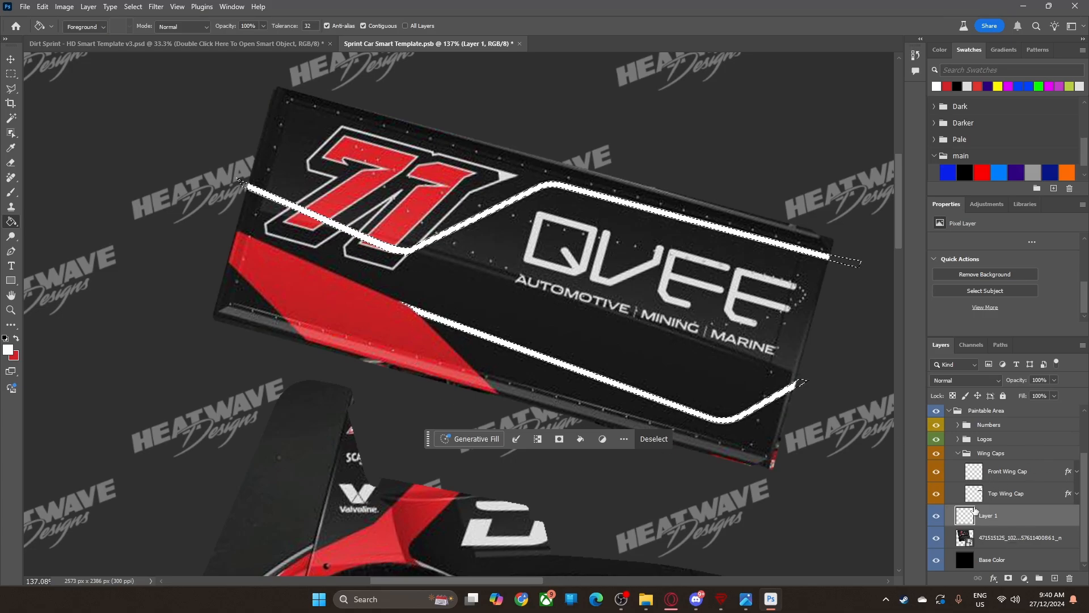
Step: Trace the red angled block on the wing side panel as a Polygonal Lasso selection, extending past the panel's outer edges
left_click(10, 88)
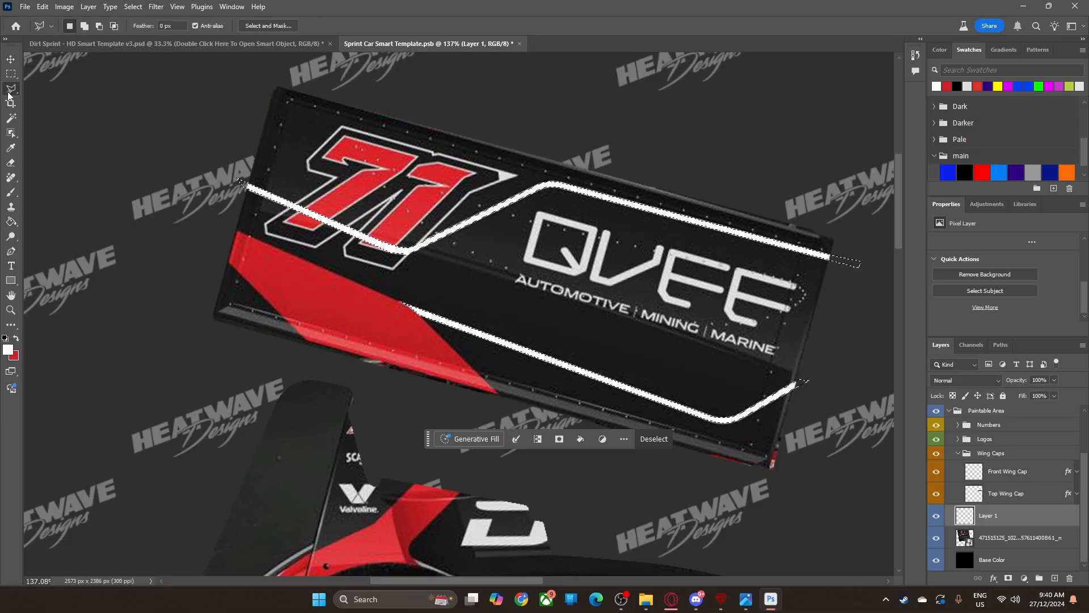
scroll(509, 388, "up", 3)
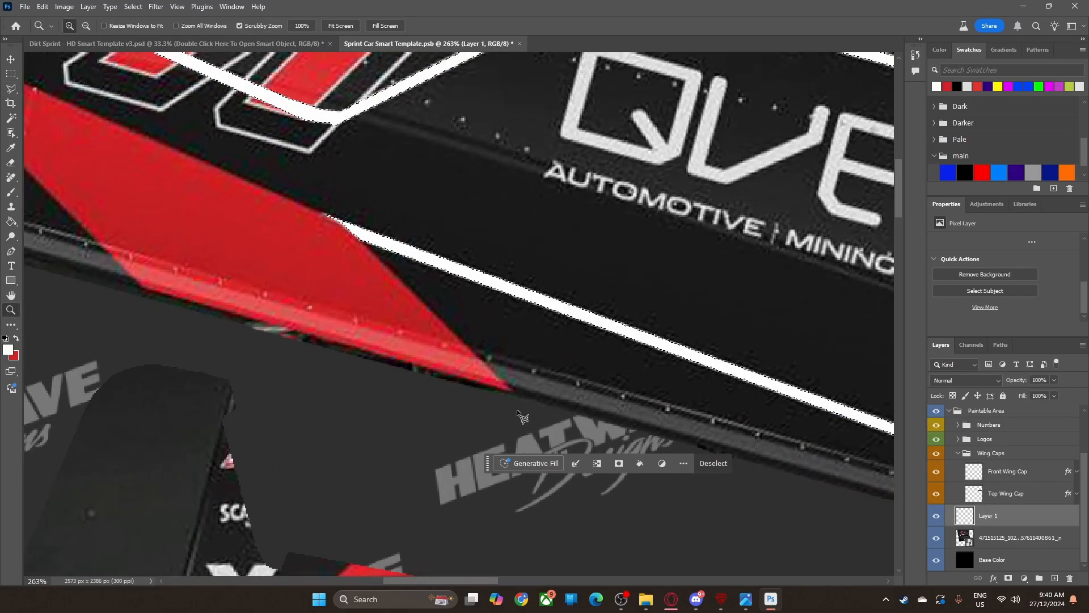
left_click(525, 401)
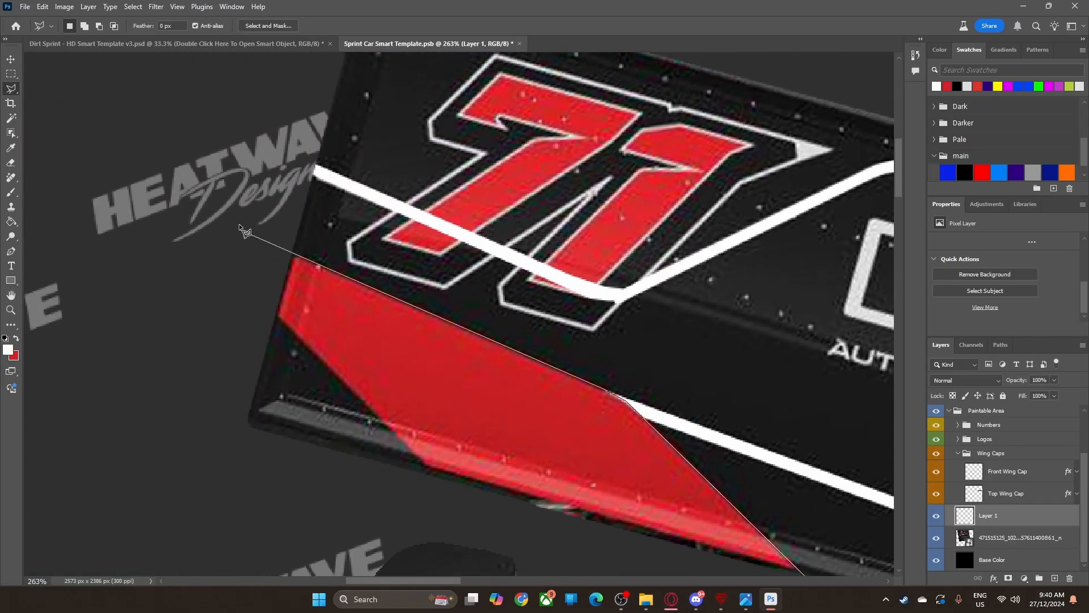
left_click(232, 226)
left_click(271, 312)
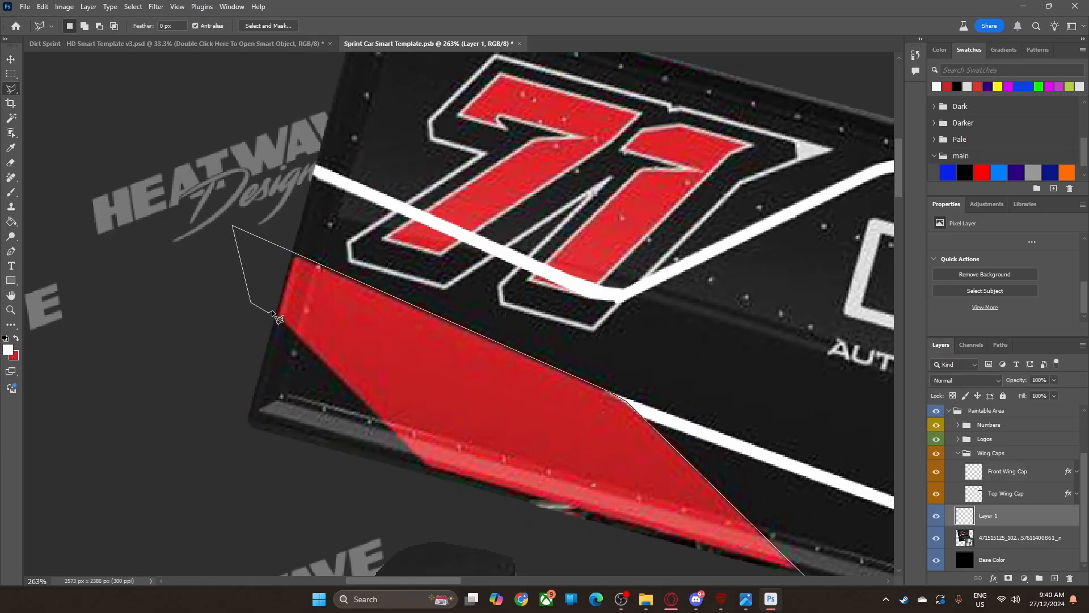
left_click(451, 492)
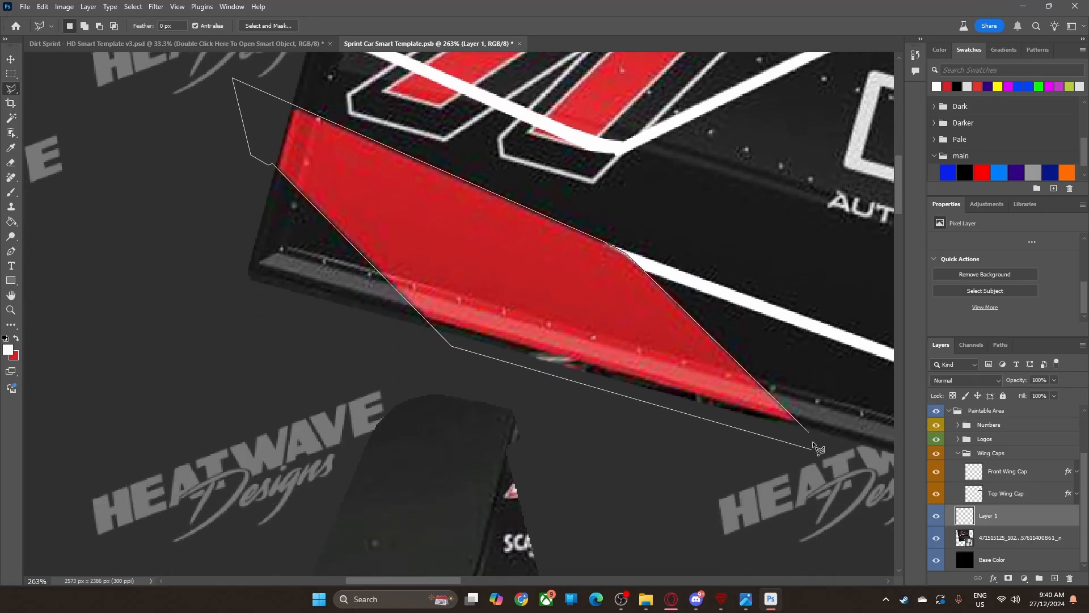
double_click(808, 433)
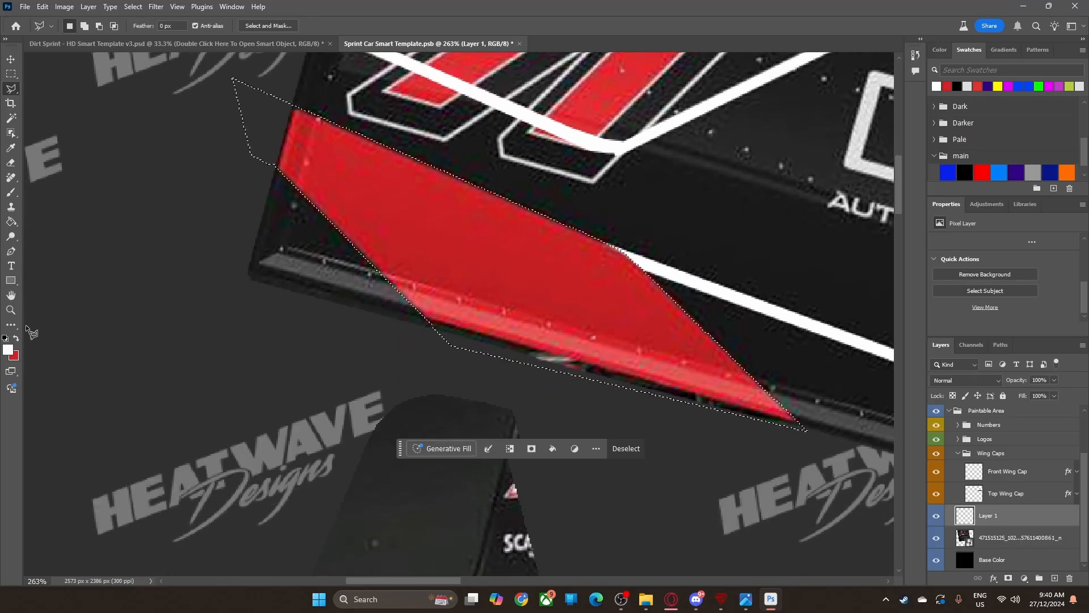
Step: Fill the selected block with red on Layer 1 using the Paint Bucket and clear the selection
left_click(16, 338)
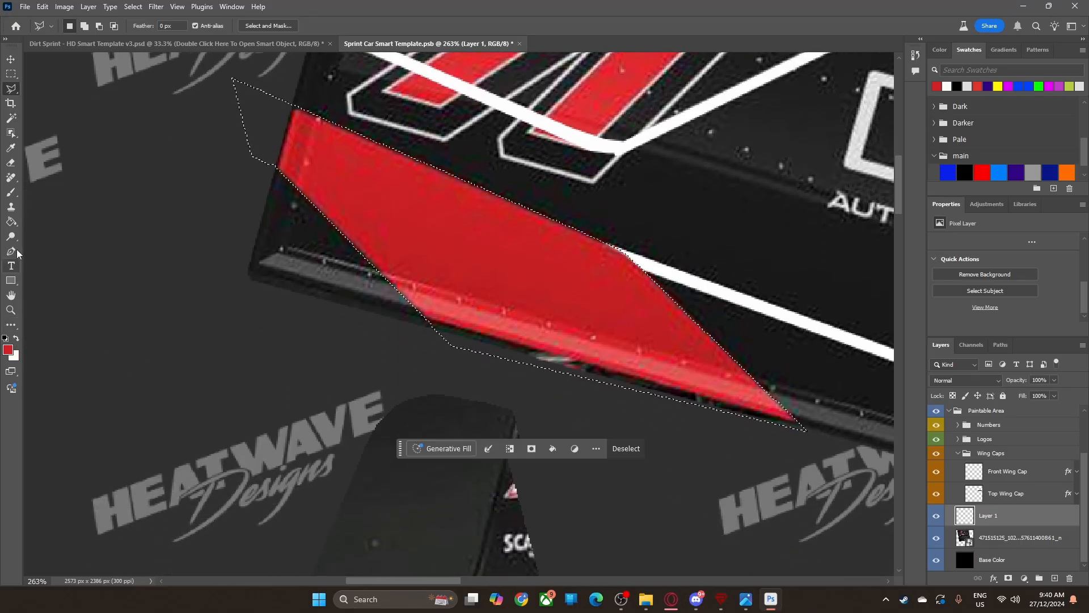
left_click(11, 222)
left_click(536, 299)
left_click(626, 449)
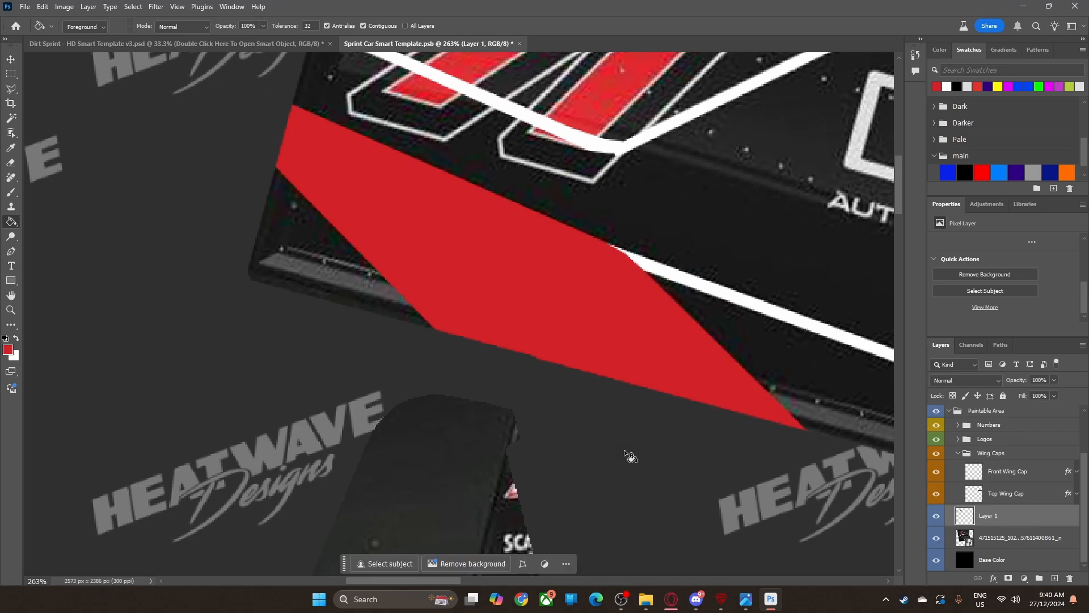
Step: Review the traced wing shapes over the black base by hiding the reference image, and show the reference again
scroll(634, 362, "down", 6)
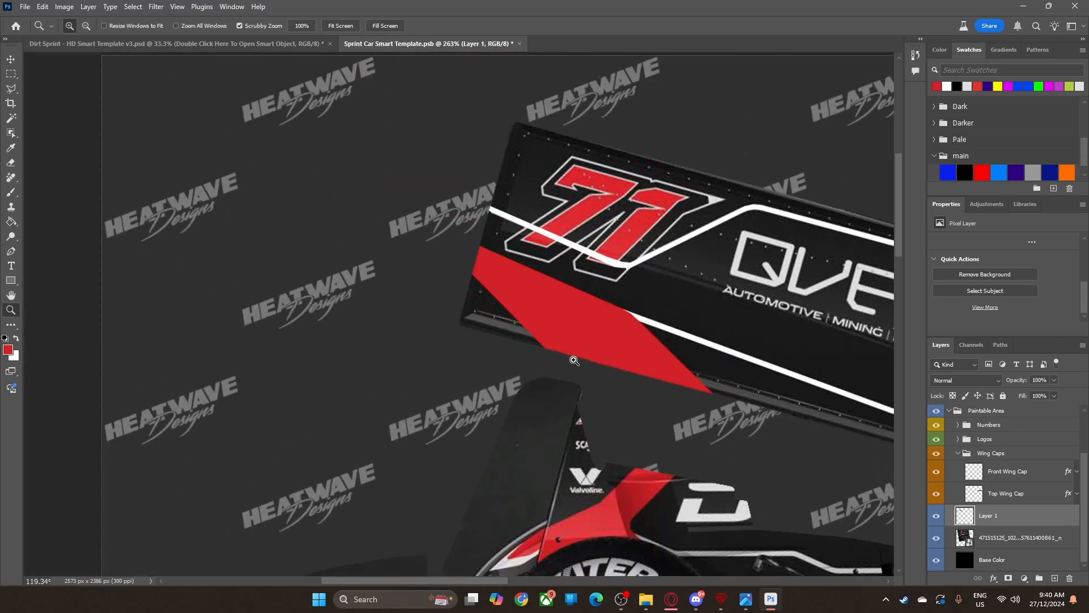
scroll(476, 575, "right", 5)
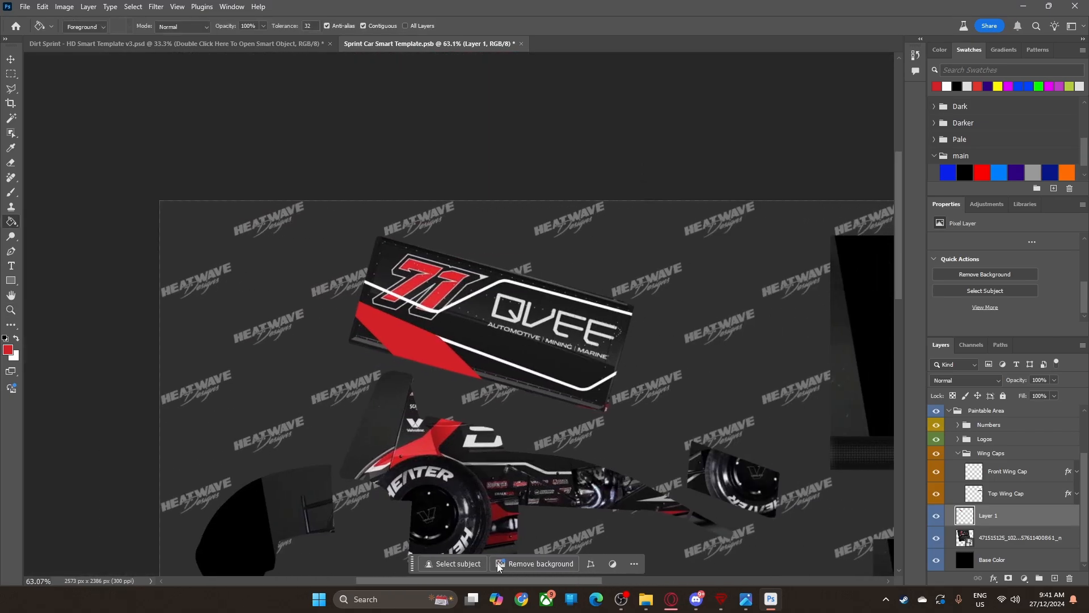
left_click(937, 538)
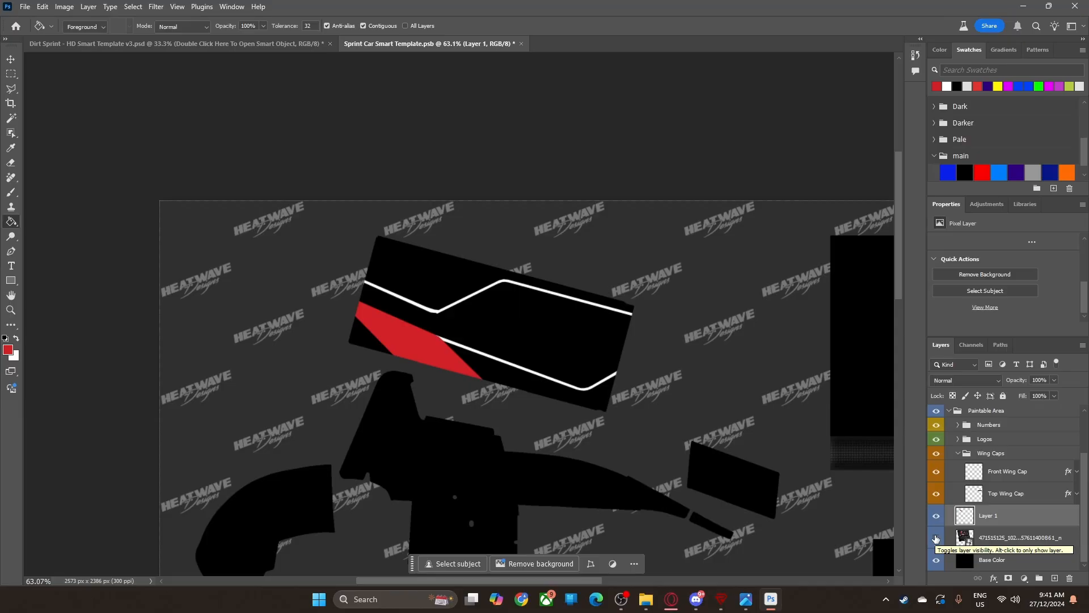
left_click(936, 538)
Step: Select the reference image layer, shift it over the car's body side panels and rotate it to about -0.18°
key("v")
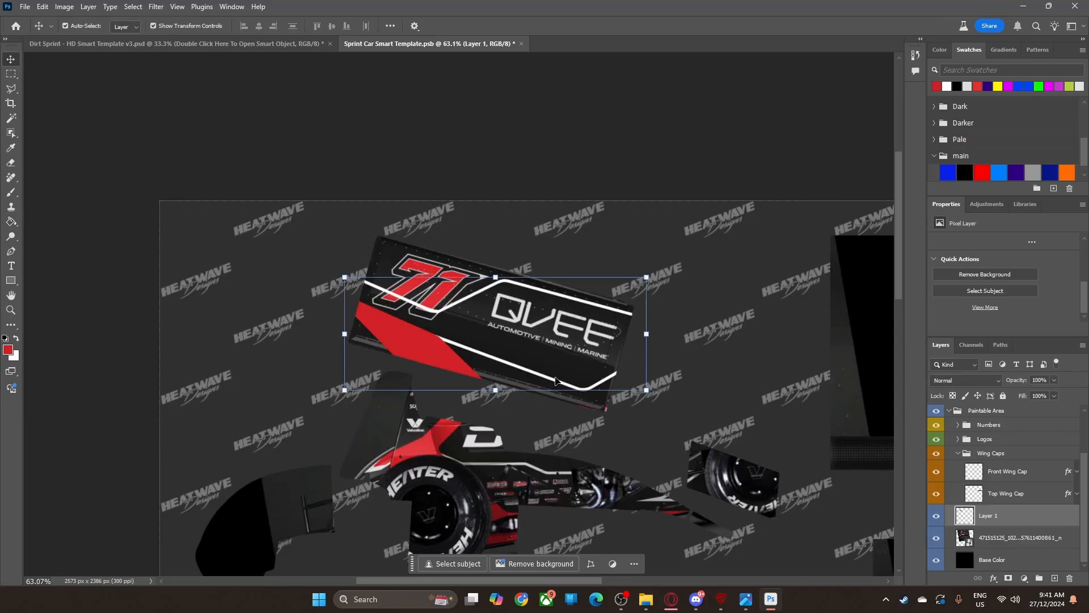
left_click(1004, 539)
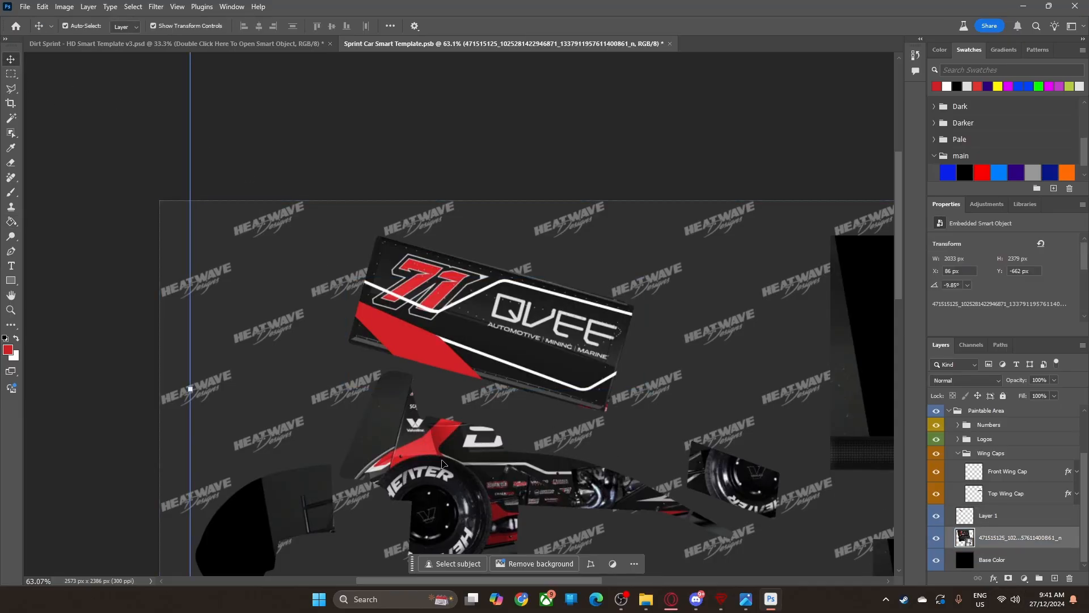
scroll(474, 471, "down", 3)
left_click_drag(484, 397, 447, 409)
key("ctrl+t")
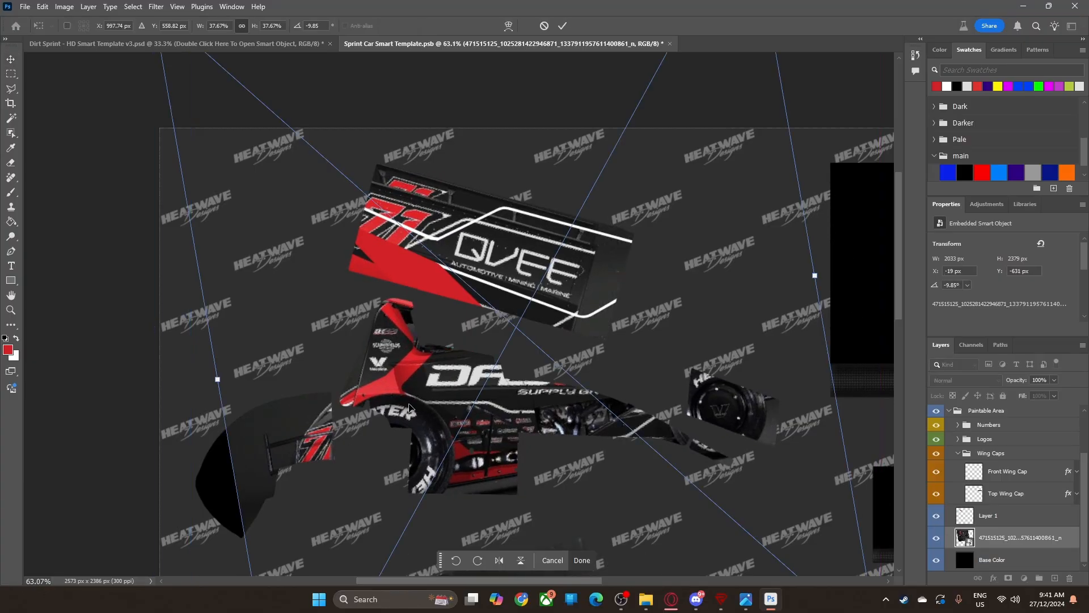
left_click_drag(209, 383, 172, 328)
left_click_drag(390, 374, 390, 392)
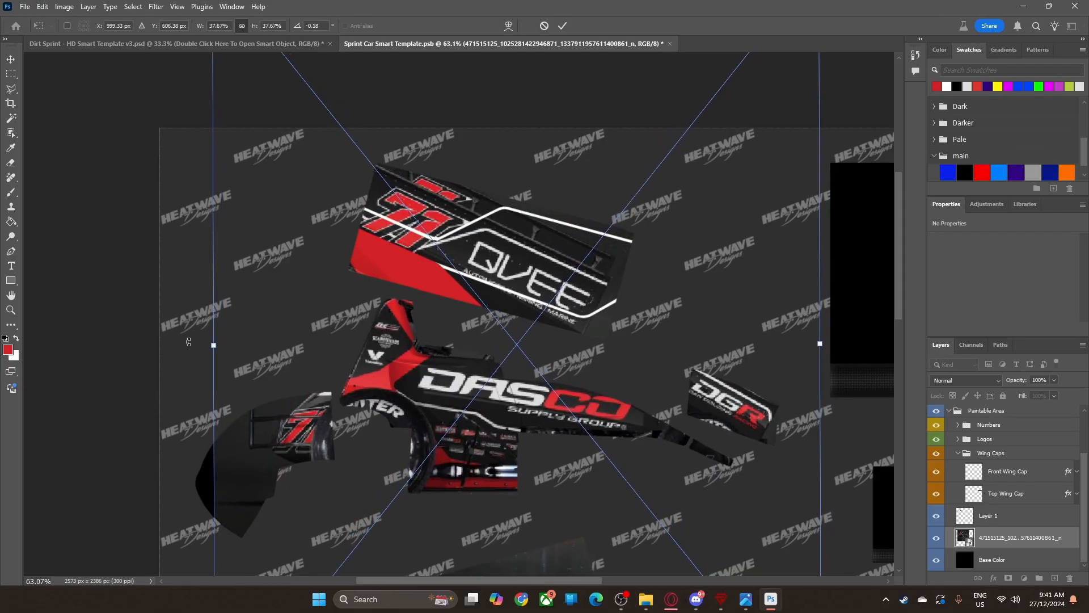
Step: Refine the reference image's fit on the body side with about 38.14% scale and 0.01° rotation, and apply the transform
left_click_drag(187, 341, 183, 338)
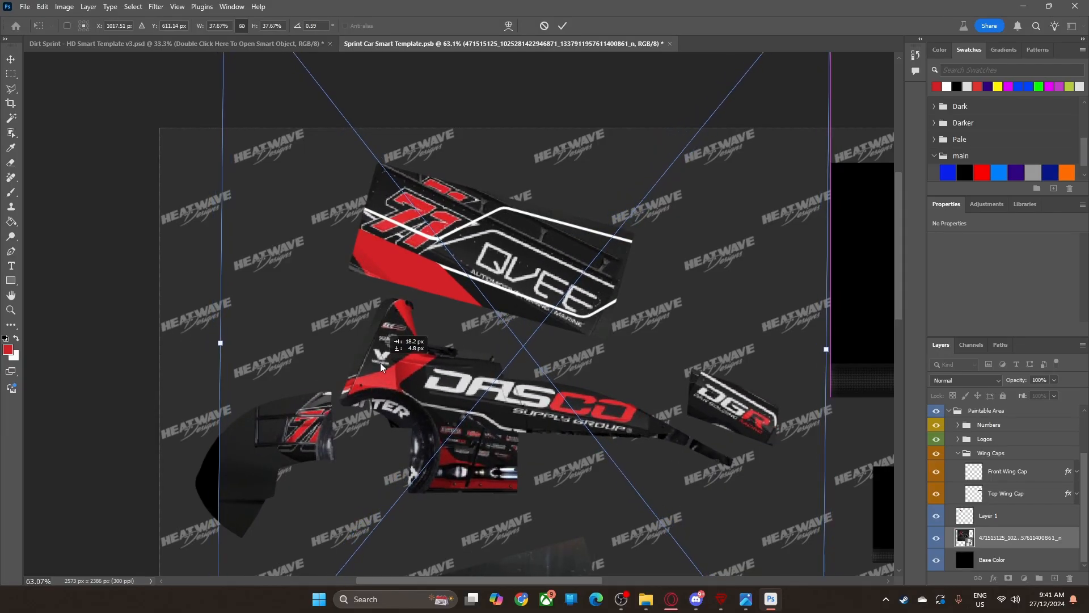
left_click_drag(377, 364, 377, 363)
left_click_drag(170, 332, 183, 343)
left_click_drag(820, 346, 874, 356)
left_click_drag(767, 405, 752, 408)
left_click_drag(867, 349, 821, 349)
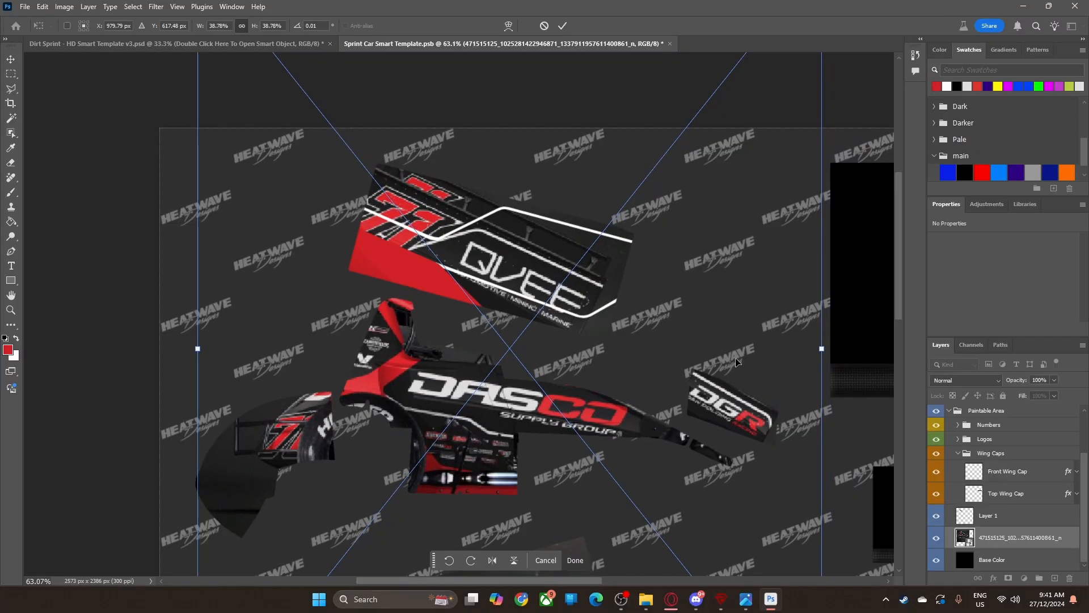
left_click_drag(663, 375, 673, 366)
left_click_drag(829, 347, 817, 349)
left_click_drag(726, 359, 731, 358)
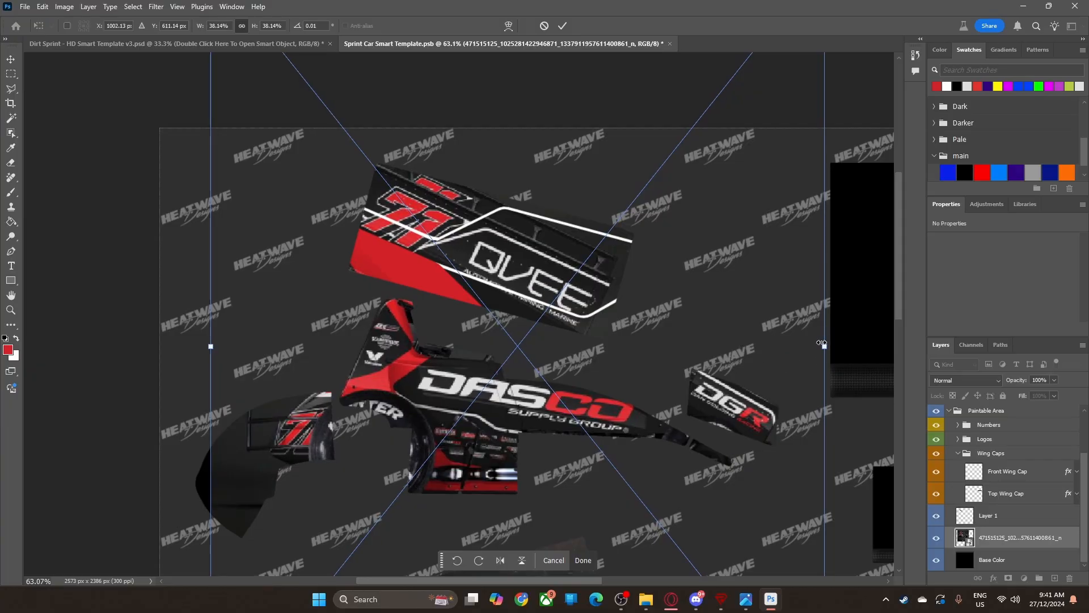
left_click_drag(628, 385, 628, 383)
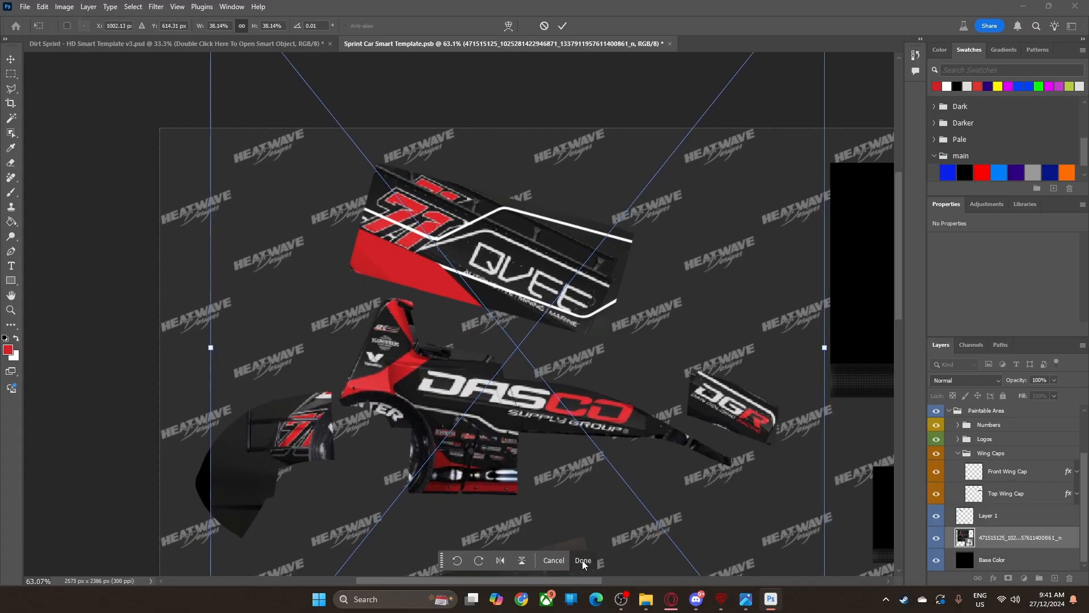
left_click(581, 560)
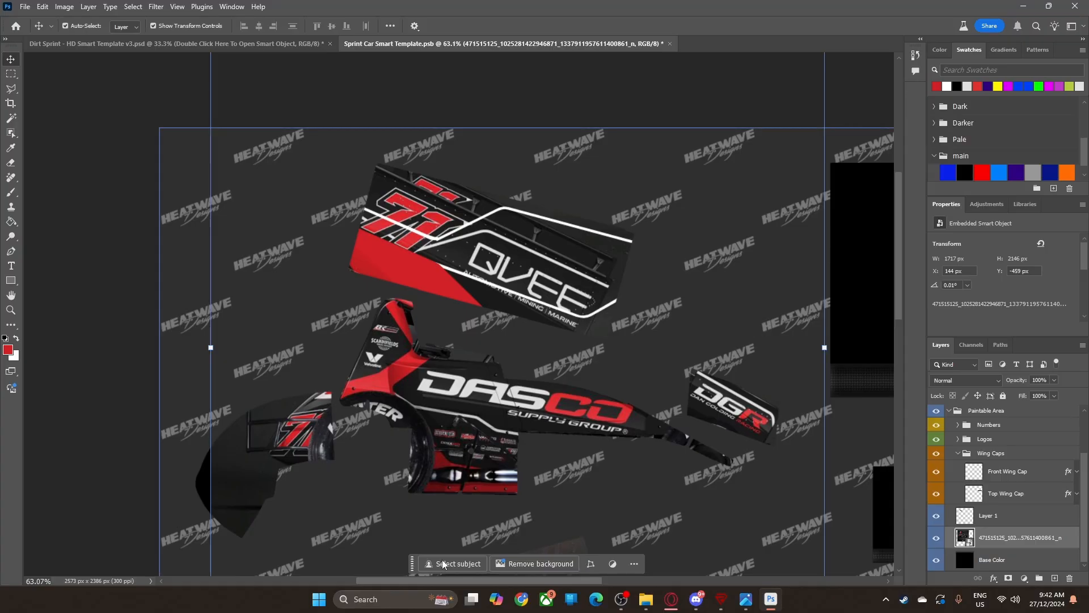
Step: Bring the side-view reference photo on screen to examine the body stripe, and move its window away again
left_click(12, 88)
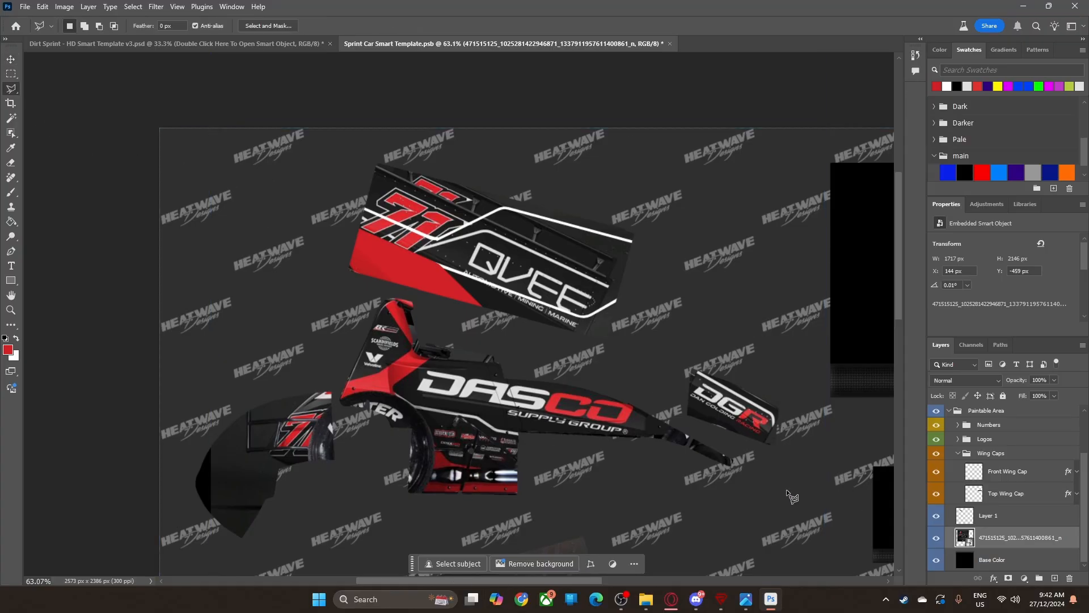
key("z")
left_click_drag(445, 387, 482, 412)
key("l")
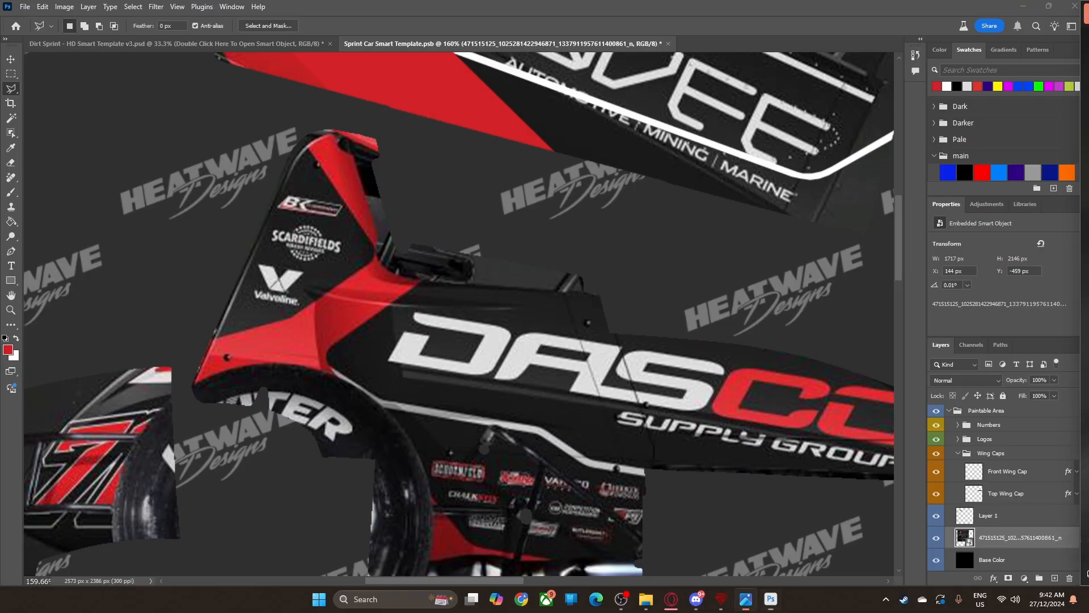
left_click_drag(1088, 57, 1038, 72)
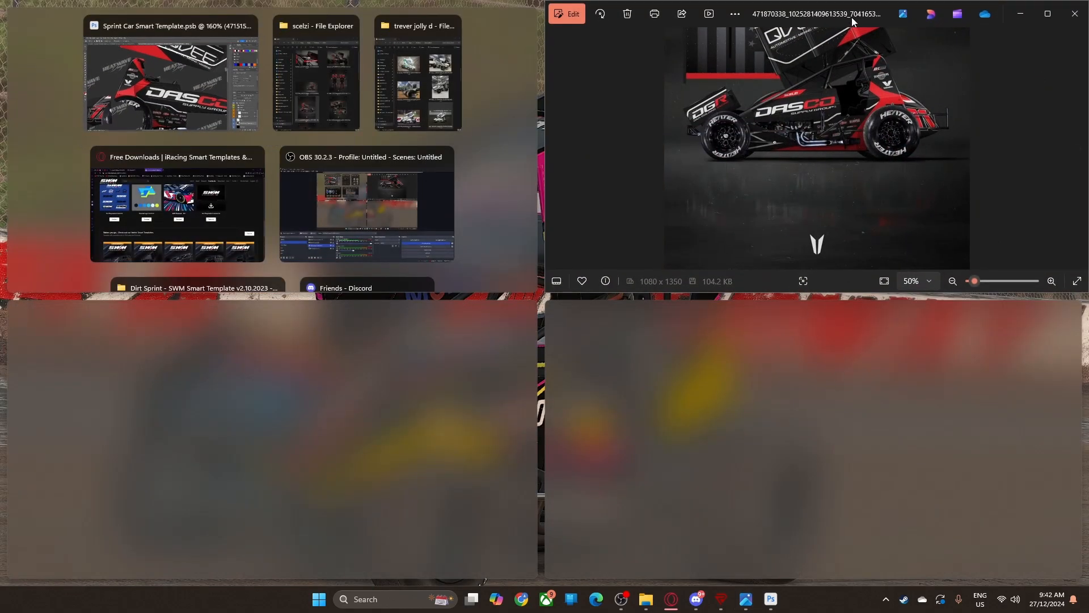
left_click_drag(897, 13, 1088, 3)
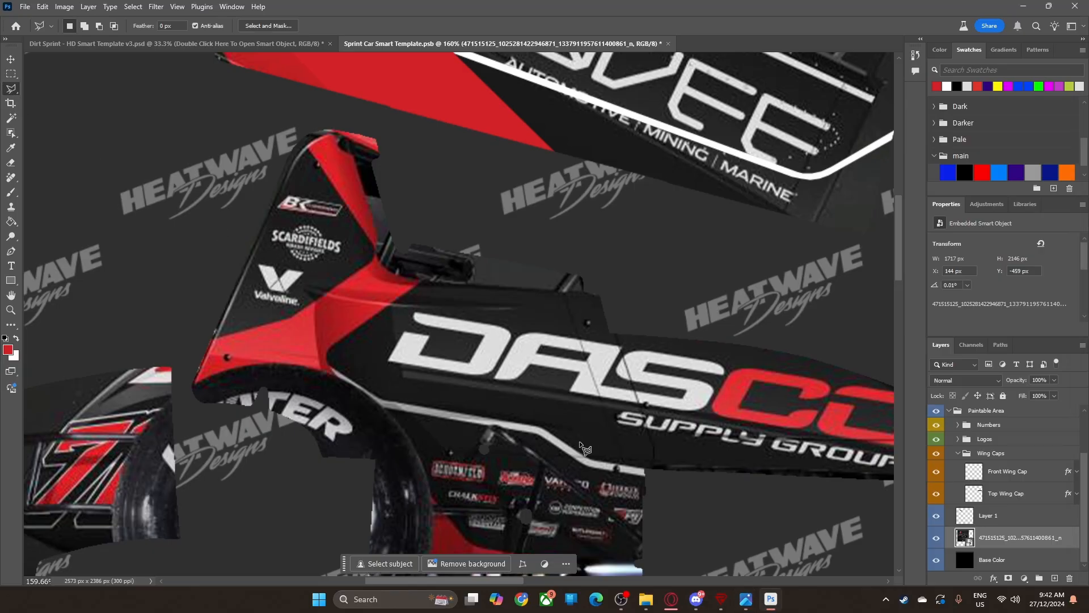
Step: On Layer 1, trace the white stripe below the DASCO lettering as a Polygonal Lasso selection, running slightly past the panel's edge
key("z")
left_click_drag(643, 476, 668, 474)
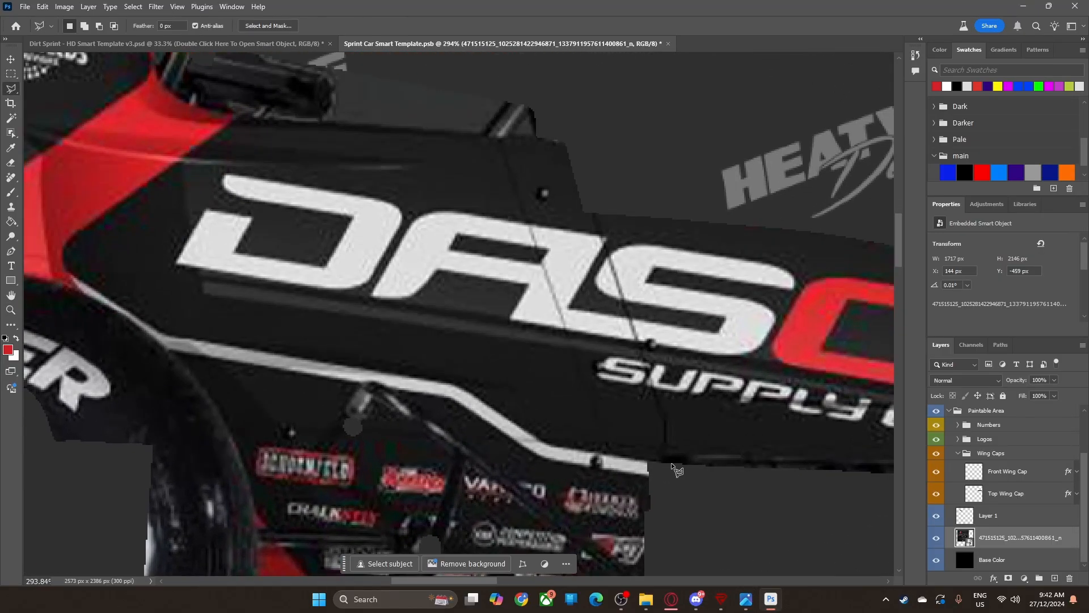
left_click(1009, 523)
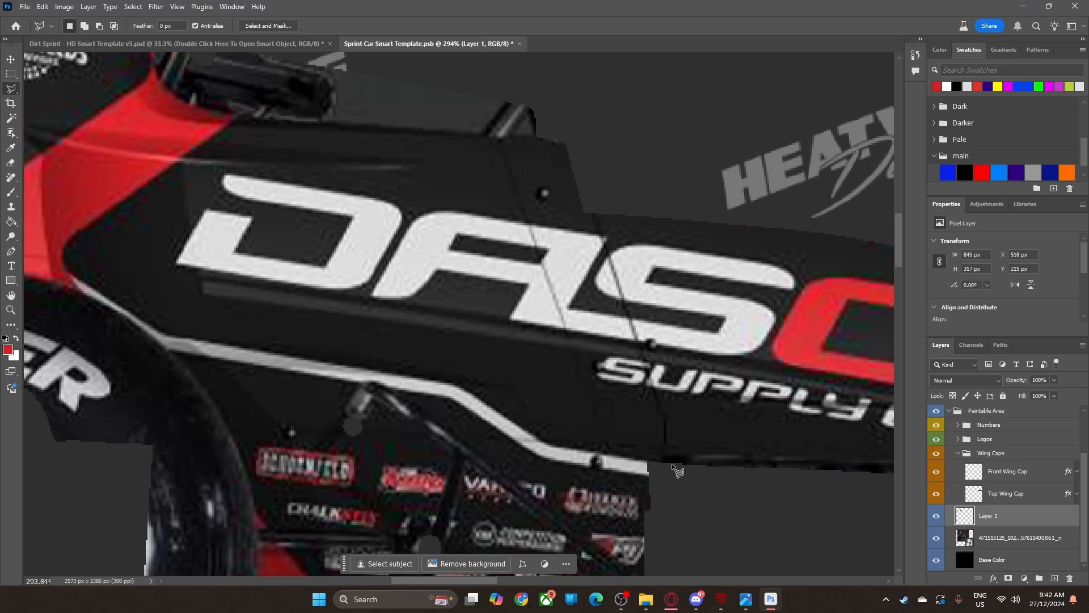
left_click(671, 462)
left_click(550, 445)
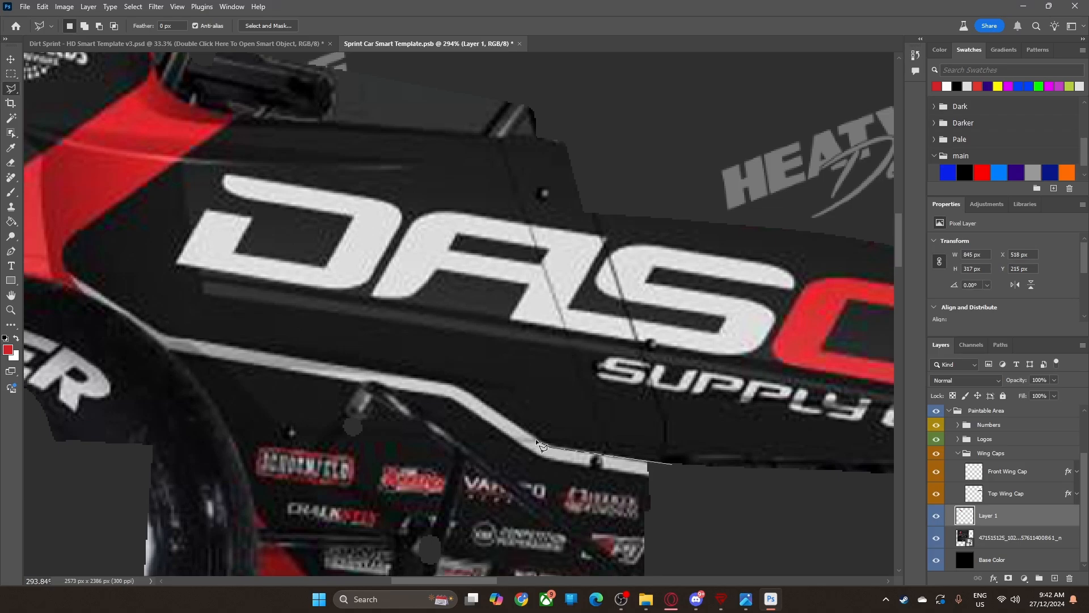
left_click(468, 391)
left_click(443, 384)
left_click(163, 334)
left_click(88, 304)
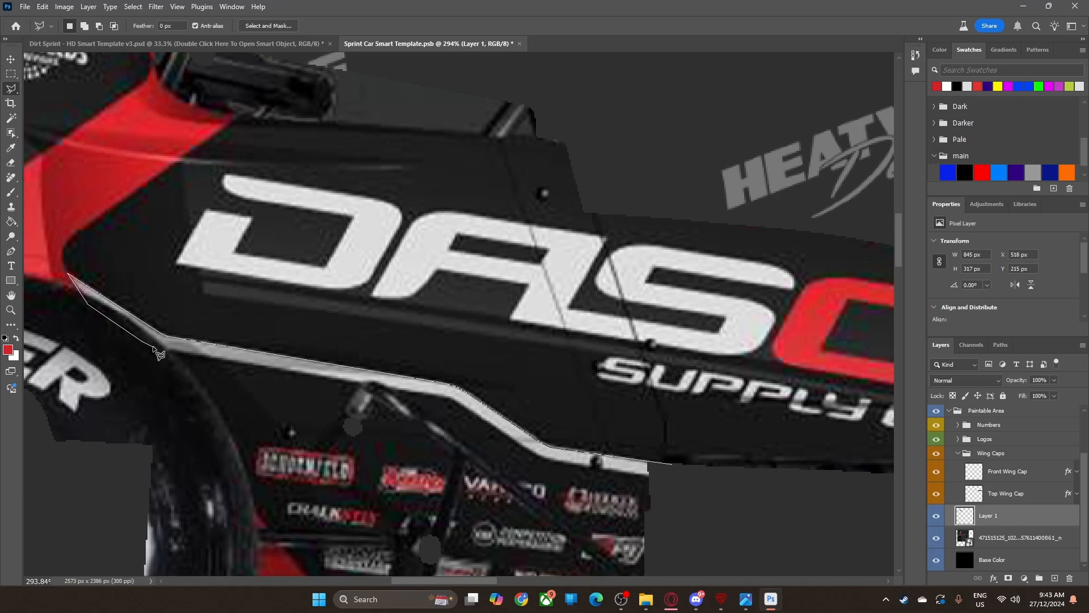
left_click(154, 347)
double_click(672, 464)
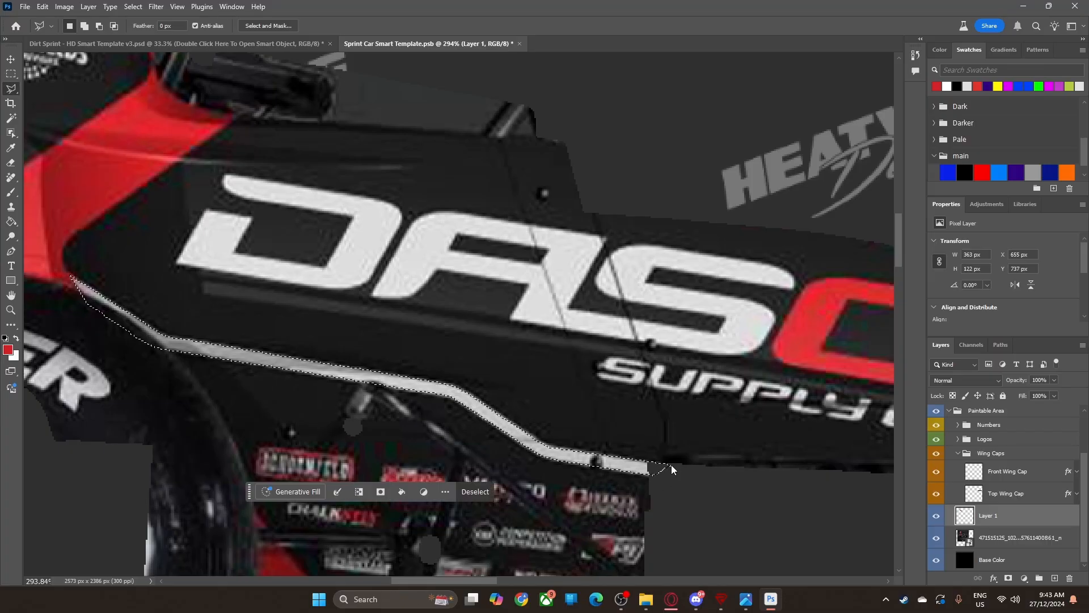
Step: Fill the body stripe selection with white using the Paint Bucket and clear the selection
left_click(16, 337)
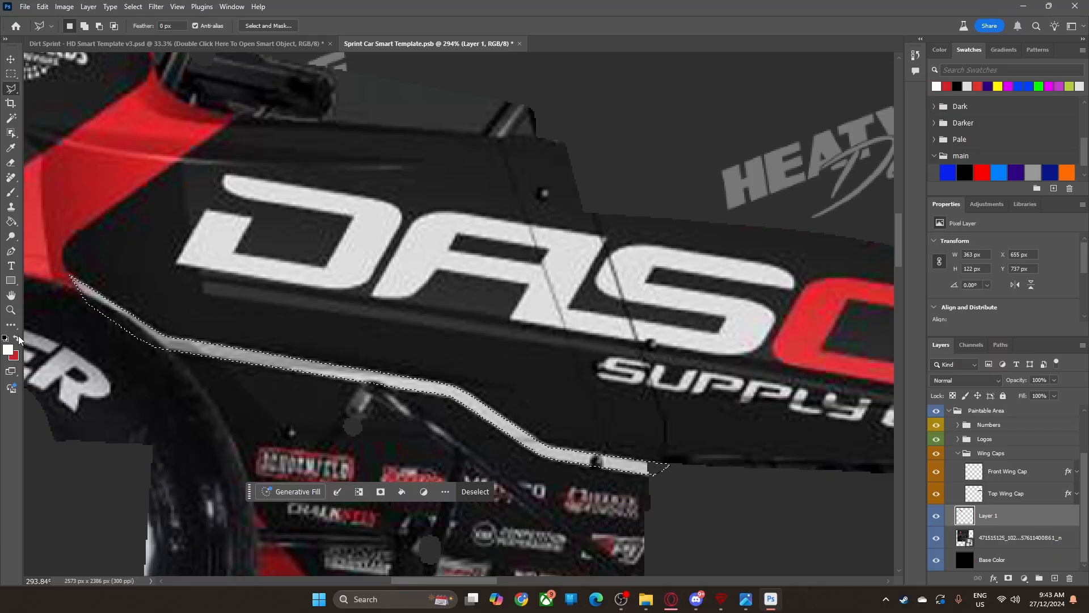
left_click(12, 225)
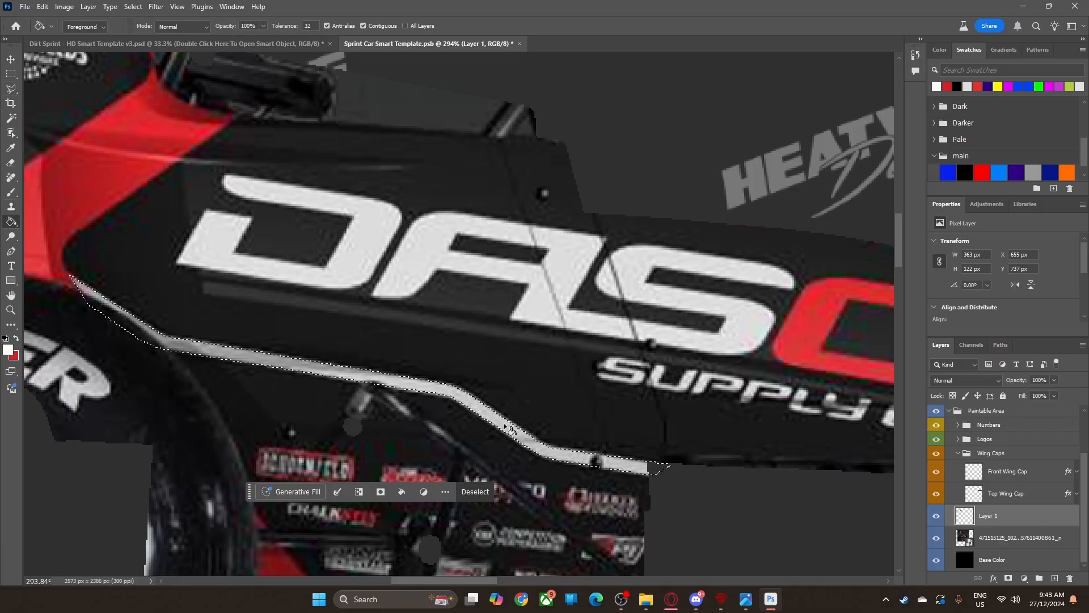
left_click(509, 429)
left_click(474, 492)
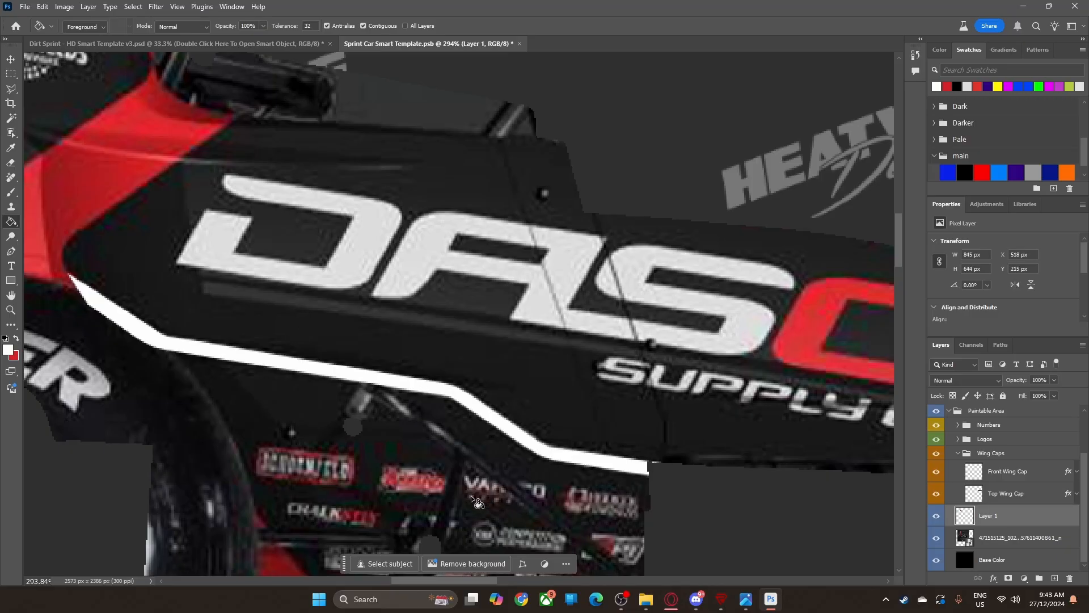
Step: Bring up the side-view reference photo, examine the stripe and red areas along the car body, and close the photo
left_click_drag(467, 580, 442, 570)
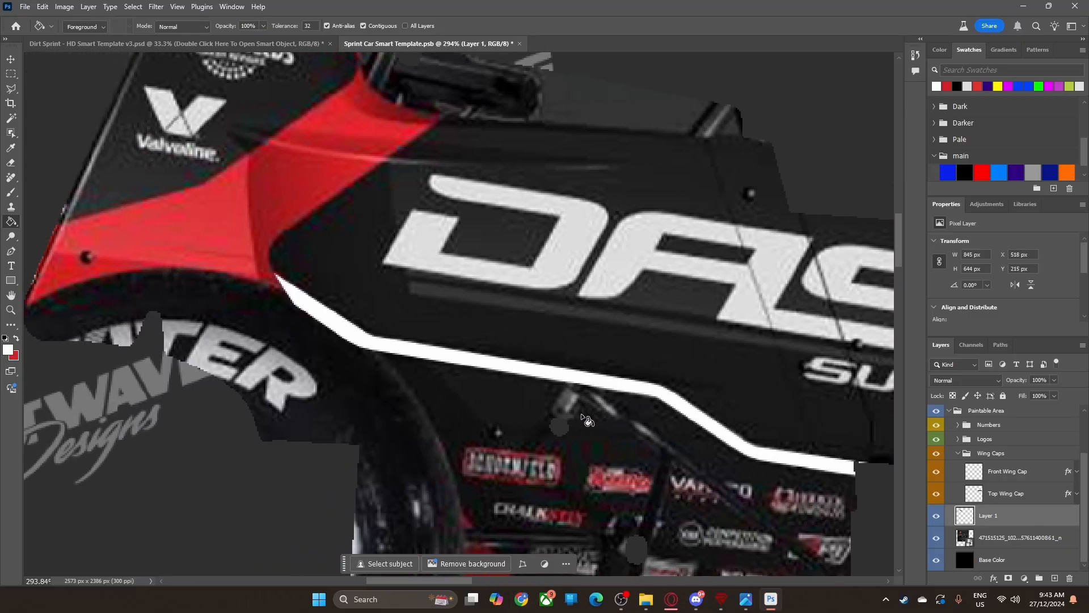
left_click(10, 104)
left_click(11, 89)
scroll(357, 321, "down", 3)
key("z")
left_click_drag(542, 487, 480, 489)
scroll(796, 471, "down", 4)
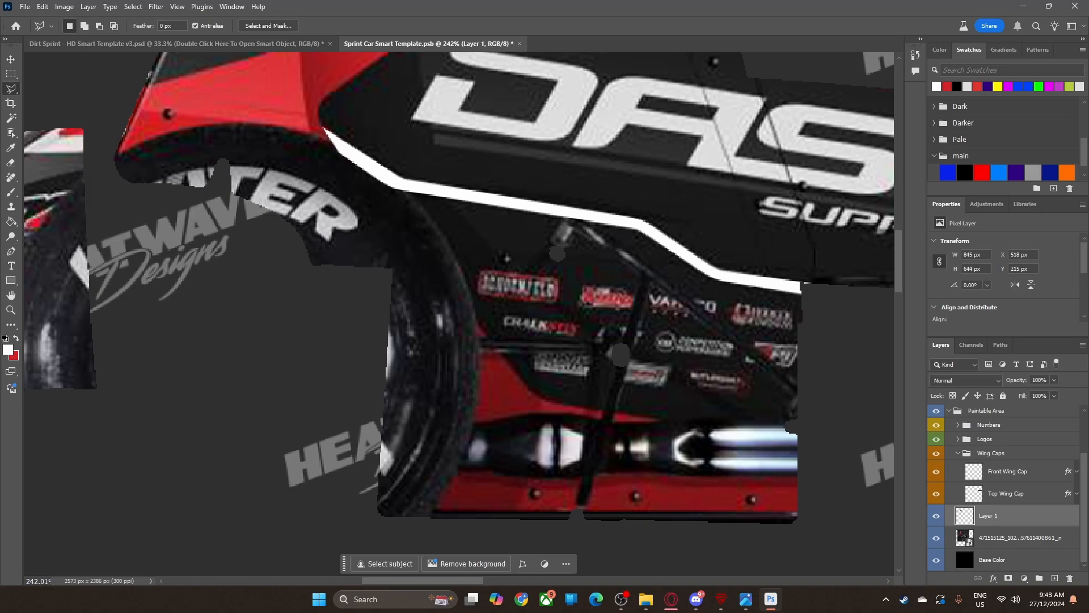
key("alt+Tab")
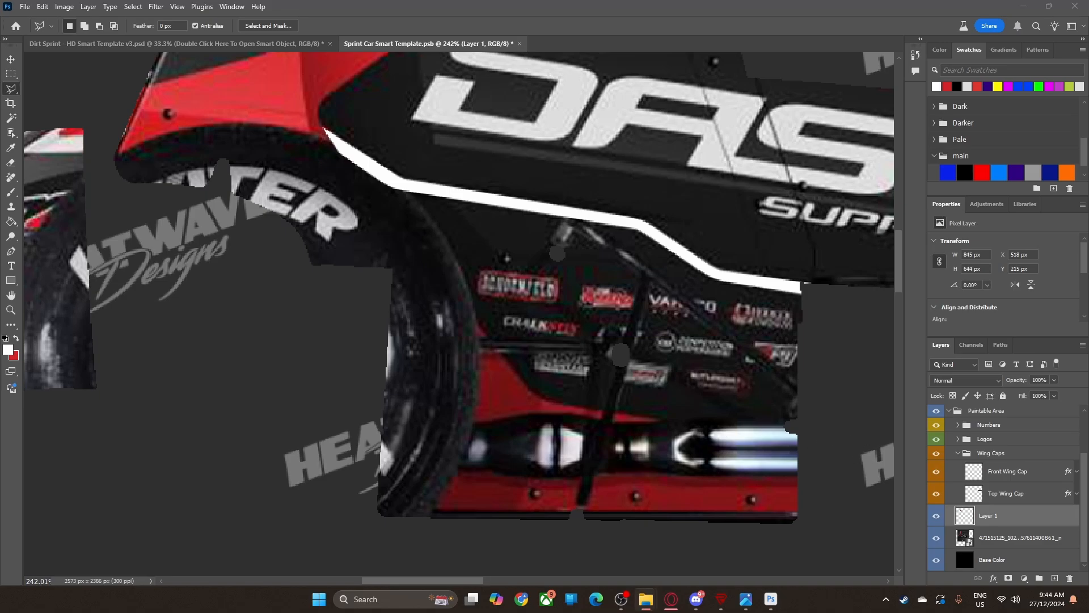
key("alt+Tab")
scroll(475, 360, "up", 5)
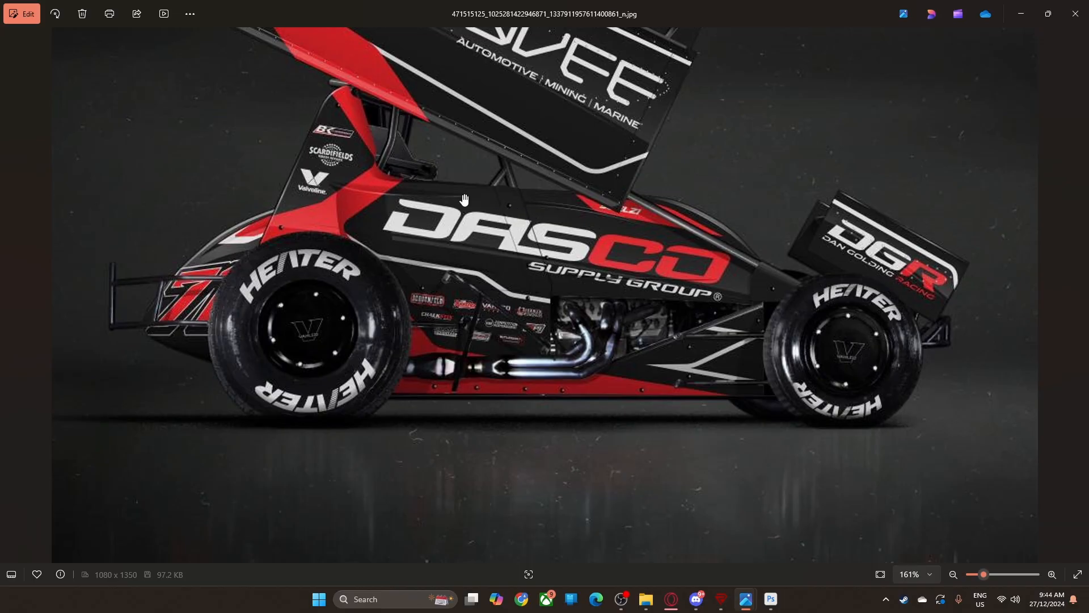
left_click(1074, 13)
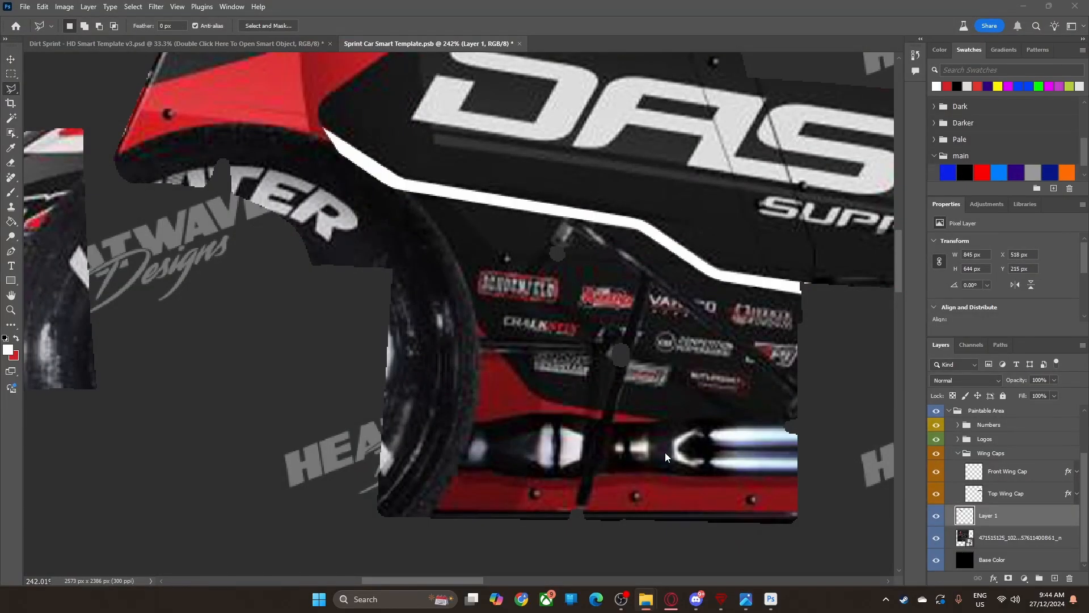
left_click(12, 91)
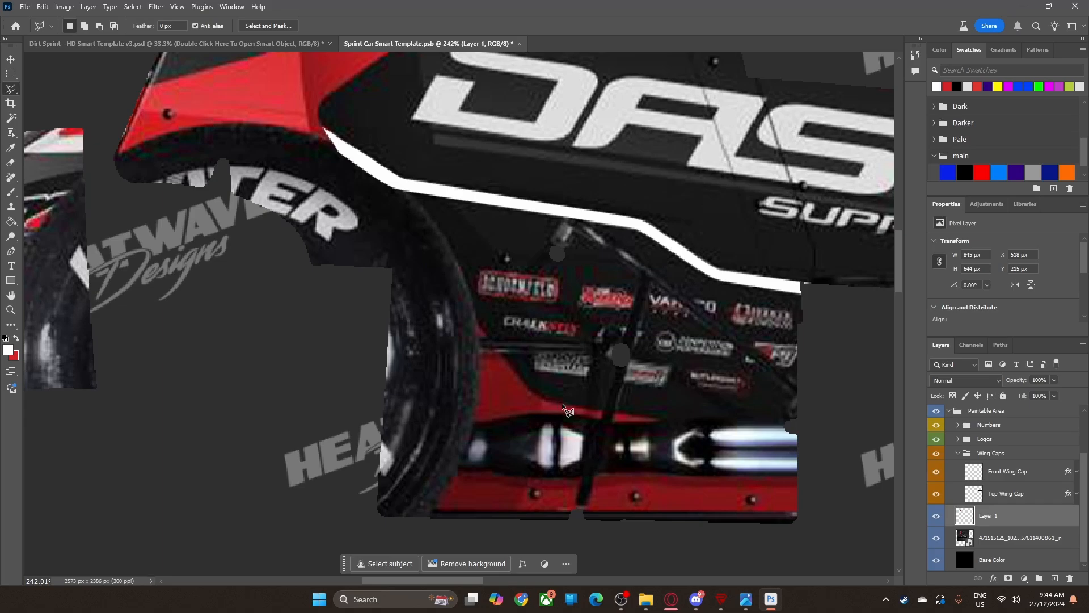
scroll(562, 403, "up", 3)
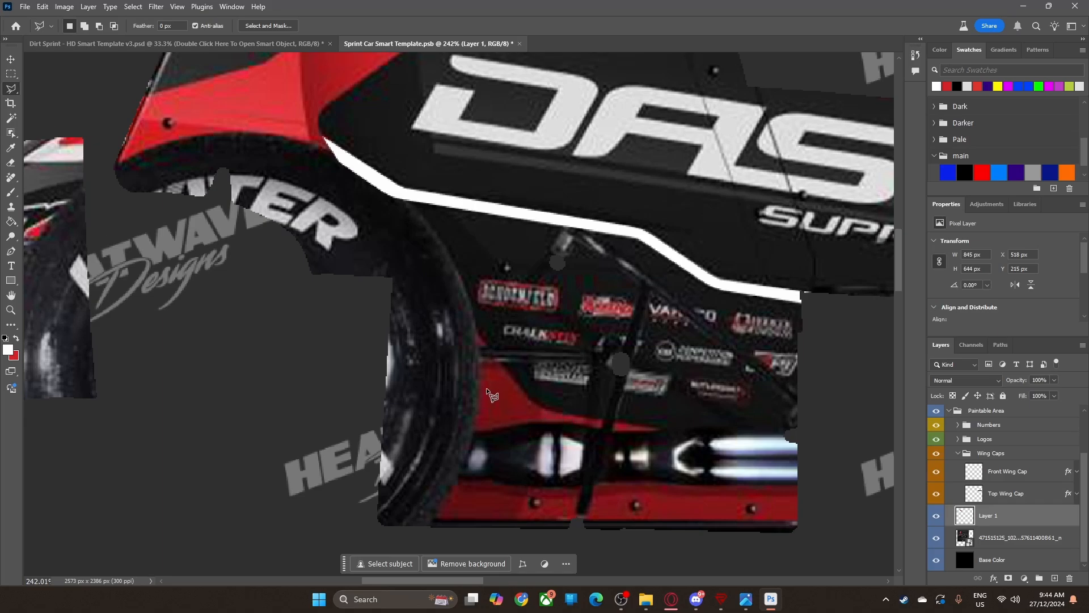
scroll(451, 378, "up", 3)
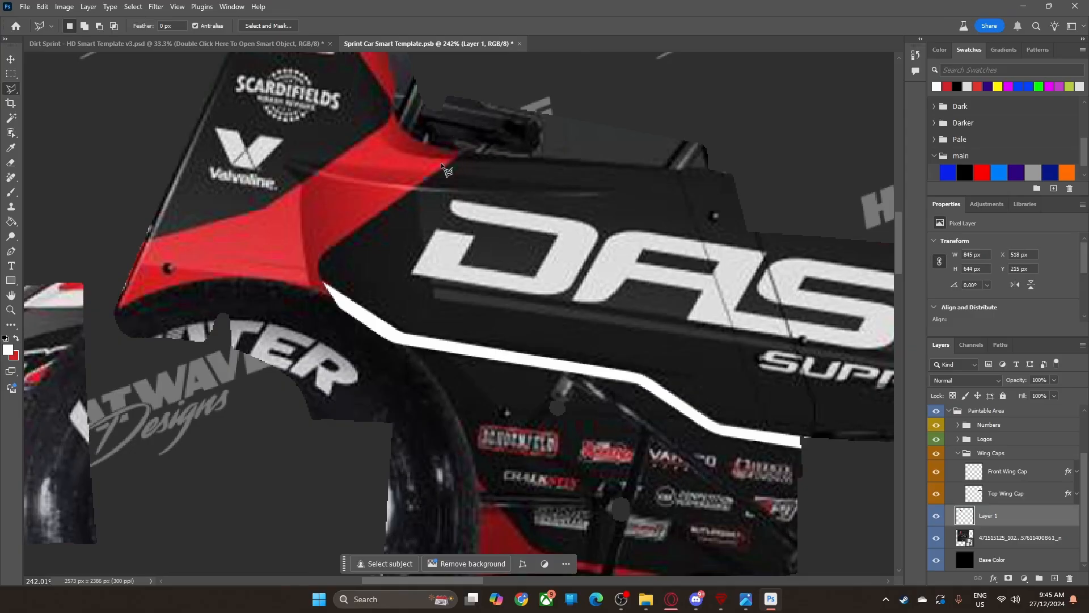
scroll(485, 204, "up", 2)
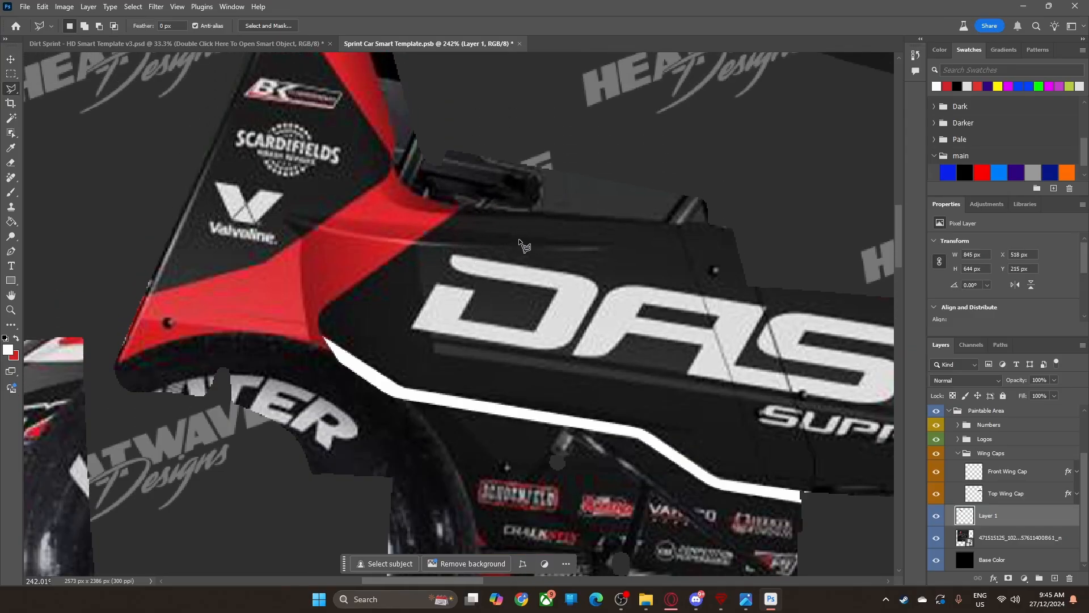
scroll(524, 245, "up", 4)
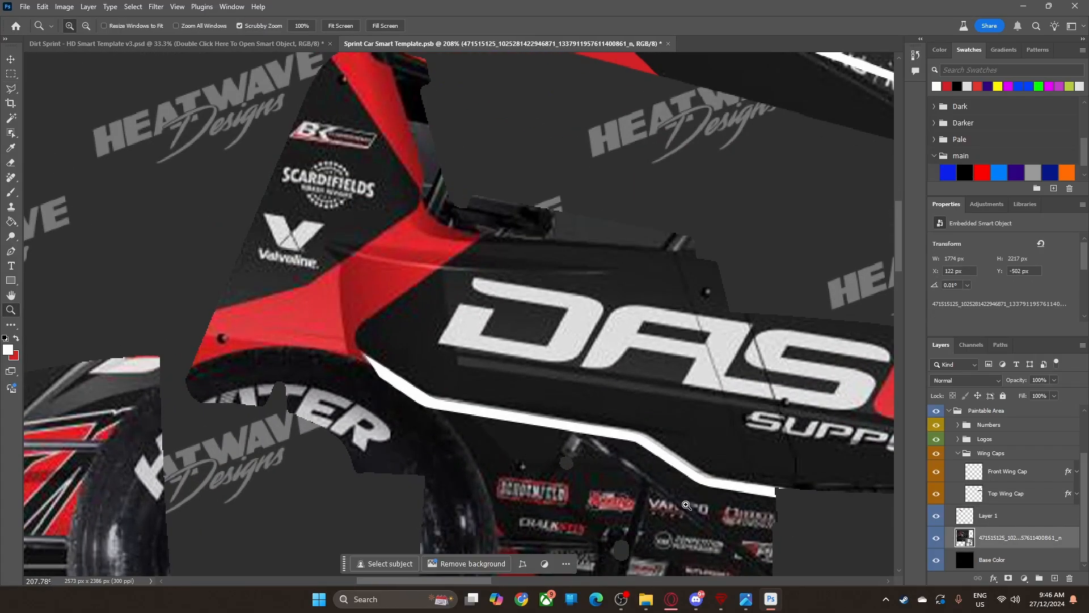
Step: Select the white body stripe on Layer 1 with the Magic Wand, nudge it slightly onto the reference stripe, and deselect
scroll(644, 470, "down", 1)
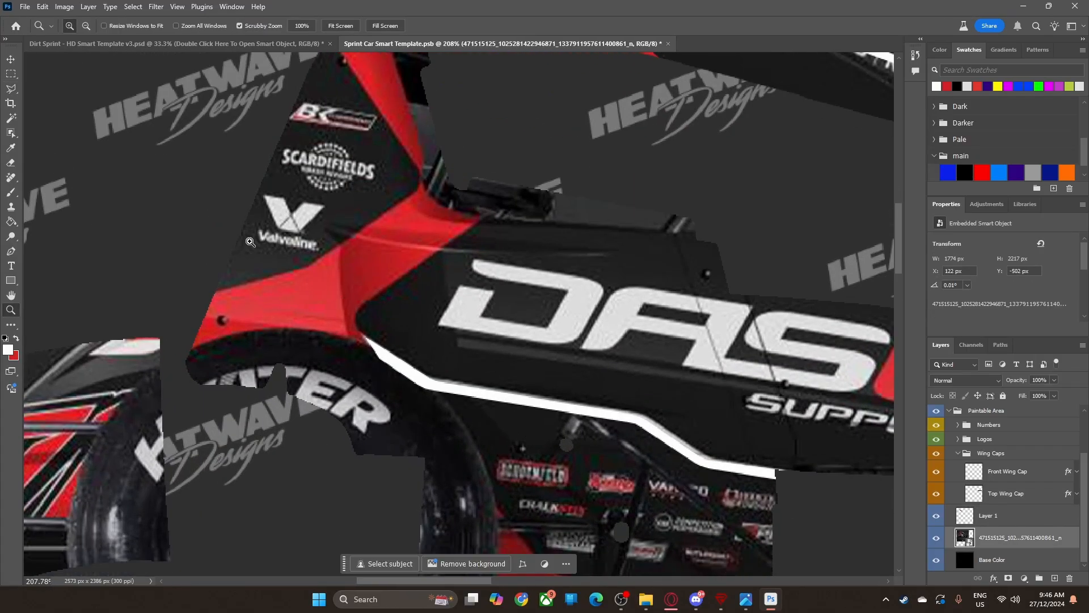
left_click(10, 59)
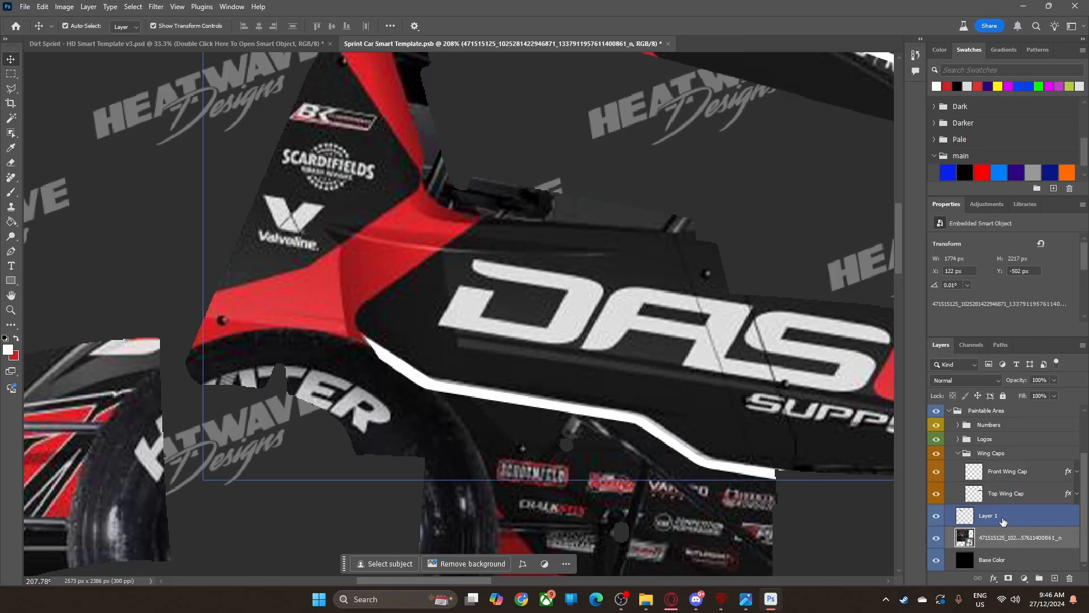
left_click(515, 397)
left_click(12, 90)
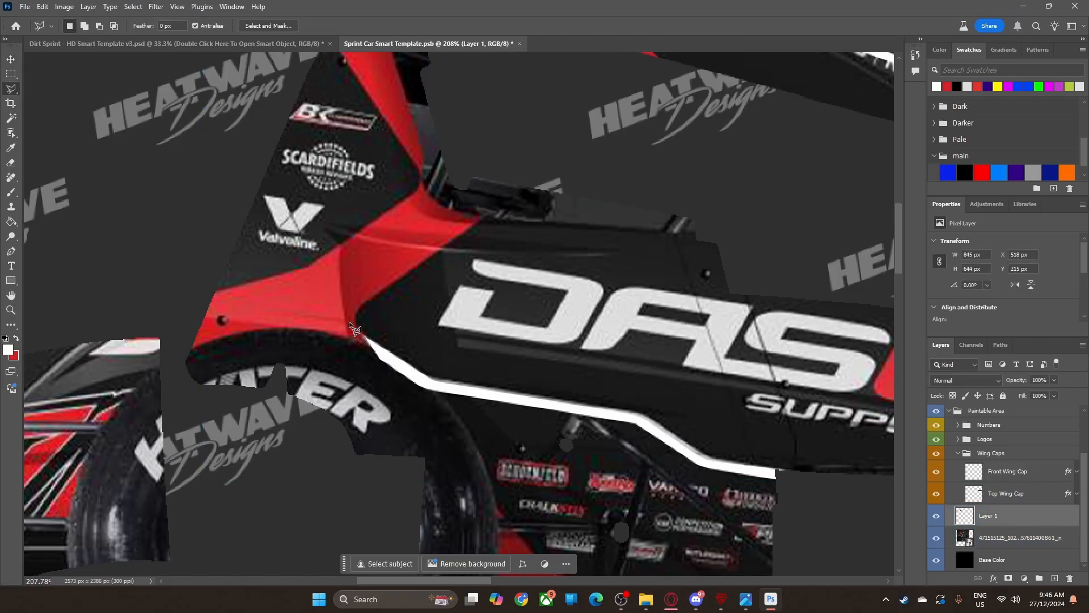
left_click(11, 74)
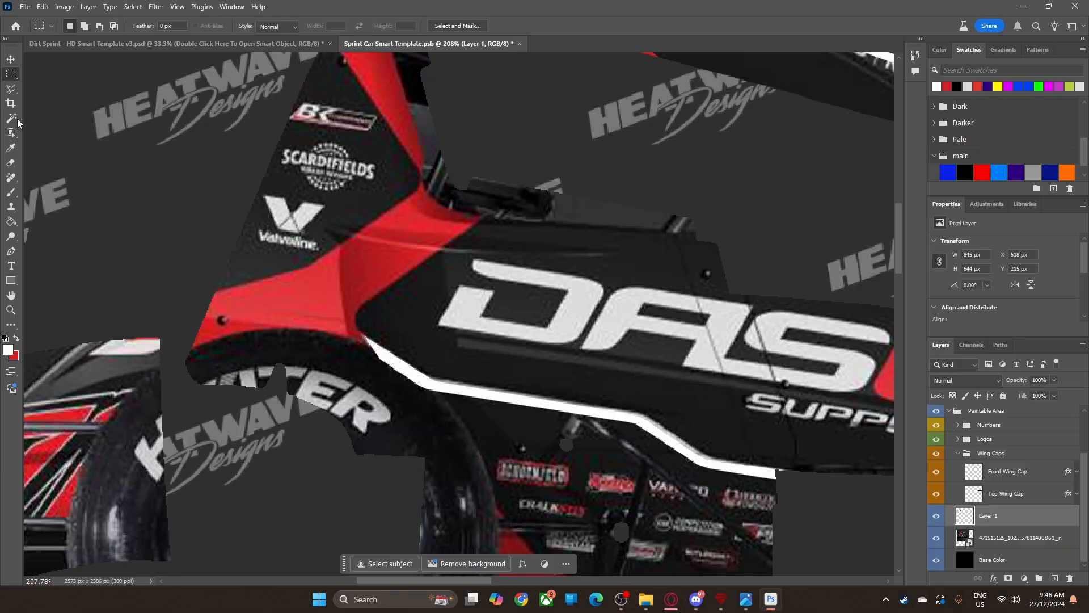
left_click(12, 121)
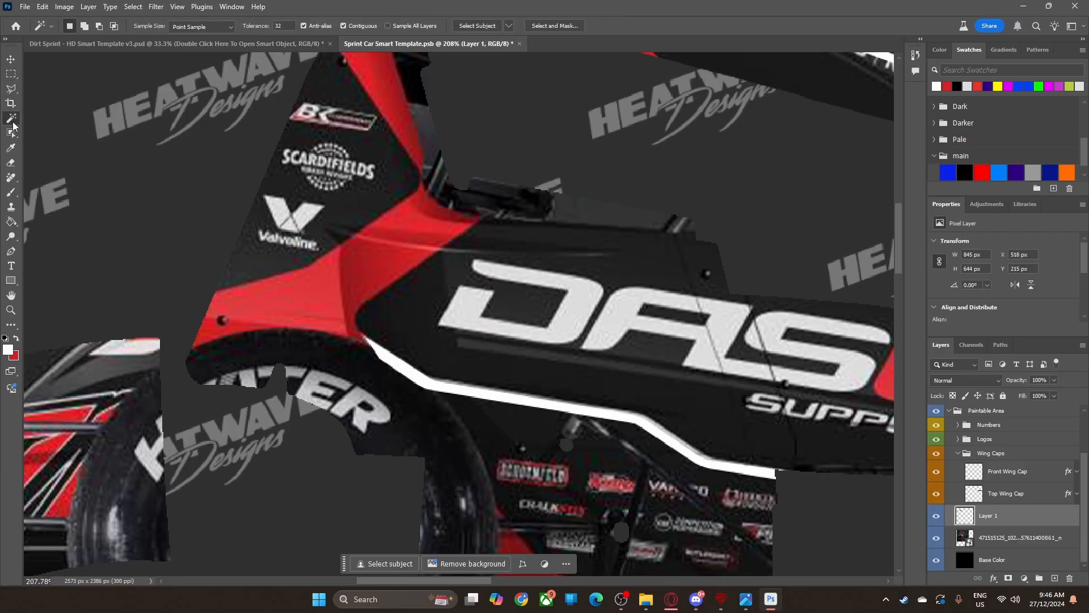
left_click(549, 422)
key("v")
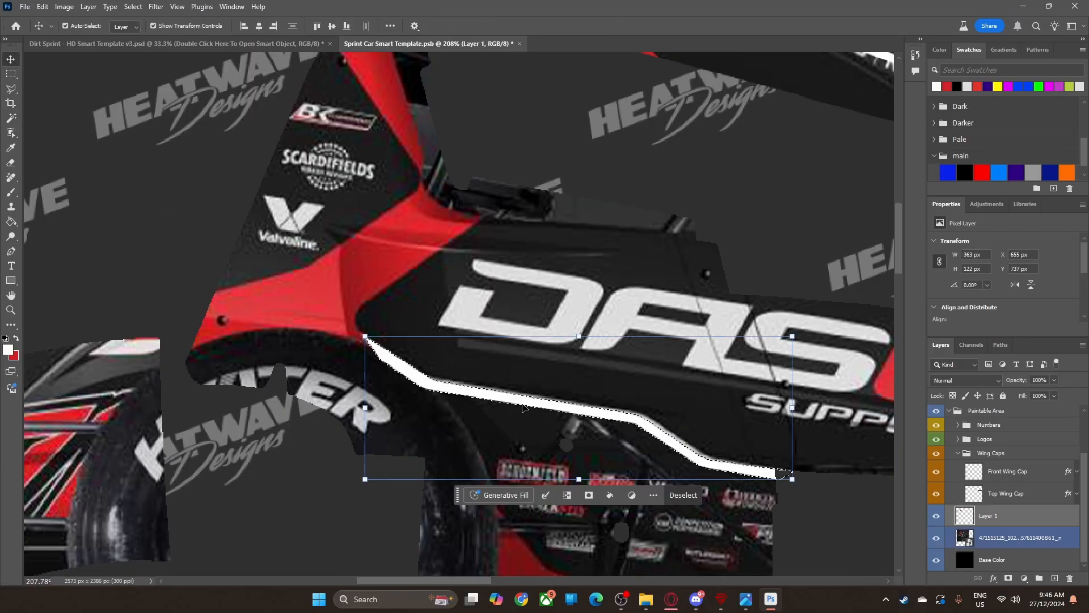
left_click_drag(522, 406, 526, 400)
key("ctrl+d")
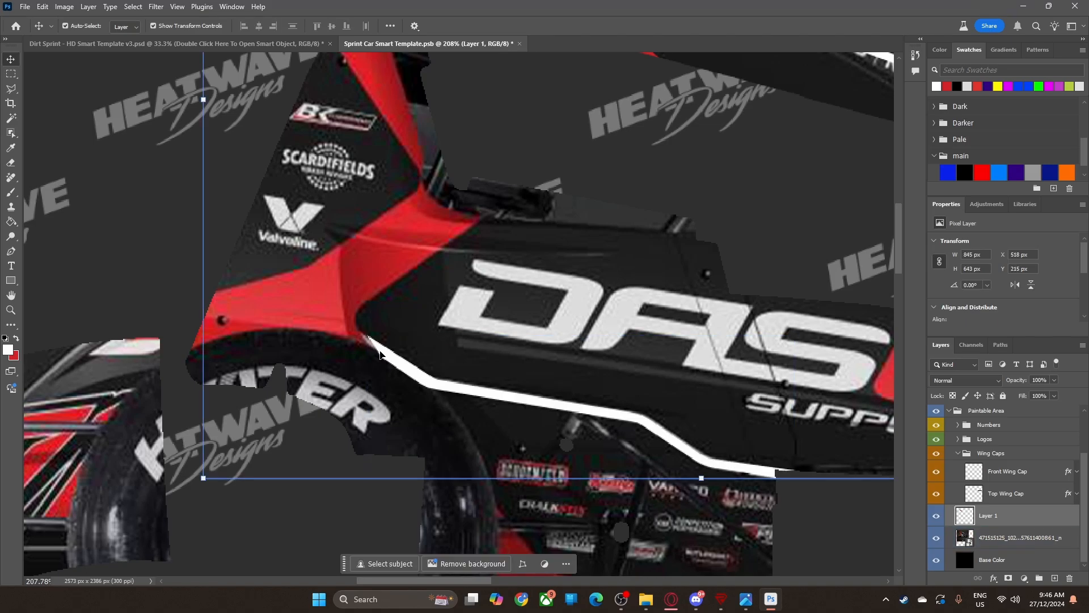
Step: Trace the tapered end of the white stripe with the Polygonal Lasso, extending its tip to the corner of the red band
scroll(380, 353, "up", 5)
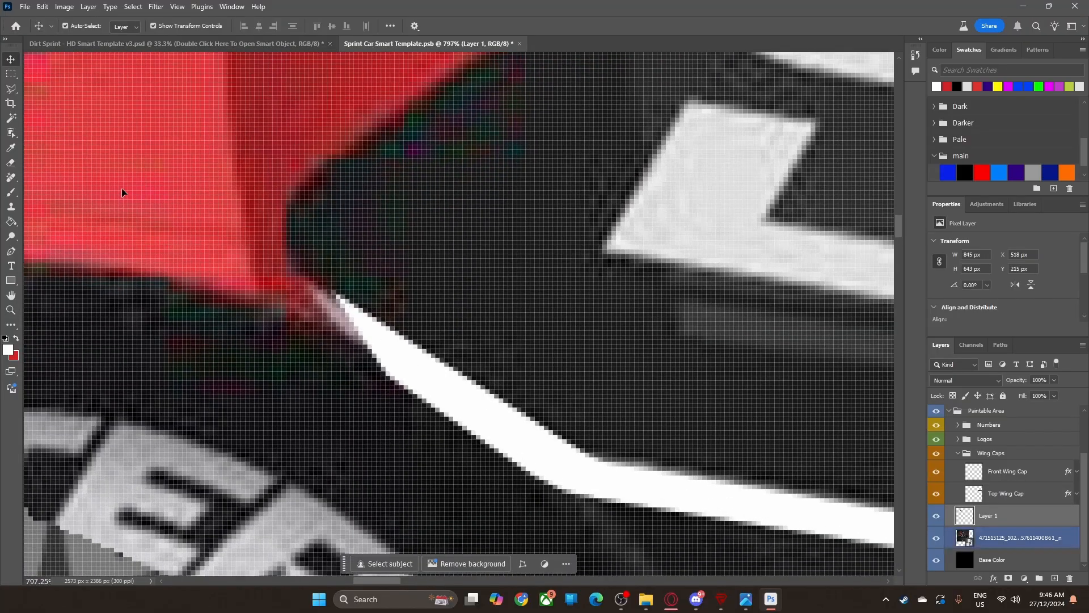
left_click(11, 88)
left_click(597, 460)
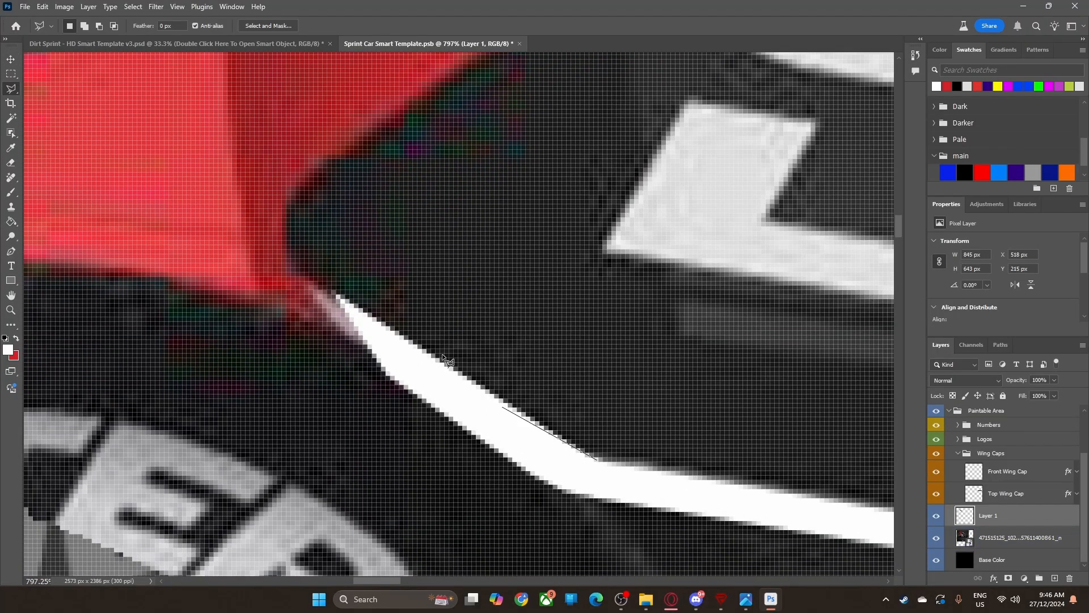
left_click(354, 360)
left_click(568, 493)
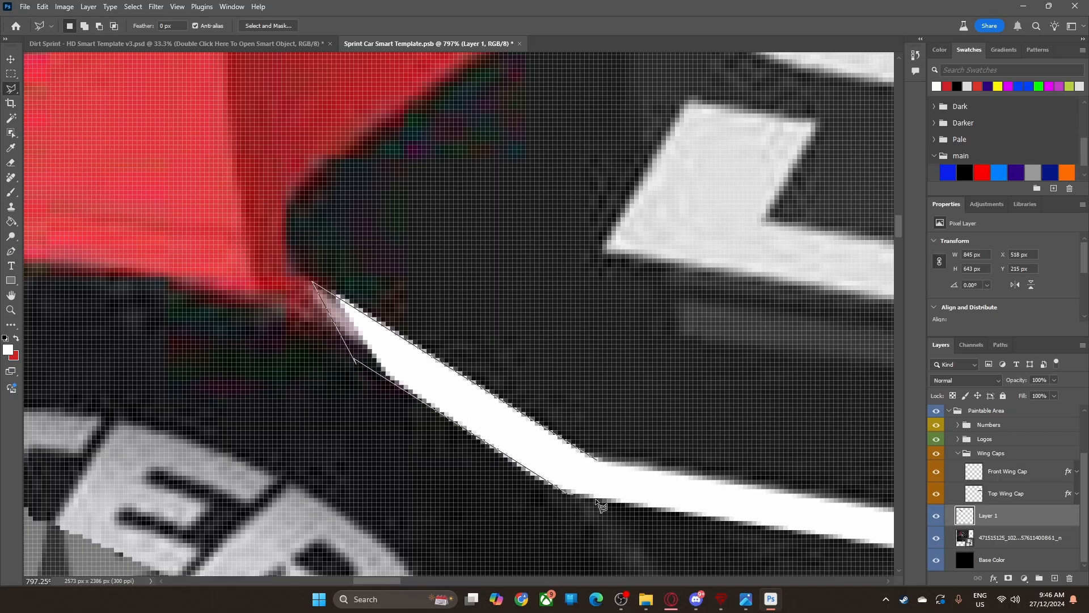
left_click(606, 498)
double_click(599, 463)
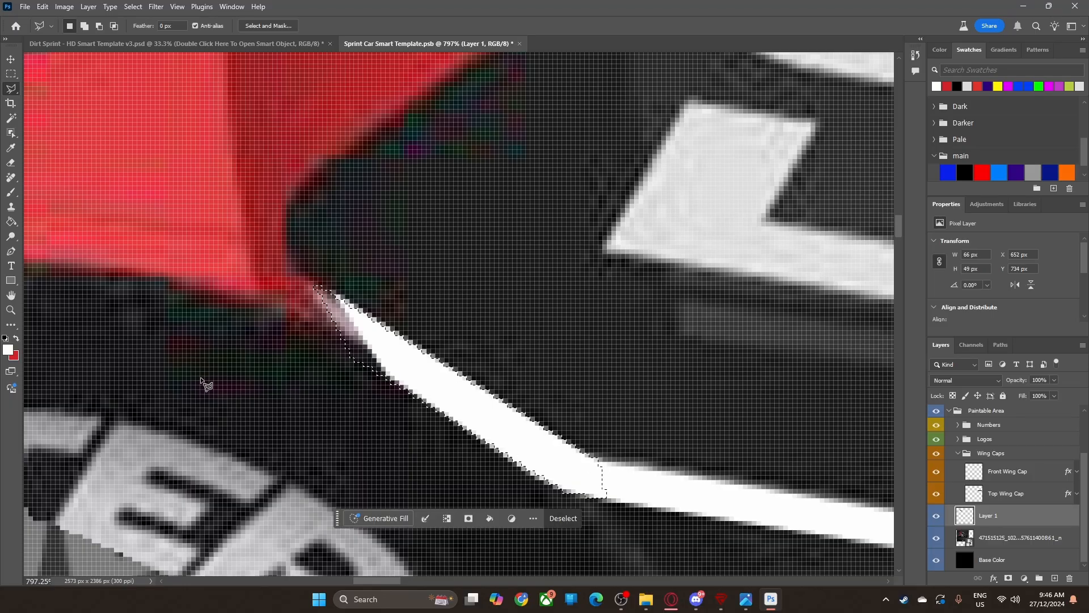
Step: Fill the extended stripe tip with white using the Paint Bucket and clear the selection
left_click(12, 221)
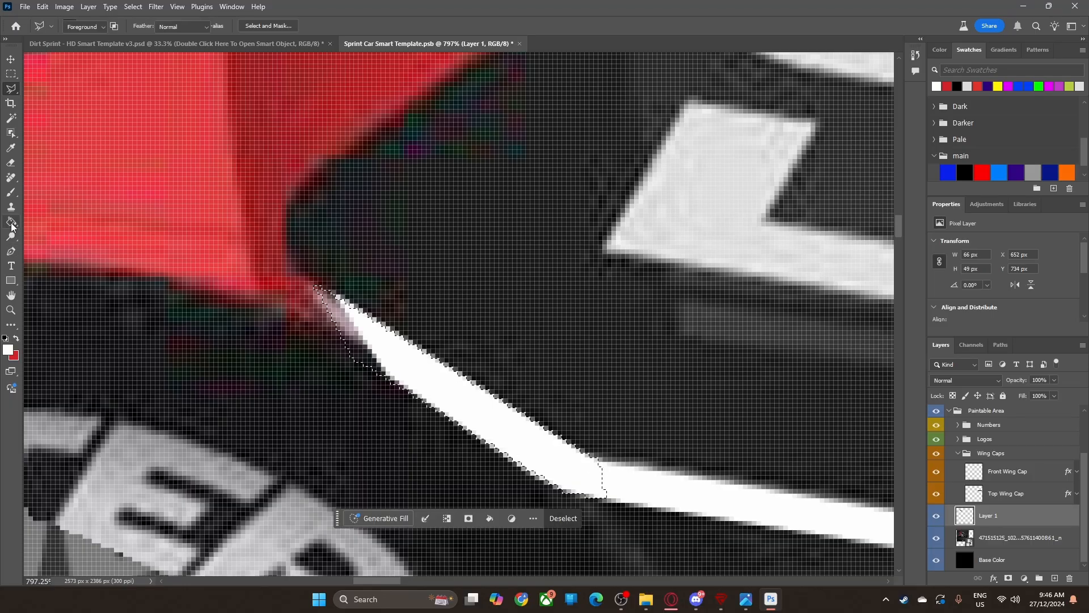
left_click(363, 349)
left_click(564, 517)
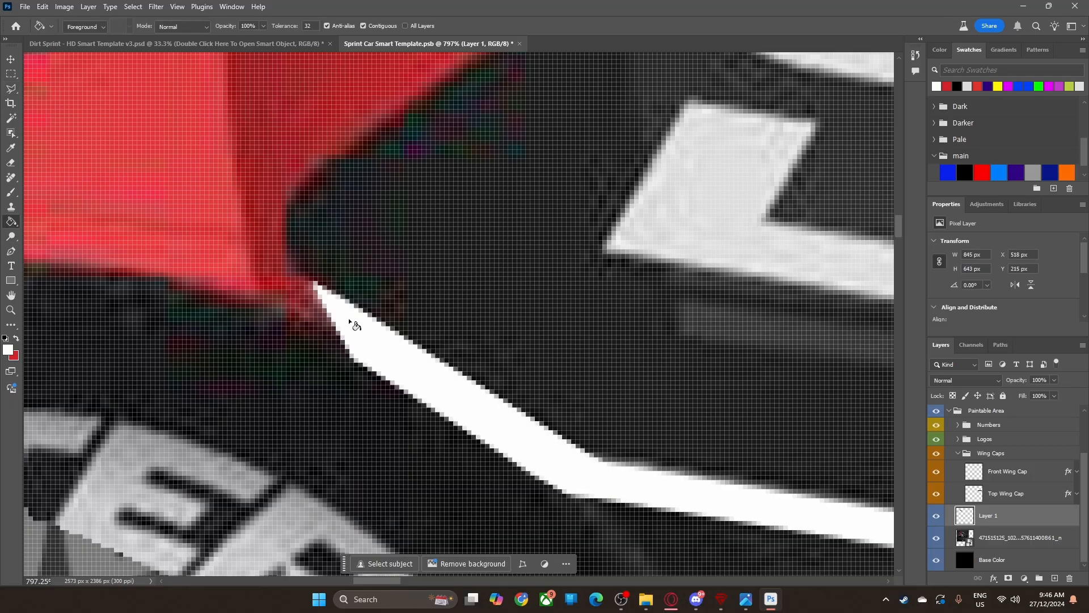
Step: Trace the red body band as a Polygonal Lasso selection, from the tail panel's top down through the lower side panel, running past the outer panel edges
scroll(350, 321, "down", 10)
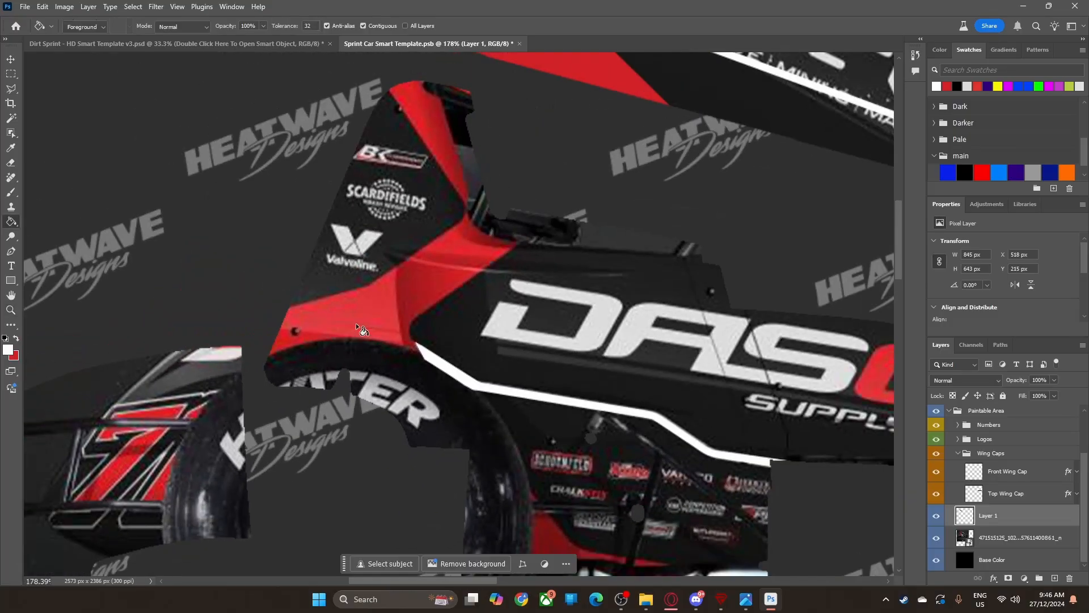
left_click(15, 88)
scroll(517, 265, "up", 2)
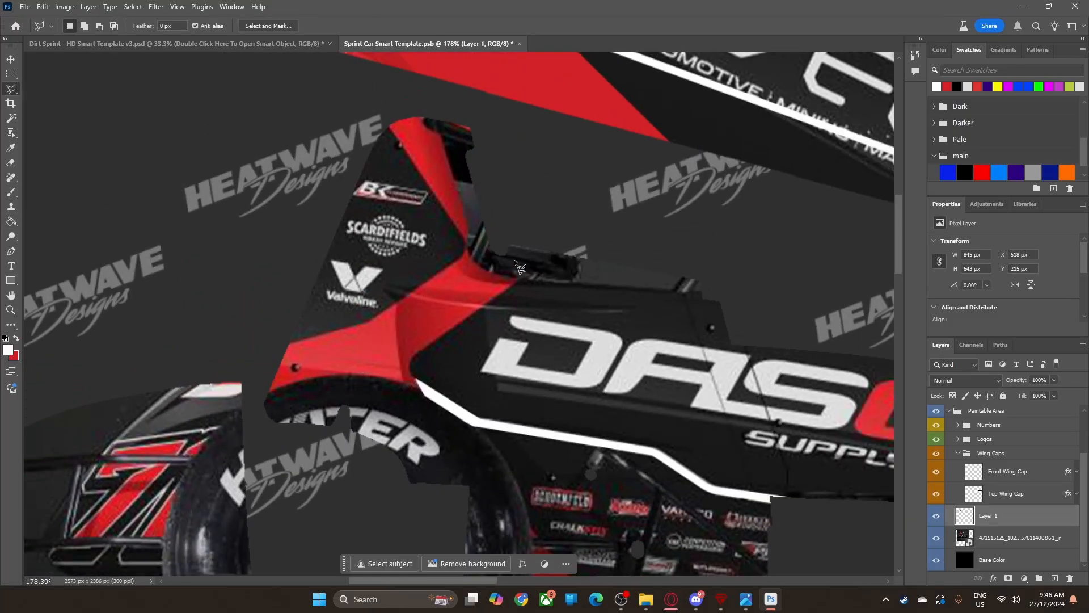
left_click(384, 121)
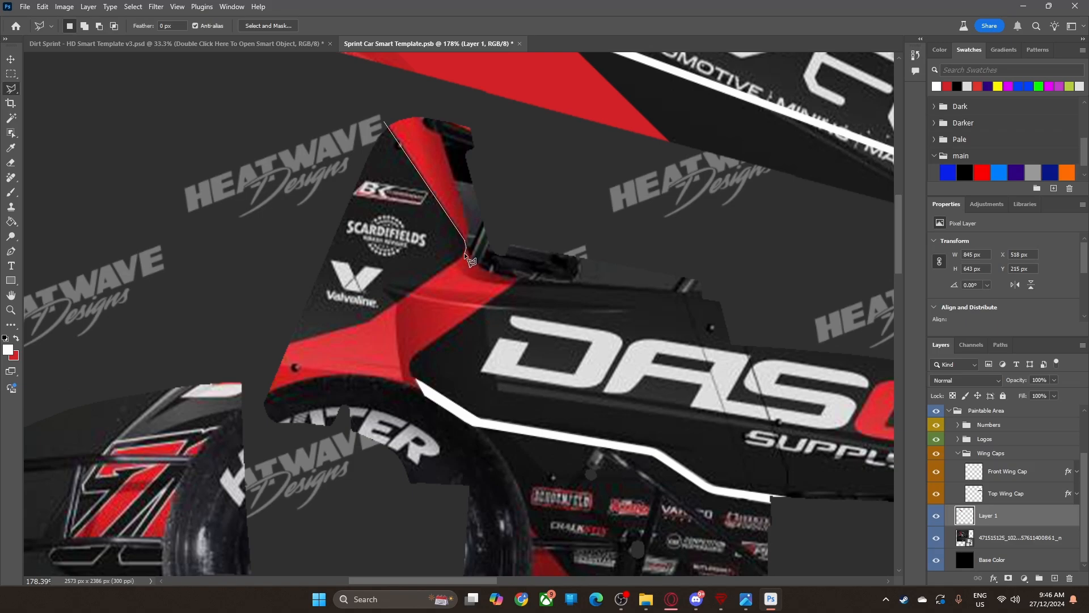
left_click(367, 321)
left_click(249, 433)
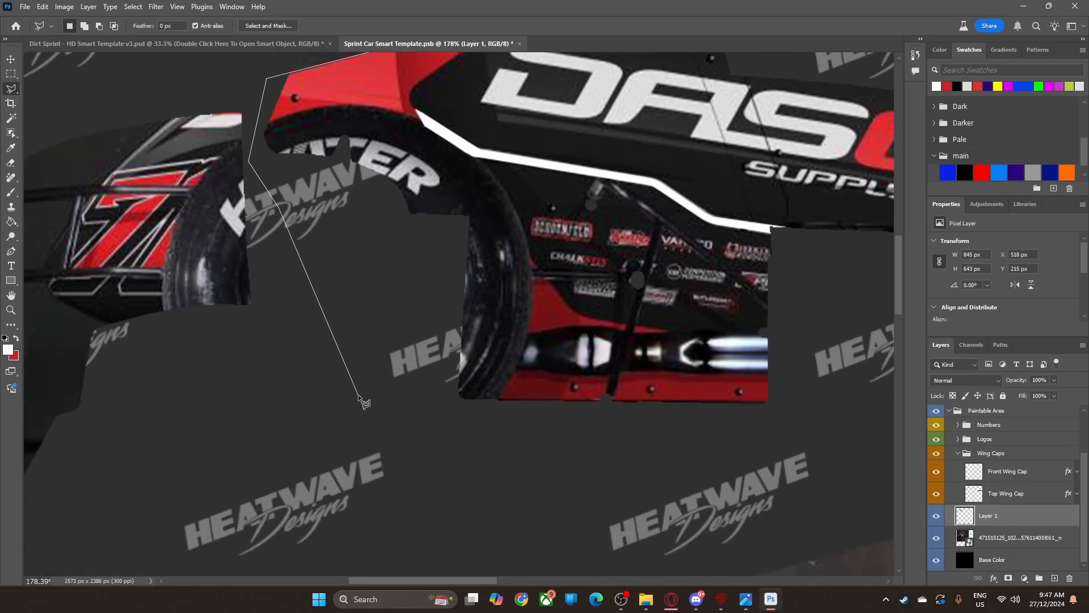
left_click(358, 395)
left_click(522, 475)
left_click(774, 469)
left_click(866, 436)
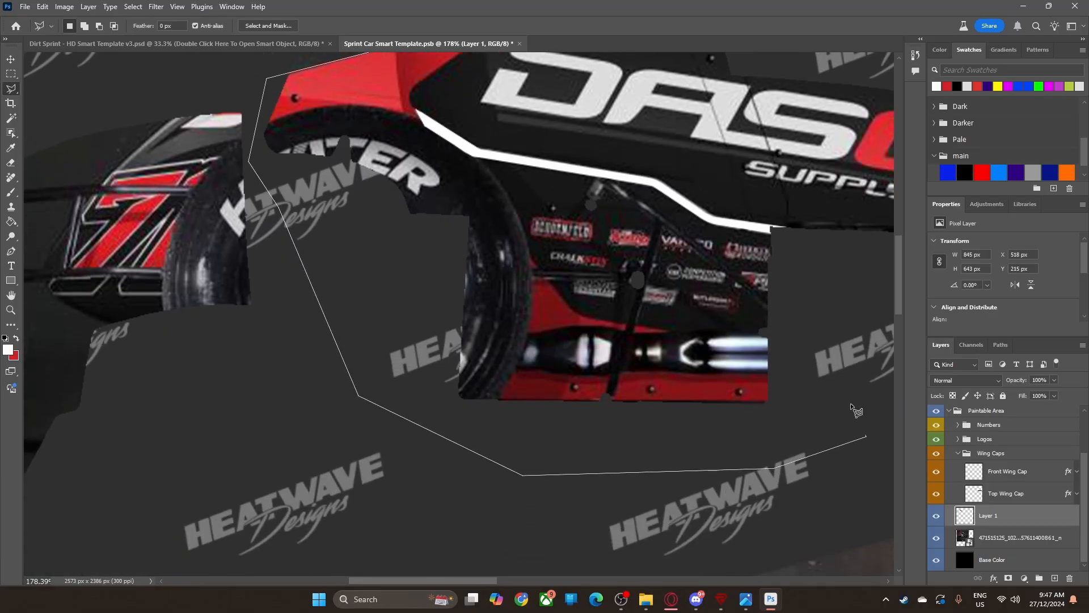
left_click(806, 358)
left_click(574, 313)
left_click(409, 104)
scroll(414, 97, "up", 4)
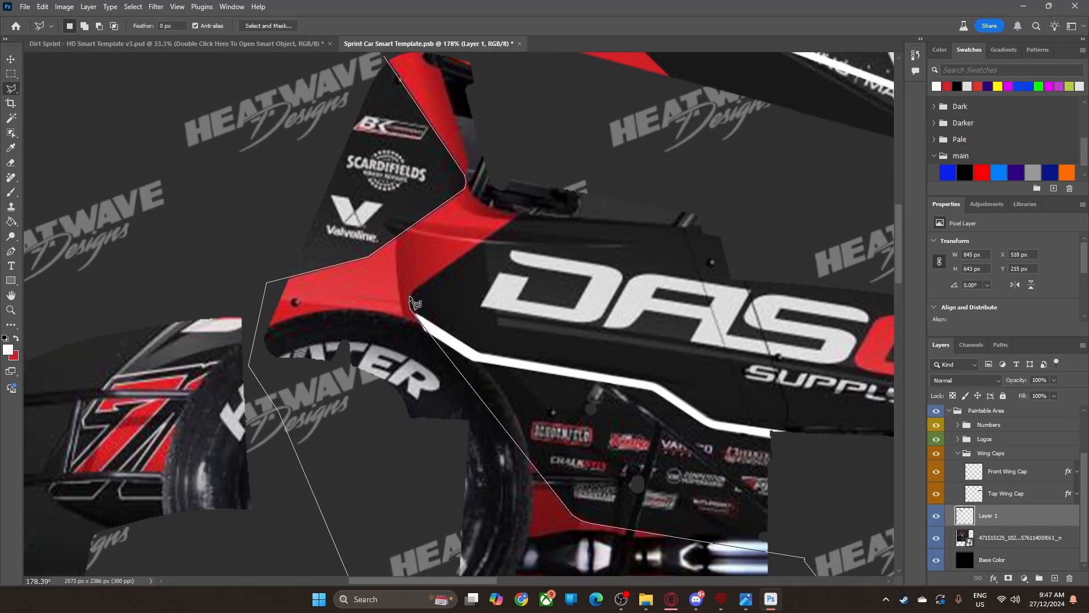
left_click(413, 293)
left_click(559, 184)
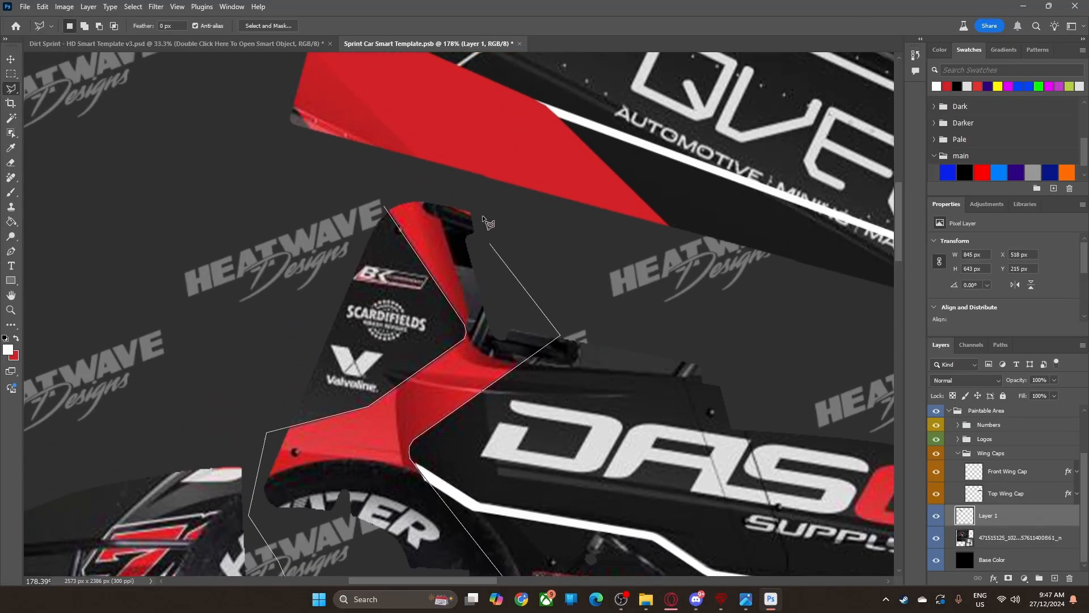
left_click(488, 198)
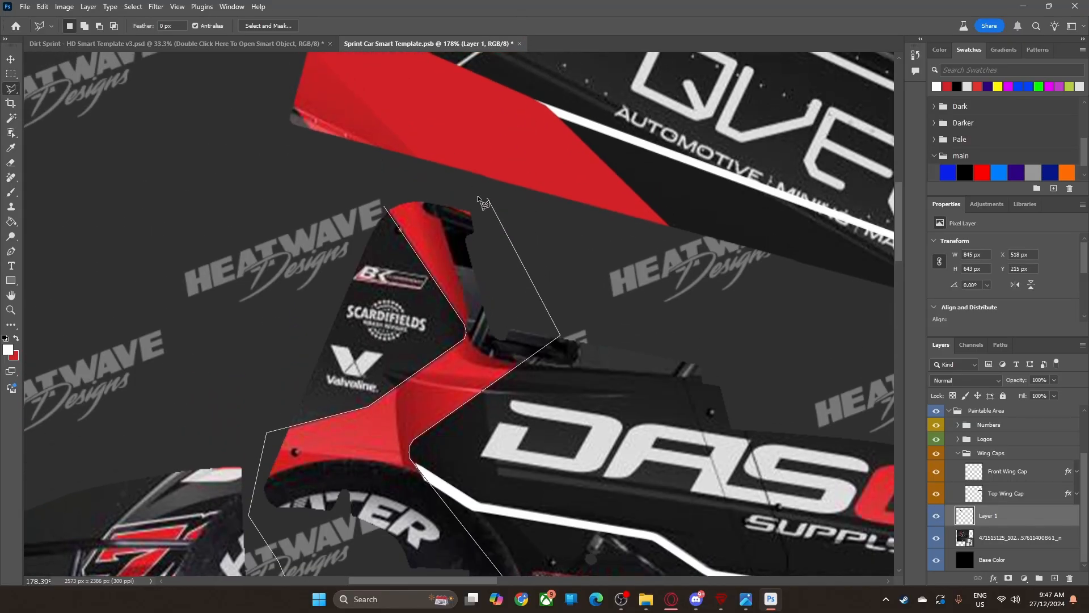
left_click(370, 194)
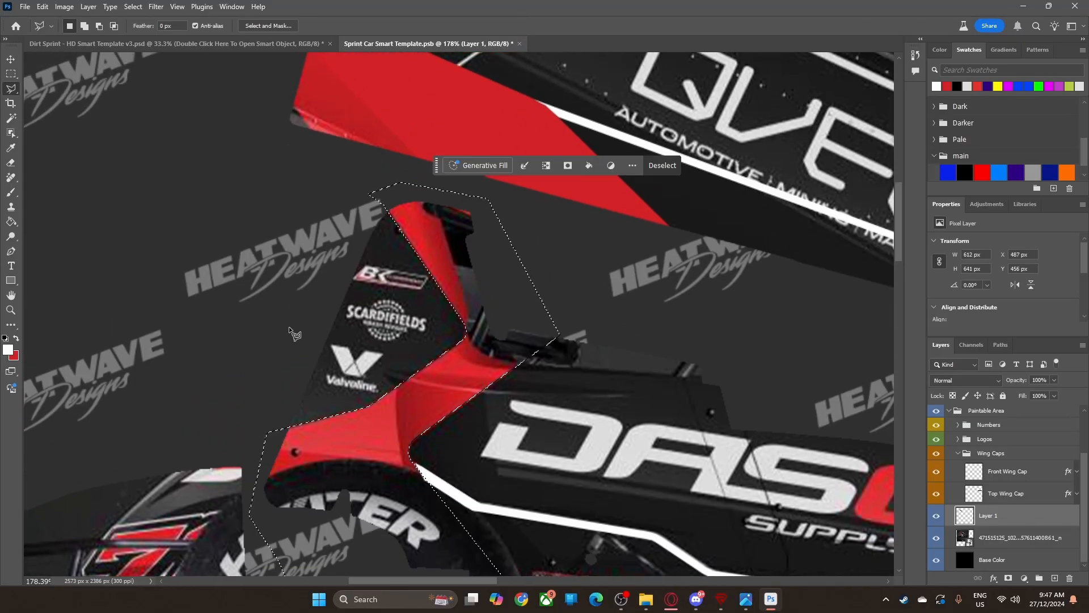
Step: Swap the foreground colour to red and fill the selected body band on Layer 1 with the Paint Bucket
scroll(249, 445, "down", 1)
scroll(250, 445, "down", 1)
left_click(16, 338)
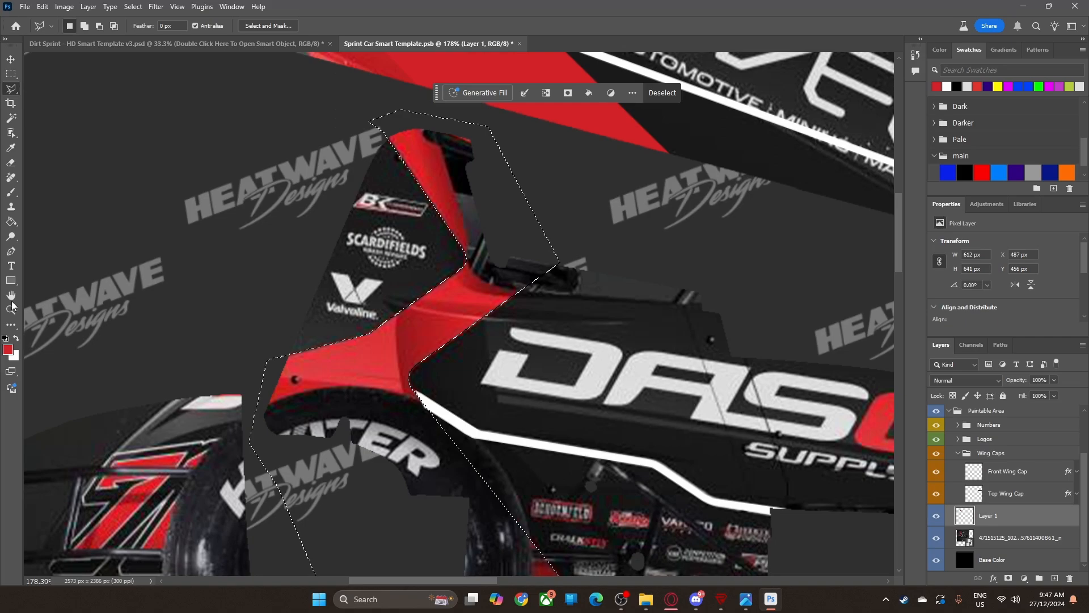
left_click(11, 221)
left_click(400, 355)
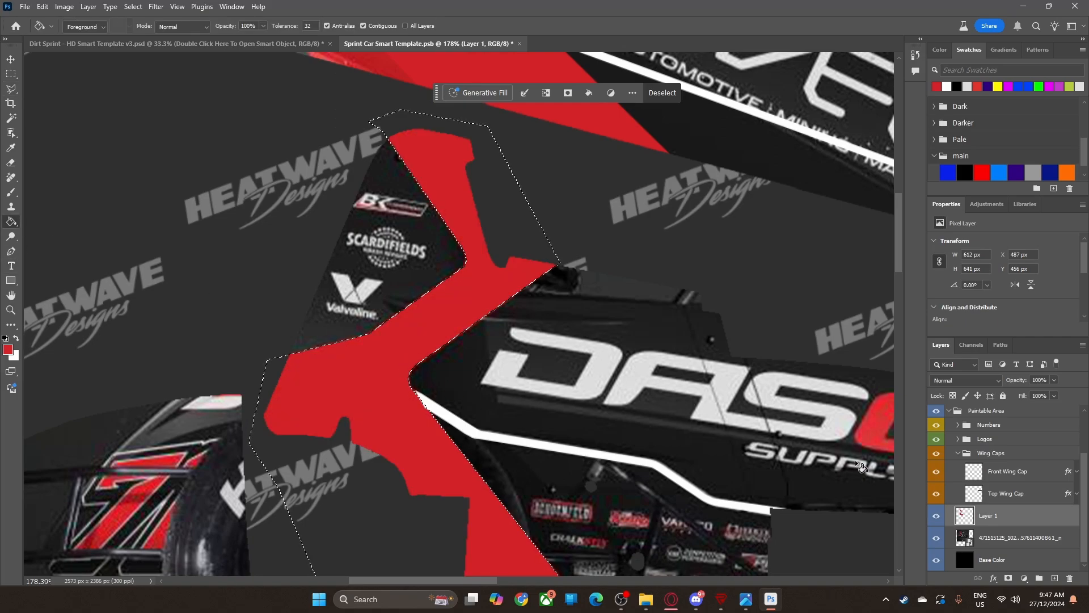
key("z")
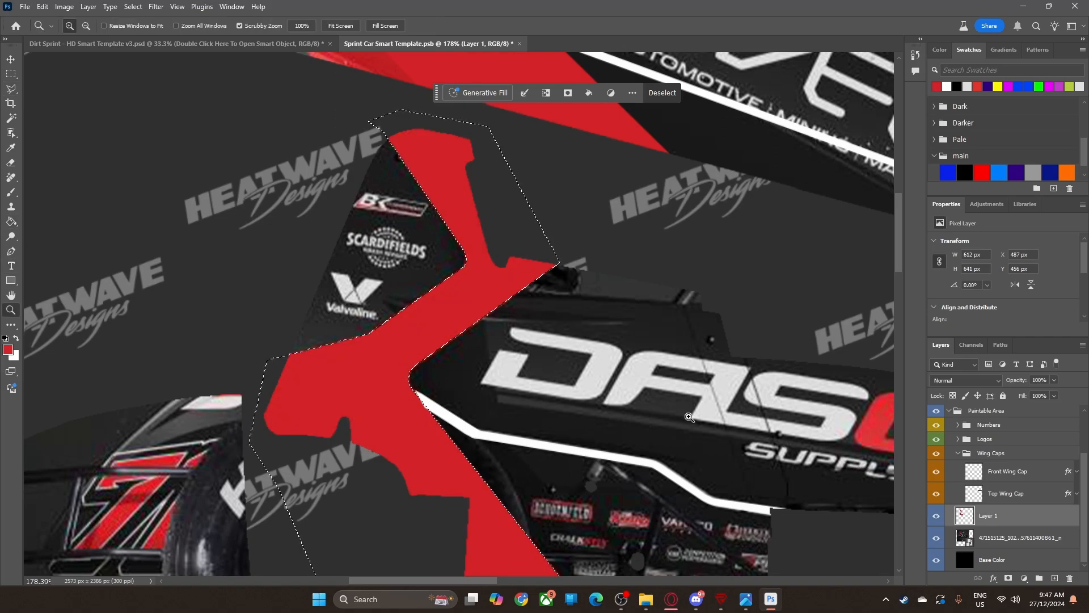
Step: Clear the selection, then rotate the reference photo layer to -8.88° and align it so its DGR wing artwork covers the front wing panel
left_click_drag(690, 422, 655, 416)
scroll(598, 502, "down", 2)
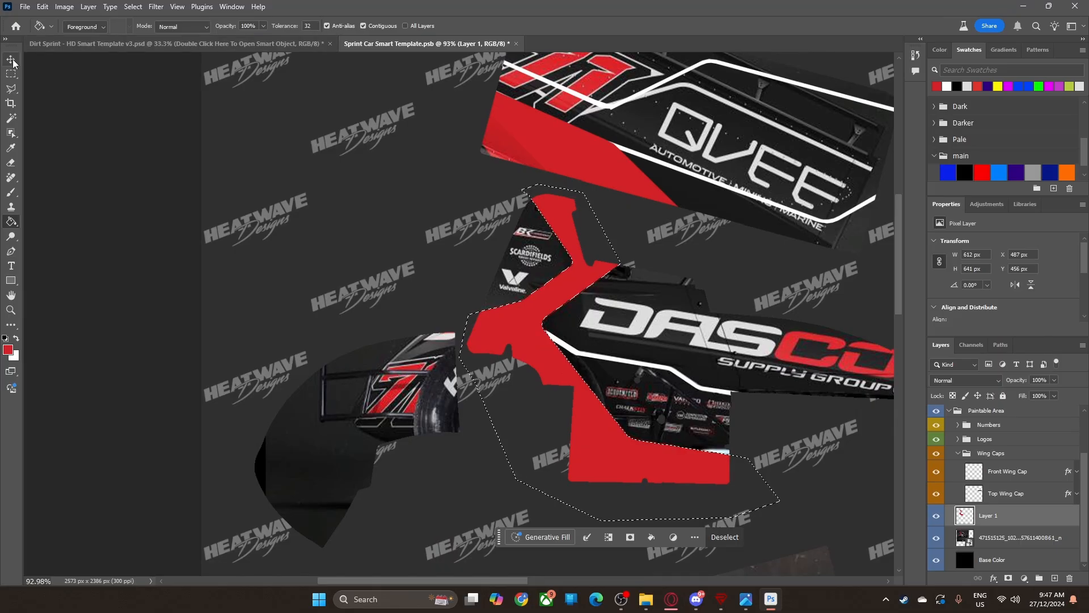
key("v")
left_click(1010, 542)
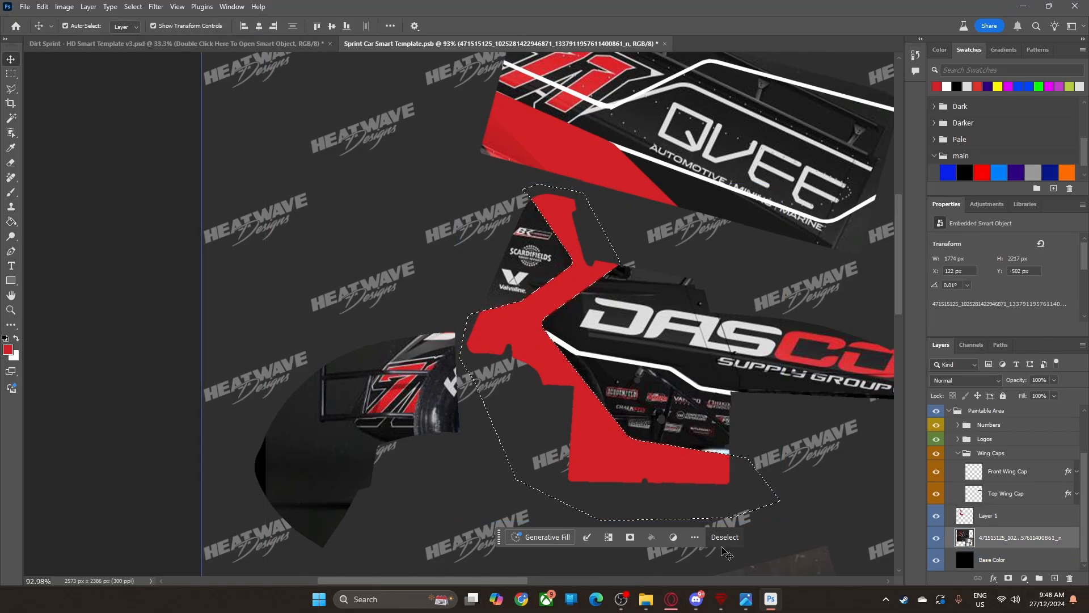
key("ctrl+d")
left_click_drag(491, 580, 582, 581)
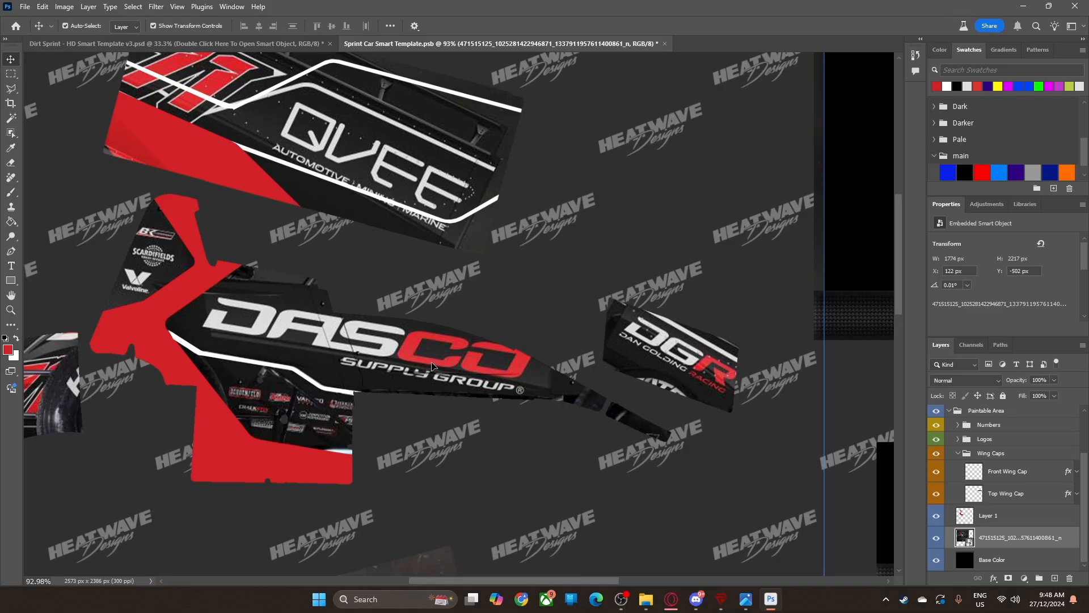
left_click_drag(428, 372, 417, 367)
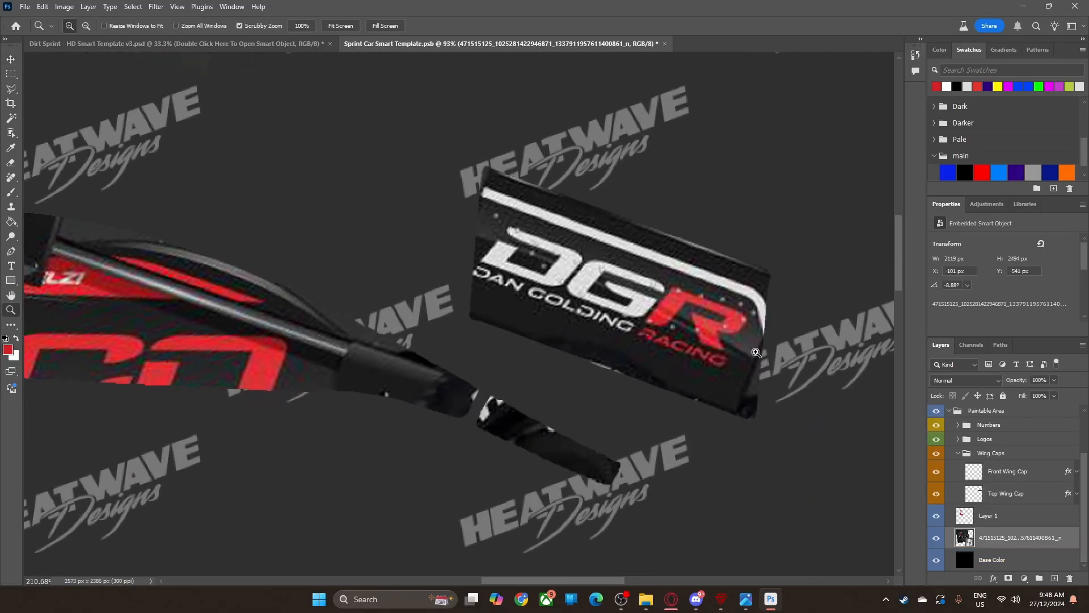
Step: On Layer 1, trace the white stripe of the front wing panel with the Polygonal Lasso, running past both panel edges
left_click_drag(753, 353, 763, 357)
scroll(788, 387, "up", 1)
left_click(1031, 515)
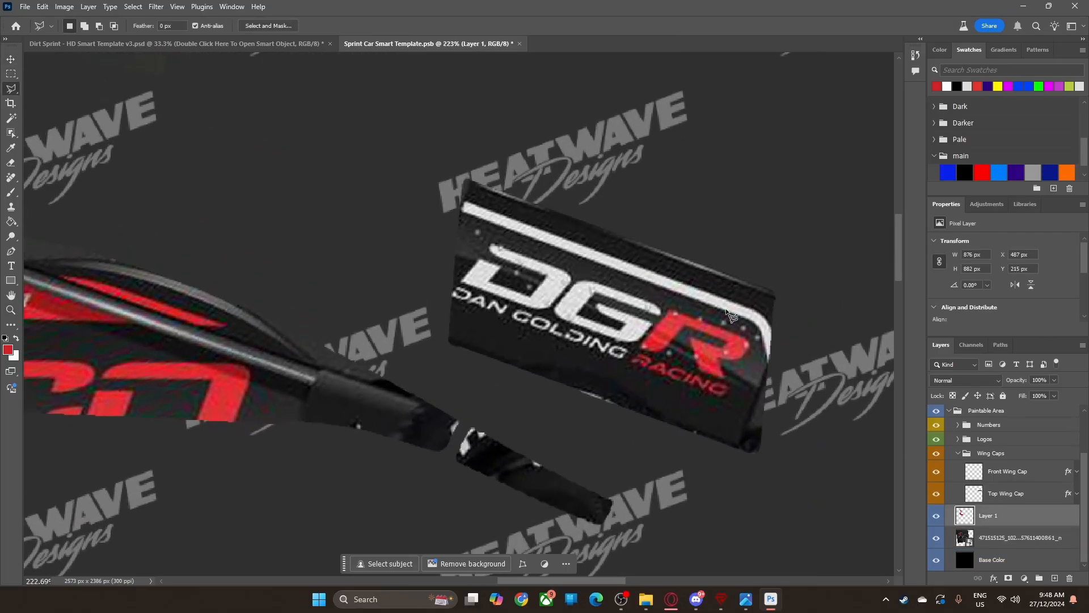
left_click(769, 367)
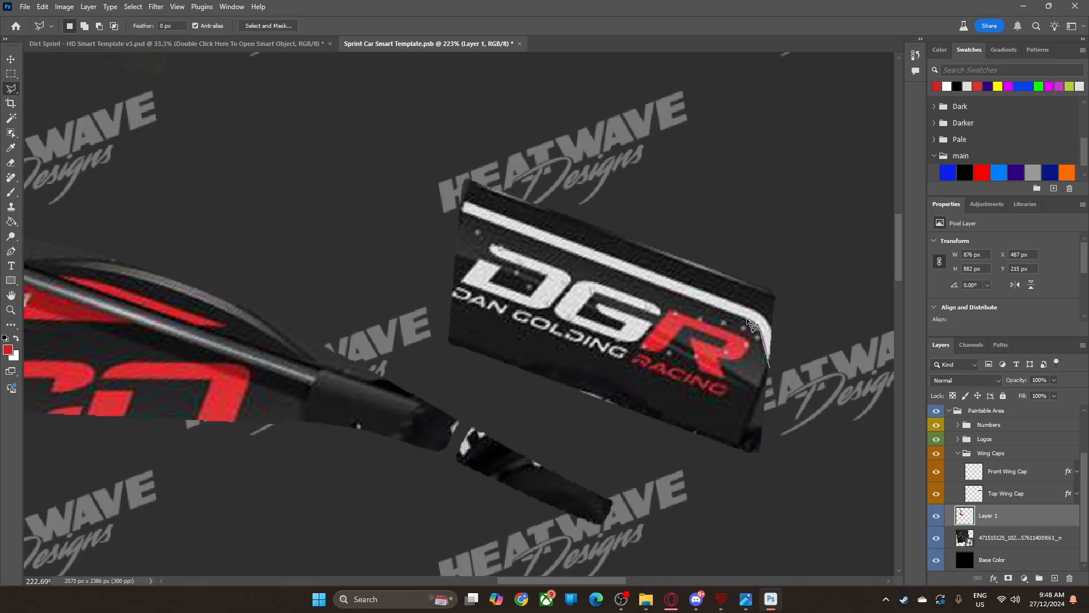
left_click(746, 319)
left_click(441, 194)
double_click(772, 366)
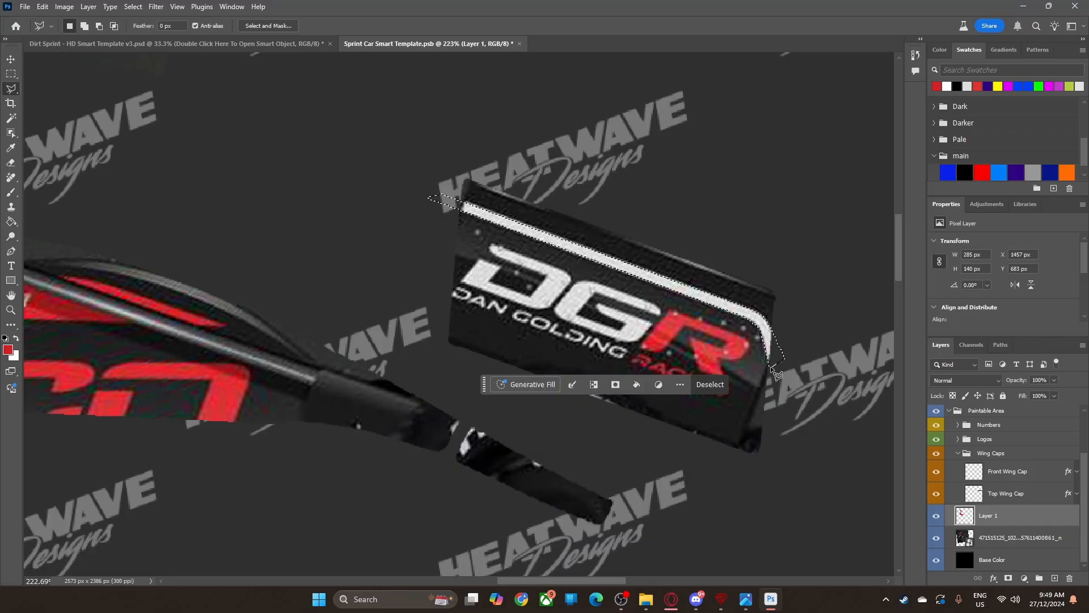
Step: Swap the foreground colour to white, fill the front wing stripe with the Paint Bucket and clear the selection
left_click(11, 221)
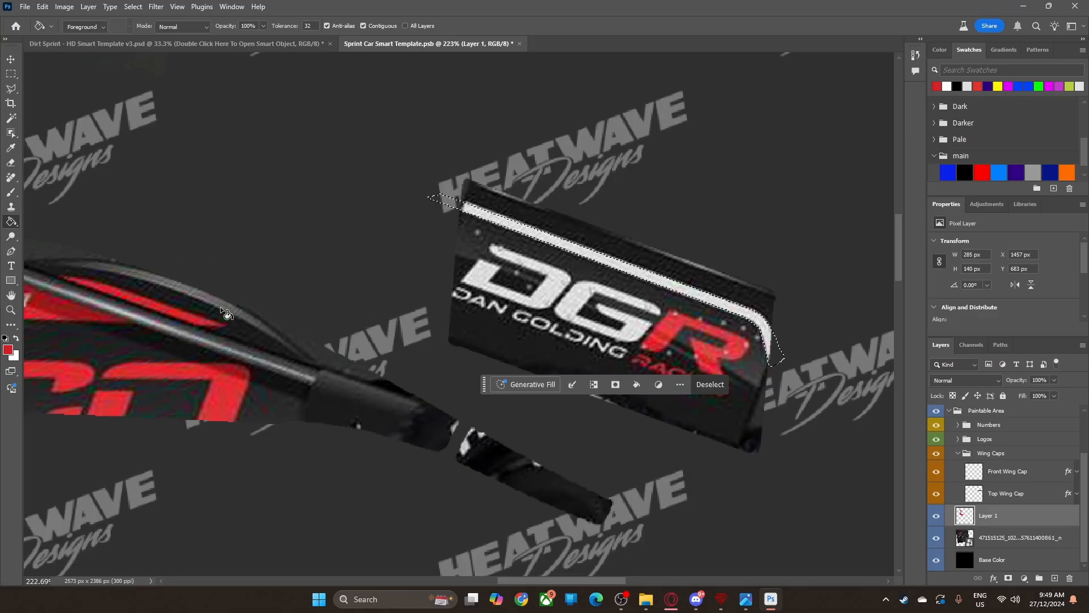
key("x")
left_click(578, 258)
left_click(709, 384)
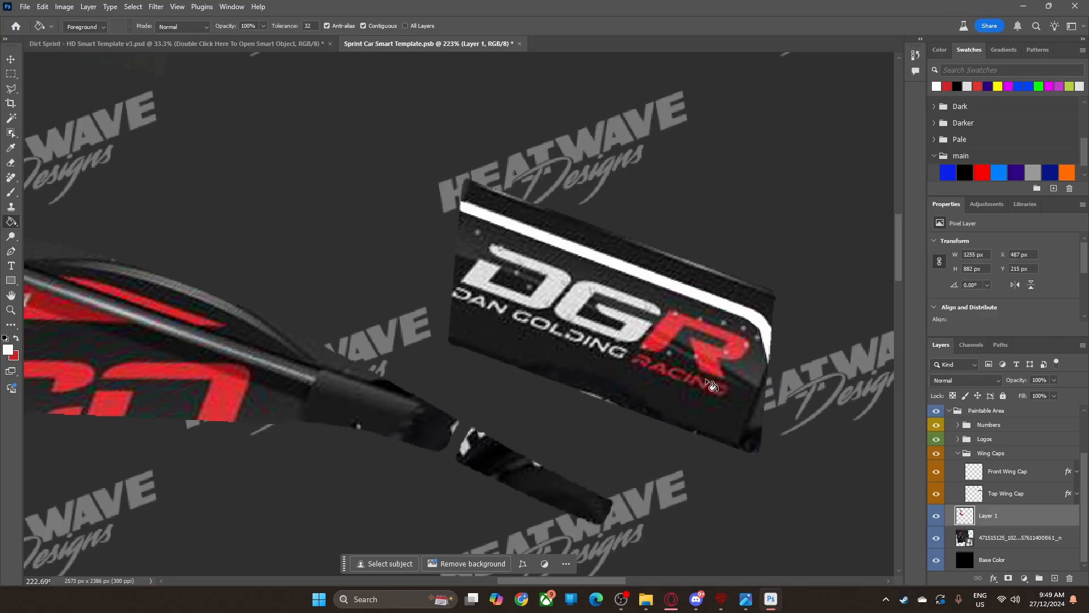
Step: Move the reference photo across the tail, body and wing panels for comparison and delete its layer
left_click(11, 60)
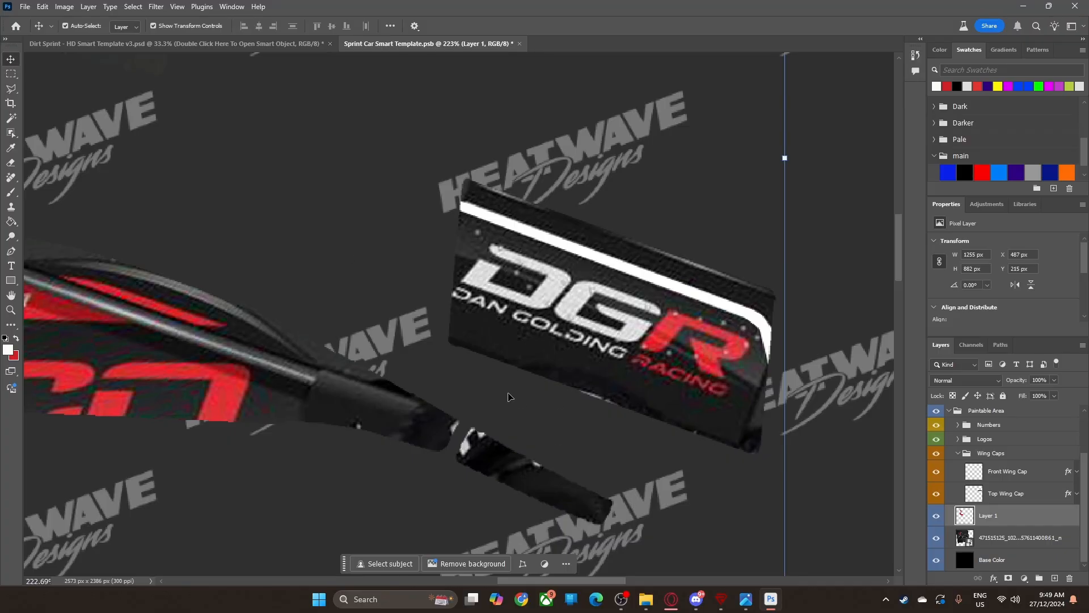
key("z")
left_click_drag(478, 386, 390, 389)
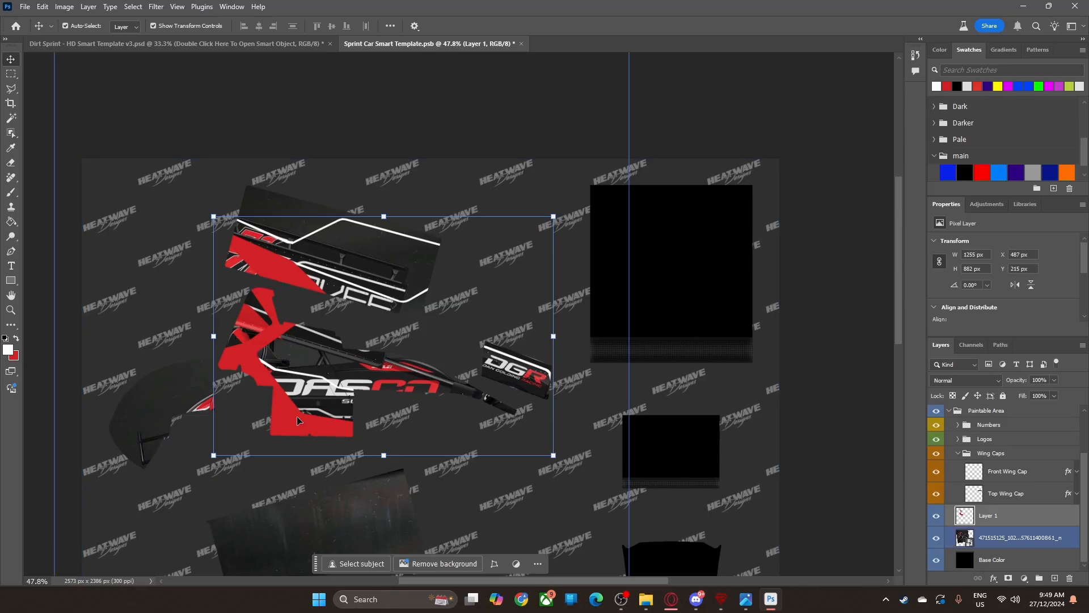
scroll(511, 384, "down", 5)
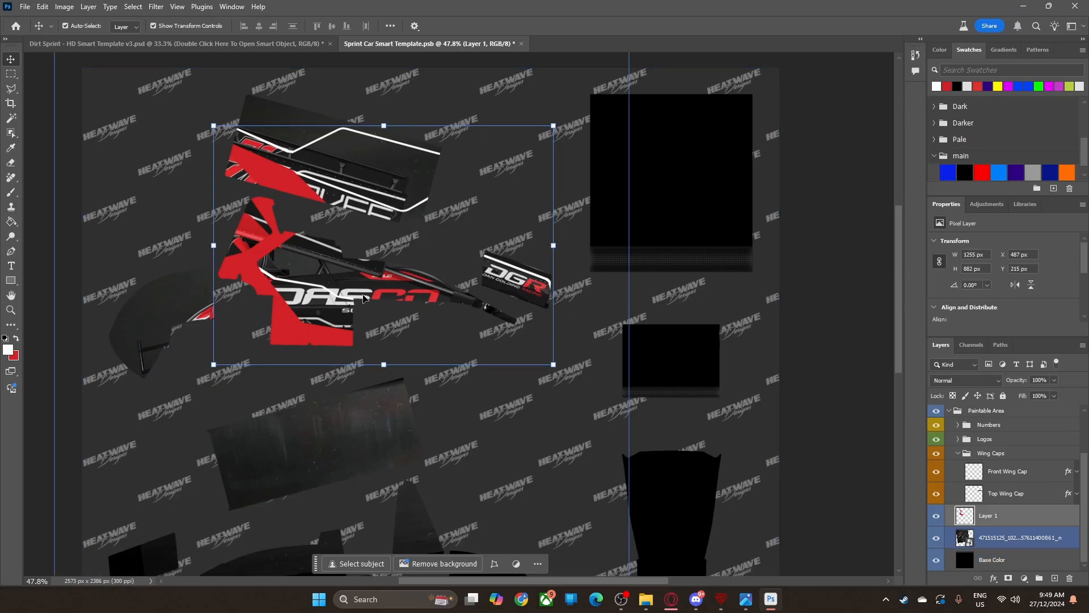
left_click(1029, 546)
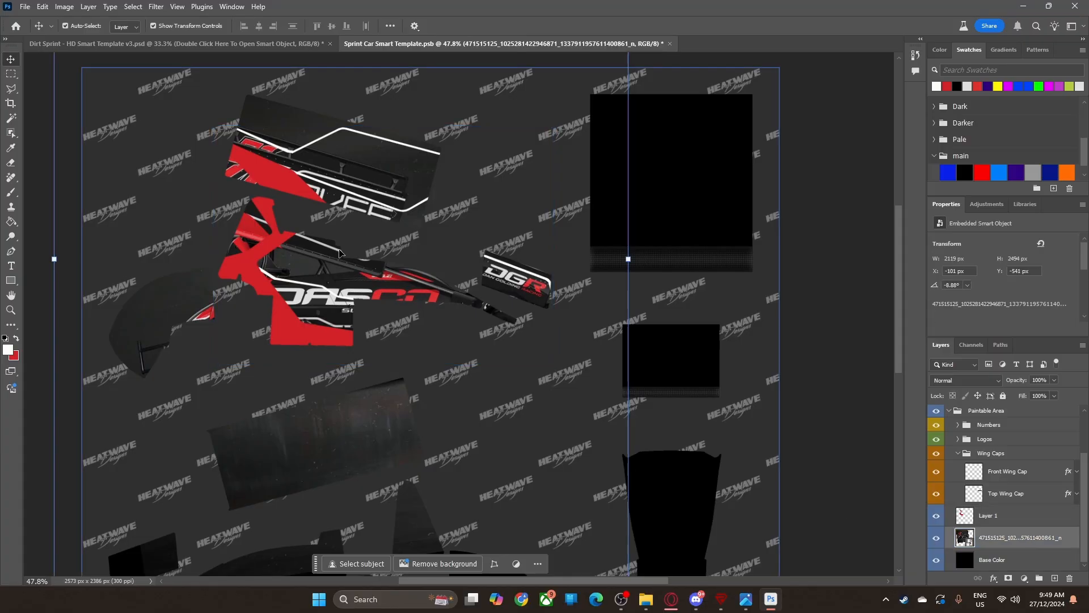
left_click_drag(374, 286, 336, 272)
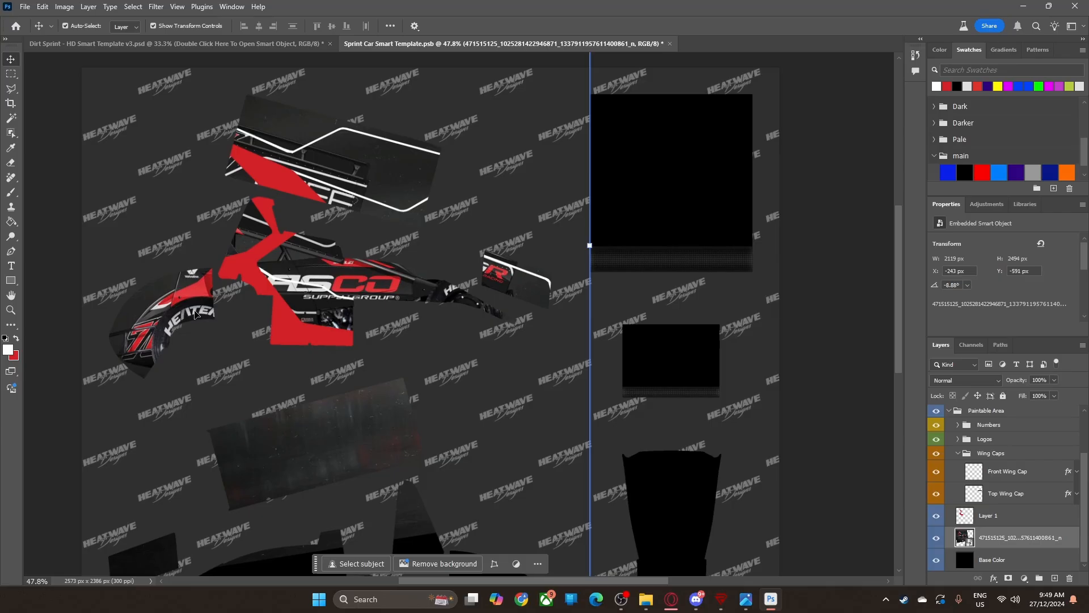
left_click_drag(352, 287, 408, 280)
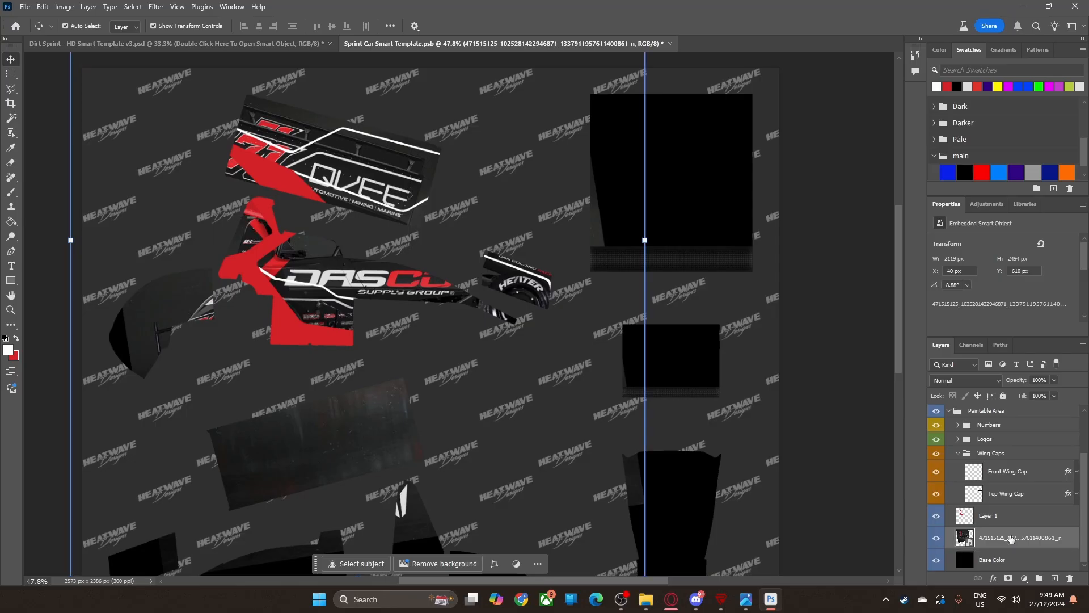
key("Delete")
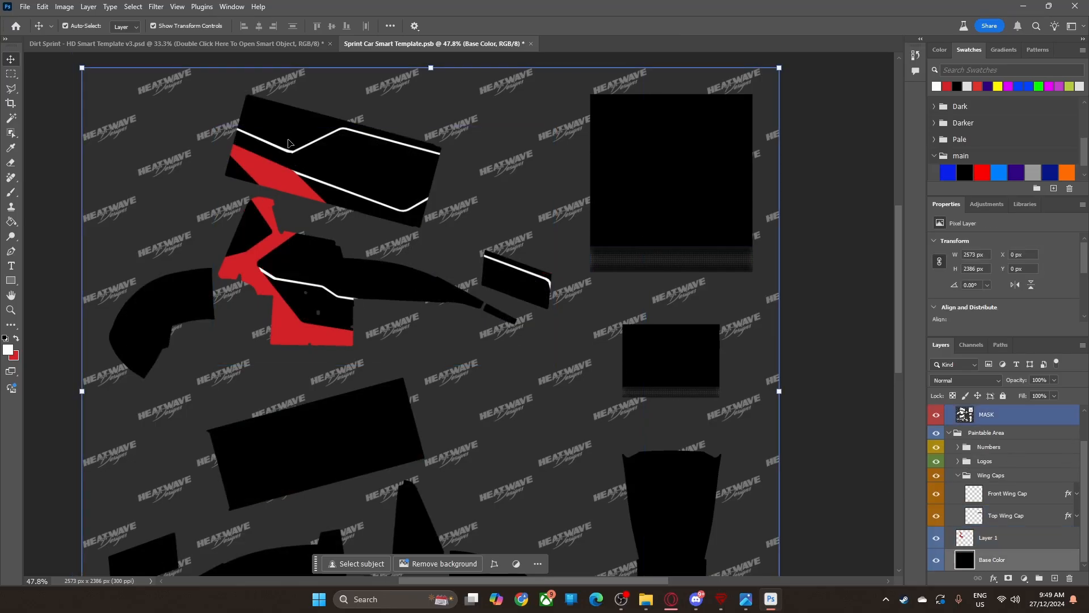
left_click(312, 206)
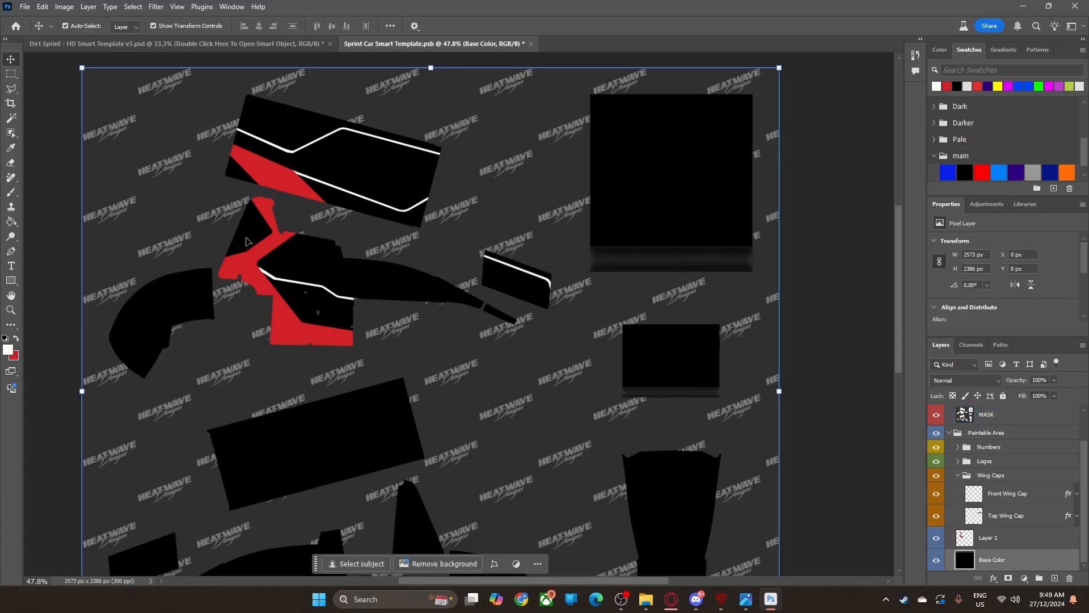
Step: Try refilling the red wing and body shapes on Layer 1 with the bright red swatch from the main group
left_click(984, 170)
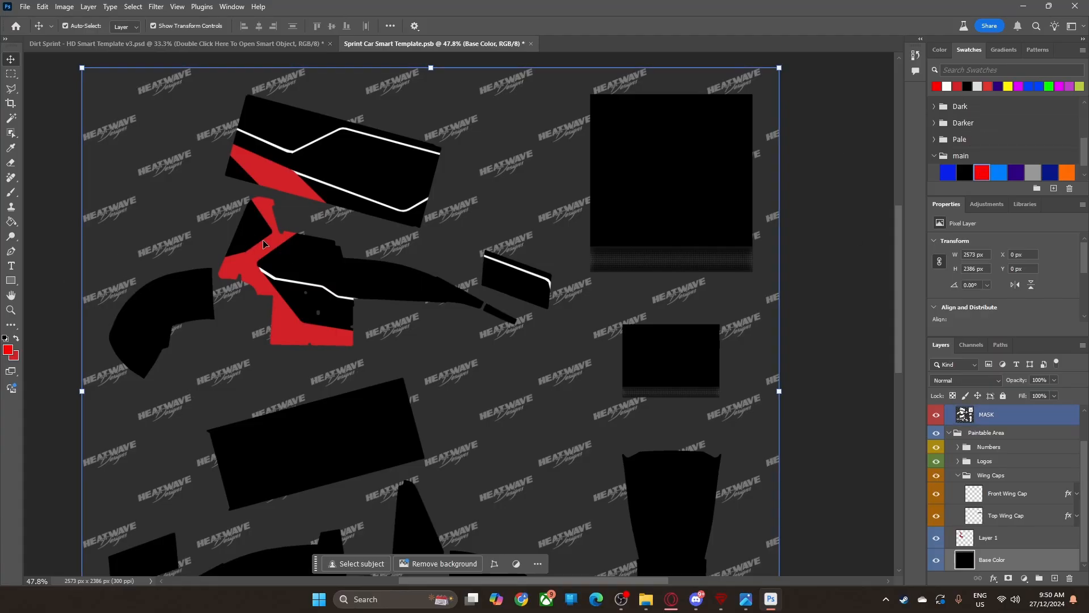
left_click(11, 221)
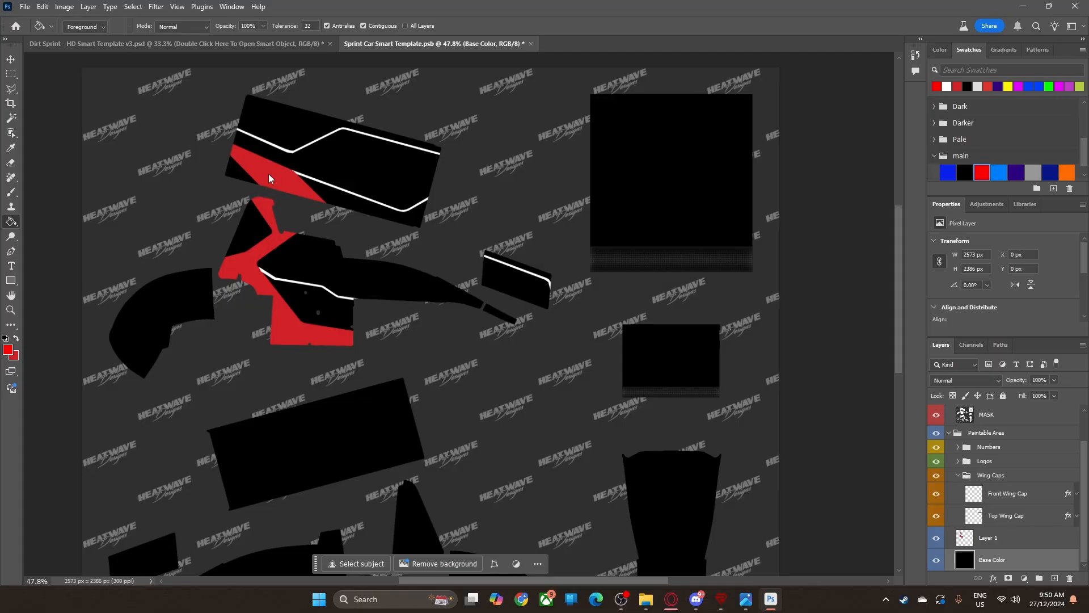
left_click(268, 174)
key("ctrl+z")
left_click(1009, 539)
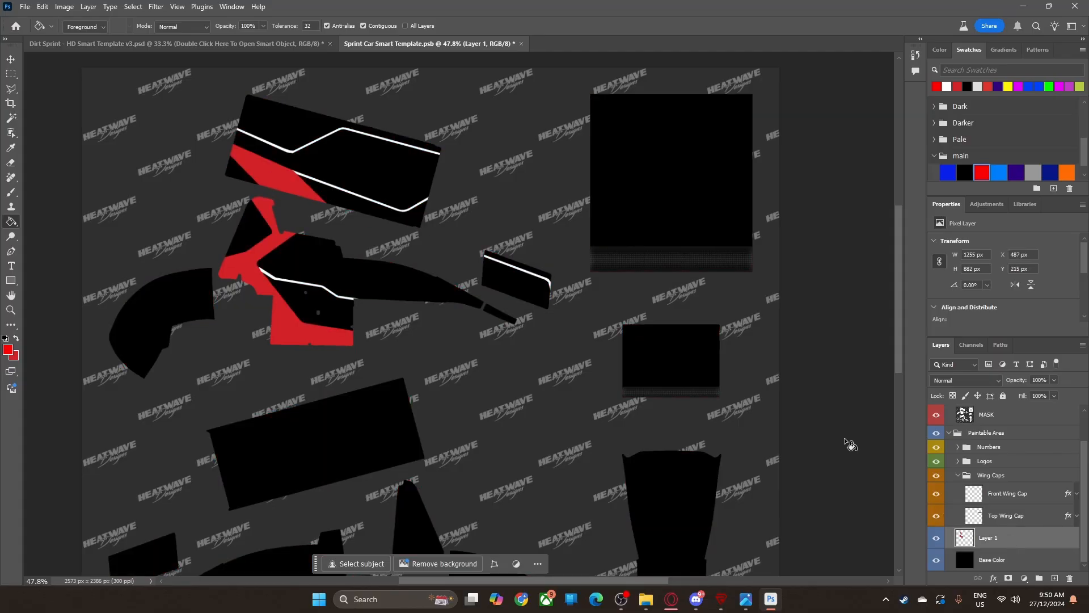
left_click(958, 475)
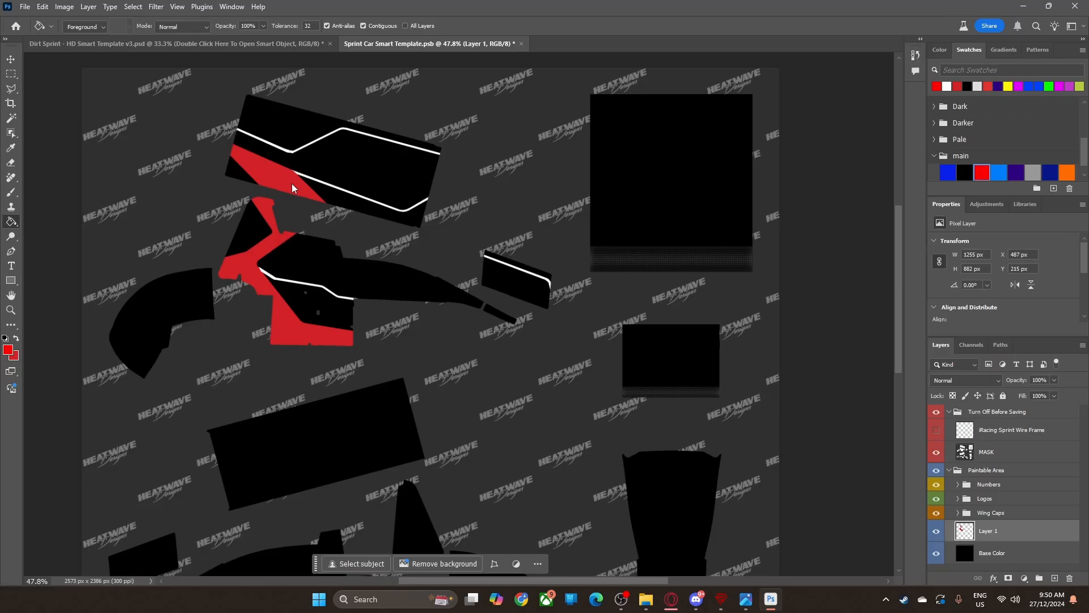
left_click(266, 243)
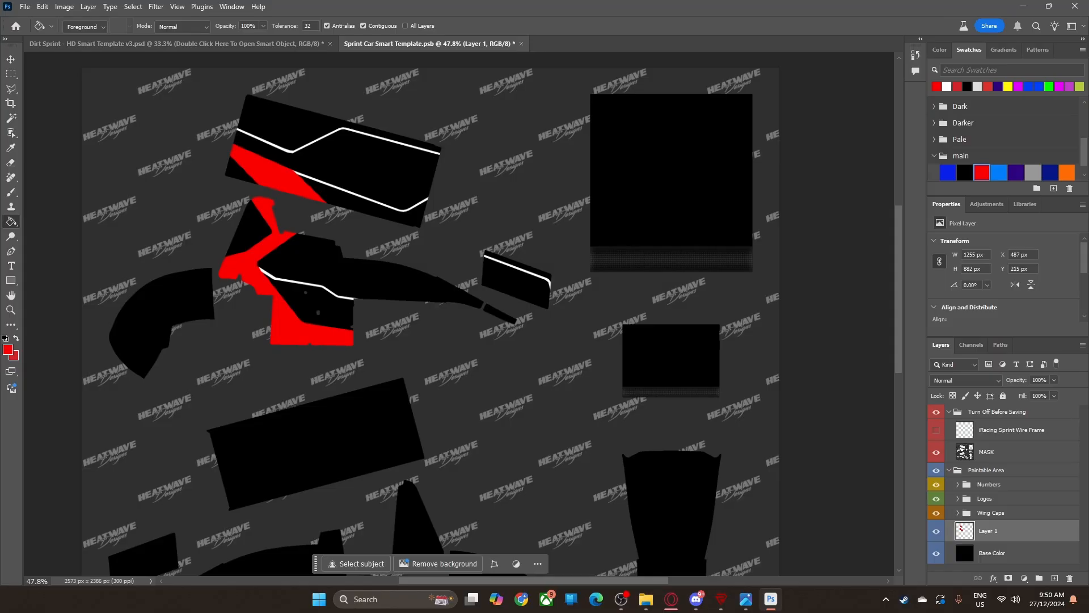
Step: Examine the red areas of the wing and body in the side-view reference photo and close the photo
left_click_drag(1088, 60, 871, 144)
scroll(669, 255, "up", 3)
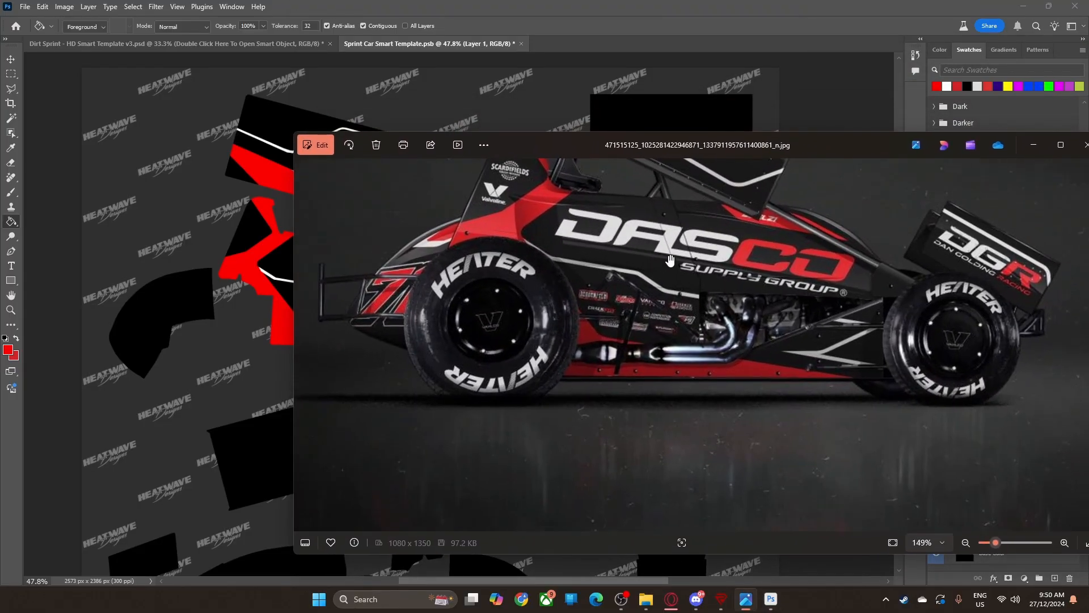
left_click_drag(616, 290, 678, 460)
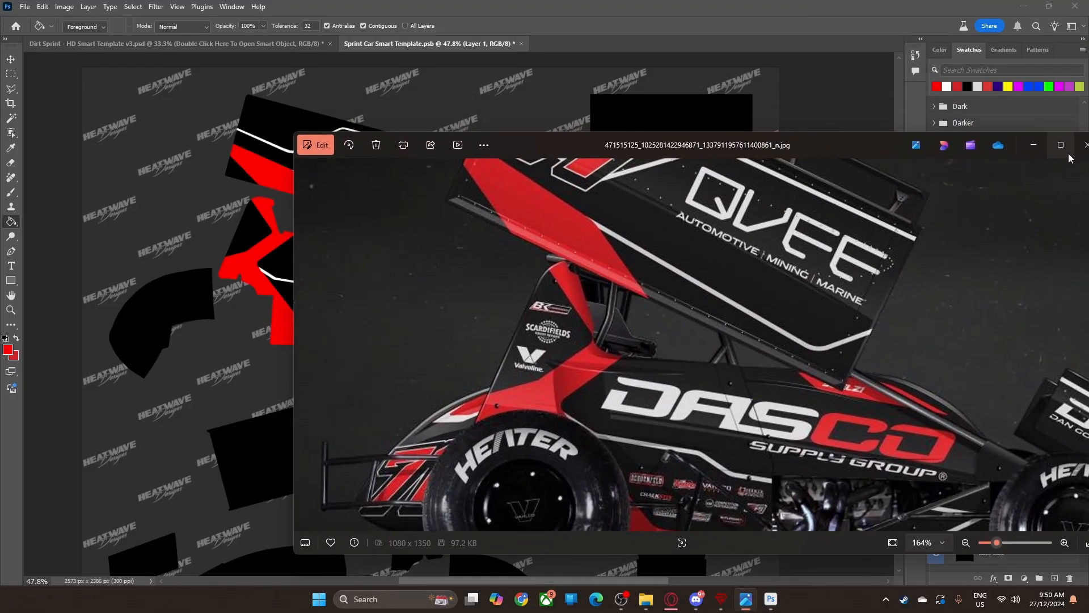
left_click(1084, 146)
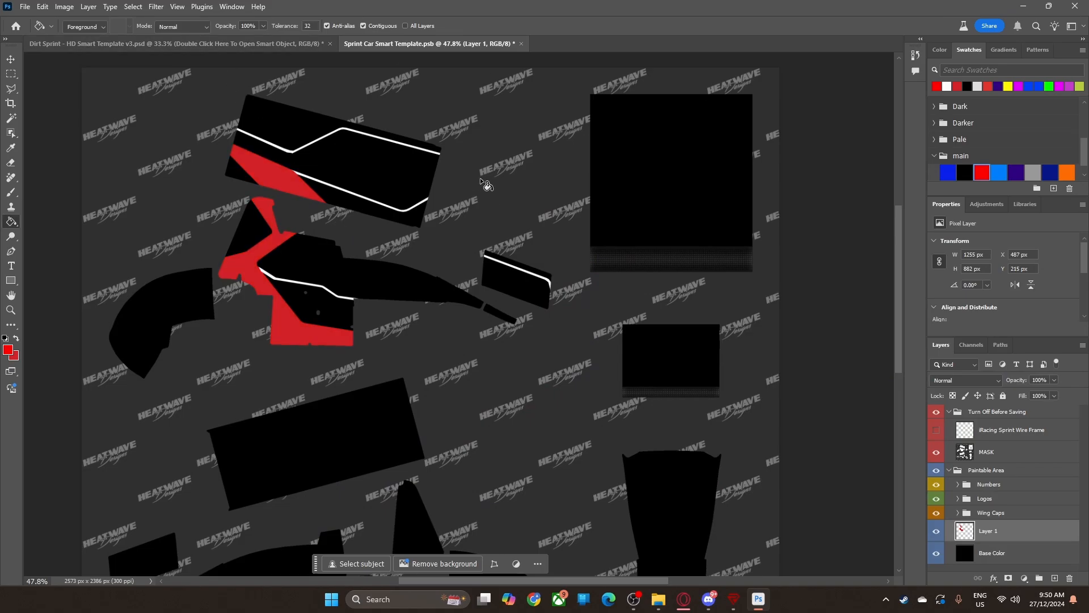
Step: Choose a slightly darker red as the foreground colour, refill the red wing and body shapes on Layer 1, and deselect all layers
left_click(940, 49)
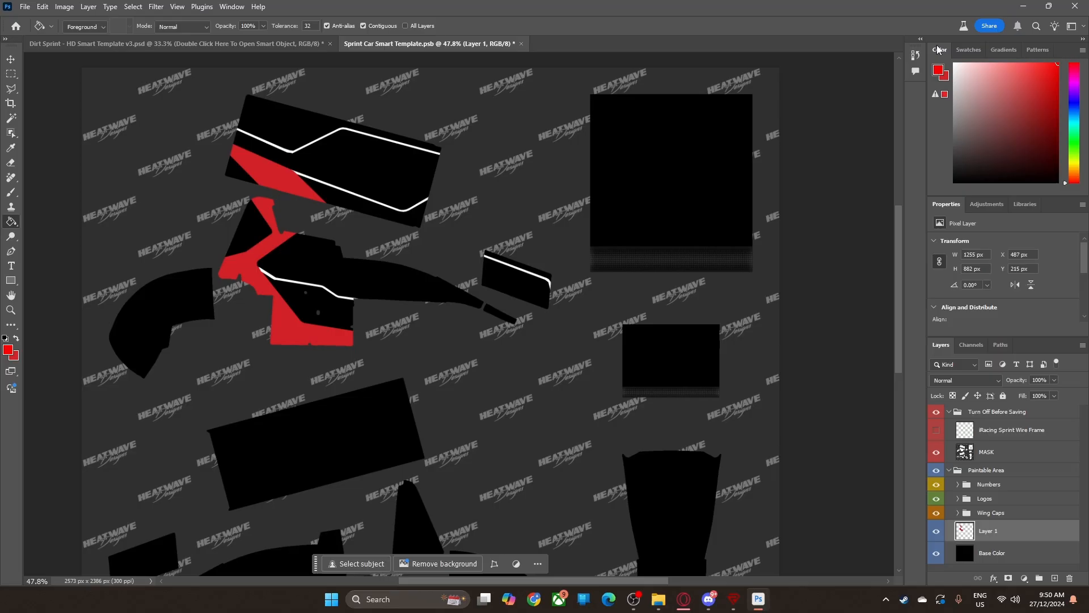
left_click(1057, 65)
left_click_drag(1061, 67, 1066, 74)
left_click(290, 185)
left_click(271, 246)
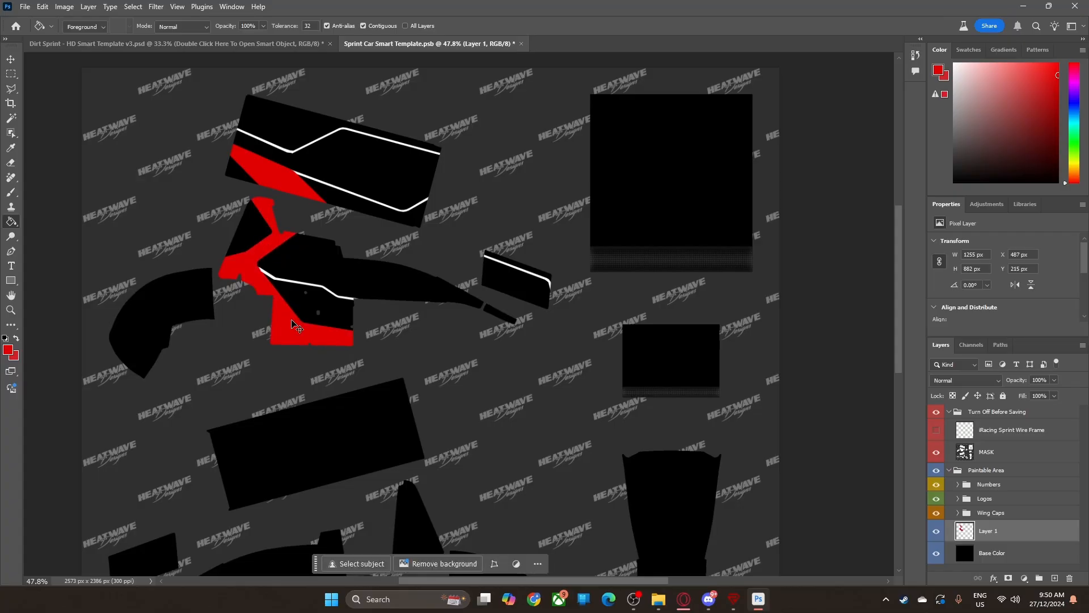
left_click(1052, 83)
left_click(12, 60)
left_click(627, 219)
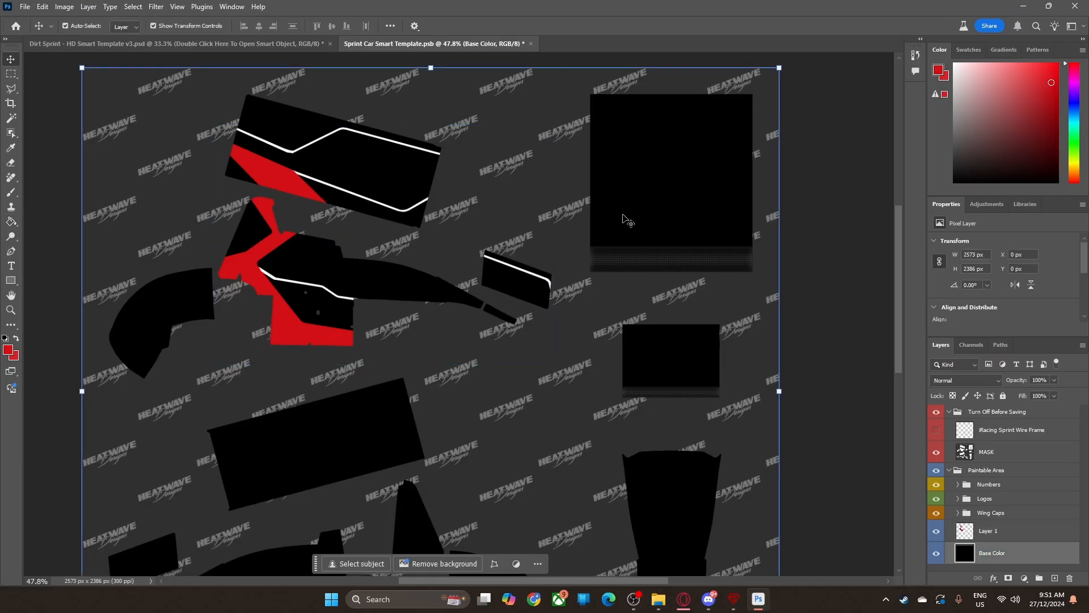
left_click(836, 266)
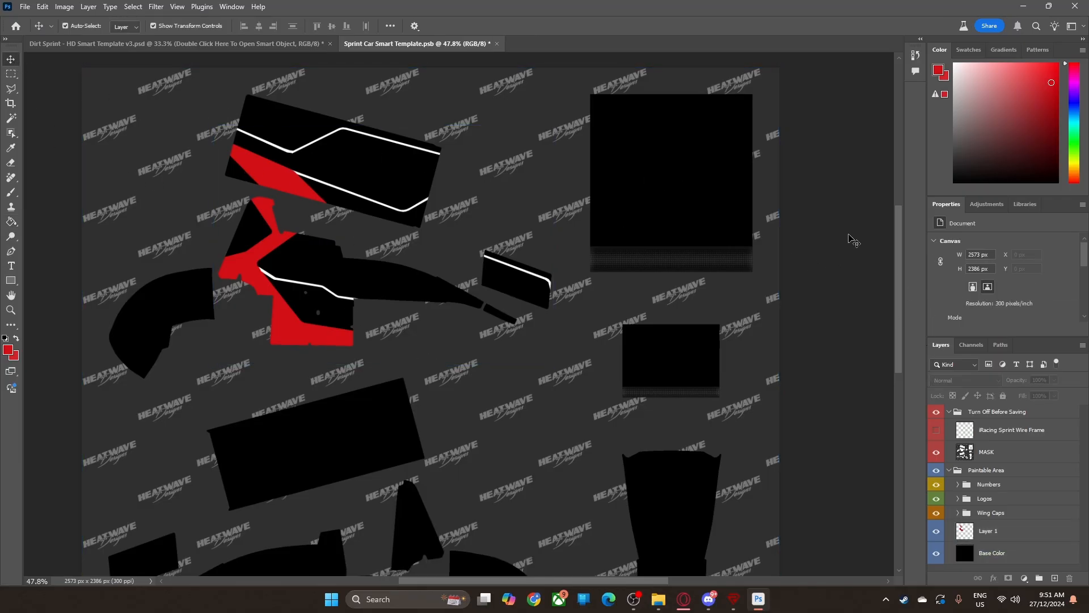
Step: Open the pit photo P1320540.JPG, zoom in on the tank graphics around the number 71, and move the photo window off the template
left_click(213, 280)
left_click(658, 598)
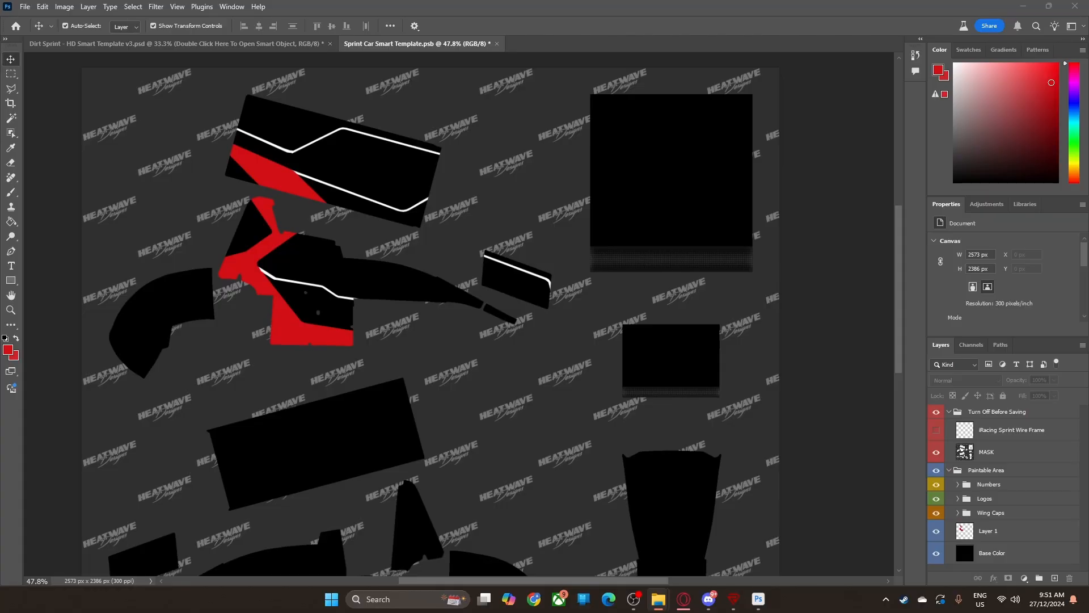
key("super+d")
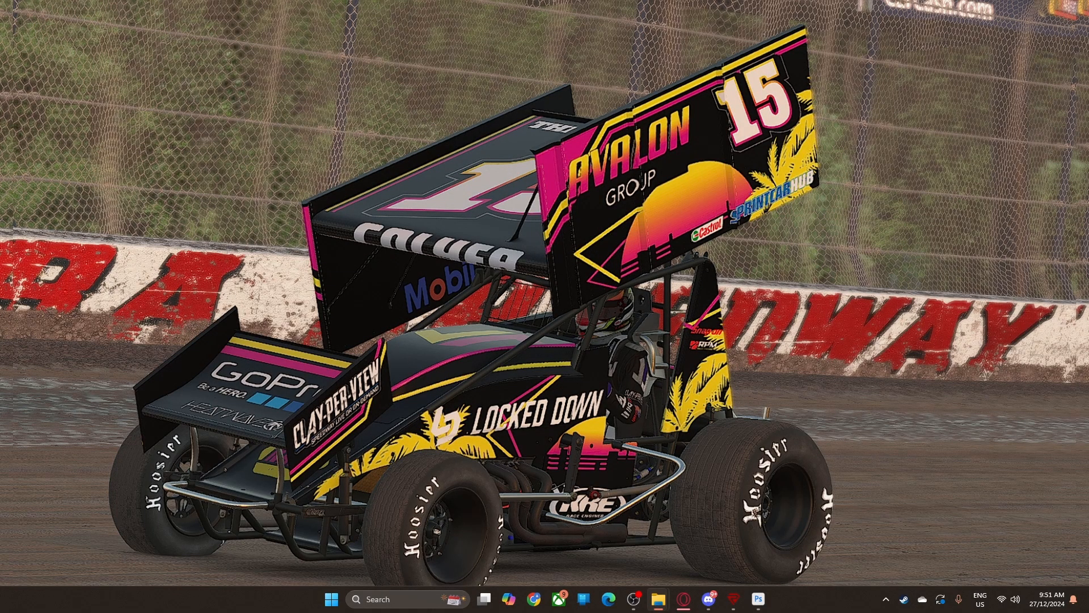
key("super+d")
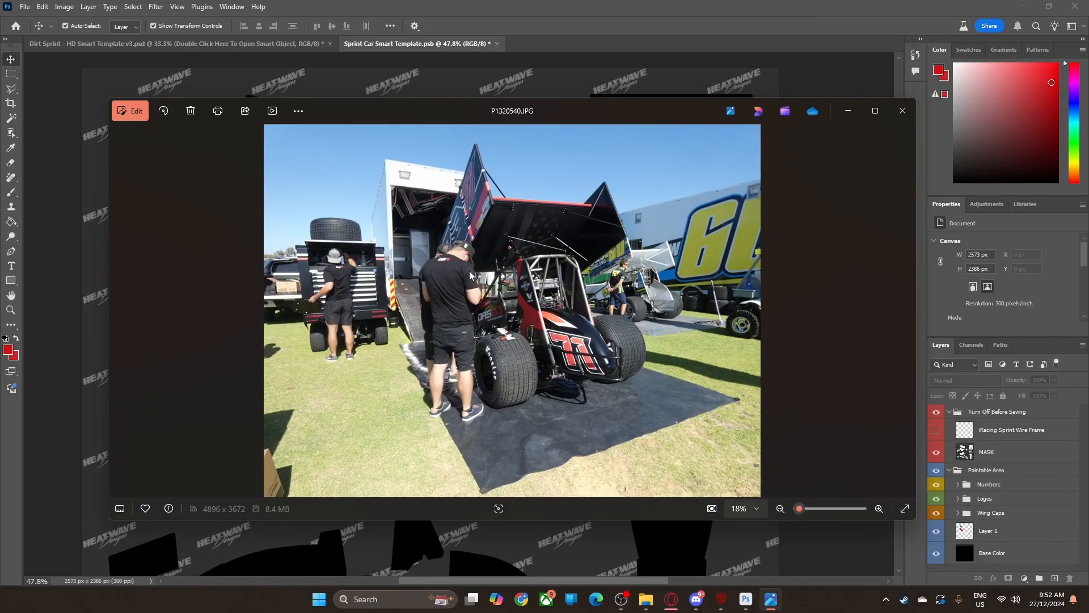
scroll(627, 366, "up", 3)
scroll(596, 325, "up", 5)
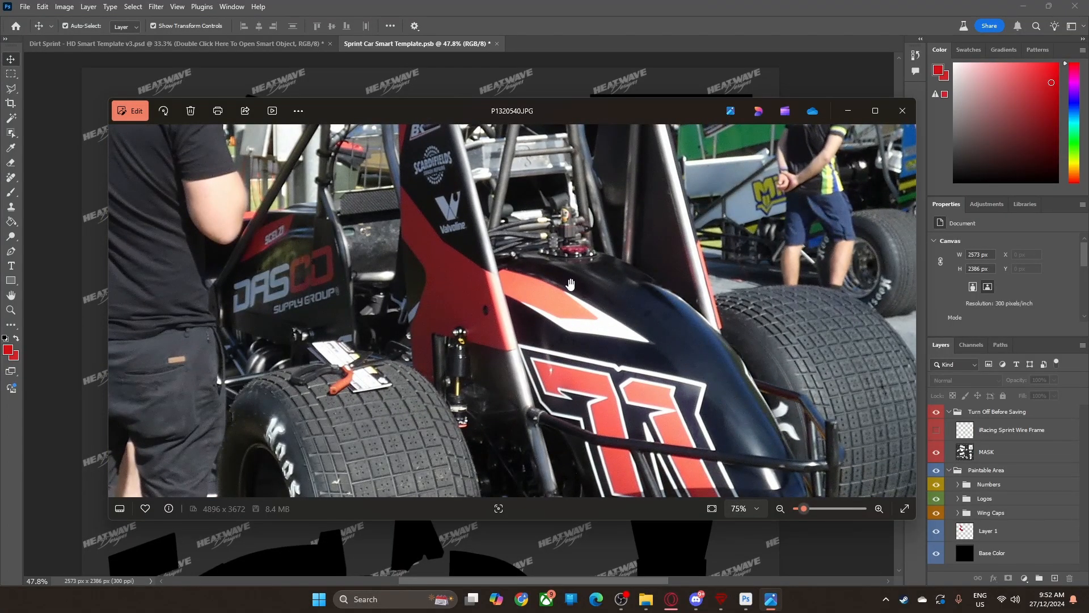
scroll(559, 307, "up", 2)
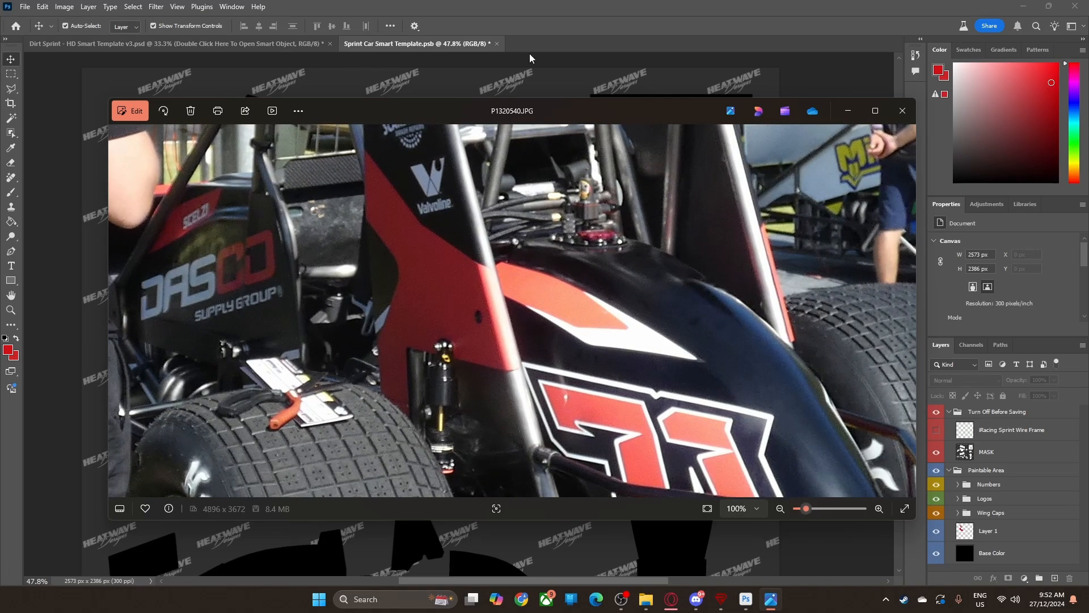
left_click_drag(574, 110, 1088, 94)
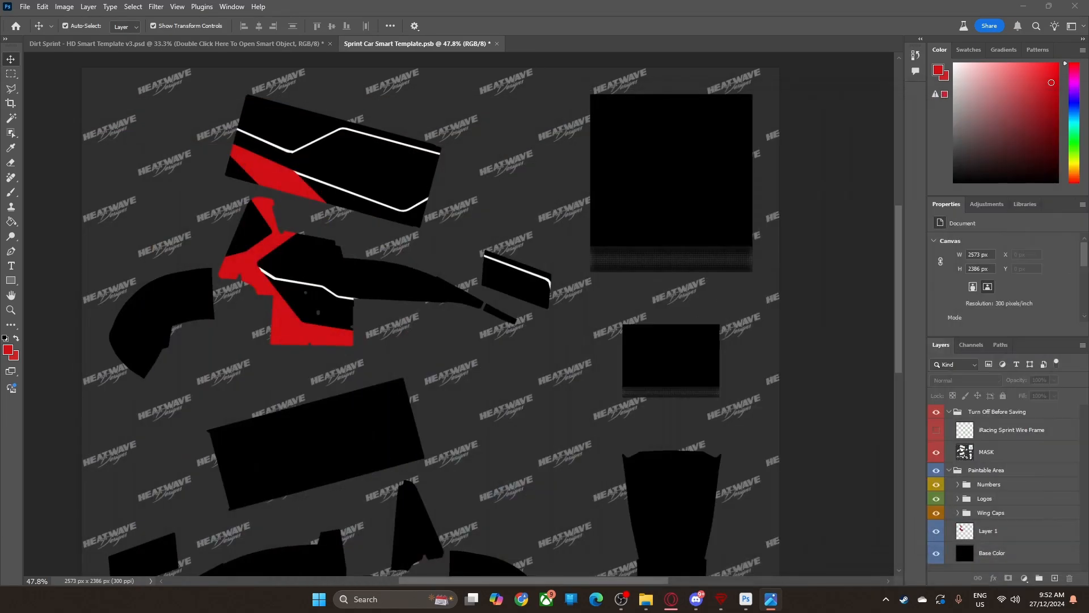
Step: Show the iRacing Sprint Wire Frame layer over the template as a guide for the curved tail panel
left_click(939, 433)
left_click(936, 432)
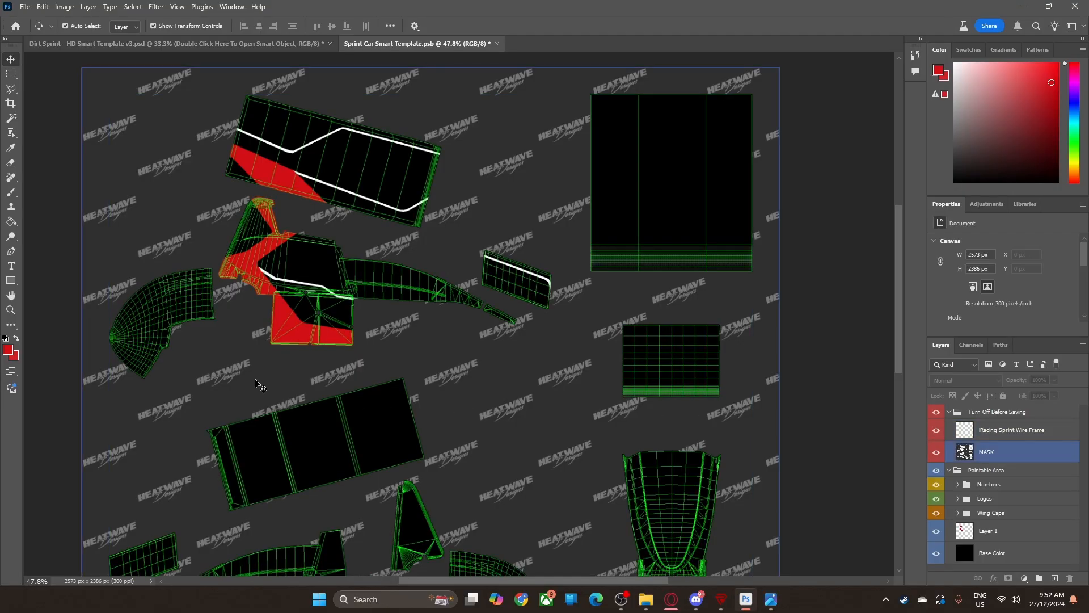
key("z")
left_click_drag(181, 272, 249, 283)
key("v")
left_click(440, 537)
left_click_drag(435, 582, 408, 576)
scroll(401, 497, "up", 2)
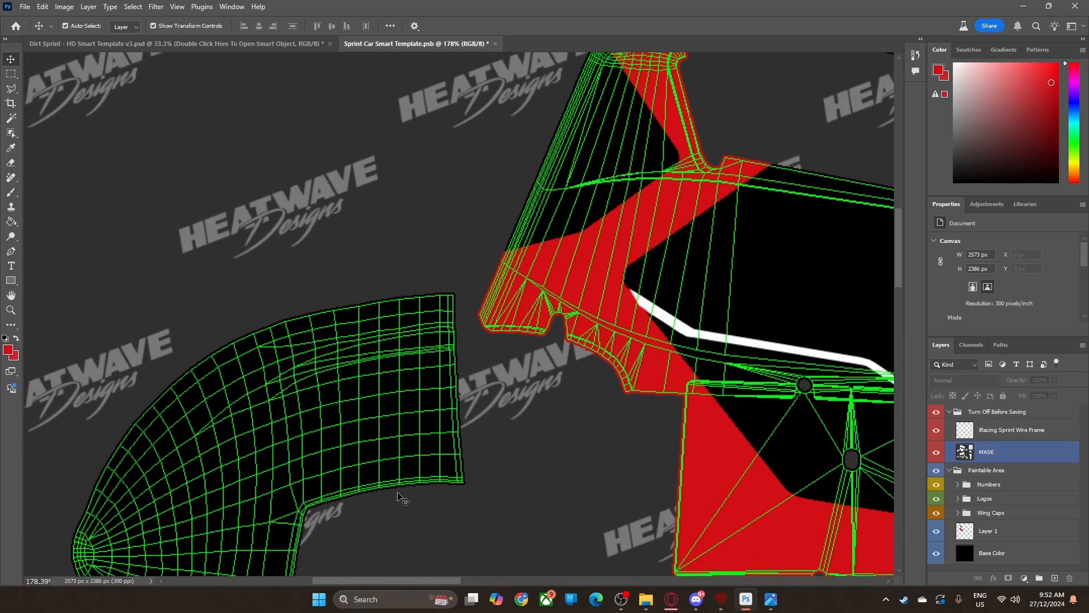
left_click(401, 400)
key("z")
left_click_drag(461, 352, 467, 351)
key("v")
left_click(473, 358)
scroll(495, 371, "up", 1)
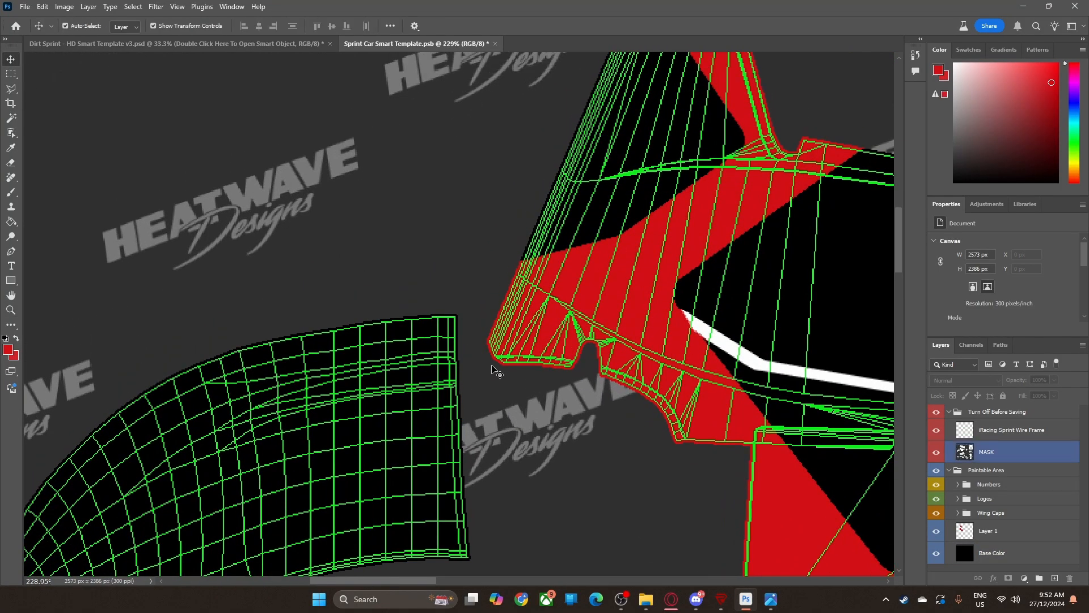
Step: Lasso a tapered band along the upper part of the curved tail panel, fill it red on Layer 1, and clear the selection
left_click(11, 89)
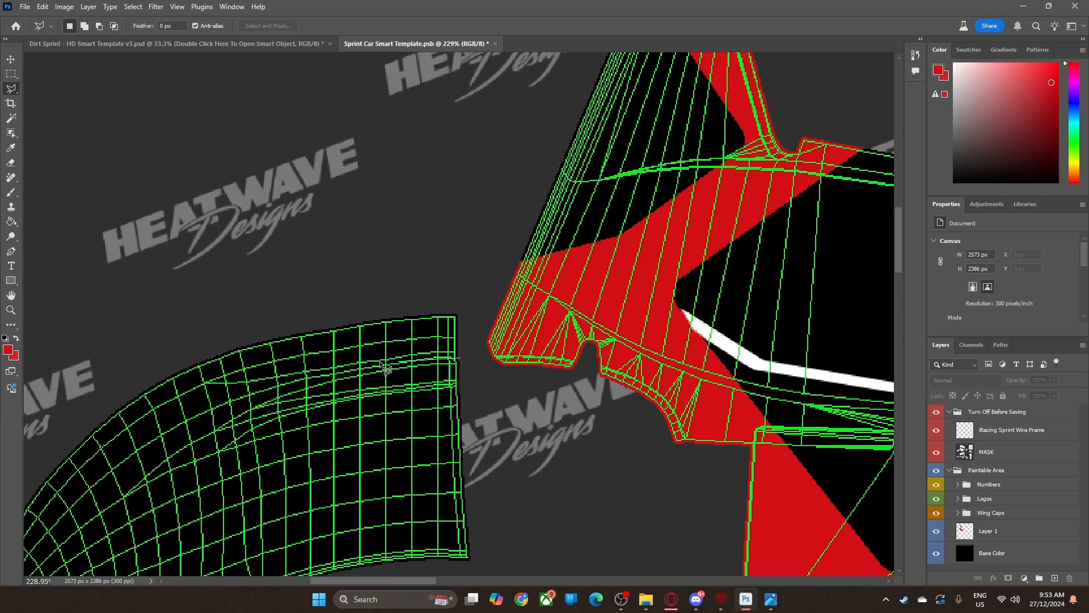
left_click(308, 377)
left_click(188, 437)
left_click(225, 451)
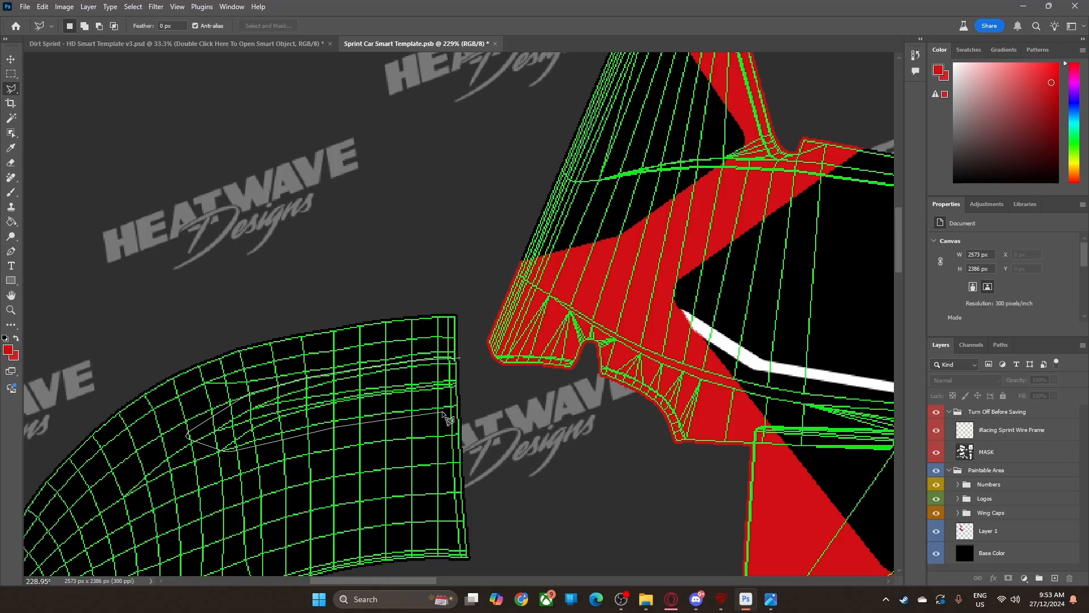
left_click(466, 413)
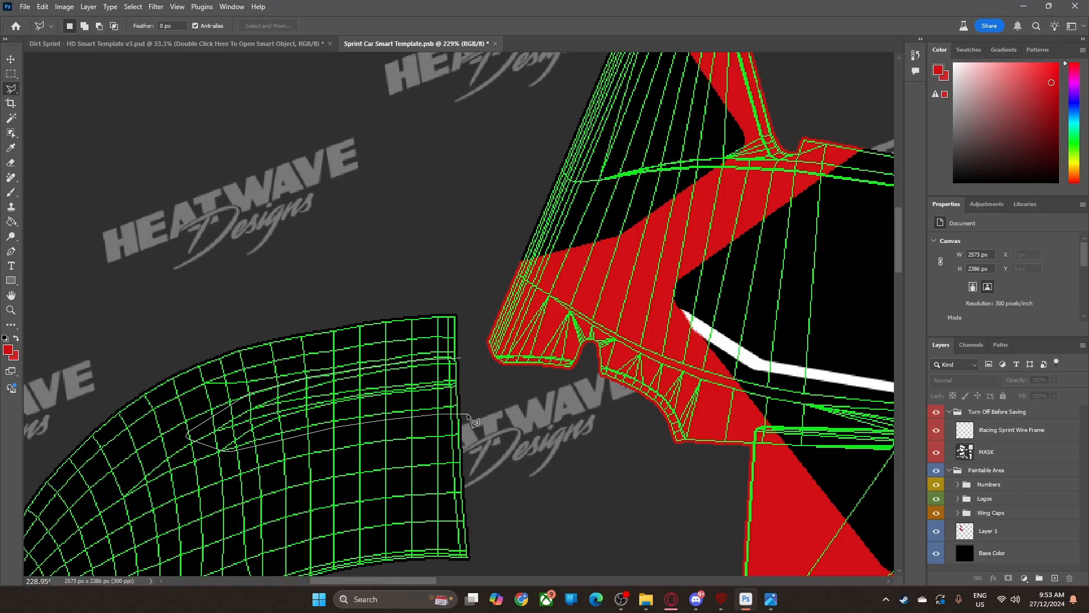
double_click(461, 362)
left_click(11, 222)
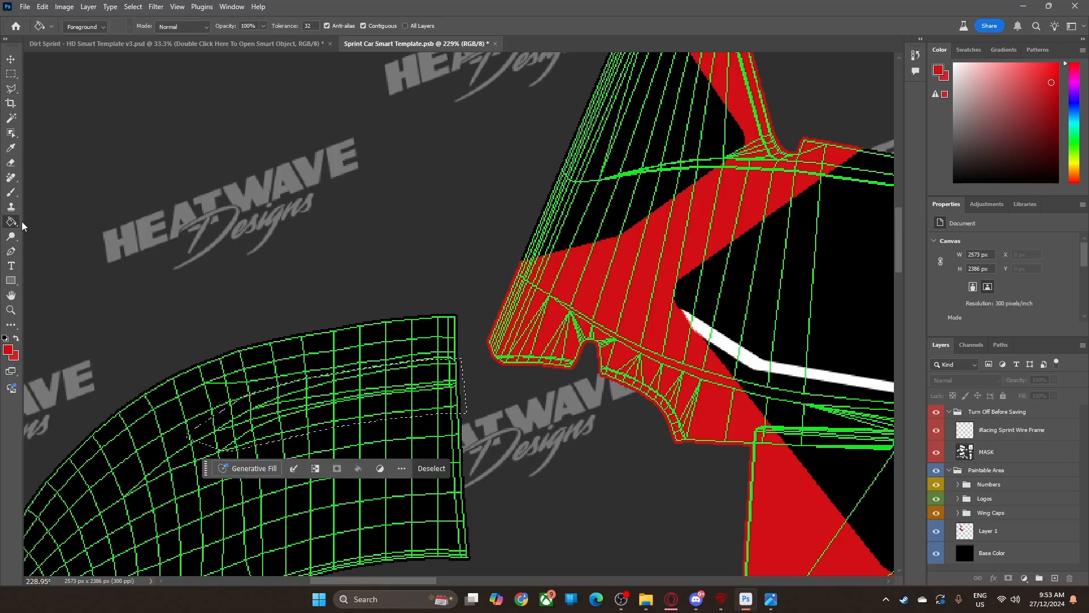
left_click(989, 532)
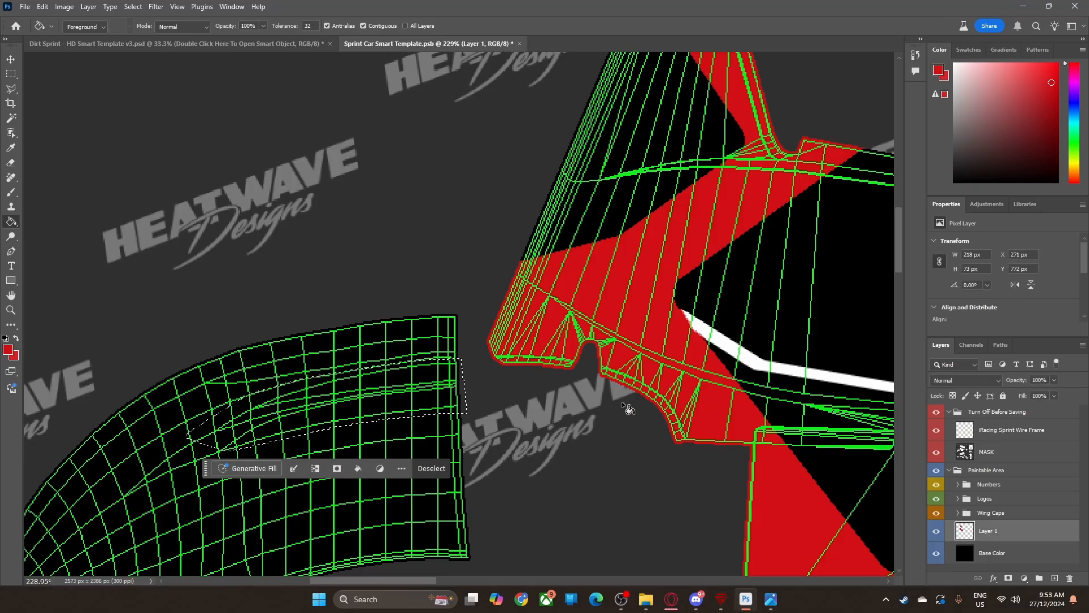
left_click(386, 408)
left_click(431, 468)
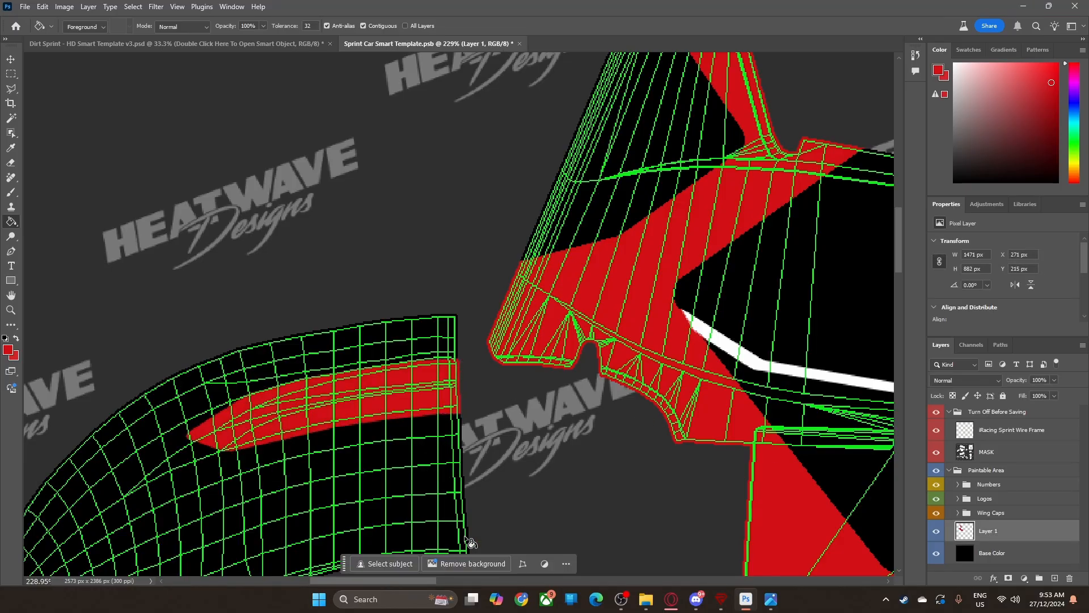
Step: Lasso a pointed outline around the red band's tapered end, fill it white on Layer 1, and clear the selection
left_click_drag(413, 581, 380, 582)
scroll(462, 411, "down", 3)
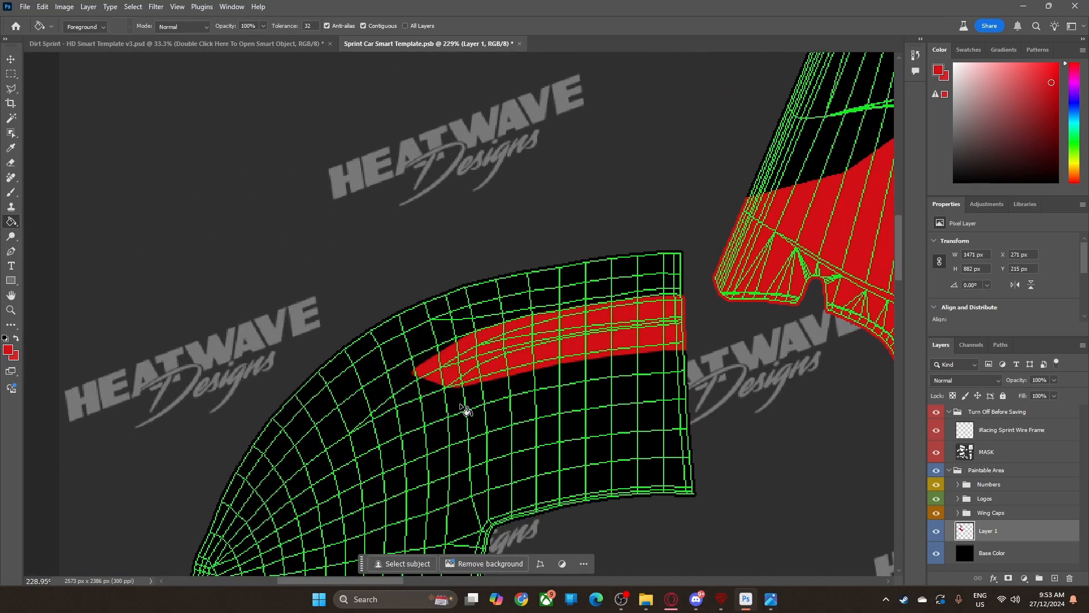
left_click(11, 88)
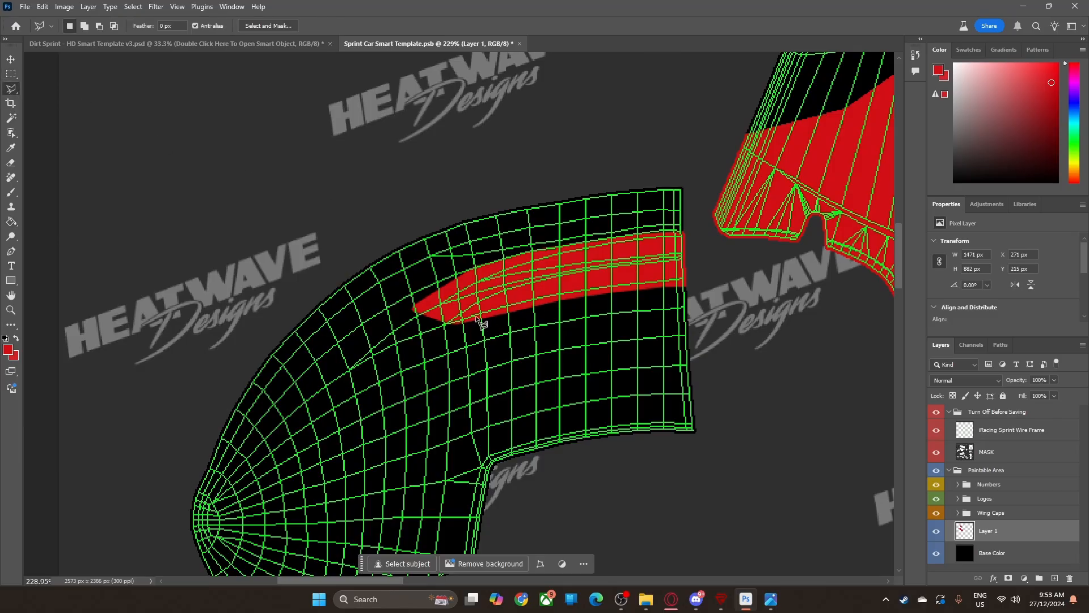
left_click(509, 314)
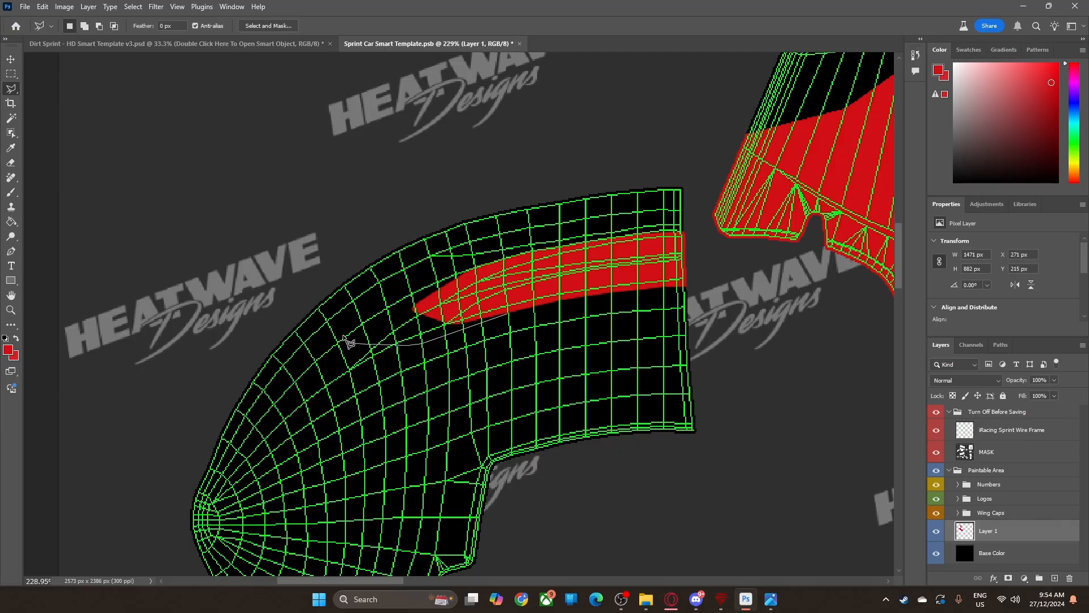
mouse_move(363, 335)
left_mouse_down()
mouse_move(505, 284)
mouse_move(413, 294)
mouse_move(503, 262)
left_mouse_up()
left_click_drag(517, 304, 514, 317)
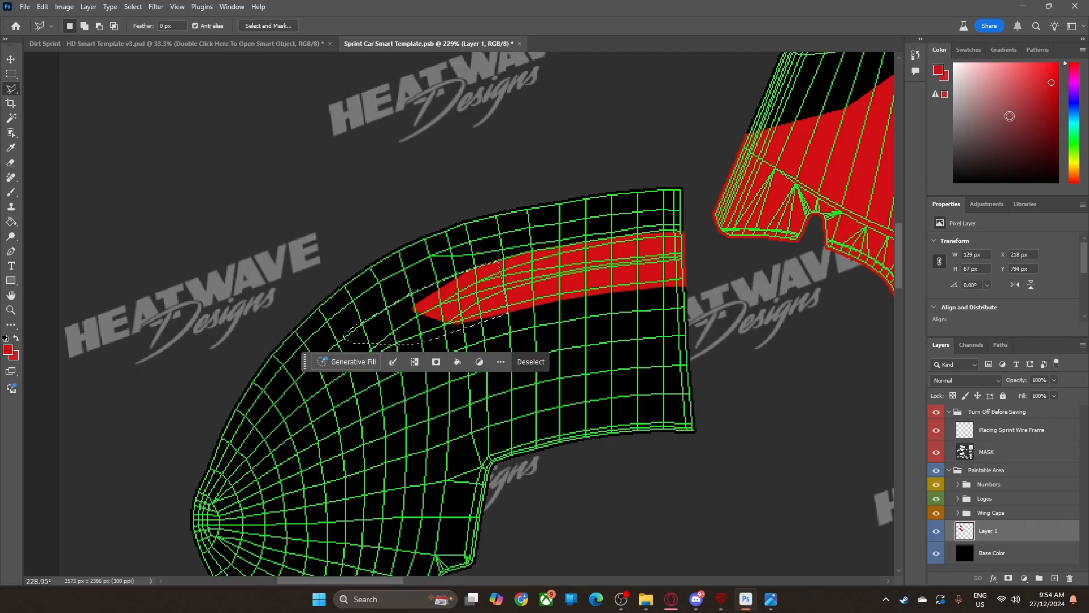
left_click(968, 50)
left_click(936, 86)
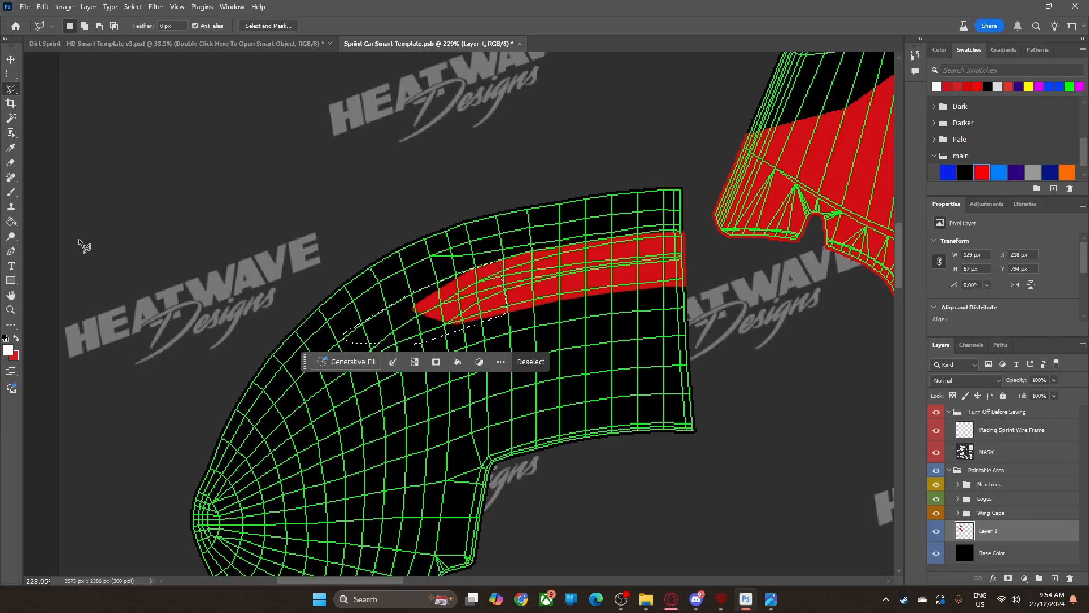
left_click(10, 221)
left_click(392, 327)
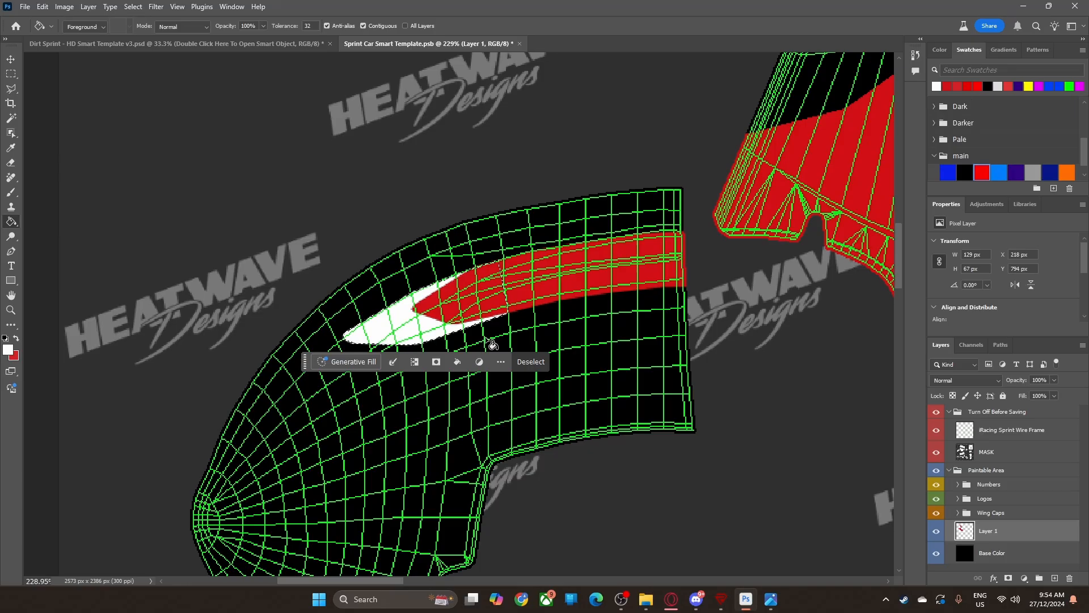
left_click(527, 363)
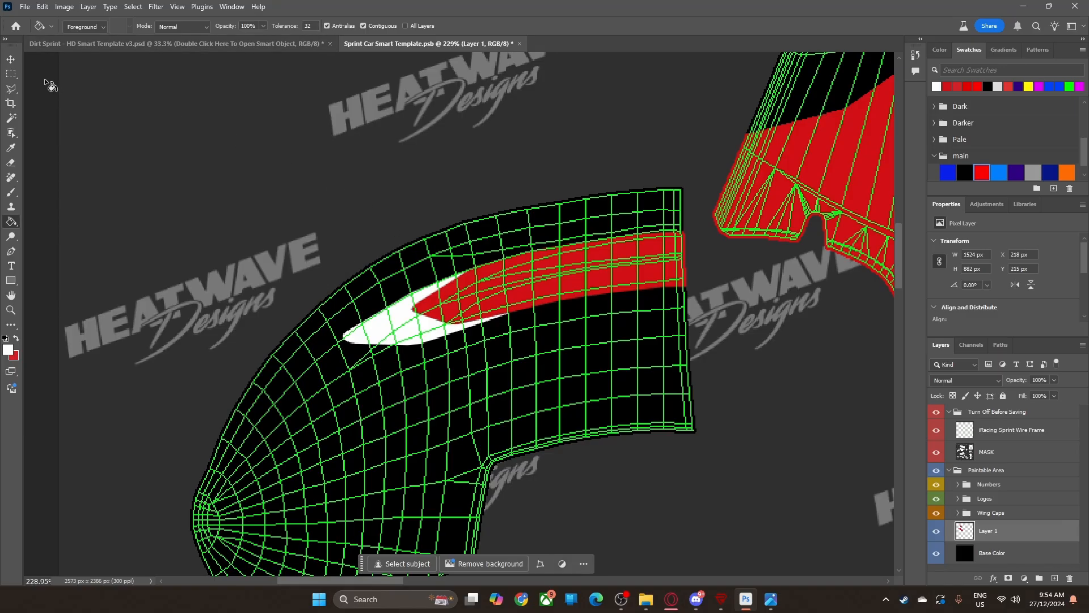
Step: Select the white tip and red band with the Magic Wand, move them about 34 px right and 8 px up, and deselect
left_click(10, 59)
scroll(641, 340, "down", 5)
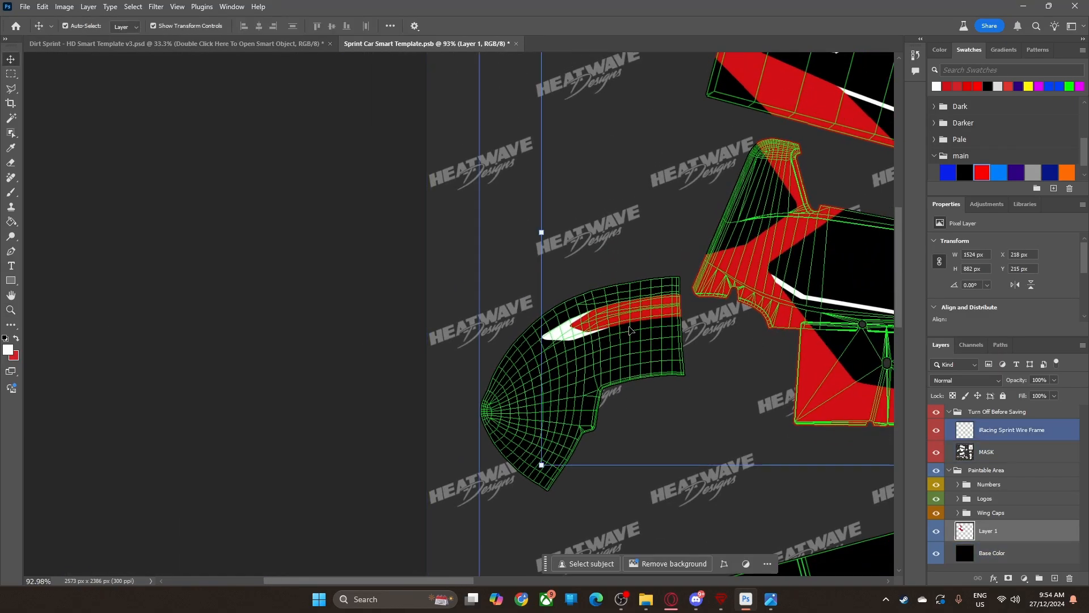
key("z")
left_click_drag(619, 324, 681, 321)
key("v")
left_click(11, 89)
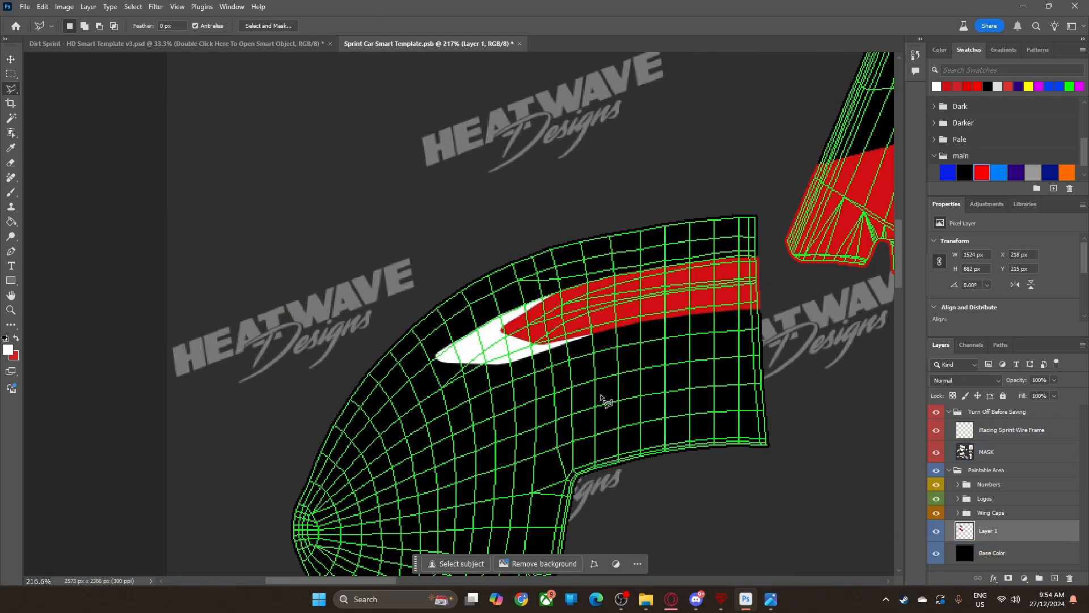
scroll(604, 401, "down", 1)
left_click(11, 118)
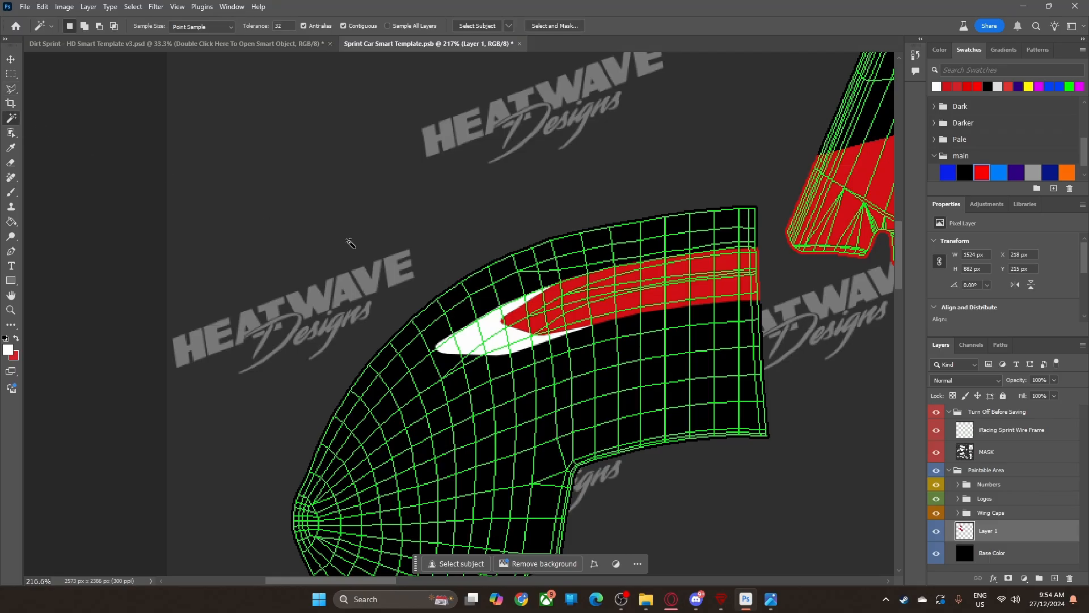
left_click(469, 339)
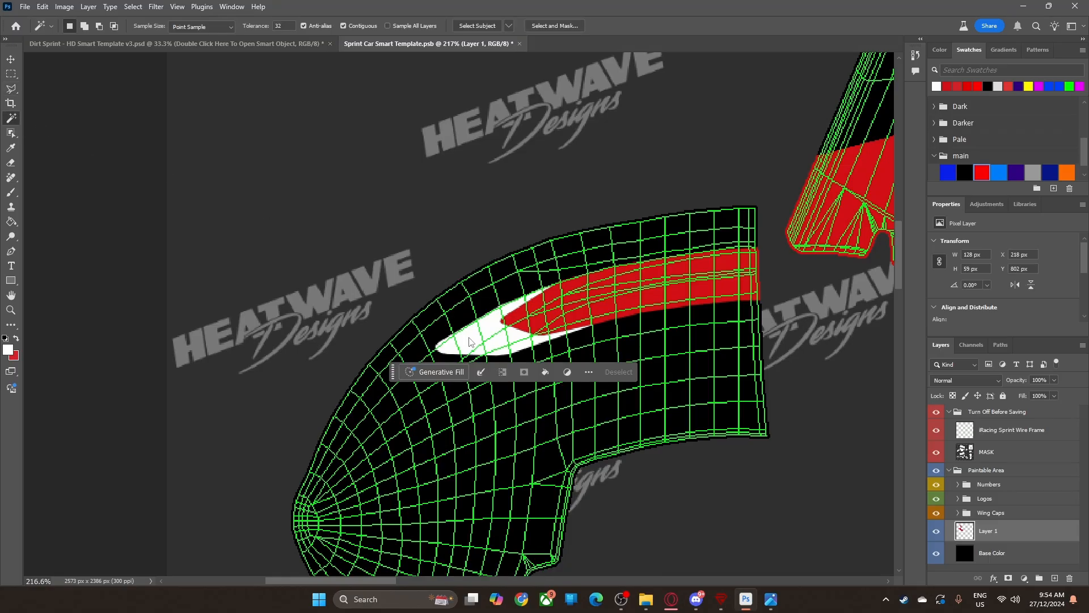
left_click(582, 307, "shift")
left_click(11, 59)
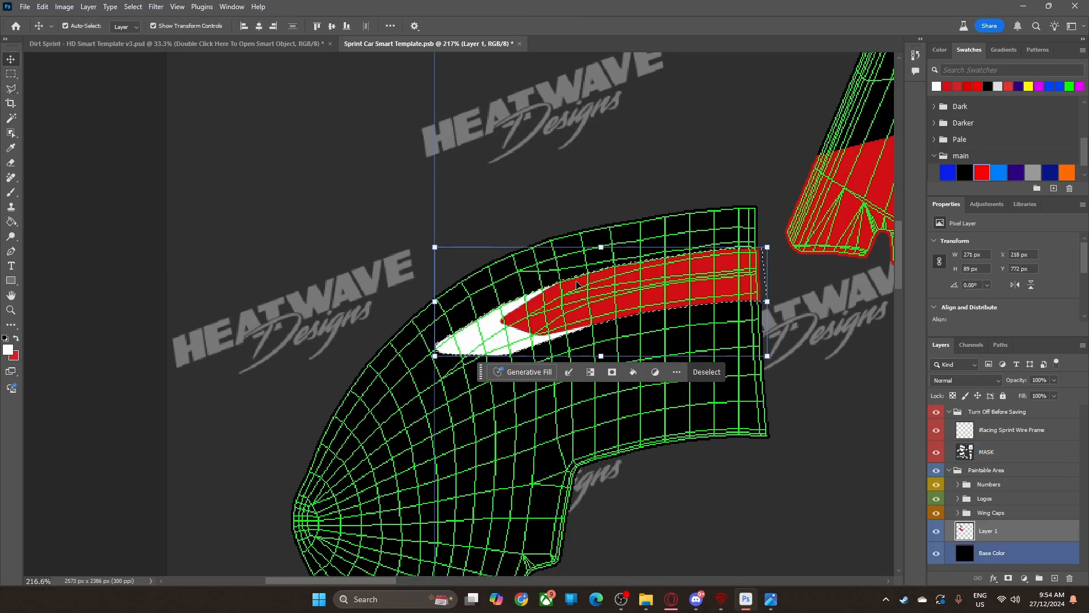
left_click_drag(597, 305, 619, 293)
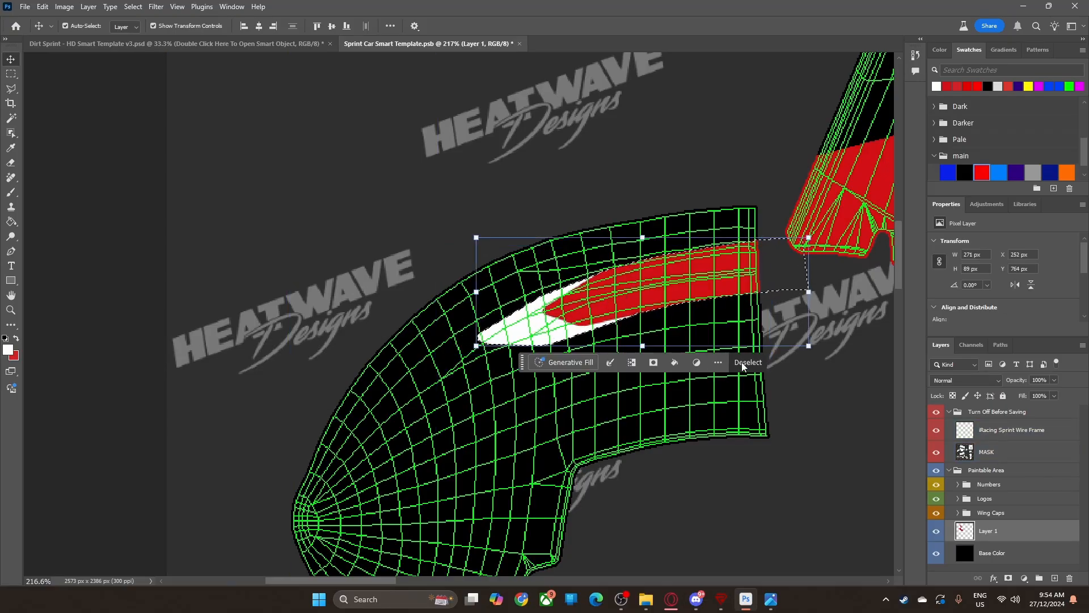
key("ctrl+d")
left_click(720, 501)
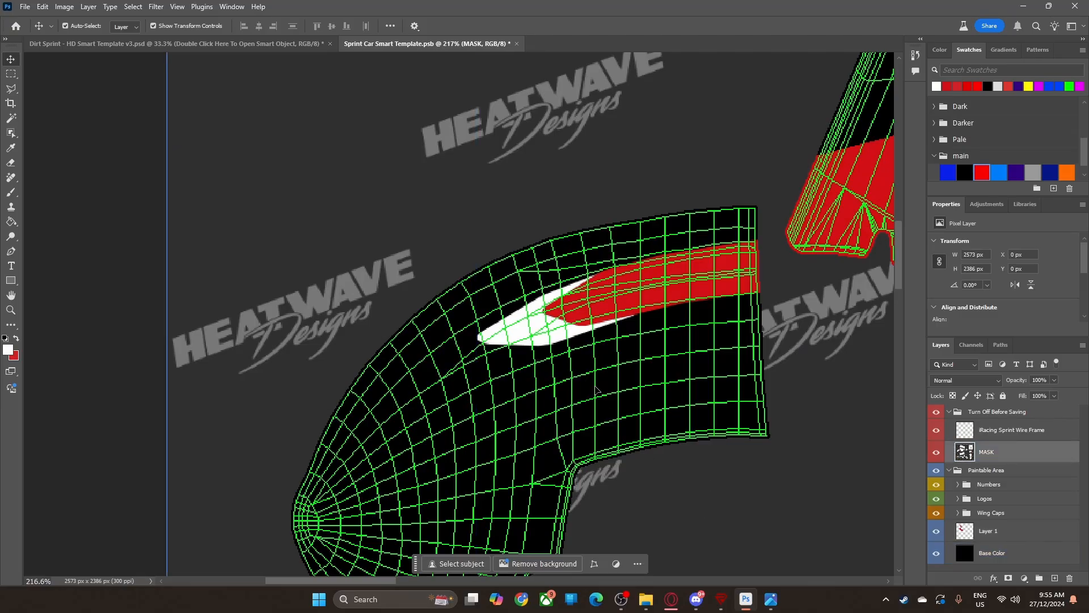
Step: Hide the iRacing Sprint Wire Frame layer to check the painted side panels without the mesh
scroll(502, 417, "down", 2)
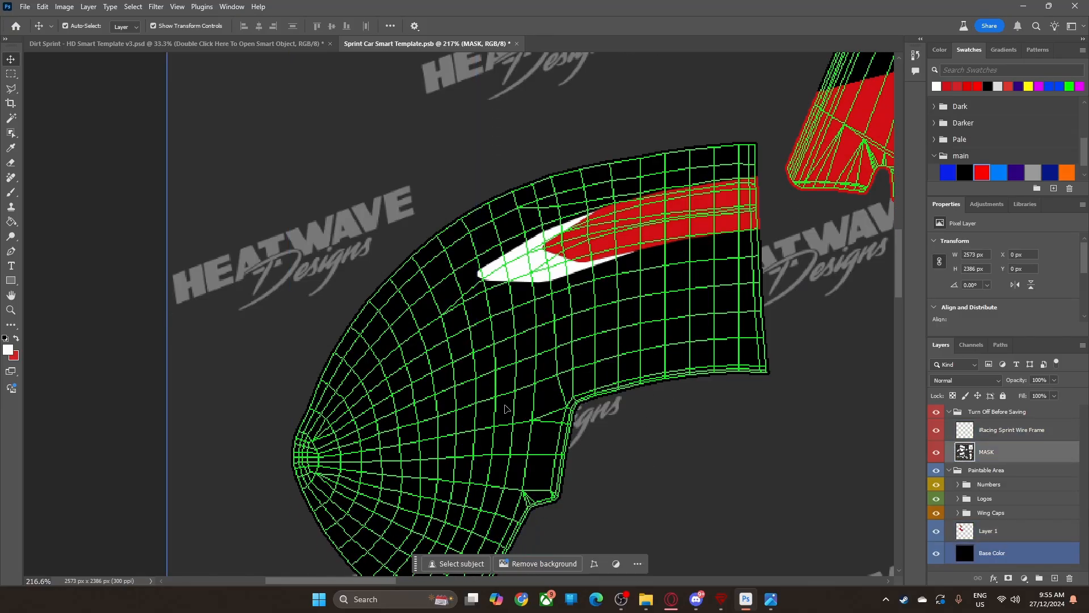
scroll(559, 340, "down", 4)
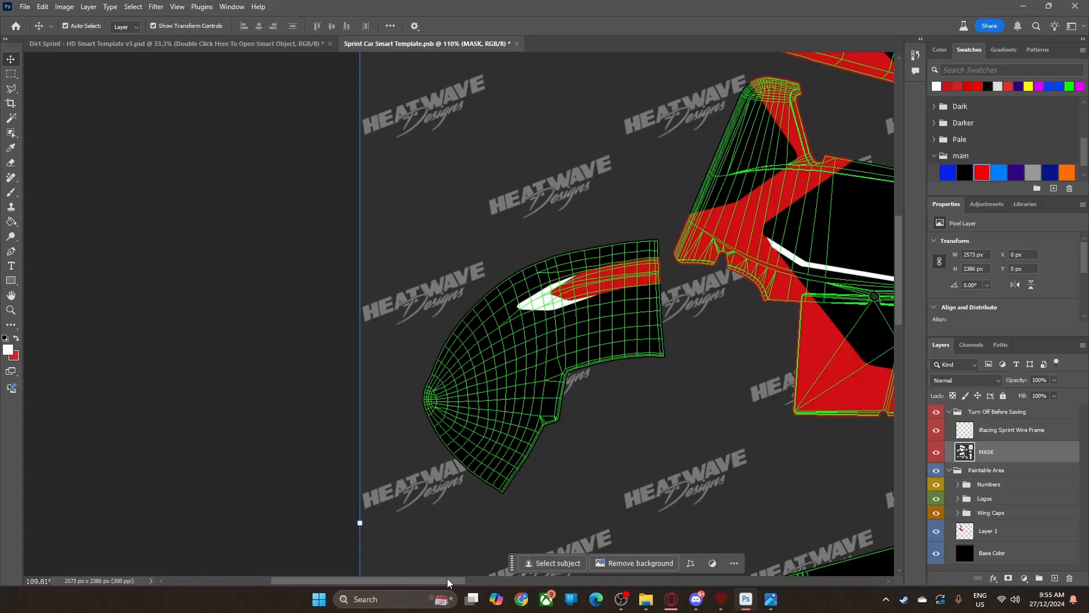
left_click_drag(448, 583, 581, 583)
key("z")
left_click_drag(626, 414, 581, 389)
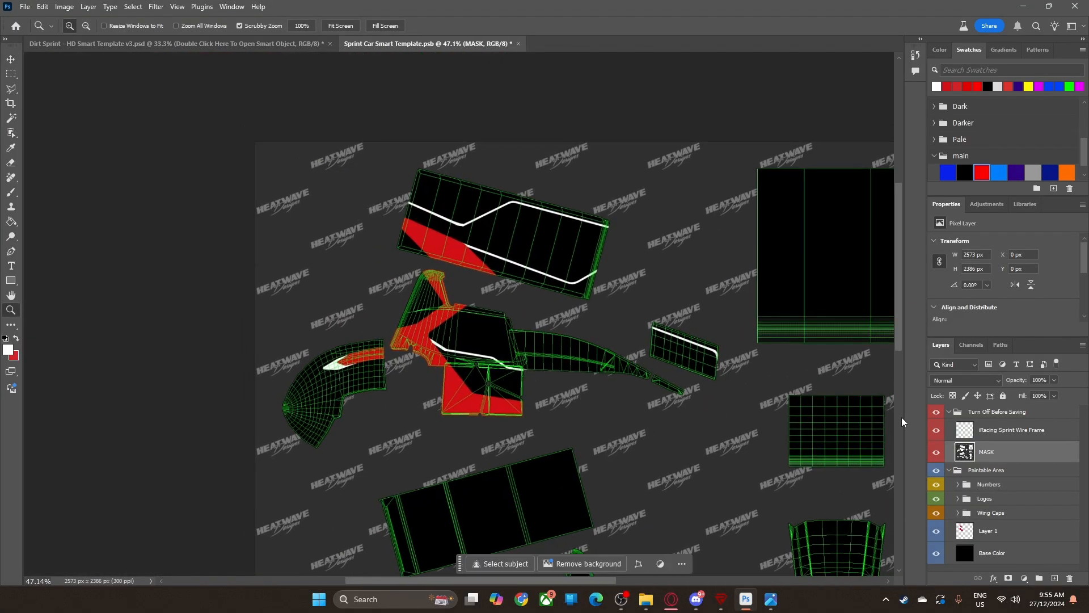
left_click(936, 431)
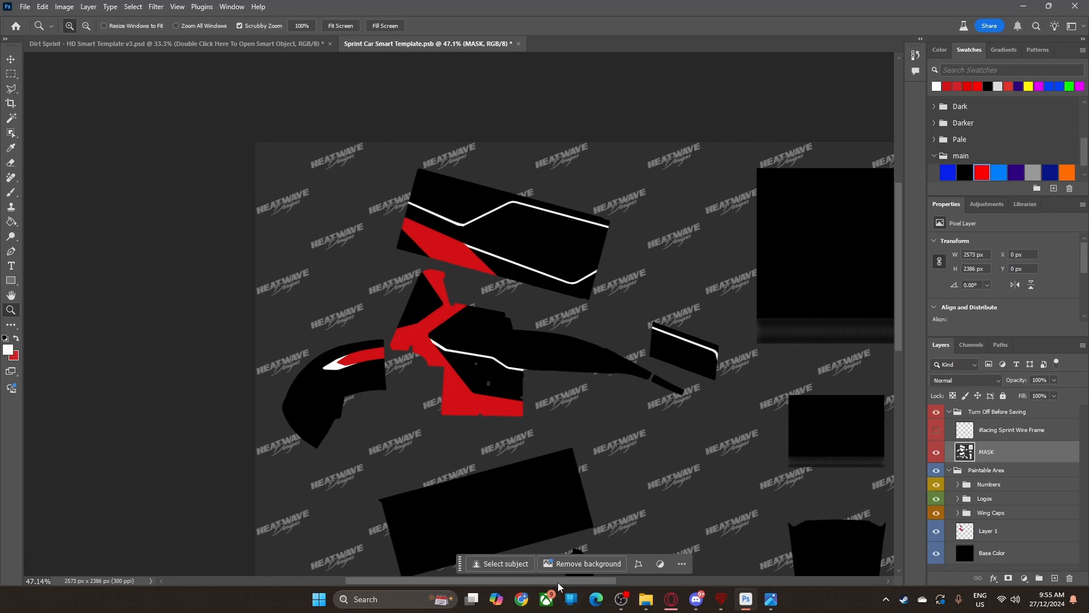
mouse_move(559, 583)
left_mouse_down()
mouse_move(574, 582)
mouse_move(557, 582)
left_mouse_up()
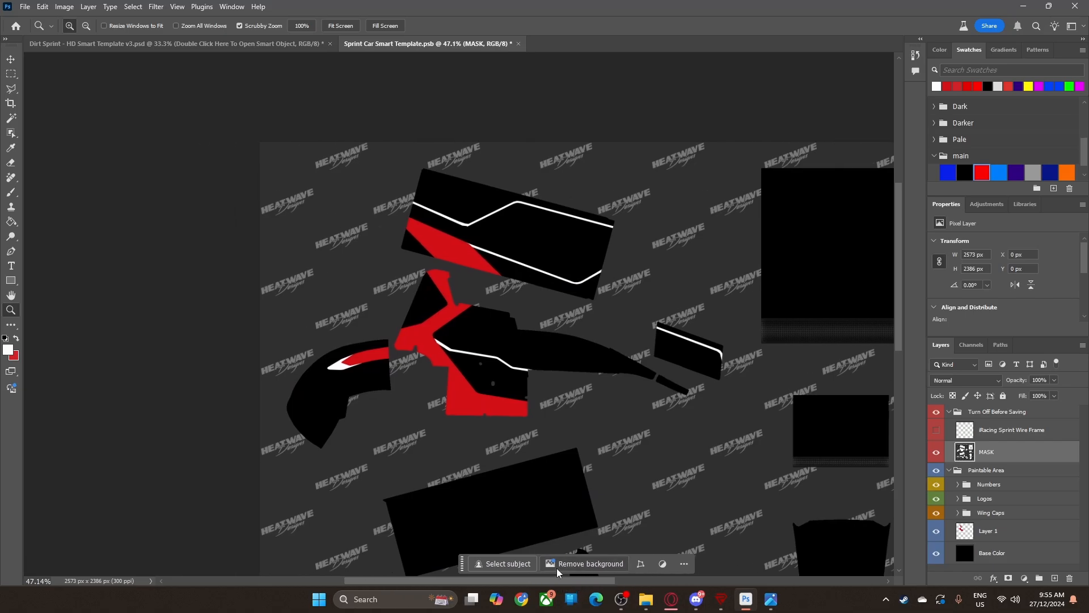
Step: Duplicate Layer 1 within Sprint Car Smart Template.psb and activate the Lasso tool on the duplicate
left_click(988, 533)
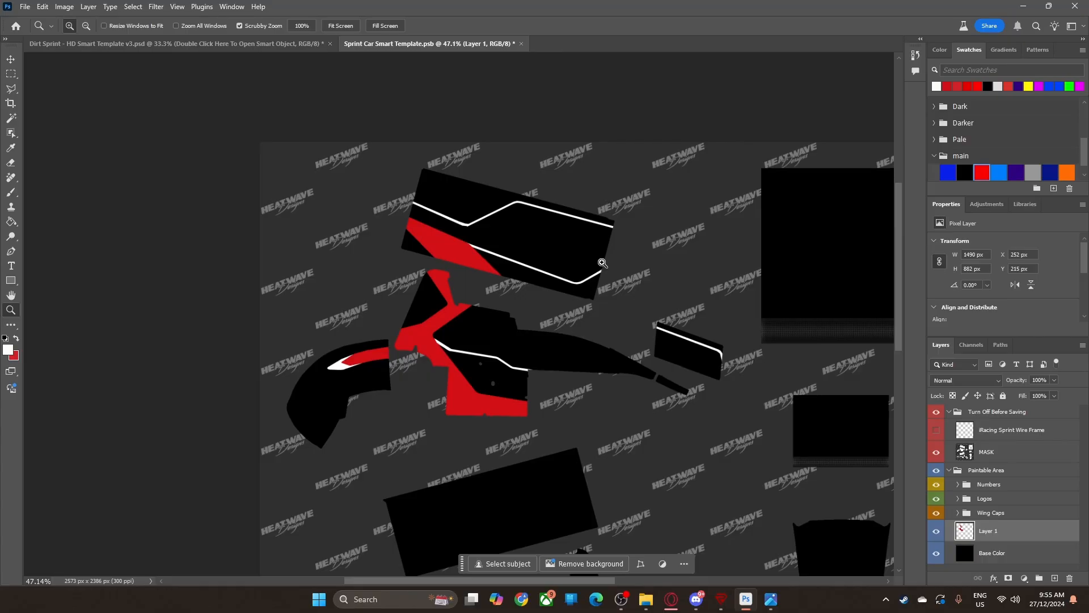
left_click(15, 58)
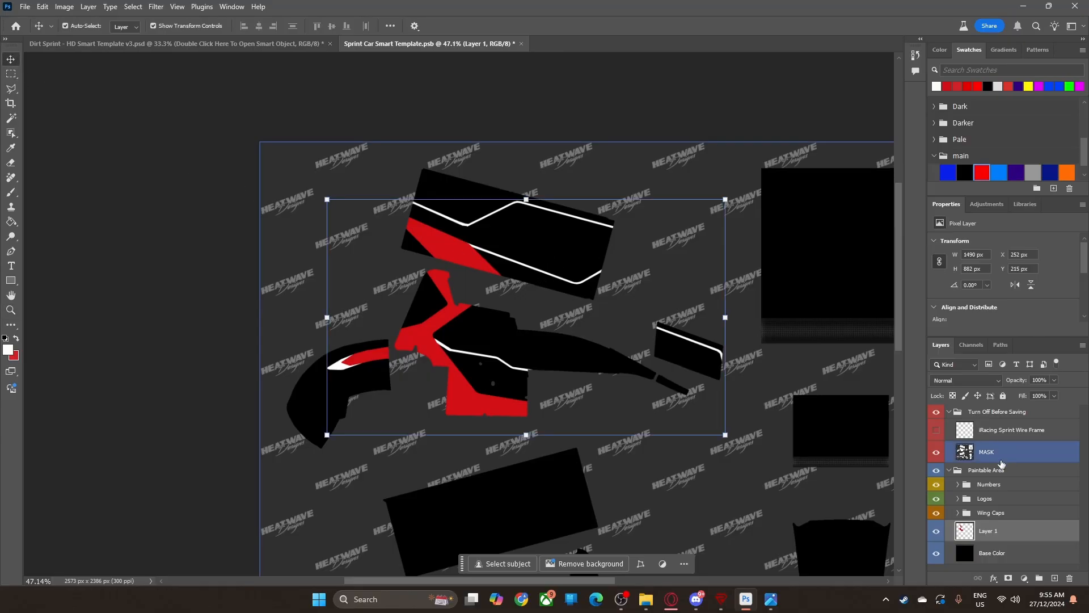
right_click(991, 534)
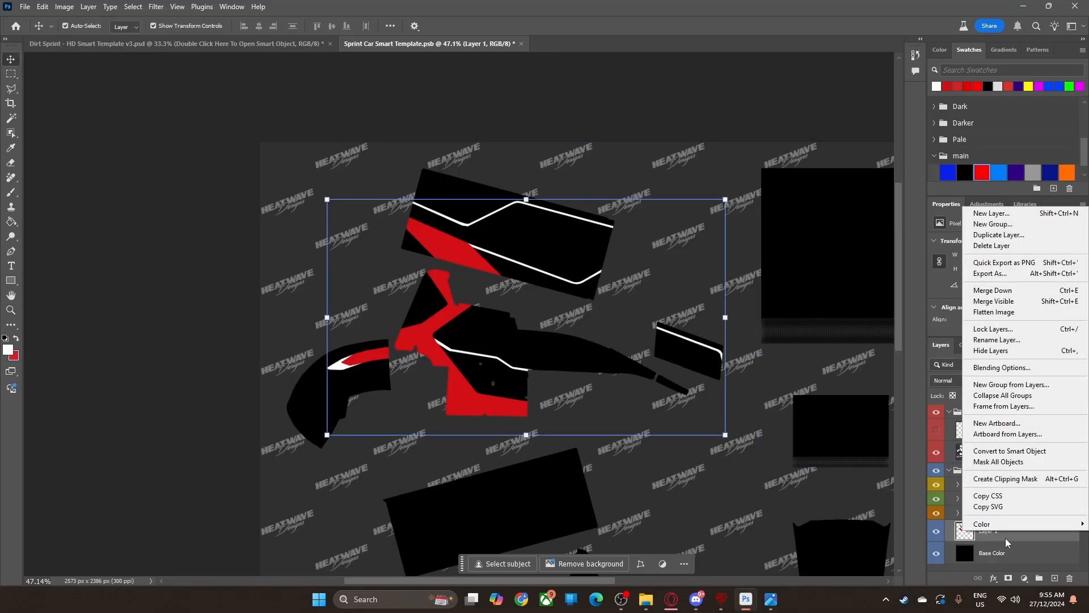
left_click(1009, 235)
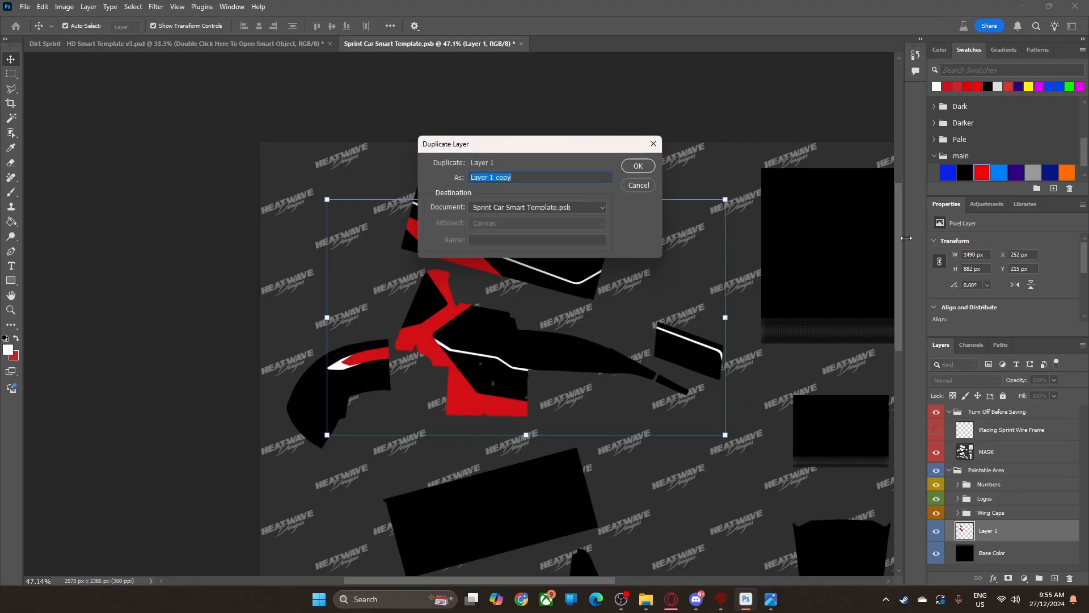
left_click(639, 165)
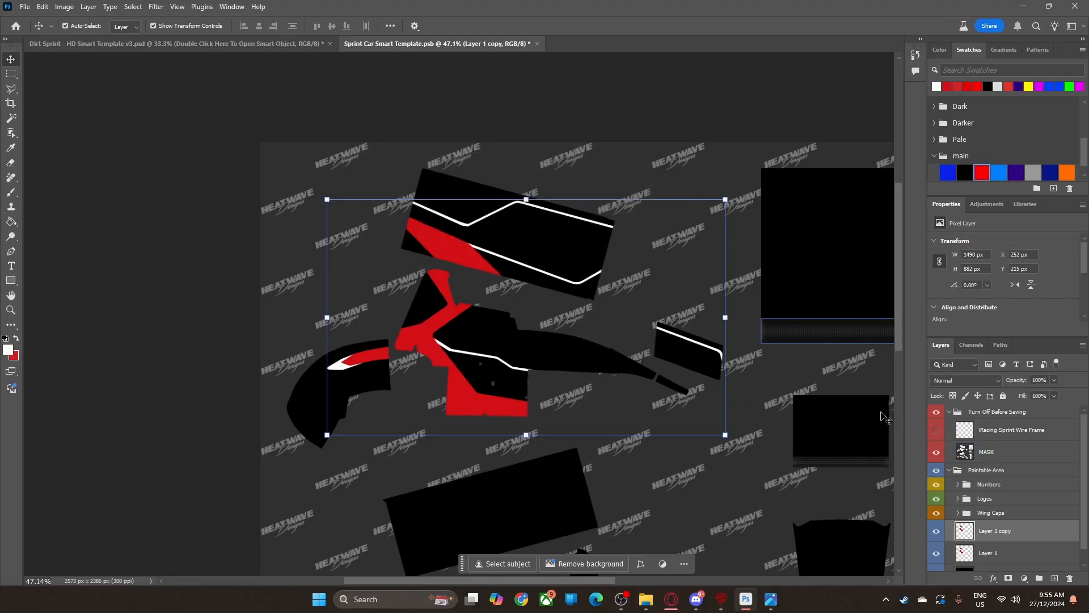
scroll(386, 244, "up", 1)
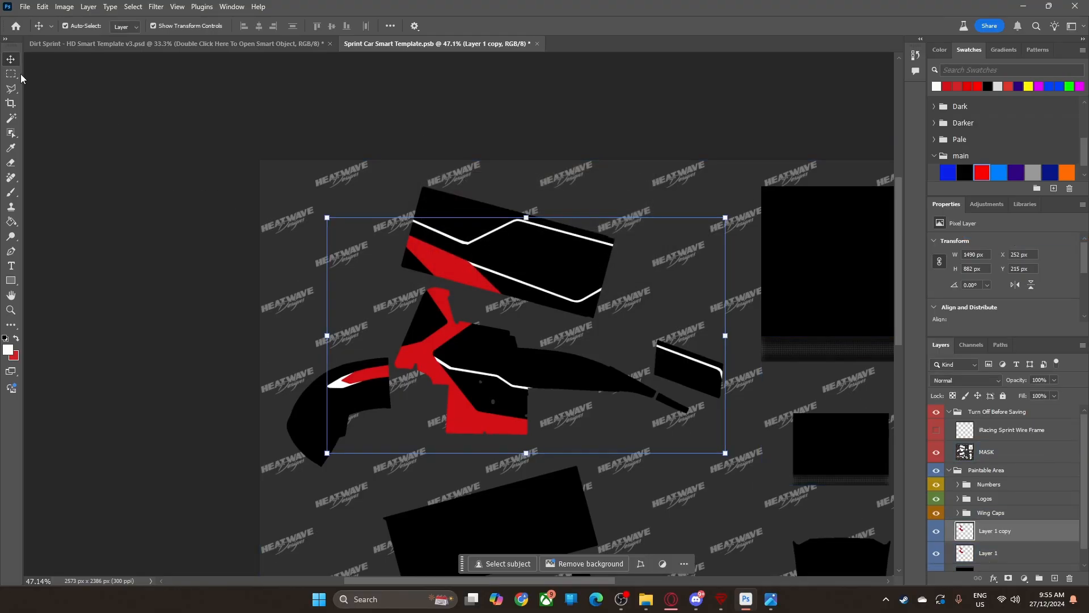
left_click(11, 89)
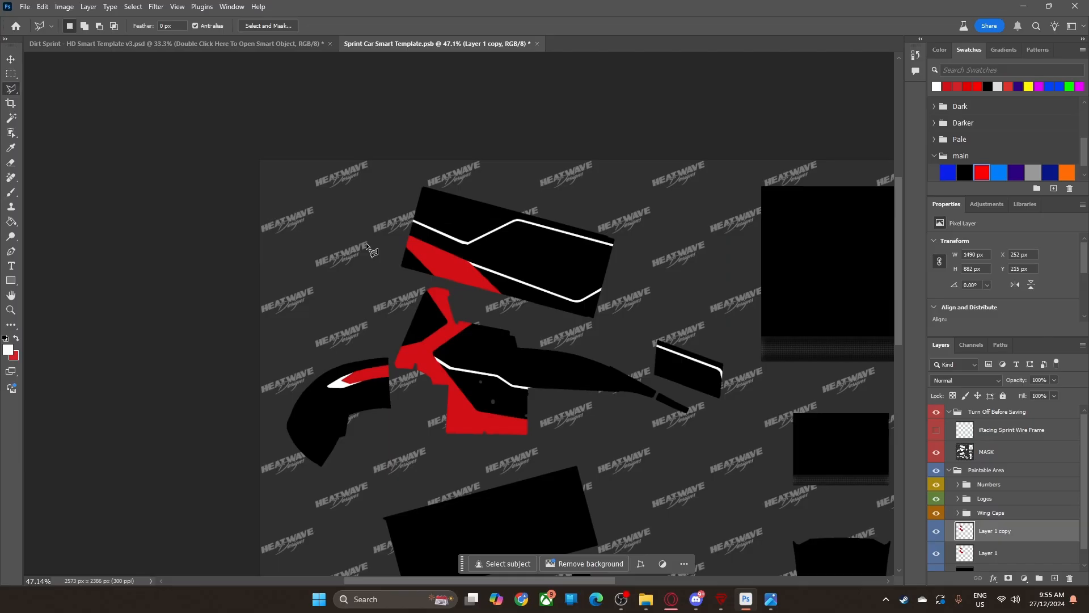
Step: Lasso around the upper wing side panel's graphics and move a copy onto the lower matching panel, at about X 521, Y 1296 px
left_click(398, 266)
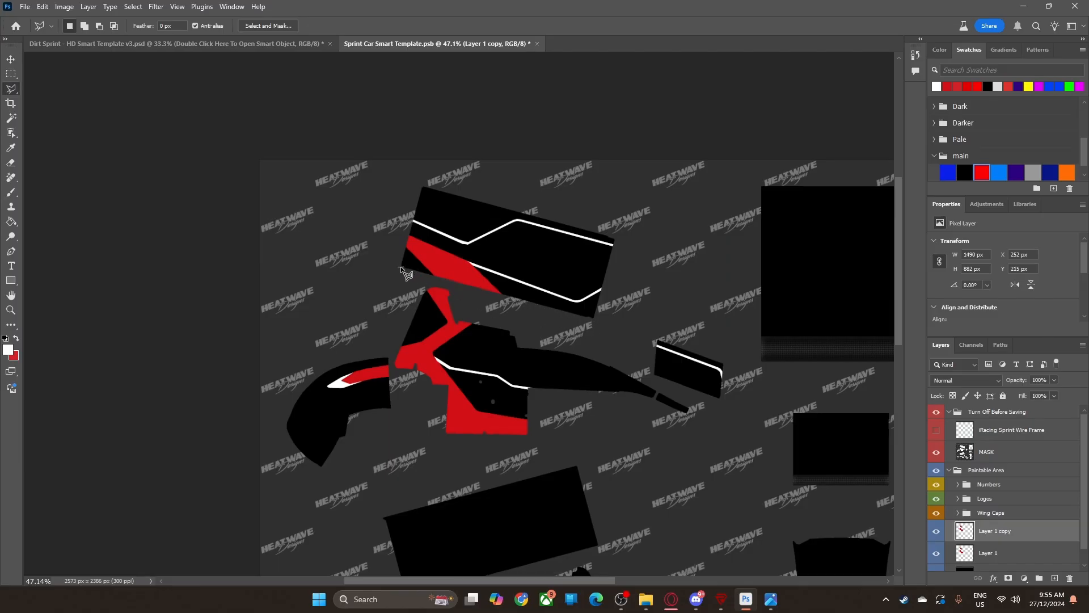
left_click(621, 235)
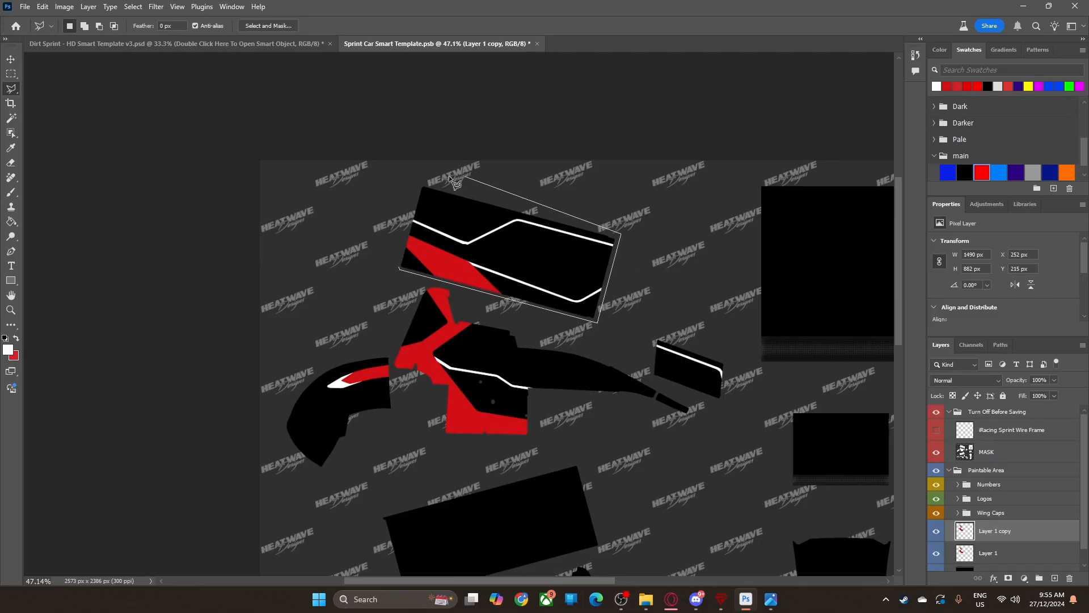
left_click(421, 184)
left_click(400, 266)
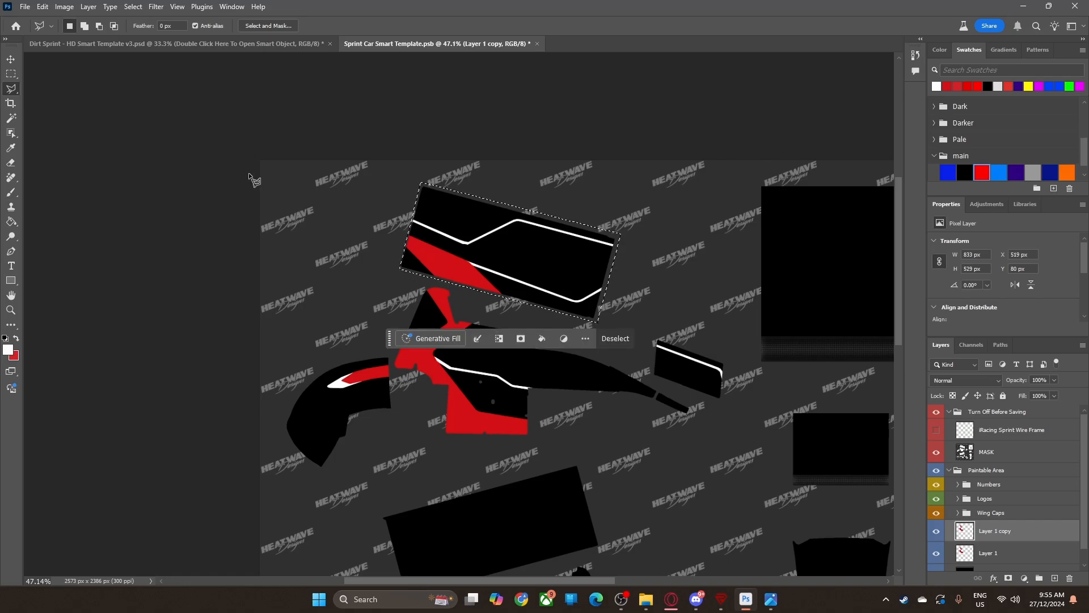
left_click(10, 59)
left_click_drag(471, 244, 462, 499)
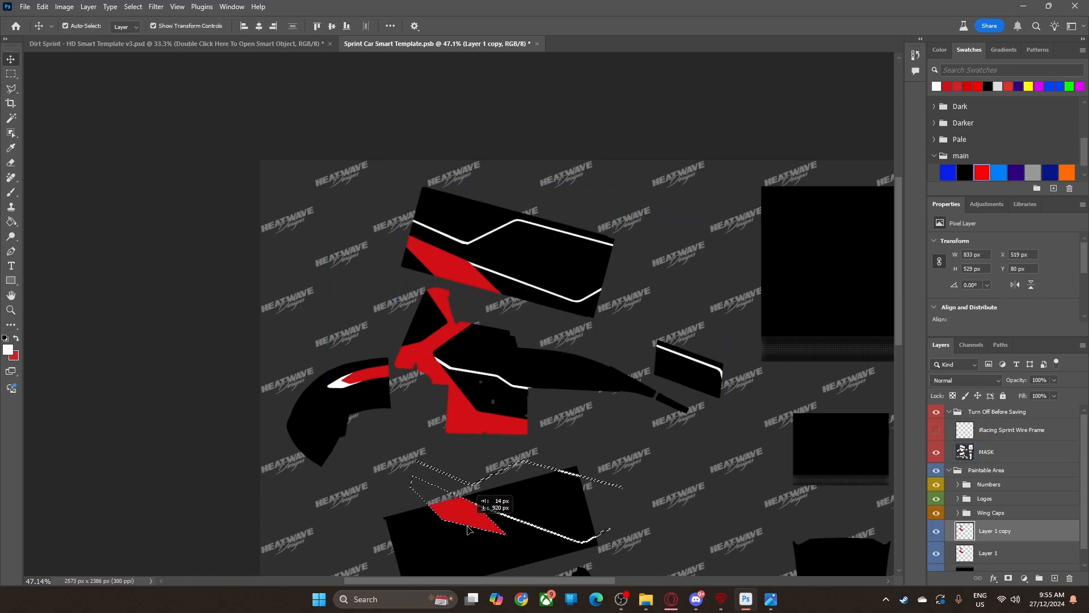
scroll(472, 495, "down", 2)
scroll(472, 495, "down", 2)
left_click_drag(473, 440, 464, 472)
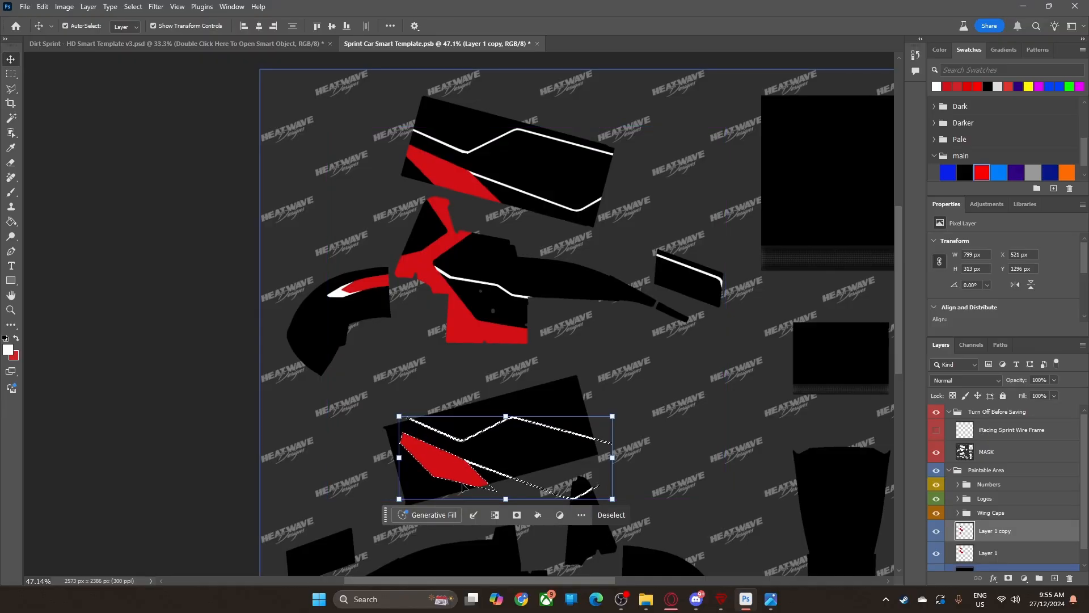
Step: Flip the wing panel graphics horizontally, align them with the lower panel at about X 459, Y 1266 px, and apply the transform
key("ctrl+t")
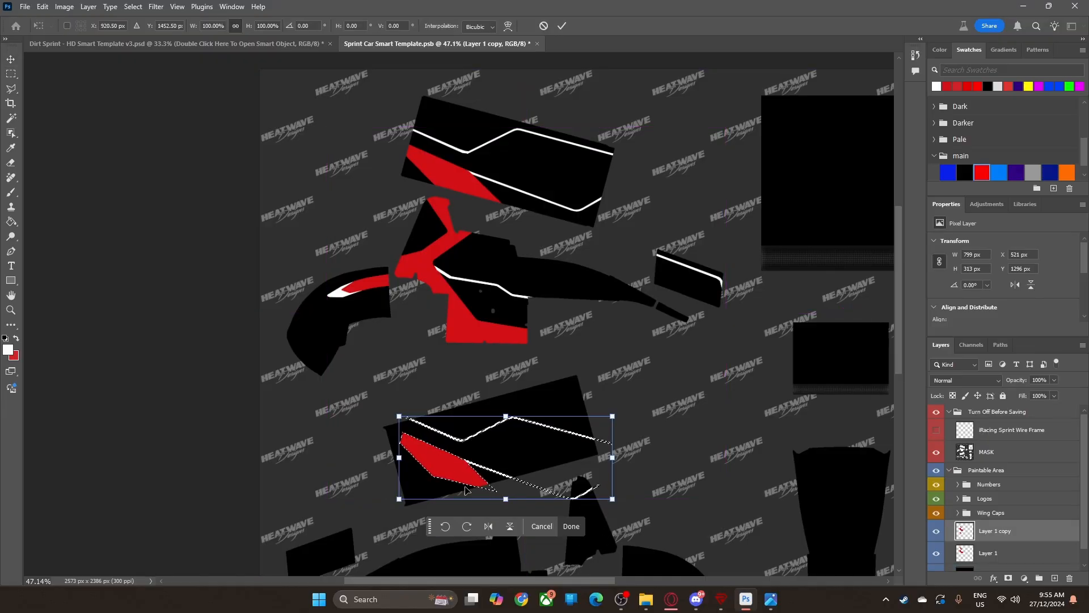
left_click(489, 528)
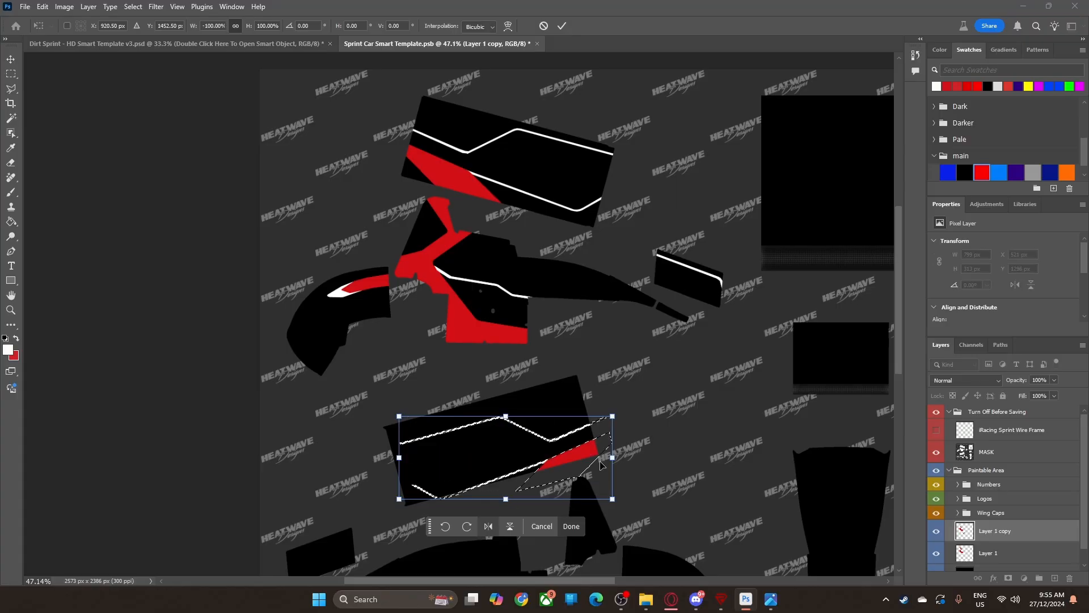
left_click_drag(579, 460, 561, 454)
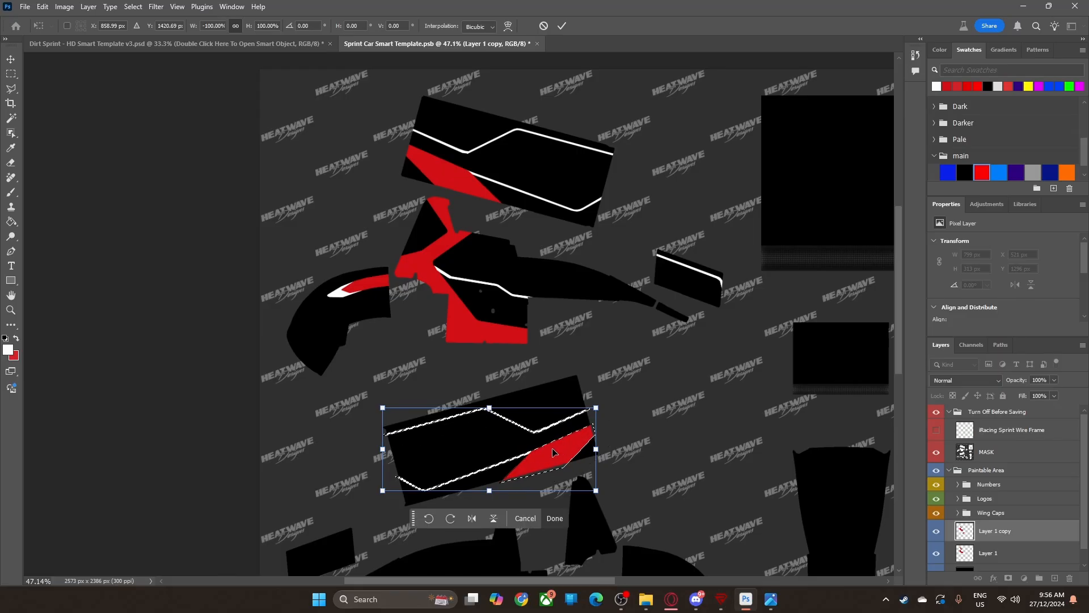
left_click(558, 518)
left_click(661, 445)
Step: Draw a Polygonal Lasso outline around the upper body side panel, from its red front section to its narrow tail, about 1169 by 612 px
scroll(661, 445, "up", 1)
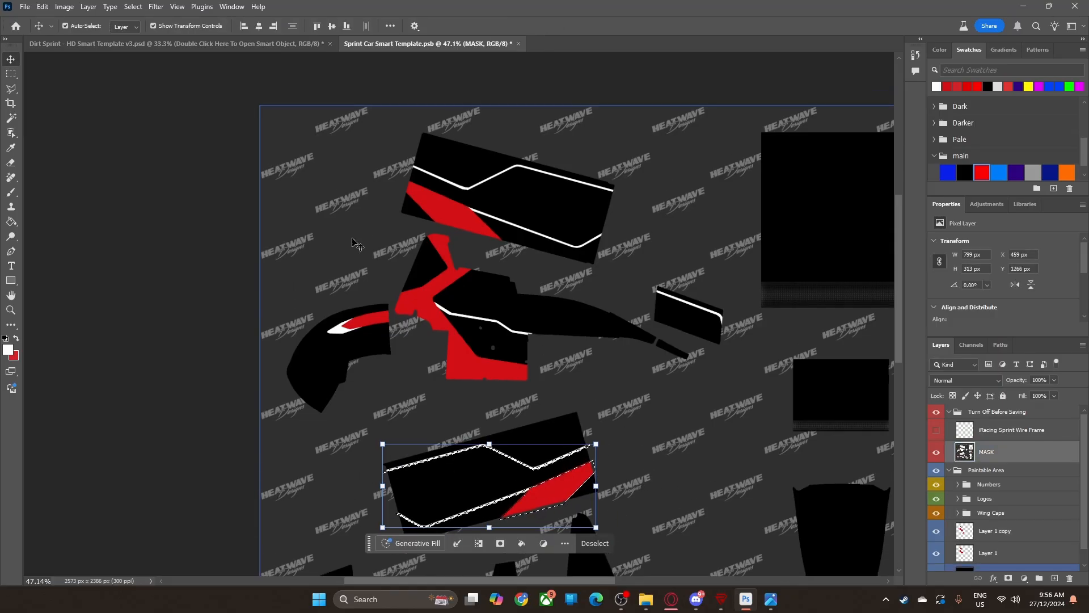
key("l")
left_click(397, 335)
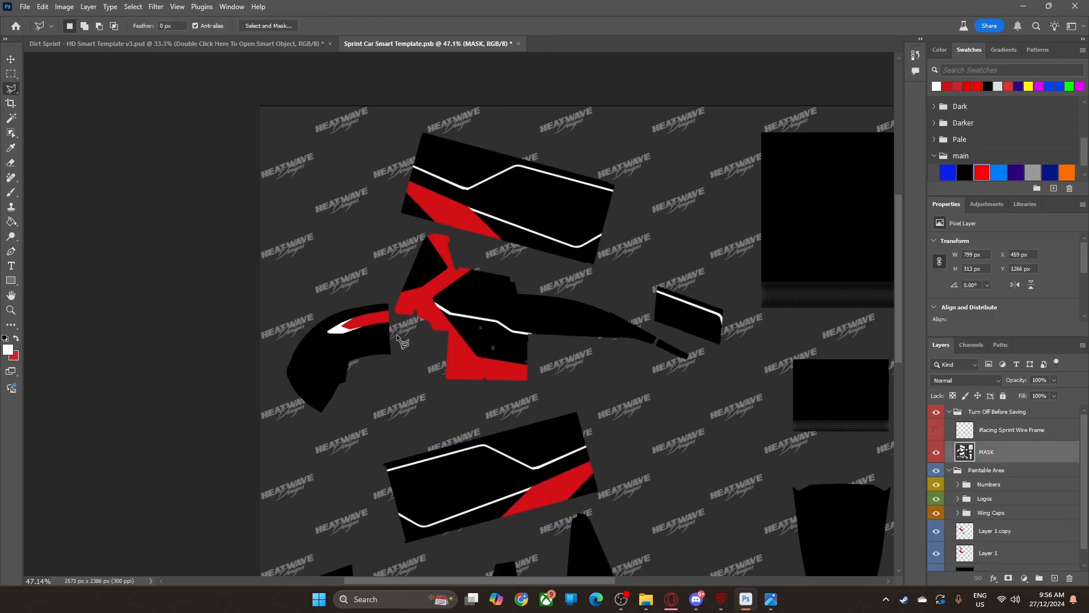
left_click(390, 300)
left_click(463, 261)
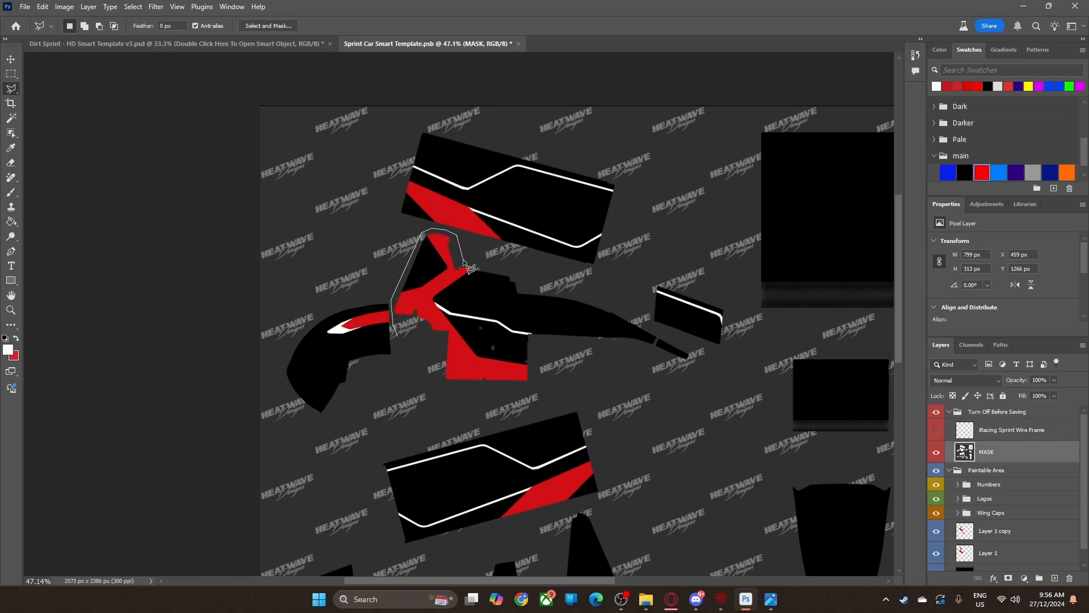
left_click(608, 301)
left_click(702, 354)
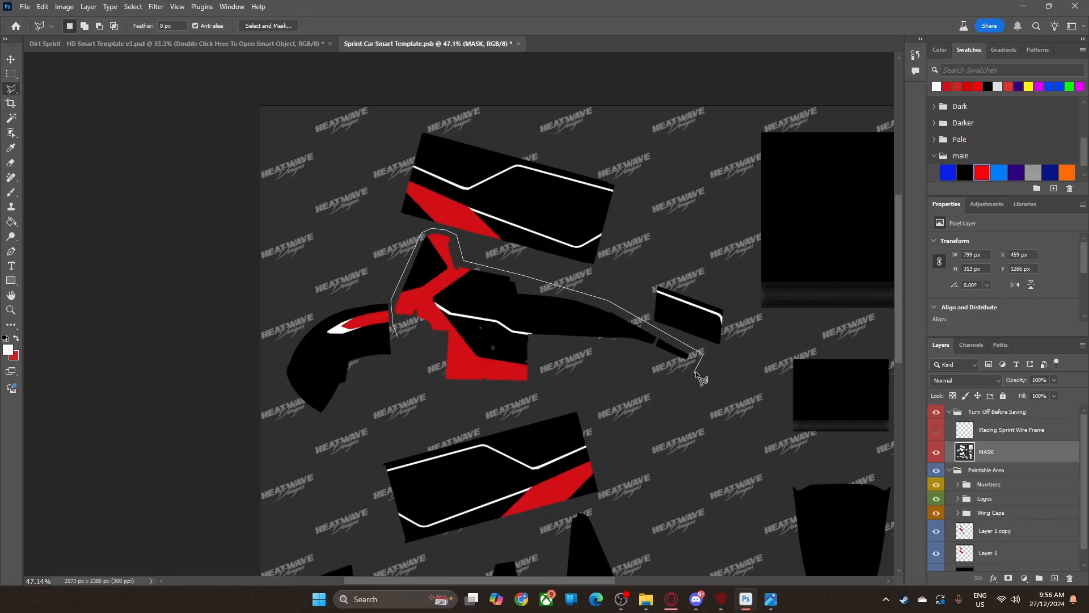
left_click(695, 373)
left_click(629, 343)
left_click(541, 340)
left_click(540, 391)
left_click(432, 389)
left_click(431, 345)
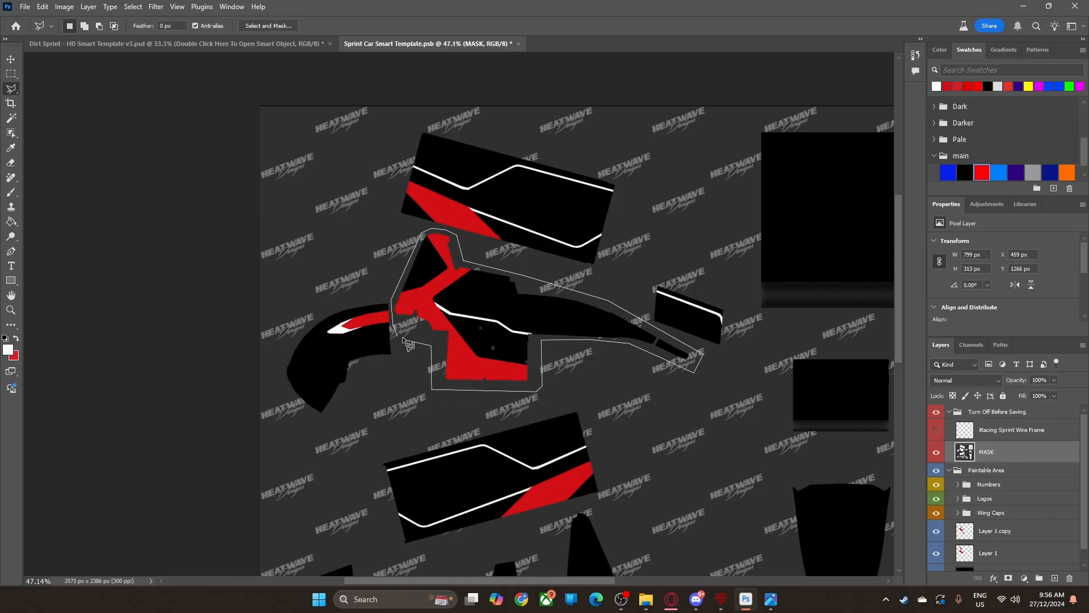
left_click(396, 338)
Step: Move the selected body graphics on Layer 1 copy, not MASK, down over the opposite side's body panels, to about X 628, Y 1470 px
left_click(11, 60)
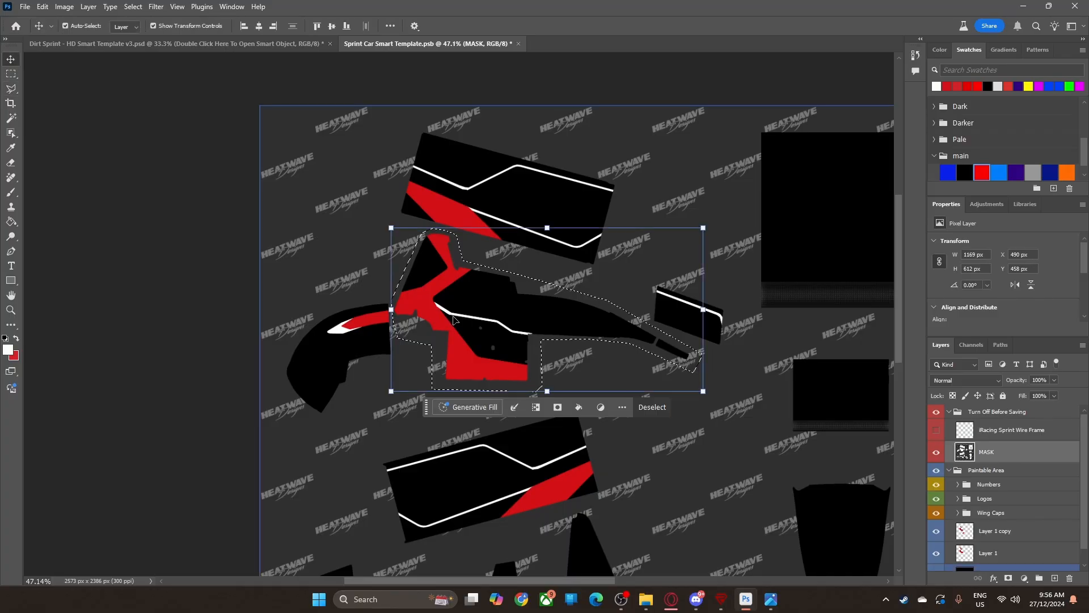
left_click_drag(510, 319, 528, 478)
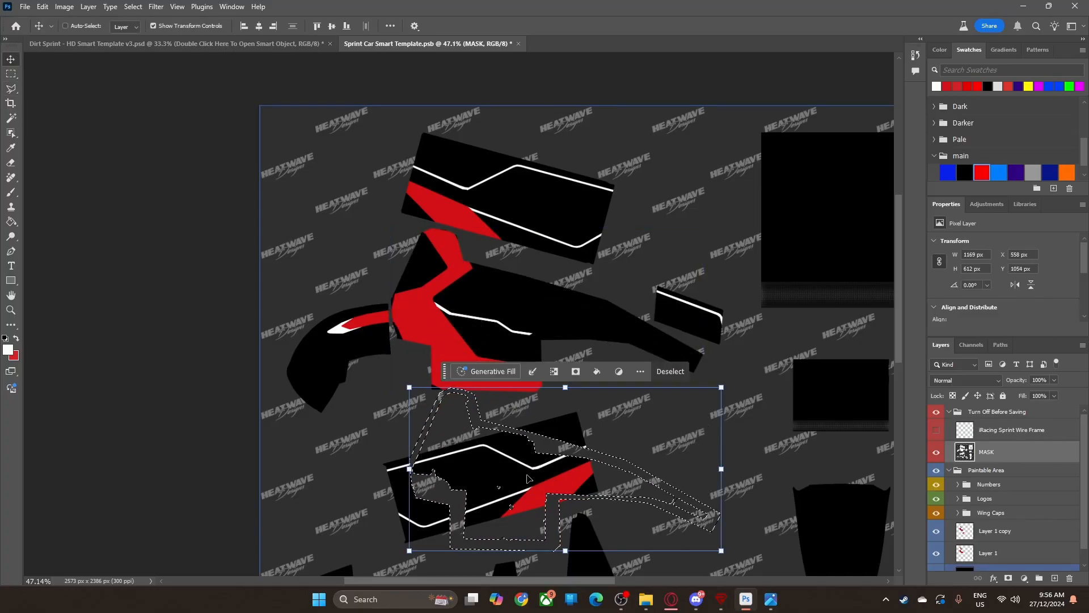
key("ctrl+z")
left_click(994, 531)
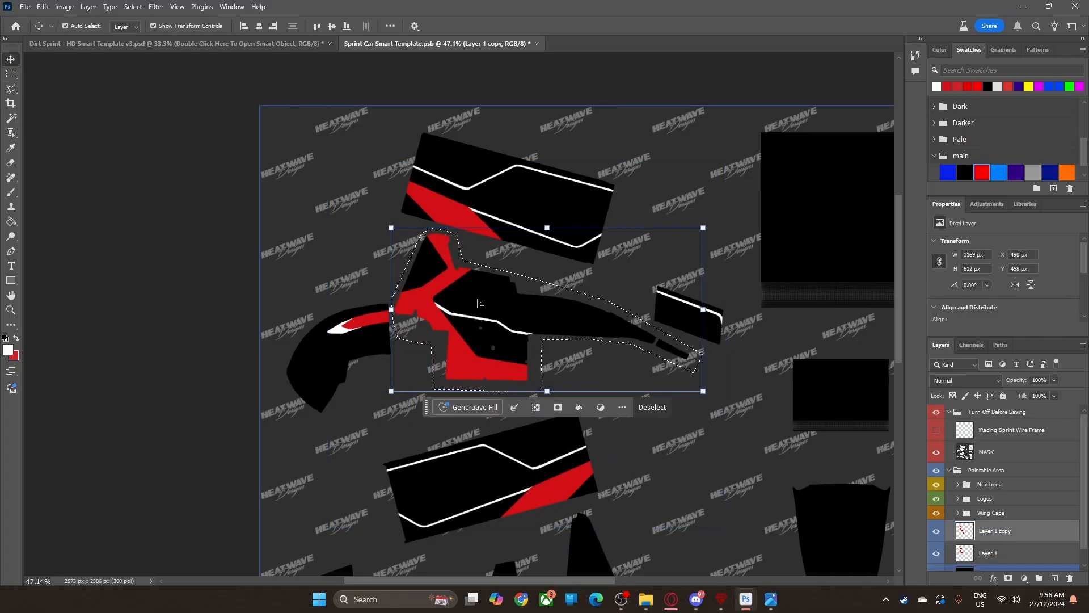
left_click_drag(472, 355, 492, 469)
scroll(501, 457, "down", 5)
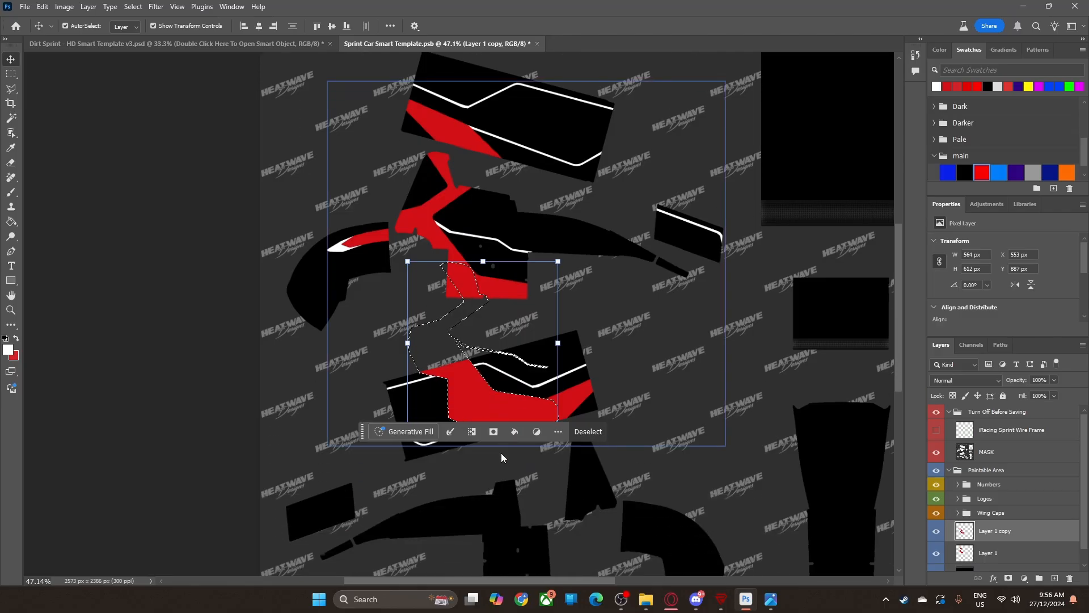
left_click_drag(535, 346, 556, 503)
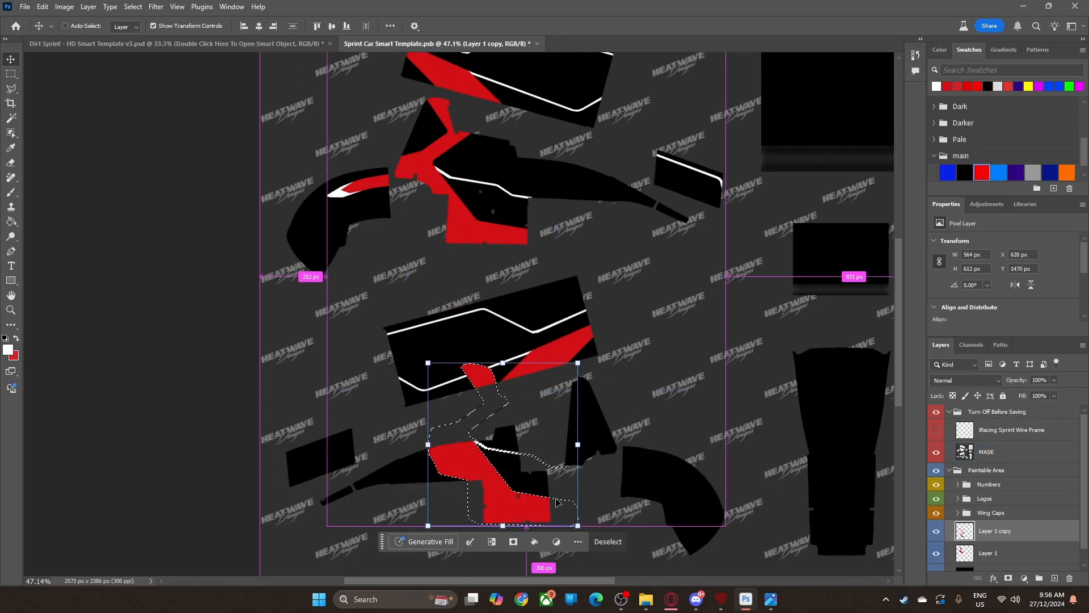
Step: Flip the body graphics horizontally, align them with the lower body panels at about X 793, Y 1519 px, apply the transform, and deselect
key("ctrl+t")
left_click(485, 553)
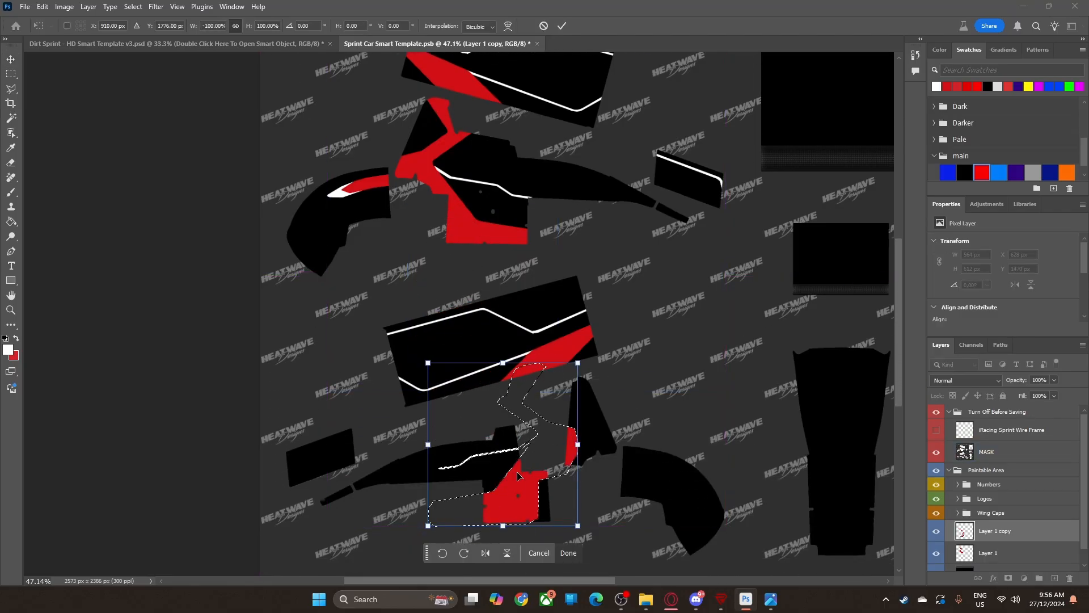
left_click_drag(539, 474, 581, 487)
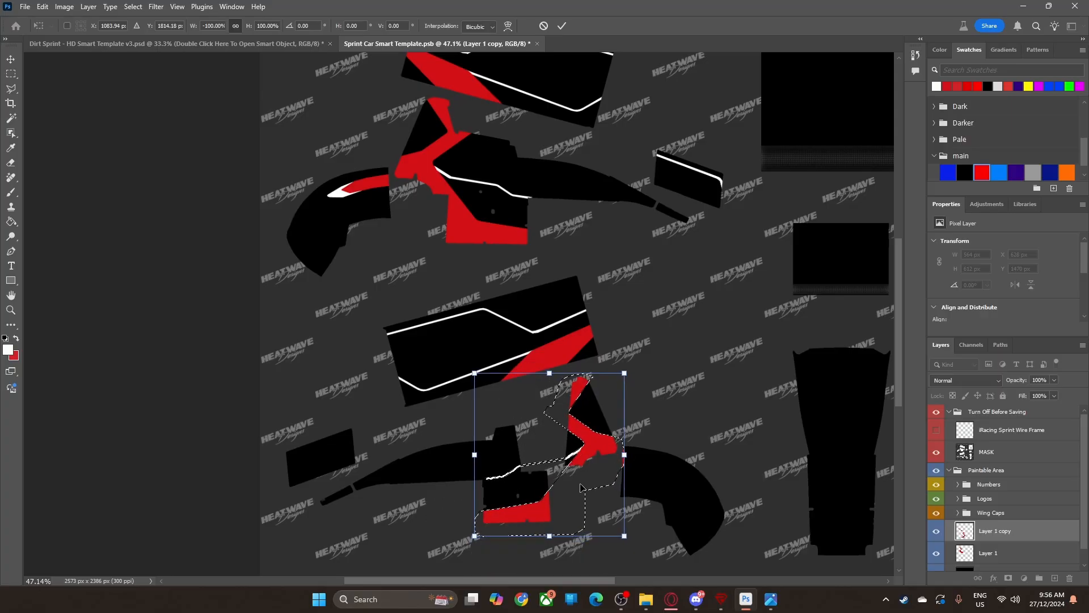
left_click_drag(582, 488, 604, 484)
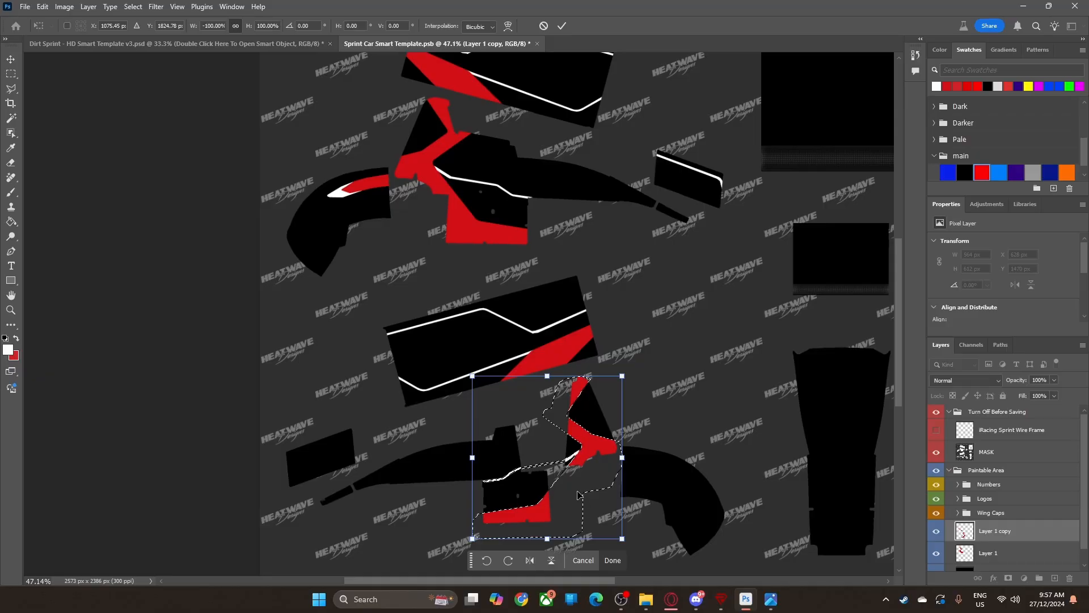
left_click(616, 561)
left_click(693, 509)
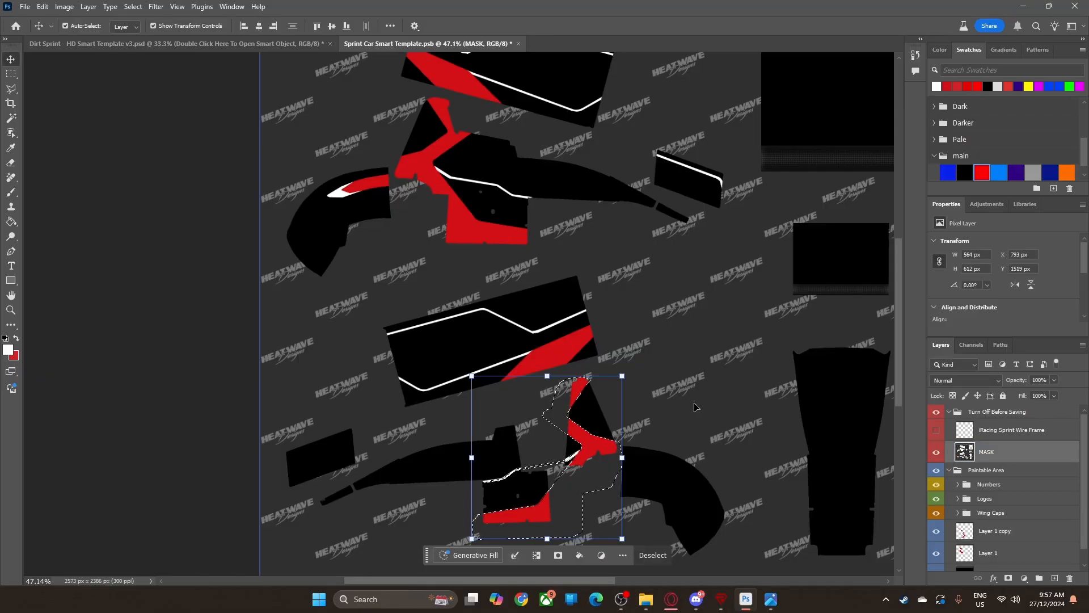
left_click(652, 555)
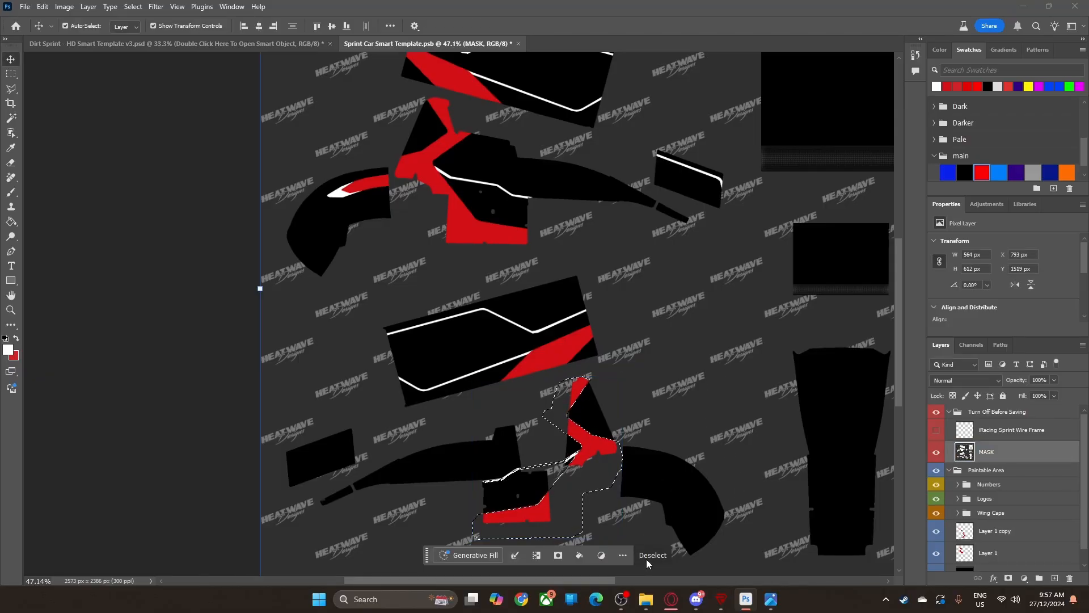
left_click(605, 442)
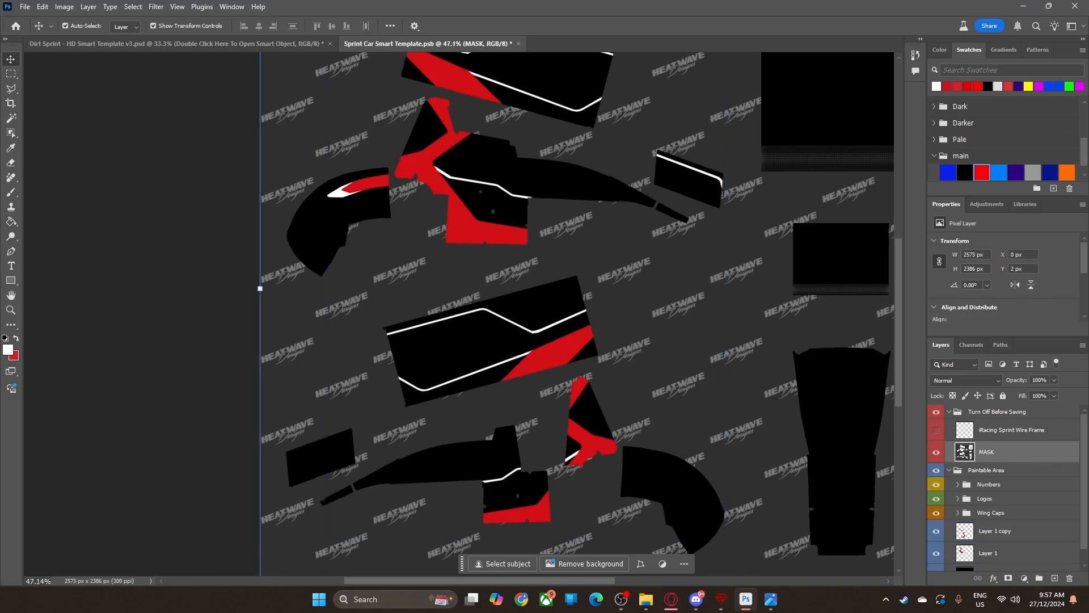
Step: Draw a Polygonal Lasso outline around the small upper tail panel with the white stripe, about 288 by 258 px
key("alt+Tab")
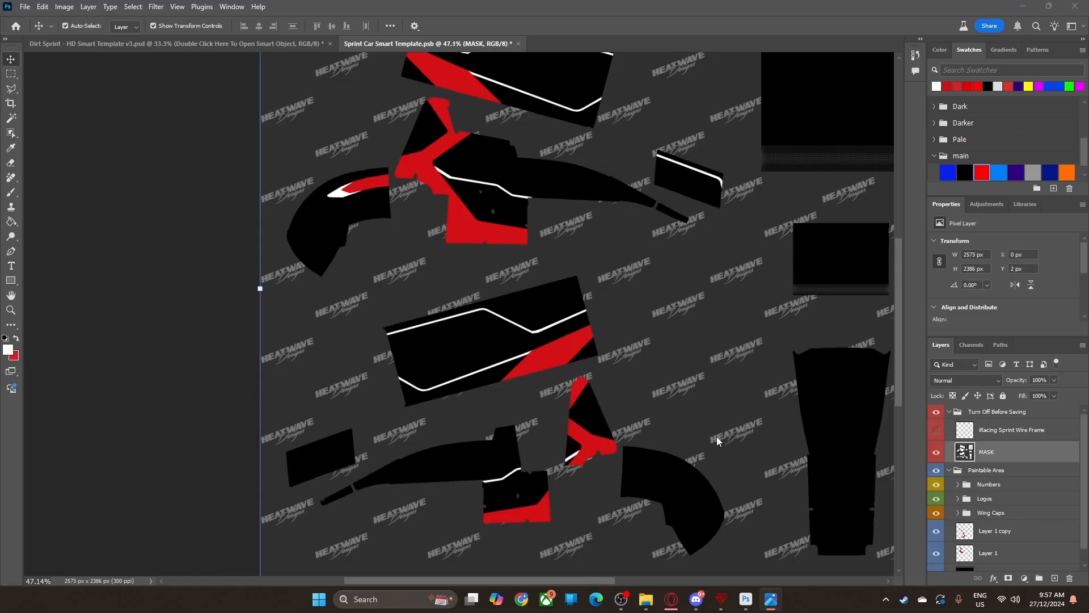
scroll(448, 284, "up", 2)
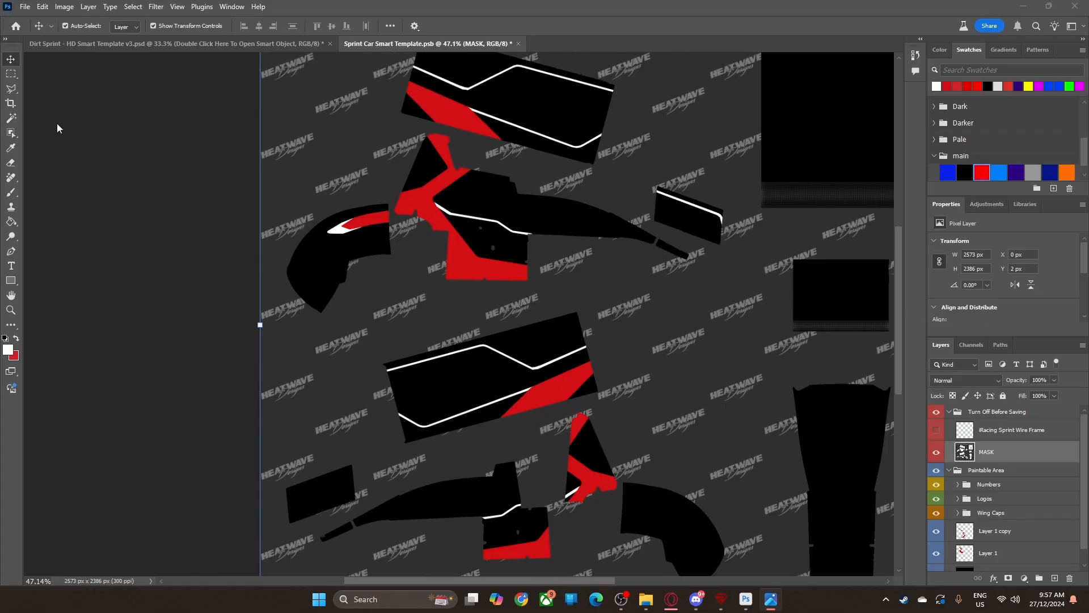
left_click(10, 88)
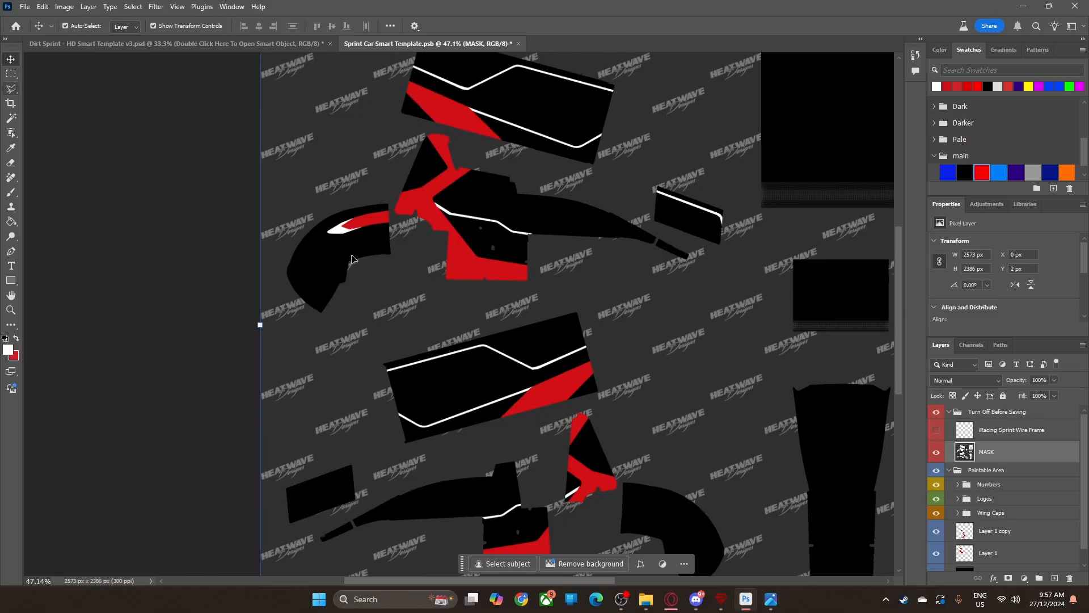
left_click(14, 89)
left_click(652, 221)
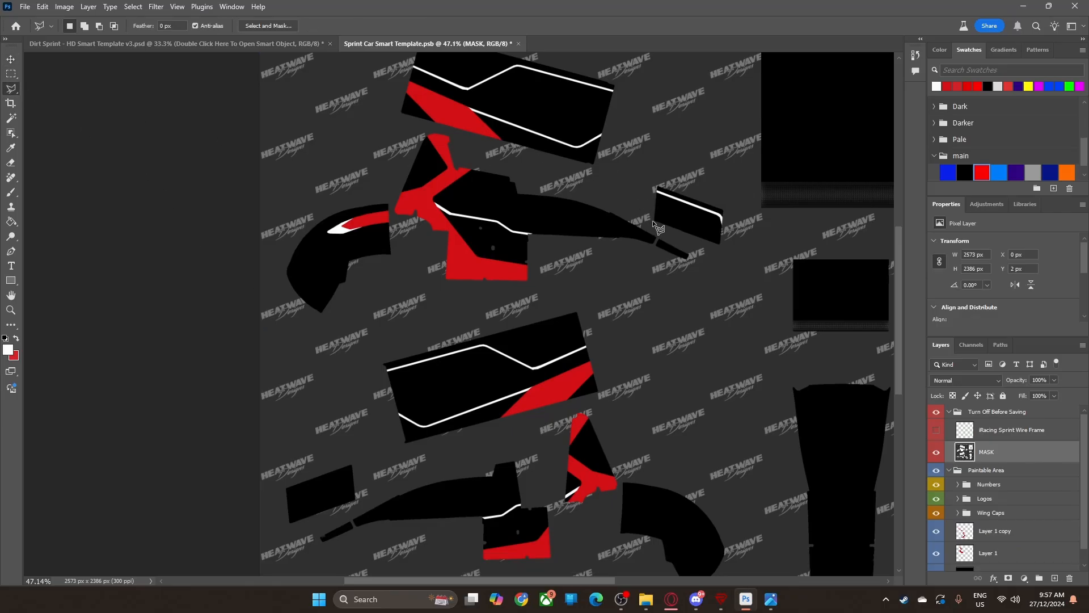
left_click(730, 205)
left_click(658, 182)
left_click(653, 186)
left_click(655, 219)
Step: Move the selected white stripe on Layer 1 copy, not MASK, onto the opposite small panel, at about X 139, Y 1769 px
key("v")
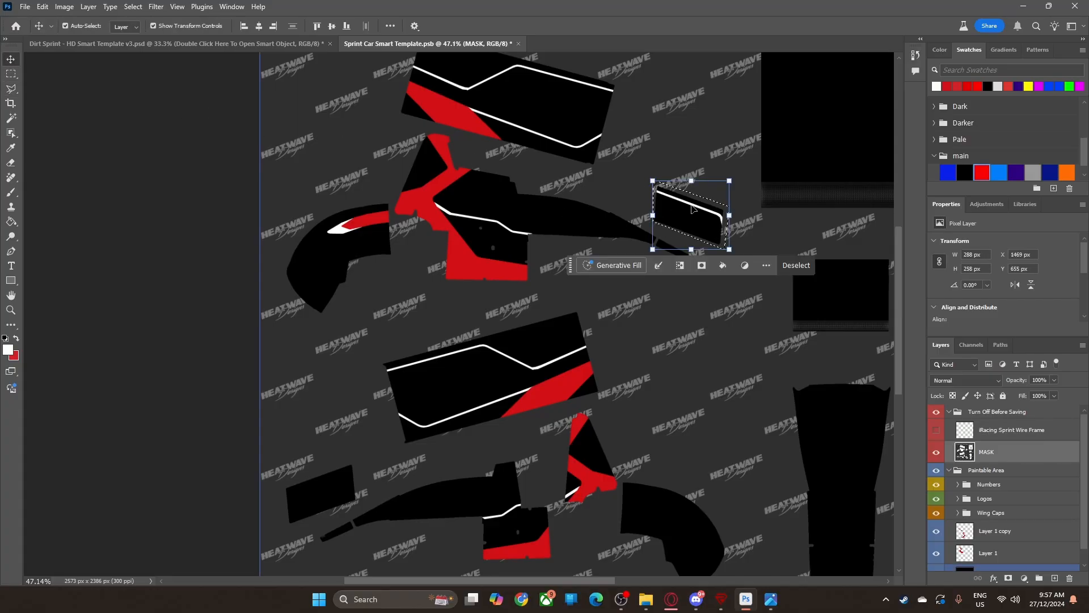
left_click_drag(697, 210, 708, 231)
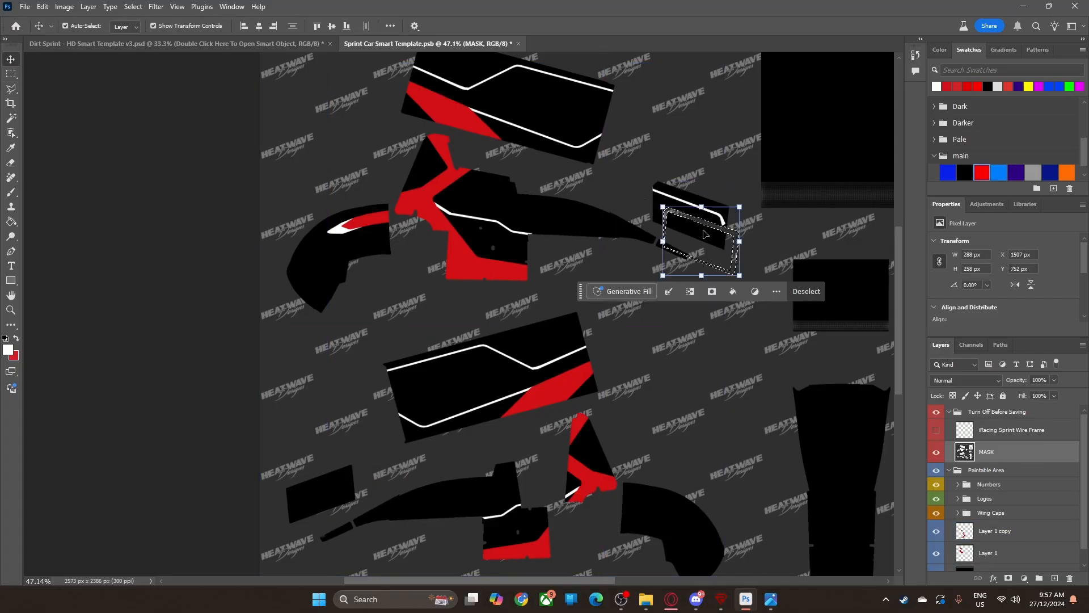
key("ctrl+z")
left_click(994, 532)
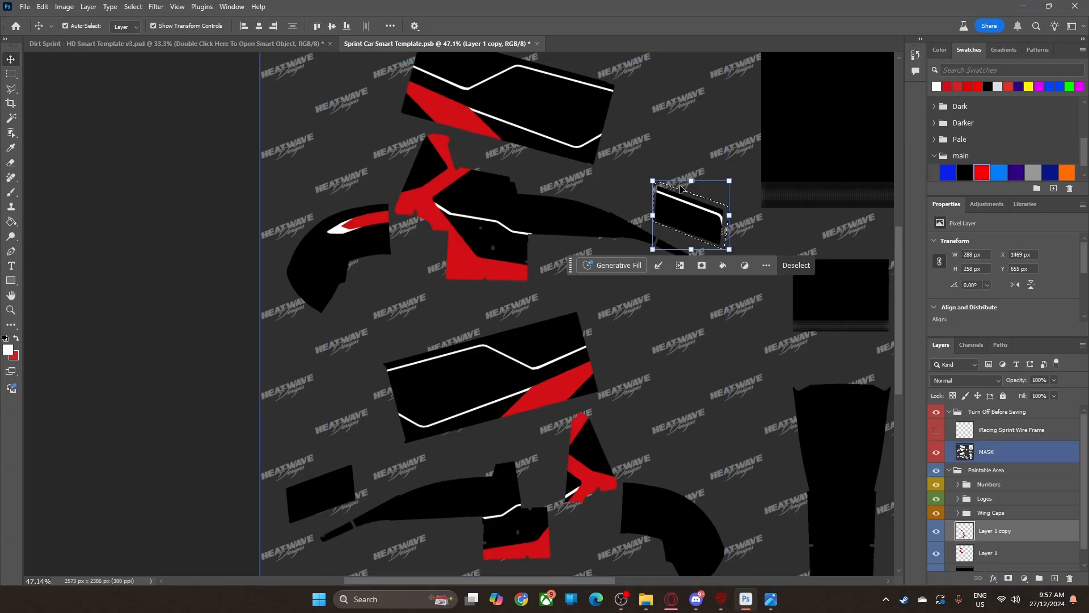
left_click_drag(704, 239, 311, 517)
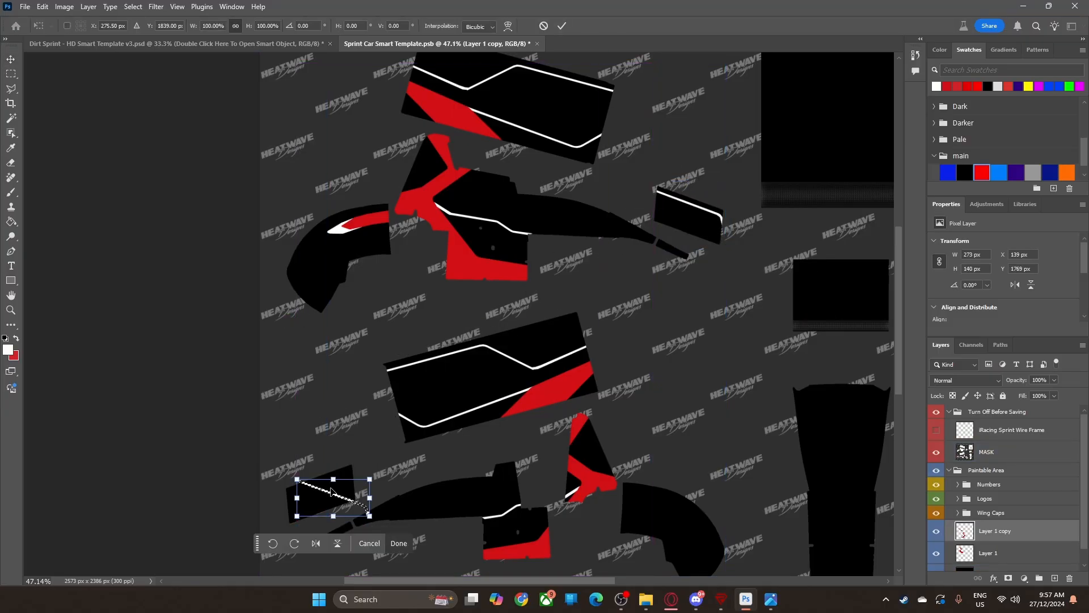
Step: Flip the white stripe horizontally, align it with the small lower panel's upper edge at about X 90, Y 1720 px, and apply
left_click(317, 544)
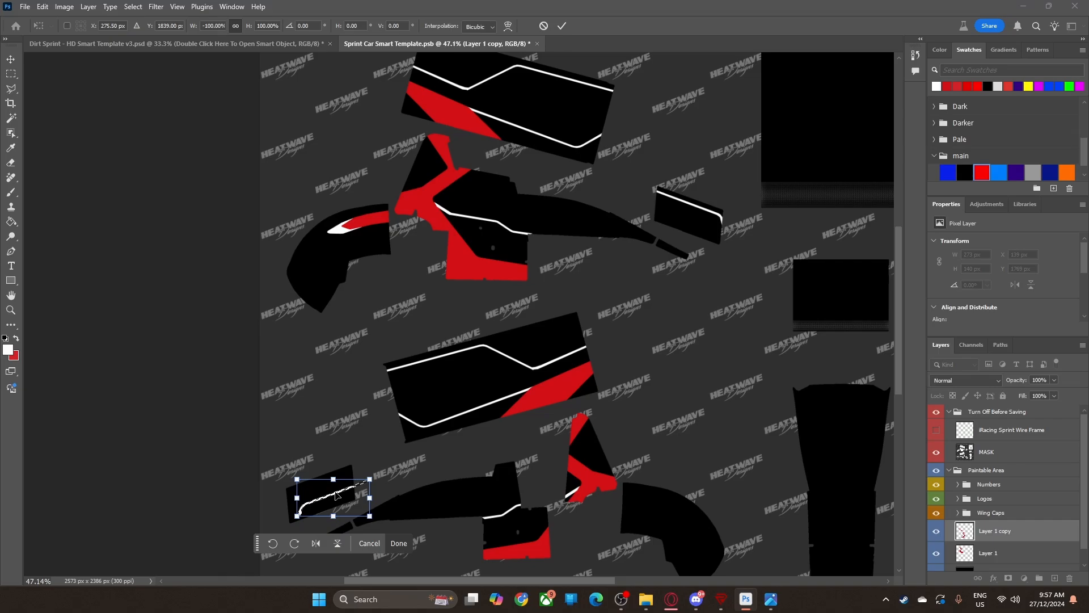
left_click_drag(337, 497, 320, 481)
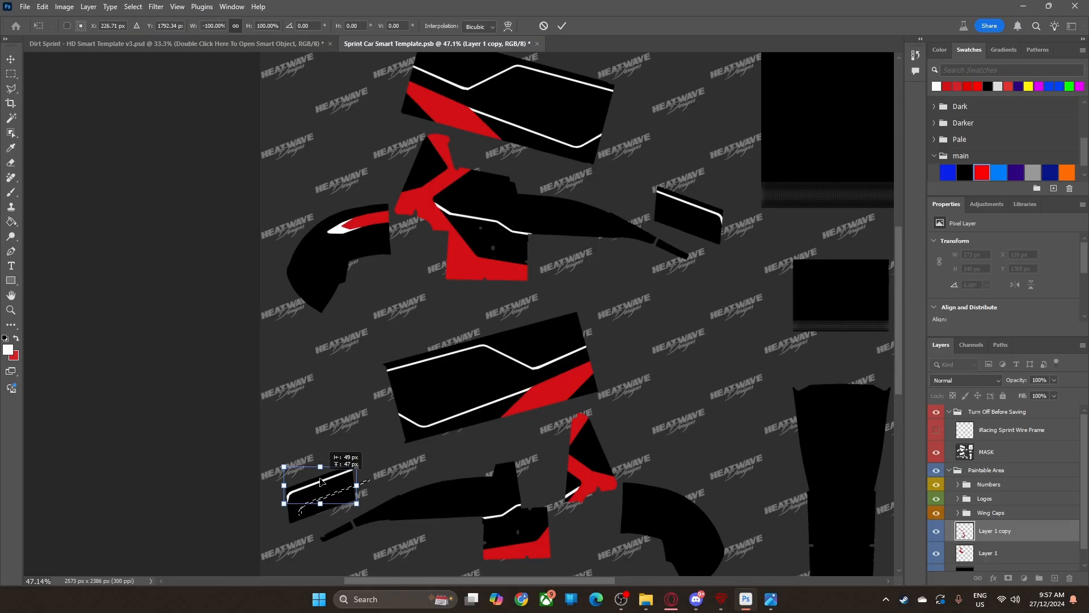
left_click_drag(320, 481, 320, 480)
key("Return")
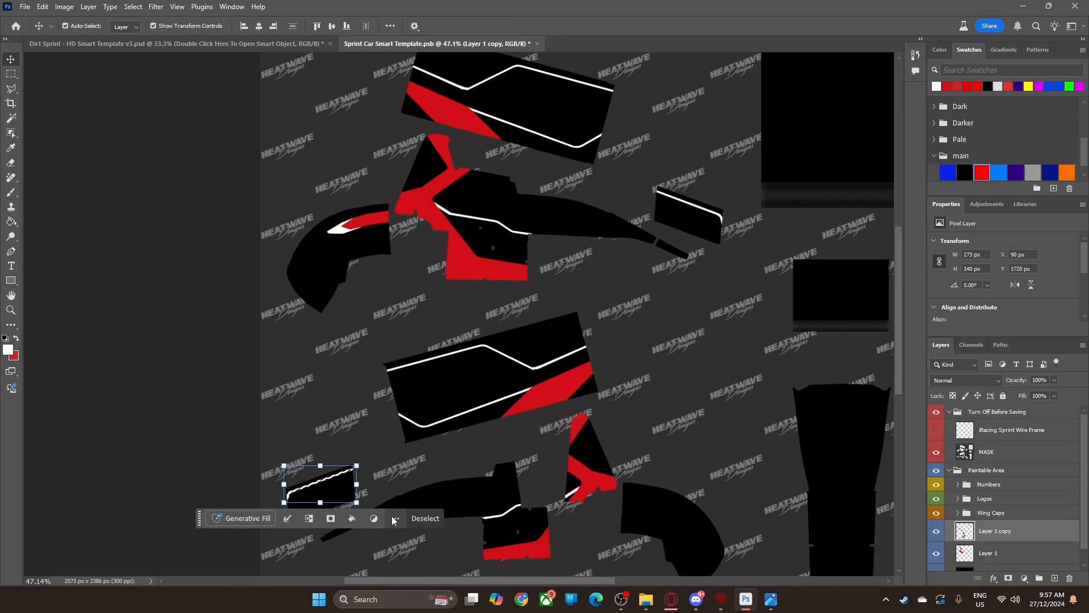
Step: Deselect the placed stripe and draw a Polygonal Lasso outline around the upper curved panel's red-and-white flash, about 325 by 294 px
left_click(427, 519)
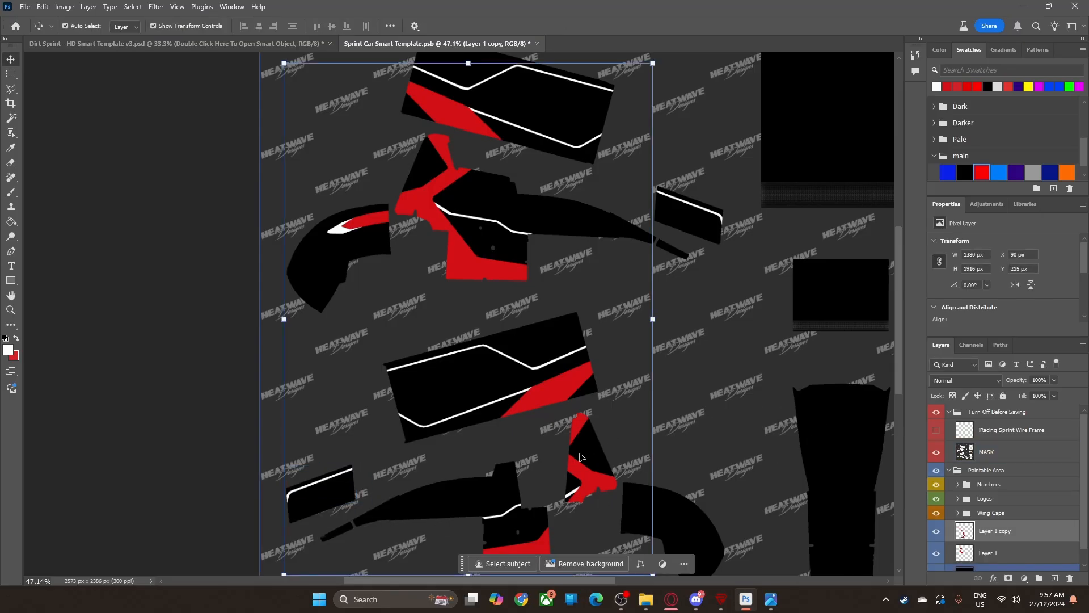
scroll(578, 458, "up", 1)
scroll(453, 466, "up", 2)
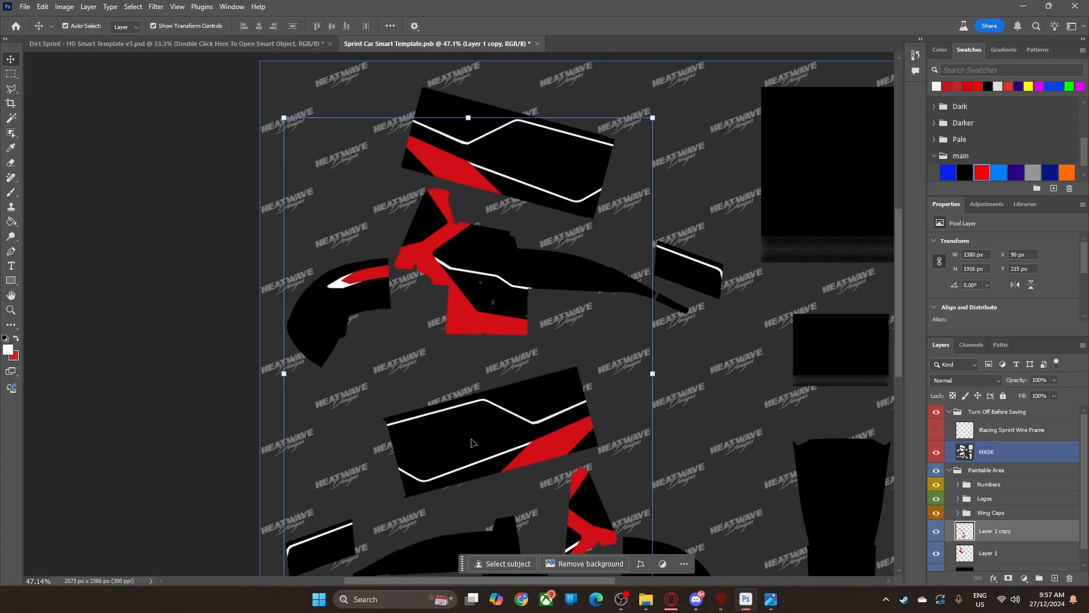
left_click(12, 89)
left_click(391, 251)
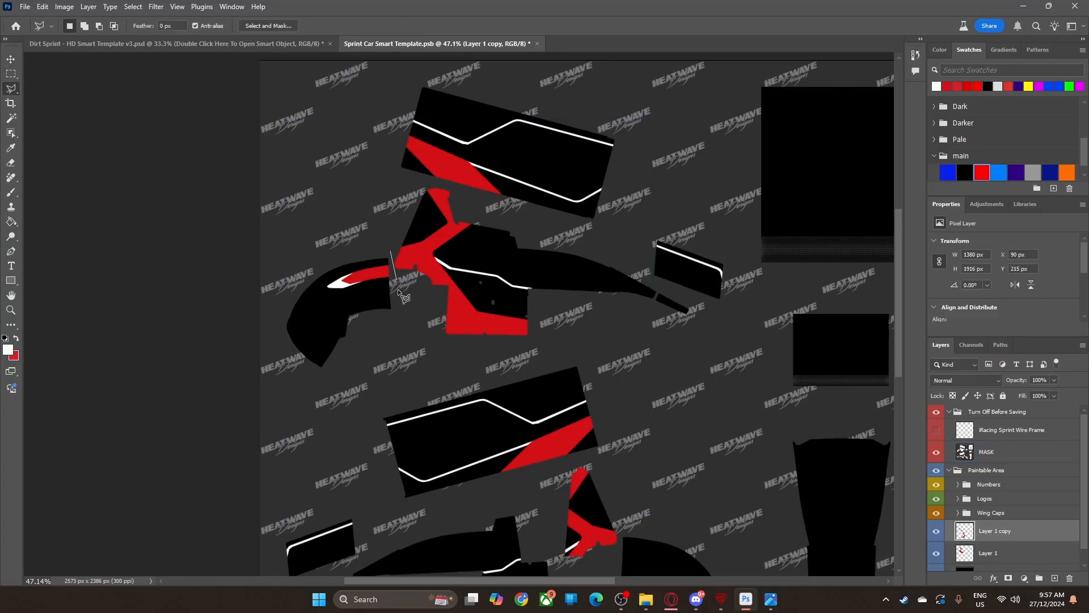
left_click(394, 312)
left_click(308, 328)
left_click(308, 281)
left_click(343, 256)
left_click(391, 251)
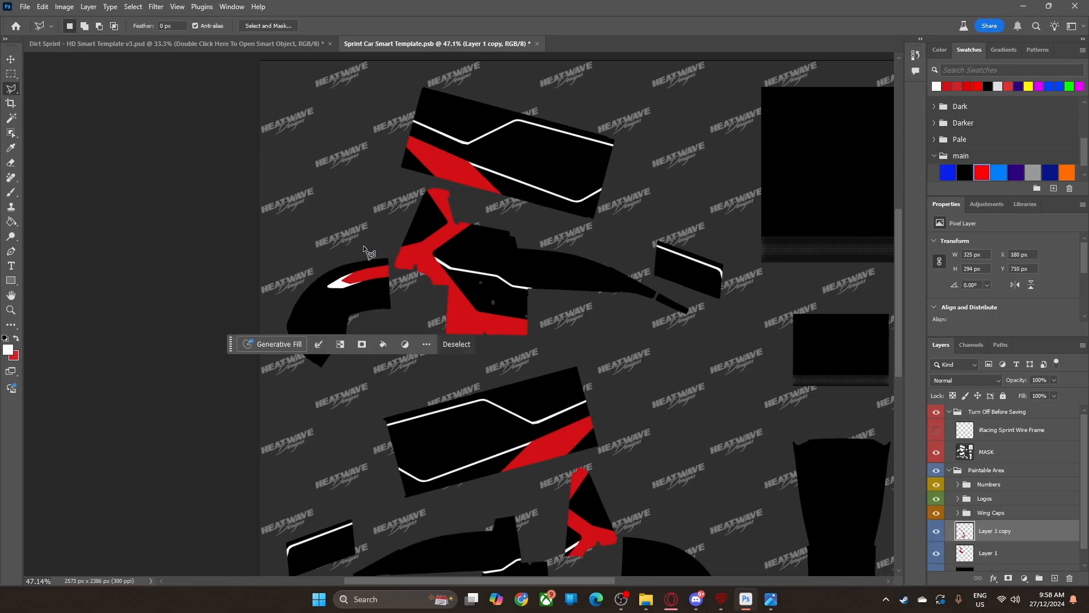
Step: Move the selected red-and-white flash on Layer 1 copy onto the opposite curved panel, at about X 1359, Y 1813 px
key("v")
left_click_drag(349, 269, 644, 553)
scroll(675, 523, "down", 2)
scroll(673, 523, "down", 2)
Step: Flip the flash horizontally, align it with the lower curved panel's edge at about X 1340, Y 1811 px, apply the transform, and deselect
key("ctrl+t")
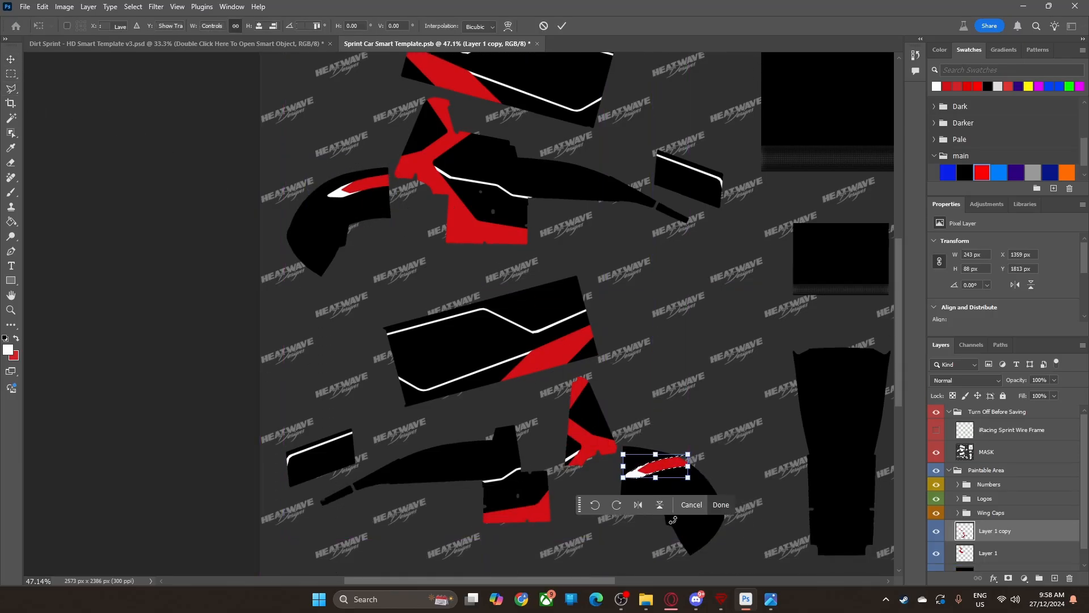
left_click(638, 505)
left_click_drag(658, 469, 653, 468)
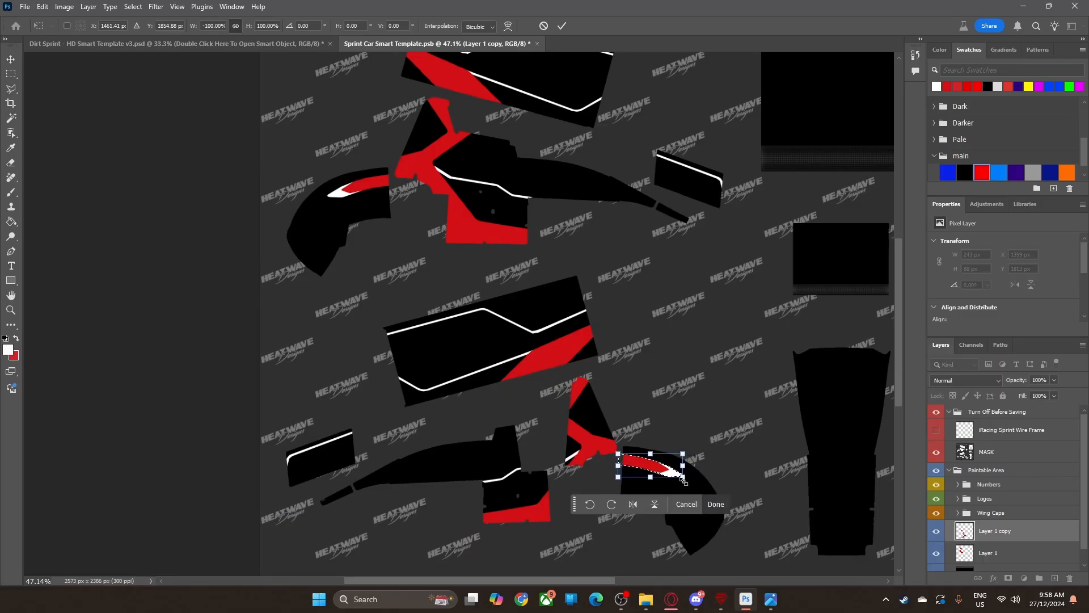
left_click(716, 504)
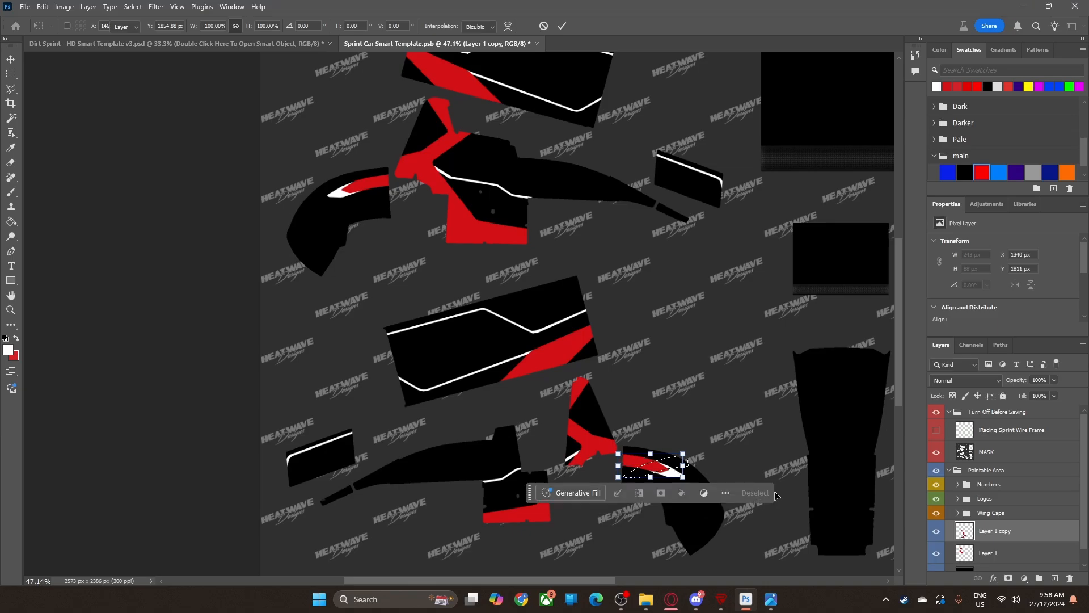
left_click(757, 489)
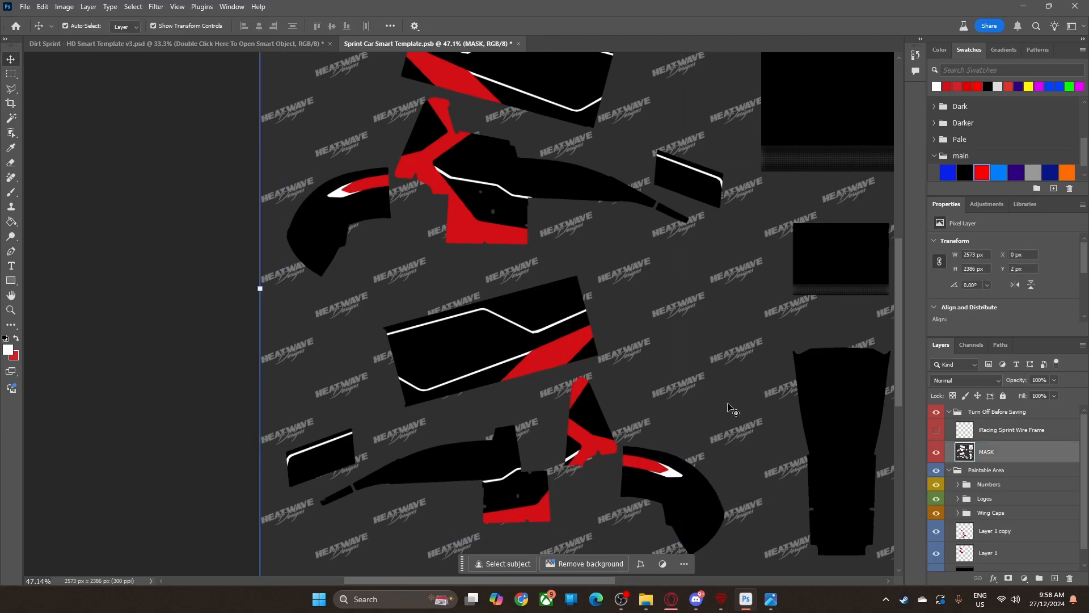
Step: Hide the Wing Caps group
scroll(565, 343, "up", 2)
left_click_drag(607, 308, 586, 304)
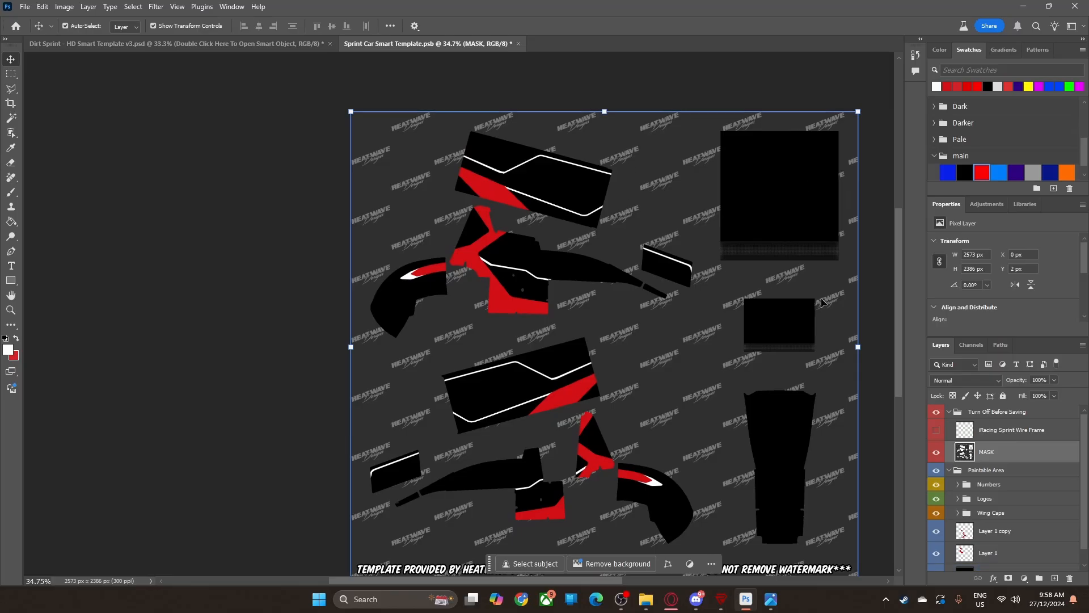
left_click(936, 513)
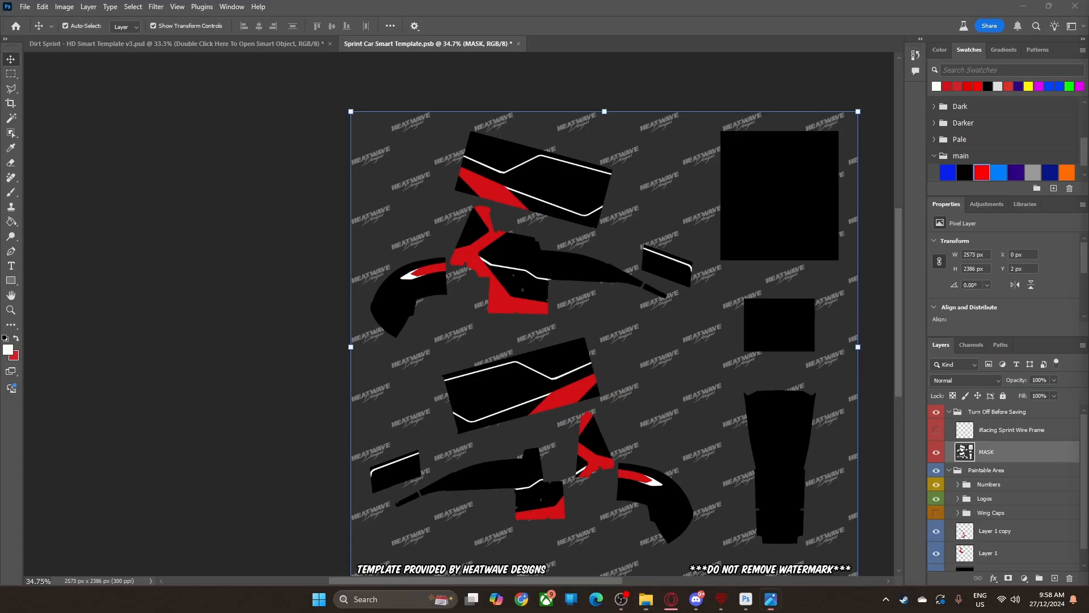
Step: Switch to the wing reference photo, shrink its window, and examine the top wing's front edge before returning to the template
left_click_drag(1088, 153, 594, 94)
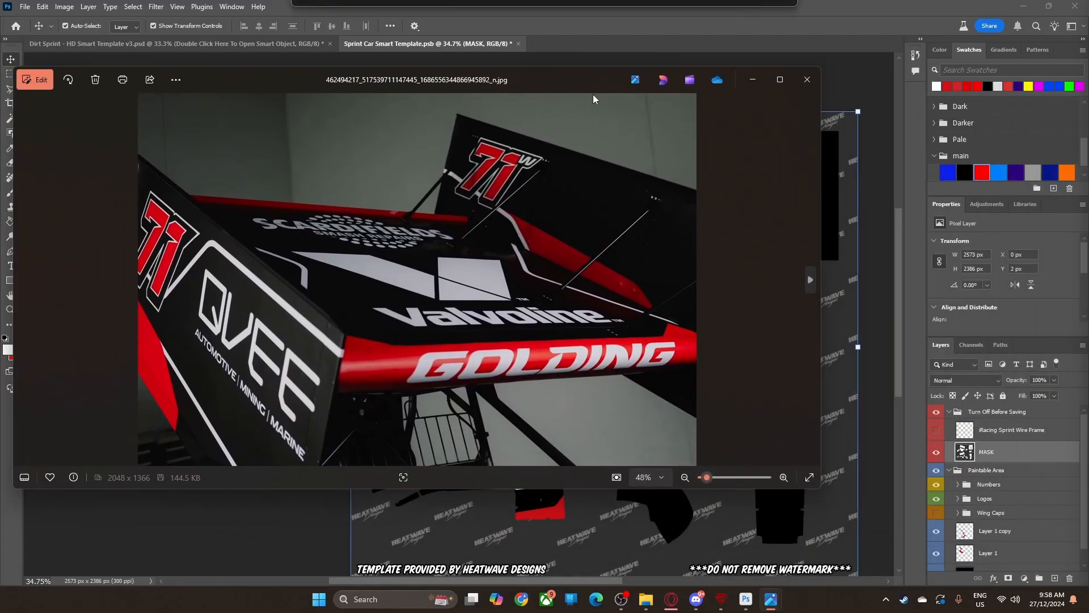
left_click_drag(821, 252, 461, 272)
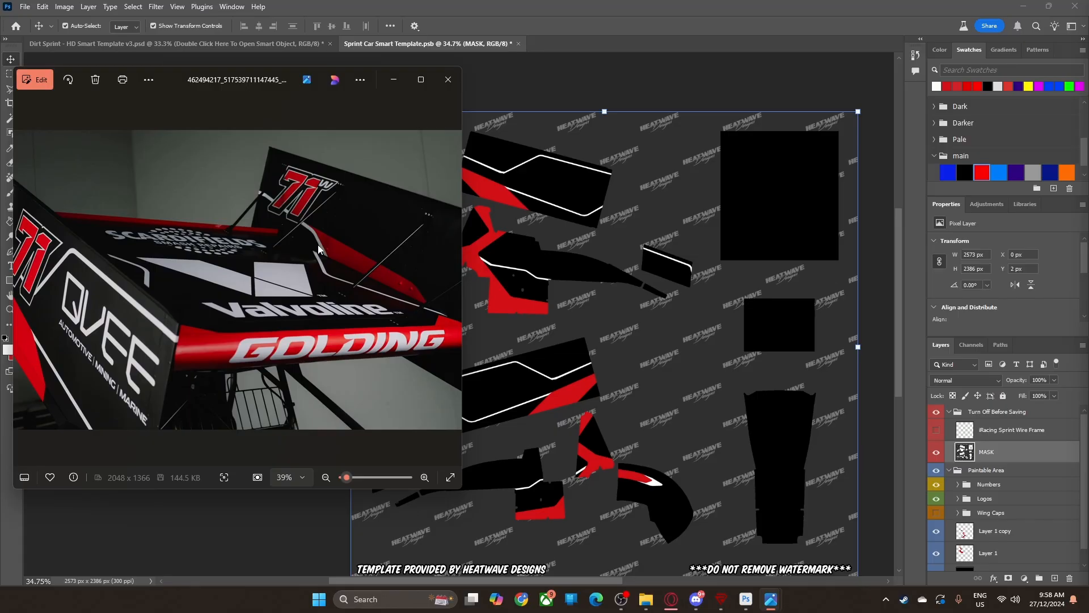
left_click(448, 79)
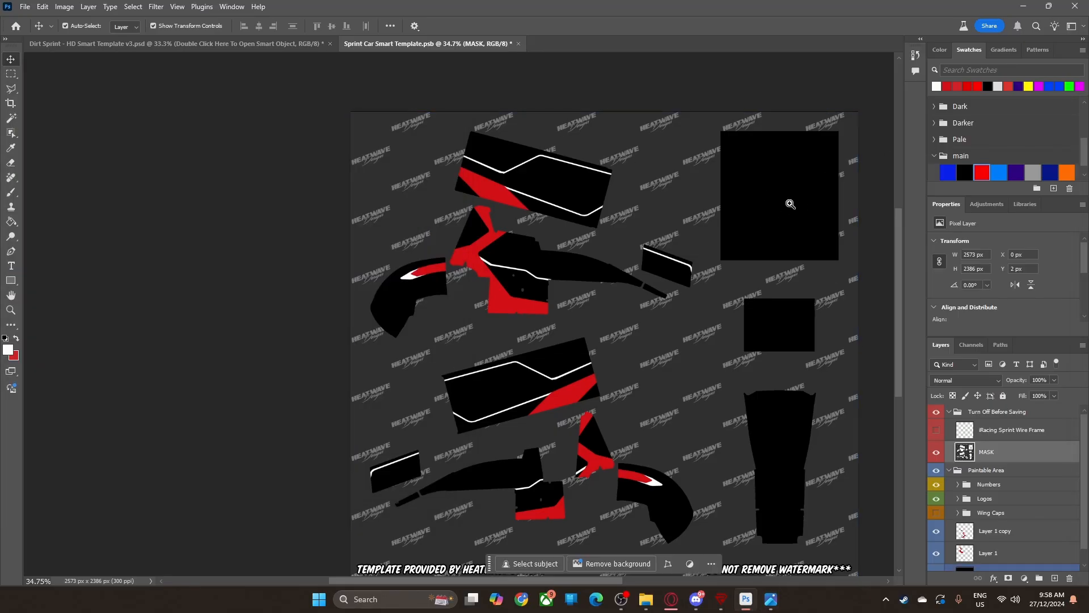
Step: Add a new empty layer directly above Layer 1 copy for the top wing graphics
key("z")
left_click_drag(760, 207, 801, 204)
key("v")
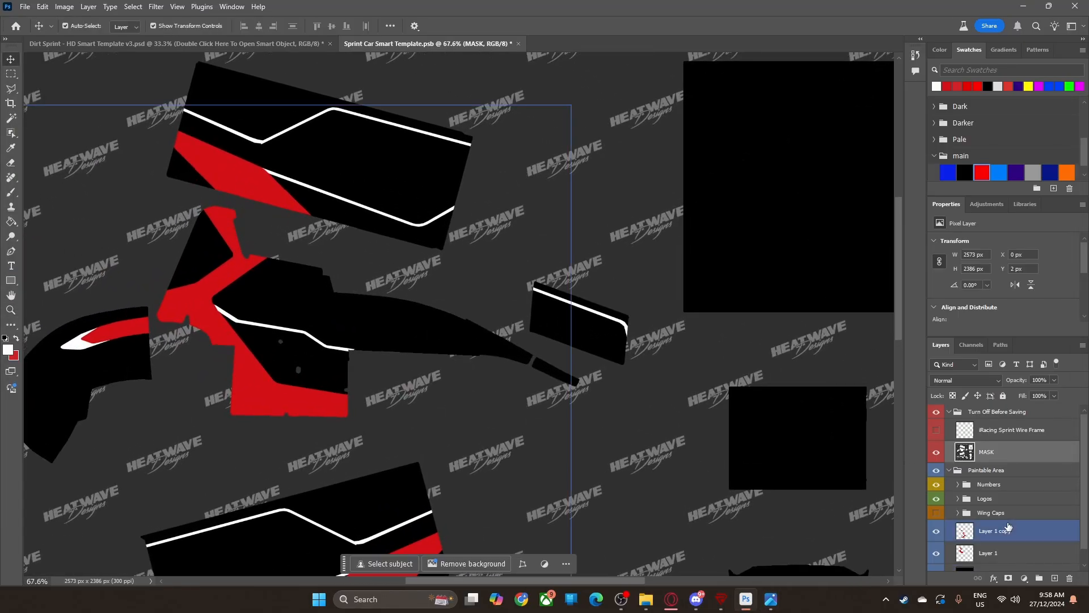
left_click(1001, 530)
left_click(1055, 579)
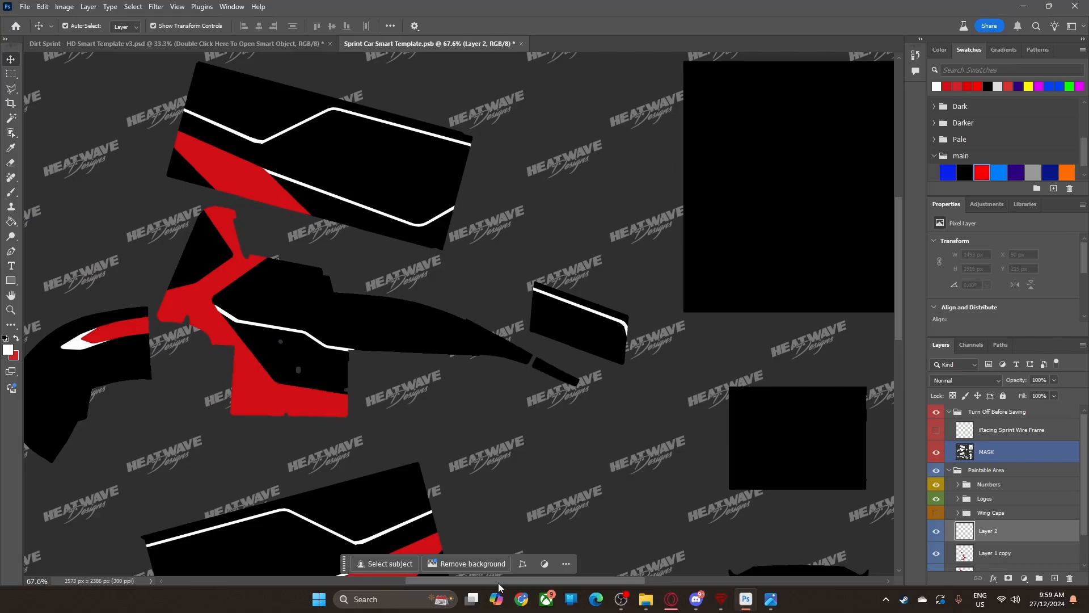
left_click_drag(502, 581, 569, 582)
scroll(588, 436, "up", 1)
scroll(587, 436, "up", 1)
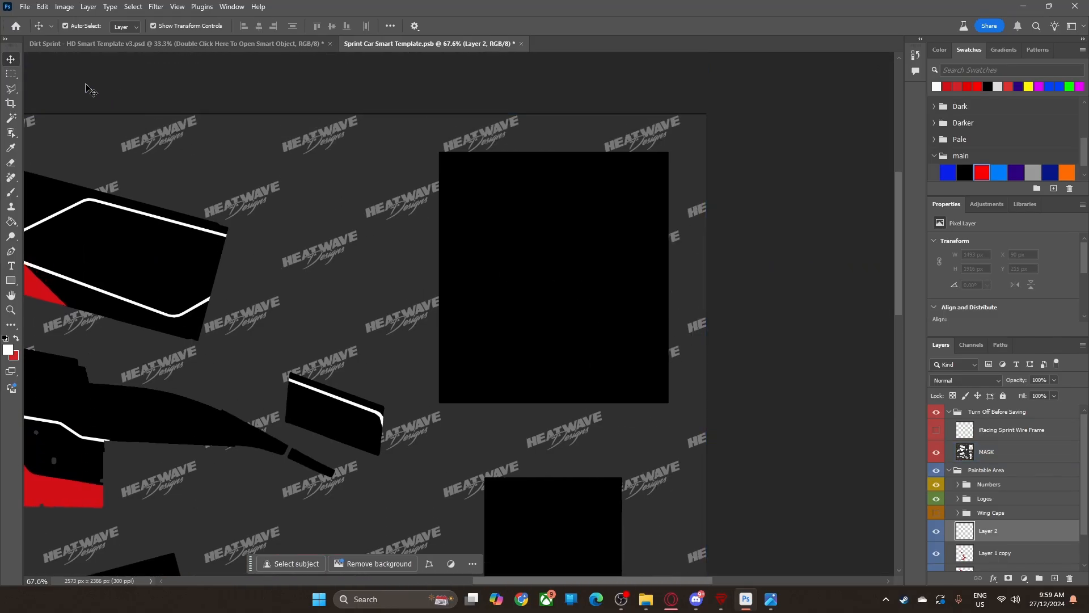
Step: Show the iRacing Sprint Wire Frame layer and draw a rectangular selection over the top wing's lower edge band, about 607 by 103 px
left_click(11, 88)
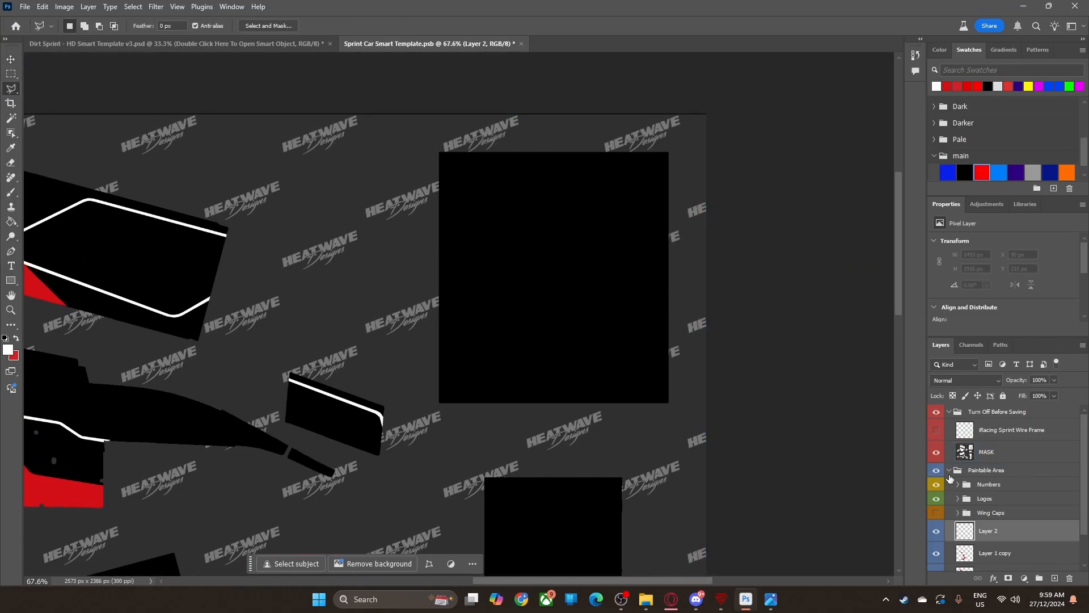
left_click(935, 431)
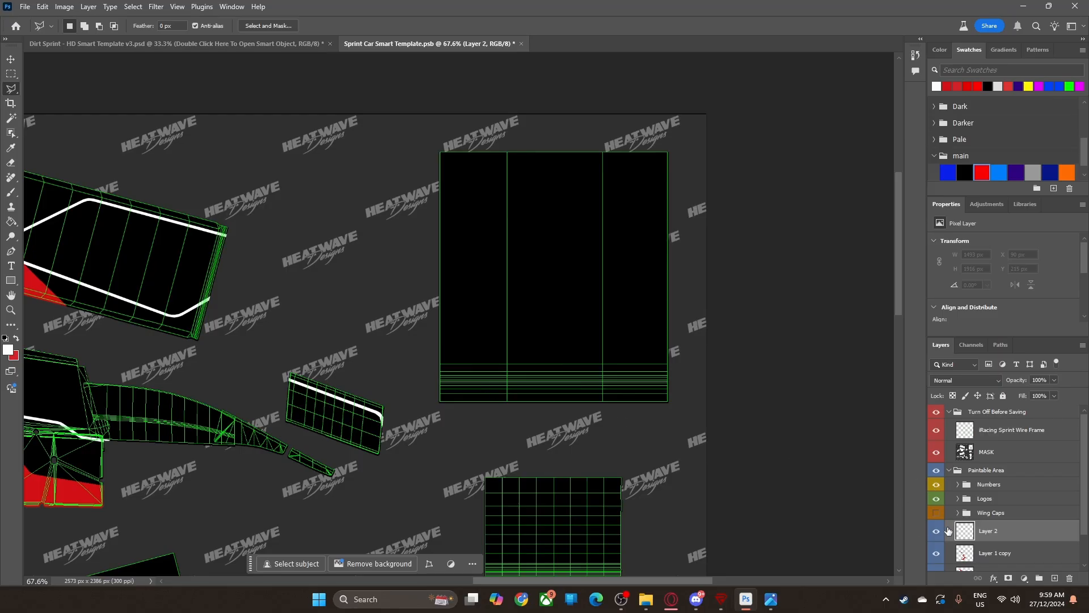
key("z")
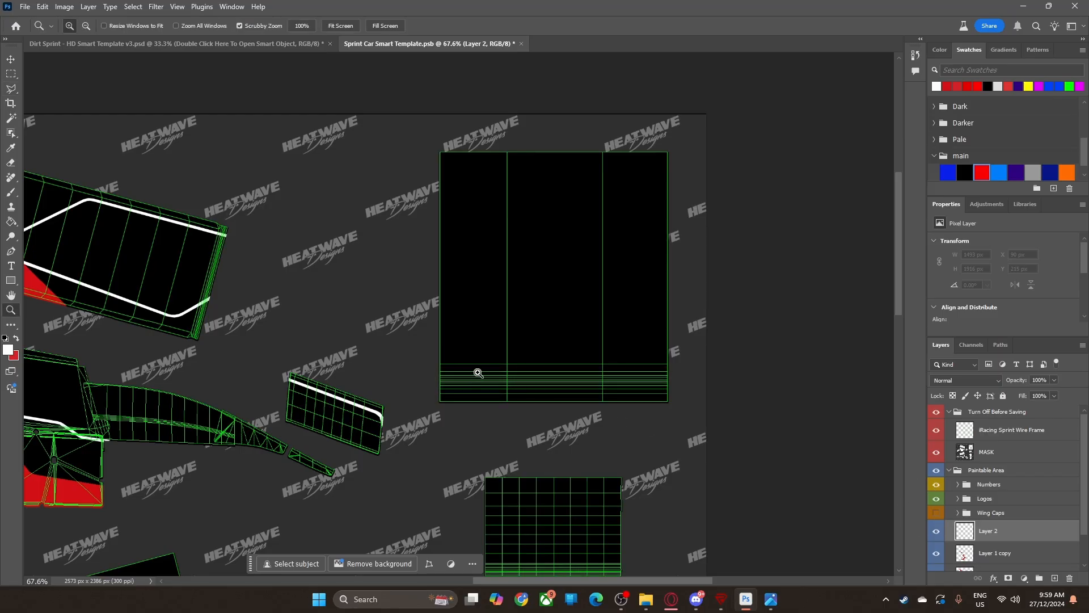
left_click(478, 373)
left_click(11, 74)
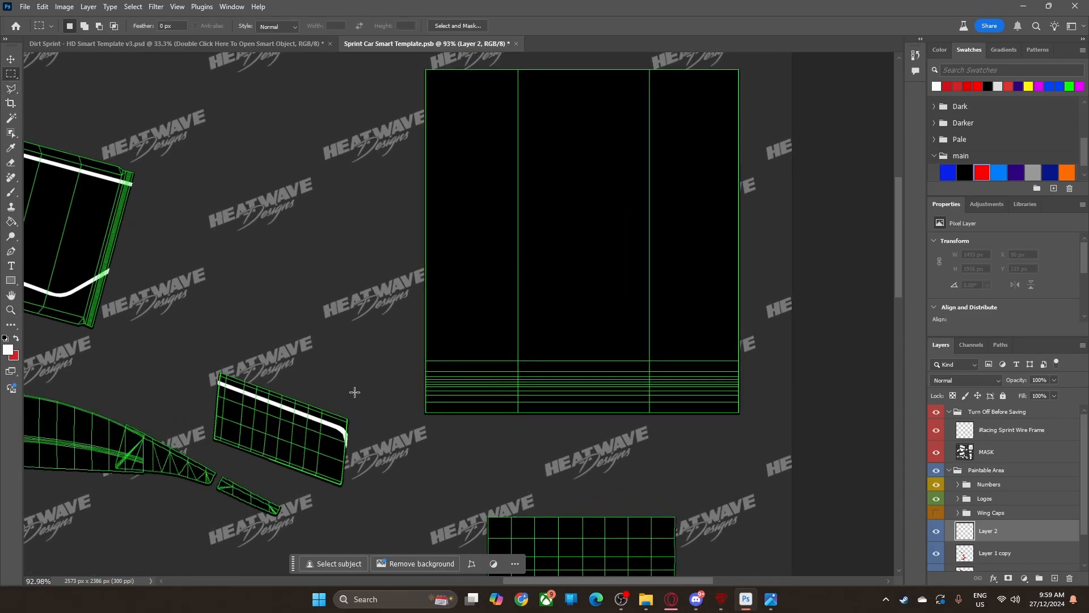
left_click_drag(423, 364, 742, 417)
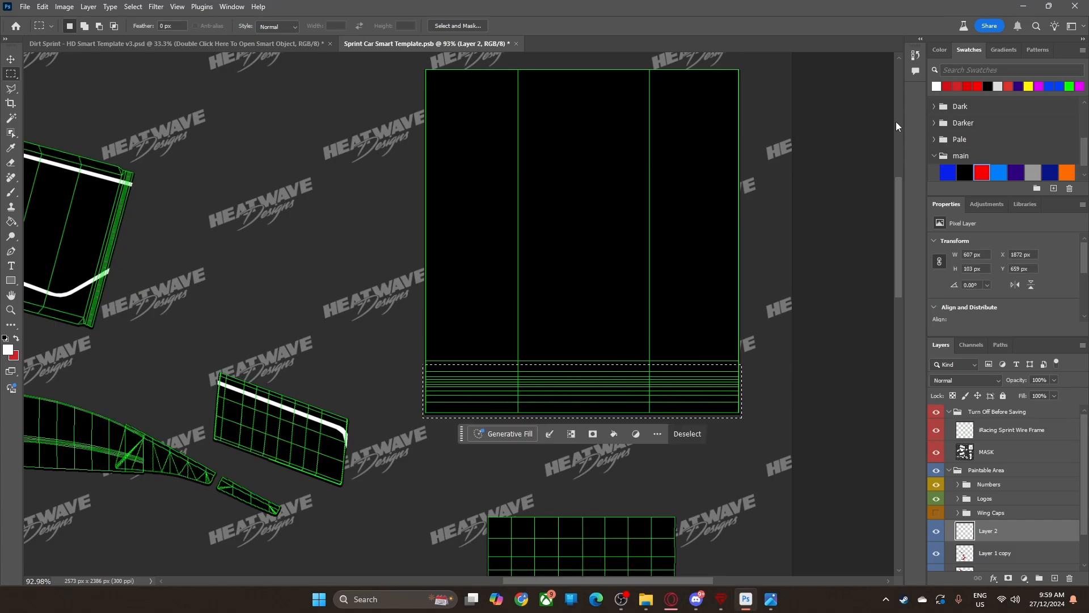
Step: Fill the selected top wing band with the livery red on Layer 2 and deselect
left_click(949, 85)
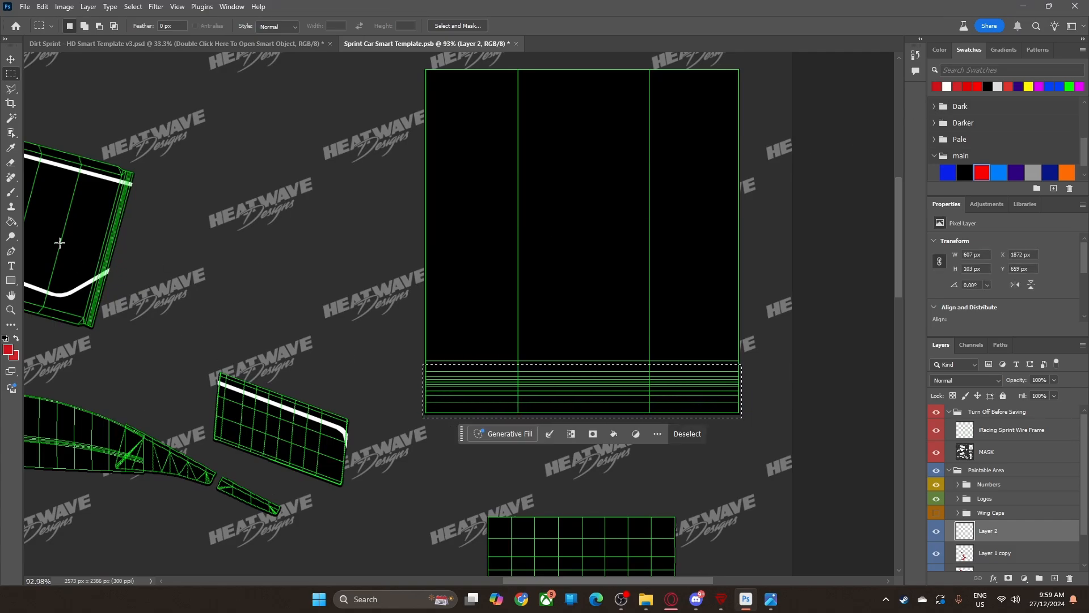
left_click(11, 221)
left_click(545, 400)
left_click(687, 435)
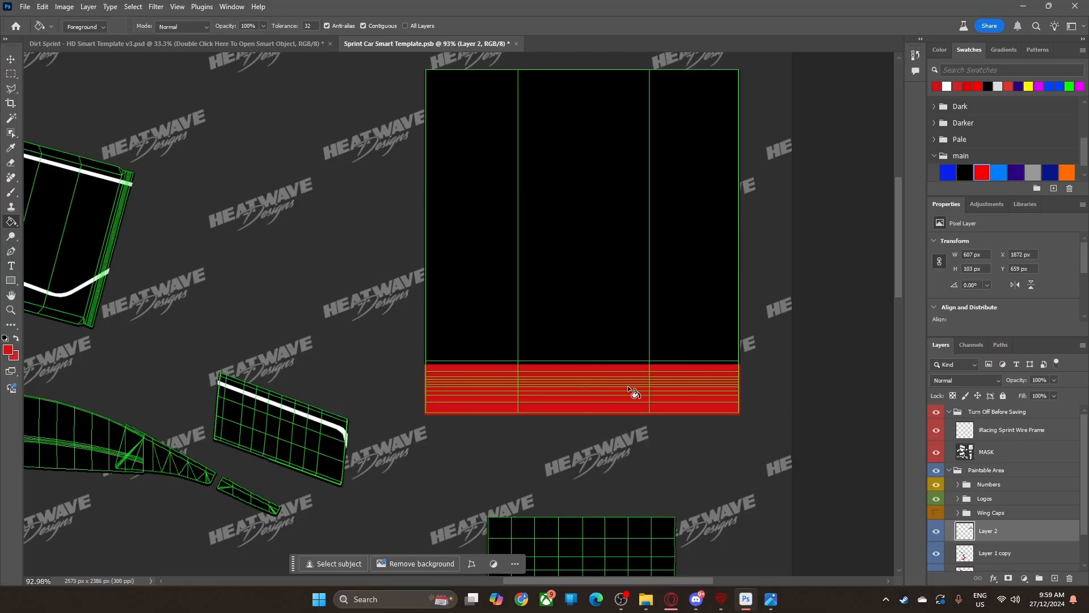
Step: Following the wing reference photo, outline a triangle about 95 by 78 px above the red band's right end and fill it red
left_click(11, 88)
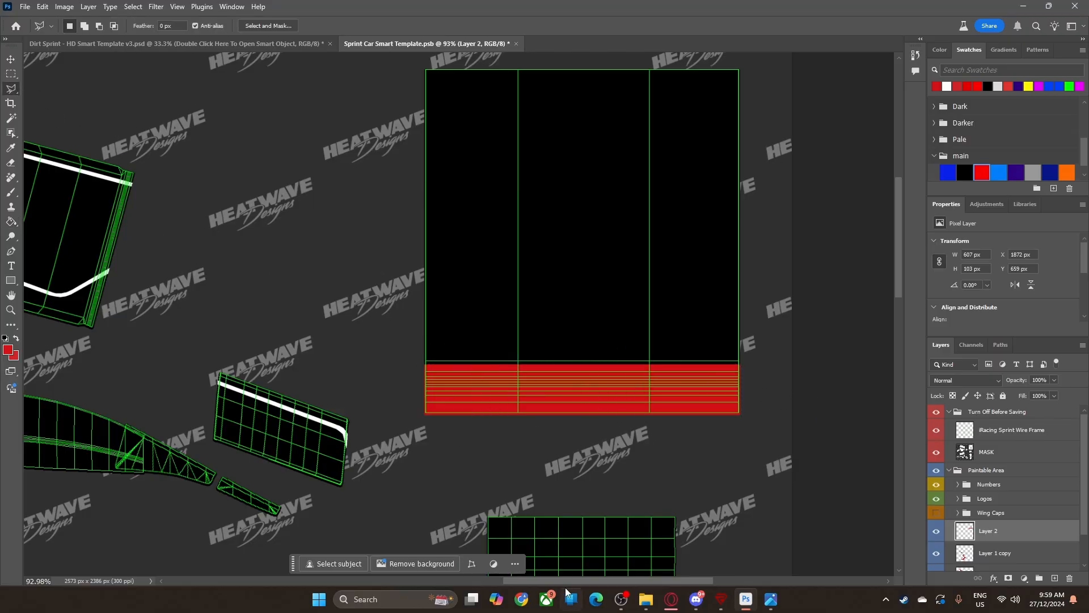
mouse_move(772, 600)
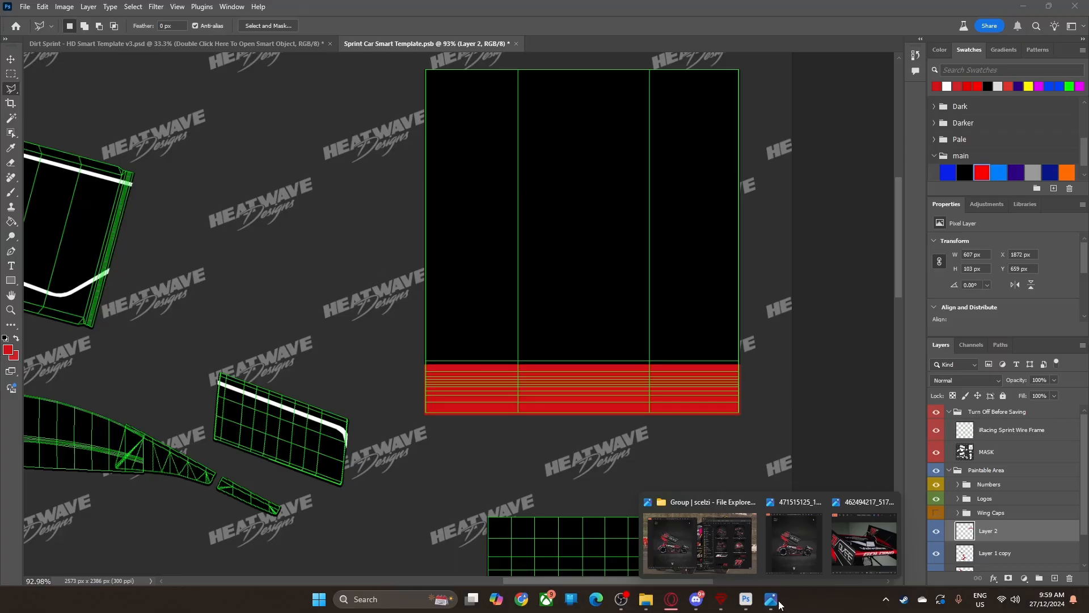
left_click(867, 550)
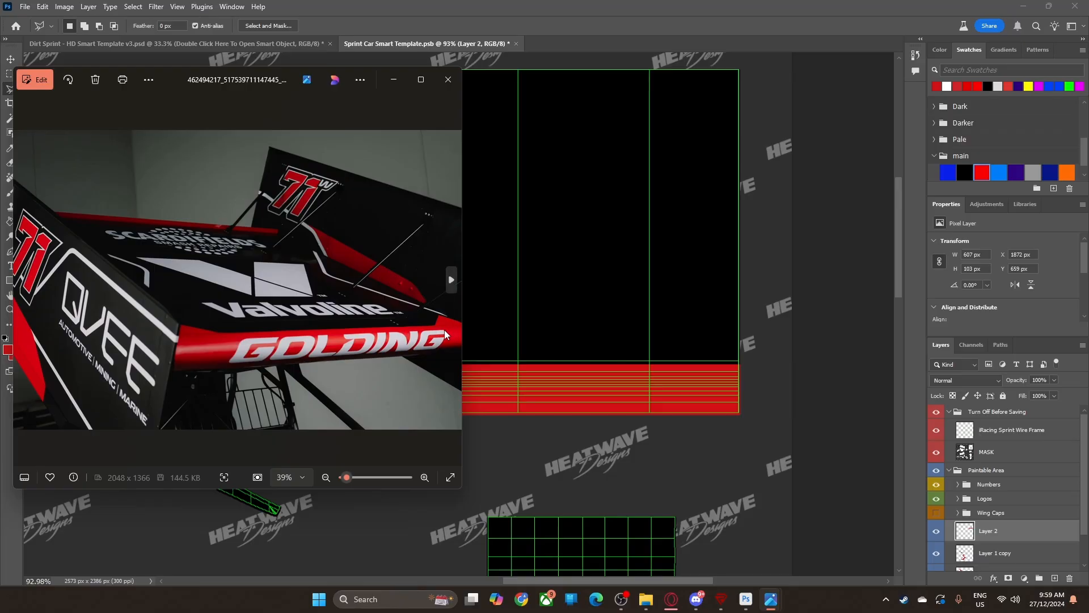
left_click(702, 368)
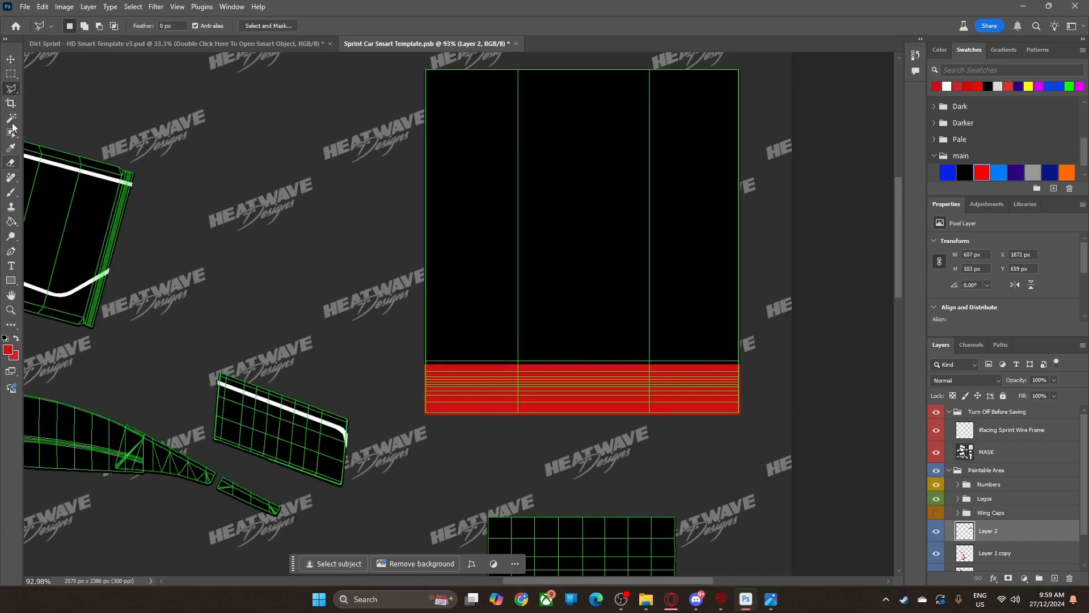
left_click(695, 364)
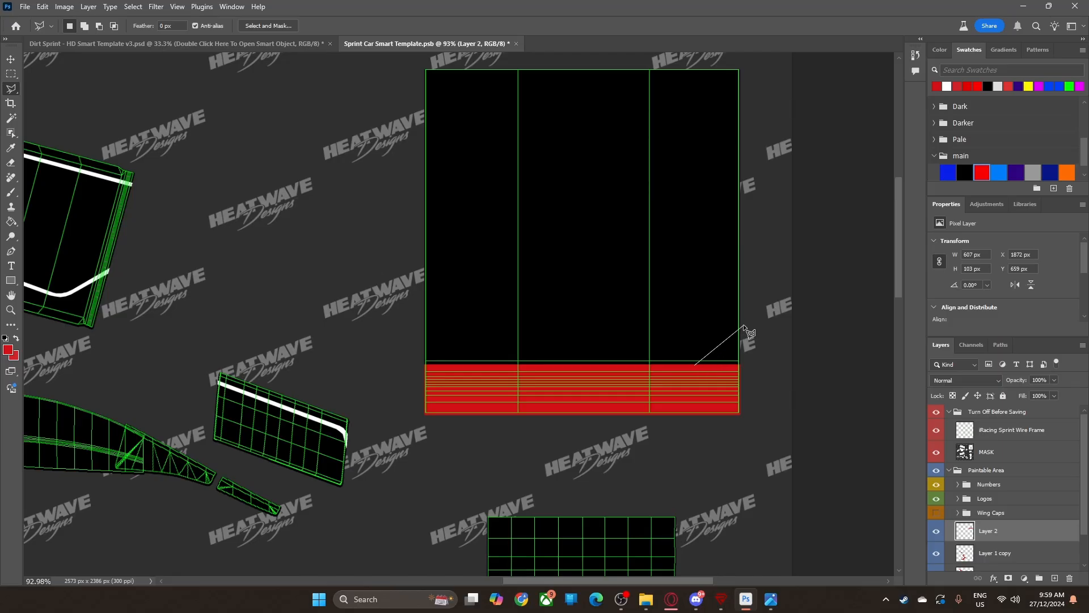
left_click(743, 366)
left_click(696, 365)
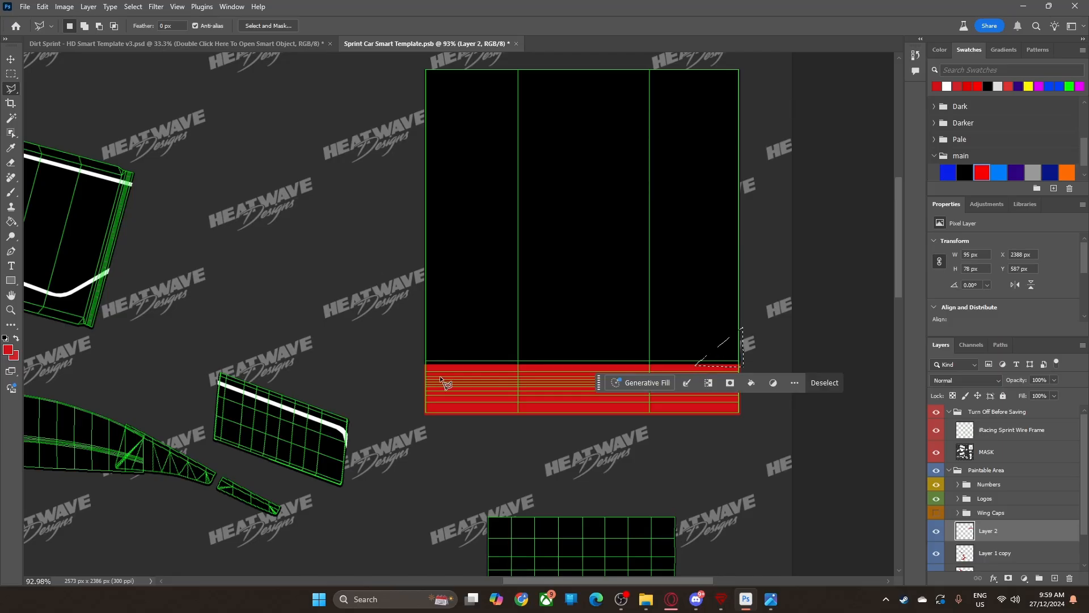
left_click(11, 222)
left_click(731, 363)
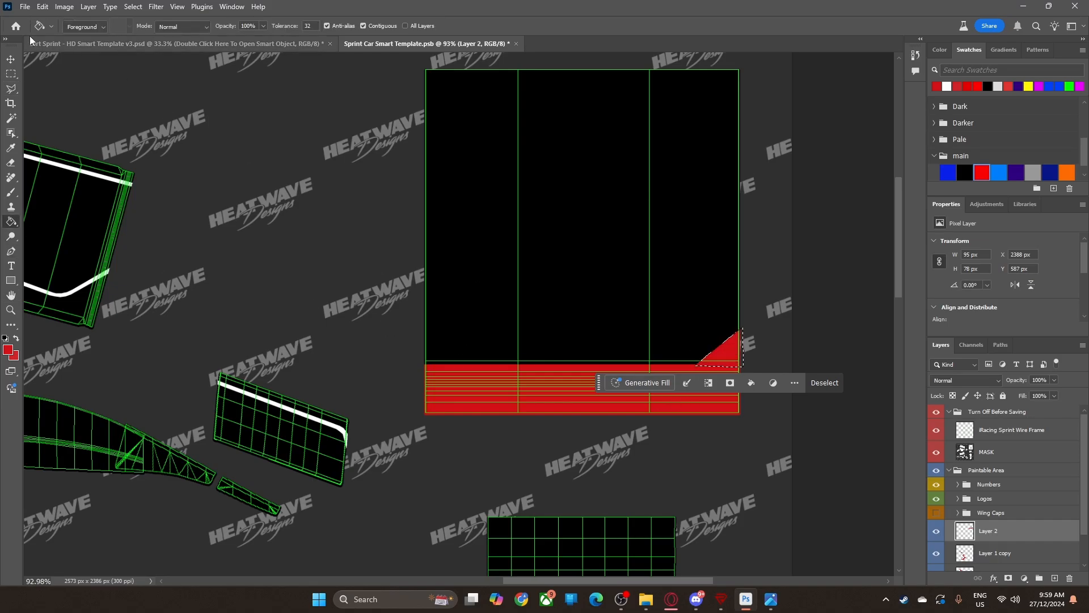
Step: Duplicate the red triangle to the band's opposite end, flip it horizontally, align it at about X 1872, Y 591 px, apply, and deselect
left_click(11, 59)
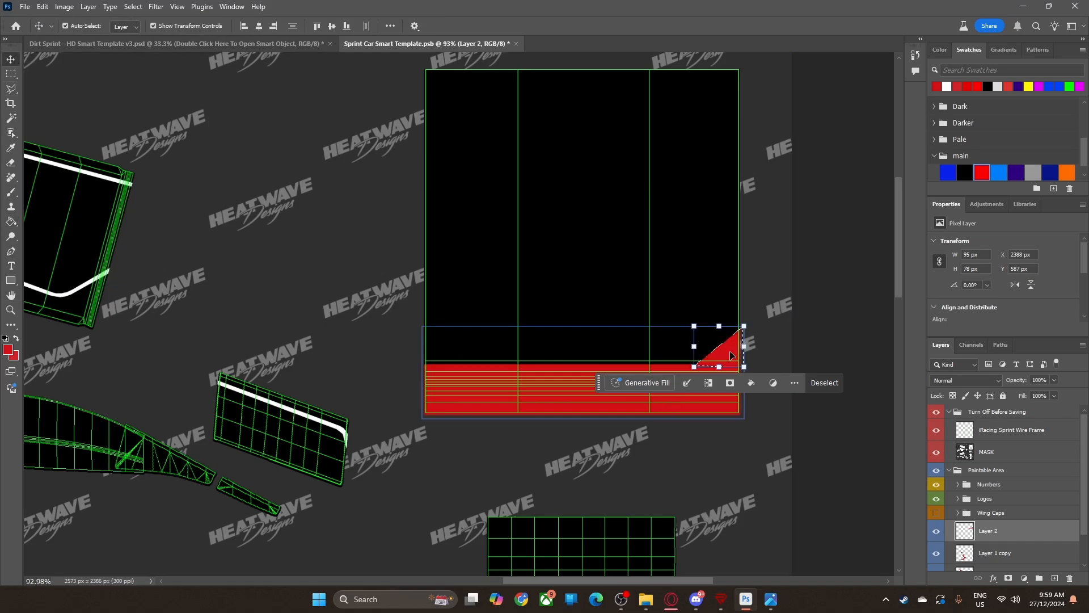
left_click_drag(731, 355, 441, 359)
key("ctrl+t")
left_click(428, 393)
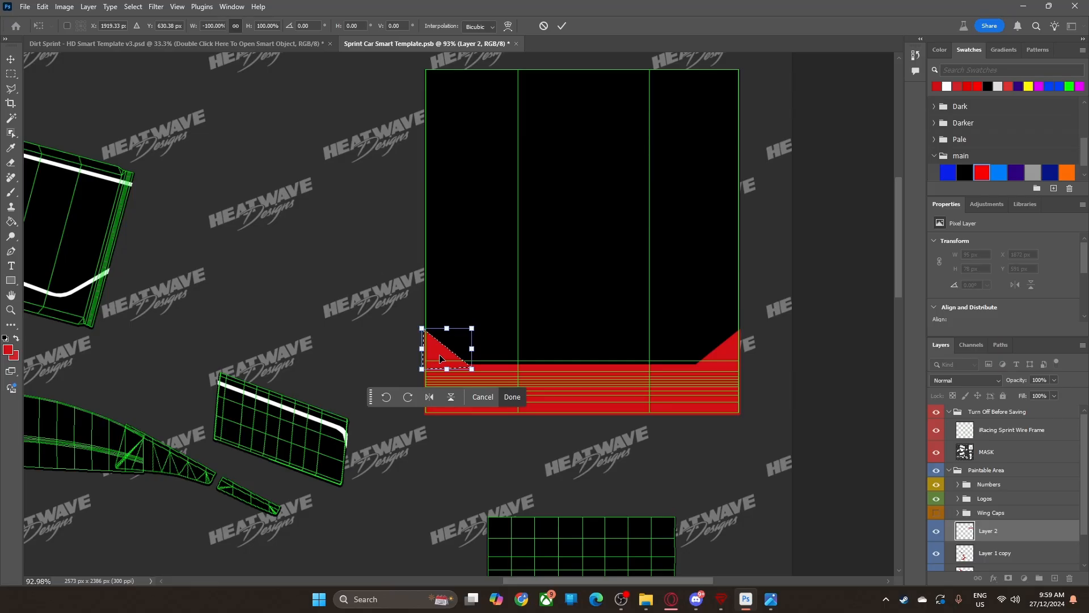
left_click(512, 397)
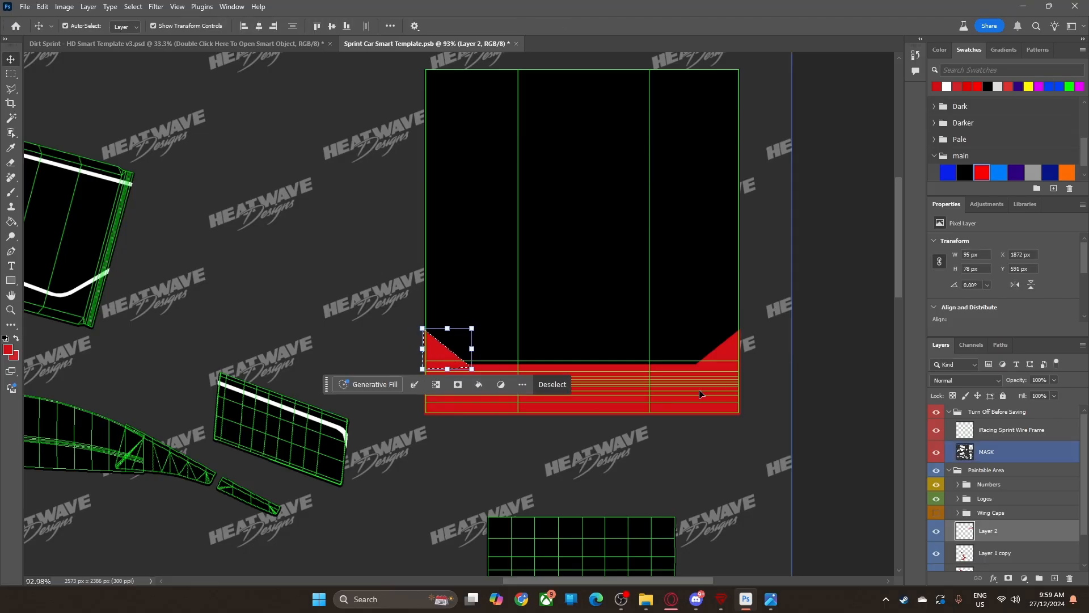
left_click(559, 388)
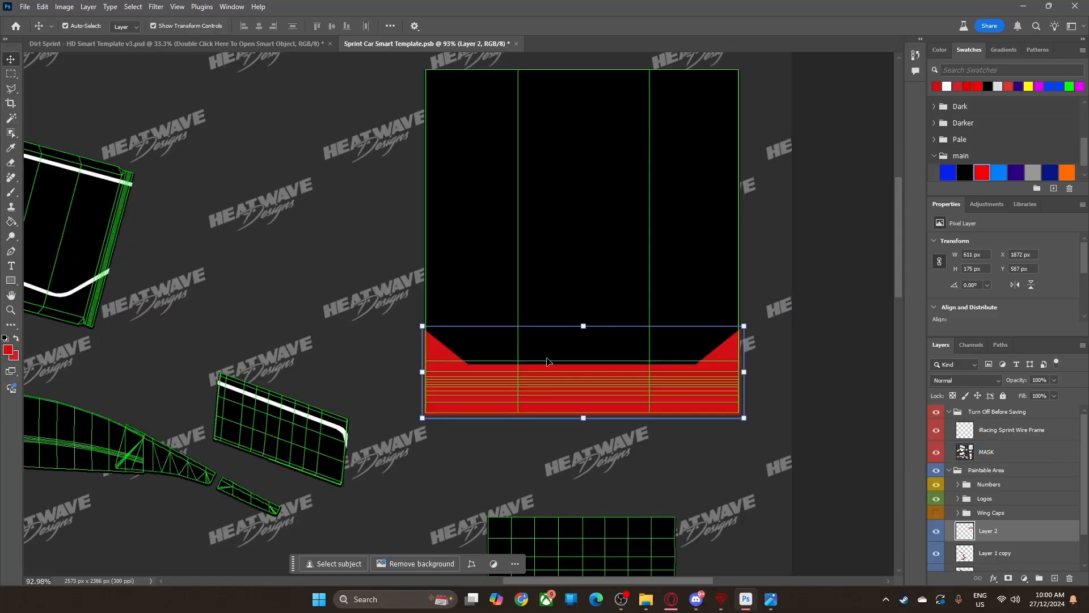
left_click(776, 253)
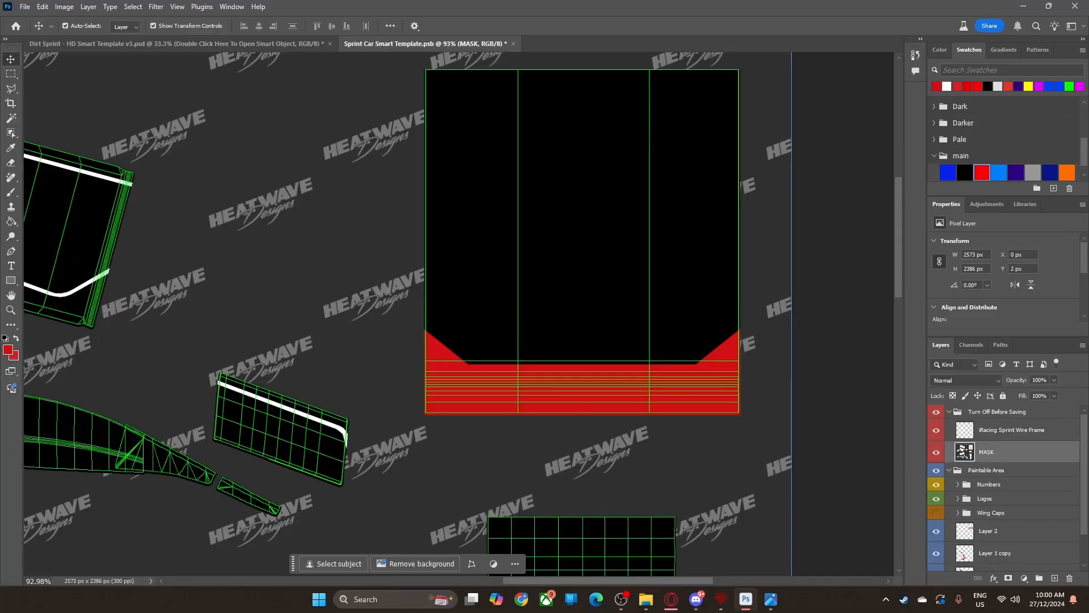
Step: Check the red corner shape in the wing reference photo and make Layer 2 active for cutting the left red triangle
mouse_move(770, 599)
left_click(790, 557)
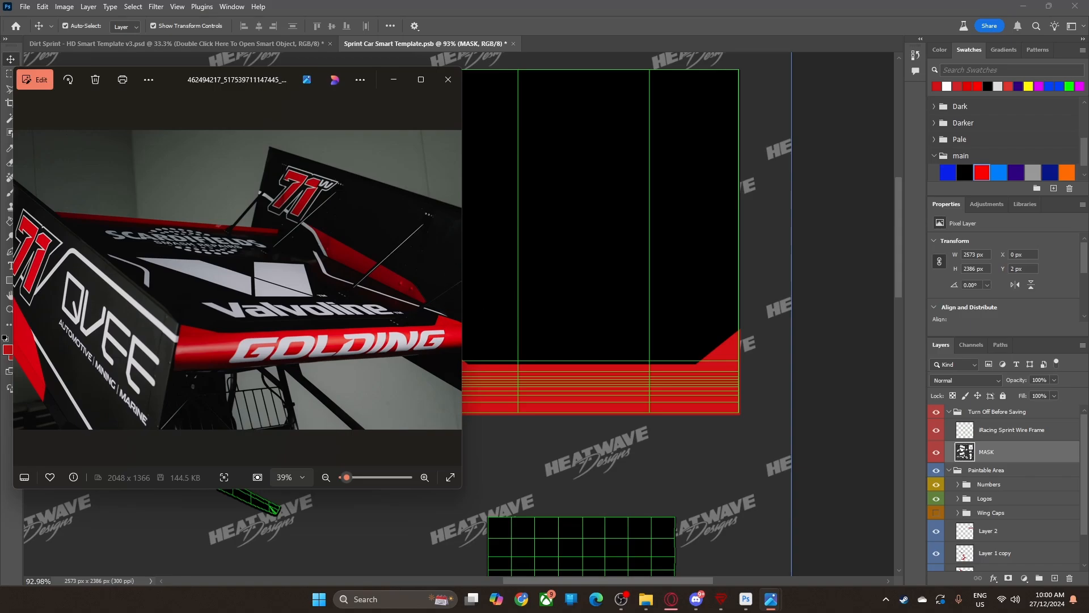
left_click(501, 327)
left_click(459, 349)
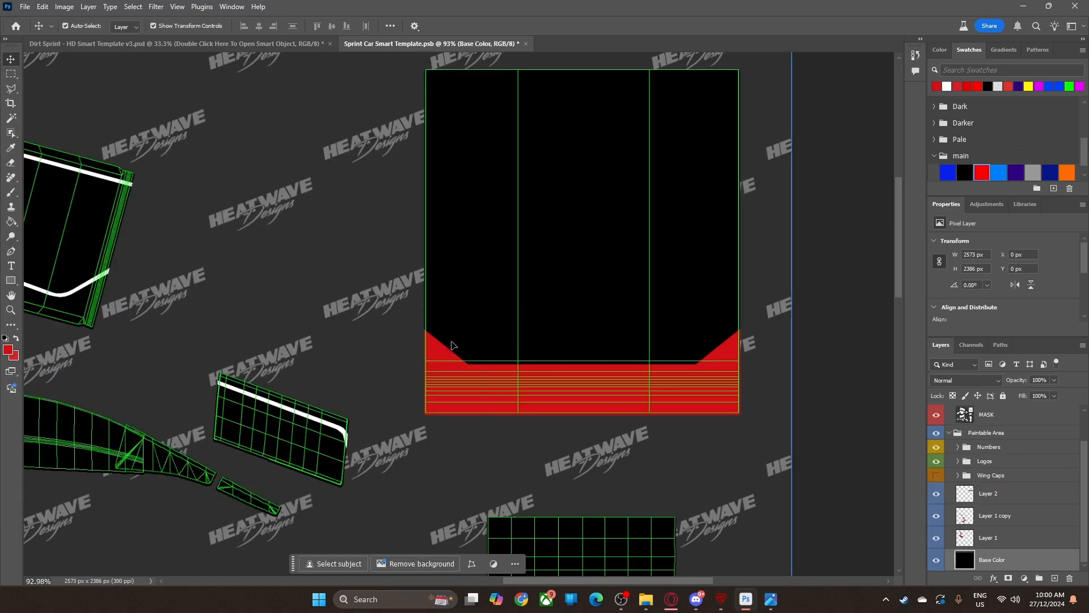
key("z")
left_click(439, 354)
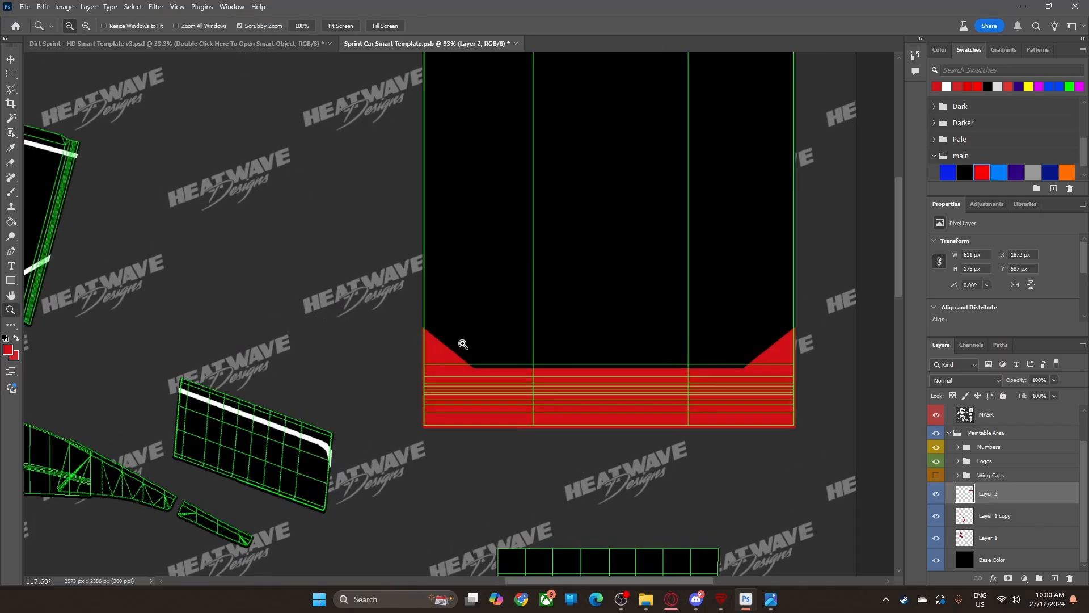
key("l")
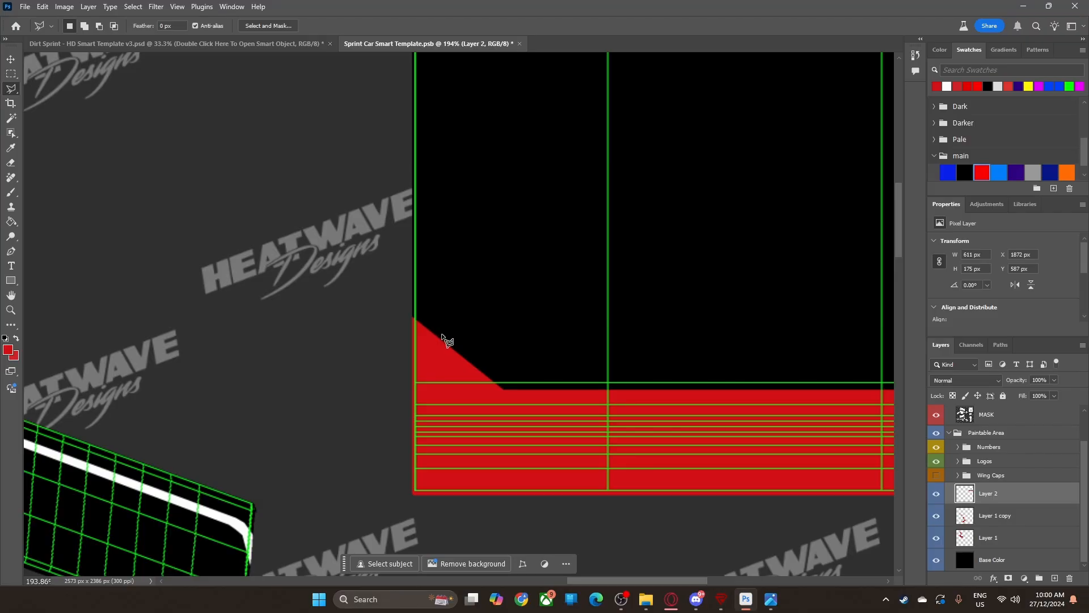
left_click(442, 334)
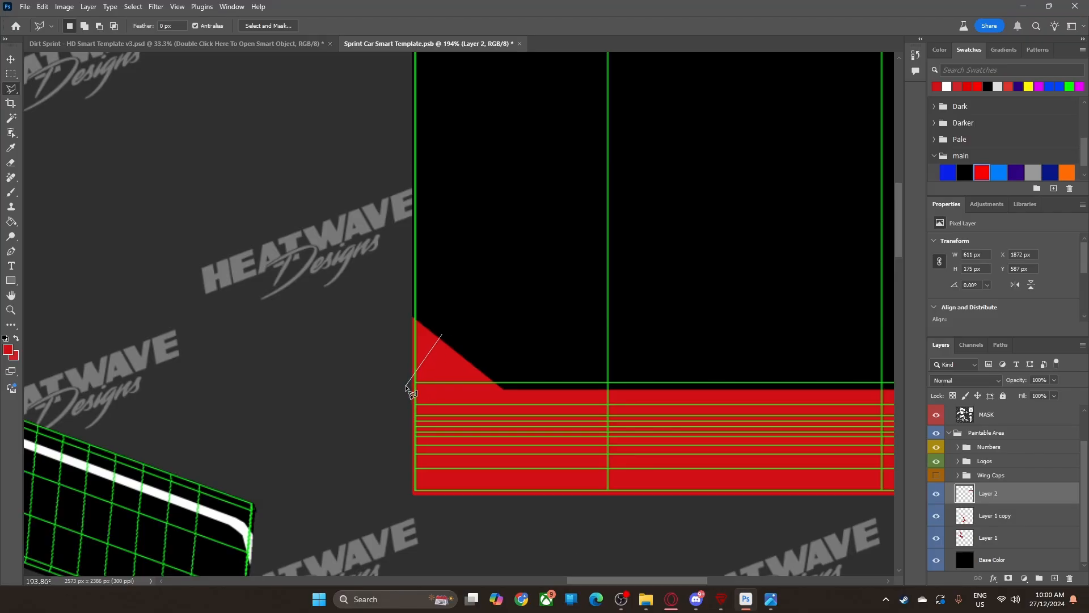
left_click(391, 313)
left_click(424, 304)
left_click(441, 335)
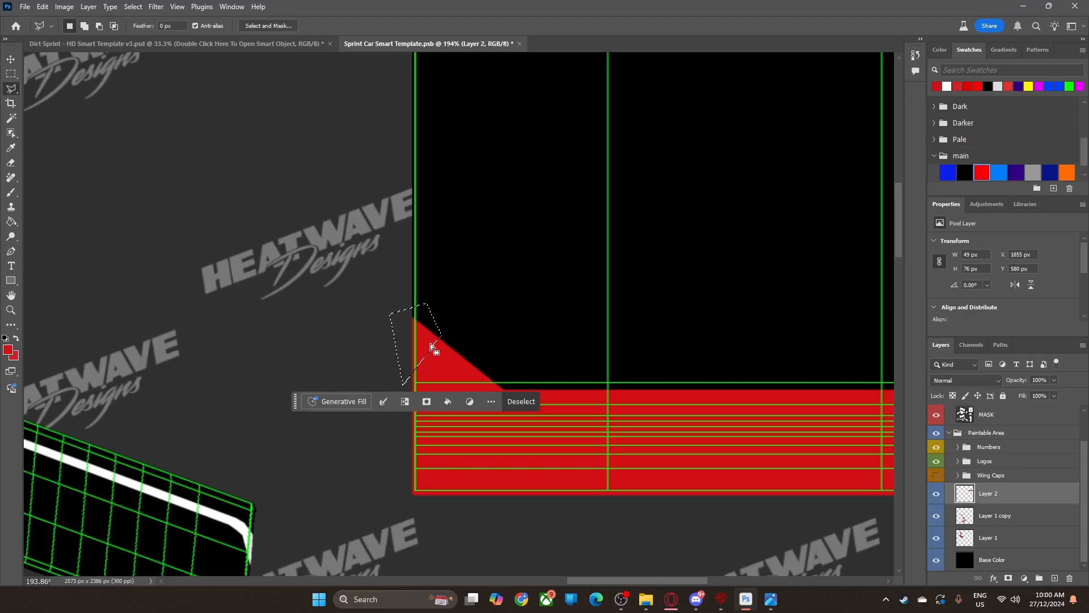
left_click(513, 401)
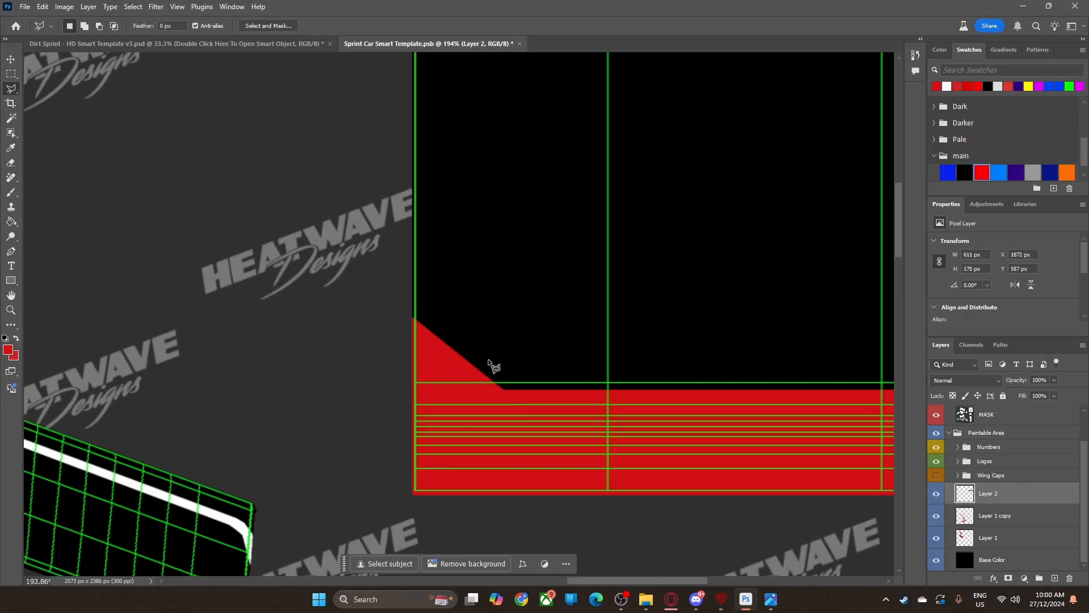
Step: Outline the tip of the left red triangle with a selection about 30 by 56 px and set the foreground color to black
left_click(441, 337)
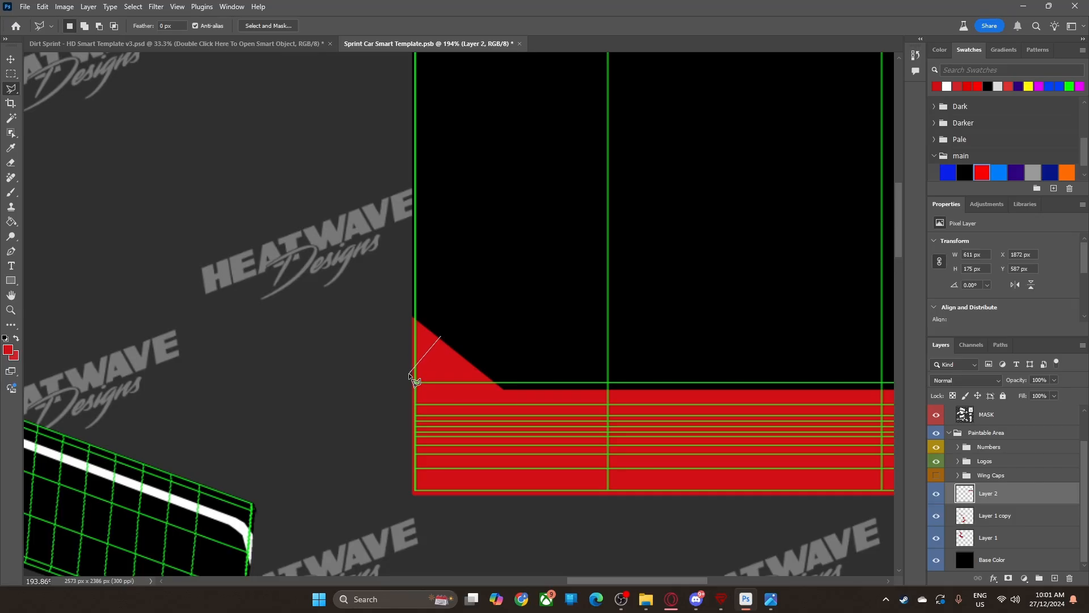
left_click(408, 373)
left_click(442, 340)
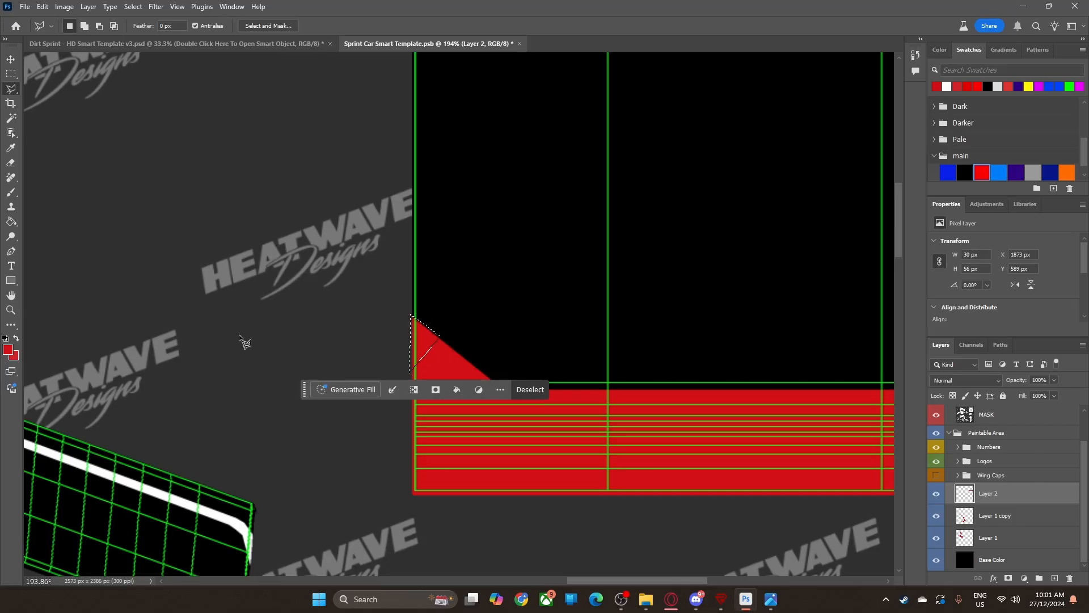
left_click(11, 163)
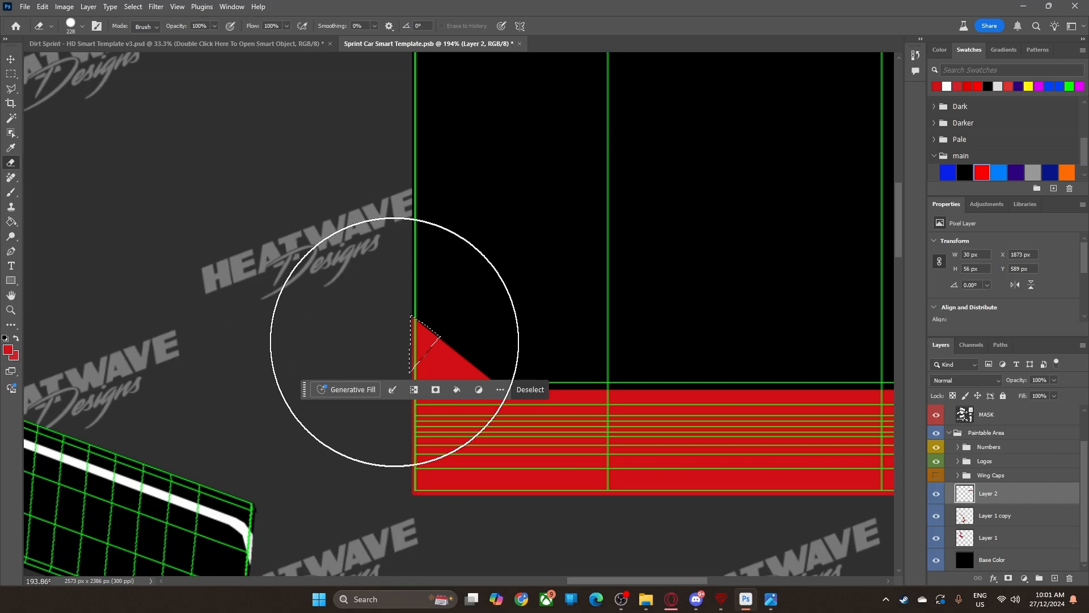
left_click(964, 171)
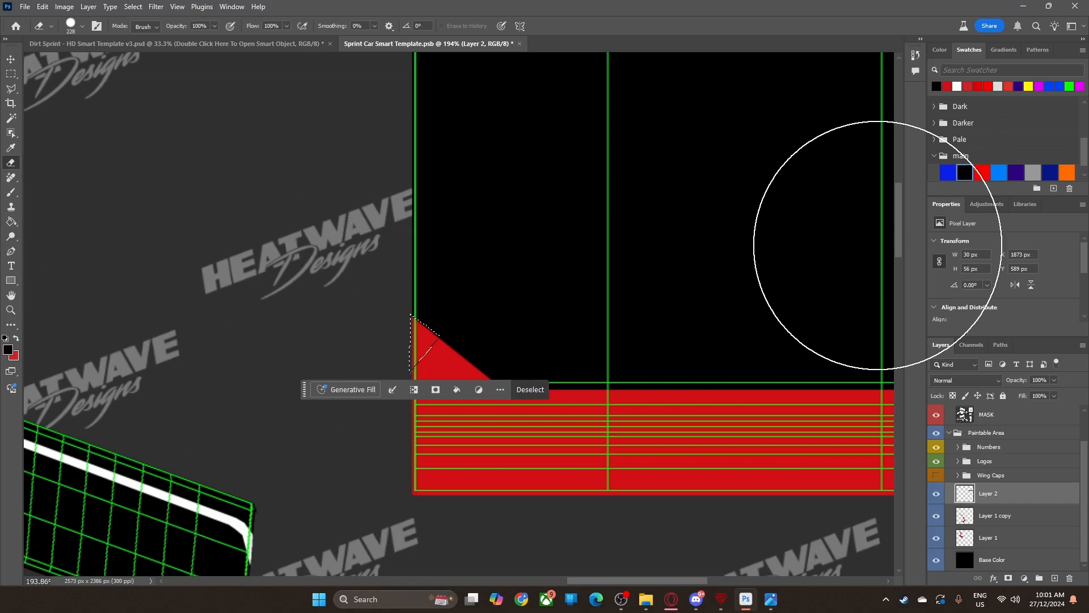
Step: Try to erase the selected triangle tip and move the selected area to the red band's right end, and undo both
left_click(408, 347)
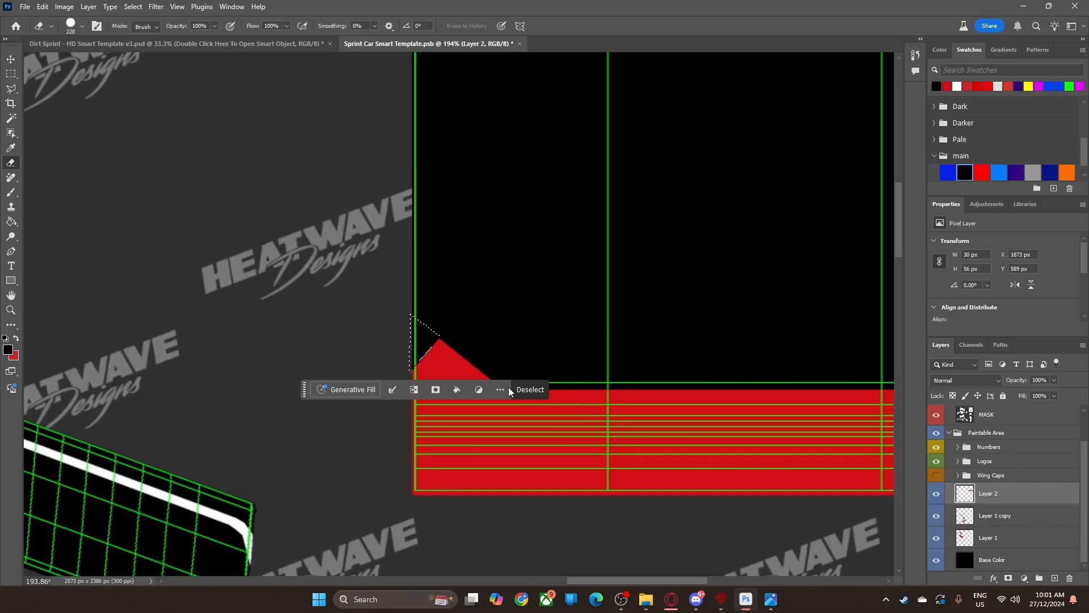
left_click(11, 58)
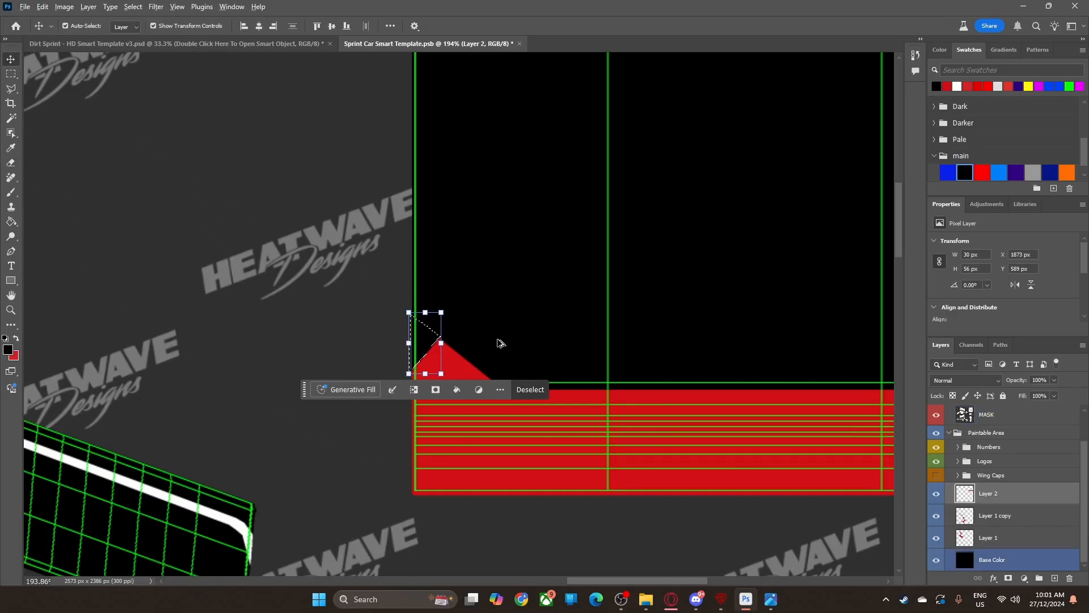
left_click_drag(426, 339, 785, 353)
mouse_move(646, 599)
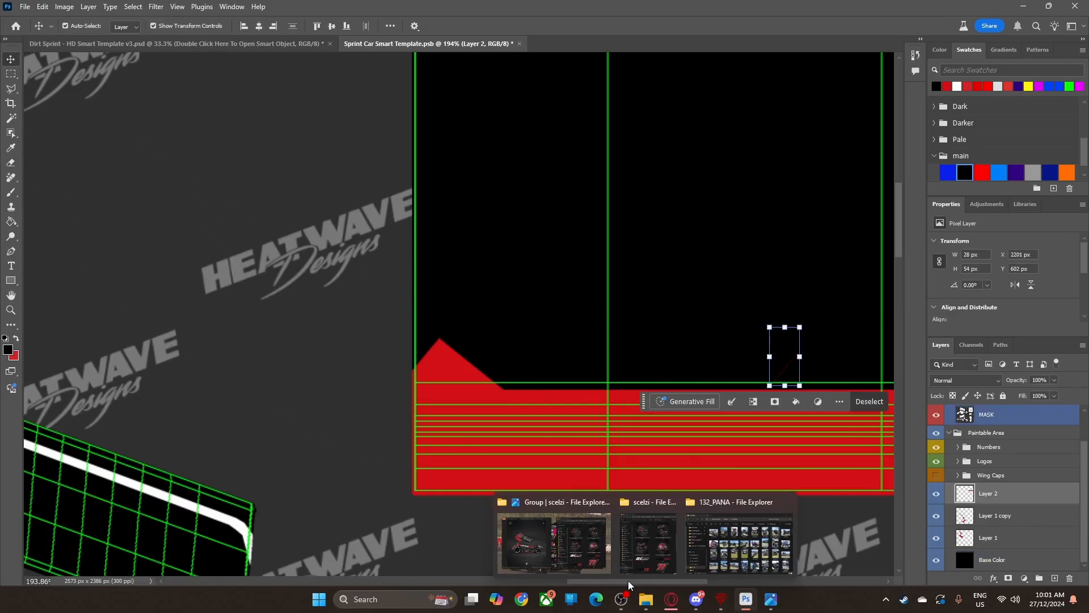
left_click_drag(628, 580, 720, 586)
left_click_drag(227, 357, 432, 345)
key("ctrl+z")
key("ctrl+z")
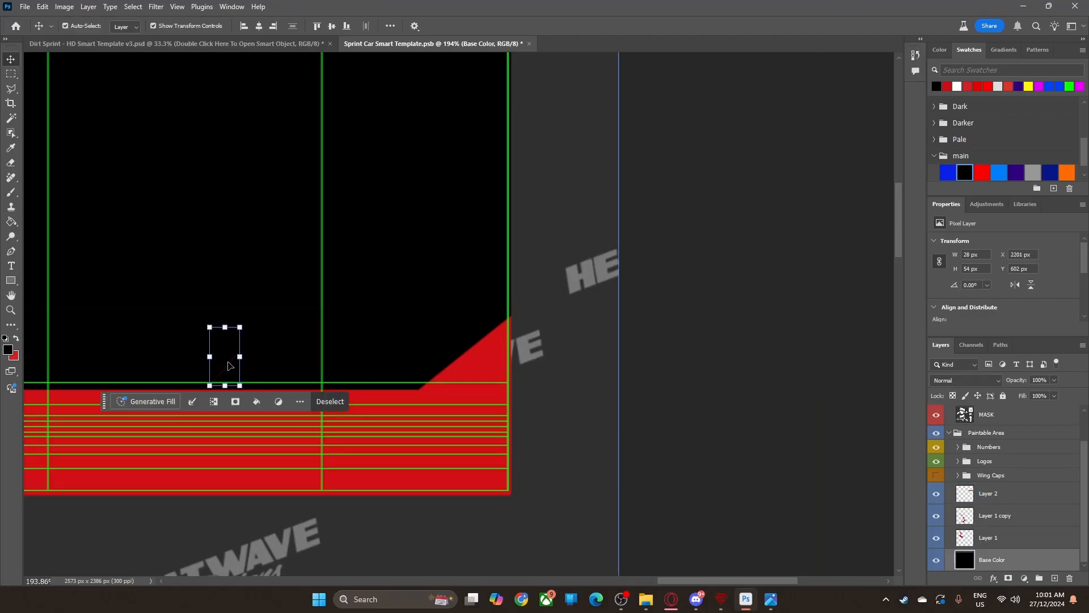
left_click_drag(229, 366, 494, 346)
key("ctrl+z")
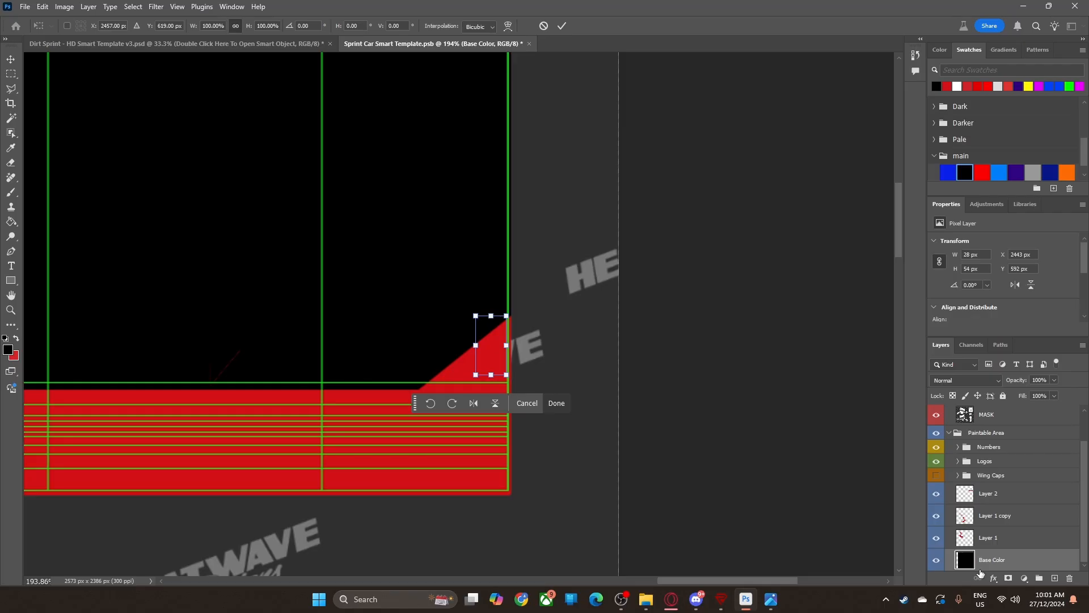
left_click(520, 404)
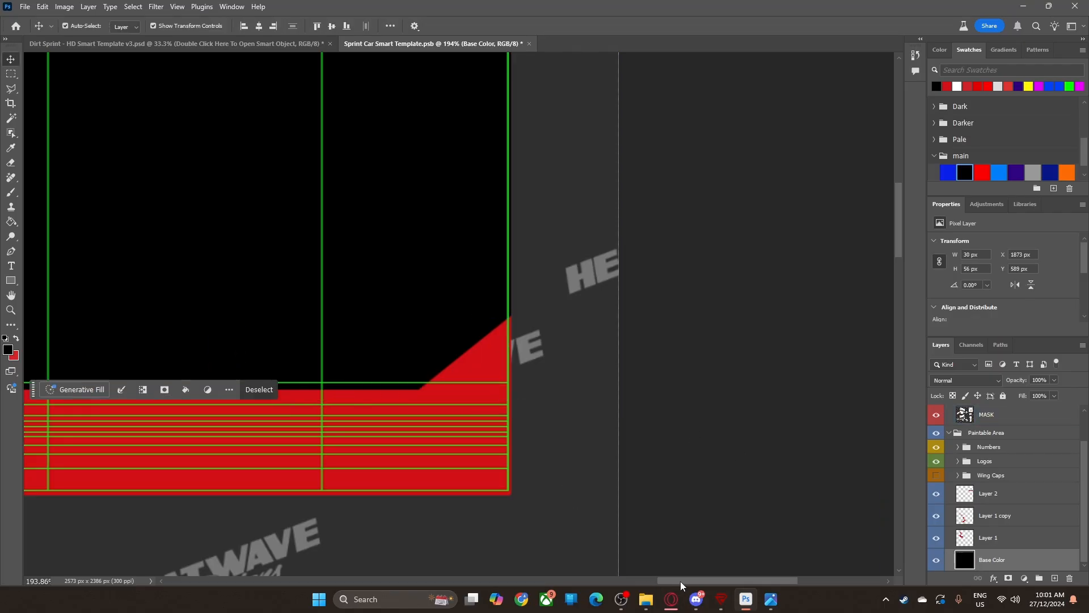
left_click_drag(679, 580, 608, 574)
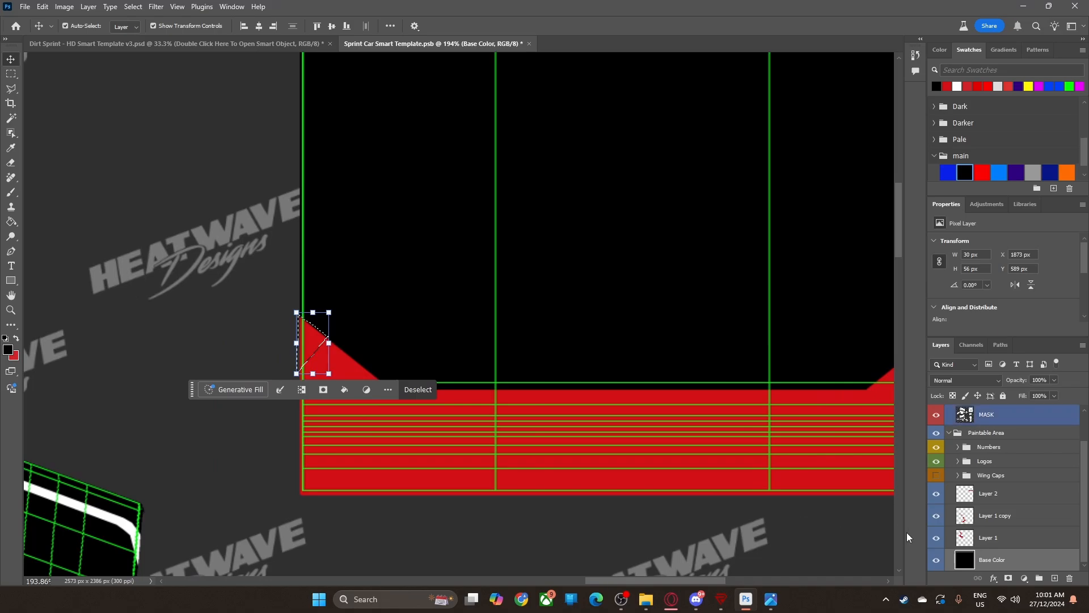
Step: Fill the selected tip of the left red triangle with black on Layer 2
left_click(1067, 493)
key("g")
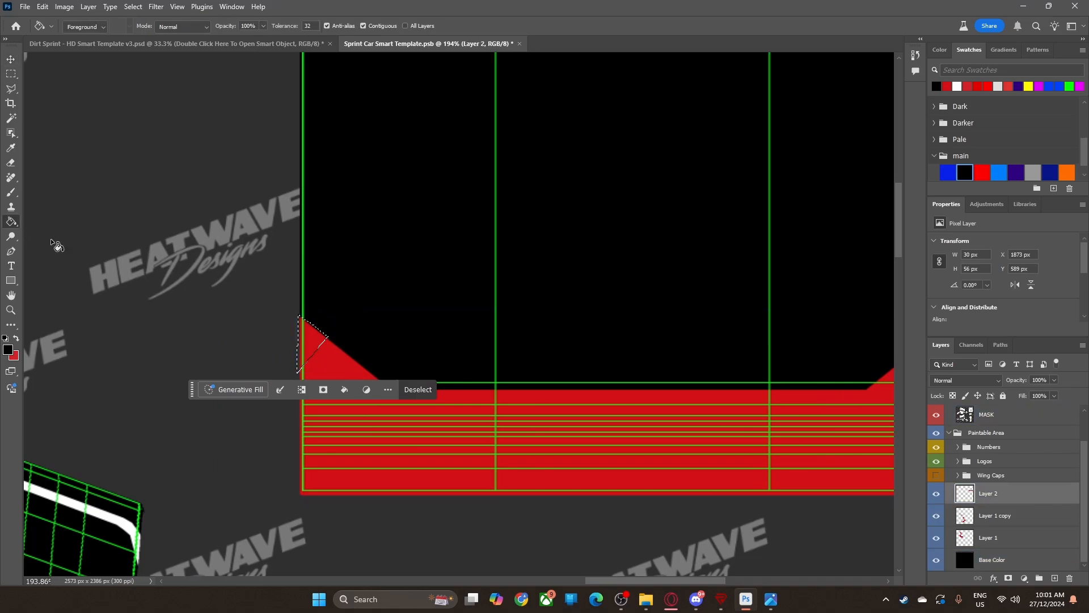
left_click(11, 60)
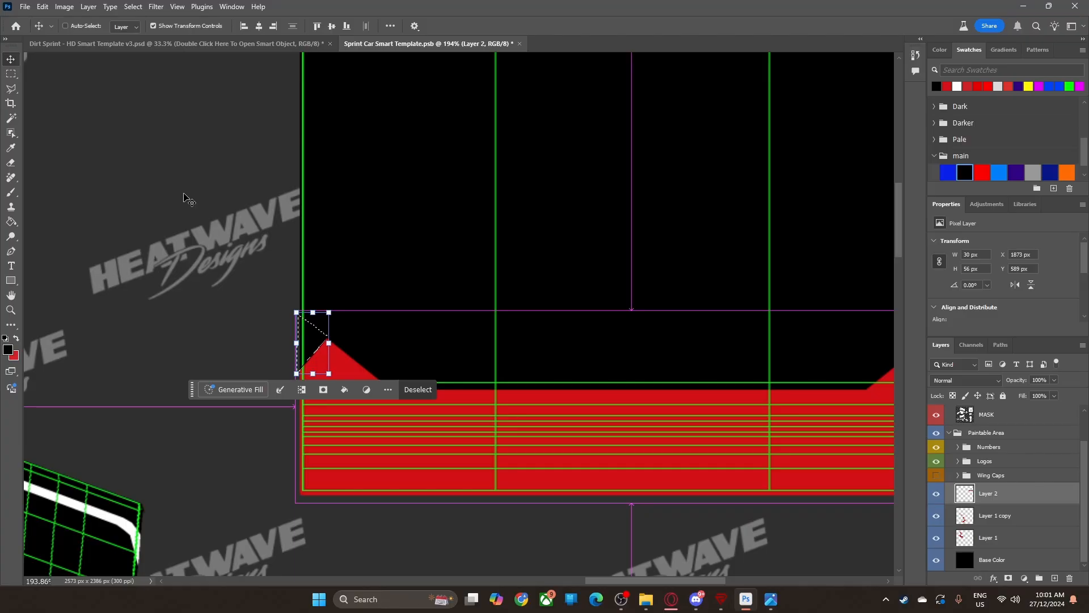
Step: Move the selected black tip piece along the wing toward the right red triangle, to about X 2218, Y 622 px
key("ctrl+t")
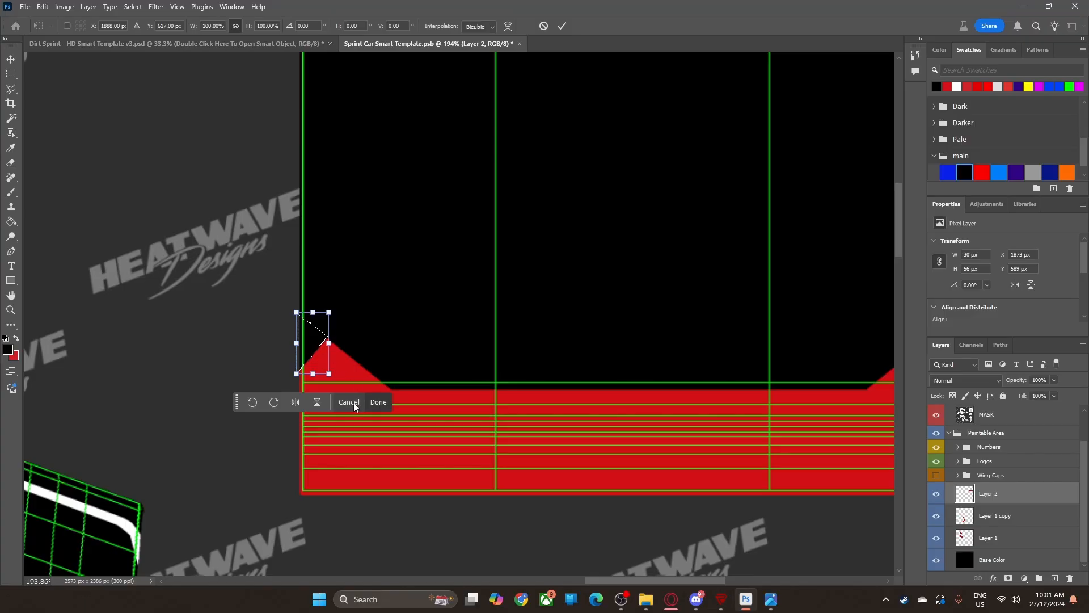
left_click(348, 402)
left_click_drag(315, 346, 694, 382)
left_click_drag(622, 580, 679, 580)
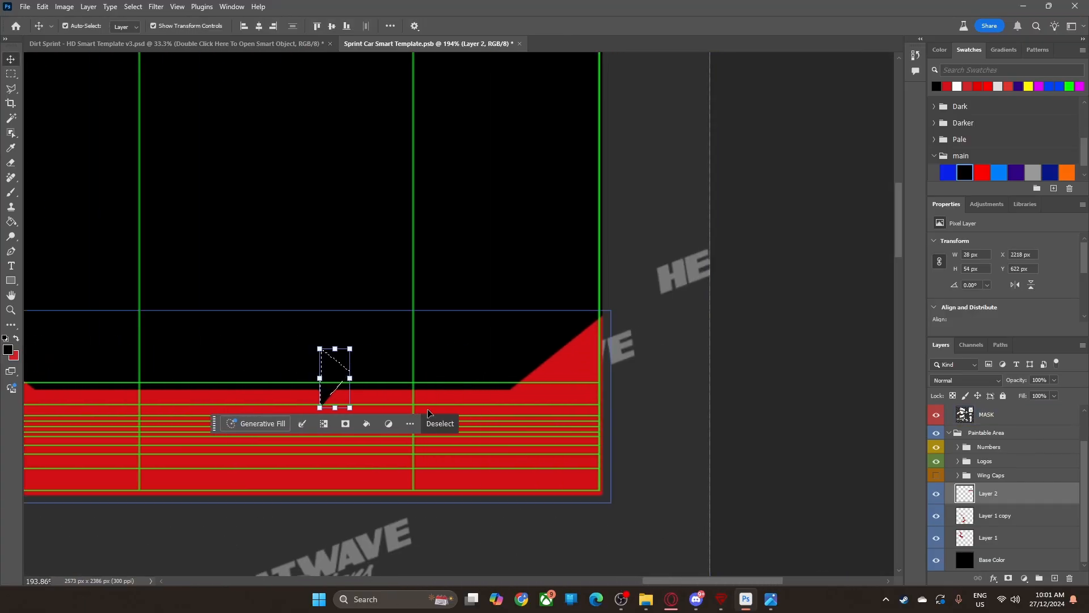
Step: Move the selected black triangle to the right end of the red band and flip it horizontally
left_click_drag(340, 378, 589, 340)
key("ctrl+t")
left_click(558, 410)
left_click(653, 405)
Step: Clear the selection around the black triangle at the red band's right corner
left_click(684, 338)
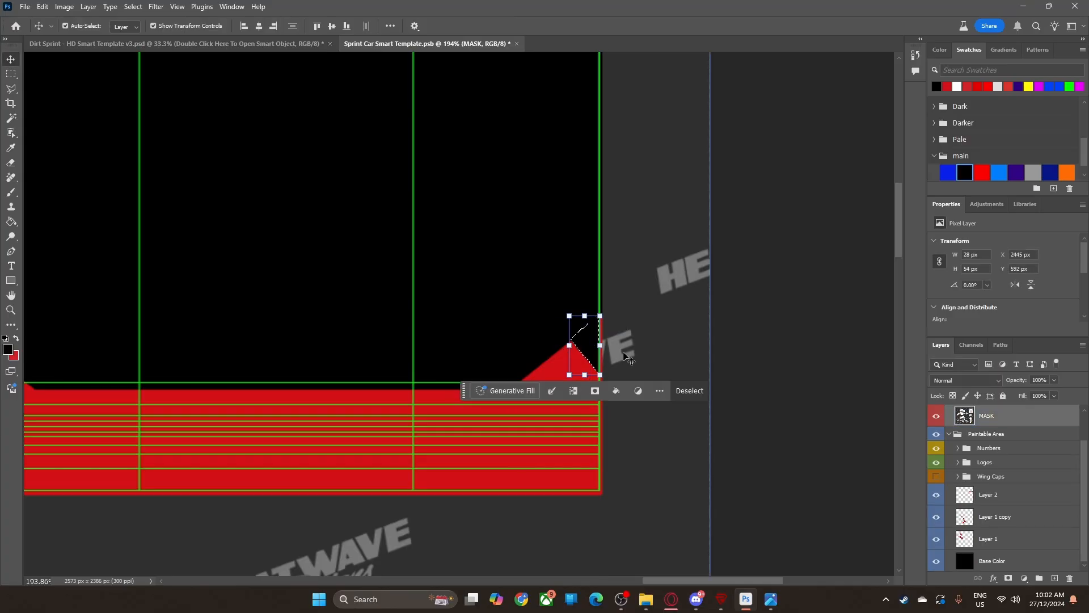
left_click(588, 346)
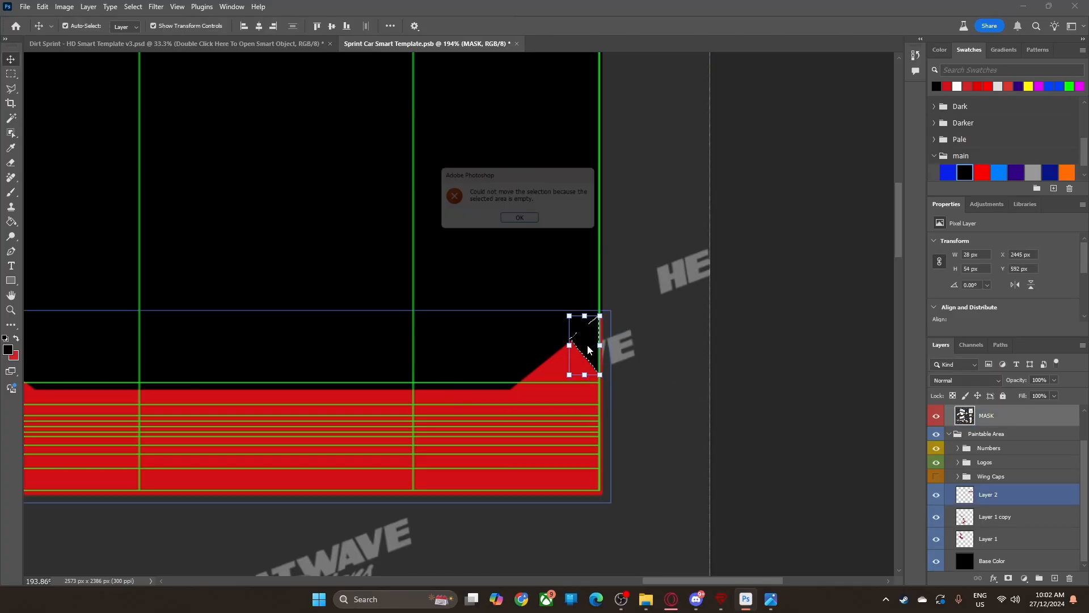
left_click(536, 221)
left_click(693, 391)
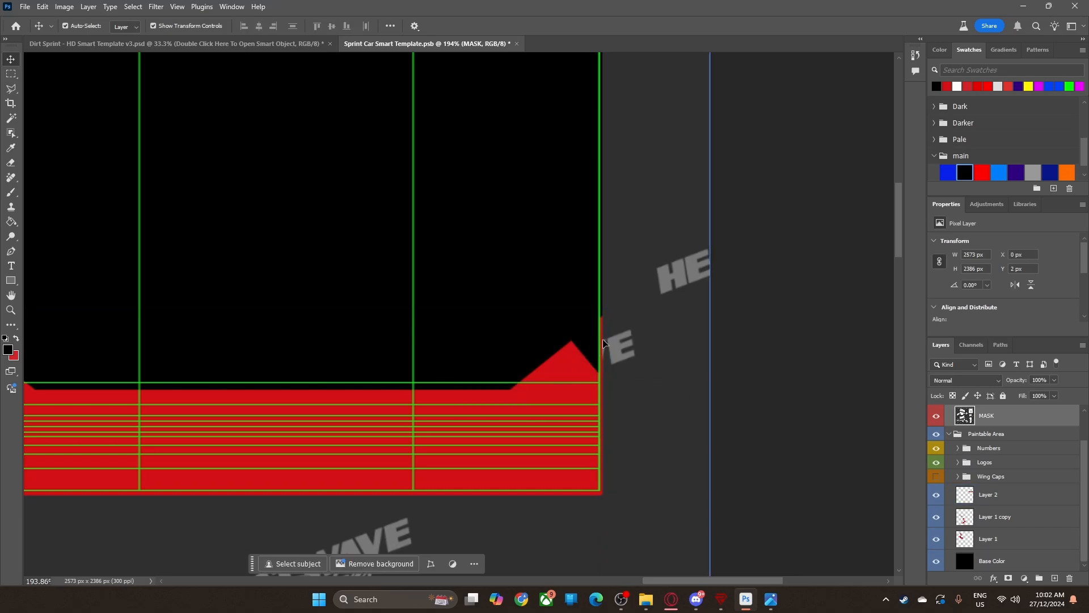
left_click(444, 345)
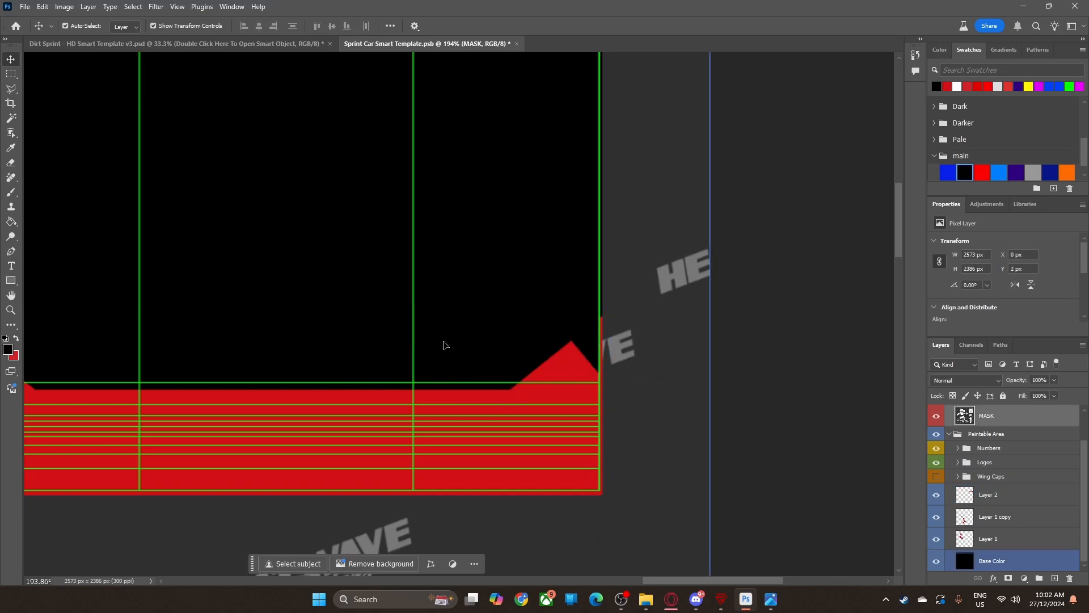
left_click(602, 346)
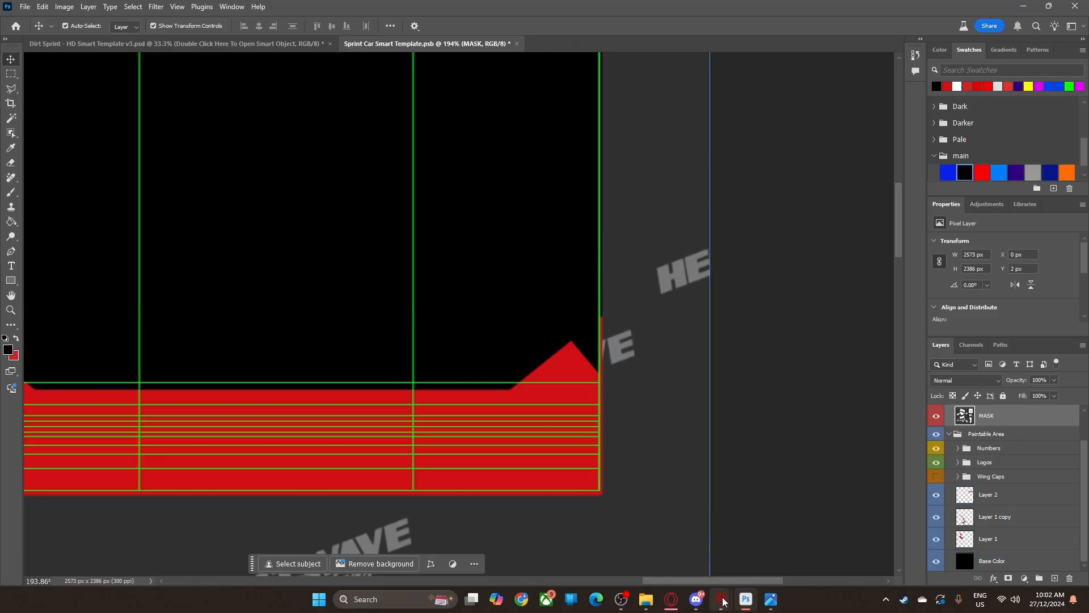
Step: Examine both corner peaks of the red band and the full black panel above it
left_click_drag(692, 581, 651, 578)
scroll(651, 574, "left", 3)
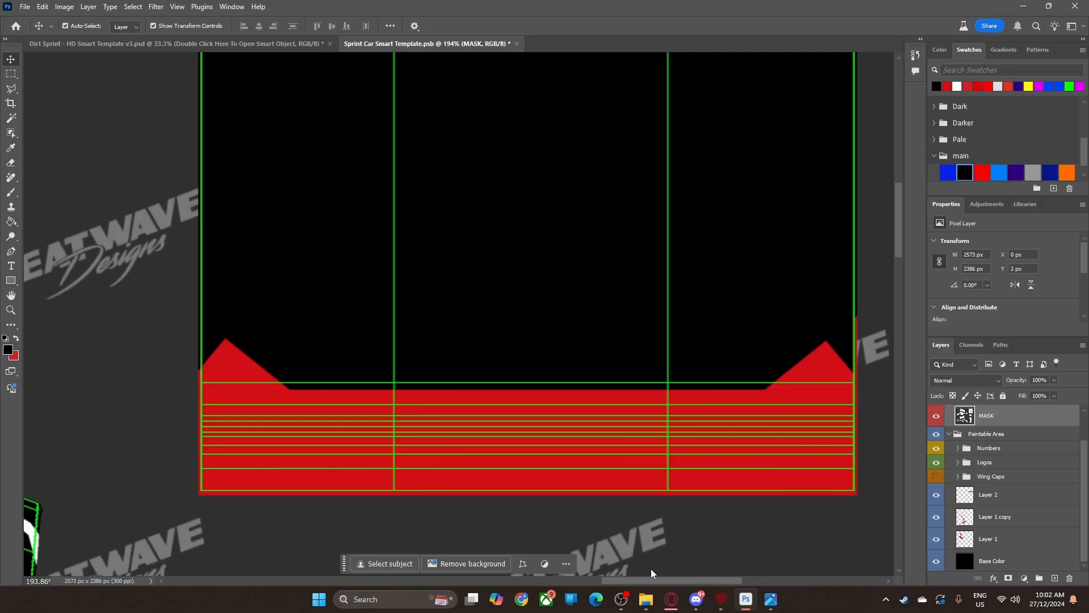
scroll(527, 414, "up", 3)
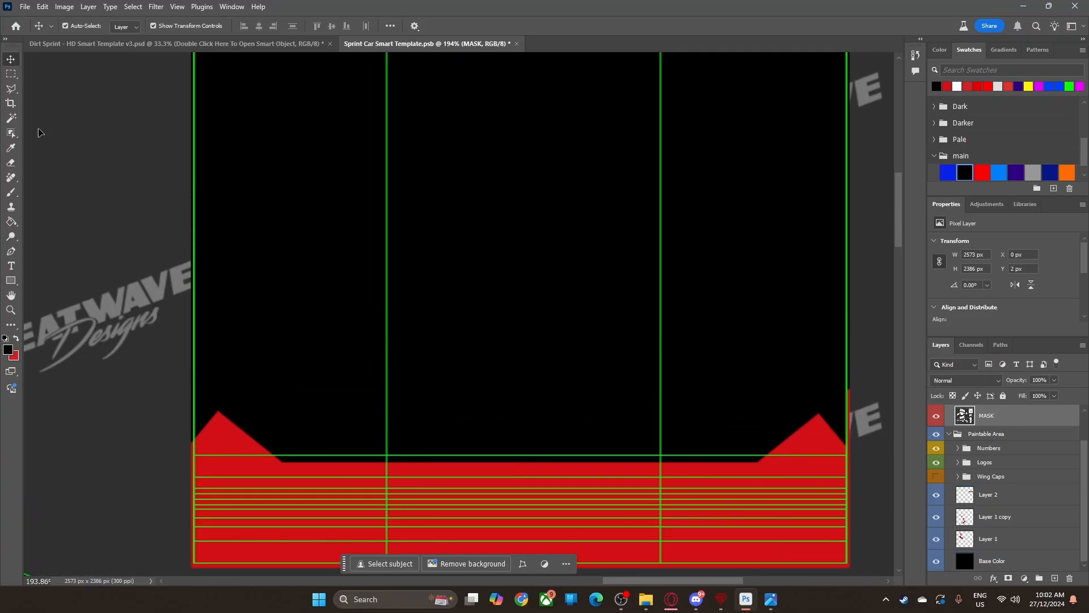
key("z")
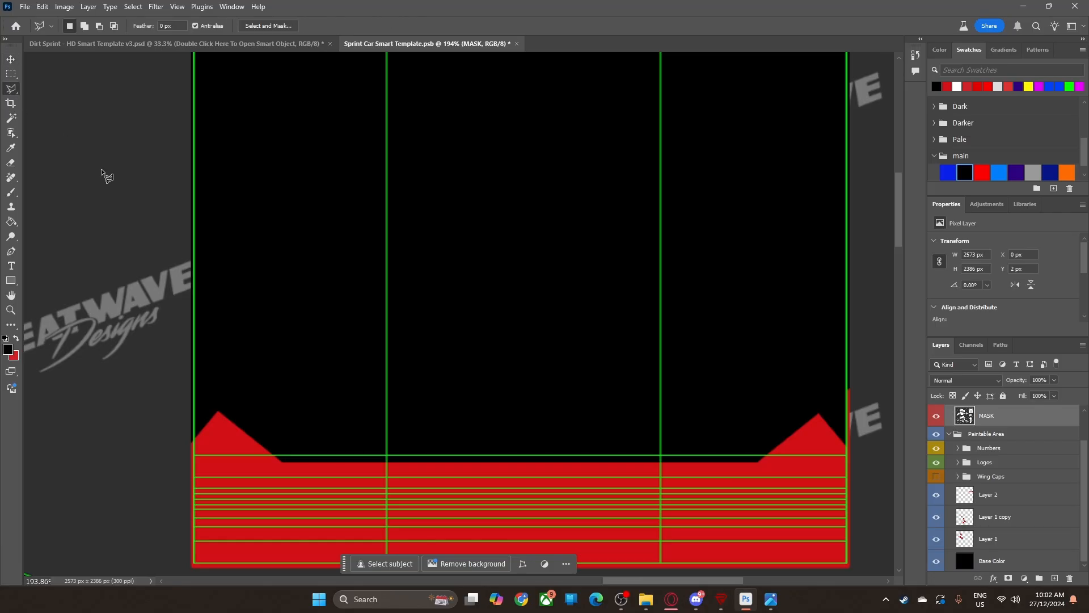
scroll(342, 382, "up", 5)
scroll(395, 368, "down", 2)
key("l")
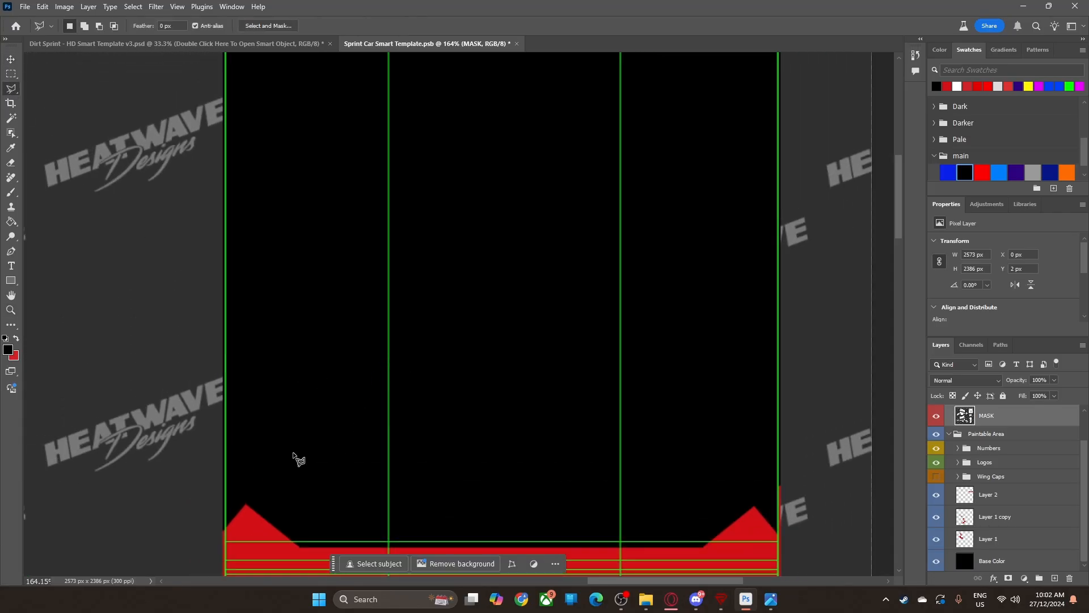
scroll(239, 495, "up", 2)
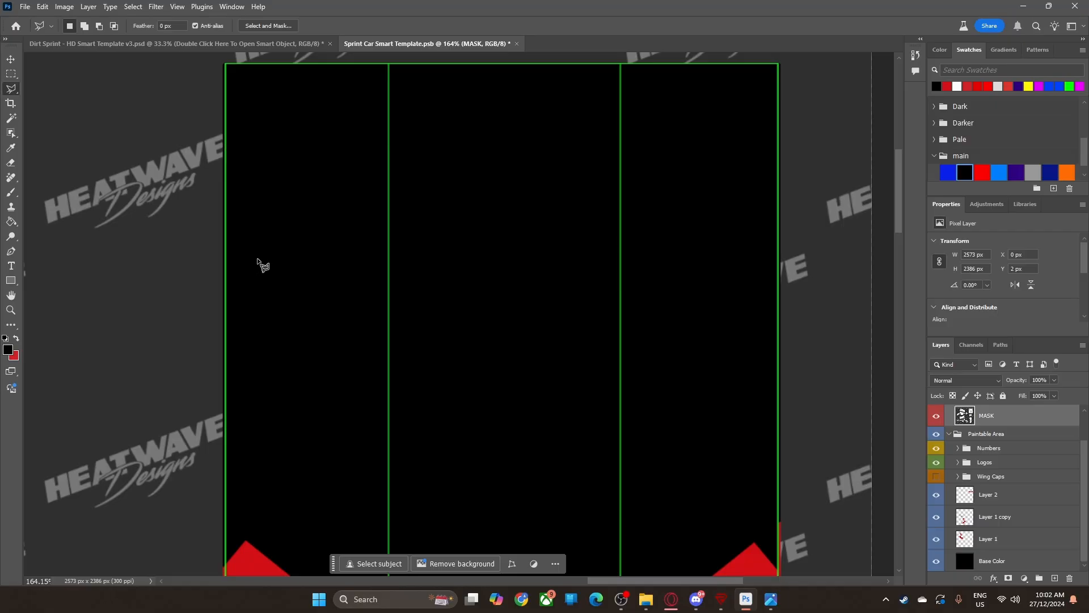
scroll(249, 369, "down", 3)
key("z")
left_click_drag(240, 457, 250, 462)
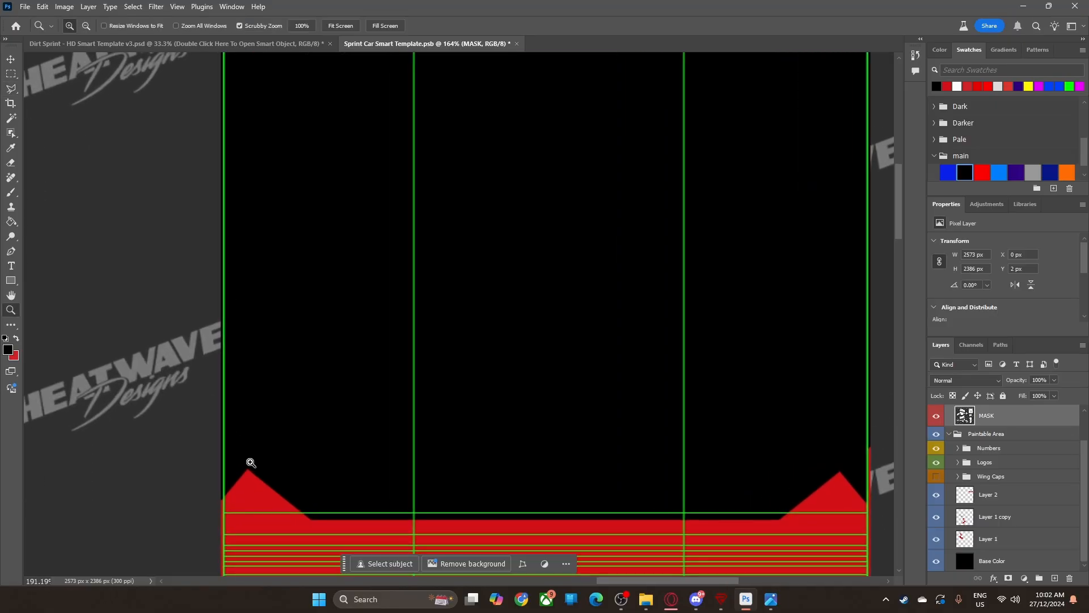
scroll(673, 333, "down", 3)
key("l")
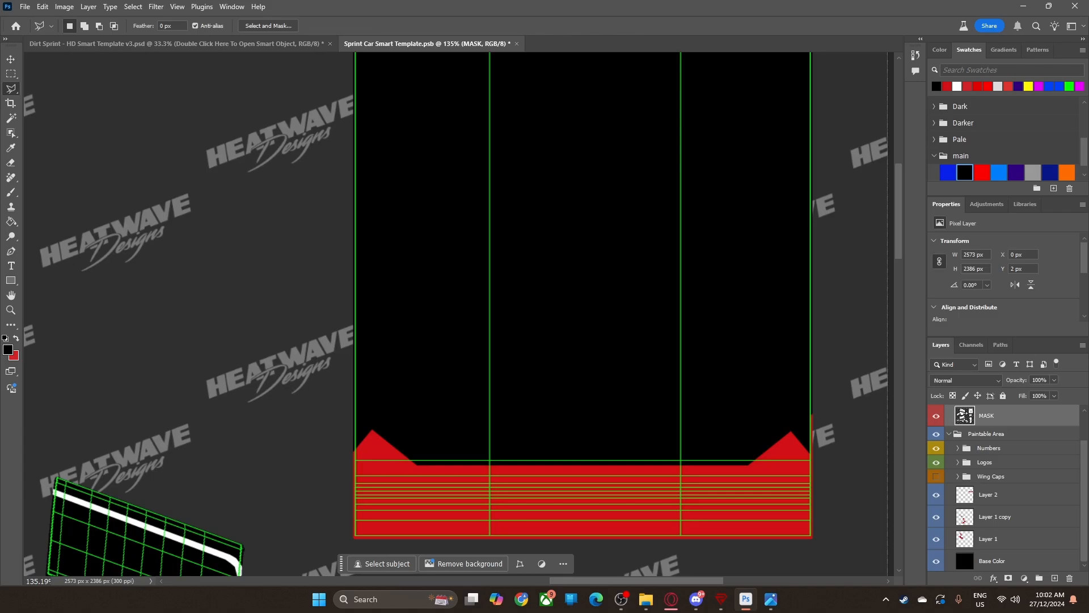
Step: Place gray.png from the image folder and move its layer into the Paintable Area group, directly above Layer 2
mouse_move(646, 602)
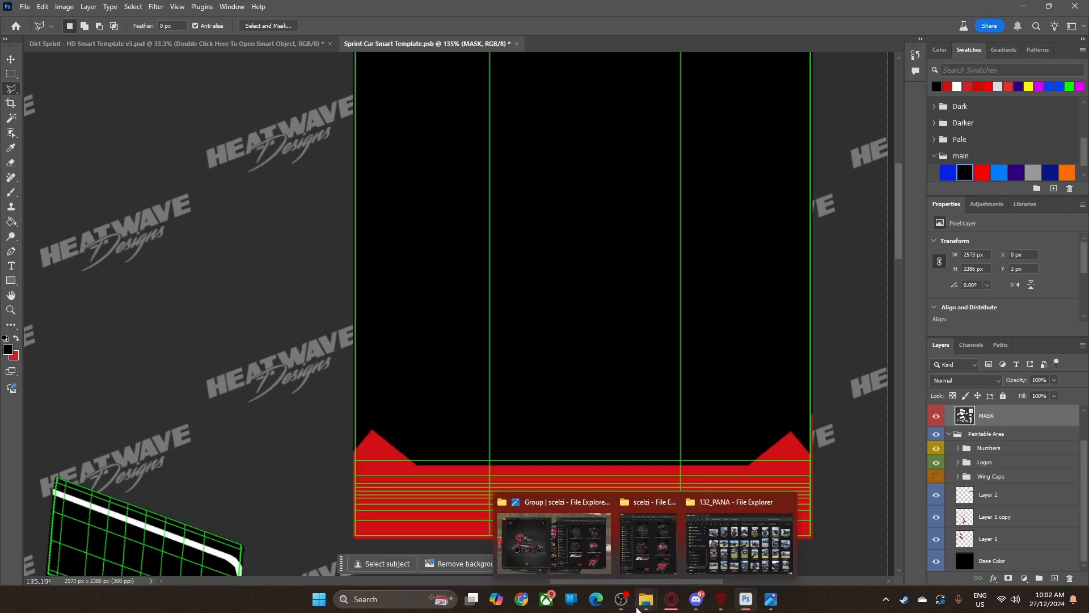
left_click(664, 564)
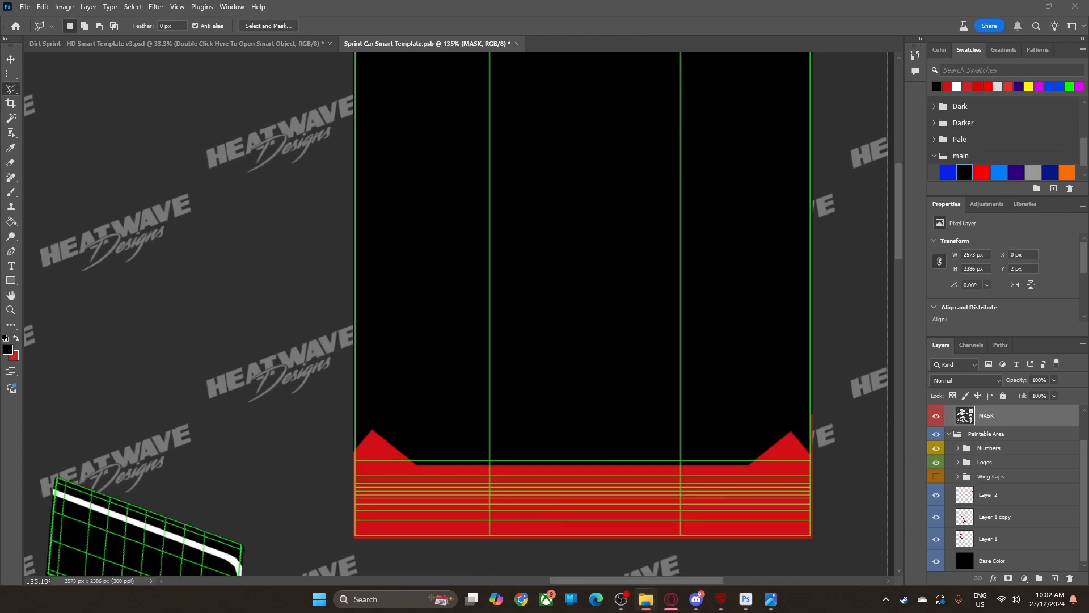
left_click_drag(1044, 352, 629, 284)
scroll(462, 213, "up", 1)
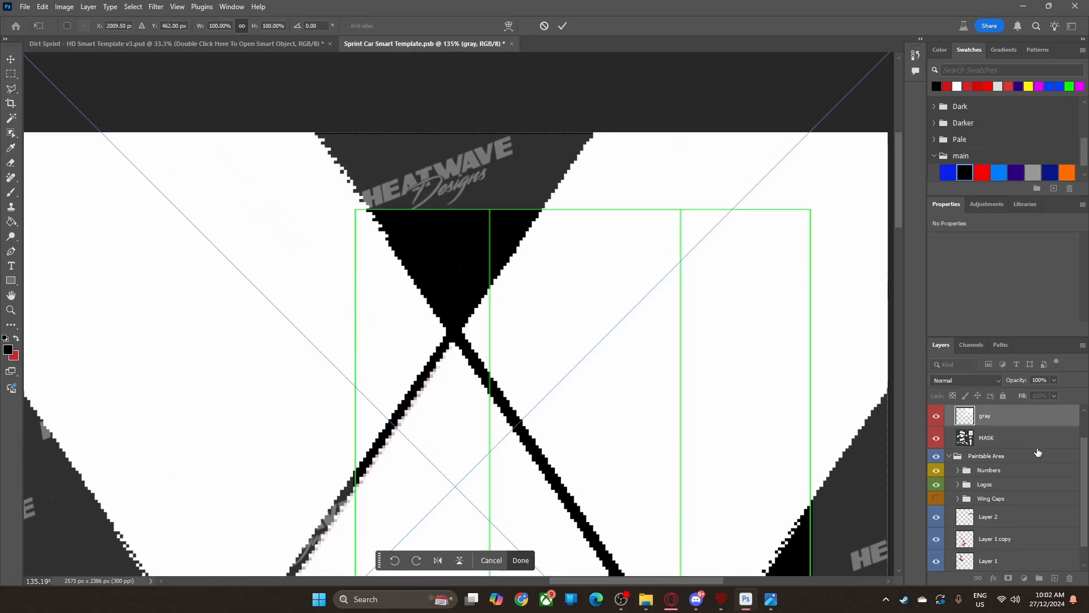
left_click_drag(990, 416, 990, 515)
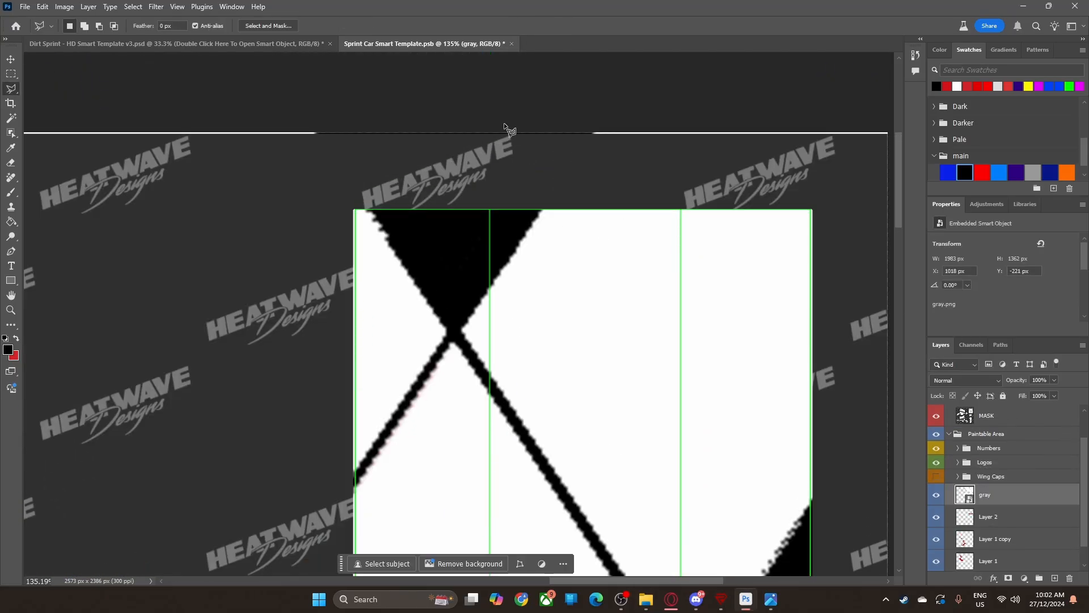
Step: Scale the placed Valvoline logo down to about 21.52% and center it on the black panel just above the red band
left_click(13, 59)
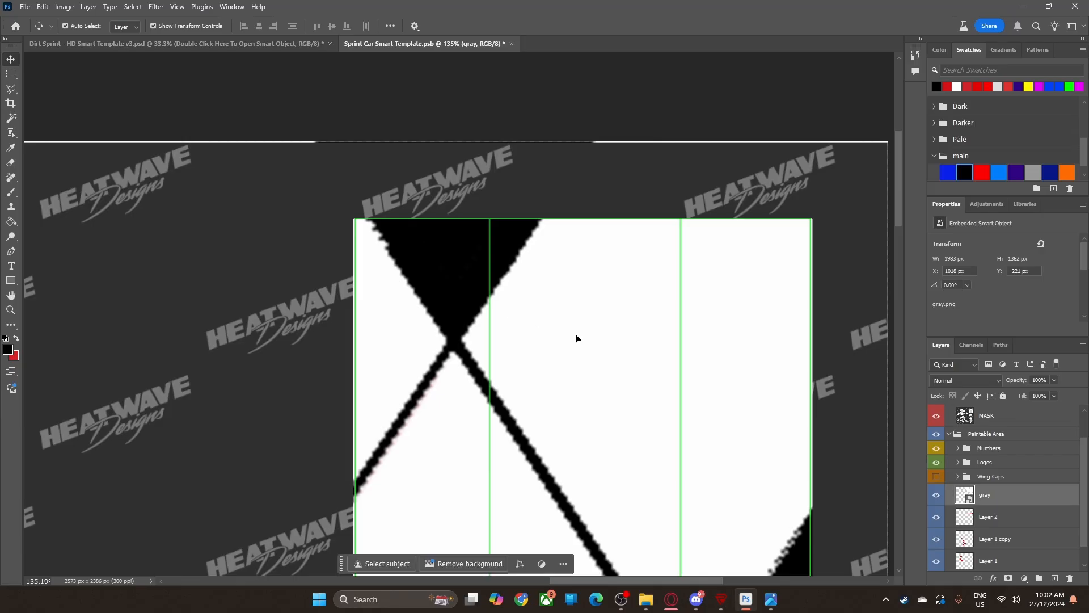
scroll(590, 348, "up", 5)
left_click_drag(452, 148, 552, 500)
left_click_drag(559, 239, 607, 564)
scroll(615, 431, "down", 6)
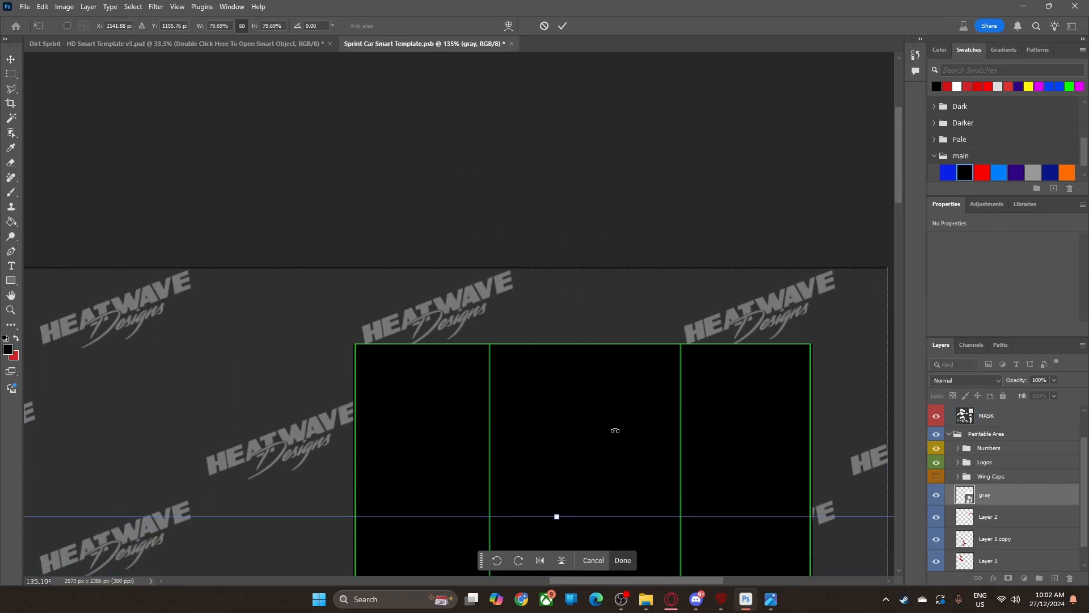
left_click_drag(597, 380, 605, 129)
left_click_drag(567, 96, 617, 129)
scroll(632, 501, "down", 1)
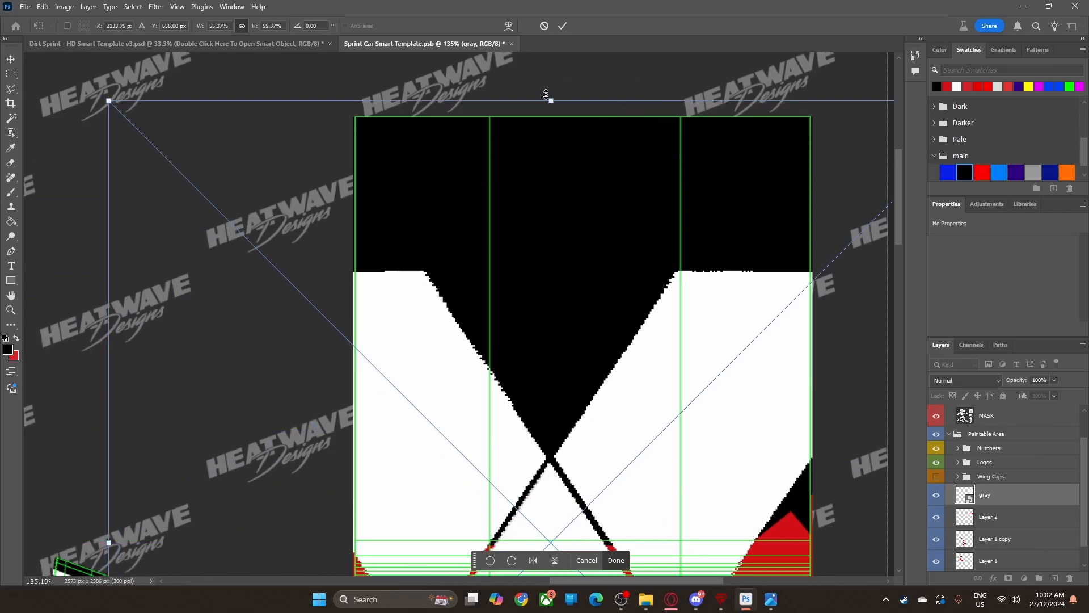
left_click_drag(547, 99, 589, 262)
left_click_drag(585, 221, 583, 276)
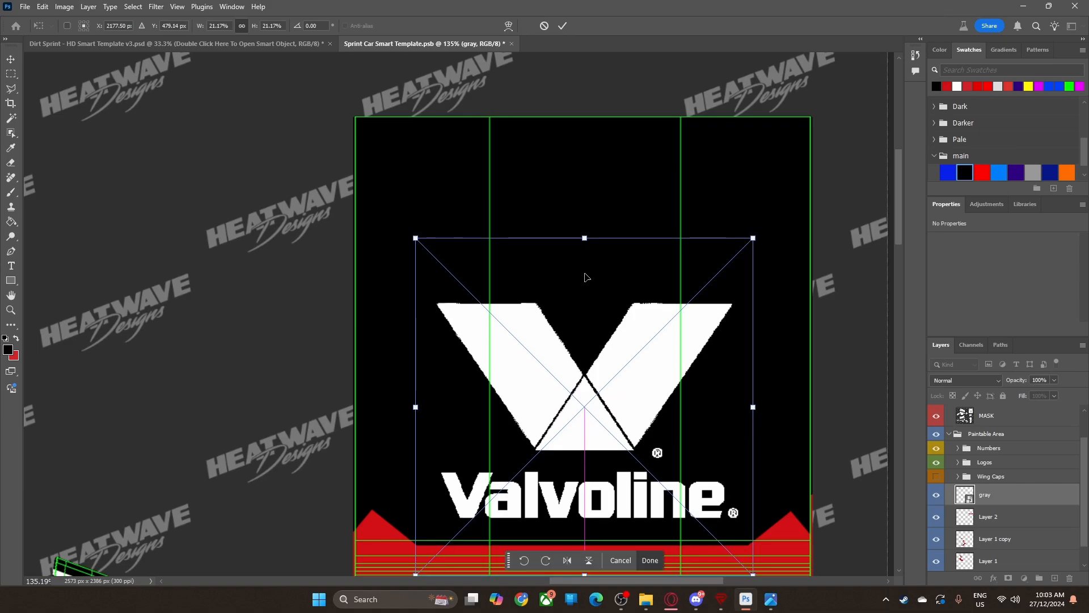
left_click_drag(580, 231, 582, 225)
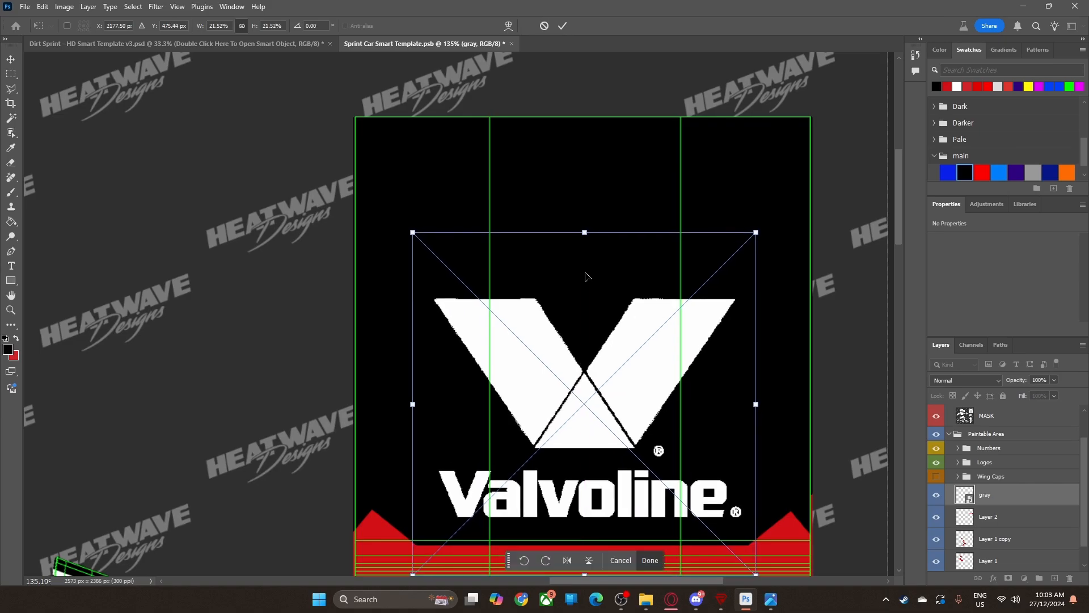
left_click(650, 560)
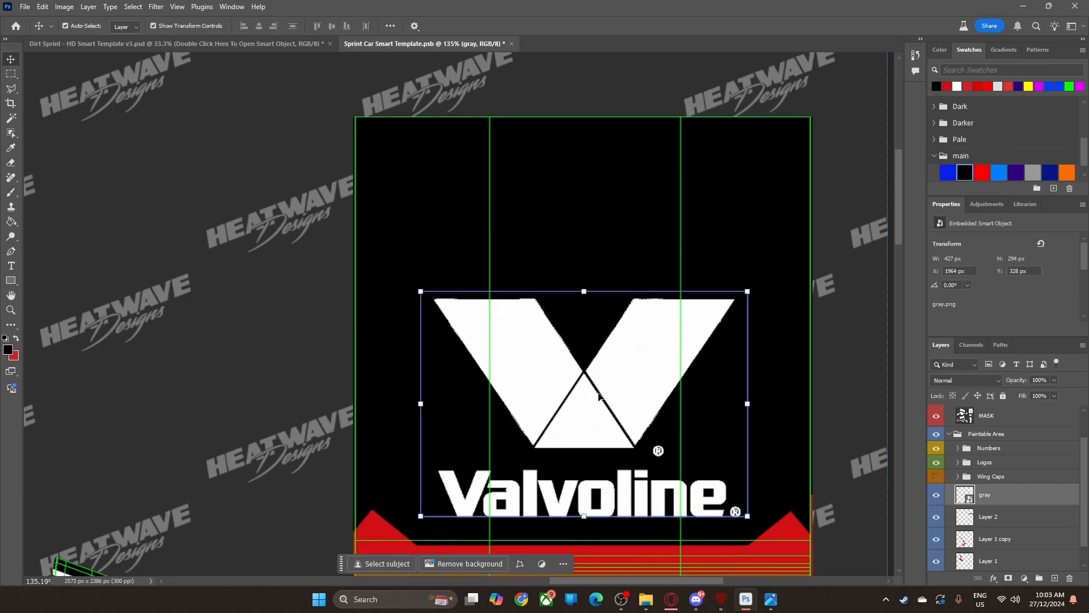
left_click_drag(610, 372, 615, 378)
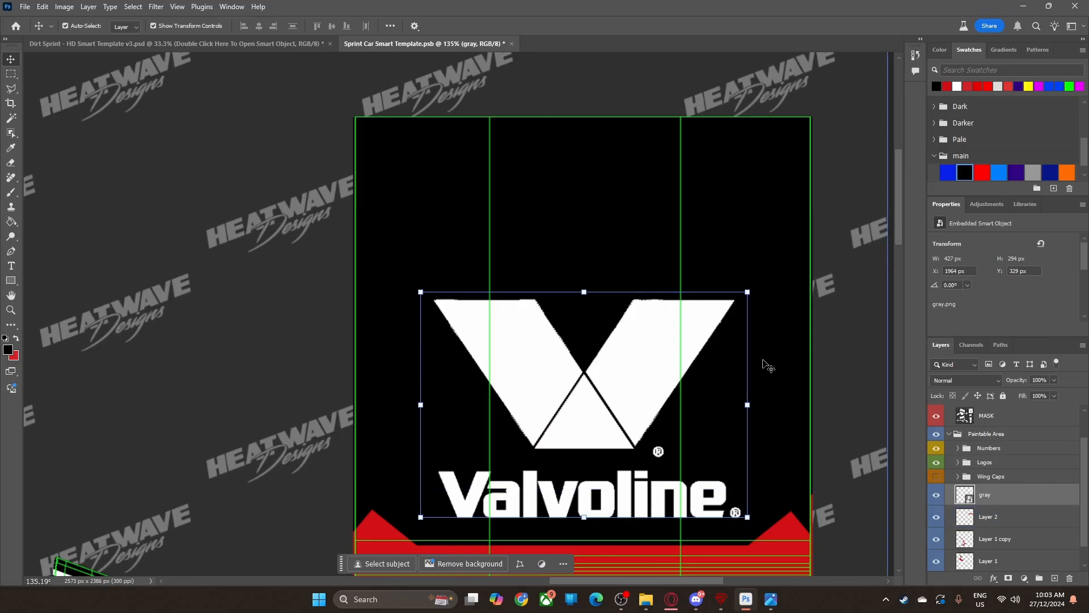
scroll(801, 358, "down", 1)
left_click(840, 342)
scroll(797, 340, "down", 1)
key("z")
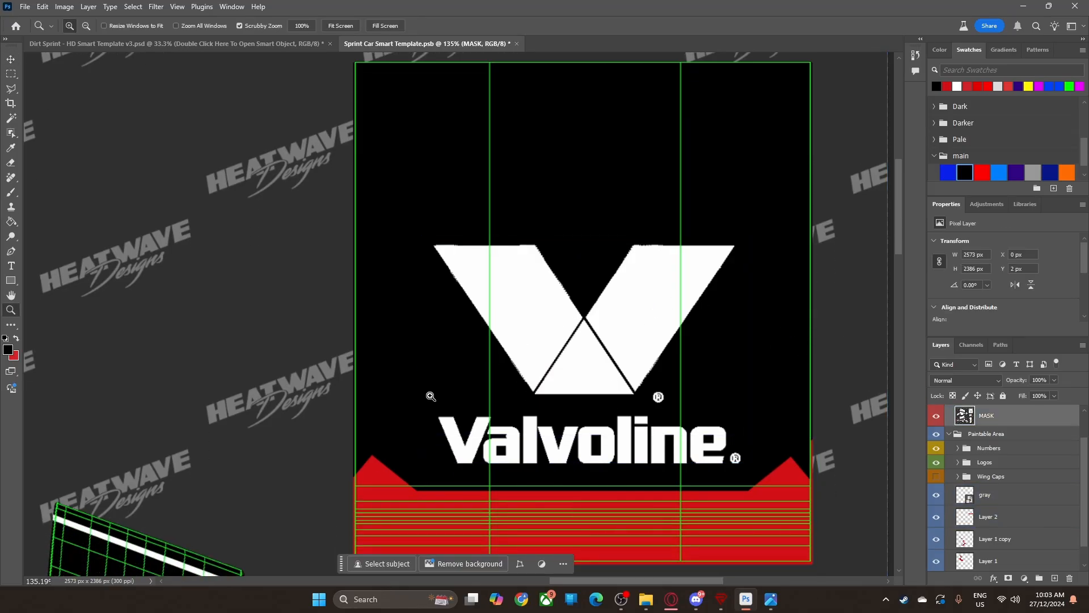
left_click_drag(428, 389, 450, 393)
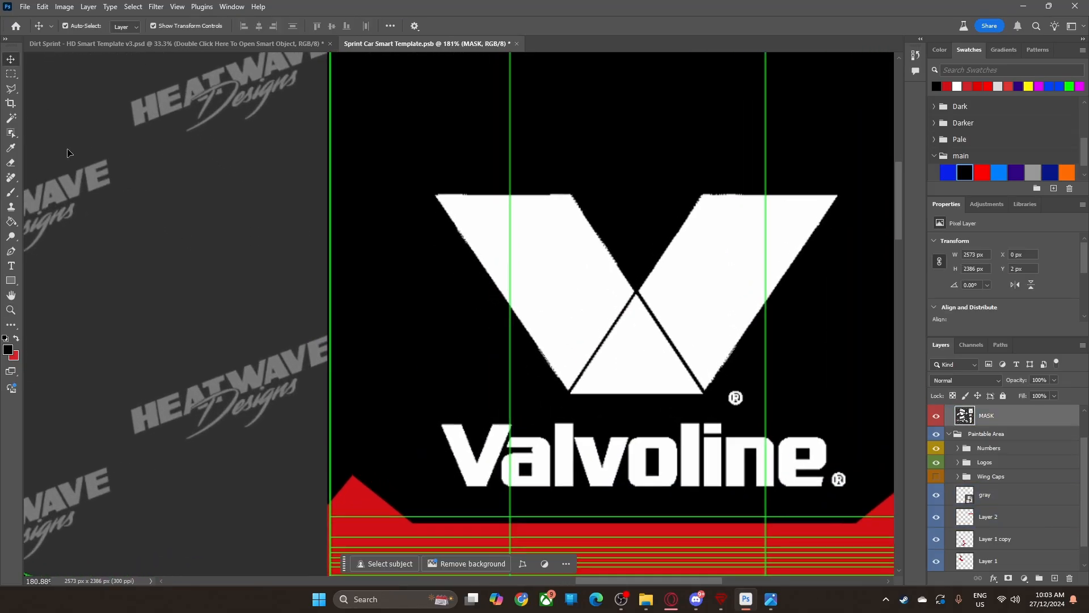
left_click(10, 91)
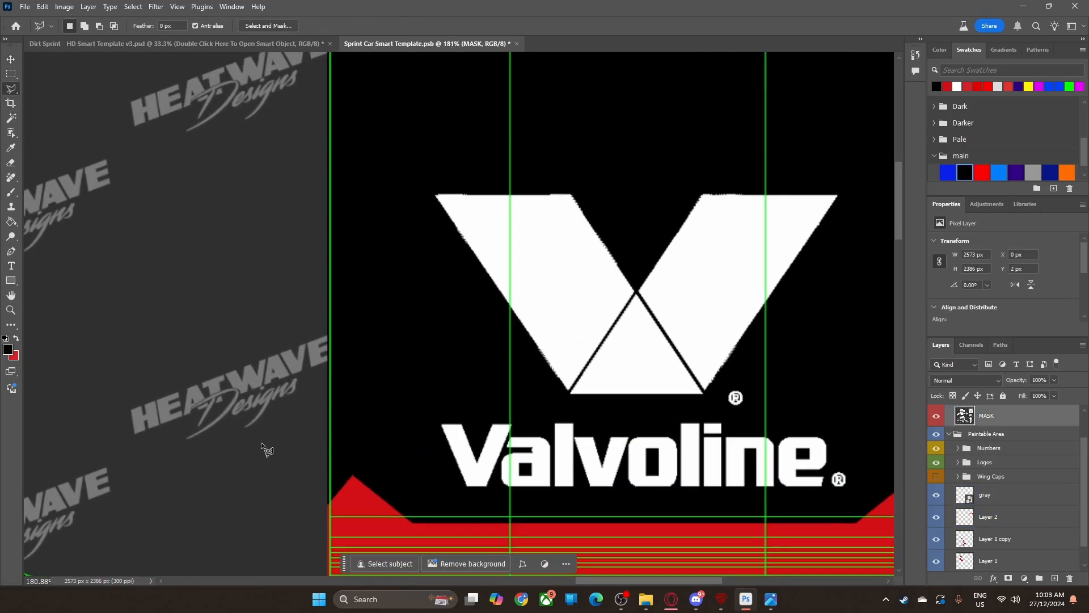
left_click(1002, 521)
left_click(322, 485)
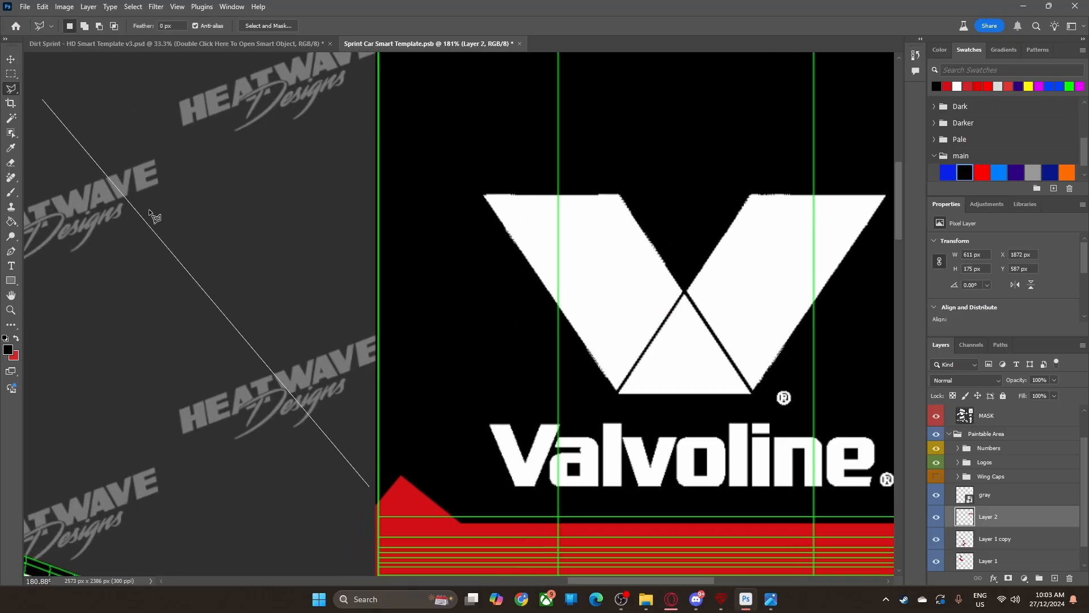
key("Escape")
left_click(11, 58)
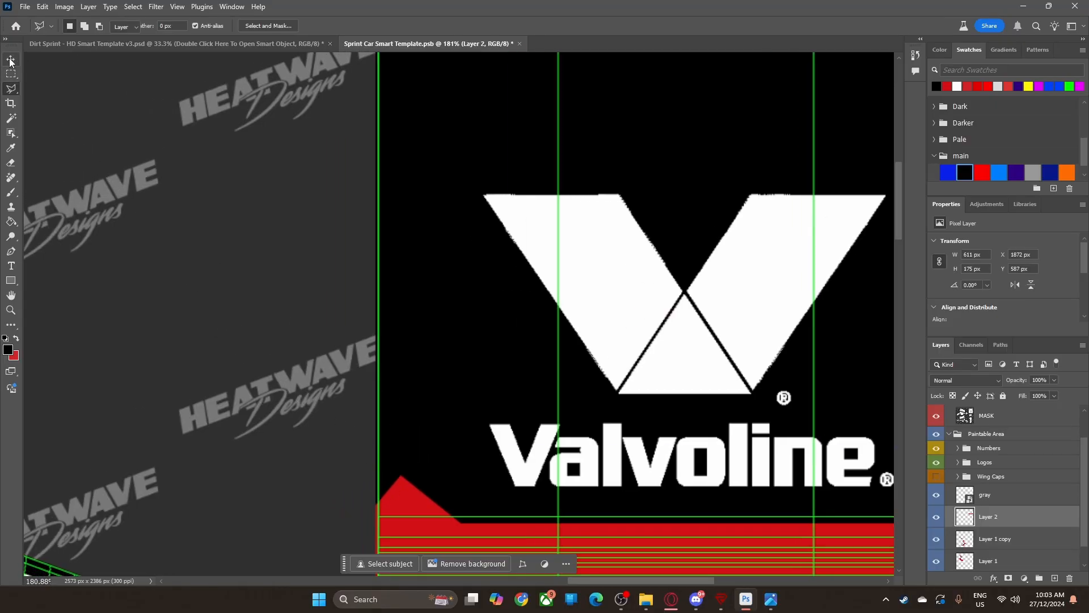
key("alt+Tab")
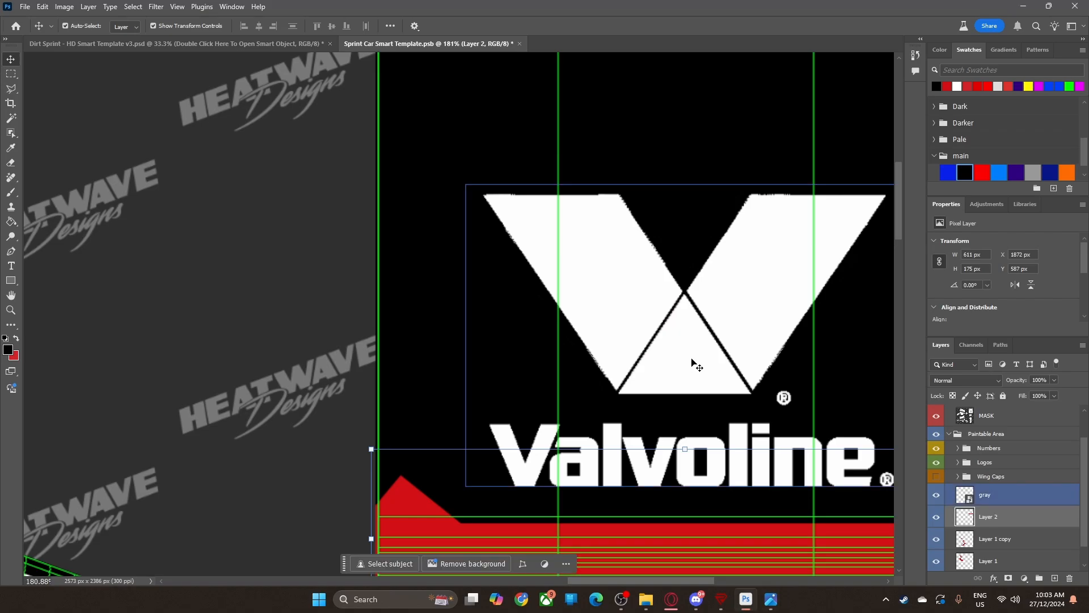
Step: Enlarge the Valvoline logo to about 23.02% and recenter it on the black panel above the red band
left_click_drag(692, 358, 688, 367)
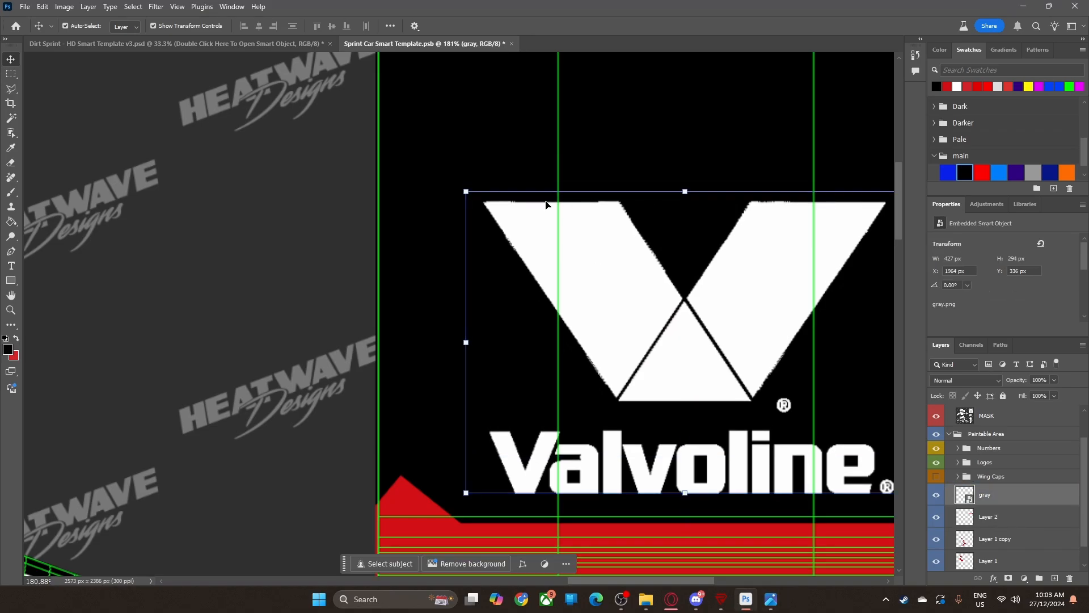
left_click_drag(467, 189, 422, 122)
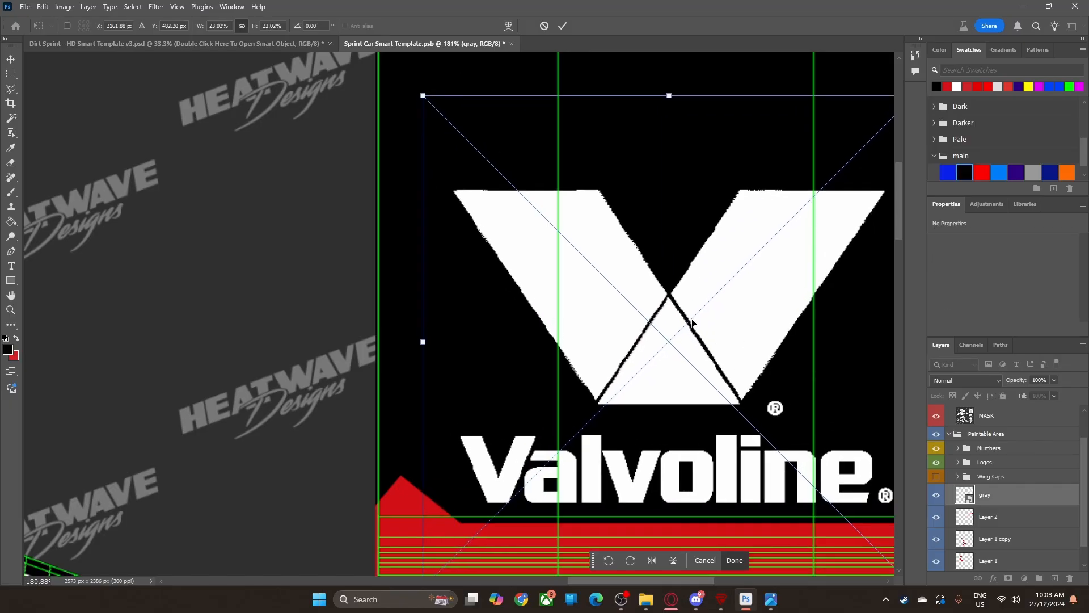
scroll(729, 417, "up", 2)
left_click_drag(697, 462, 714, 457)
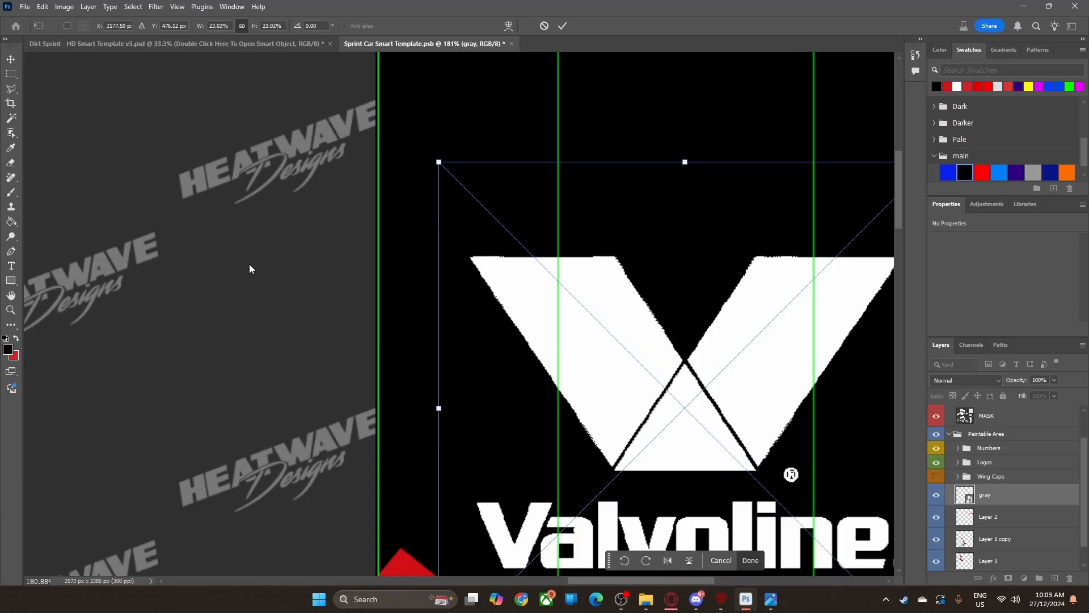
key("Return")
Step: Place the Scardifields logo image over the black panel, directly above the gray layer
key("z")
scroll(704, 348, "down", 5)
key("v")
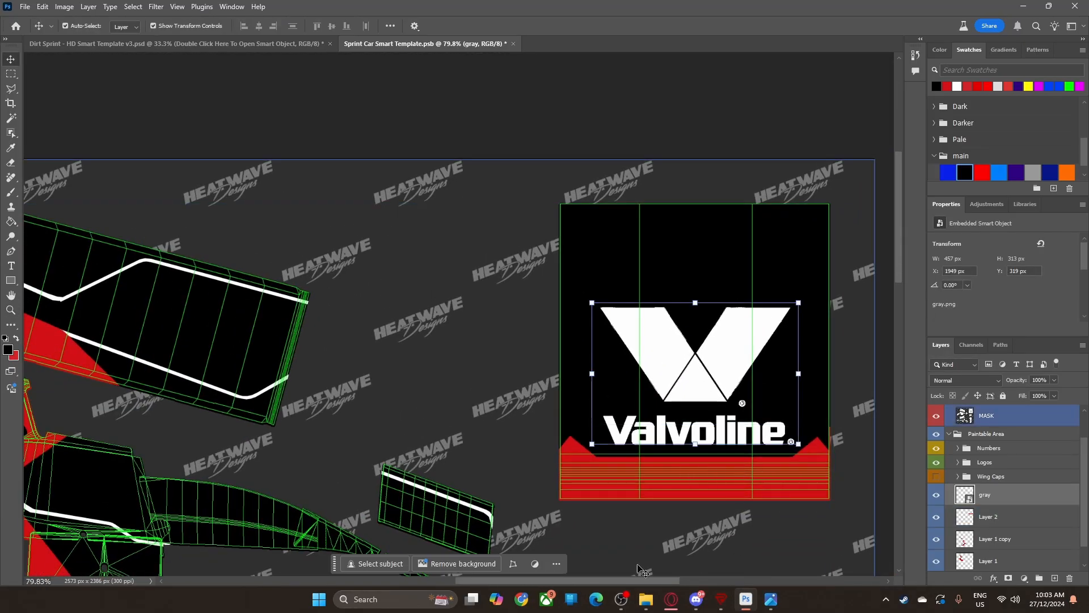
left_click(644, 607)
left_click(673, 553)
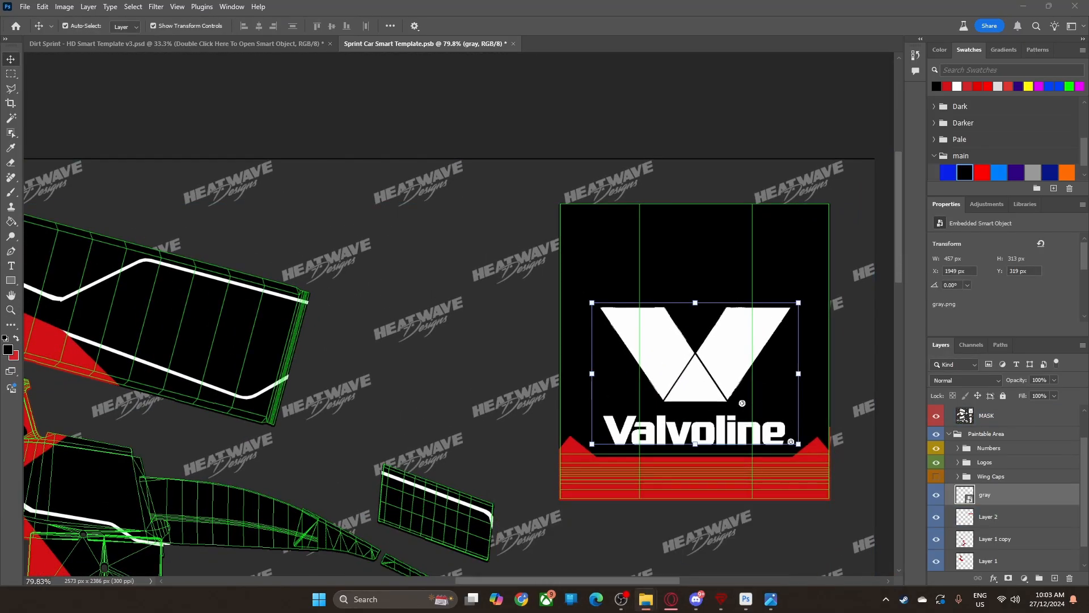
left_click_drag(584, 227, 718, 262)
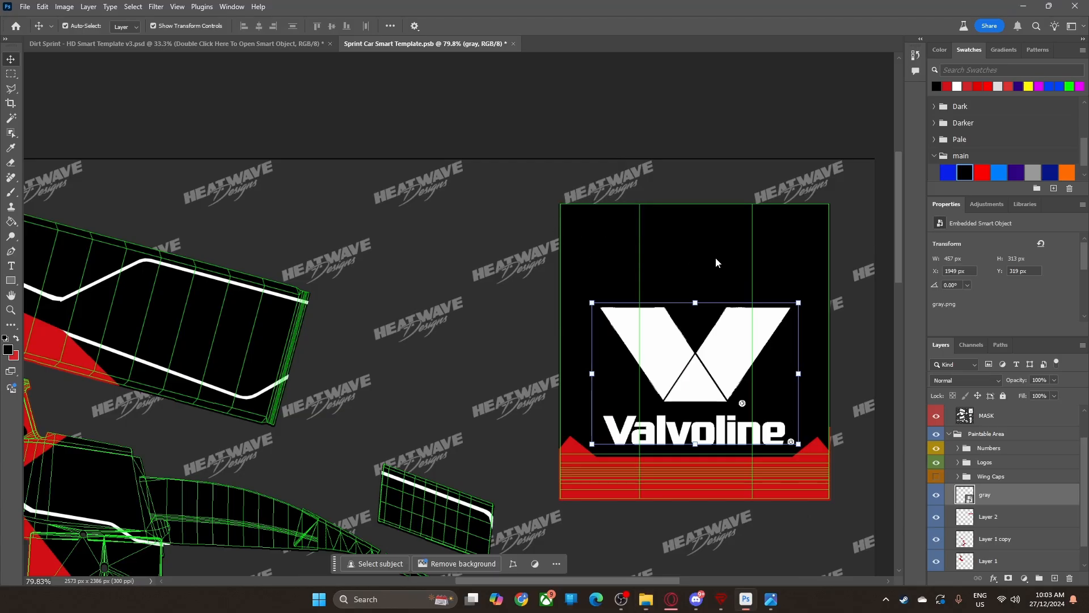
left_click_drag(534, 373, 800, 247)
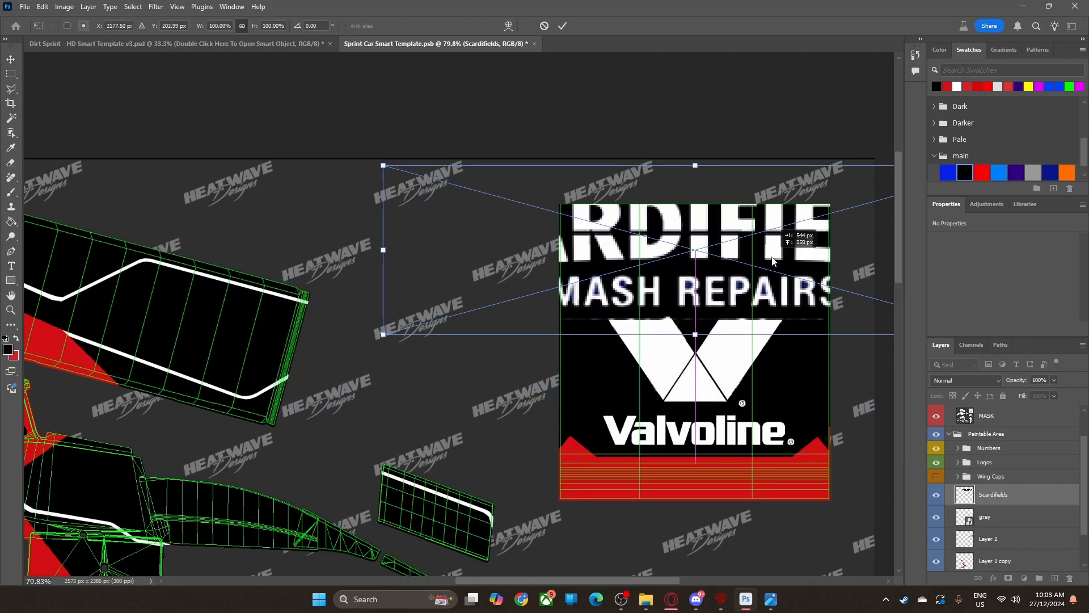
Step: Scale the Scardifields Smash Repairs logo down to about 26.52% and center it above the Valvoline logo
left_click_drag(695, 166, 693, 187)
left_click_drag(692, 272, 691, 280)
left_click_drag(705, 315, 721, 260)
left_click_drag(696, 222, 707, 248)
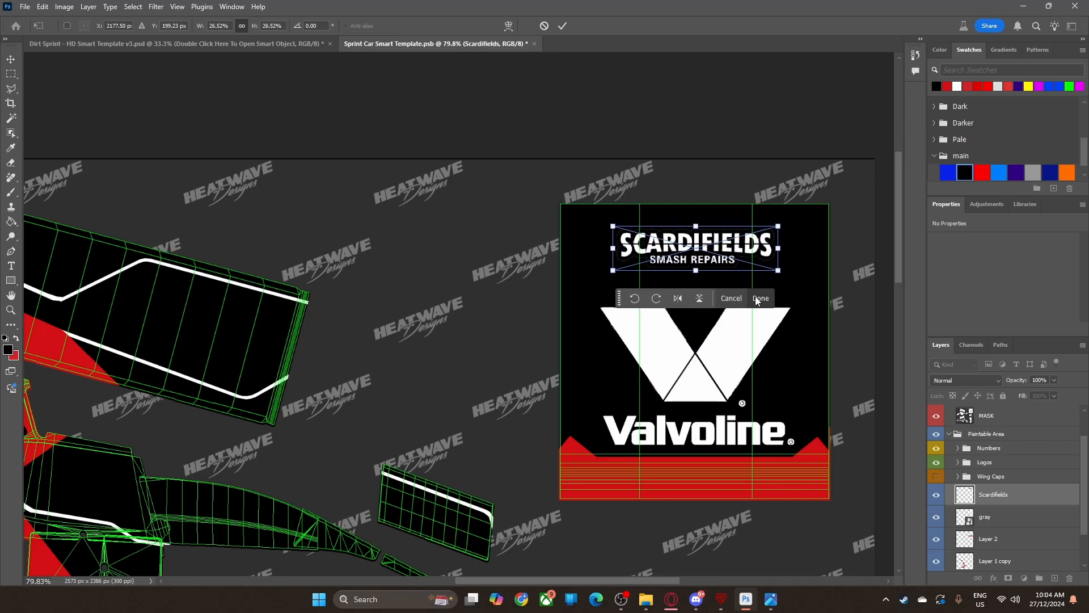
key("Return")
Step: Enlarge the Valvoline logo to about 23.91% and center it between the Scardifields logo and the red band
left_click_drag(687, 372, 688, 363)
key("ctrl+t")
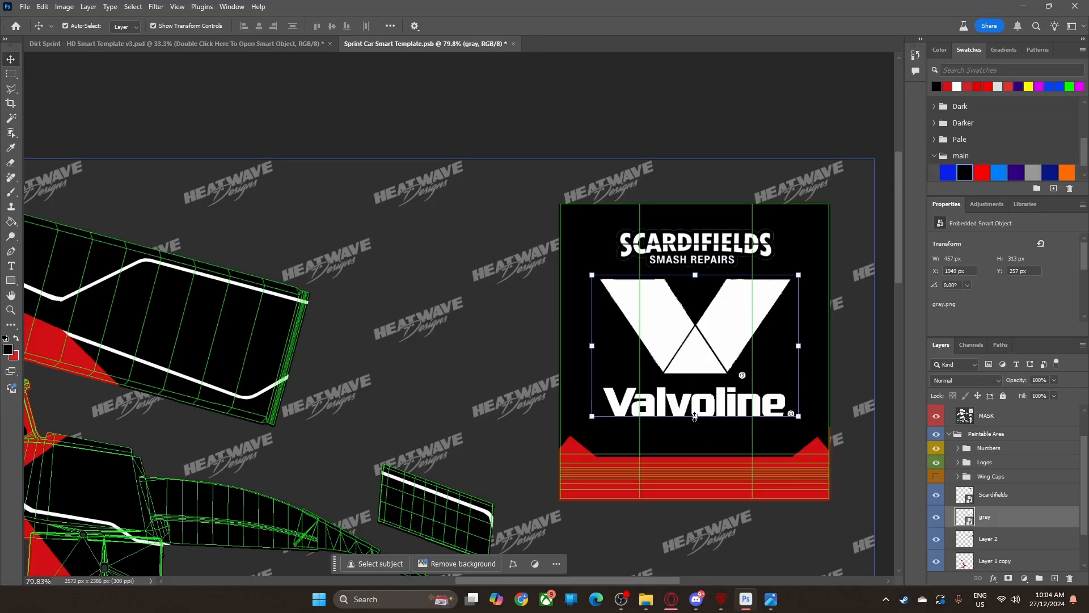
left_click_drag(697, 414, 695, 466)
left_click(760, 491)
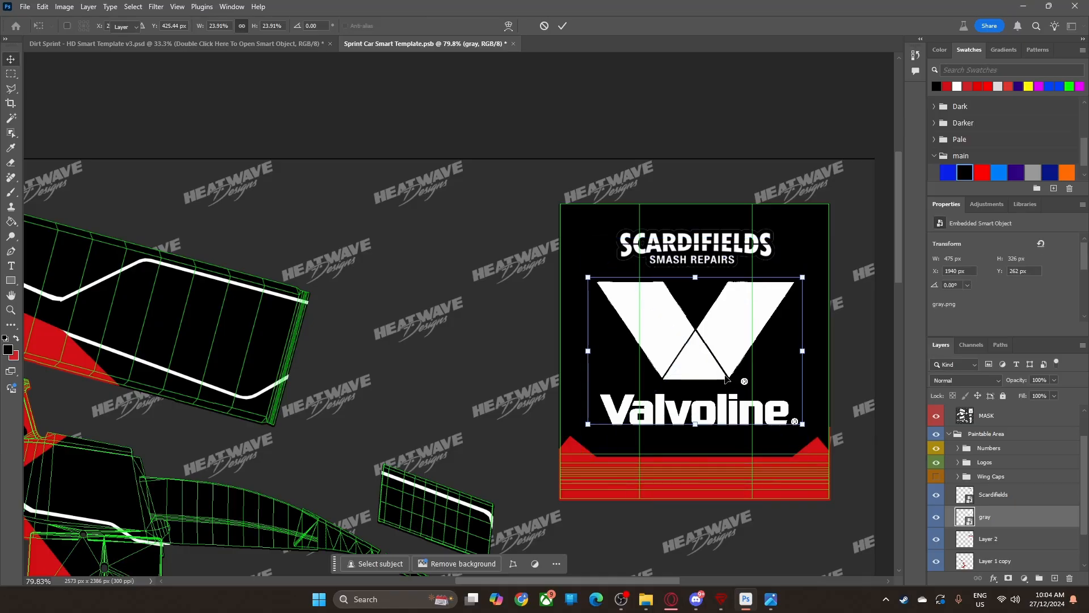
left_click_drag(697, 351, 697, 366)
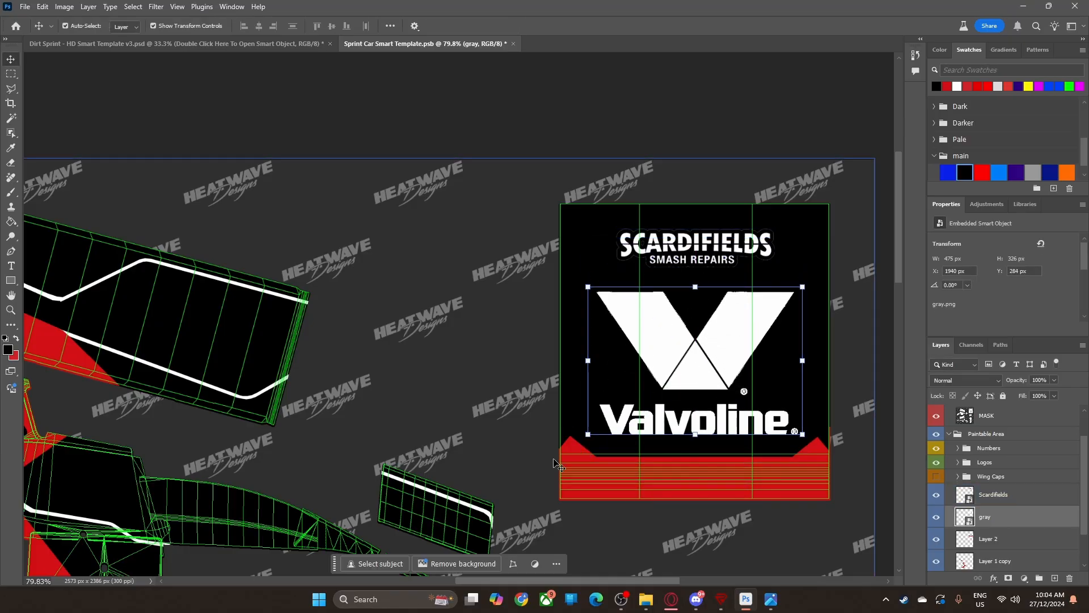
Step: On Layer 2, lasso a thin chevron outline pointing inward from the black panel's left edge toward the Valvoline logo
left_click(413, 369)
key("l")
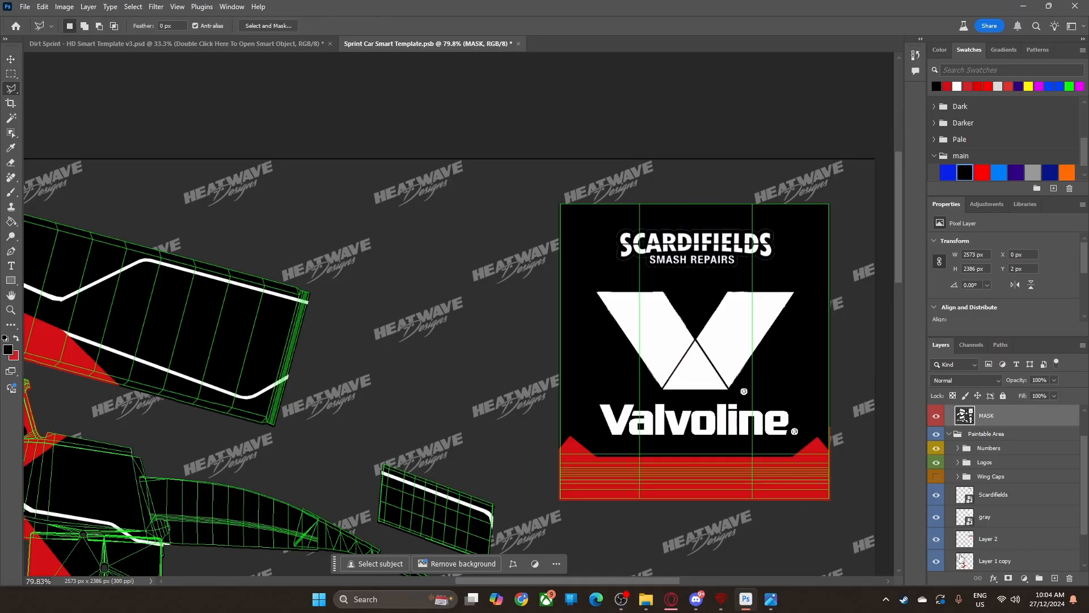
left_click(993, 533)
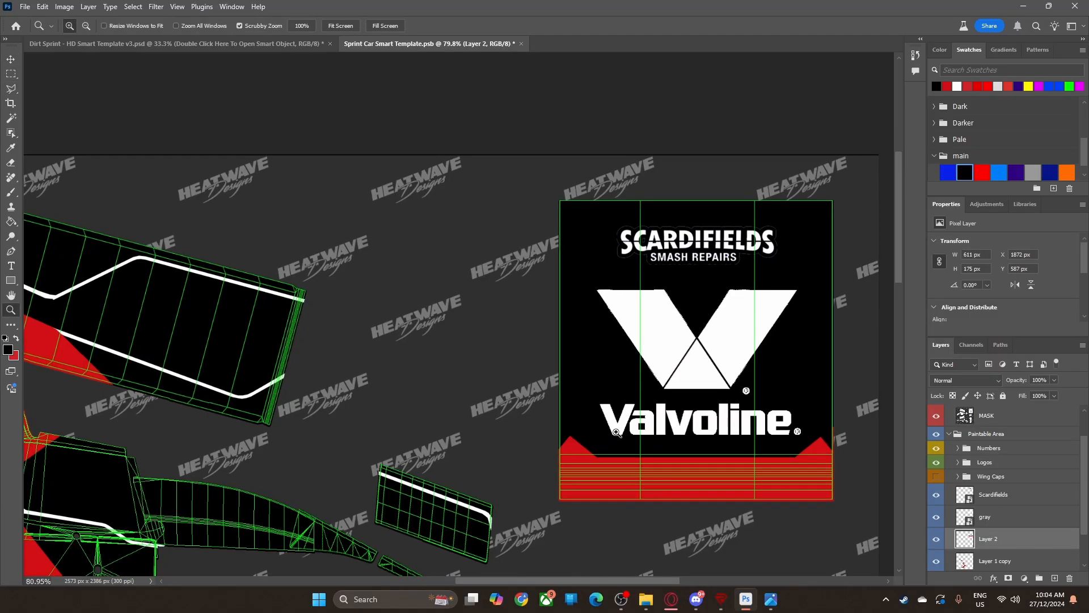
scroll(616, 428, "up", 5)
left_click(523, 468)
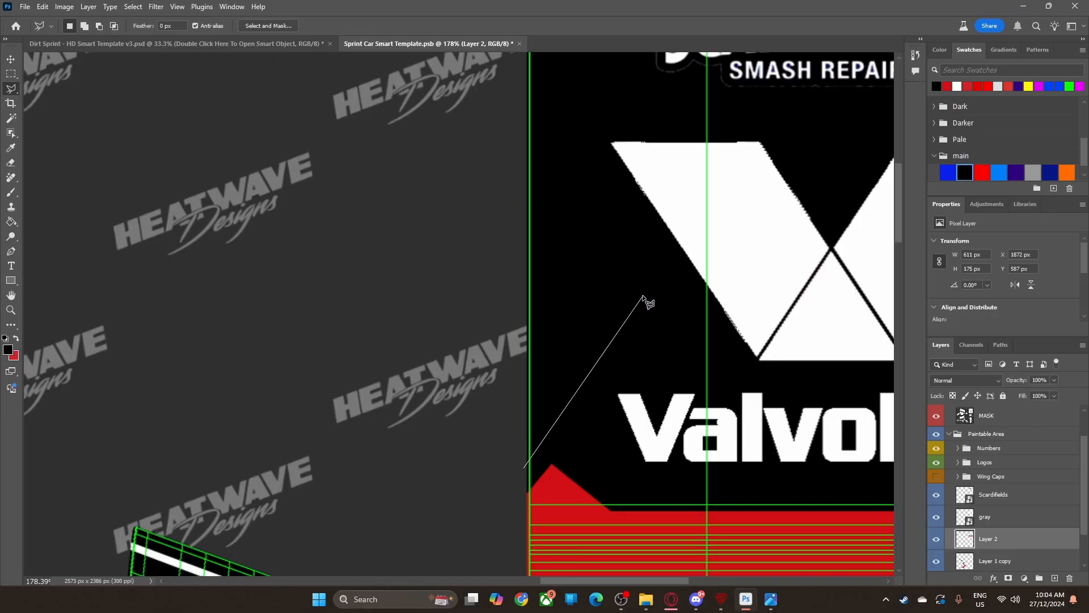
left_click(524, 473)
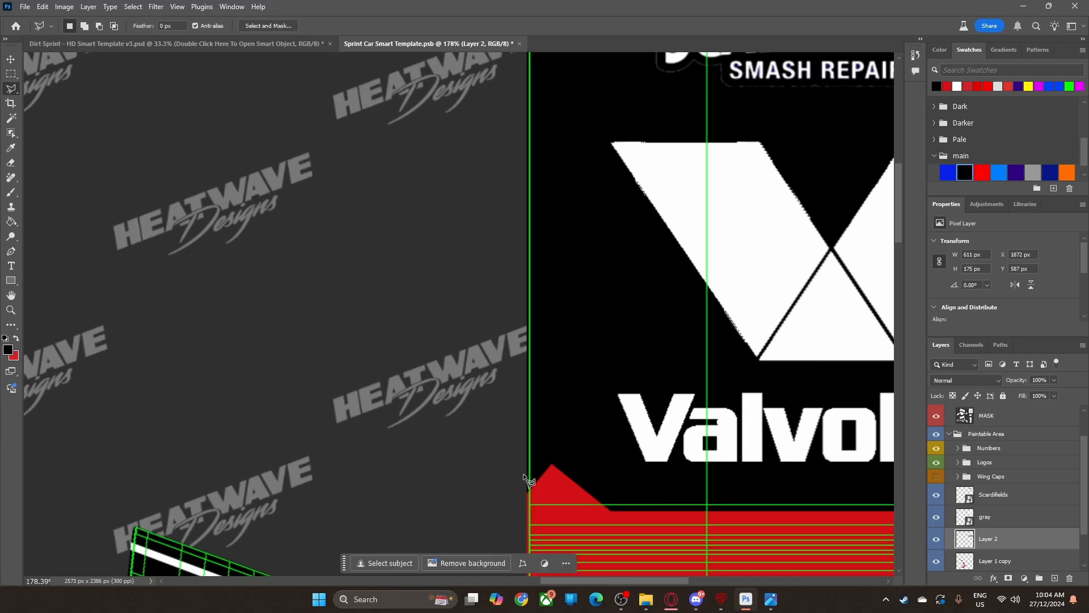
left_click(525, 471)
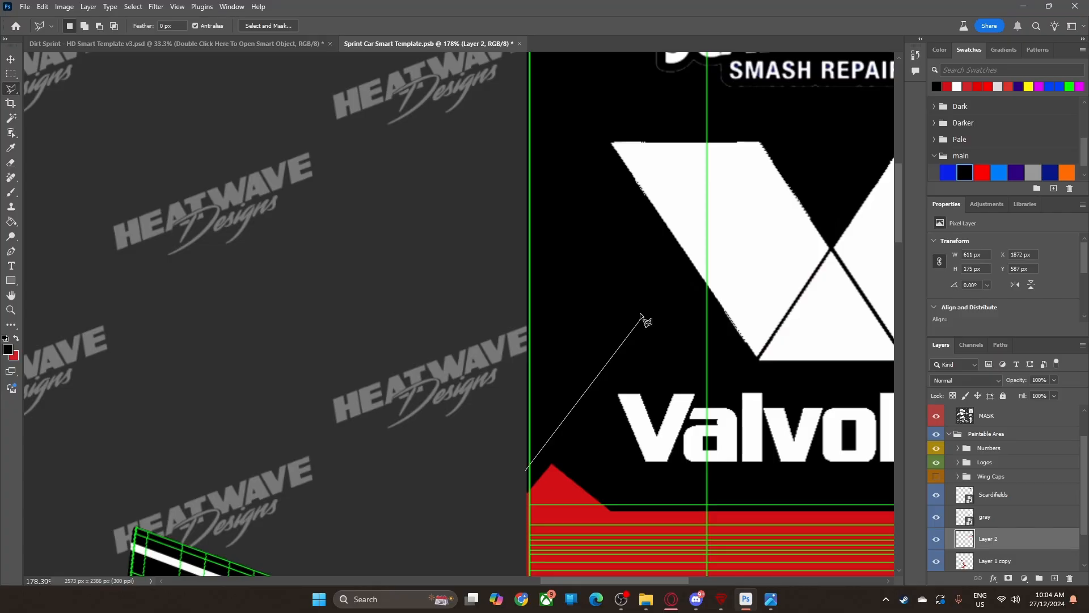
left_click(640, 315)
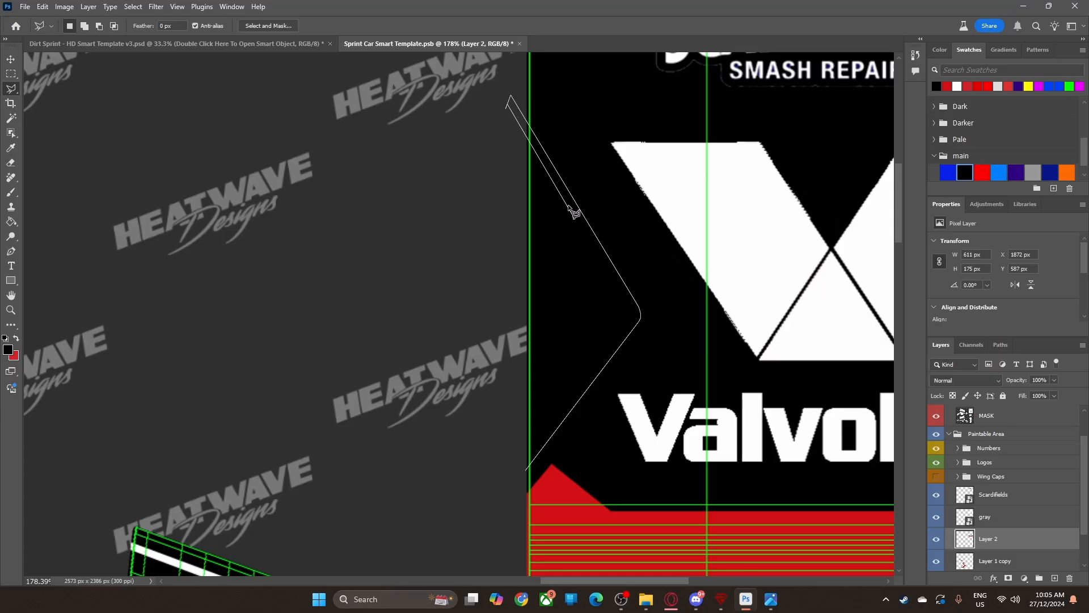
left_click(507, 106)
left_click(630, 317)
double_click(522, 471)
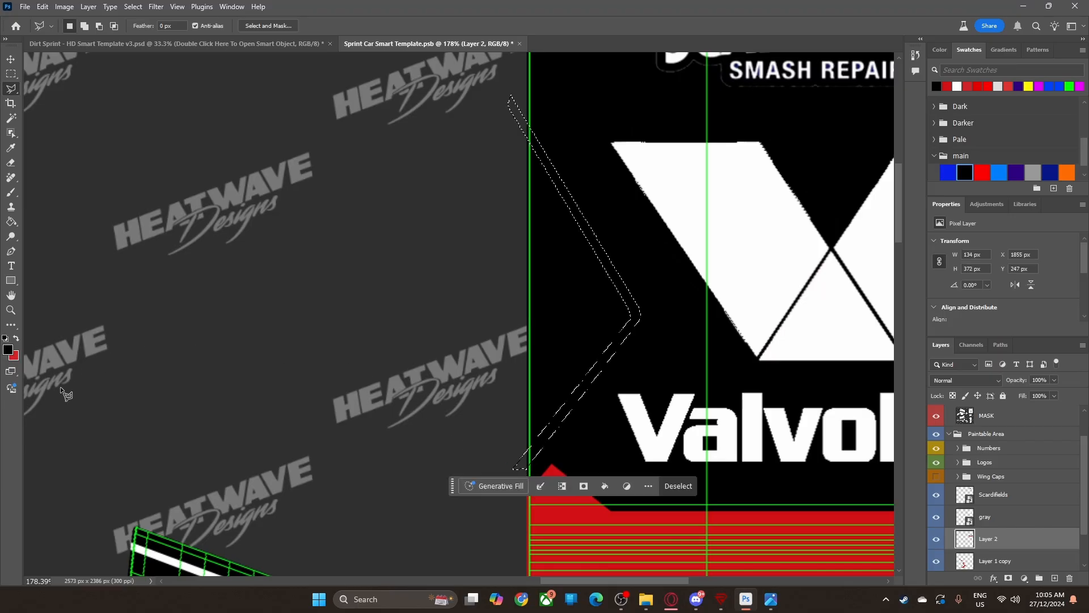
Step: Fill the whole chevron selection with white, including its lower end, and deselect it
left_click(957, 87)
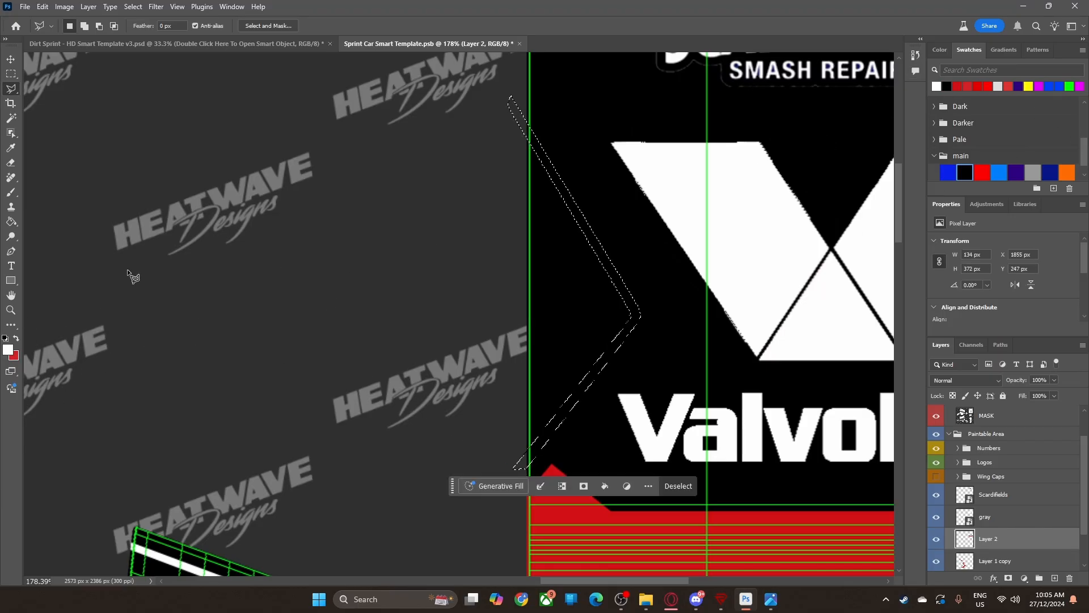
key("g")
left_click(585, 391)
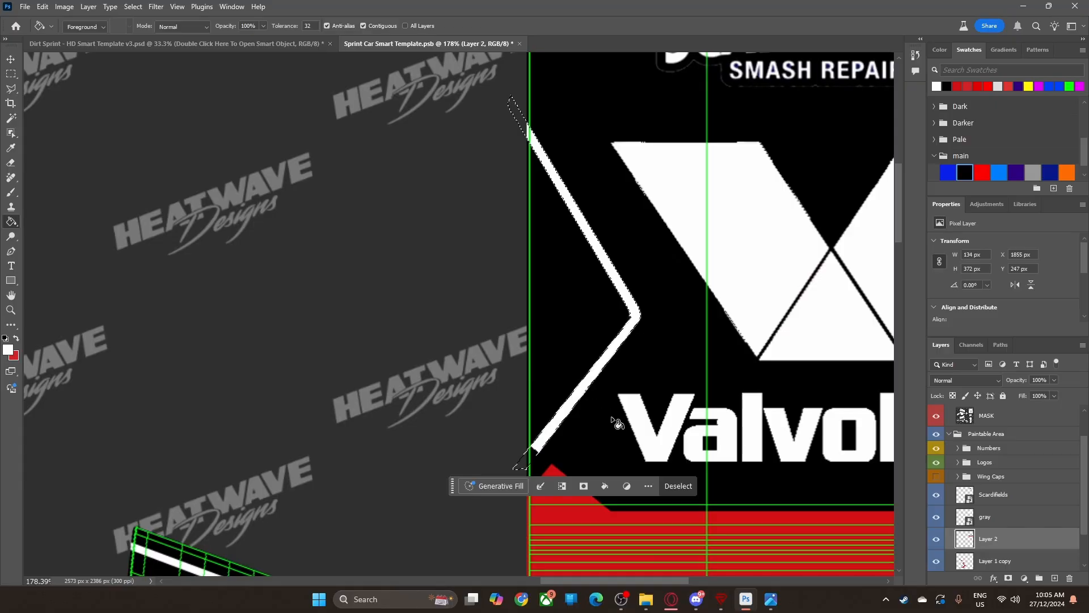
left_click(529, 457)
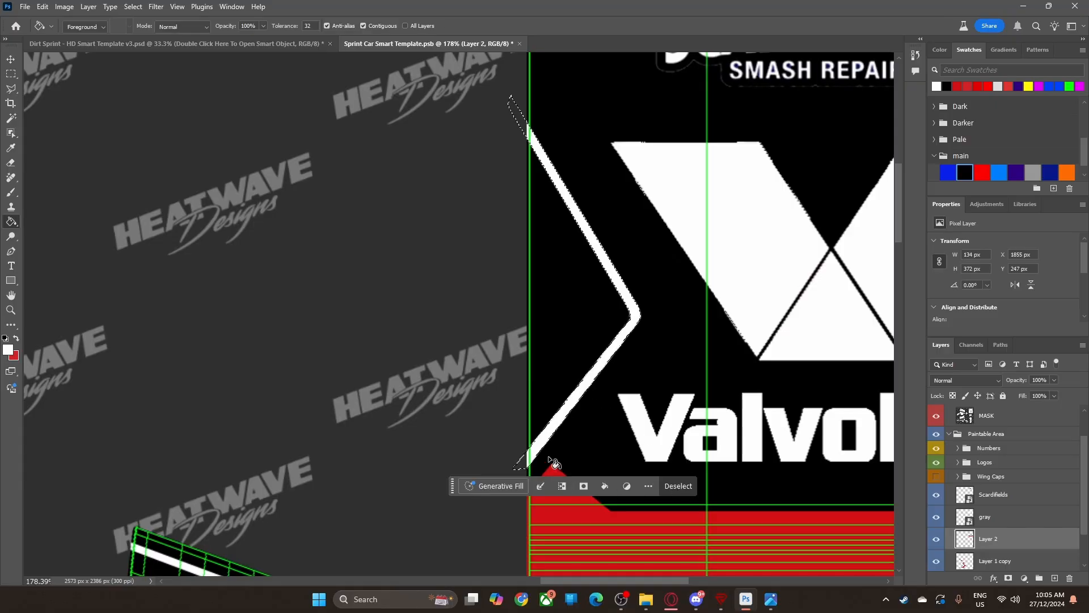
left_click(681, 488)
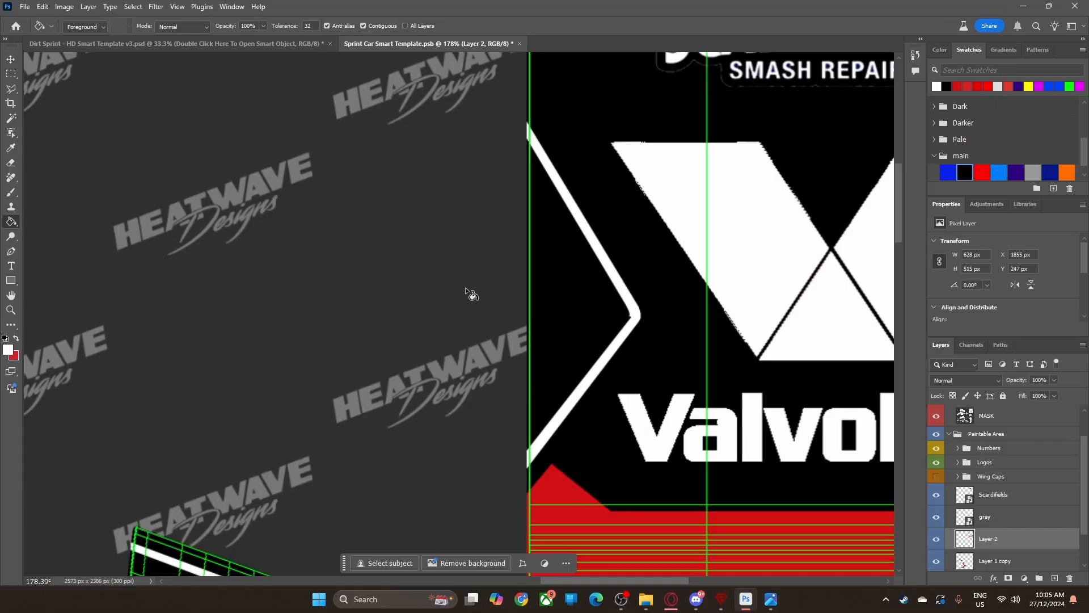
Step: Restore the chevron selection and move a copy of the white stripe to the black panel's opposite edge
left_click(17, 59)
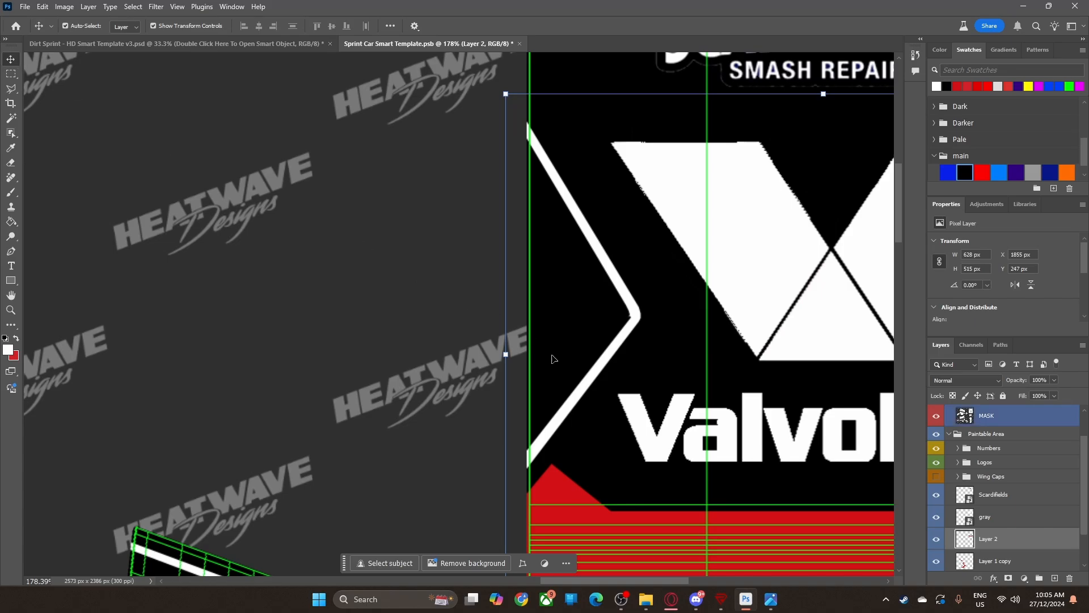
key("ctrl+z")
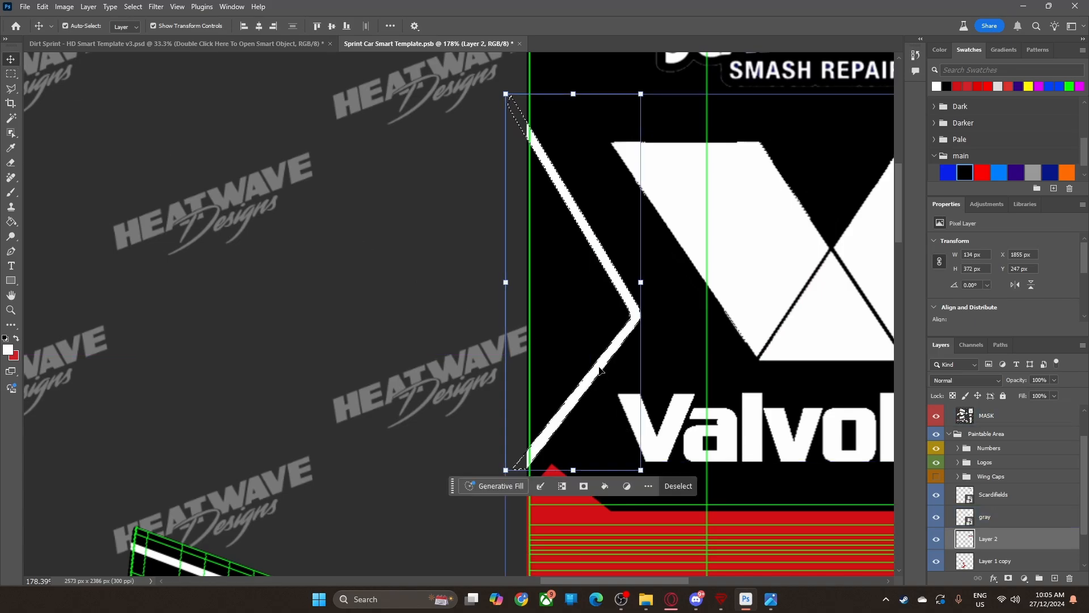
left_click_drag(634, 371, 783, 377)
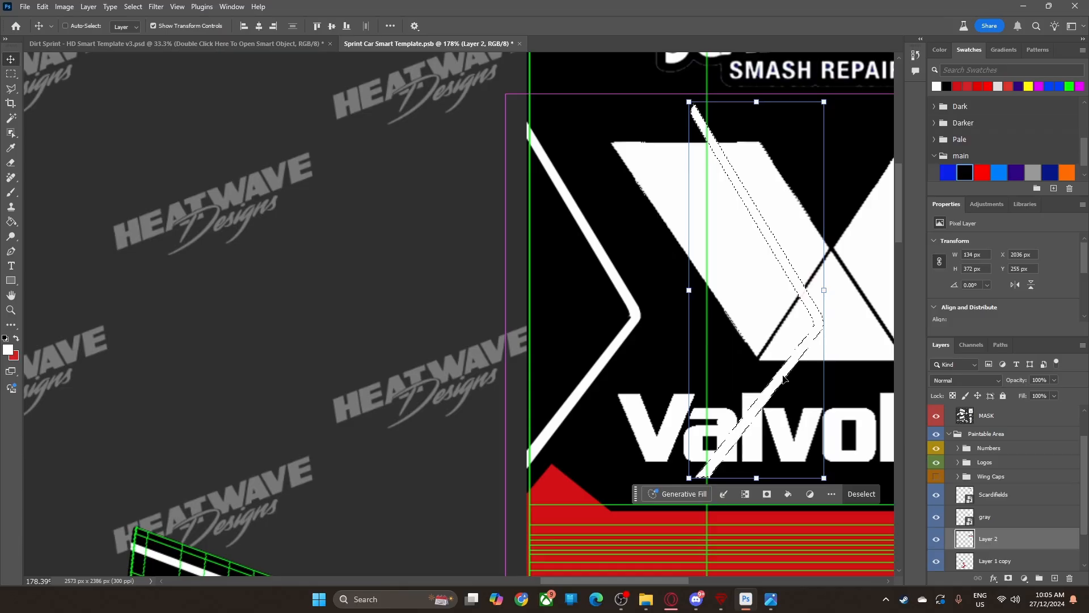
key("ctrl")
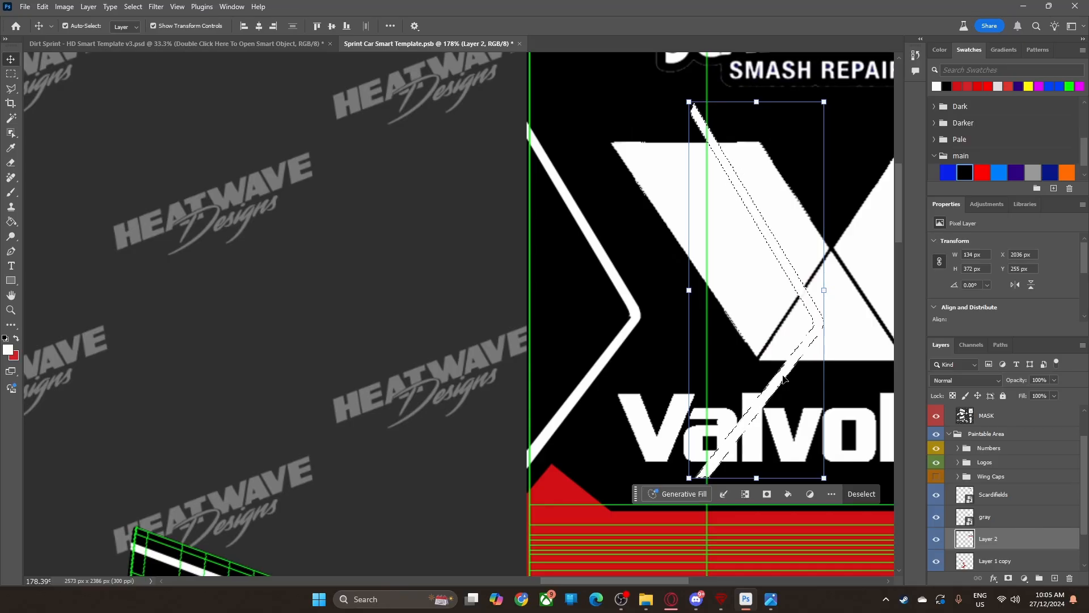
mouse_move(641, 597)
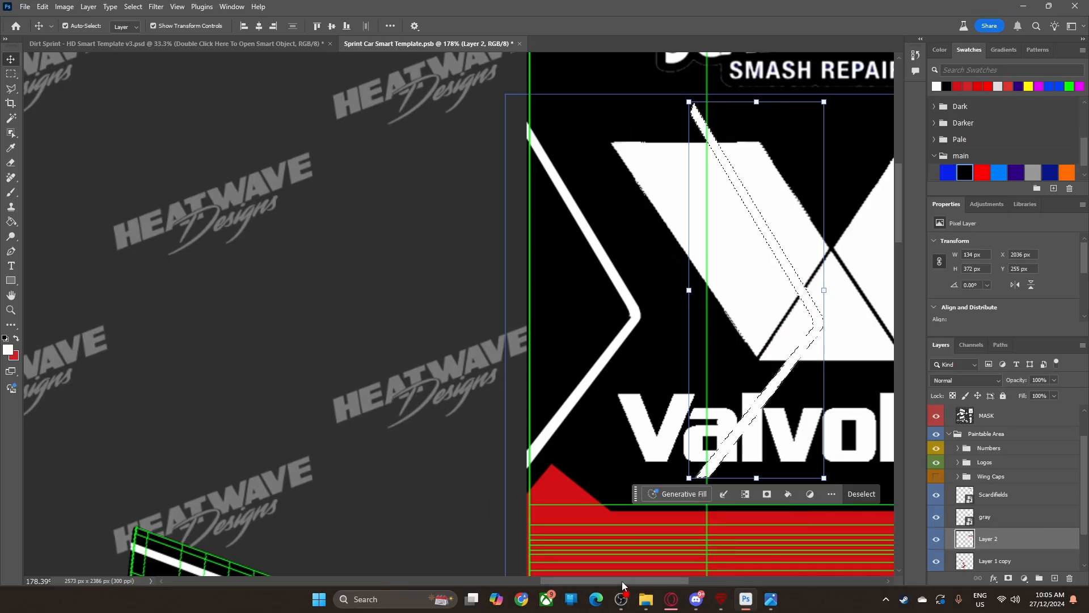
left_click_drag(622, 581, 683, 584)
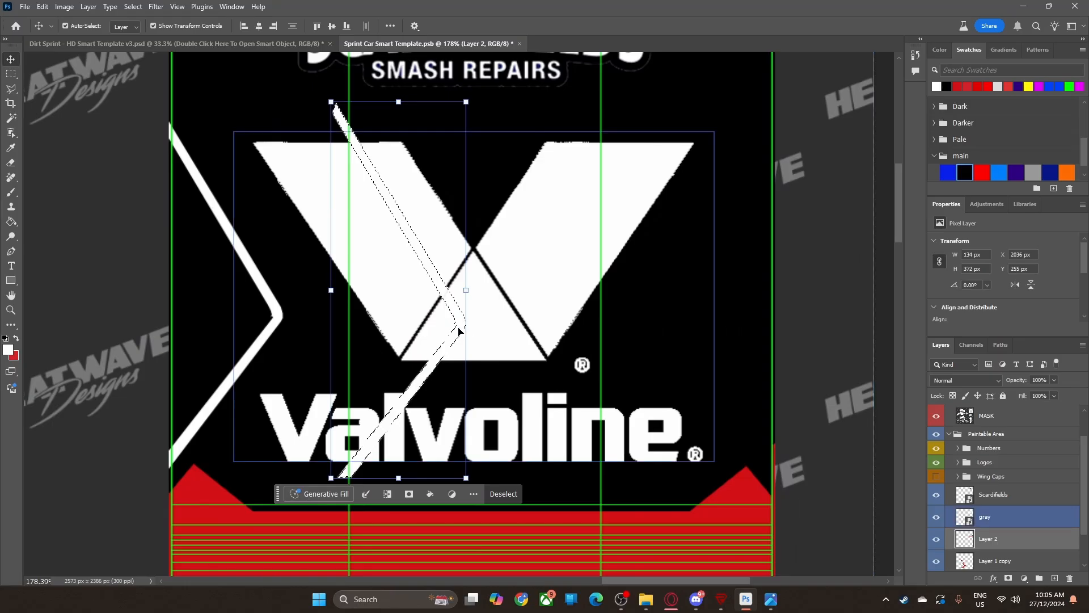
left_click_drag(465, 329, 766, 336)
Step: Flip the copied chevron horizontally, align it with the panel's right edge to mirror the original, and deselect it
key("ctrl+t")
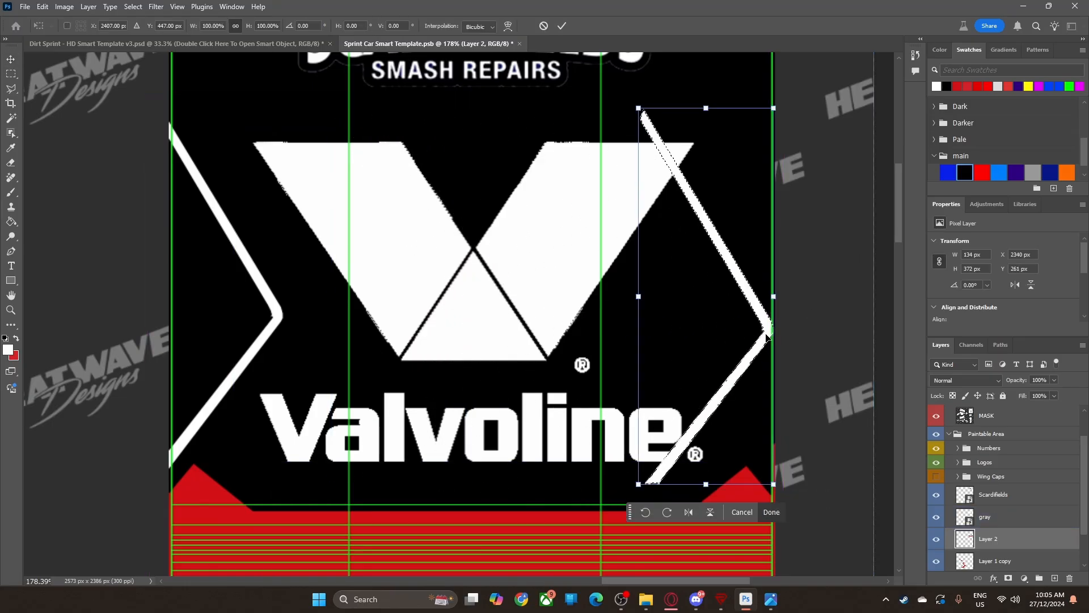
left_click(689, 514)
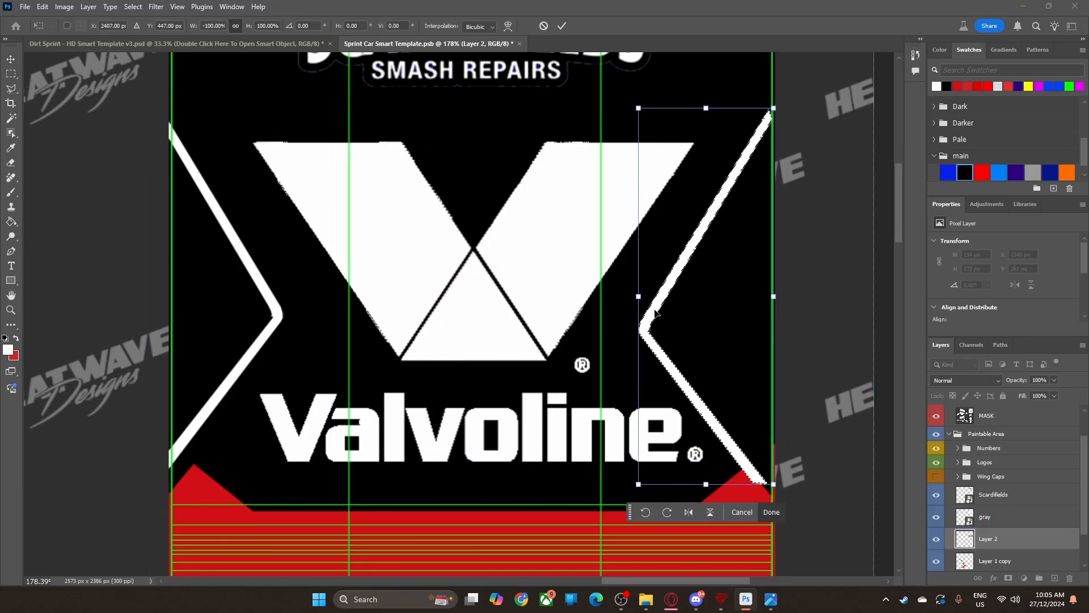
mouse_move(654, 315)
left_mouse_down()
mouse_move(679, 305)
mouse_move(668, 323)
left_mouse_up()
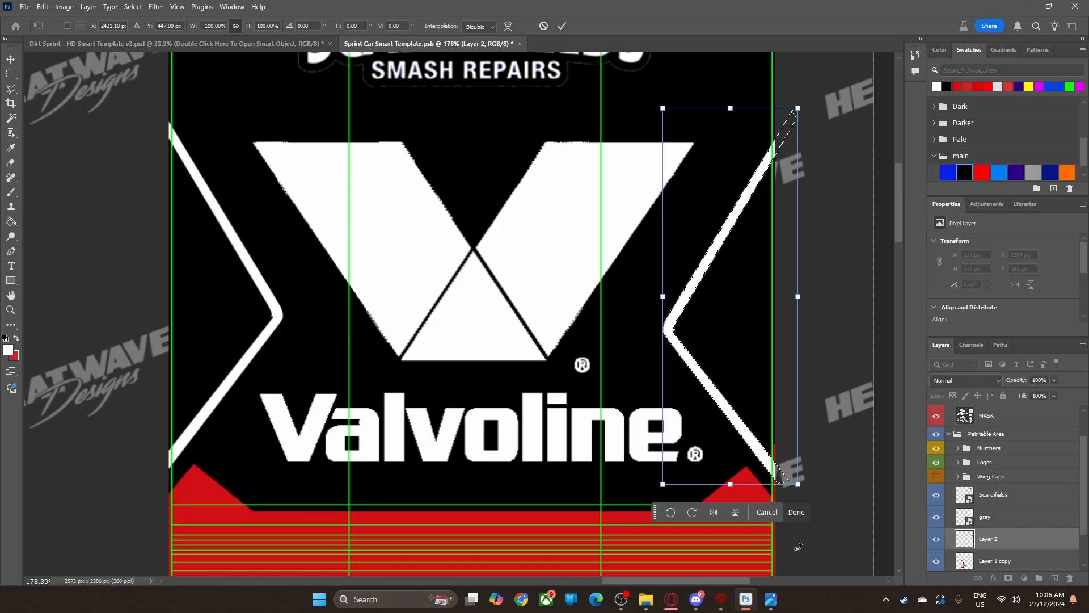
left_click(797, 512)
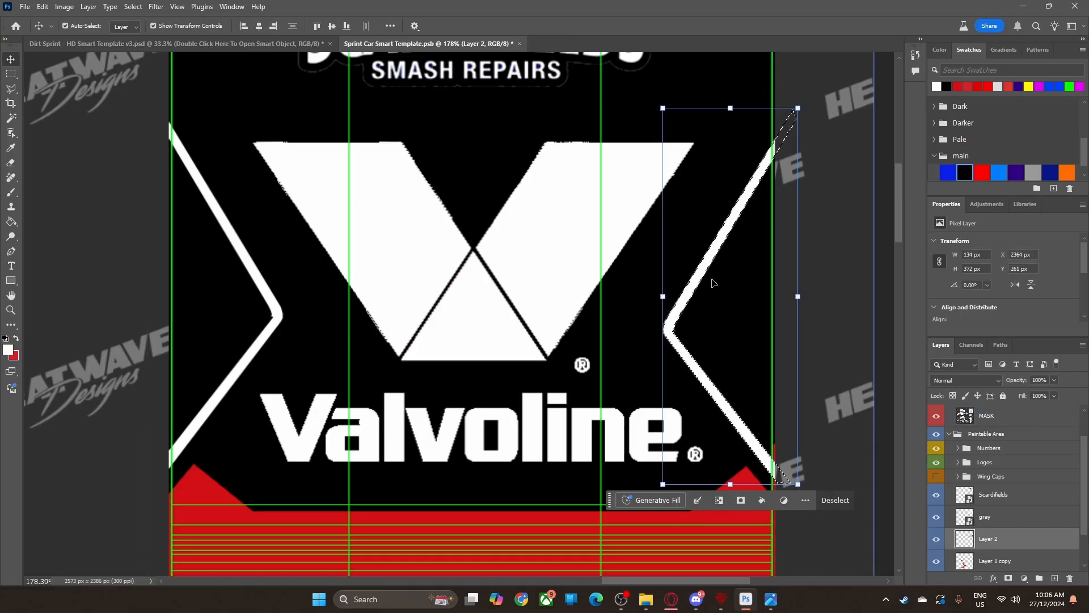
left_click(844, 504)
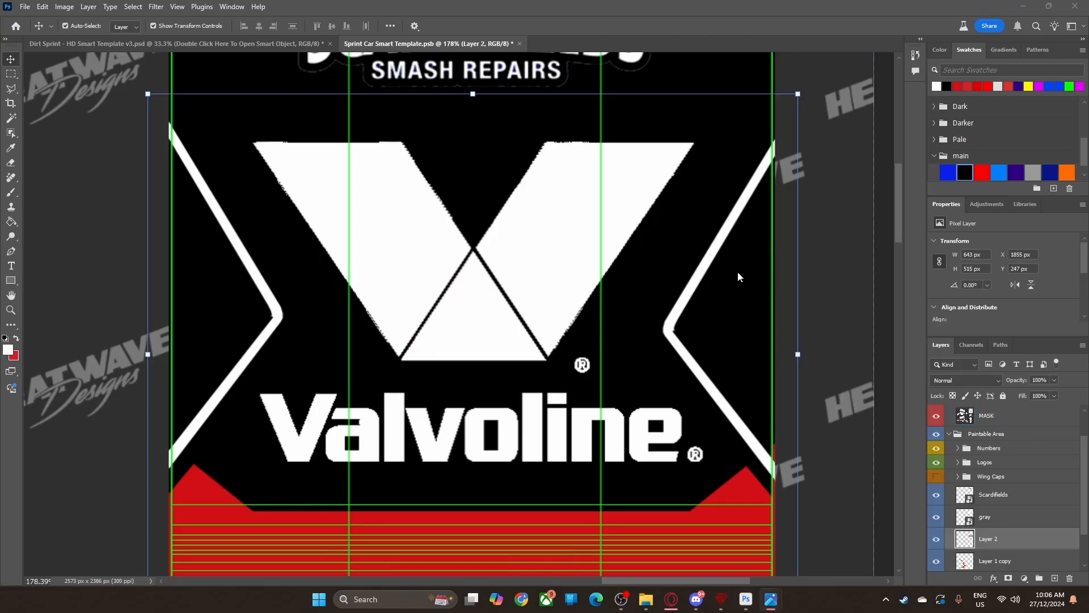
scroll(632, 303, "down", 5)
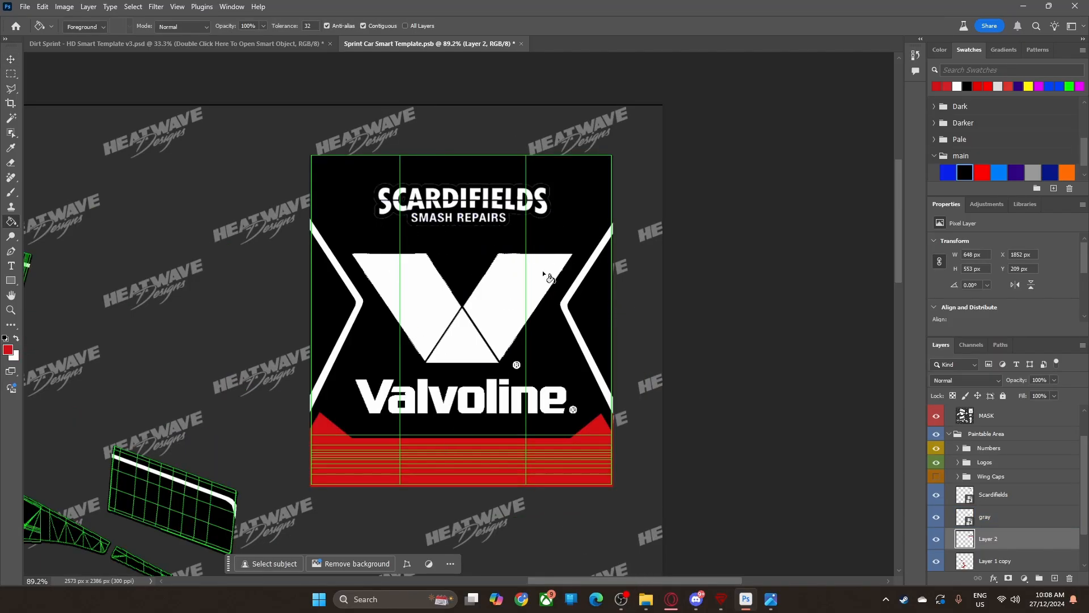
left_click(10, 58)
scroll(501, 439, "down", 3)
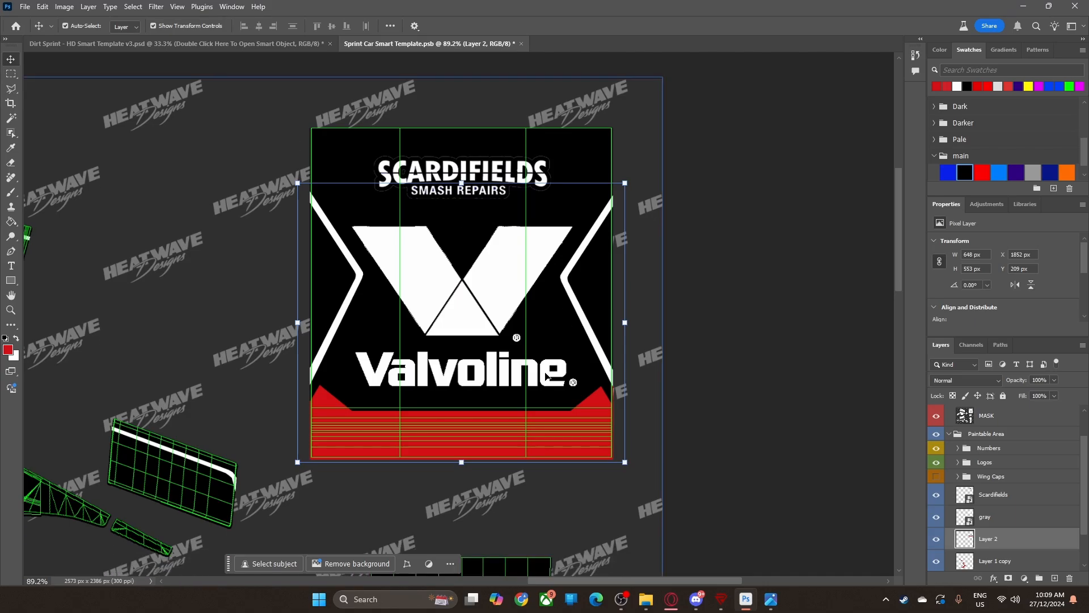
scroll(502, 438, "down", 3)
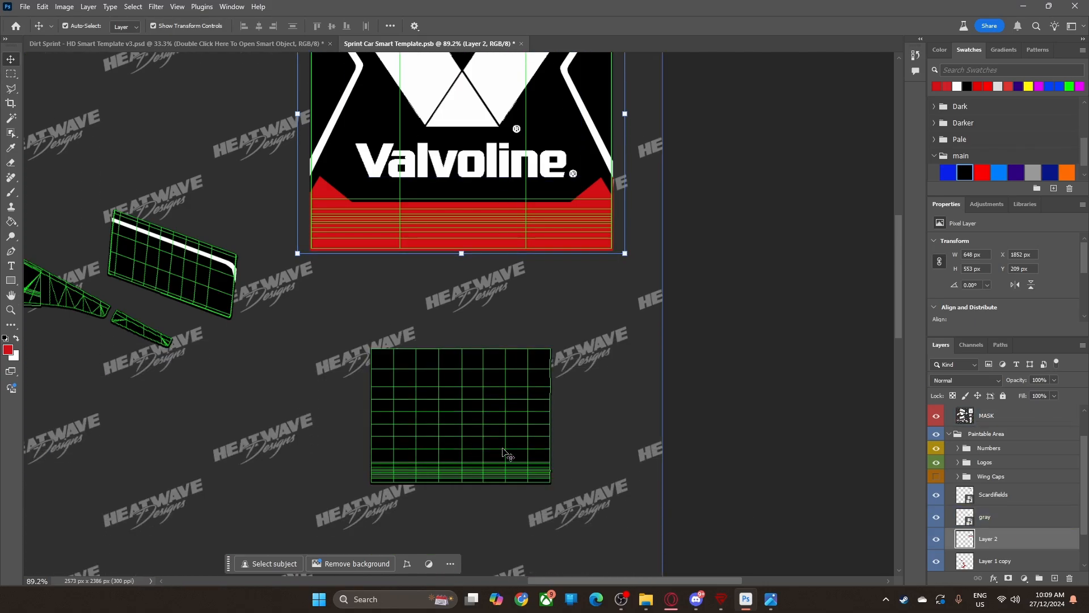
scroll(508, 455, "down", 2)
left_click(525, 367)
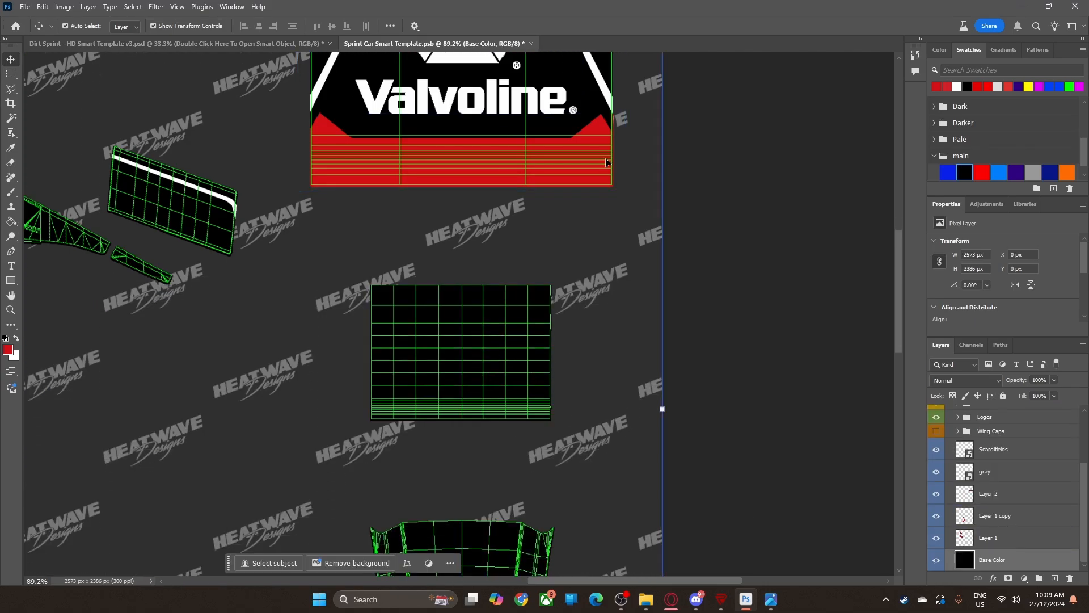
left_click(425, 170)
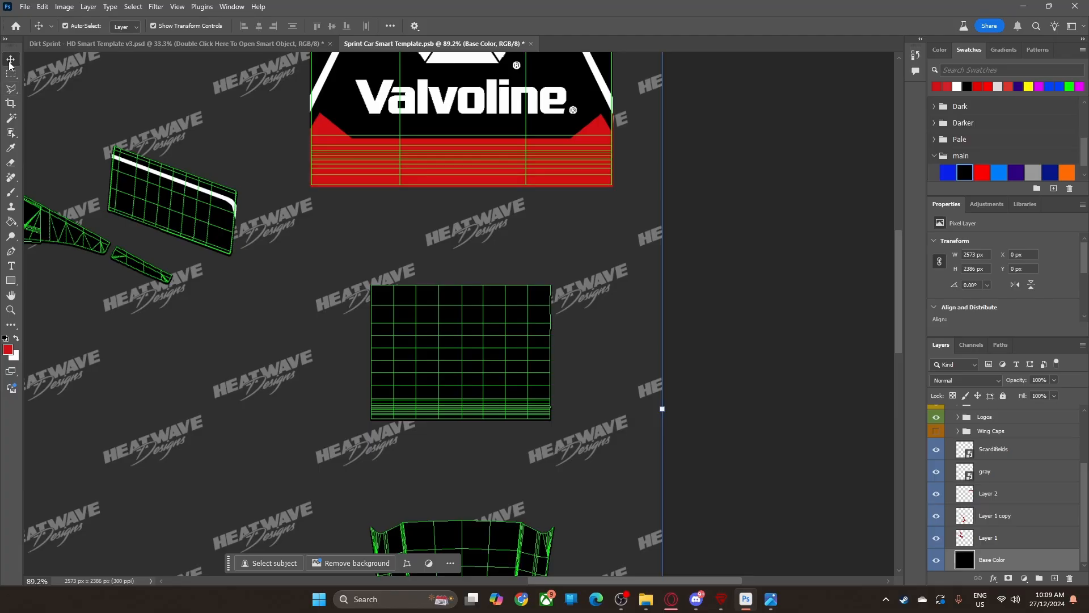
scroll(21, 125, "up", 1)
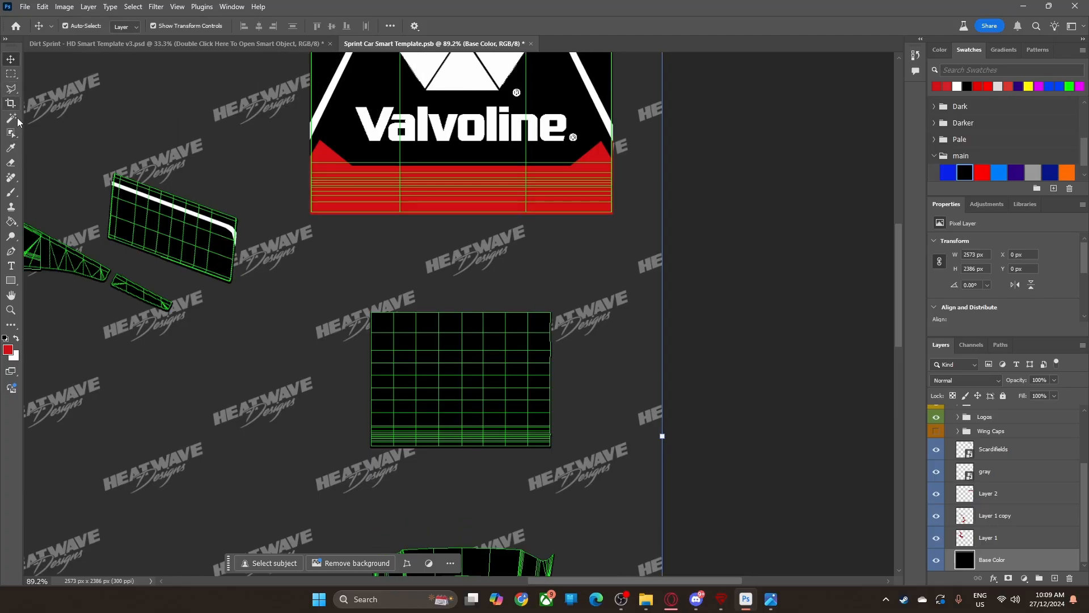
left_click(16, 119)
left_click(457, 187)
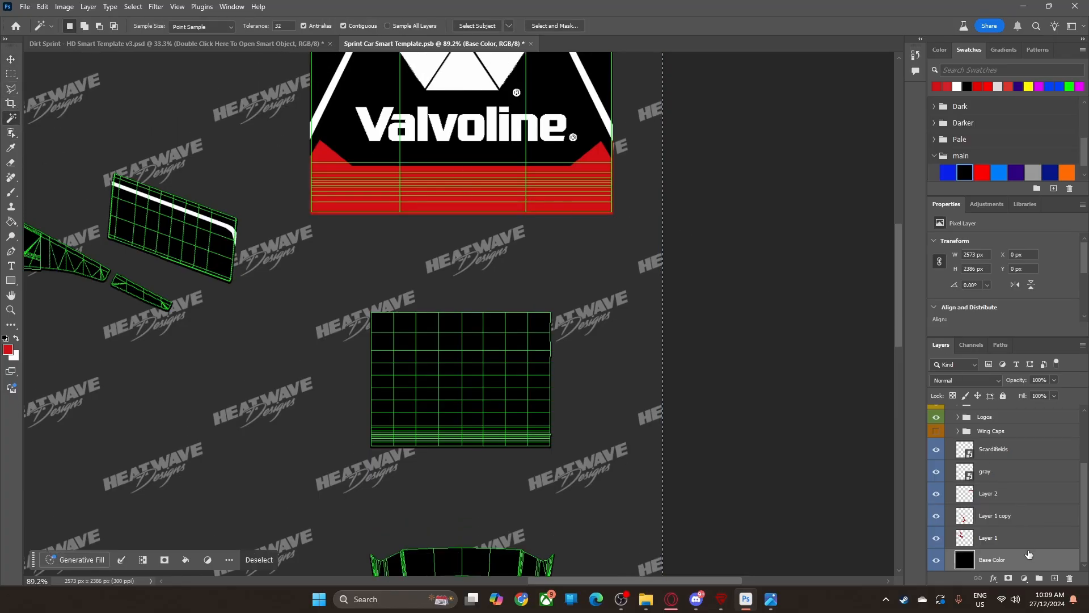
Step: Clear the current selection and select the red band along the Valvoline panel's lower edge on Layer 2 with the Magic Wand
left_click(1004, 497)
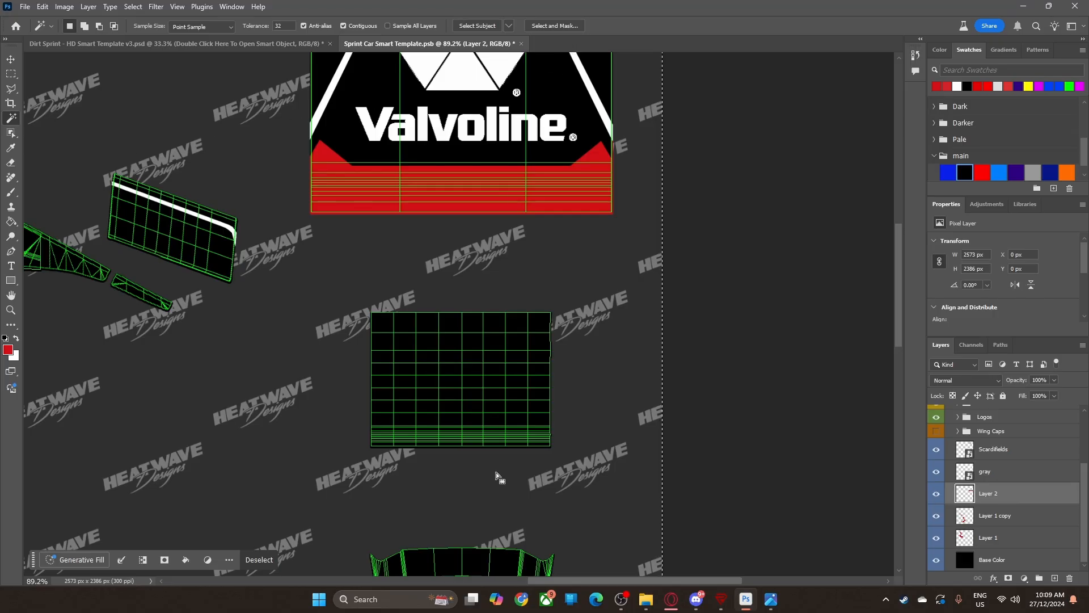
left_click(259, 560)
left_click(468, 205)
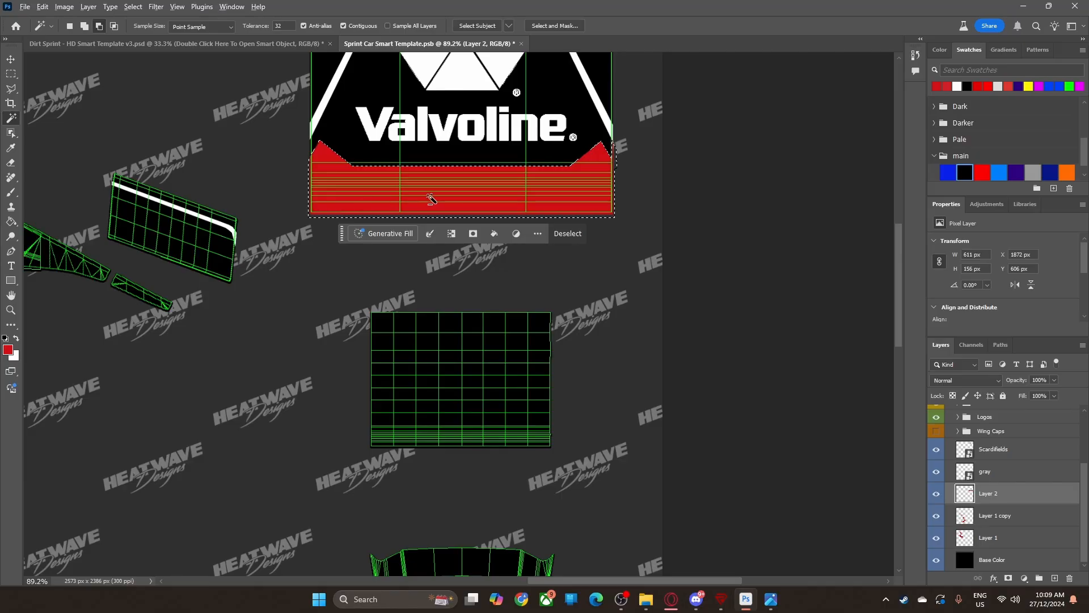
Step: Place a copy of the selected red band at the base of the gridded panel below, scaled down to about 347 × 84 px
key("v")
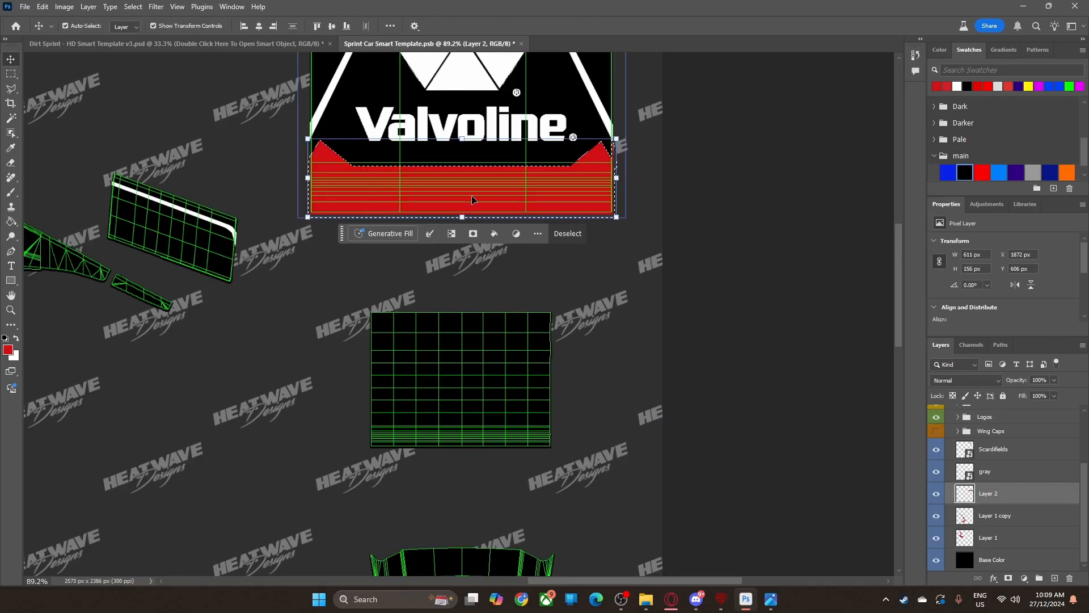
left_click_drag(473, 200, 462, 436)
key("ctrl+t")
left_click_drag(452, 368, 460, 410)
key("ctrl+z")
left_click(523, 481)
scroll(523, 481, "down", 2)
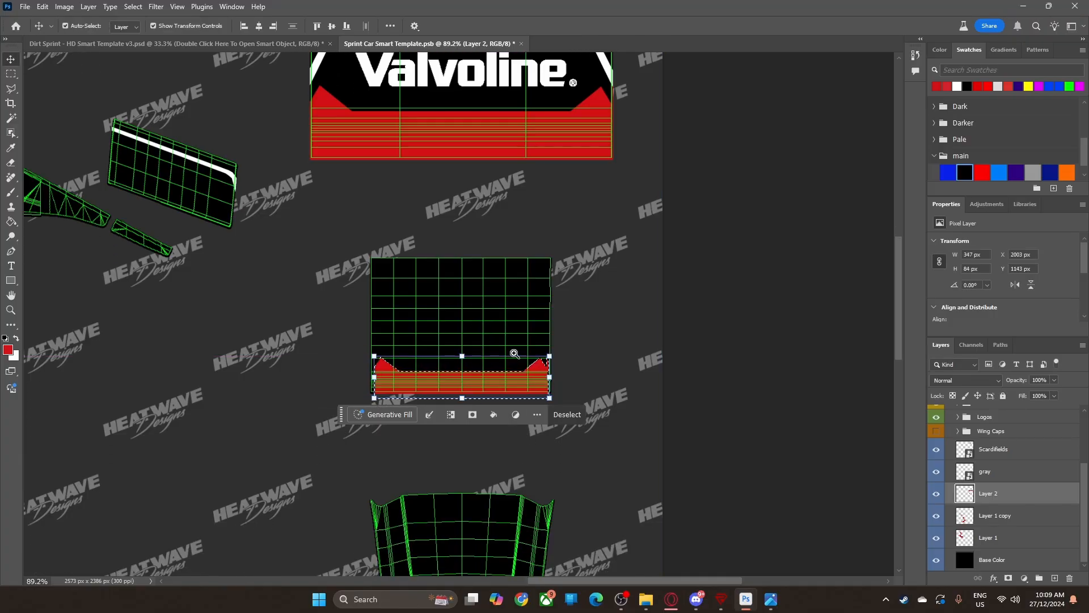
Step: Move the copied red band up slightly and enlarge it to about 369 × 89 px to span the panel's full width
key("z")
left_click_drag(488, 372, 542, 378)
key("v")
left_click_drag(450, 414, 449, 400)
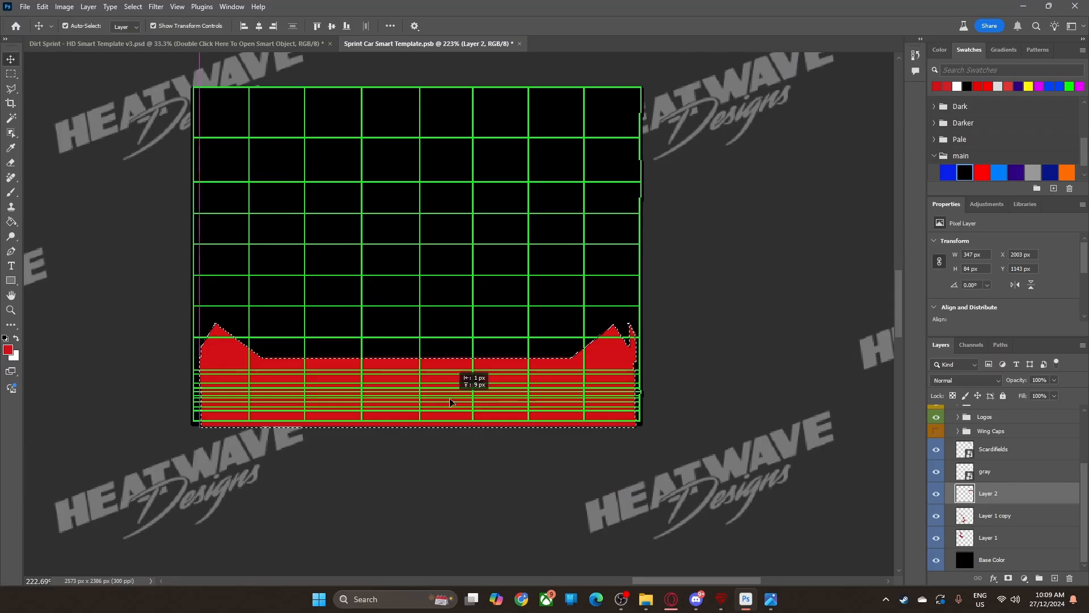
key("ctrl+t")
left_click_drag(418, 320, 414, 316)
left_click_drag(492, 386, 497, 408)
left_click(486, 461)
left_click(736, 419)
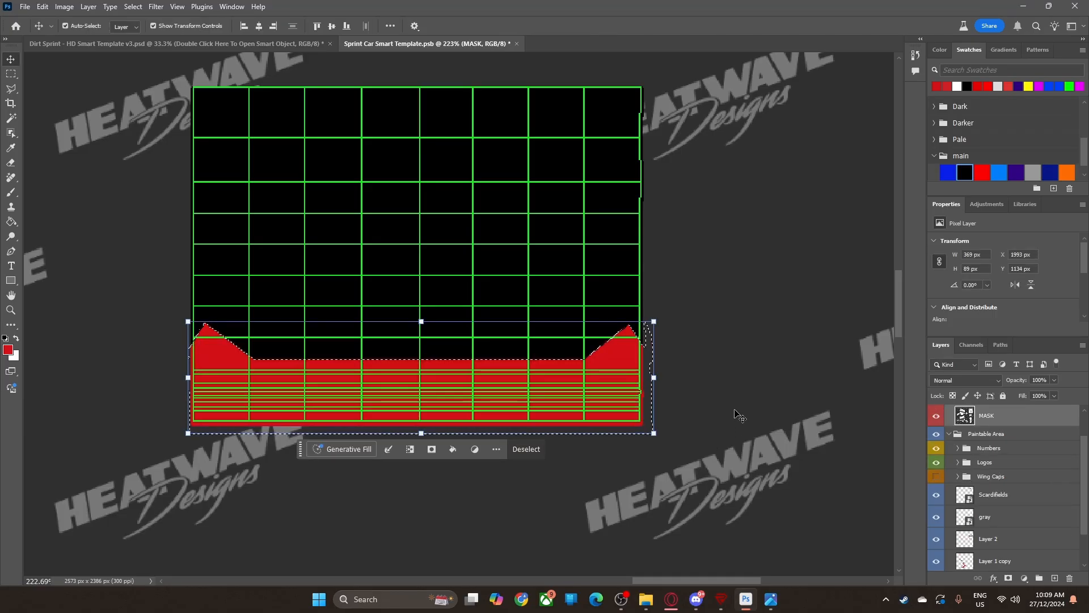
Step: Make Layer 2 the active layer again
key("z")
left_click_drag(727, 377, 648, 384)
key("v")
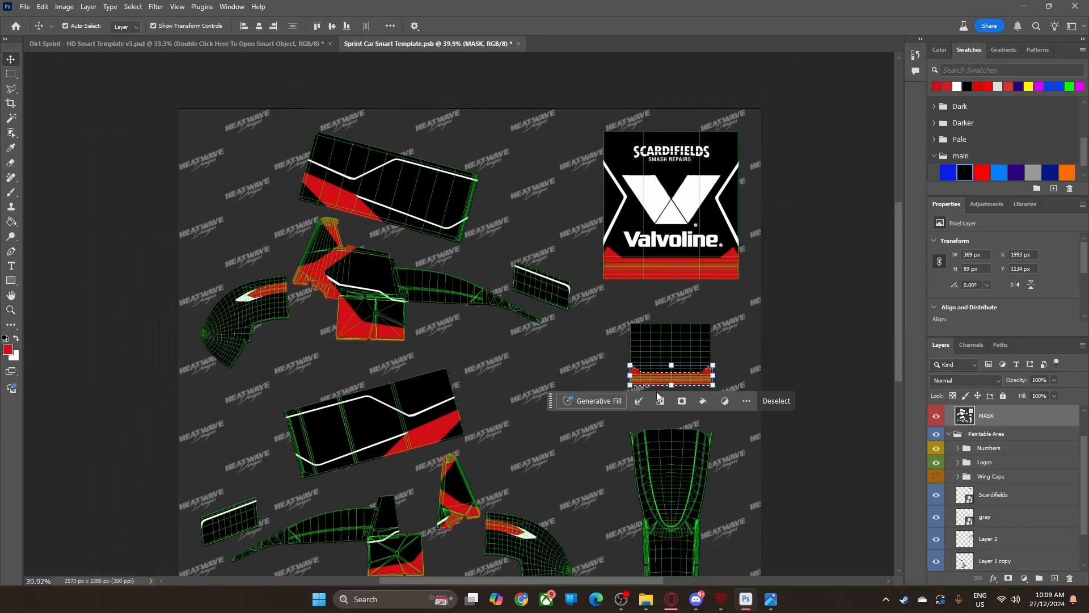
scroll(794, 454, "down", 1)
left_click(990, 538)
scroll(693, 361, "down", 3)
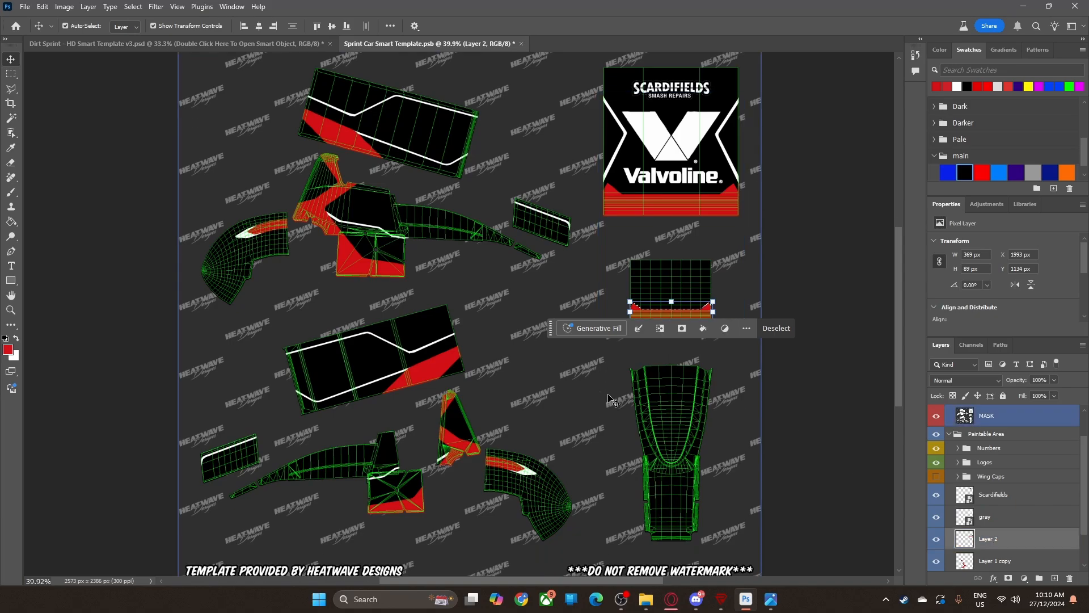
Step: Marquee a thin horizontal strip about 127 × 8 px across the lower part of the tapered hood panel's inner section
key("z")
left_click_drag(684, 359, 725, 359)
key("v")
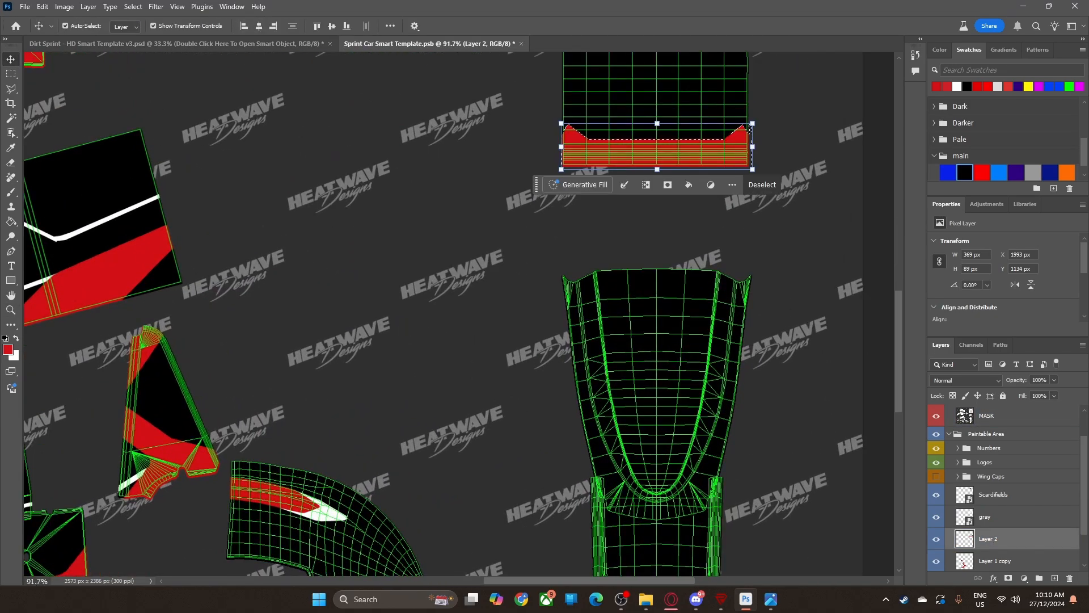
scroll(708, 399, "down", 1)
key("z")
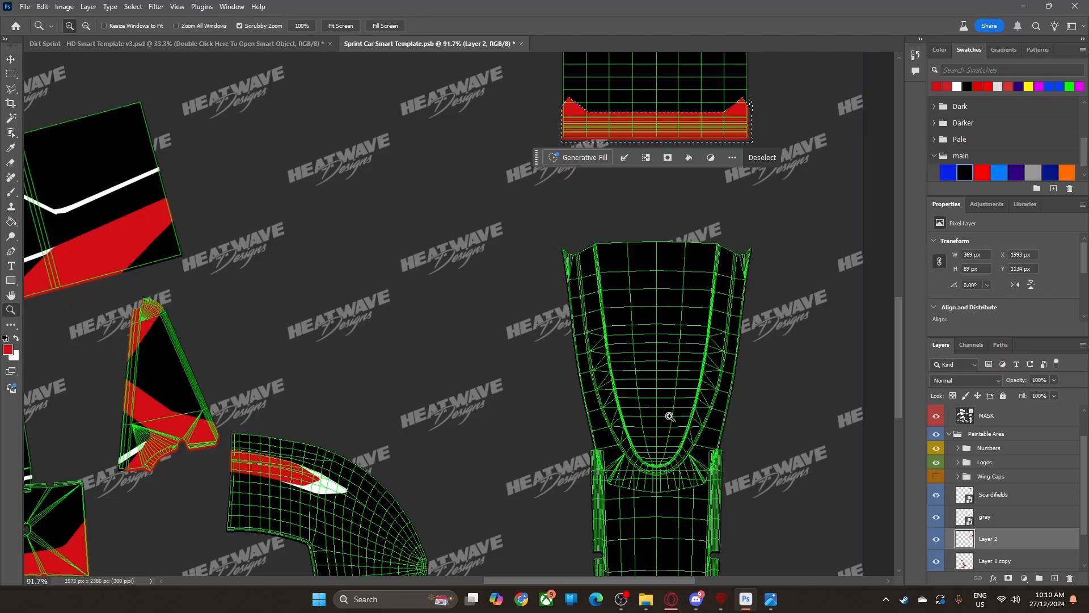
left_click_drag(667, 420, 705, 432)
key("v")
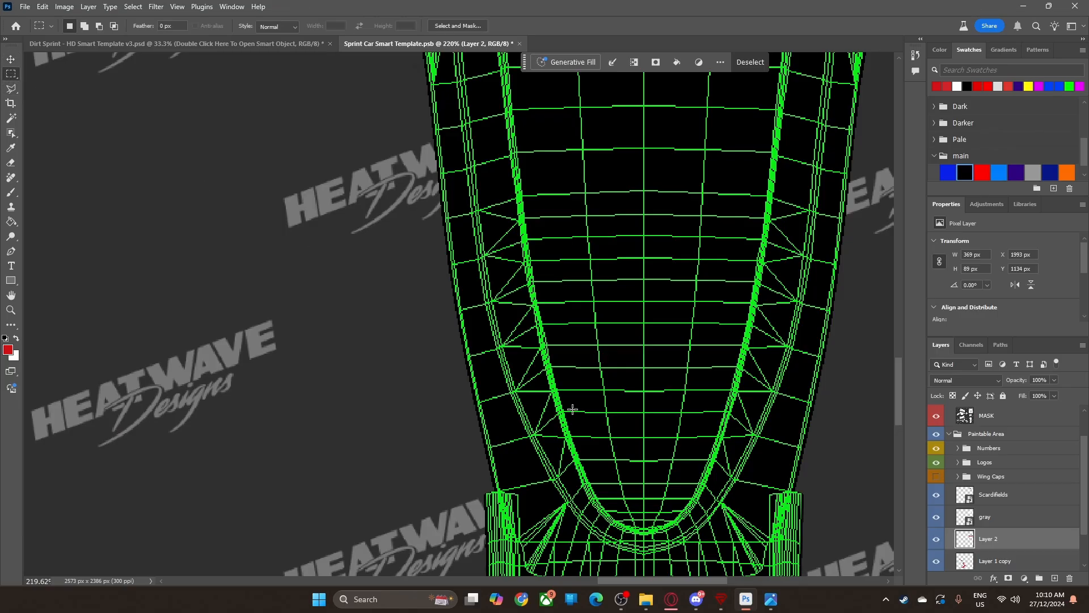
key("z")
mouse_move(677, 465)
left_mouse_down()
mouse_move(698, 462)
mouse_move(670, 450)
left_mouse_up()
key("m")
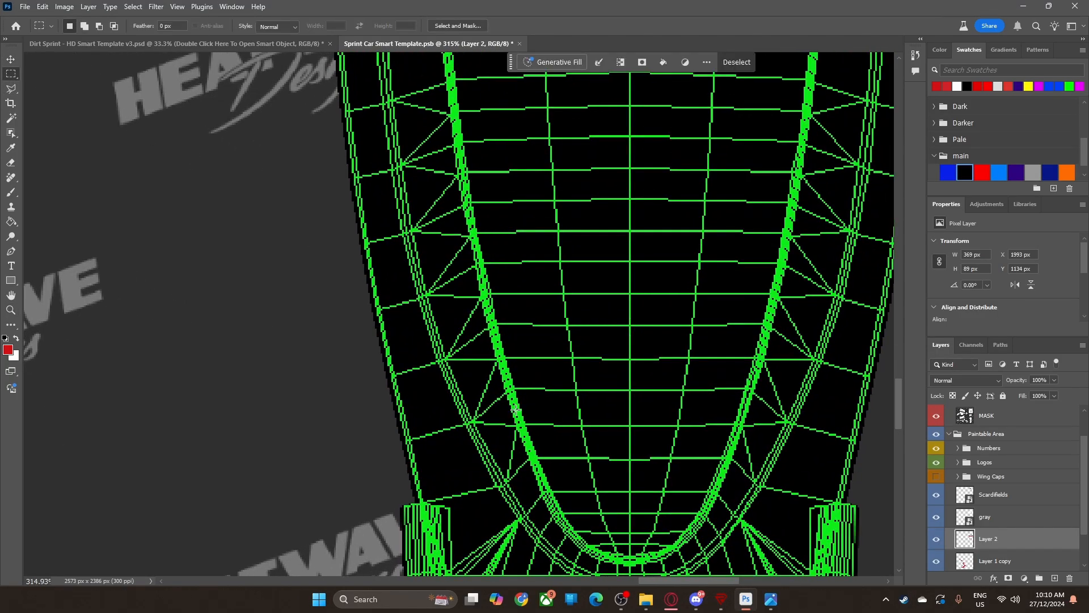
left_click_drag(519, 407, 741, 418)
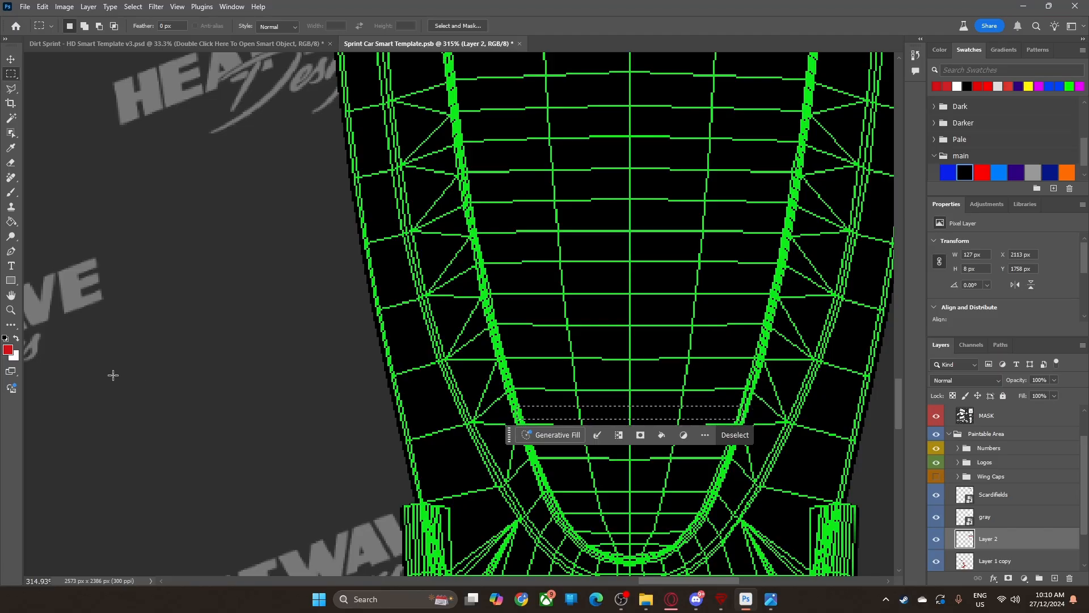
Step: Fill the thin strip selection on the hood with white using the Paint Bucket
left_click(16, 338)
left_click(11, 222)
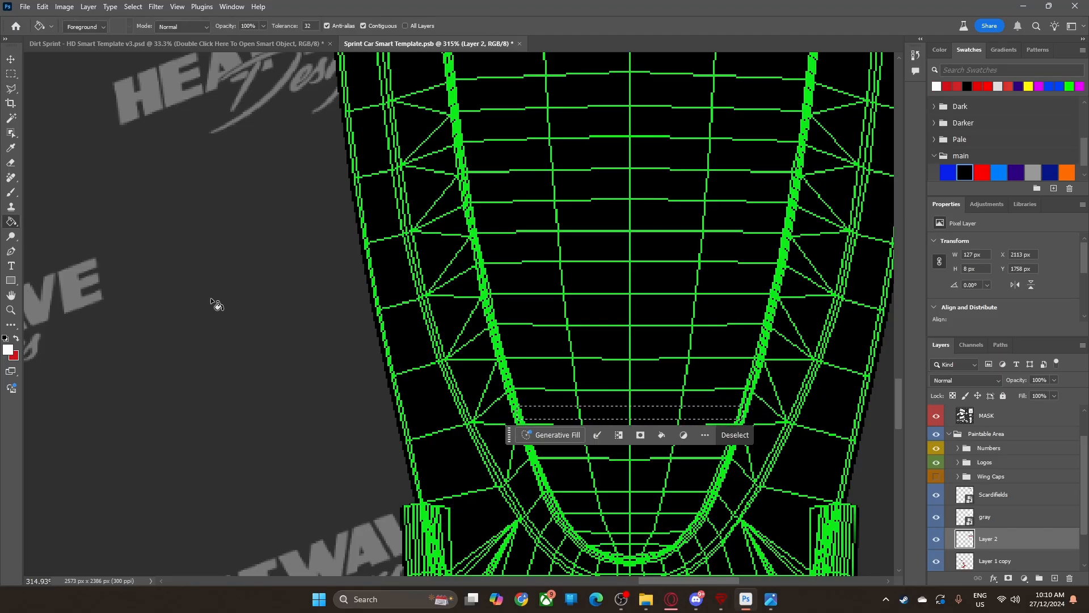
left_click(647, 414)
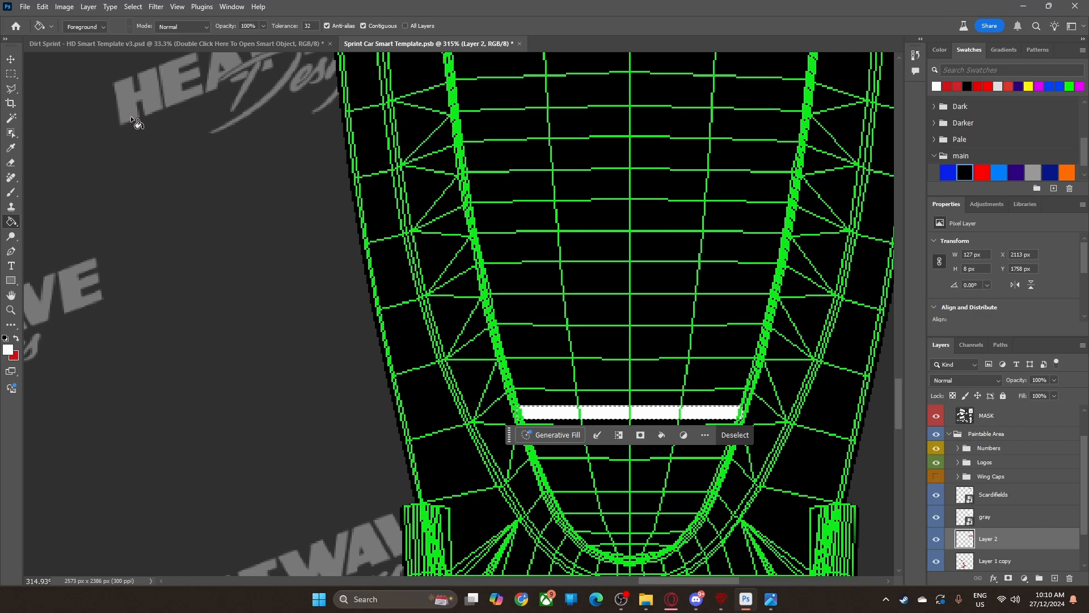
Step: Try placing the dgr logo just above the white hood stripe, scaled to 5.27%, and delete it
left_click(12, 90)
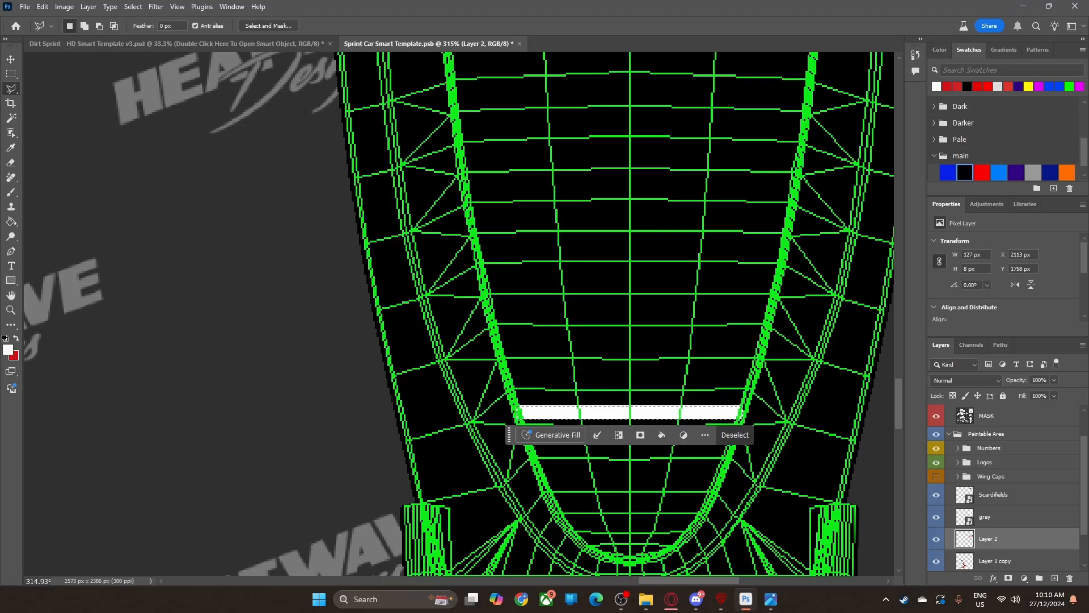
left_click_drag(716, 376, 604, 362)
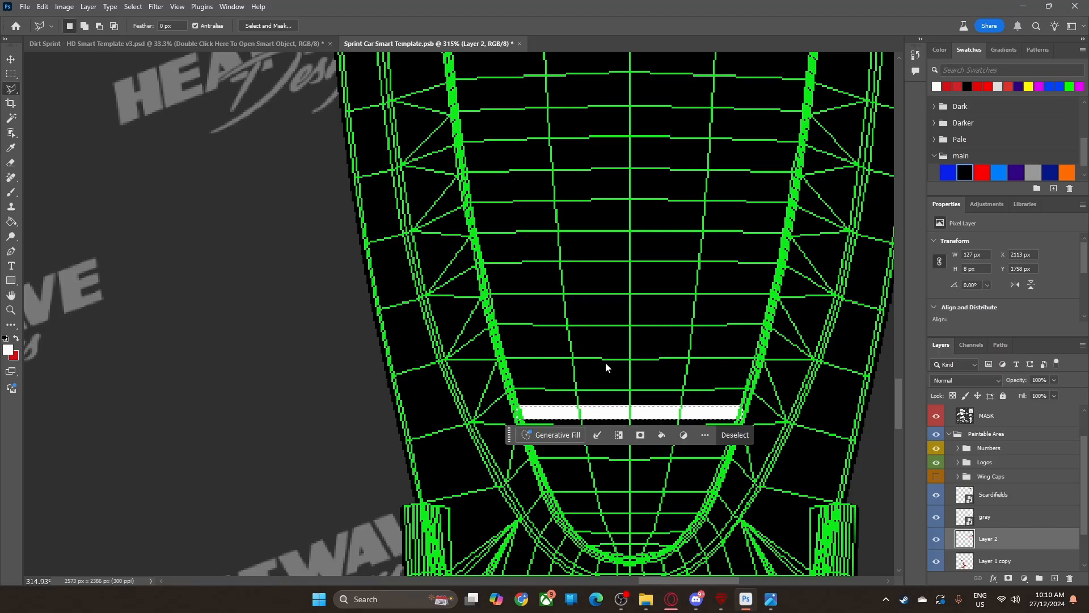
scroll(637, 292, "up", 8)
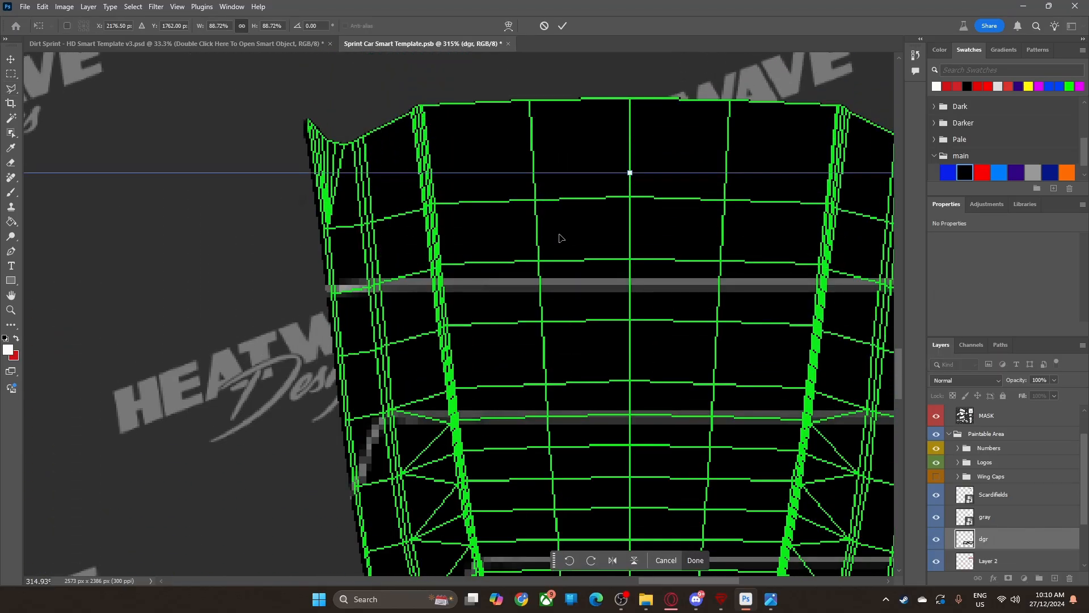
left_click_drag(630, 173, 629, 450)
scroll(633, 413, "down", 5)
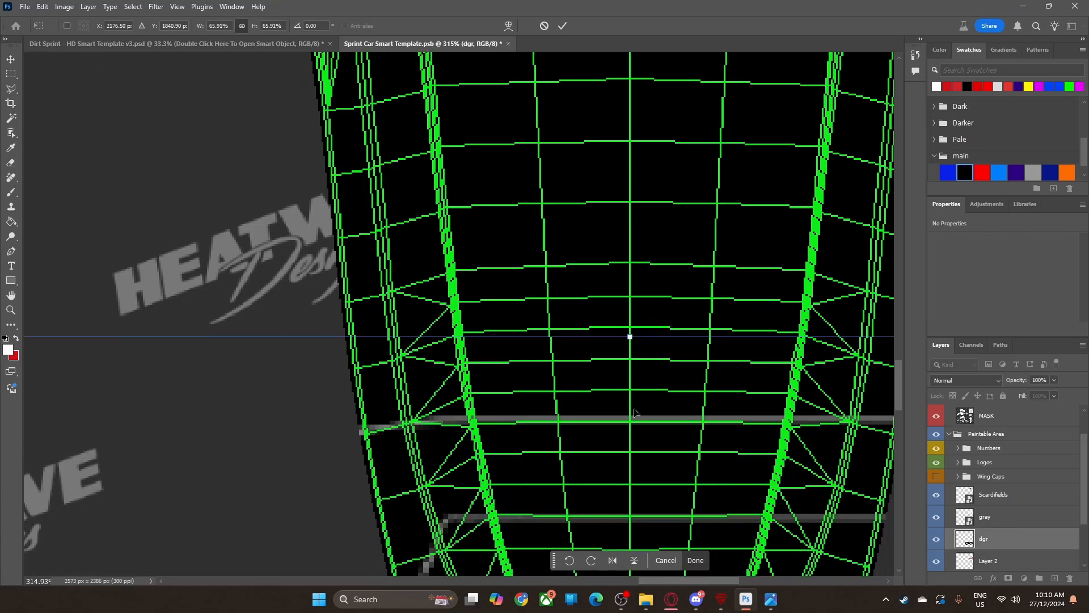
scroll(633, 413, "down", 4)
left_click_drag(630, 107, 650, 472)
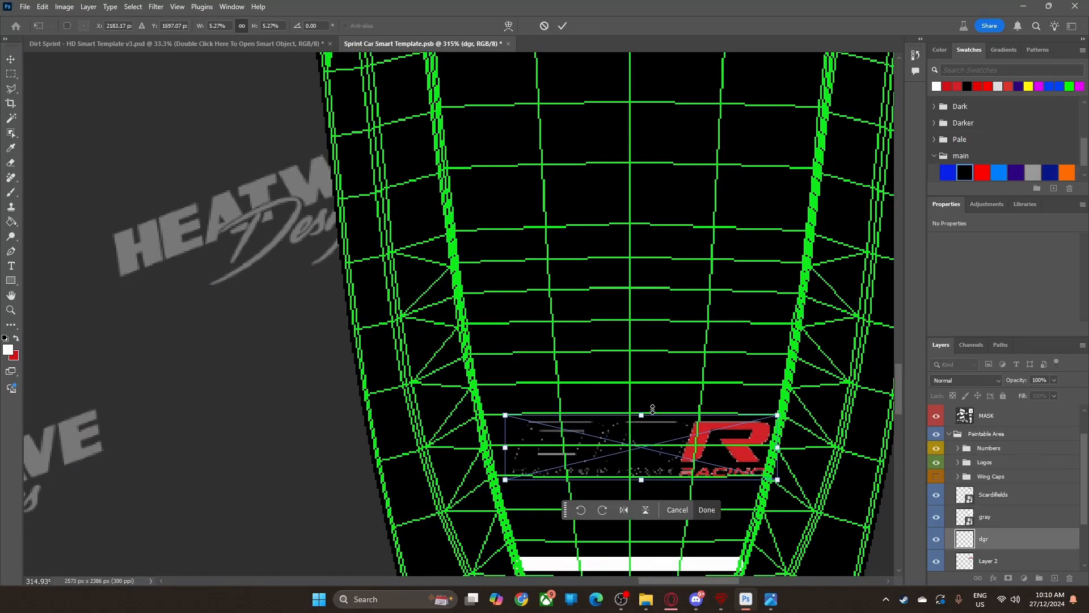
key("Return")
key("Delete")
Step: Open dgr.png as a separate document
key("z")
left_click_drag(617, 413, 510, 401)
key("l")
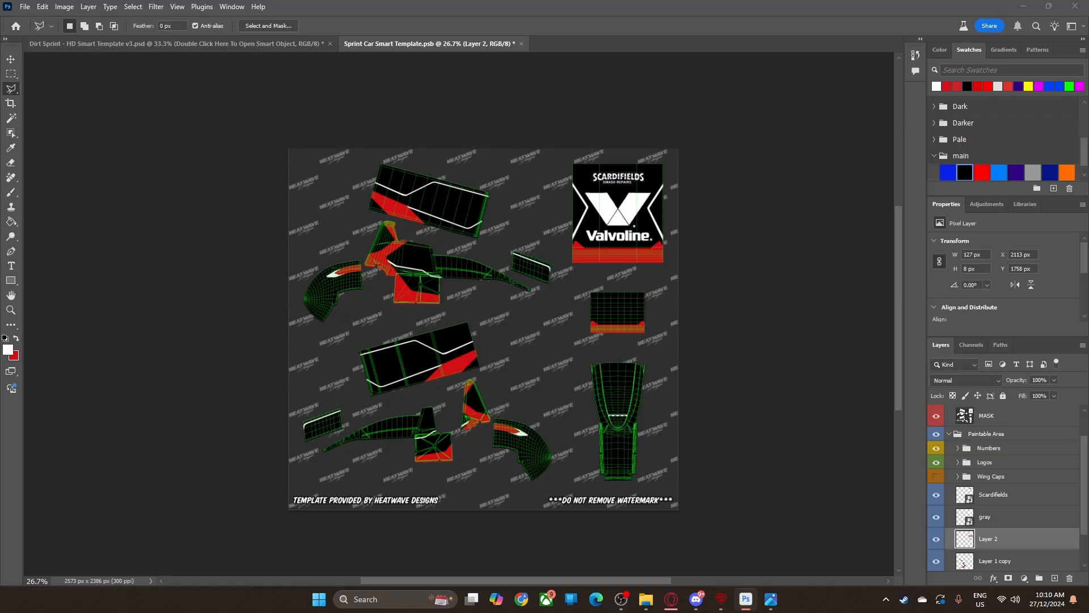
left_click_drag(528, 322, 443, 350)
left_click_drag(513, 360, 513, 426)
key("ctrl+z")
left_click(575, 499)
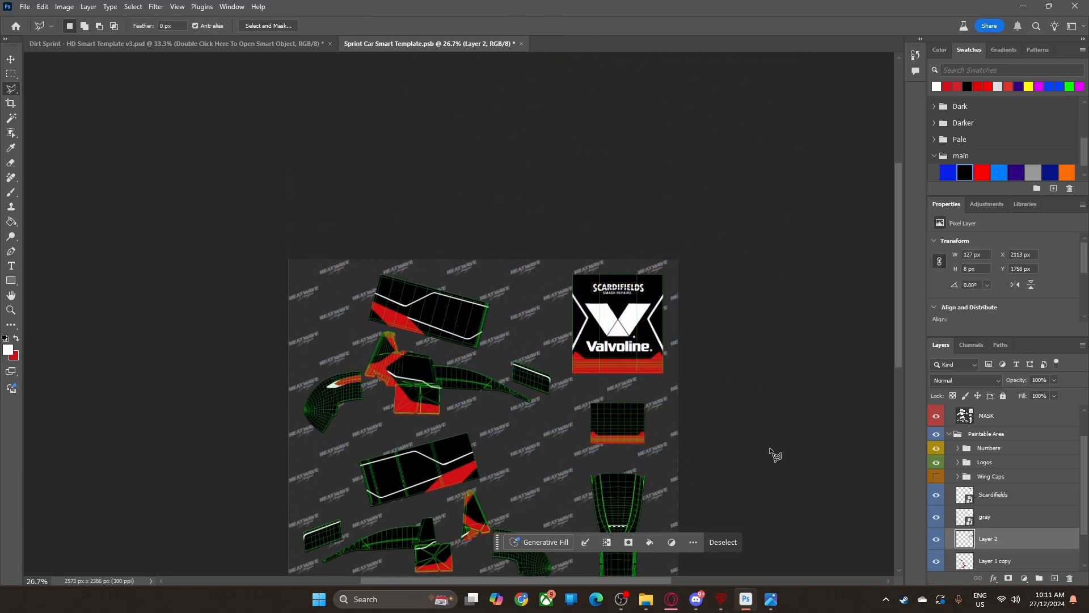
left_click_drag(597, 1, 583, 45)
Step: Fill the black D and G of the DGR logo with white using the Paint Bucket
left_click(11, 221)
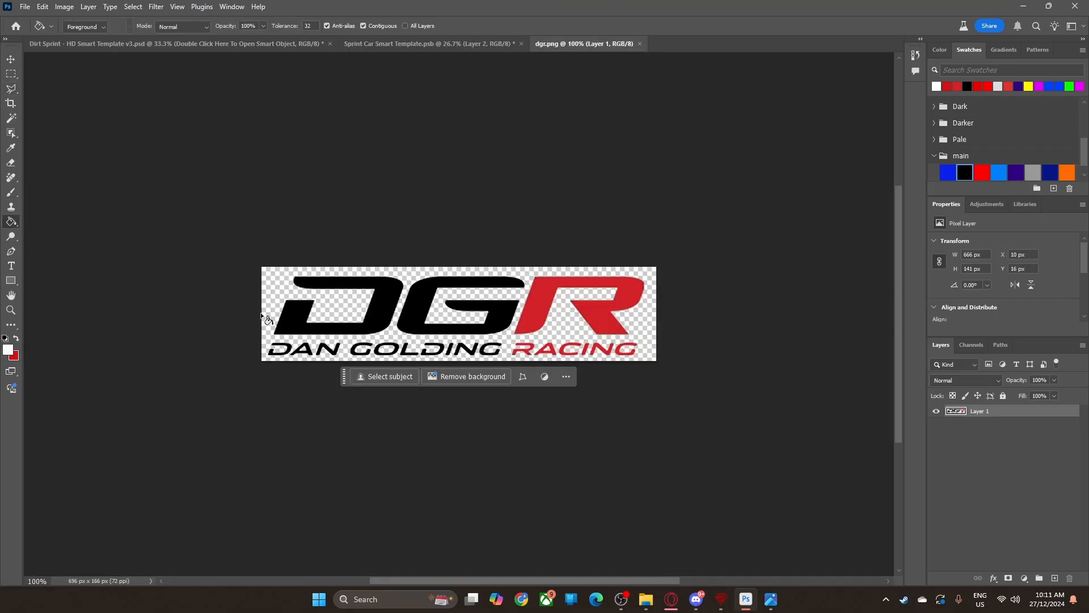
left_click(355, 331)
left_click(414, 328)
Step: Fill every black letter of the driver's name beneath the DGR initials with white, leaving the red lettering untouched
scroll(296, 339, "up", 4)
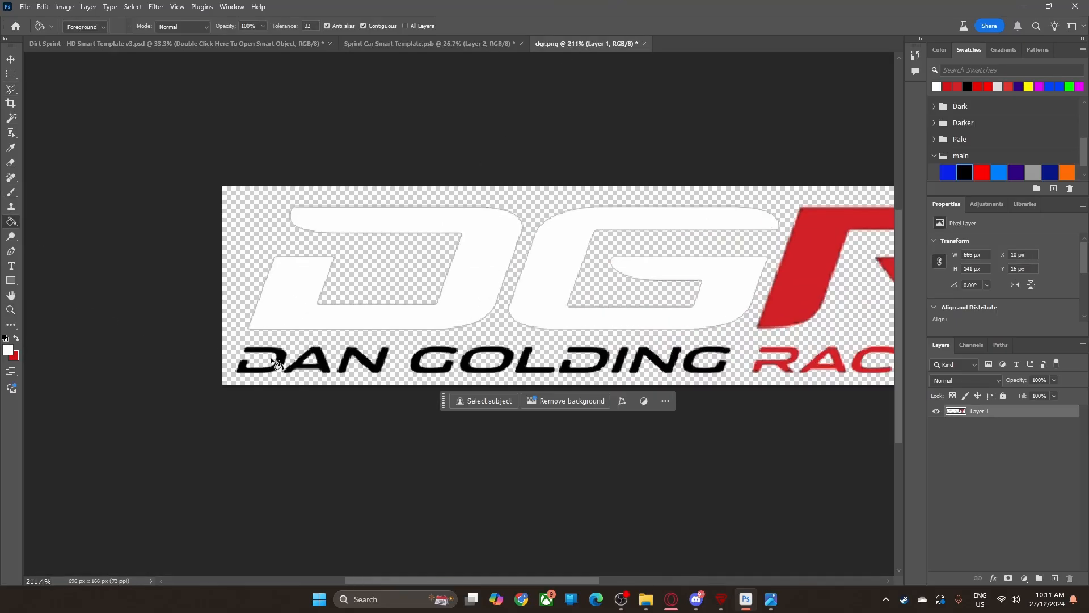
left_click(278, 364)
left_click(320, 368)
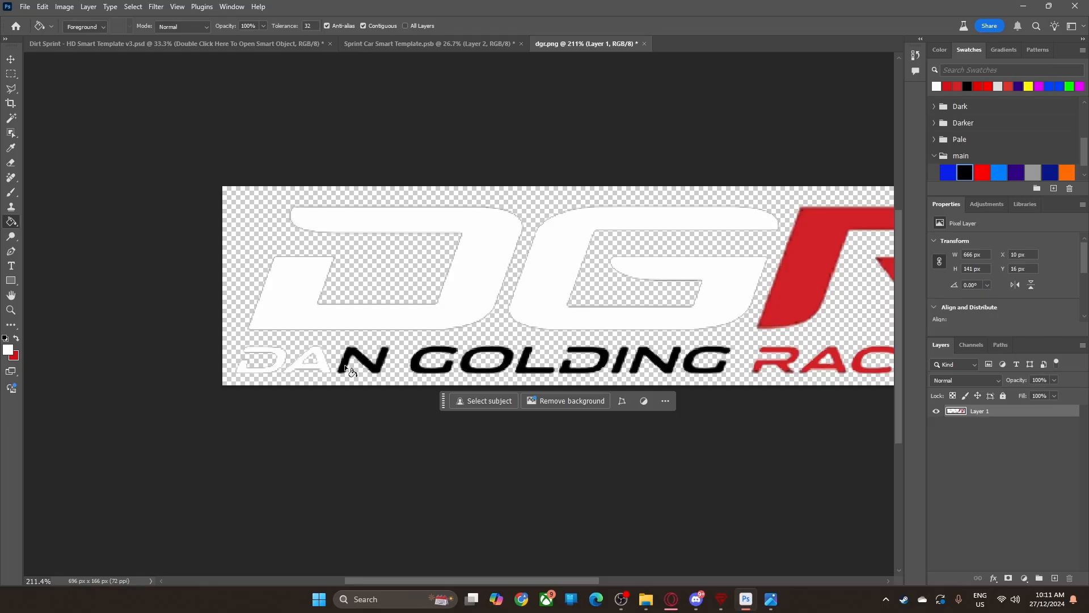
left_click(345, 367)
left_click(426, 371)
left_click(470, 371)
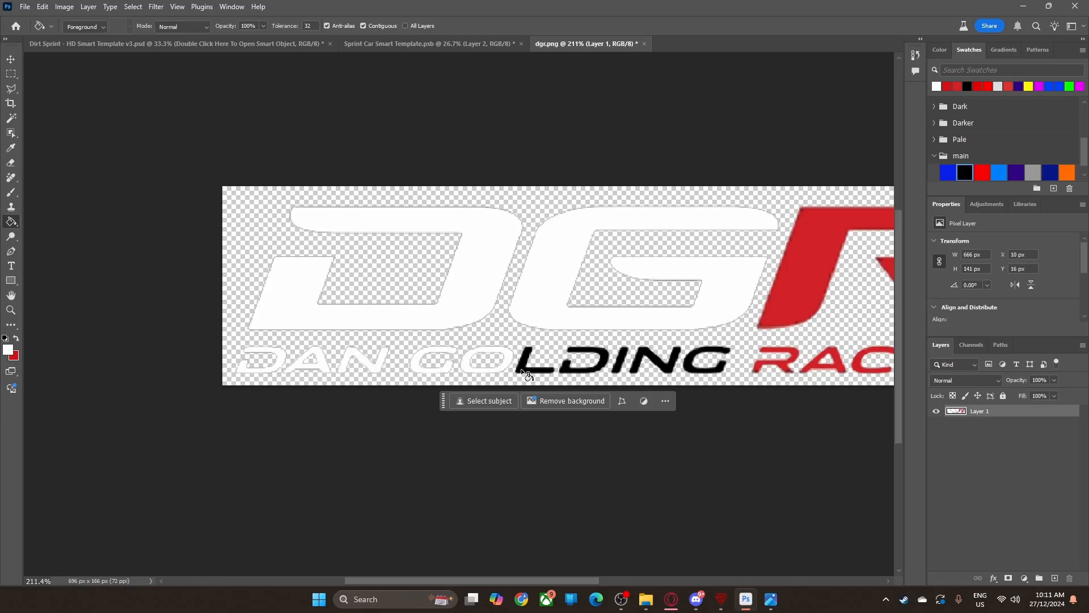
left_click(527, 370)
left_click(574, 371)
left_click(622, 368)
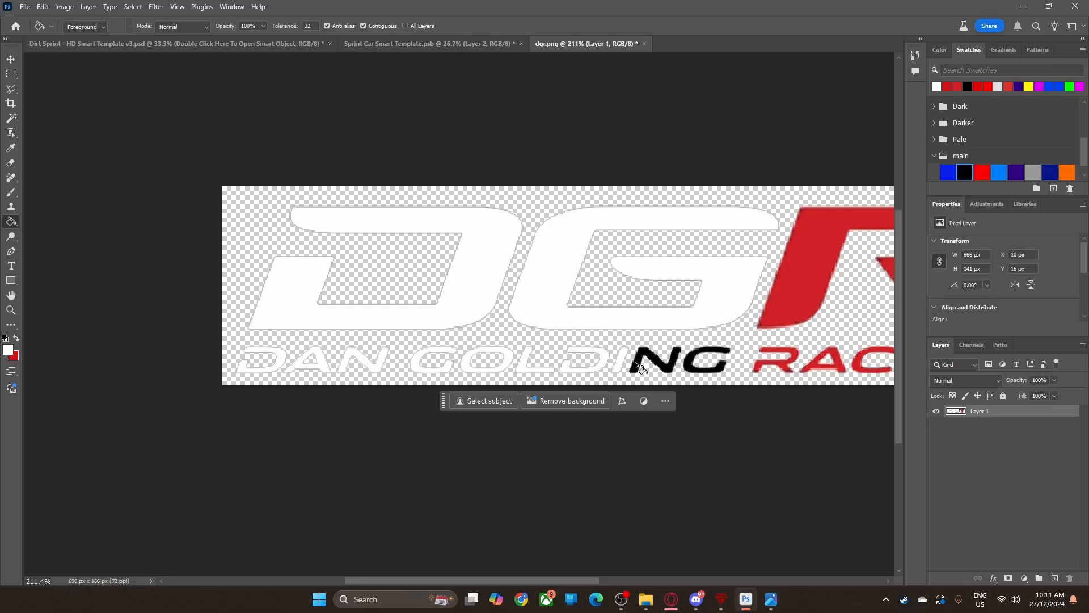
left_click(638, 366)
left_click(697, 372)
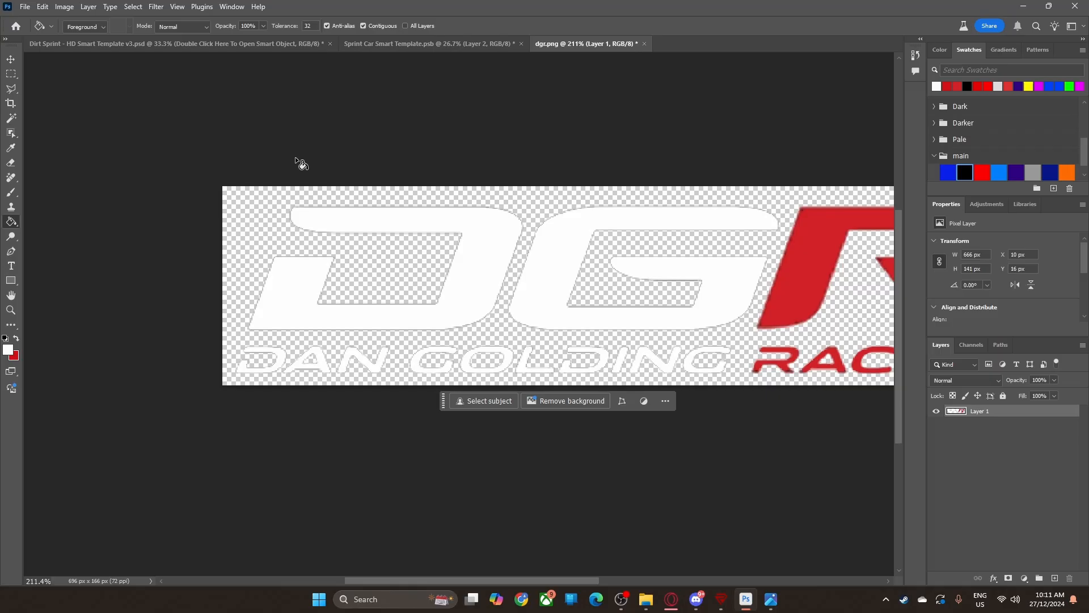
Step: Export the recoloured DGR logo as dgrwhite.png and close dgr.png without saving its changes
left_click(25, 8)
mouse_move(42, 211)
left_click(246, 218)
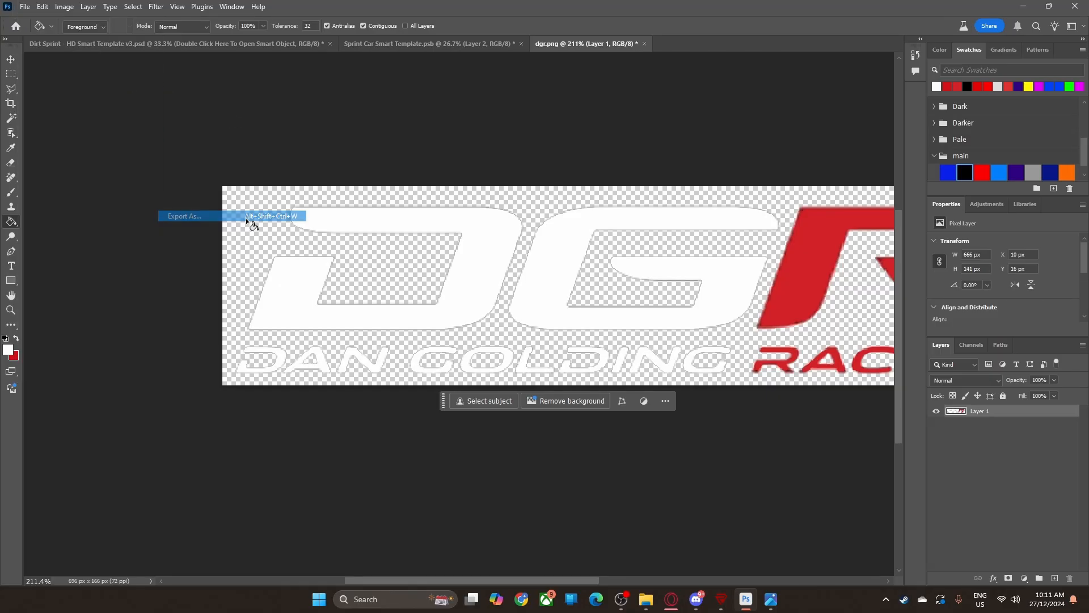
left_click(858, 515)
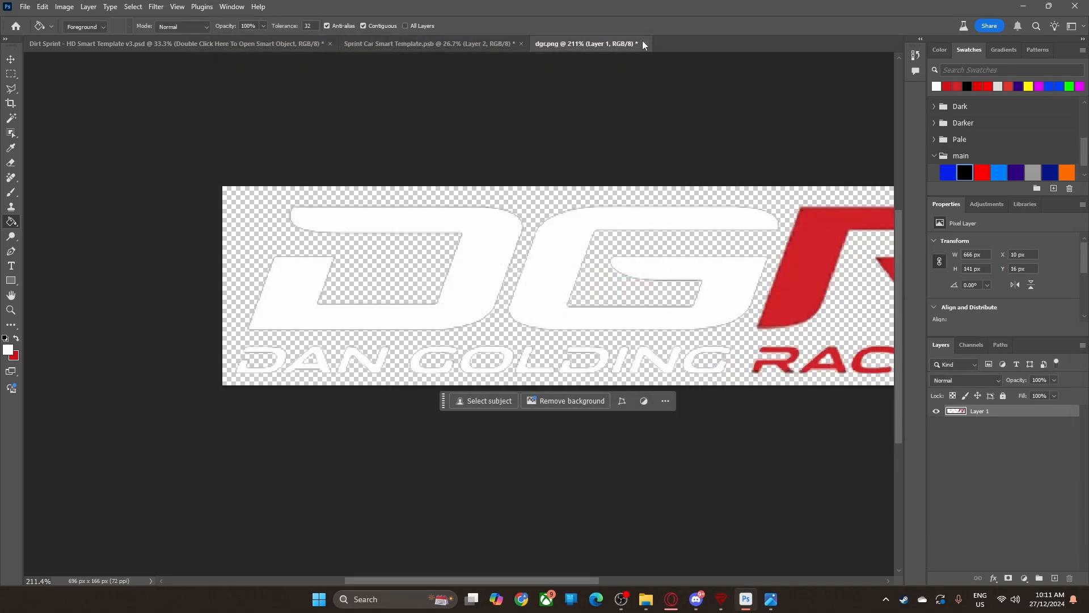
left_click(643, 44)
left_click(540, 222)
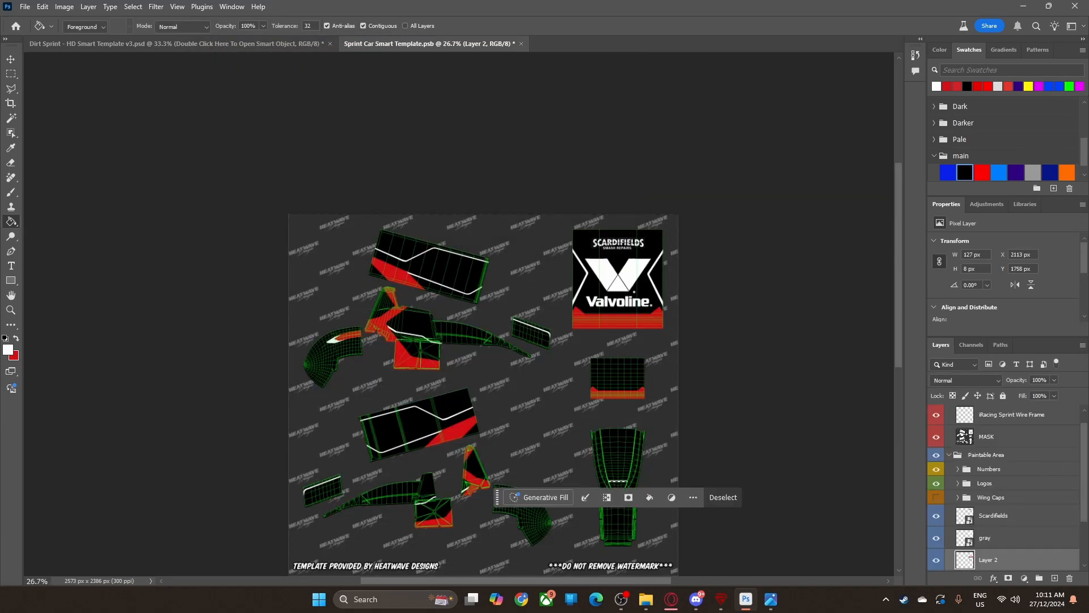
Step: Place dgrwhite.png in the sprint car template at the wide end of the hood panel, scaled to 9.78%
left_click_drag(1088, 431, 557, 410)
scroll(587, 483, "down", 1)
left_click_drag(618, 498, 621, 433)
scroll(703, 440, "down", 3)
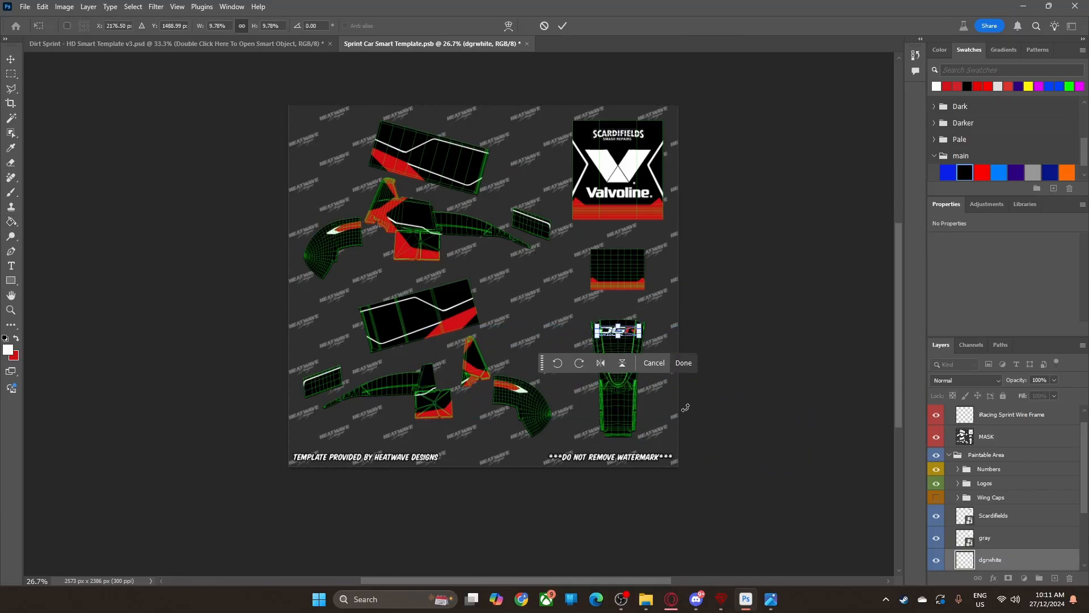
left_click(680, 366)
Step: Scale the dgrwhite logo to 3.47% and centre it just above the white hood stripe
key("z")
left_click_drag(612, 364, 669, 358)
key("g")
left_click(10, 58)
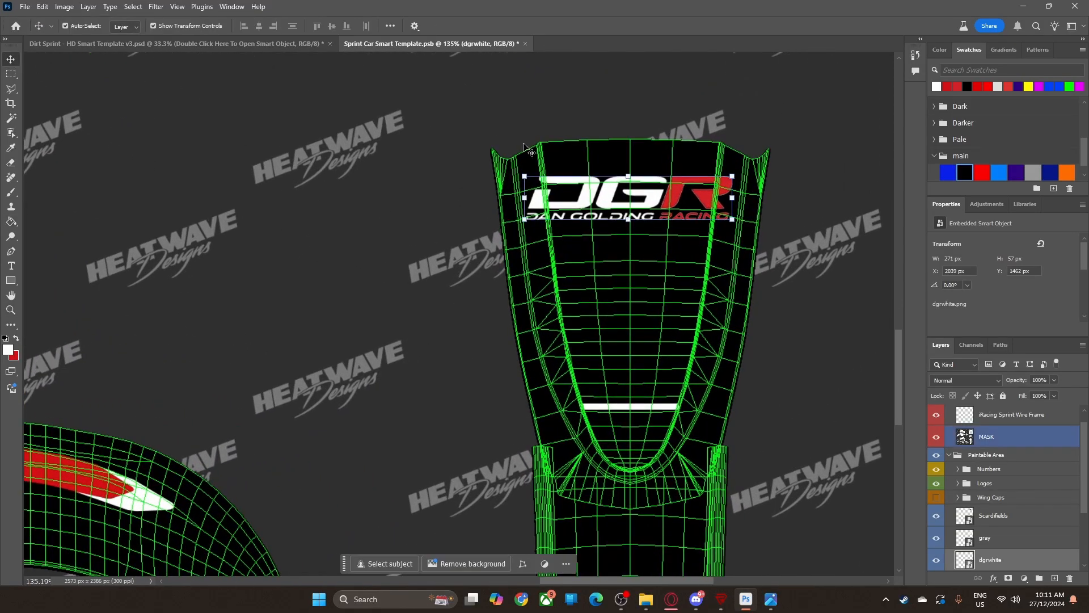
key("ctrl+t")
left_click_drag(627, 189, 631, 380)
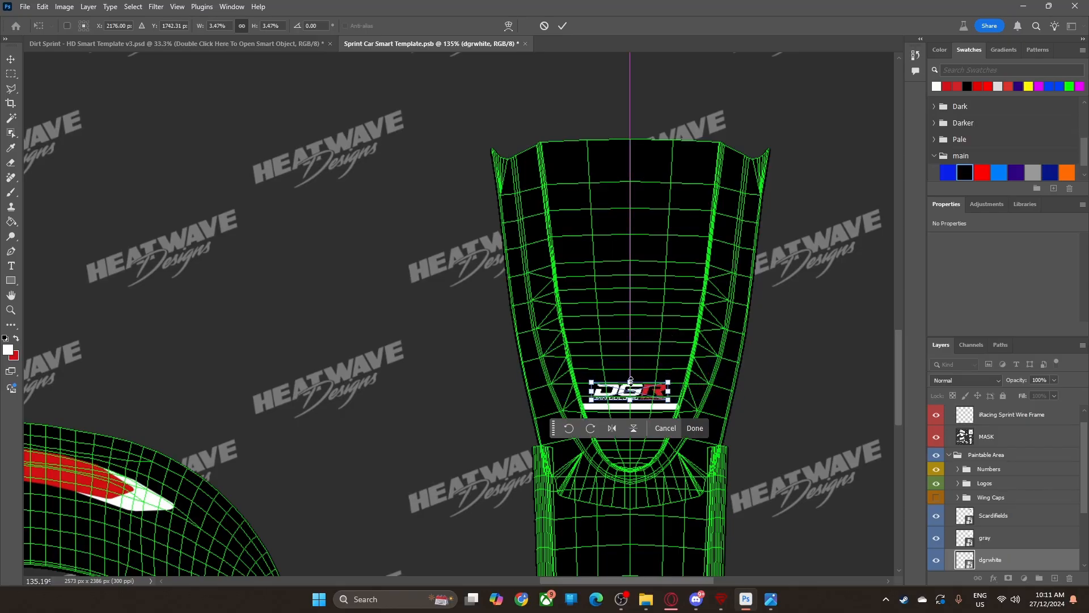
left_click(695, 428)
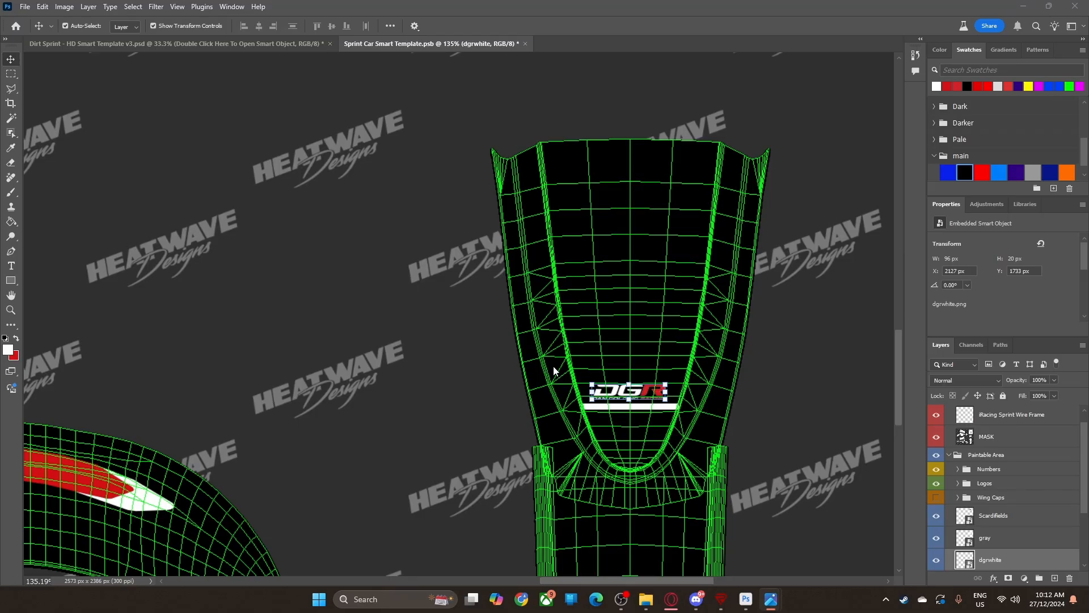
Step: Outline a thin stripe selection above the DGR logo with the Polygonal Lasso, flat in the middle and angled up to both hood edges
left_click(12, 90)
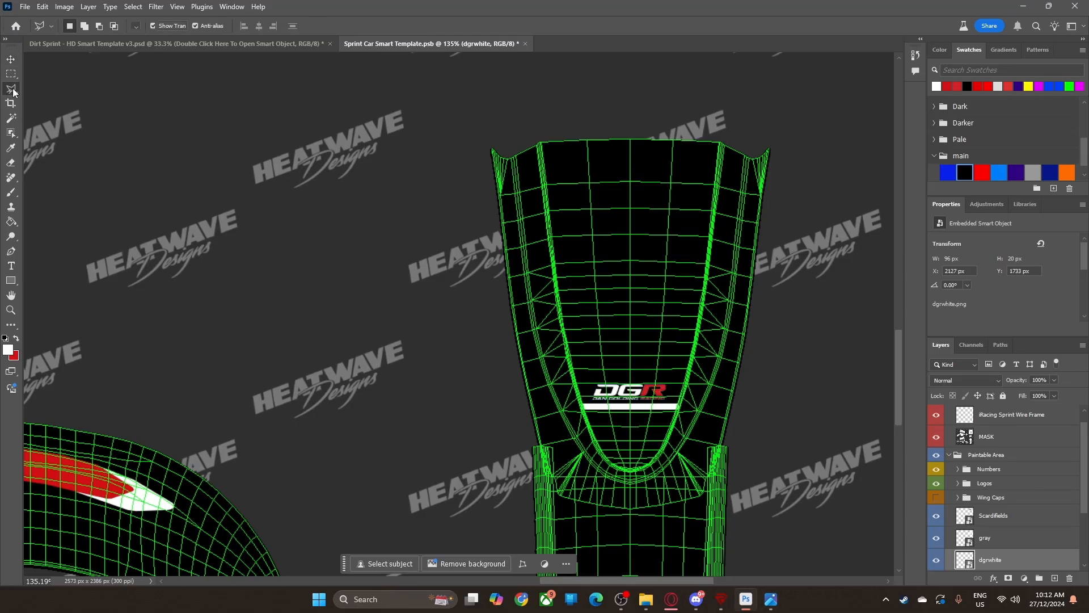
key("z")
left_click_drag(632, 379, 637, 391)
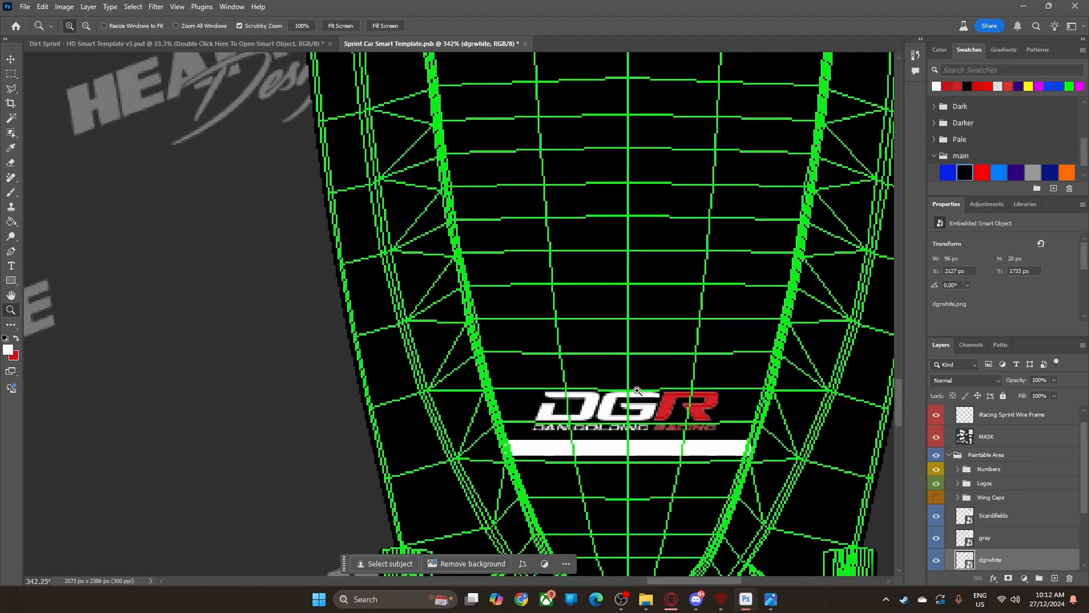
left_click(18, 93)
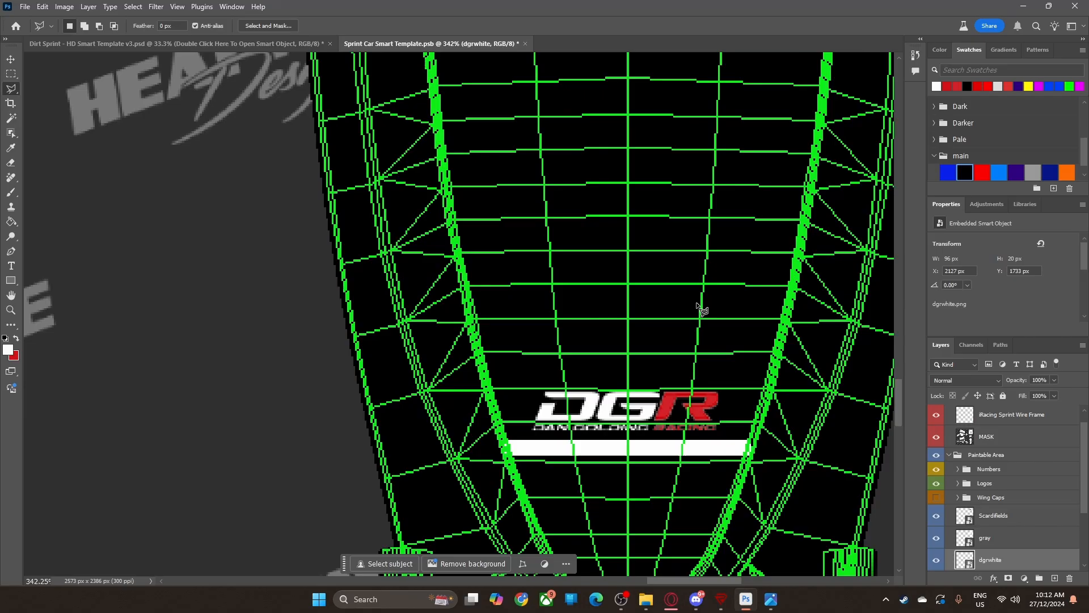
left_click(564, 376)
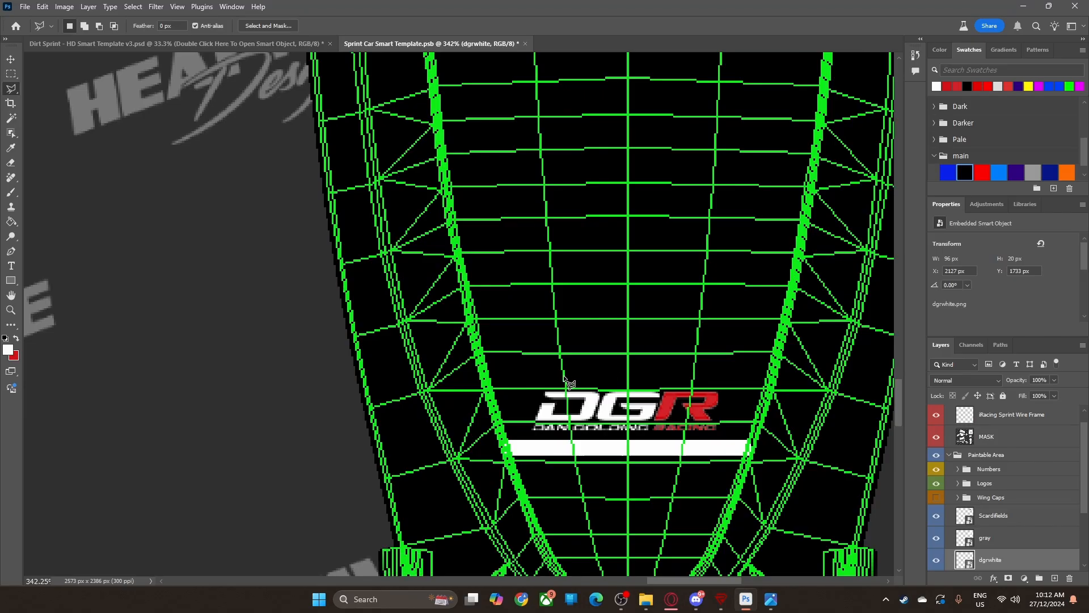
left_click(789, 301)
left_click(696, 359)
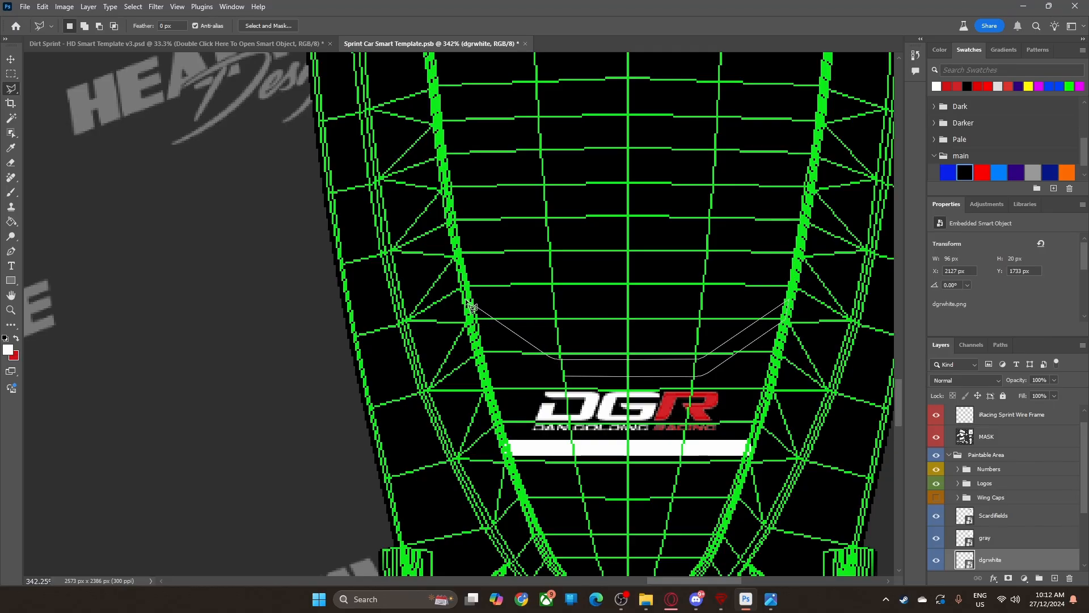
left_click(475, 325)
left_click(567, 379)
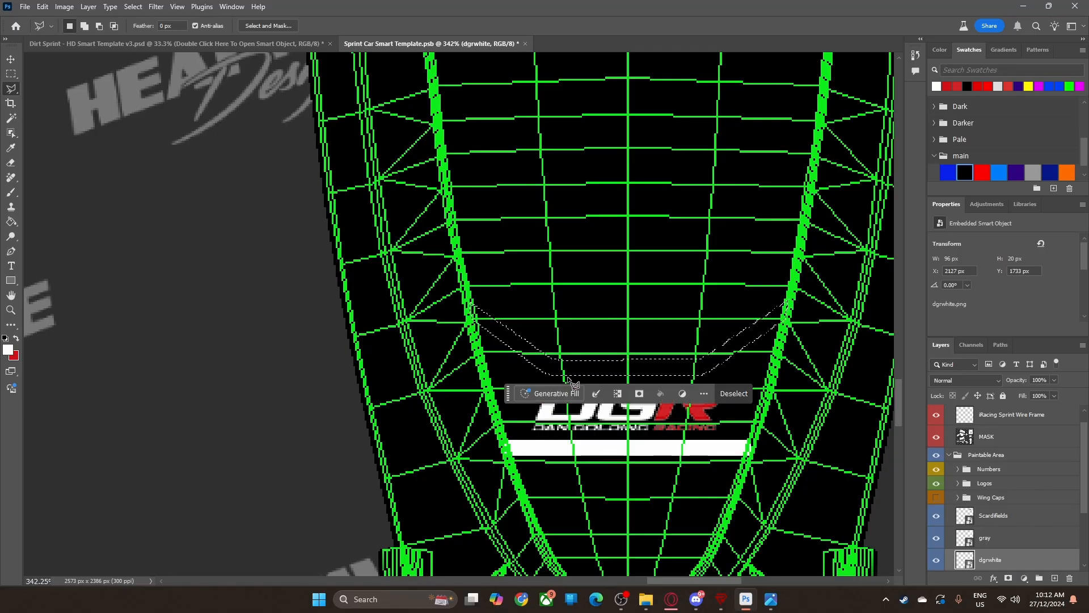
Step: Fill the angled stripe selection with white on Layer 2 and deselect it
left_click(10, 222)
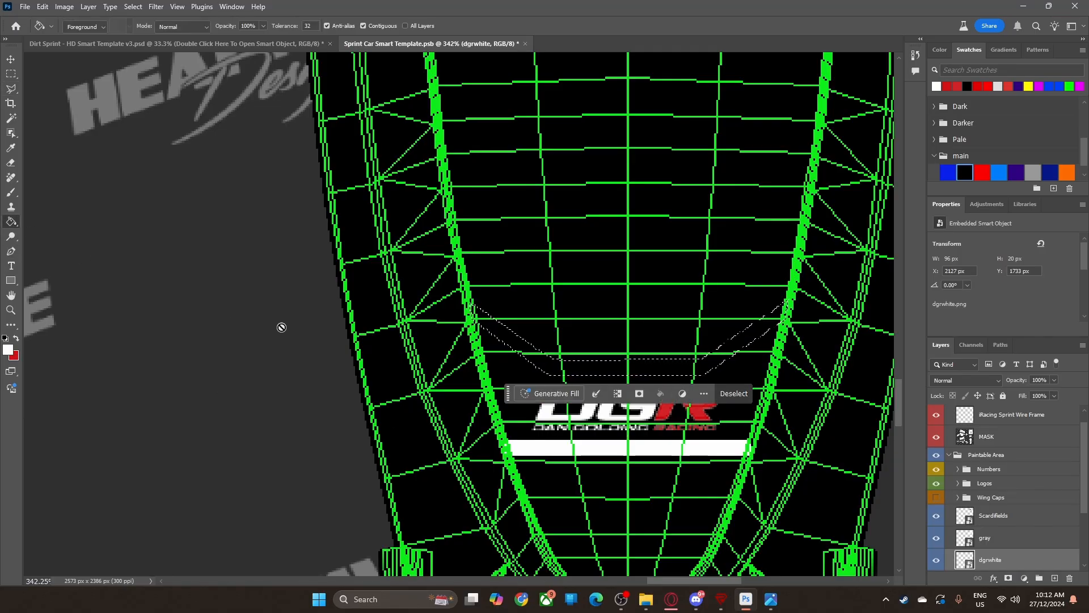
scroll(1001, 543, "down", 2)
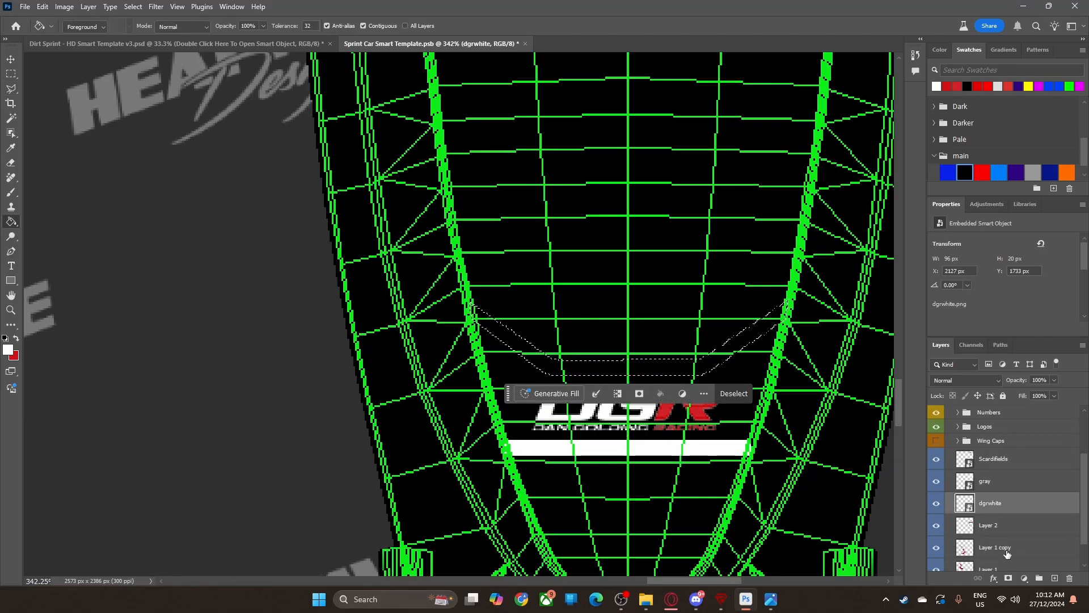
left_click(992, 524)
left_click(708, 377)
left_click(740, 394)
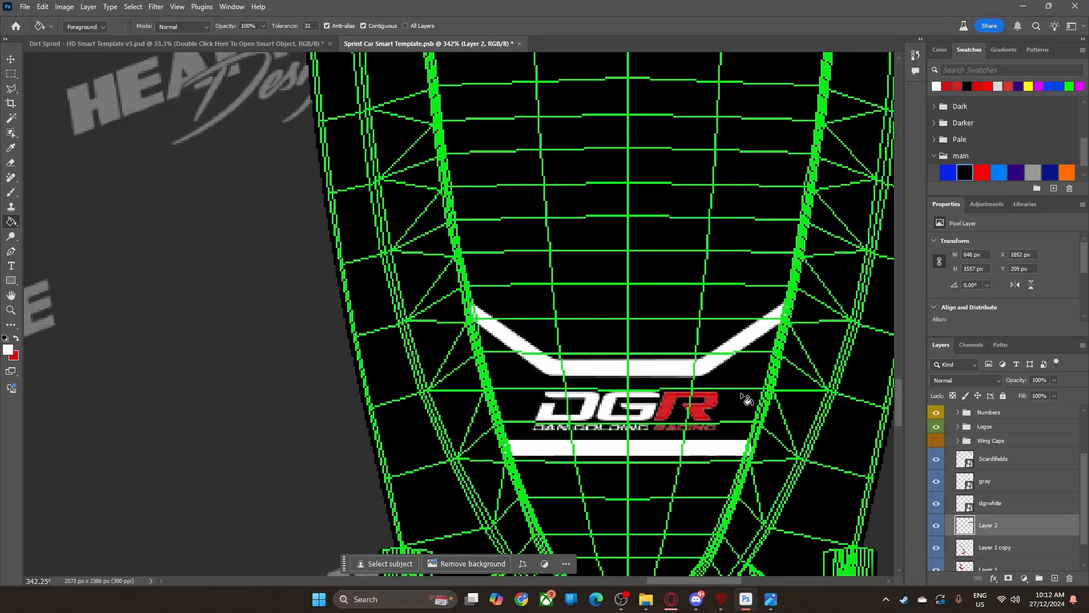
Step: Hide the iRacing Sprint Wire Frame layer and review the livery across all panels
key("z")
left_click_drag(719, 384, 632, 377)
scroll(598, 437, "up", 1)
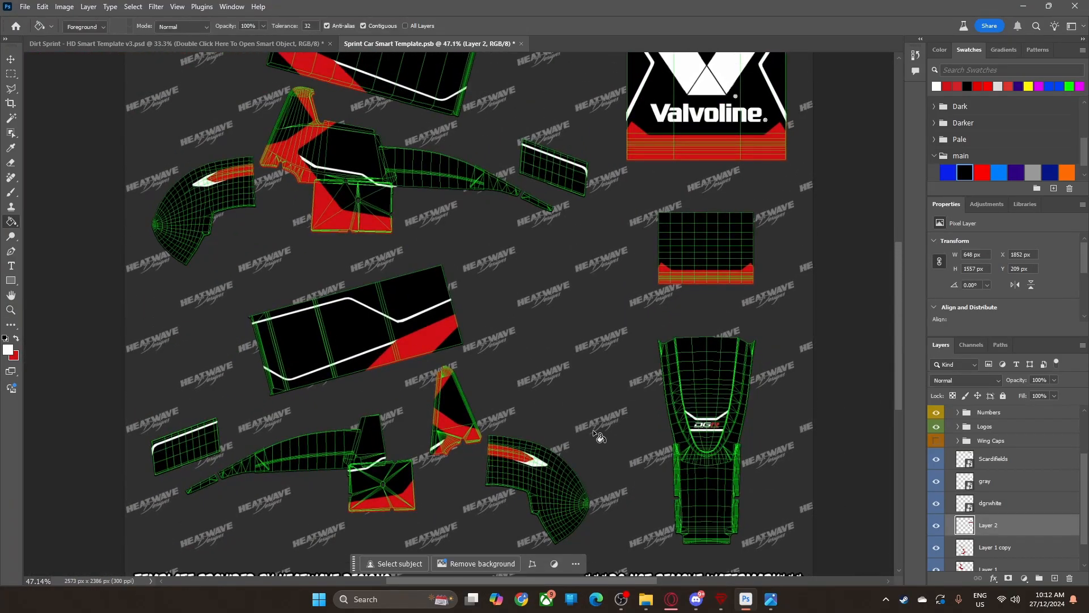
scroll(996, 515, "up", 2)
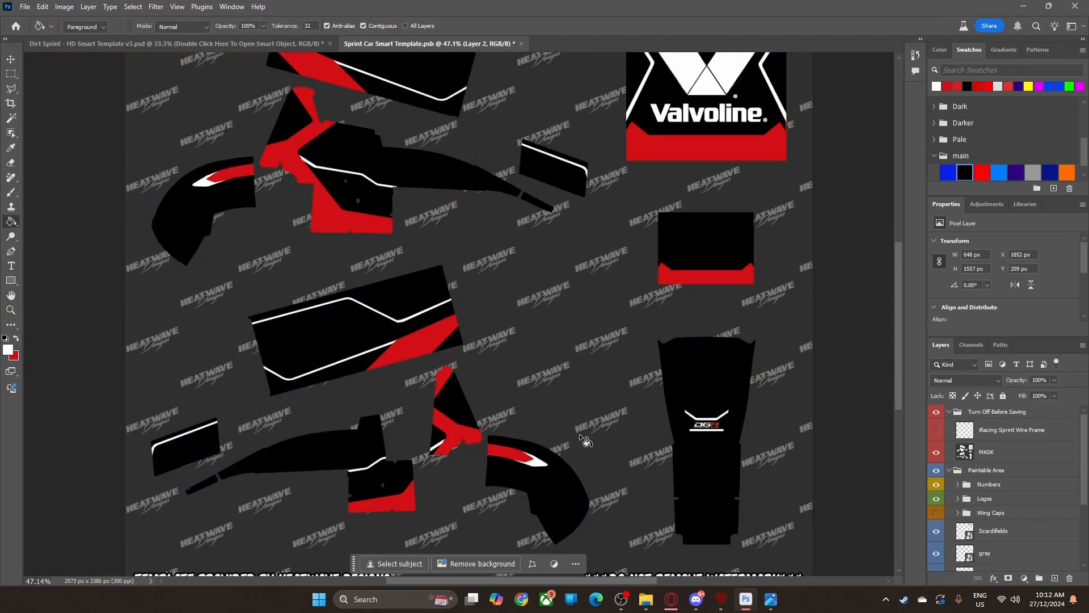
scroll(493, 409, "up", 3)
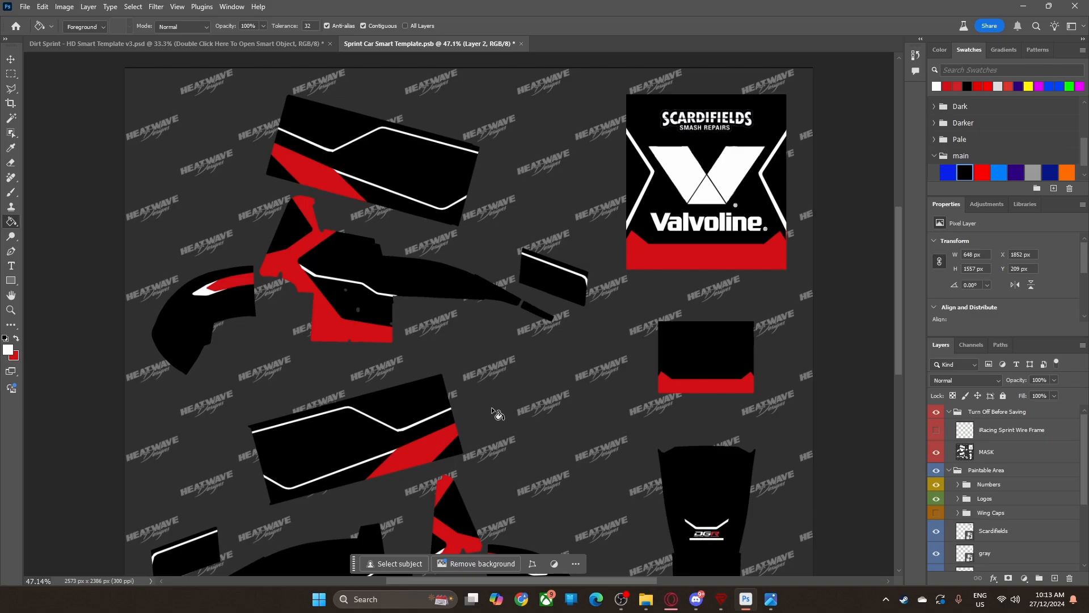
key("alt+Tab")
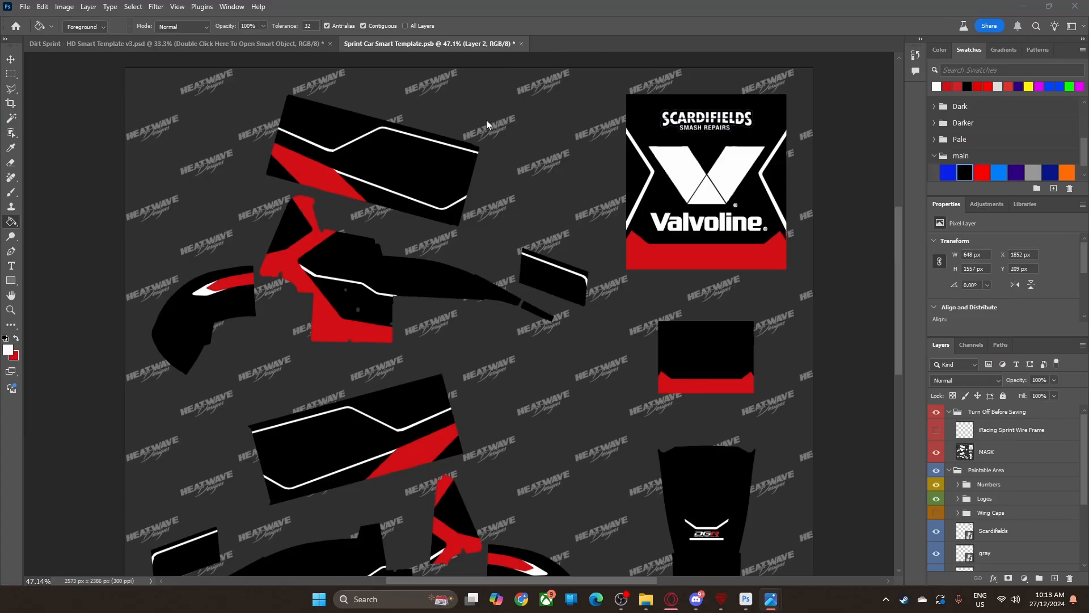
key("alt+Tab")
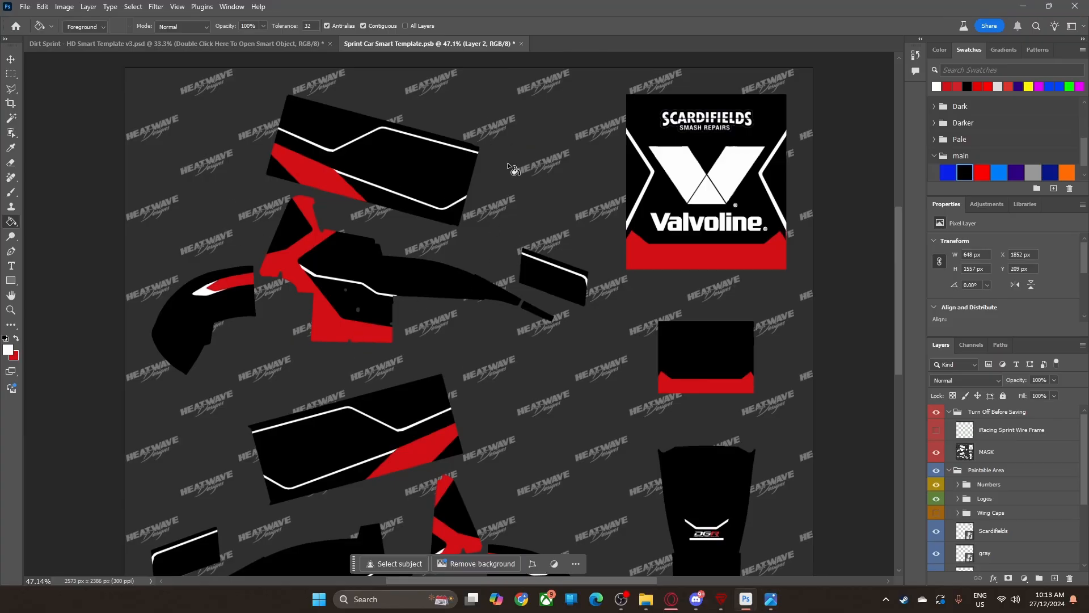
Step: Save the smart object, check the updated livery in the Dirt Sprint - HD Smart Template v3 document, and return to the smart object
key("ctrl+s")
left_click(284, 45)
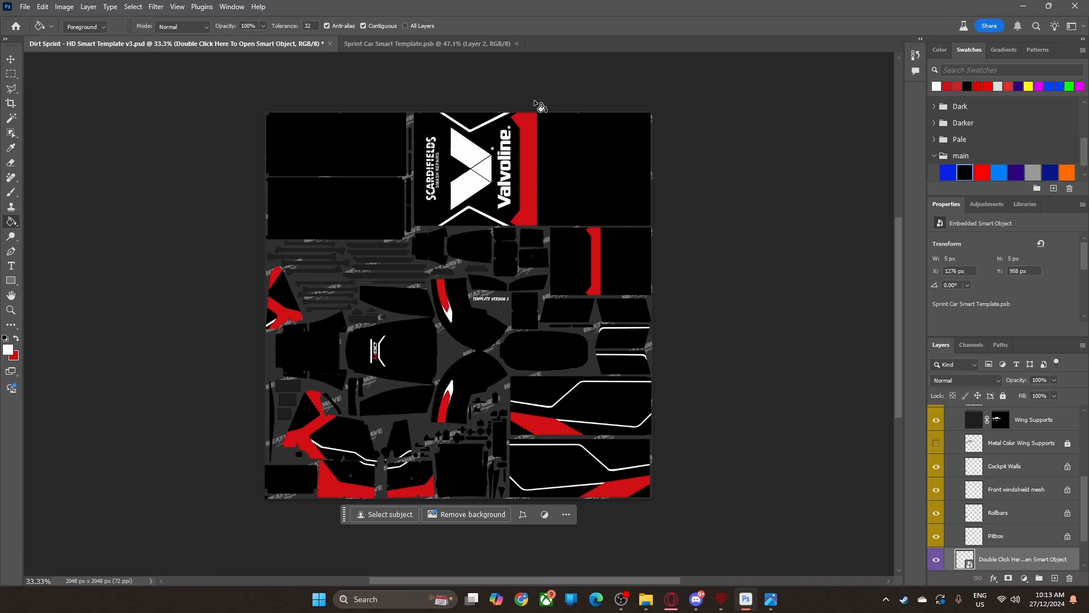
left_click(457, 44)
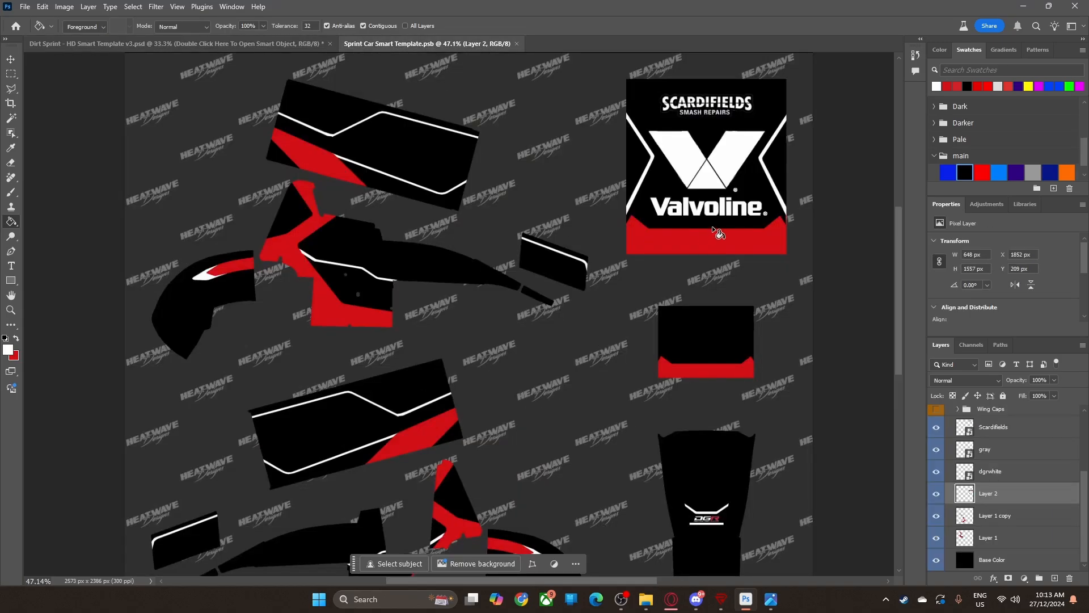
Step: Place qvee-logo.png on the upper wing side panel, rotated 14.98° to follow the panel and shrunk to fit between its white stripes
scroll(761, 321, "up", 2)
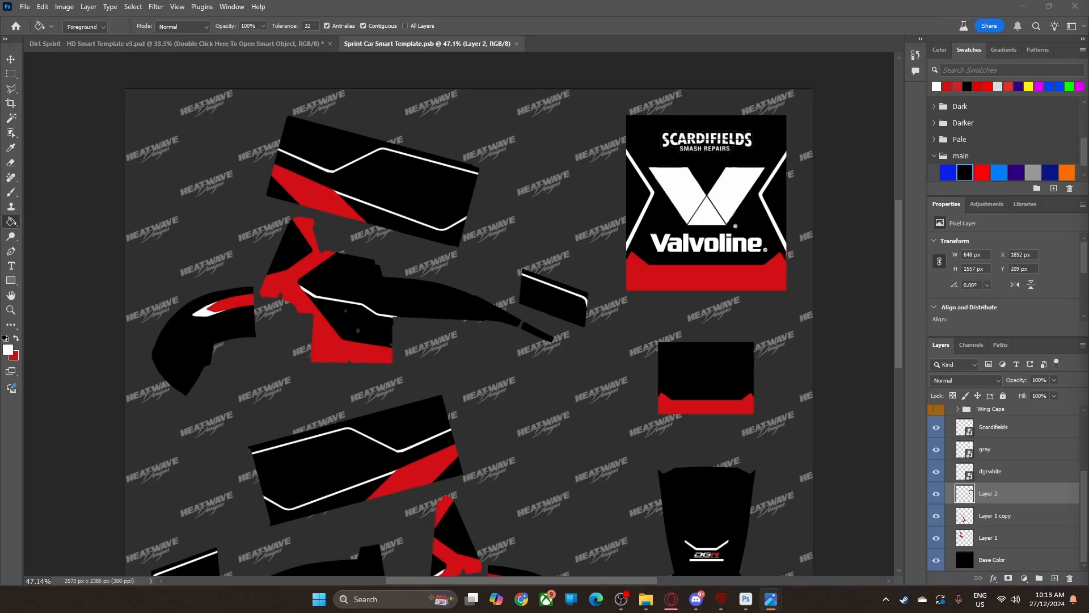
left_click_drag(1088, 363, 464, 250)
scroll(448, 401, "up", 4)
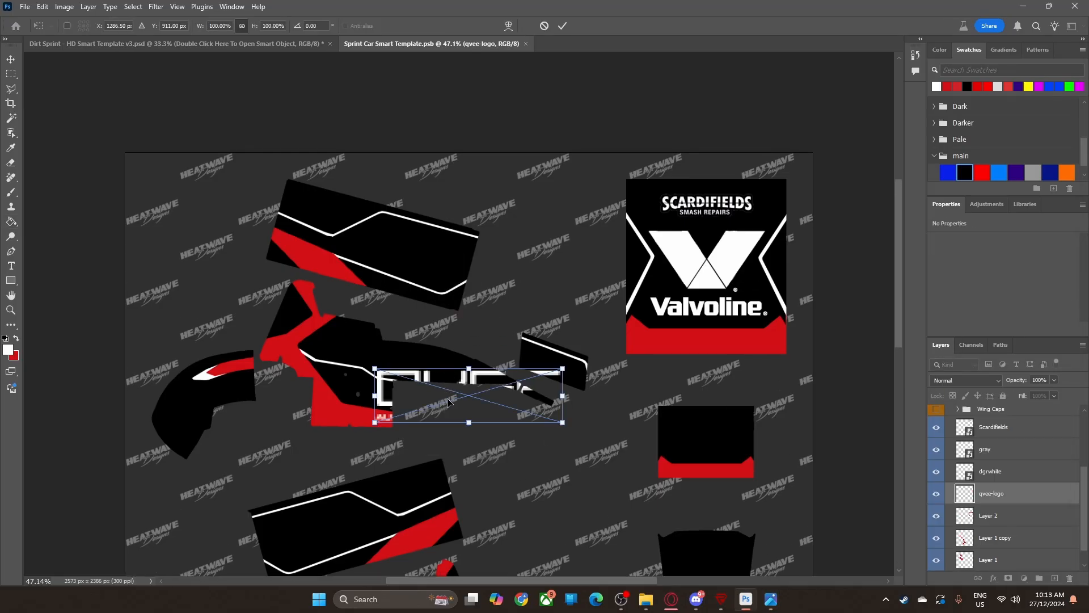
left_click_drag(448, 401, 406, 261)
left_click_drag(548, 203, 573, 237)
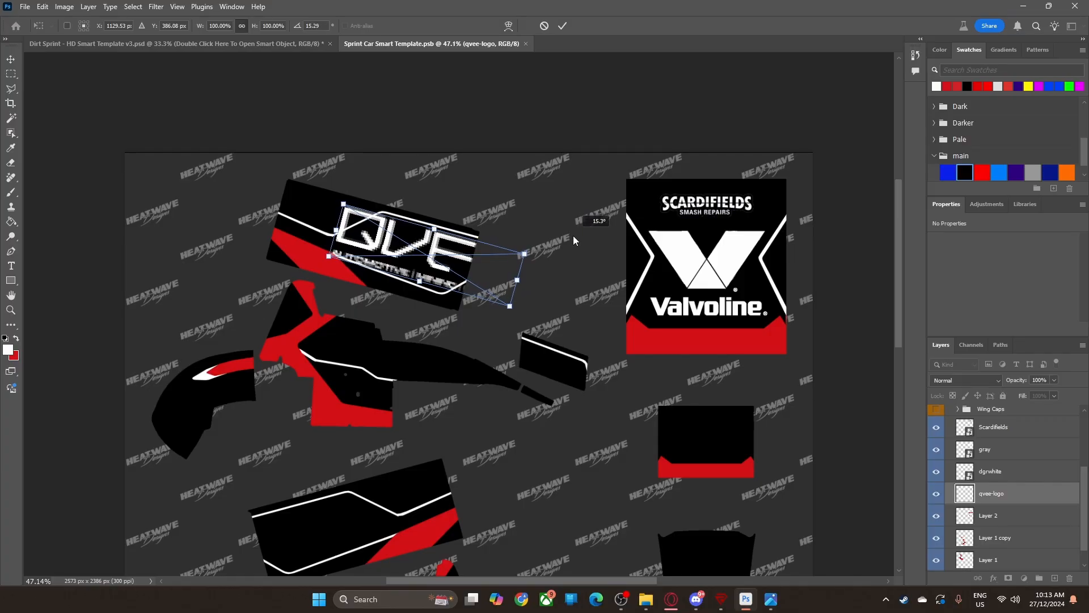
left_click_drag(573, 236, 570, 235)
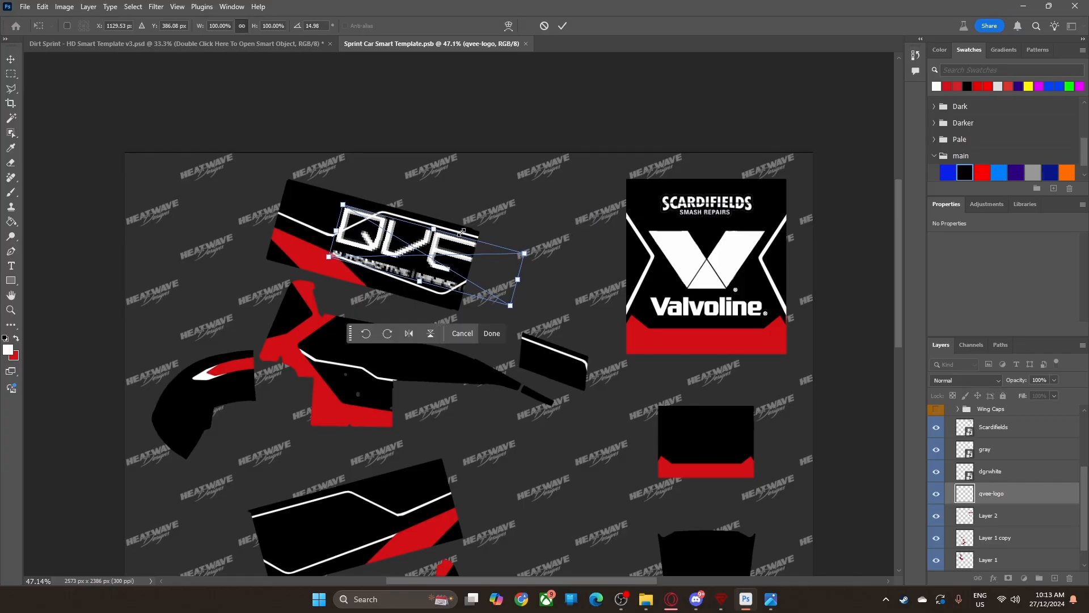
left_click_drag(438, 228, 431, 250)
left_click_drag(410, 268, 411, 248)
left_click(478, 301)
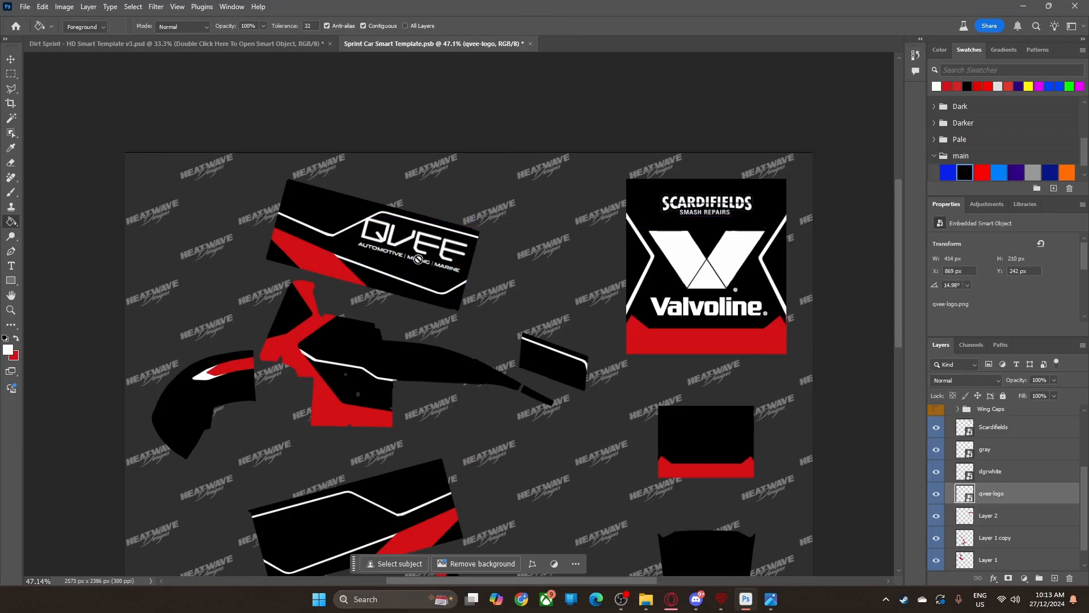
Step: Refine the QVEE logo's position between the panel's white stripes and scale it to 53.08%
left_click(416, 257)
left_click(622, 222)
left_click(11, 57)
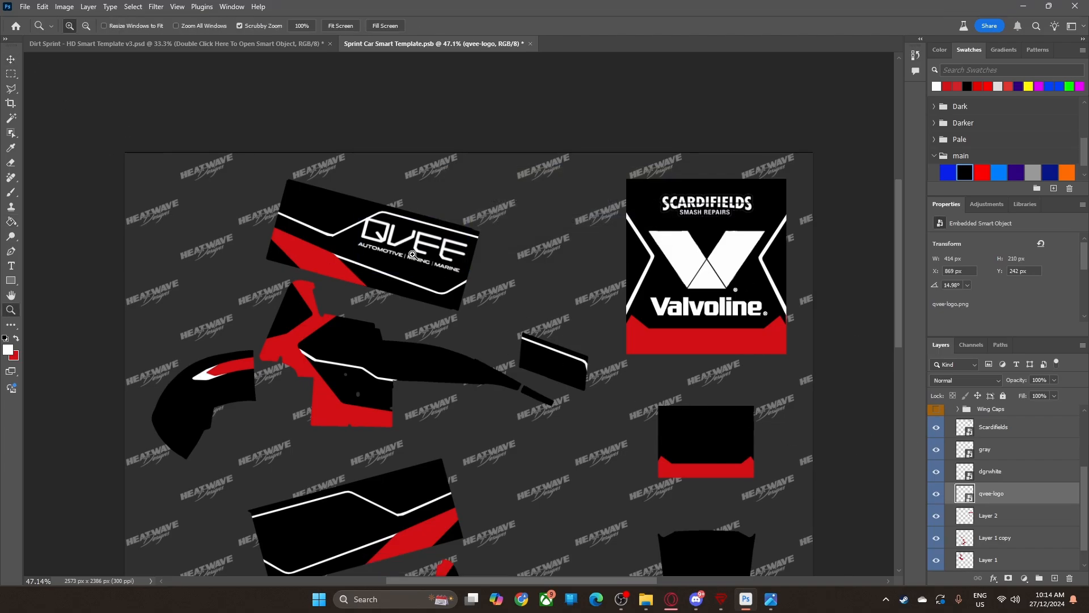
scroll(391, 228, "up", 3)
left_click_drag(391, 229, 398, 235)
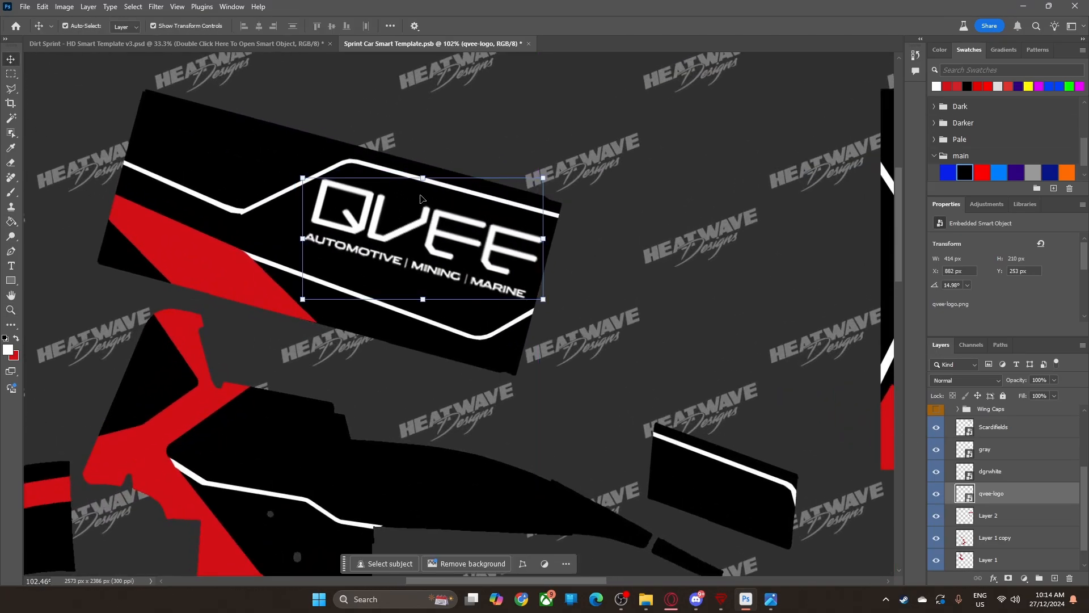
left_click_drag(424, 179, 430, 215)
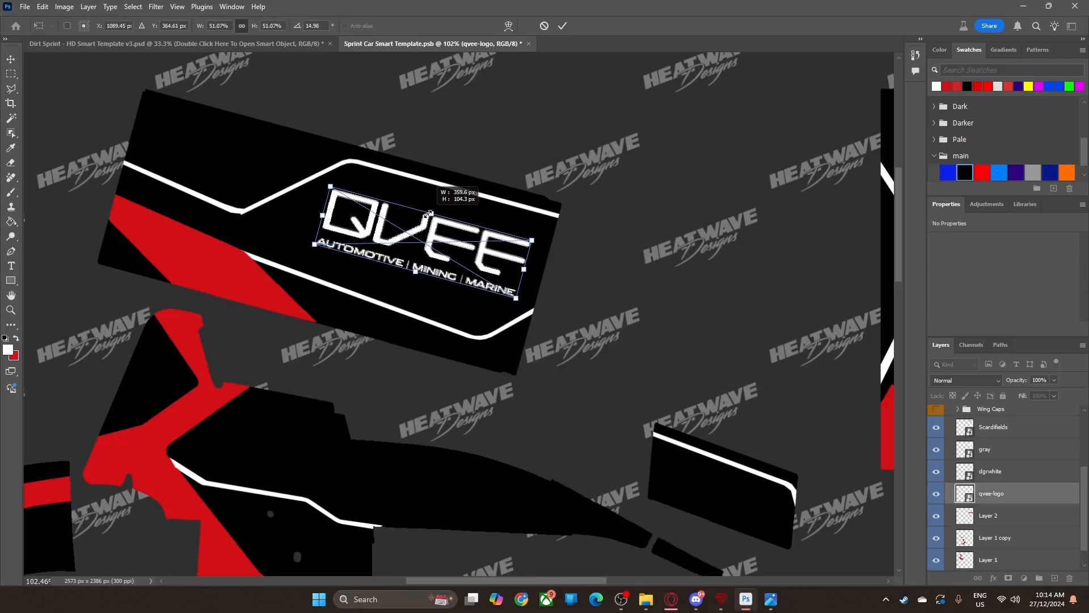
left_click_drag(431, 255, 431, 248)
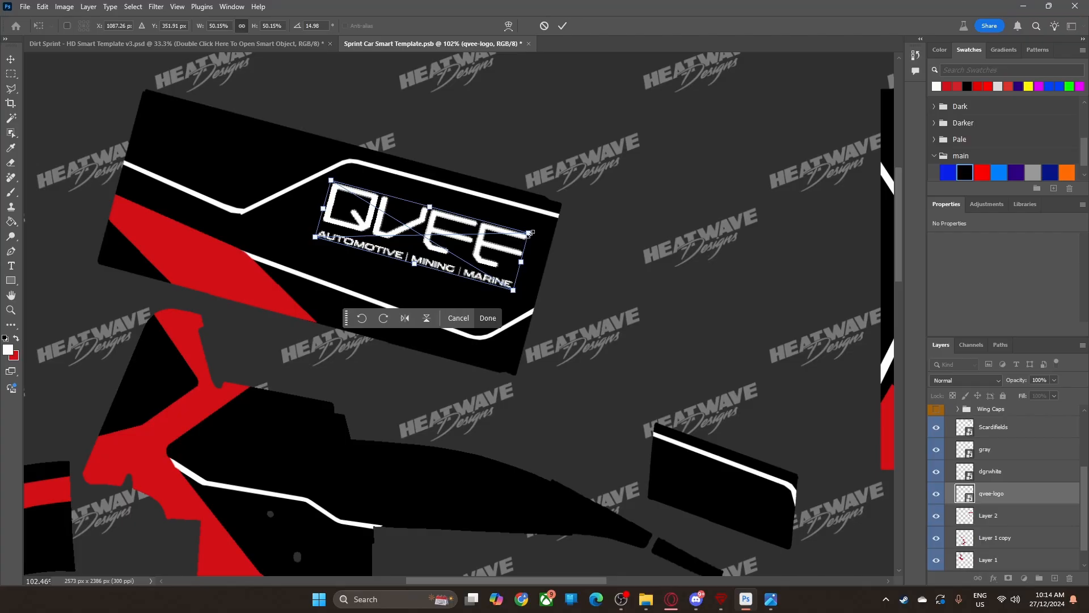
left_click_drag(531, 232, 541, 233)
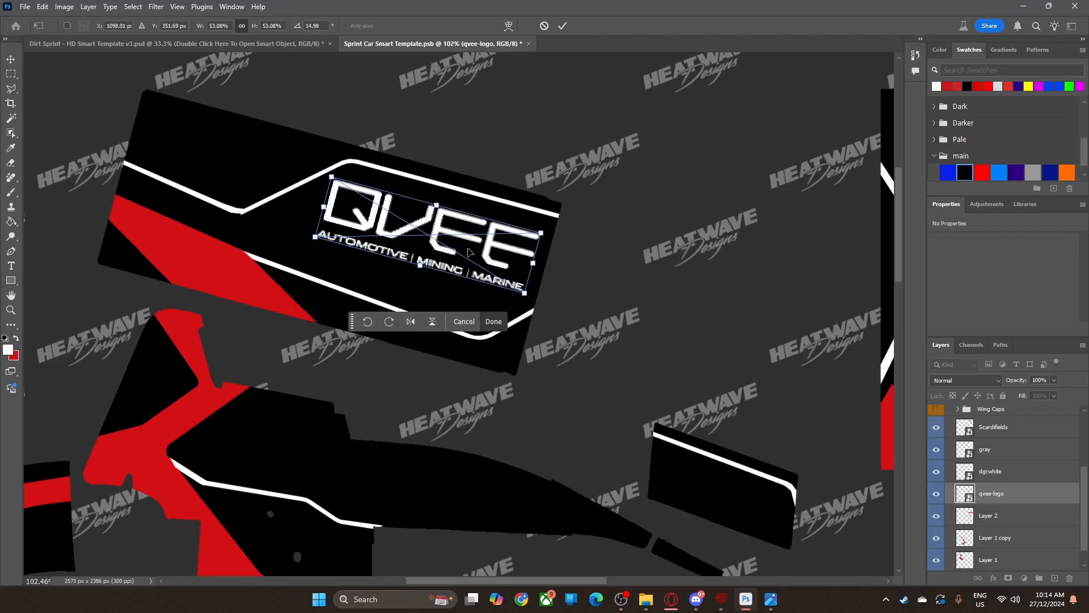
left_click(493, 321)
Step: Place dgr71.png beside the QVEE logo on the upper wing side panel, scaled to 10.93% and rotated 14.98°
scroll(476, 334, "up", 1)
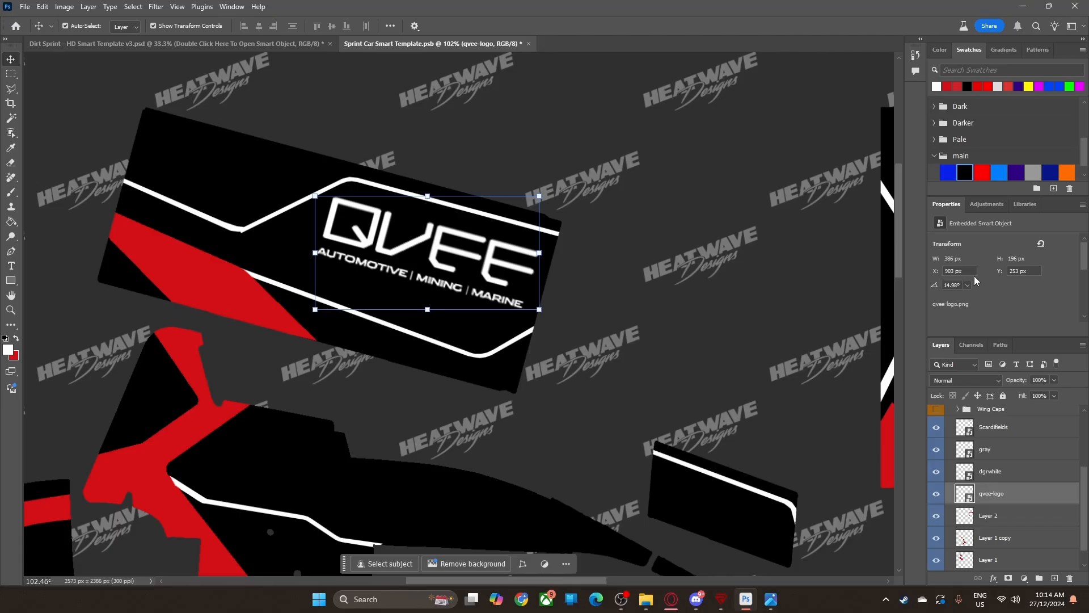
left_click_drag(608, 181, 328, 227)
scroll(437, 272, "up", 8)
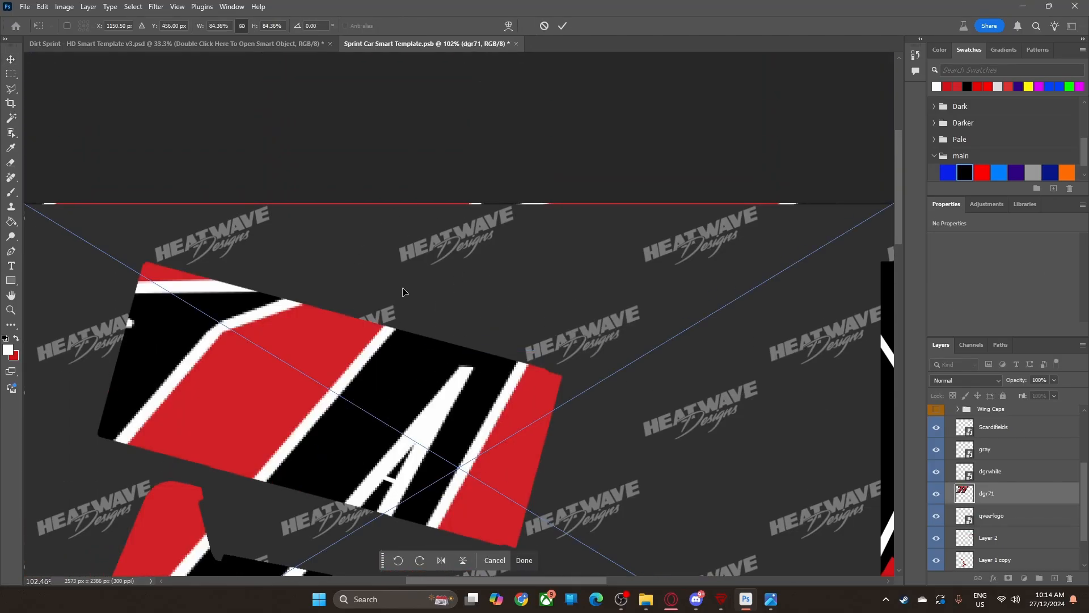
left_click_drag(461, 142, 495, 342)
scroll(505, 497, "down", 5)
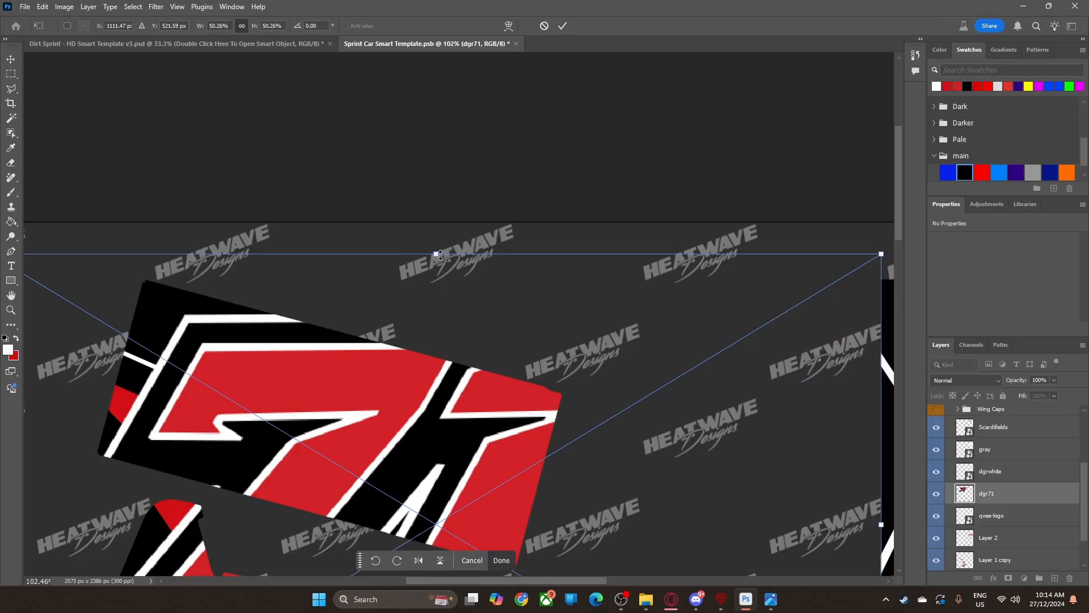
left_click_drag(440, 255, 354, 378)
left_click_drag(304, 440, 252, 357)
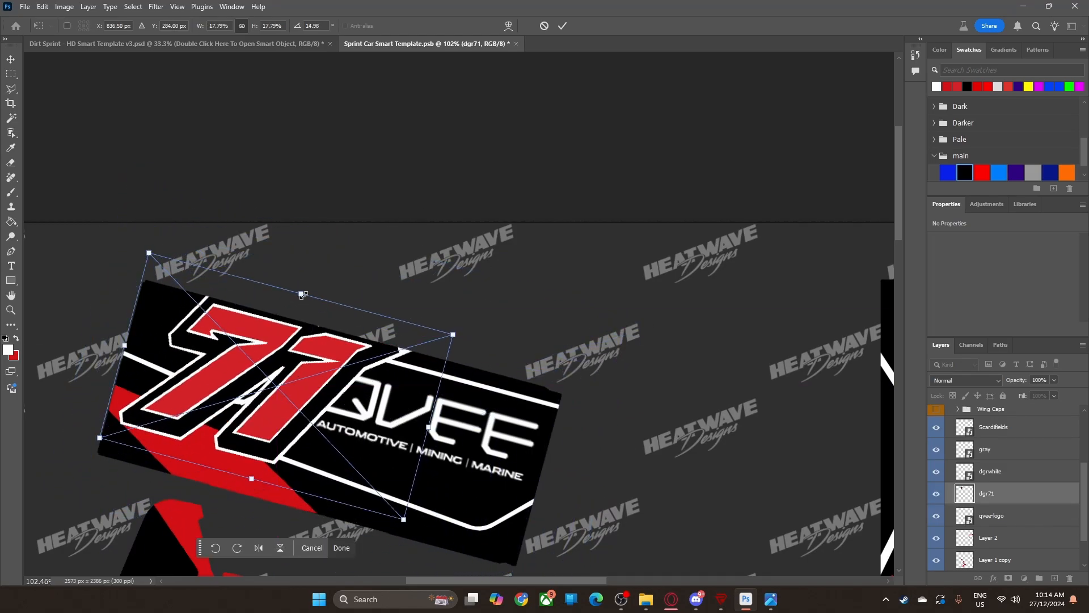
left_click_drag(301, 294, 257, 340)
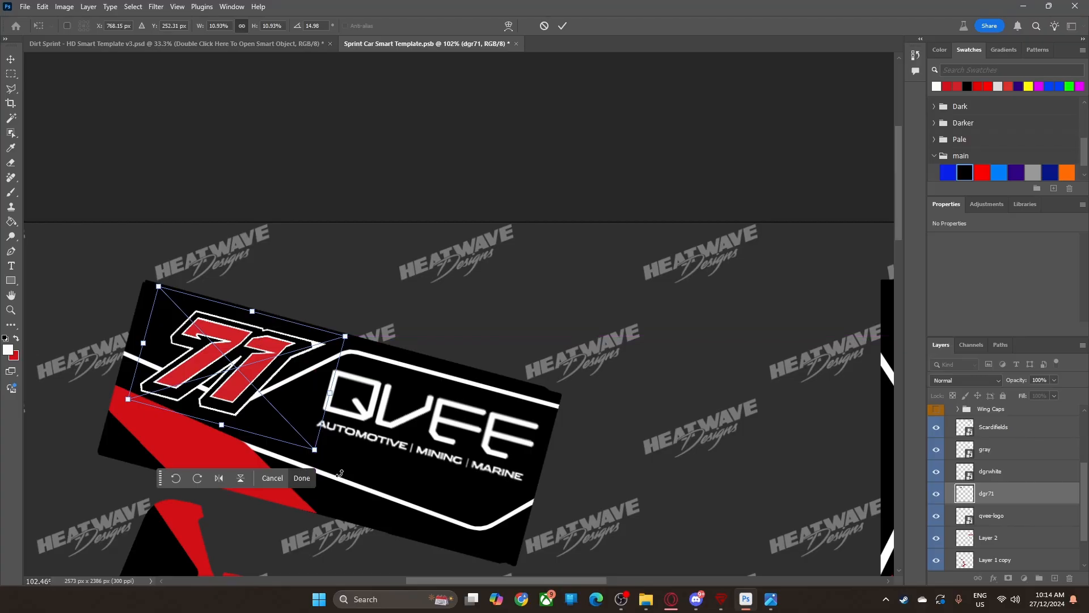
key("Return")
Step: Rasterize the dgr71 layer and fill both digits of the 71 with the livery red
left_click(16, 338)
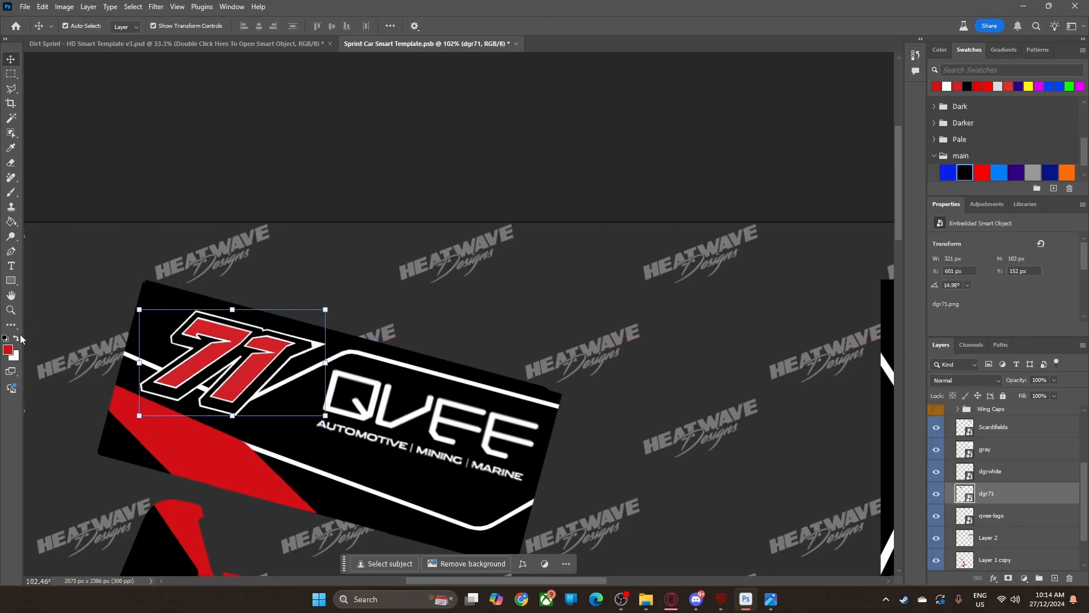
left_click(11, 221)
left_click(215, 377)
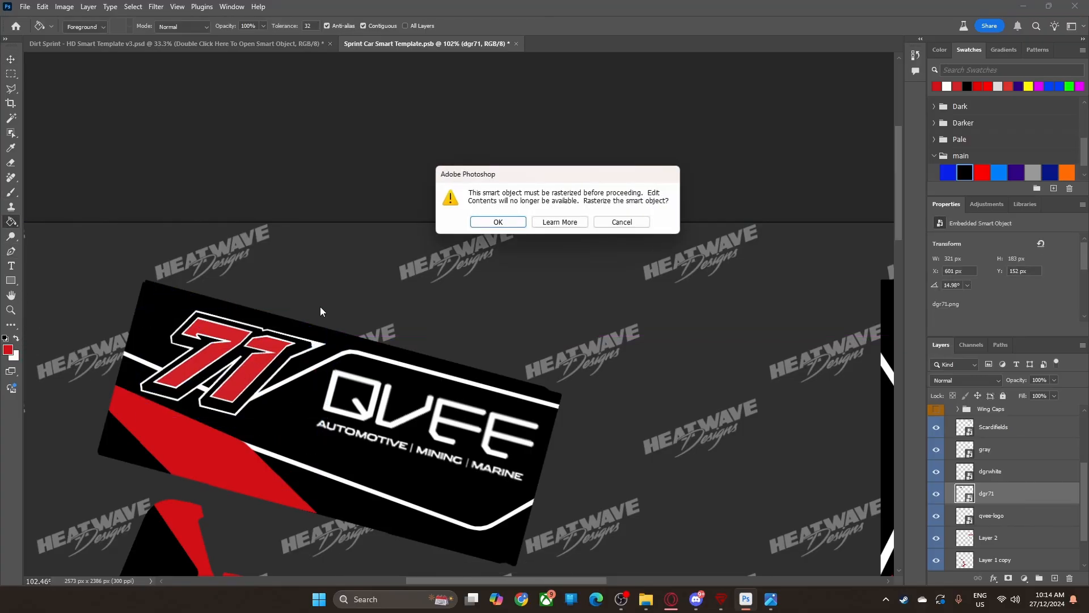
left_click(495, 220)
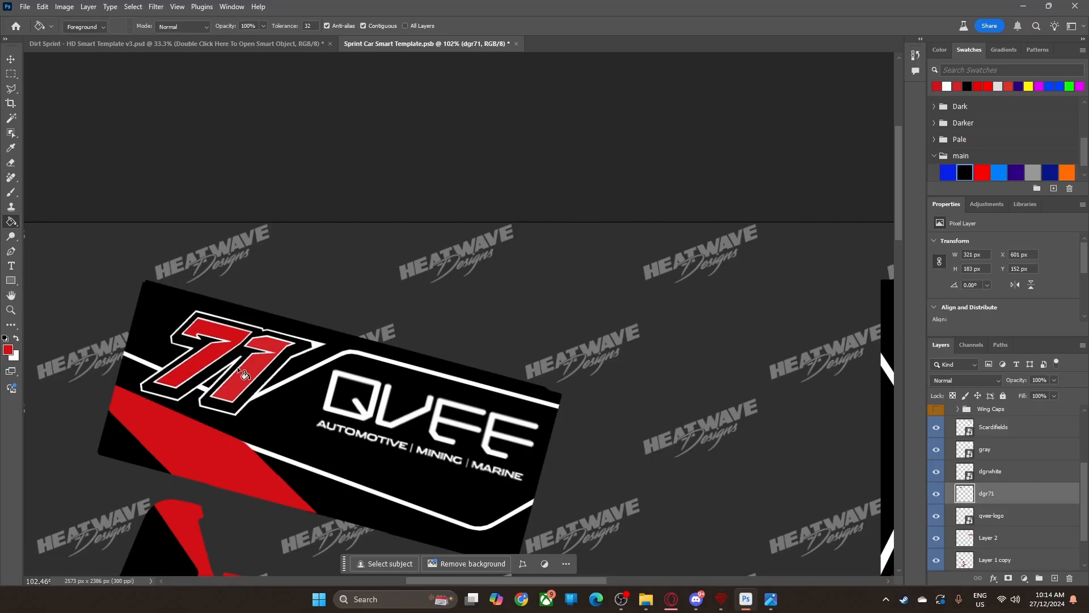
left_click(11, 59)
Step: Rasterize the dgrwhite layer and fill the red lettering of the DGR logo with the livery red
scroll(511, 369, "down", 5)
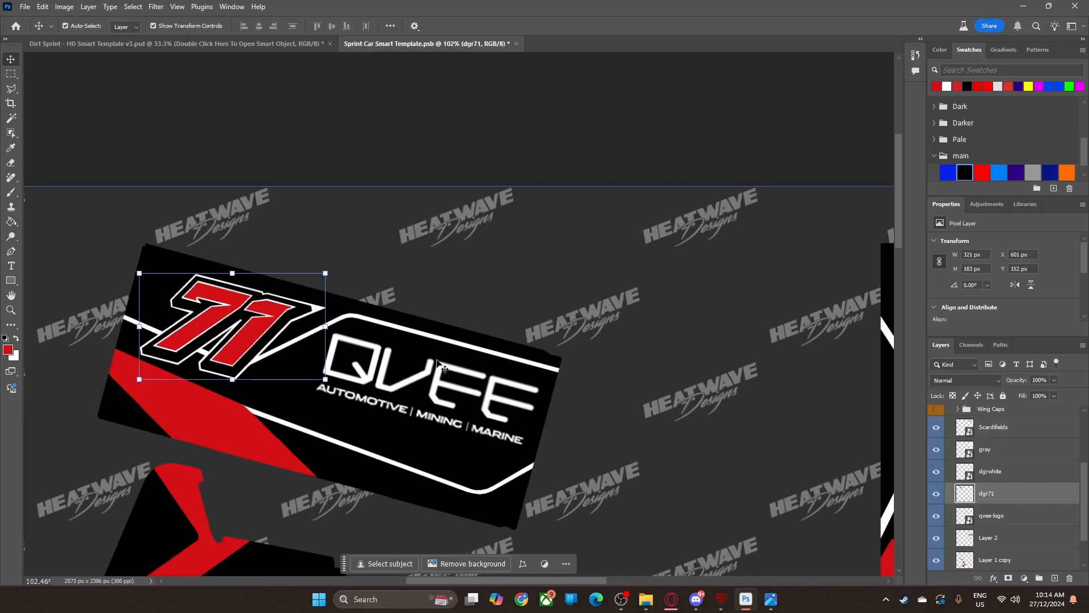
key("z")
left_click_drag(666, 441, 630, 443)
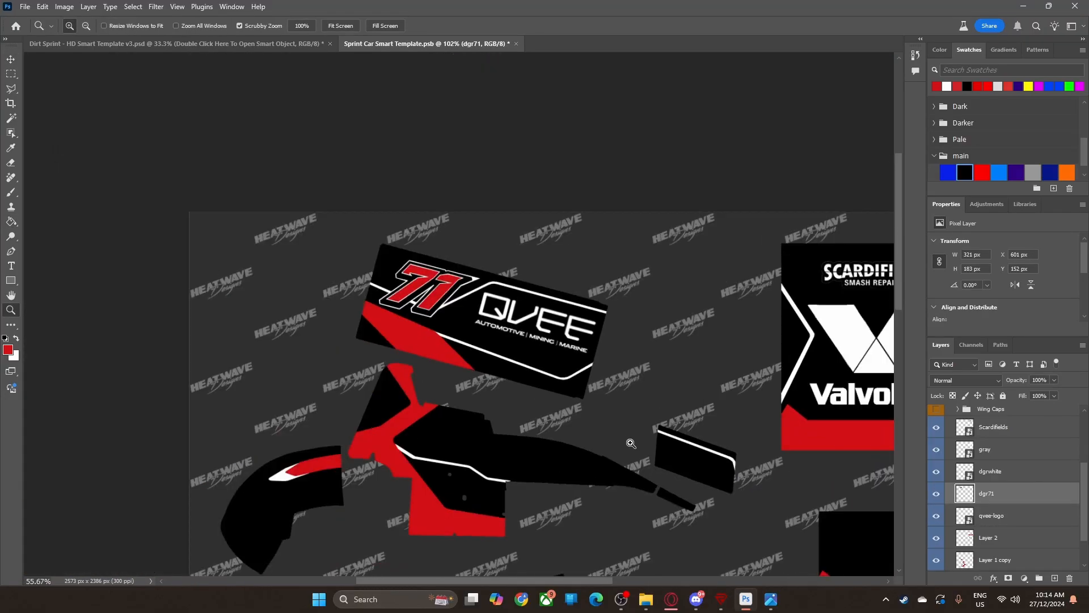
scroll(624, 454, "down", 1)
key("v")
left_click_drag(549, 577, 656, 572)
scroll(637, 505, "down", 7)
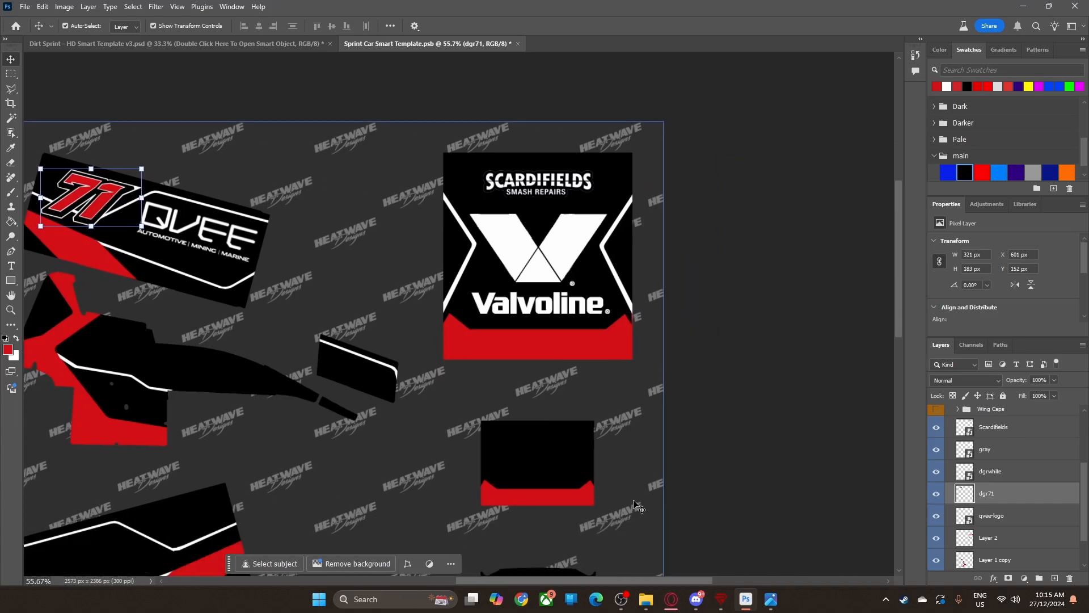
key("z")
left_click_drag(544, 477, 641, 482)
key("v")
left_click(11, 221)
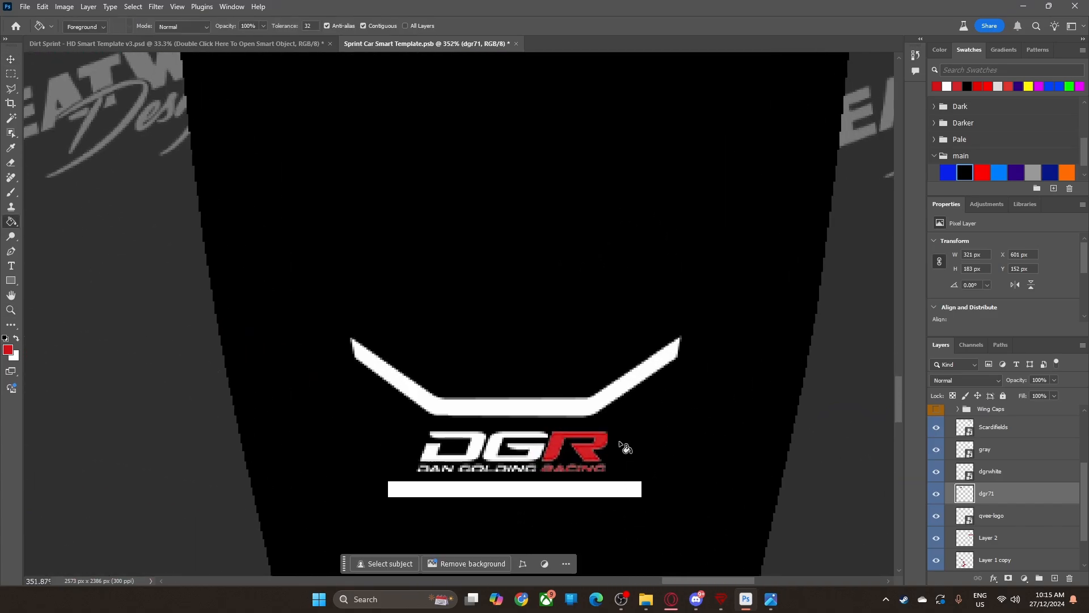
left_click(587, 448)
key("ctrl+z")
left_click(1011, 477)
left_click(574, 424)
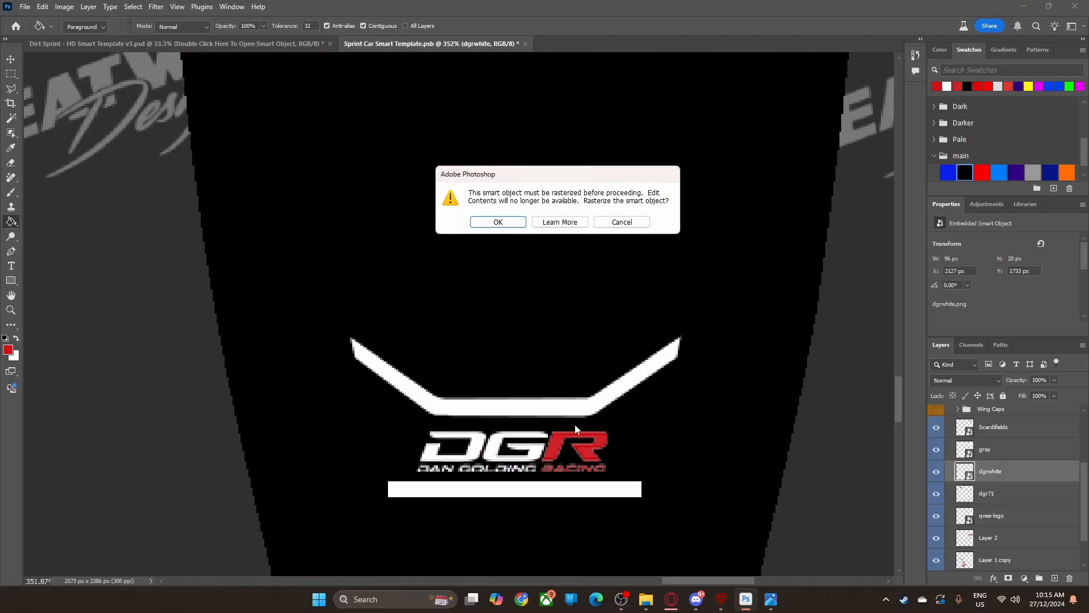
left_click(498, 221)
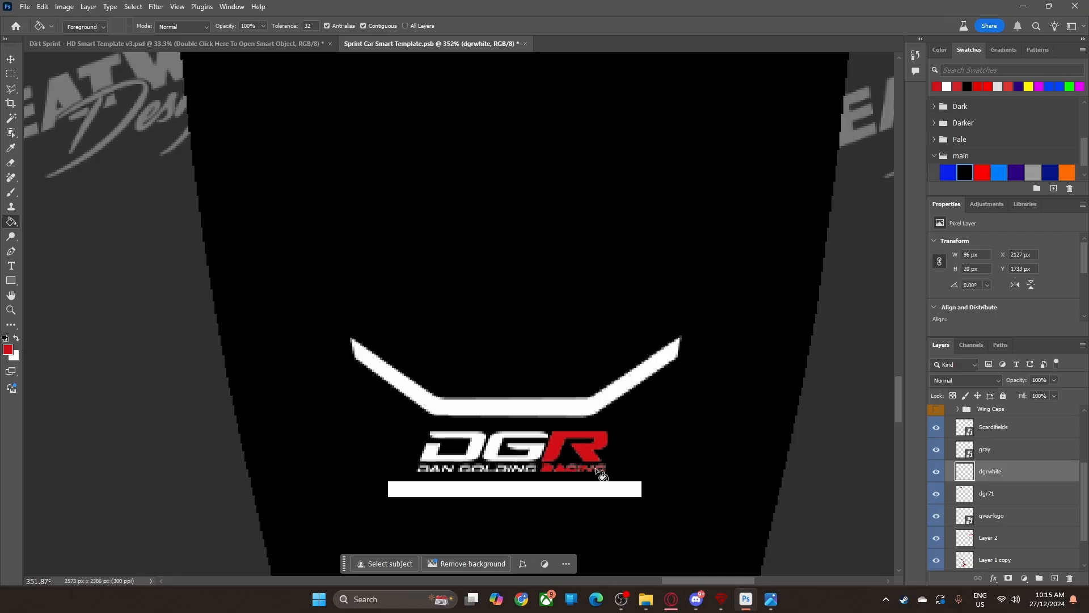
scroll(599, 471, "down", 10)
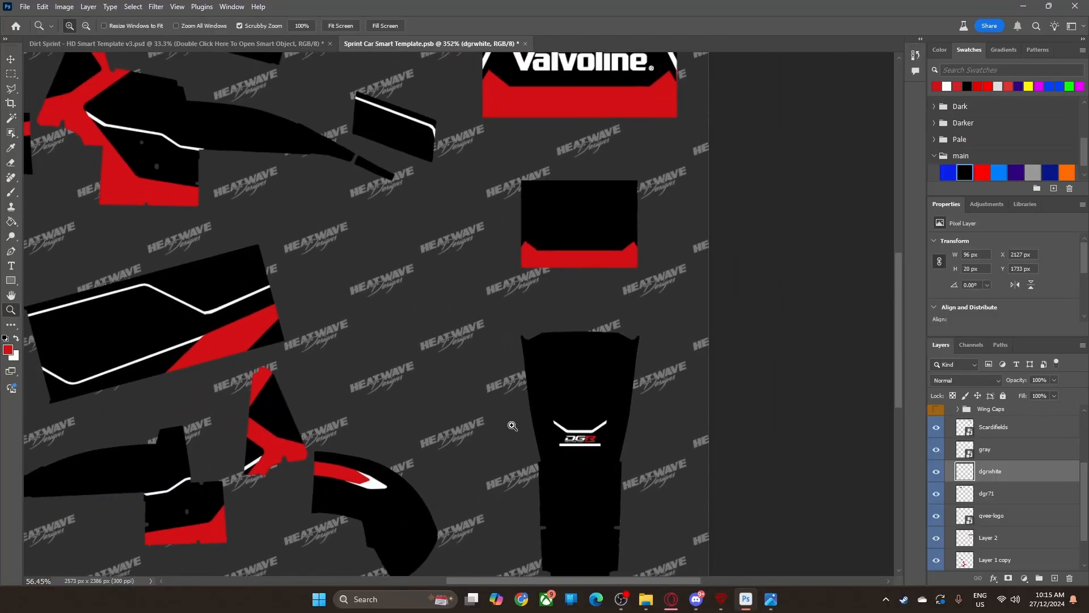
scroll(517, 410, "up", 5)
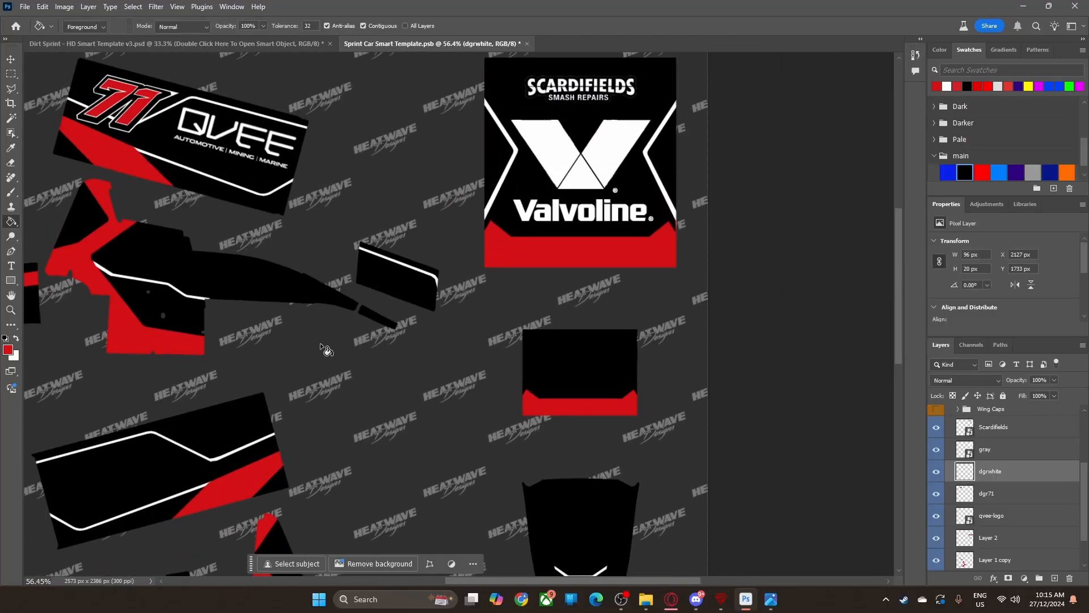
scroll(567, 519, "left", 4)
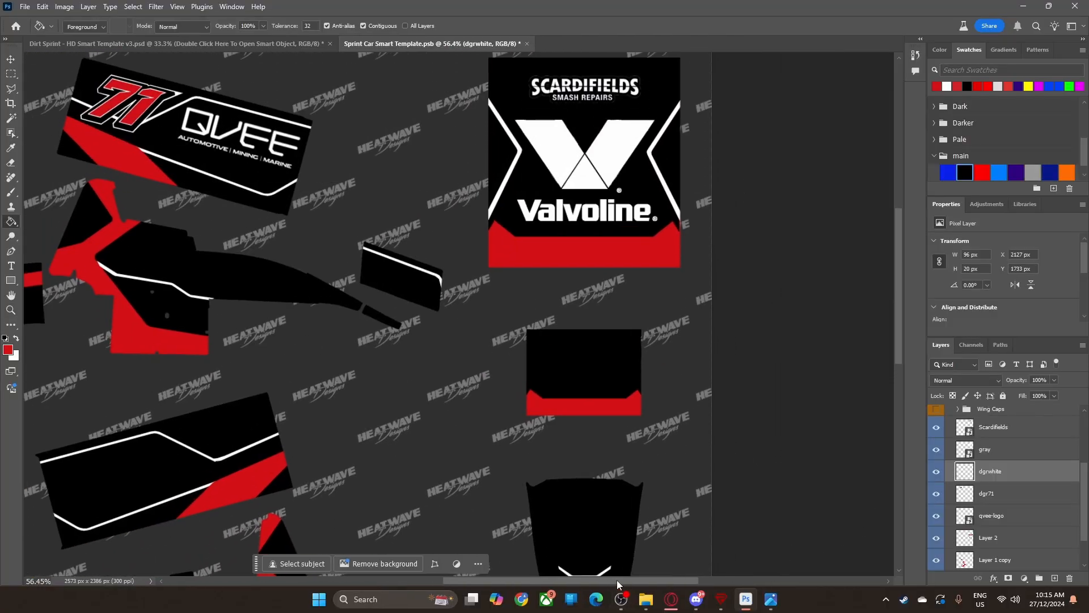
scroll(567, 519, "up", 2)
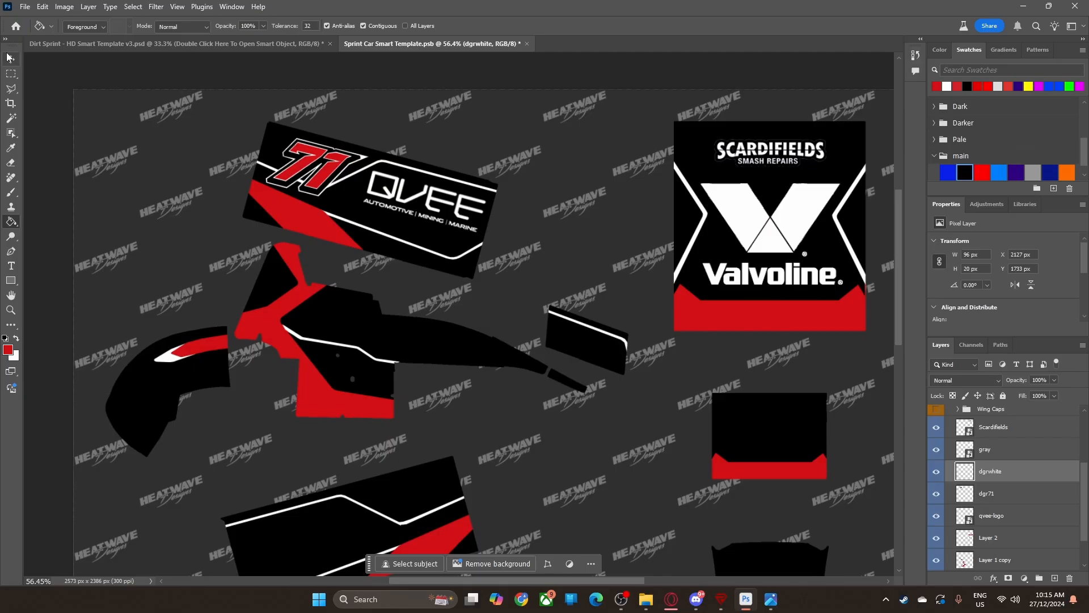
key("v")
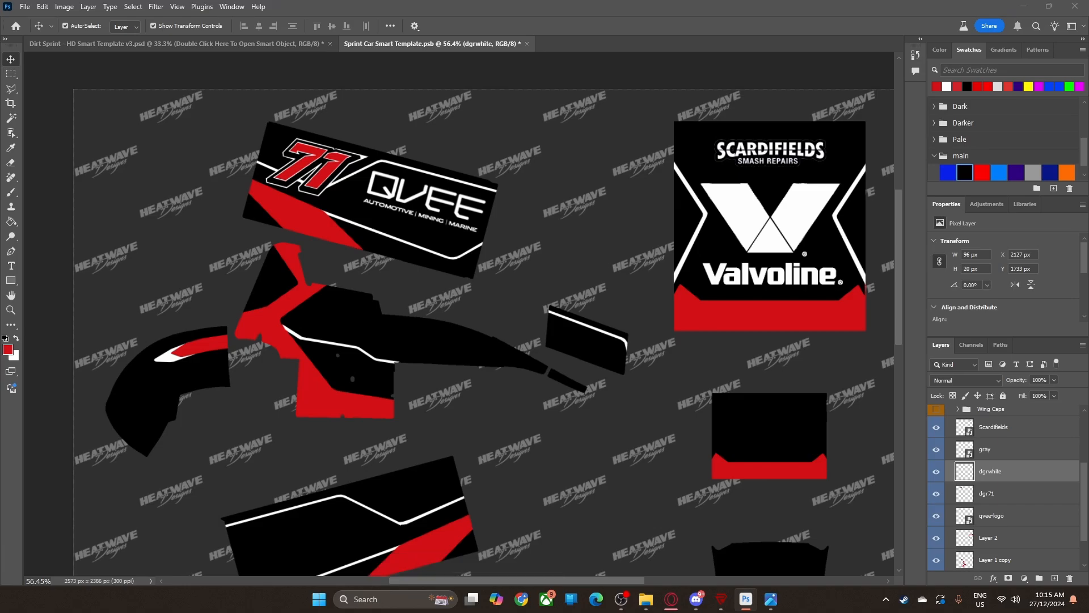
left_click_drag(1088, 363, 442, 323)
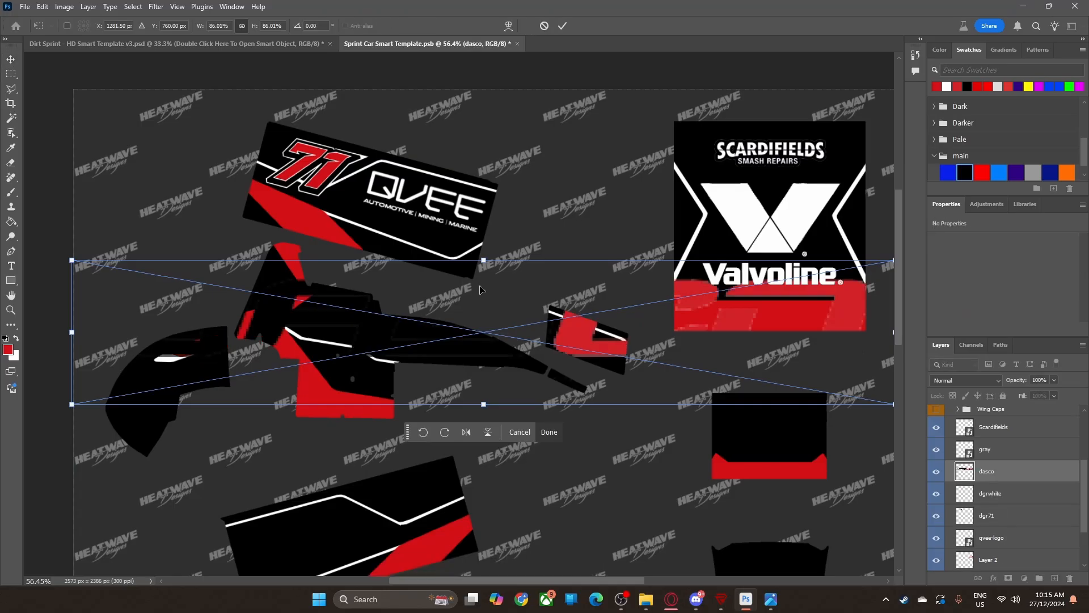
left_click_drag(423, 359, 400, 363)
left_click(503, 432)
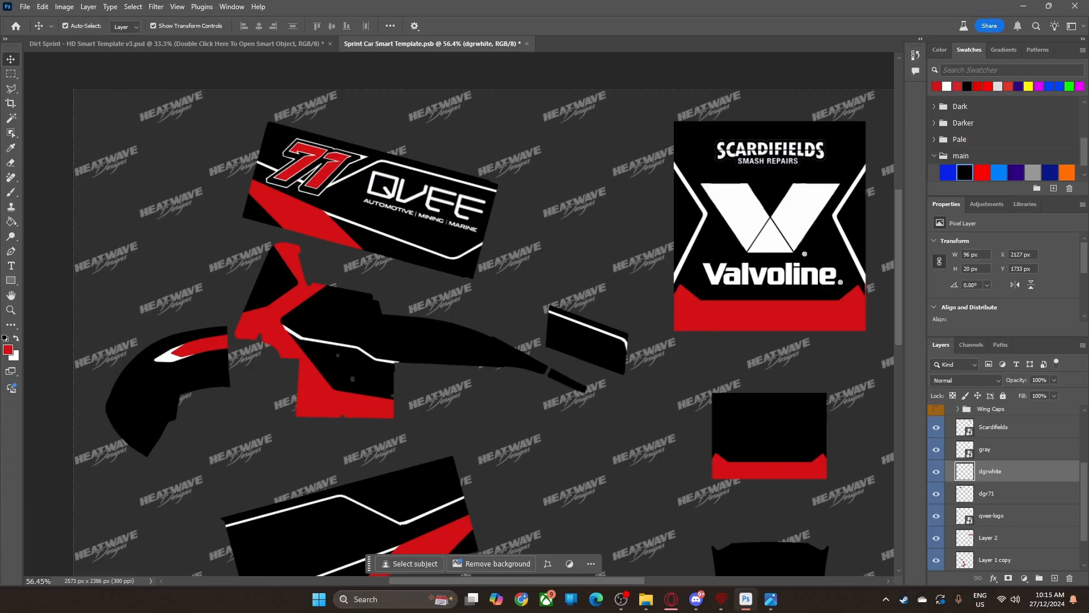
Step: Open dasco.png as its own document and fill the black DAS letters with white
left_click_drag(615, 3, 576, 49)
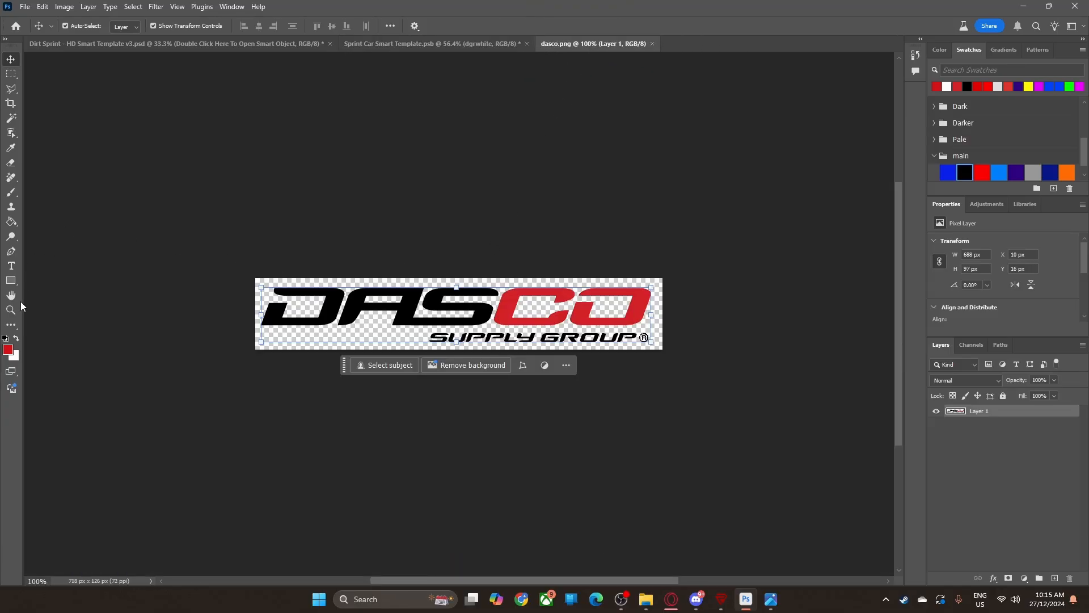
left_click(16, 339)
scroll(373, 301, "up", 4)
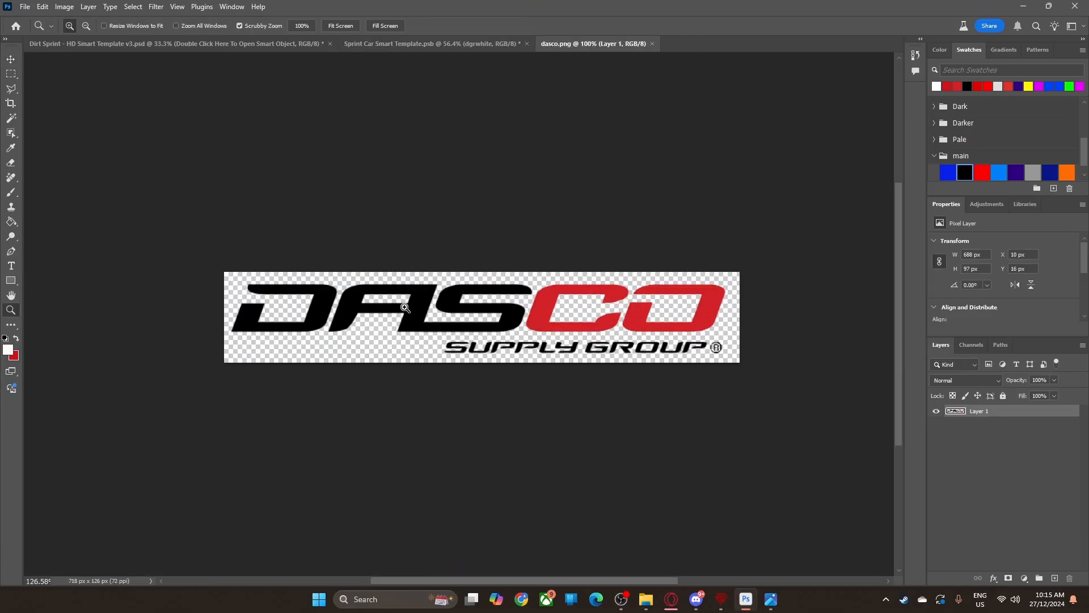
left_click(11, 222)
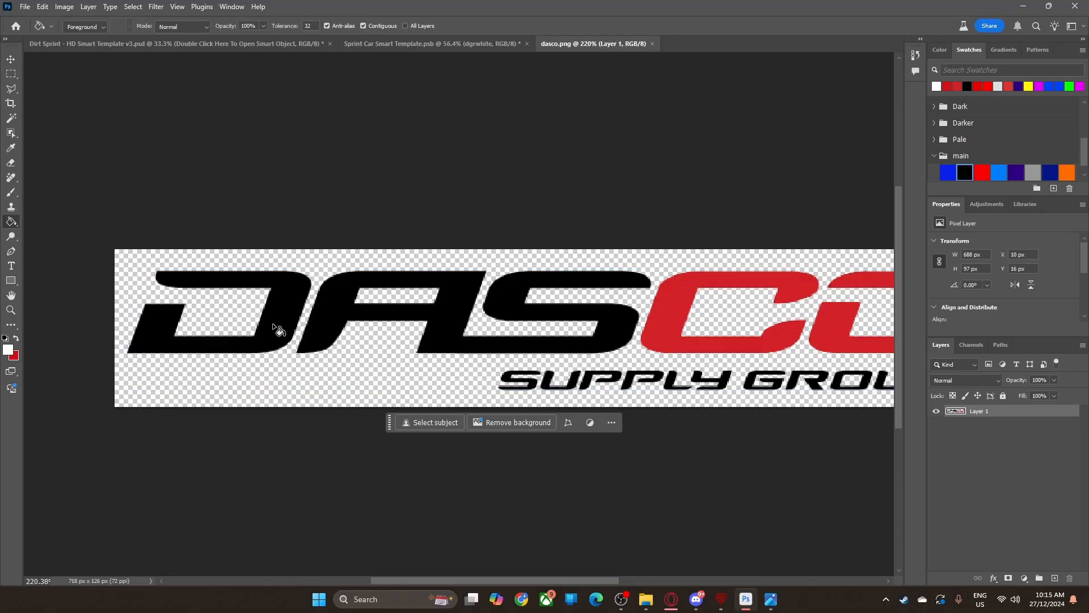
left_click(278, 329)
left_click(316, 336)
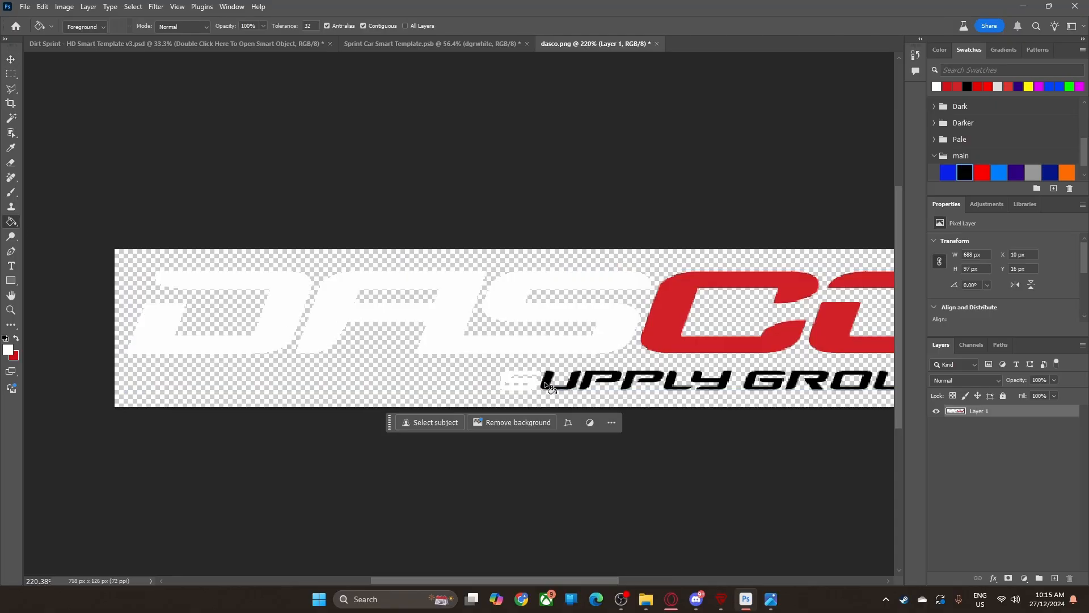
Step: Fill the black SUPPLY GROUP lettering and the registered mark with white
left_click(584, 388)
left_click(635, 388)
left_click(676, 389)
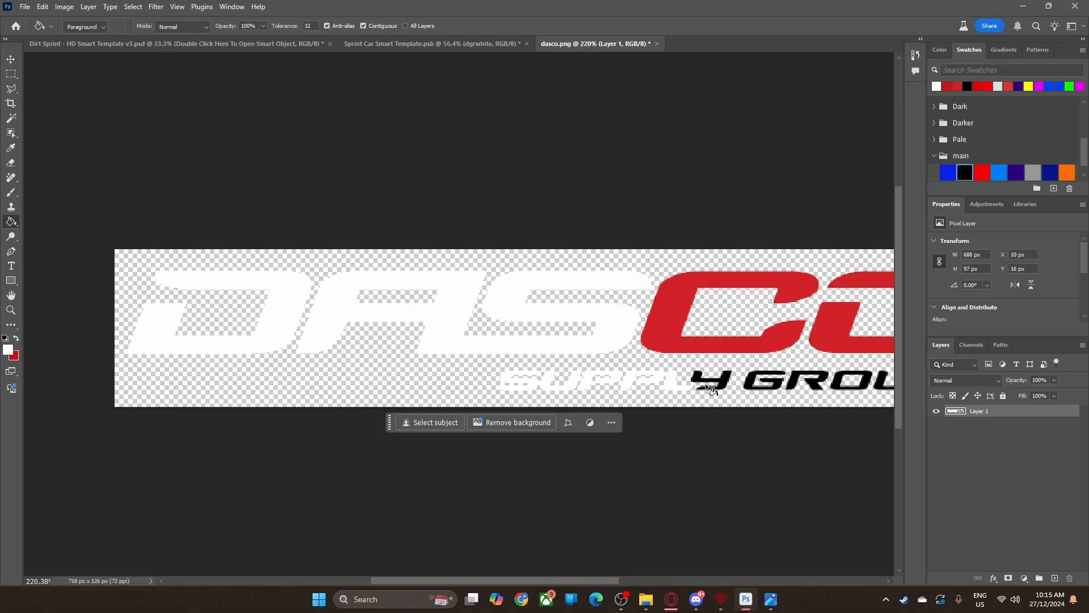
left_click(724, 386)
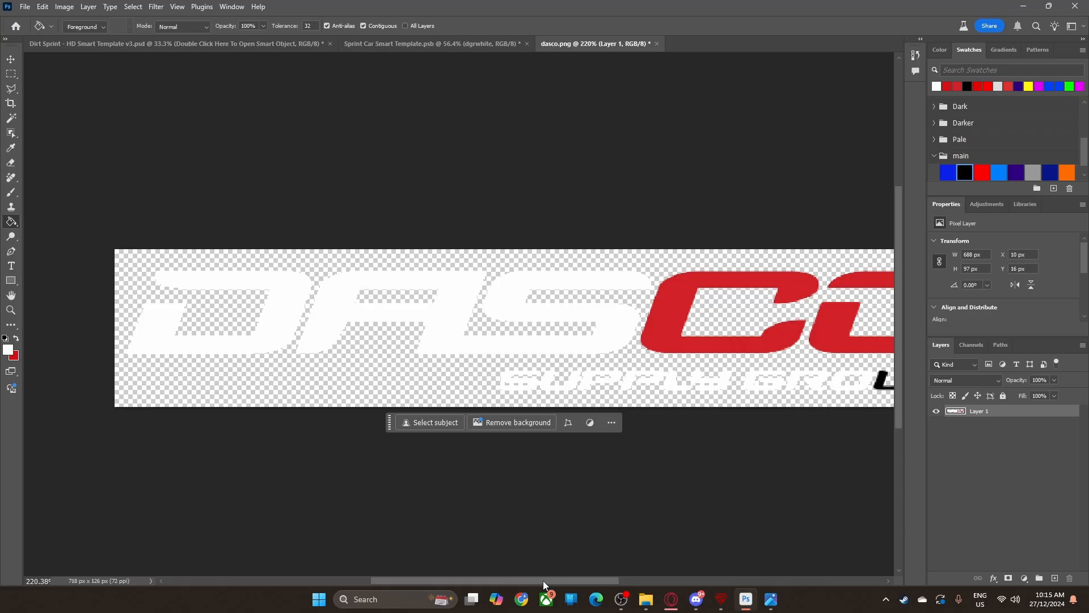
left_click_drag(542, 580, 623, 580)
left_click(617, 386)
left_click(651, 388)
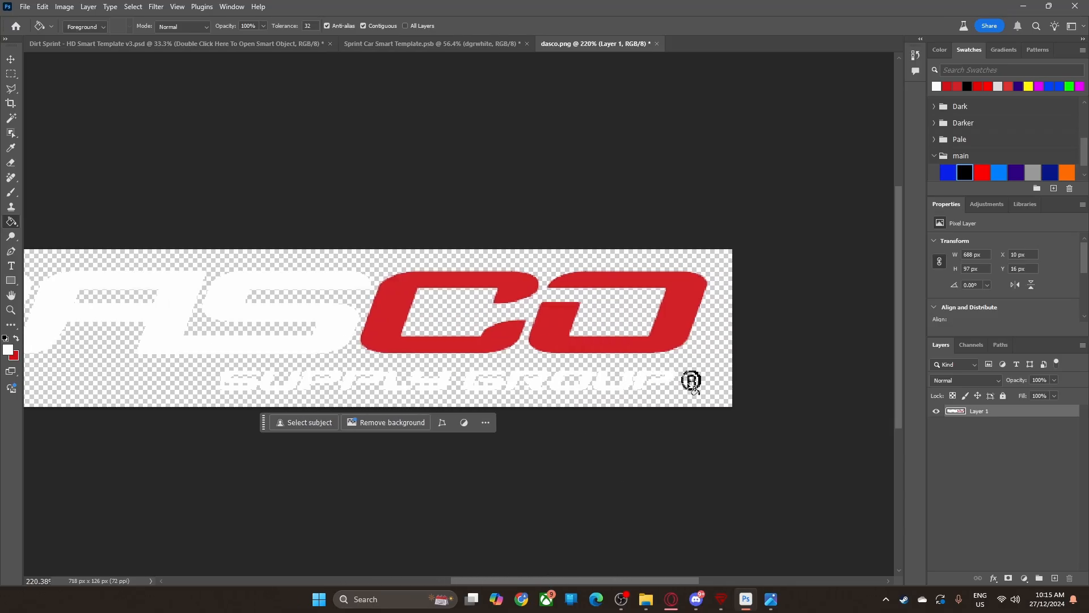
scroll(705, 386, "up", 5)
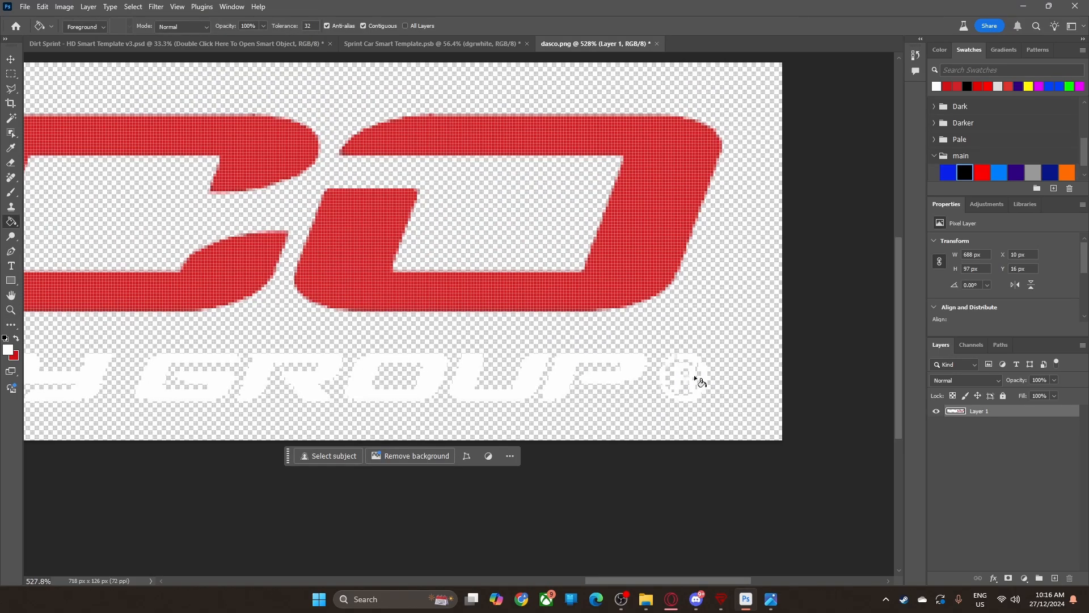
Step: Fill the logo's C and O with the livery red, save dasco.png and close it
left_click(16, 338)
left_click(203, 284)
left_click(366, 303)
key("z")
scroll(407, 326, "down", 5)
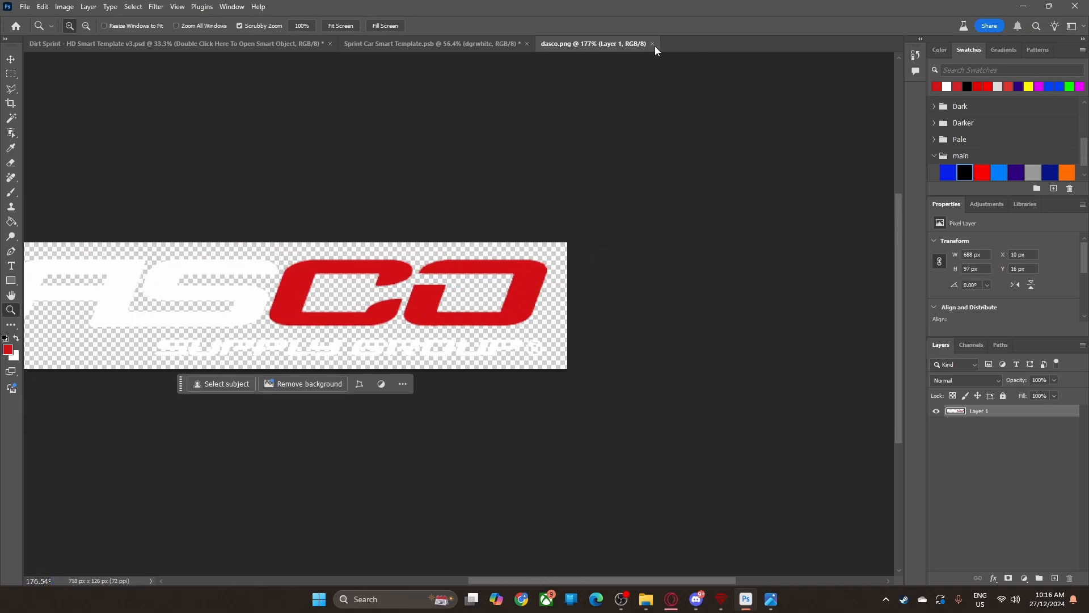
left_click(652, 44)
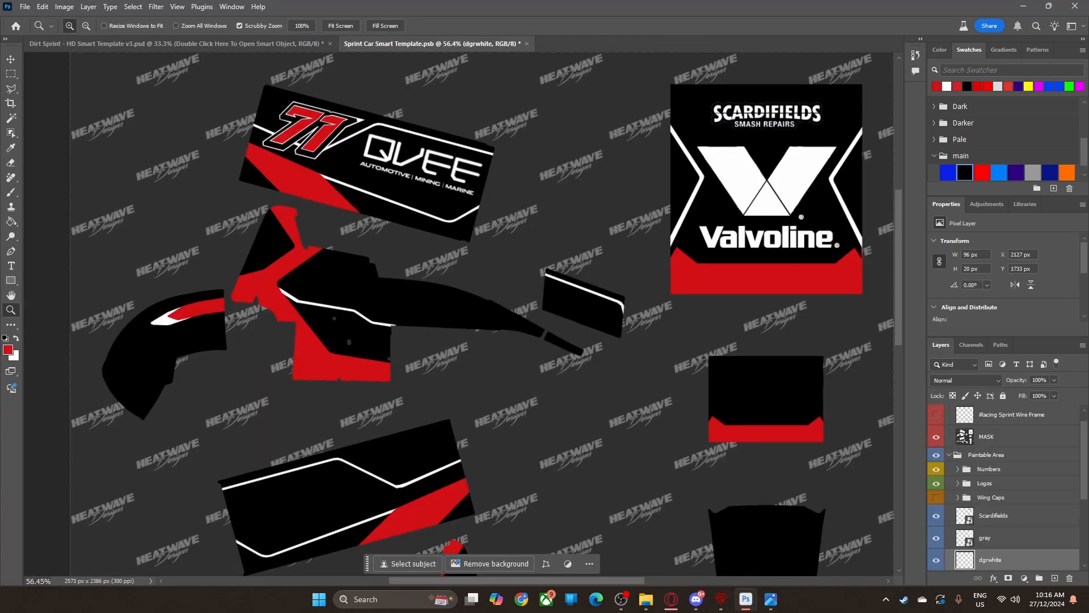
Step: Place the recoloured dasco.png on the black side body panel above the white stripe, scaled to 18.69% and rotated 8.97°
left_click_drag(0, 330, 445, 328)
left_click_drag(482, 242, 475, 355)
left_click_drag(475, 370, 401, 304)
left_click_drag(510, 233, 526, 253)
mouse_move(526, 300)
left_mouse_down()
mouse_move(481, 298)
mouse_move(516, 315)
left_mouse_up()
left_click_drag(423, 311, 422, 310)
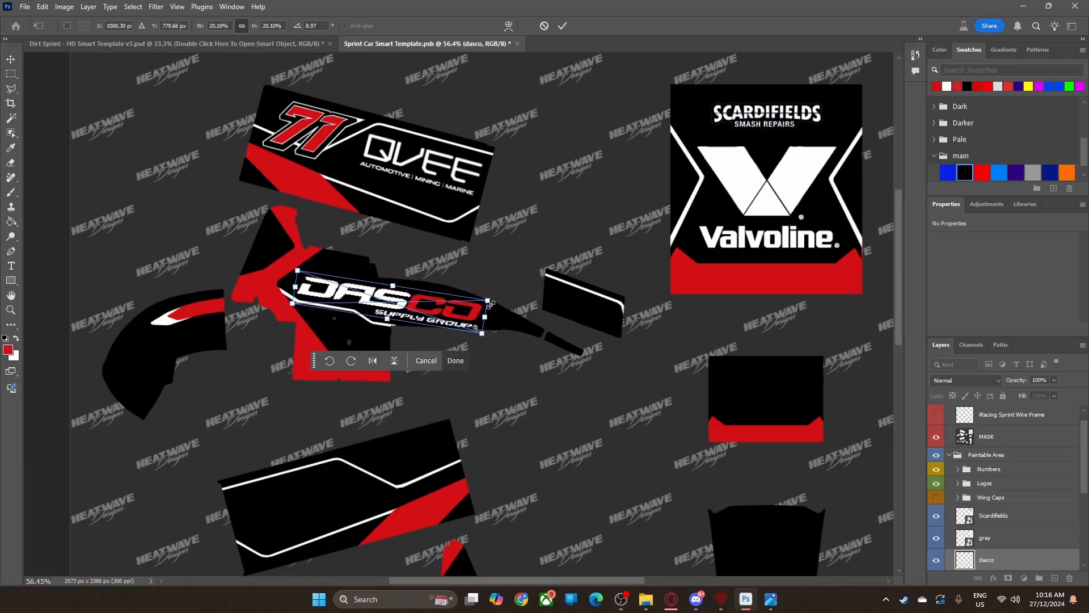
left_click_drag(488, 299, 432, 297)
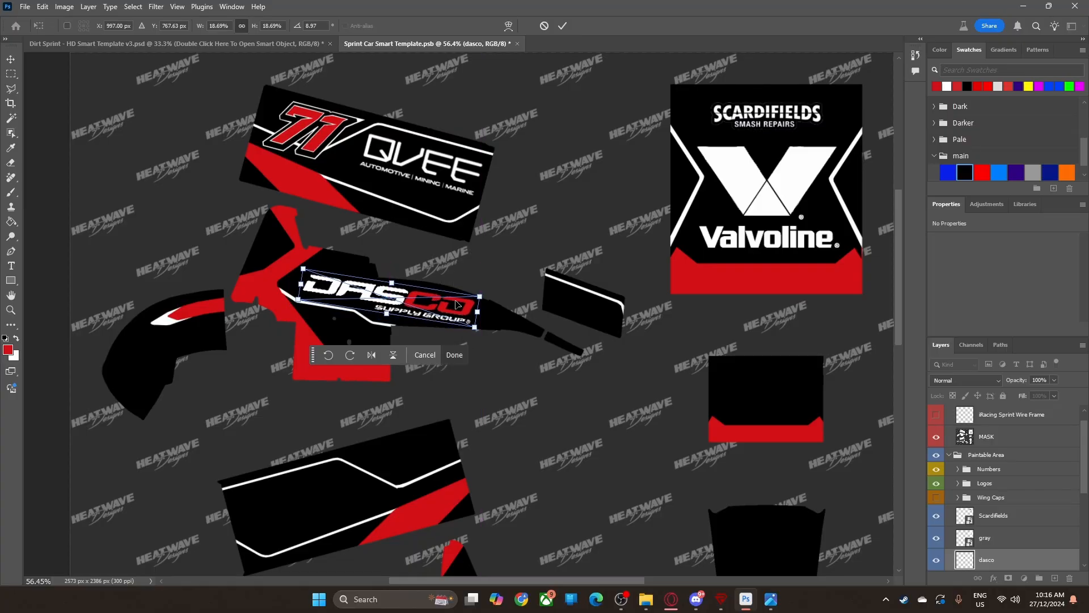
left_click(454, 355)
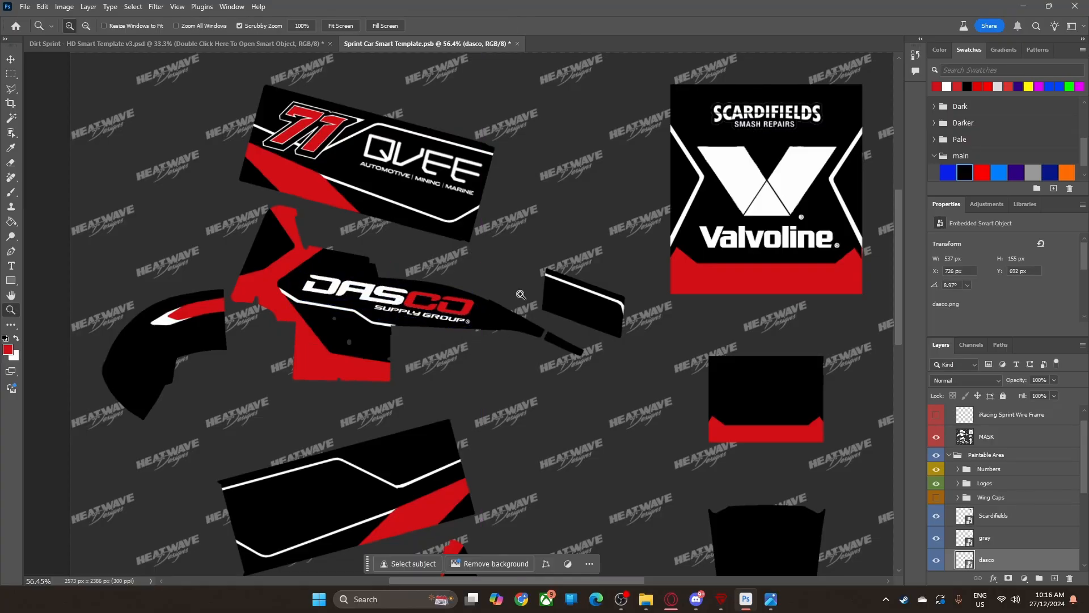
left_click(10, 59)
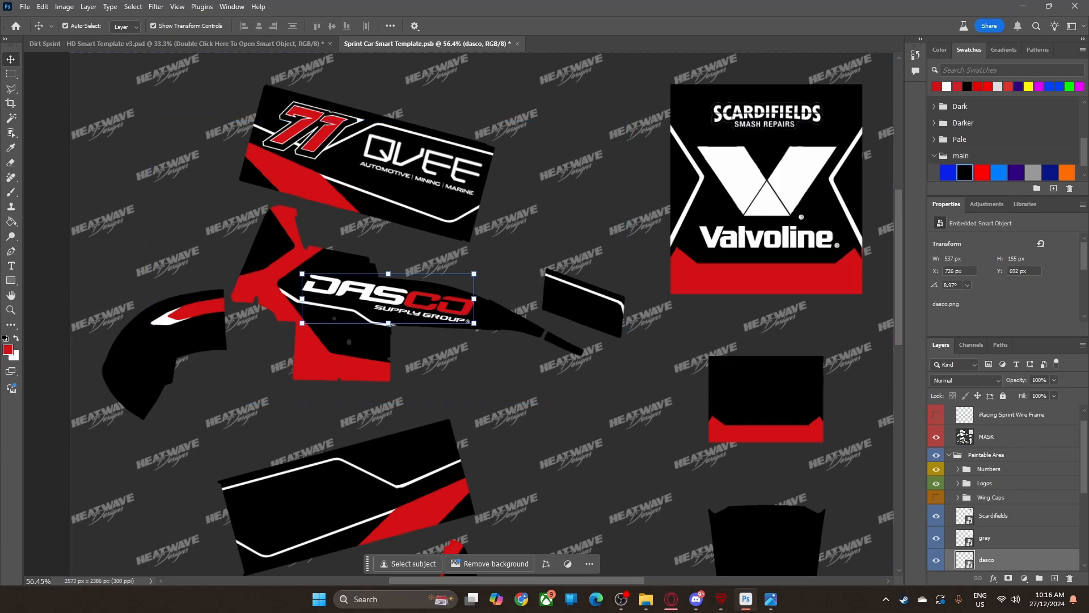
Step: Place dgrwhite.png on the small black panel behind the car's tail, scaled down to about 249 px wide and rotated 20.33°
left_click_drag(1083, 340, 606, 313)
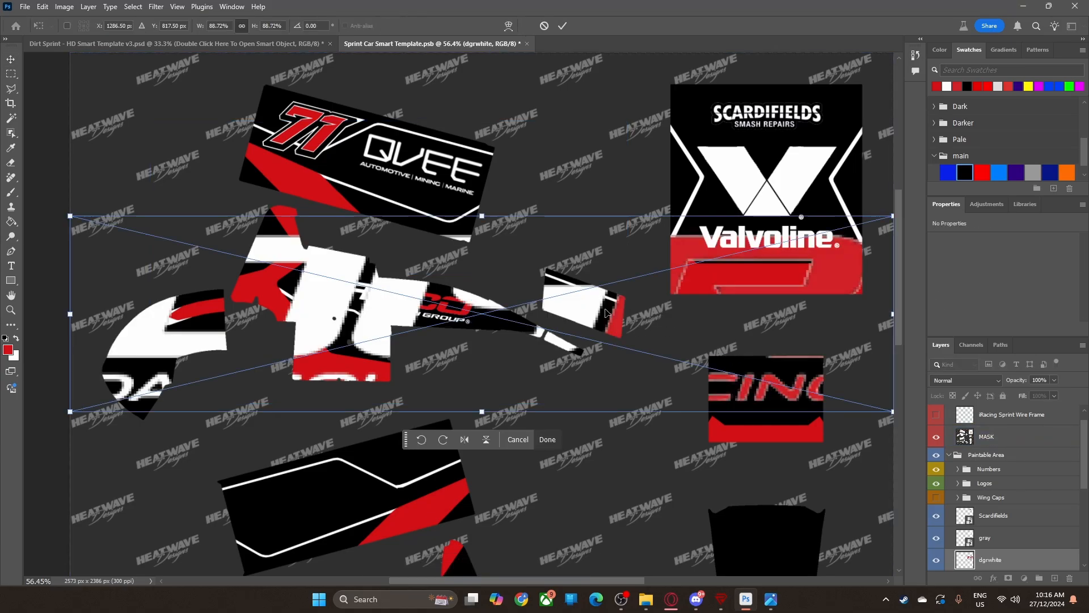
left_click_drag(493, 209, 587, 305)
left_click_drag(658, 262, 665, 299)
left_click_drag(582, 291, 635, 297)
key("Return")
key("z")
scroll(602, 318, "down", 1)
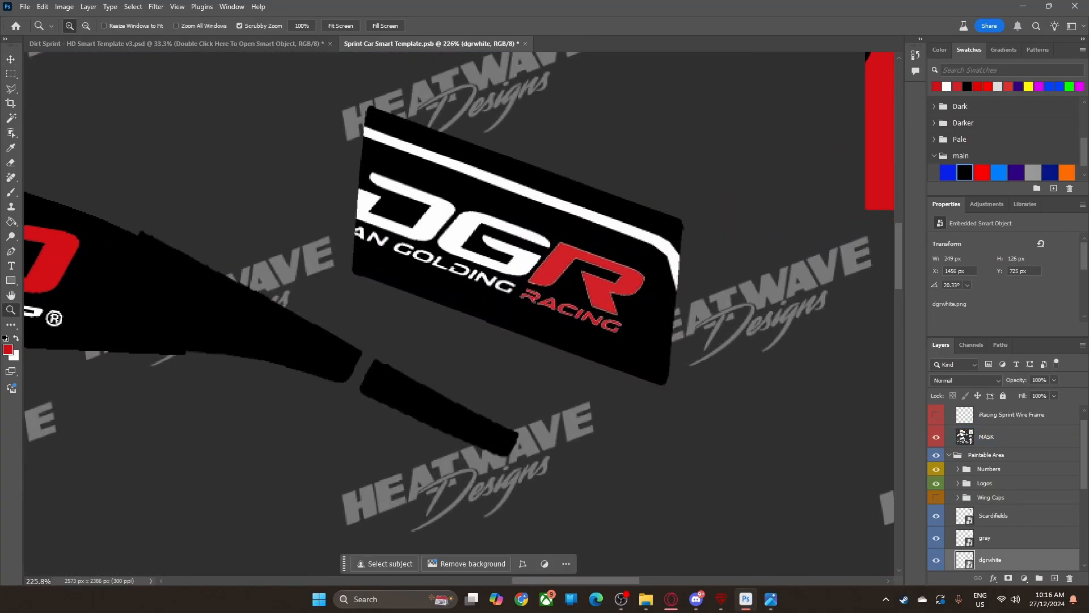
Step: Scale the DGR logo to 7.93%, rotate it to 20.27° and centre it under the small panel's white stripe
key("v")
left_click_drag(460, 251, 483, 260)
key("ctrl+t")
left_click_drag(513, 193, 509, 192)
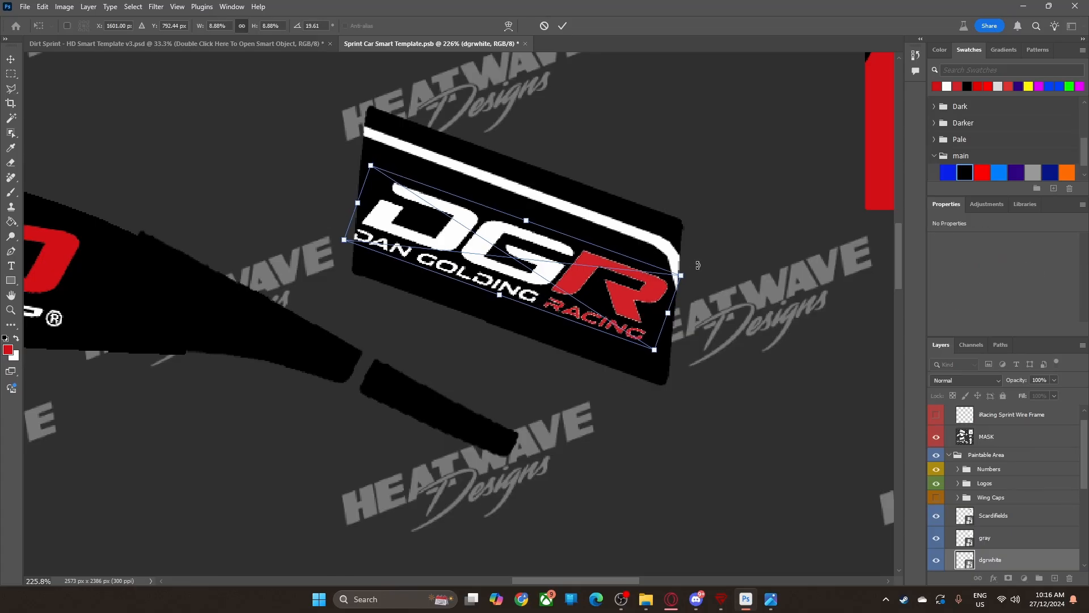
left_click_drag(526, 221, 527, 232)
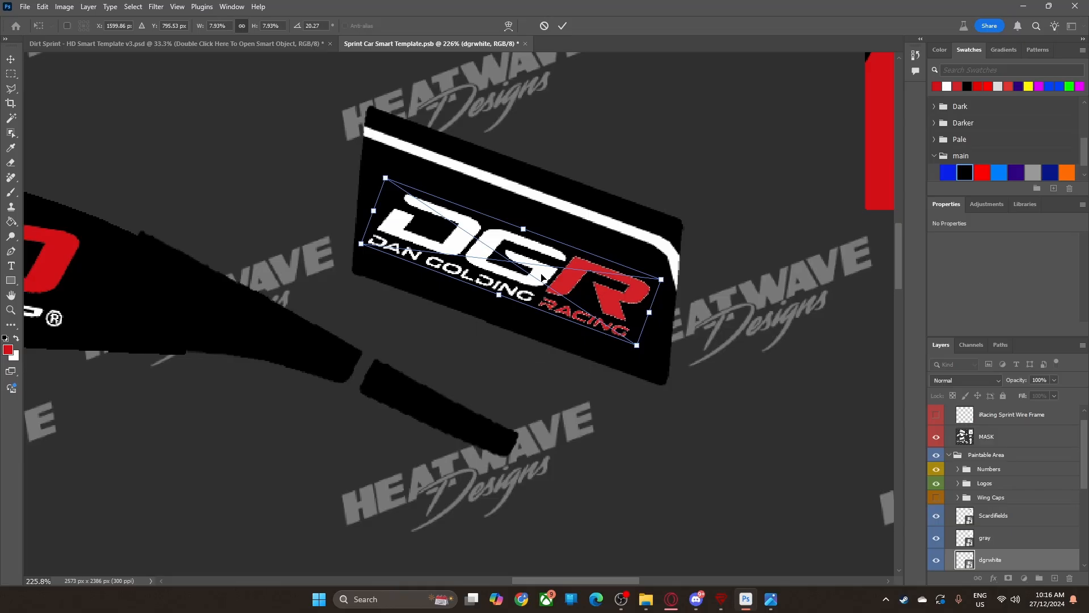
left_click_drag(543, 278, 543, 271)
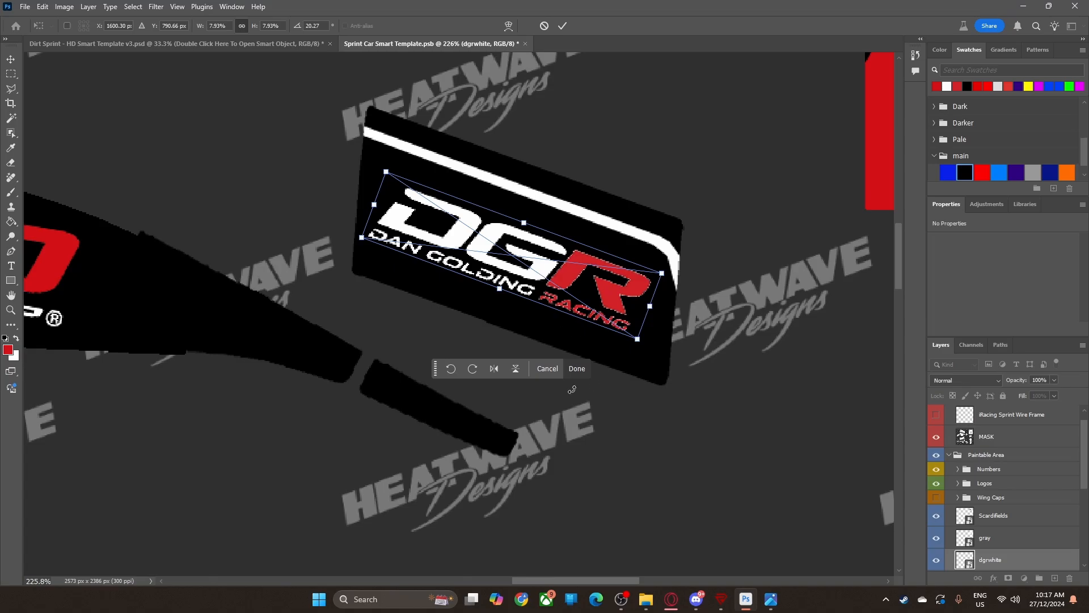
left_click(577, 368)
Step: Place bk.png over the side body panel and move its layer directly above Layer 2
left_click_drag(549, 346, 481, 338)
key("z")
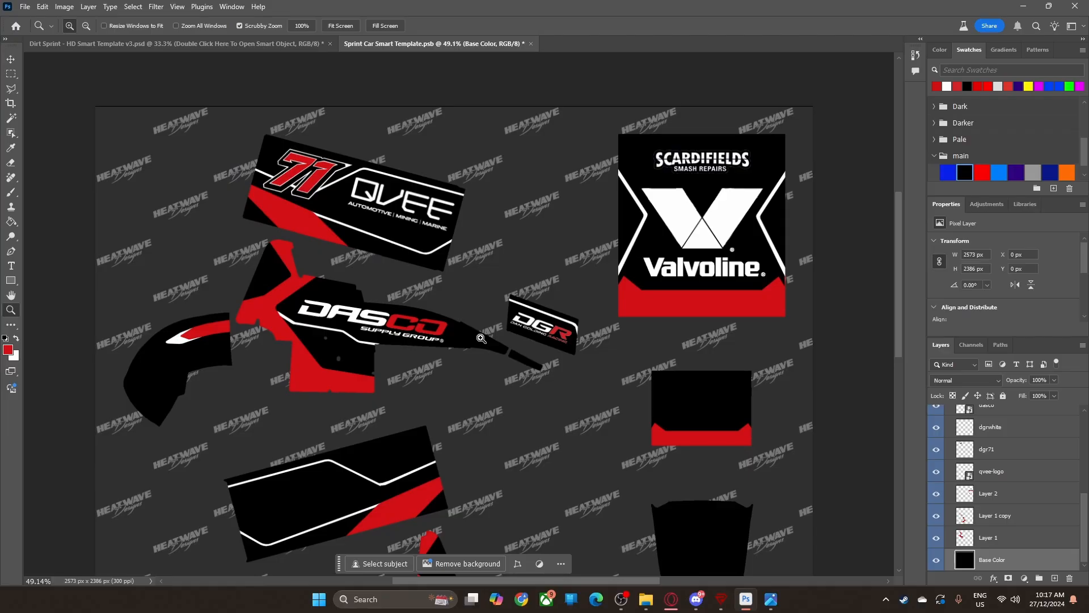
left_click_drag(274, 262, 335, 275)
key("v")
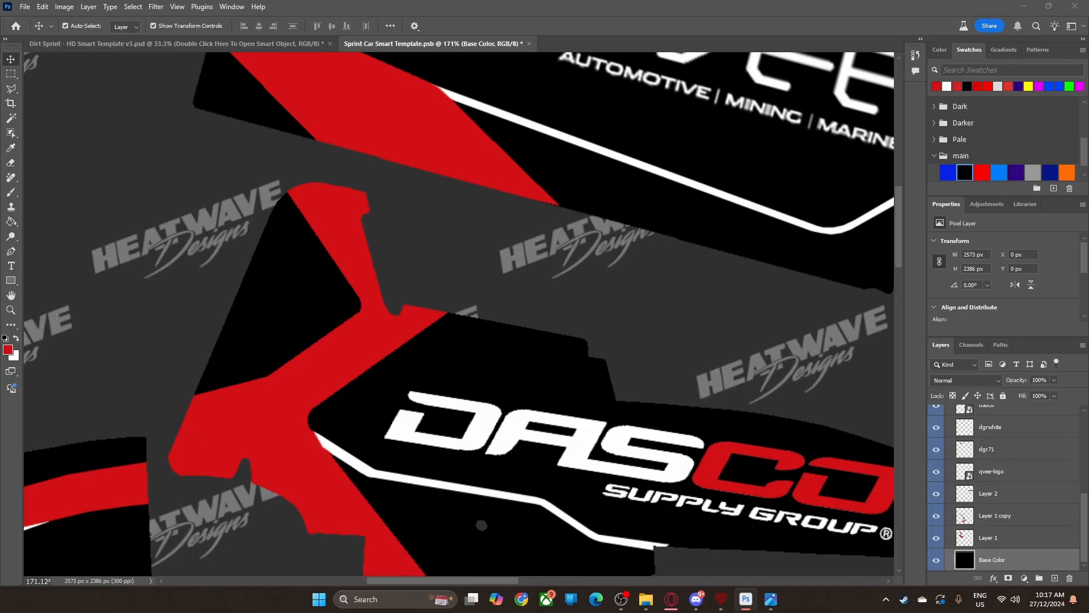
left_click_drag(1088, 329, 279, 302)
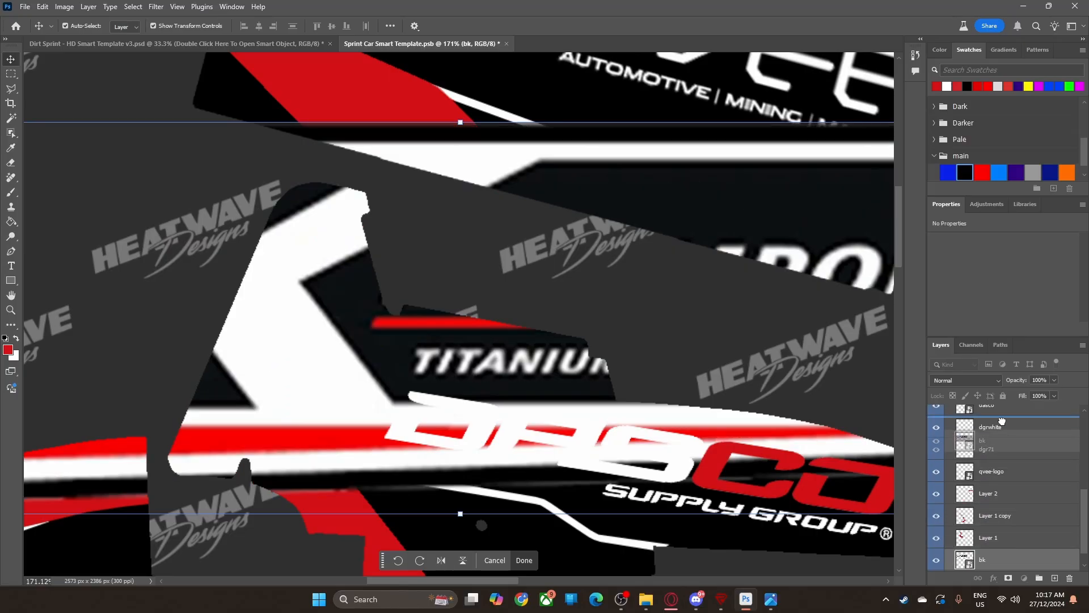
key("Return")
left_click_drag(1002, 484, 1002, 487)
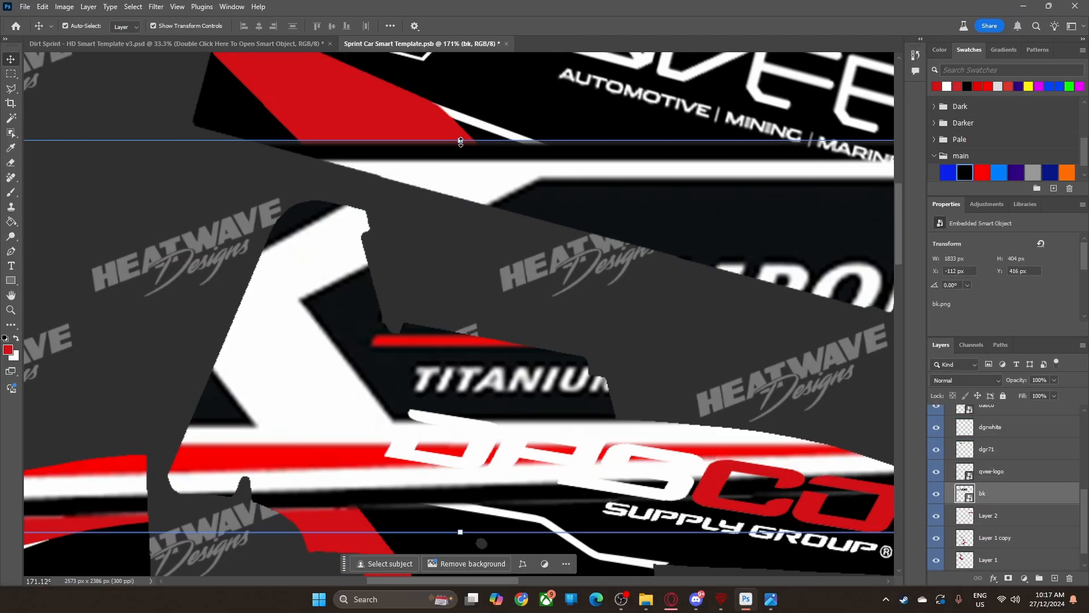
Step: Shrink the BK logo to about 74 px wide, rotate it 11.10° and position it high in the front panel's black area
key("ctrl+t")
left_click_drag(471, 247, 485, 550)
left_click_drag(622, 567, 512, 276)
left_click_drag(367, 263, 367, 357)
left_click_drag(373, 382, 367, 330)
left_click_drag(438, 281, 465, 294)
left_click_drag(381, 369, 486, 386)
left_click_drag(646, 367, 656, 363)
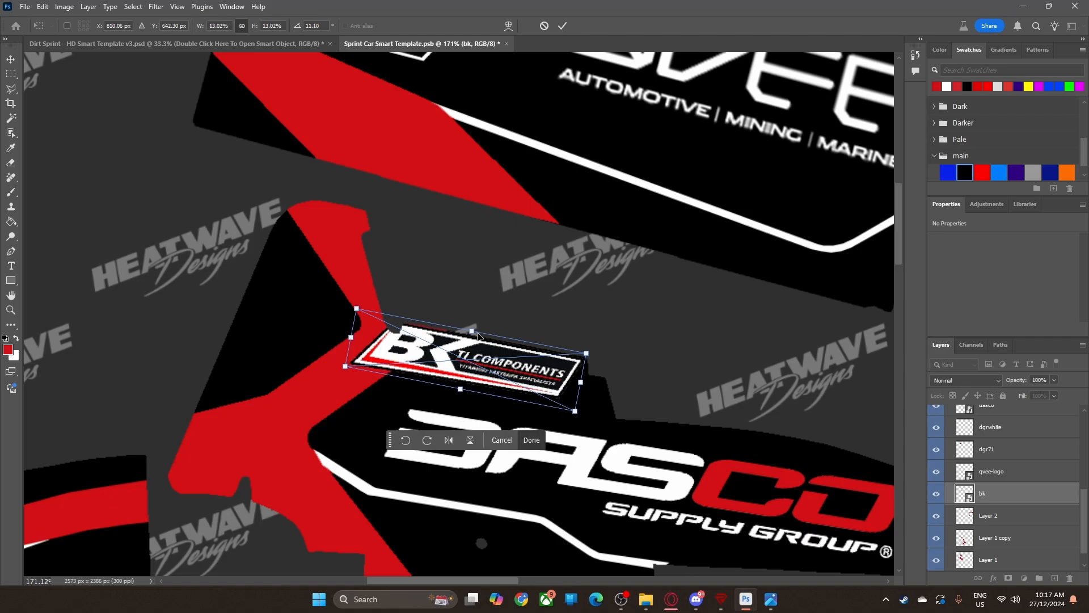
left_click_drag(478, 335, 309, 292)
key("Return")
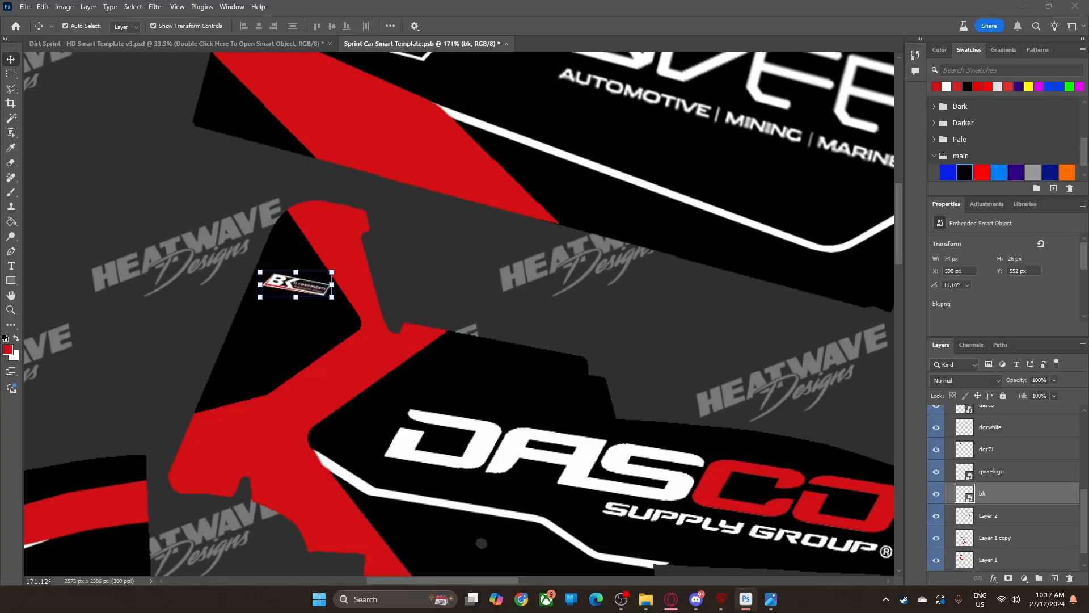
Step: Place Scardifields.png directly below the small BK logo, scaled to 6.47% and rotated 11.33°
left_click_drag(1088, 432, 357, 364)
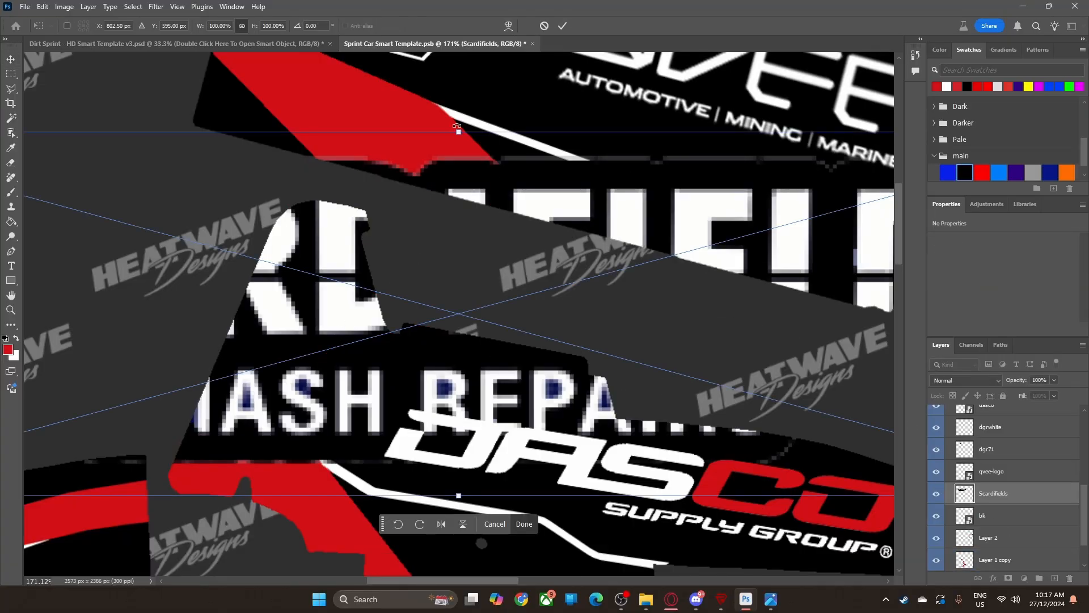
left_click_drag(457, 129, 460, 441)
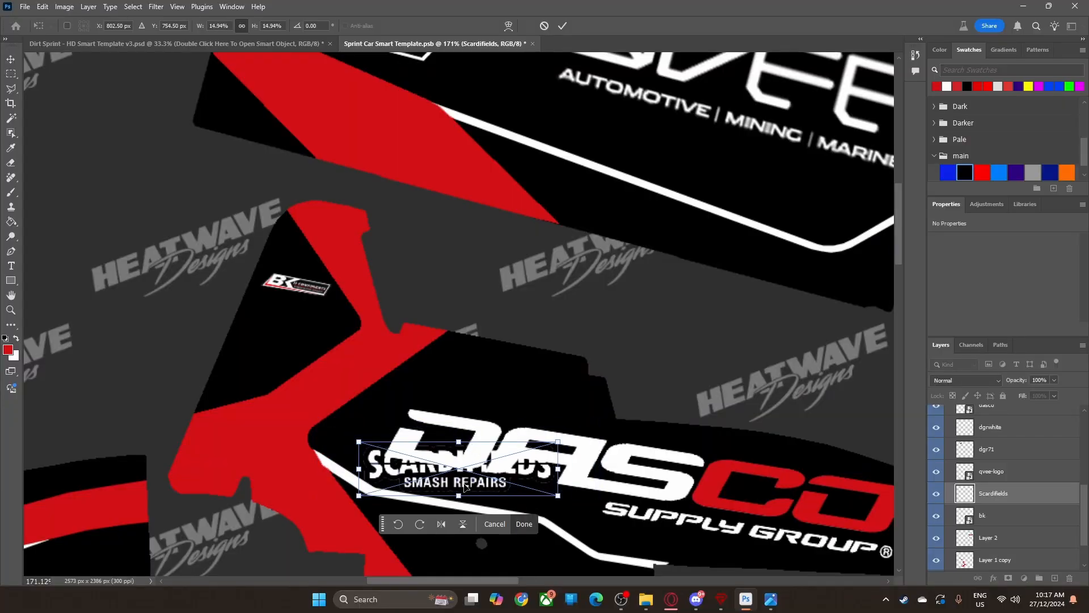
left_click_drag(464, 487, 330, 373)
left_click_drag(438, 320, 476, 312)
left_click_drag(356, 343, 509, 352)
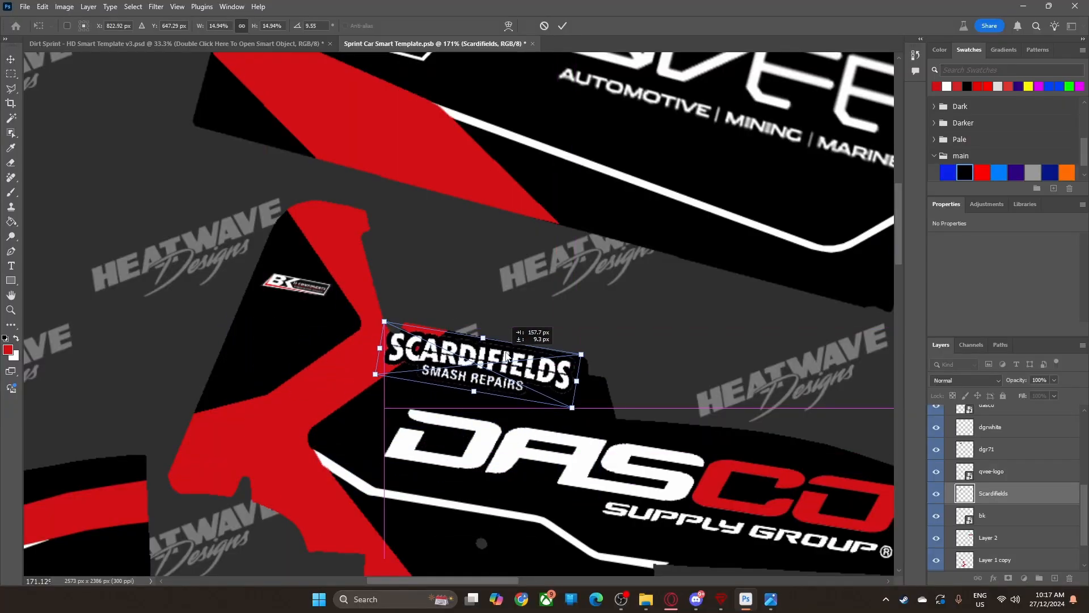
left_click_drag(580, 335, 468, 369)
left_click_drag(451, 369, 317, 316)
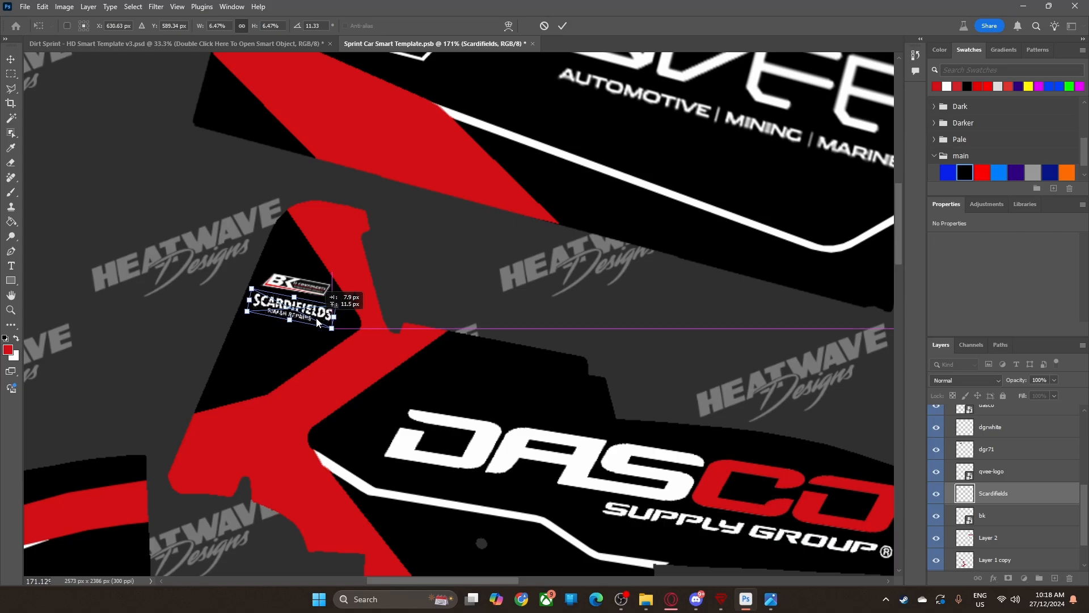
left_click(359, 356)
left_click(598, 318)
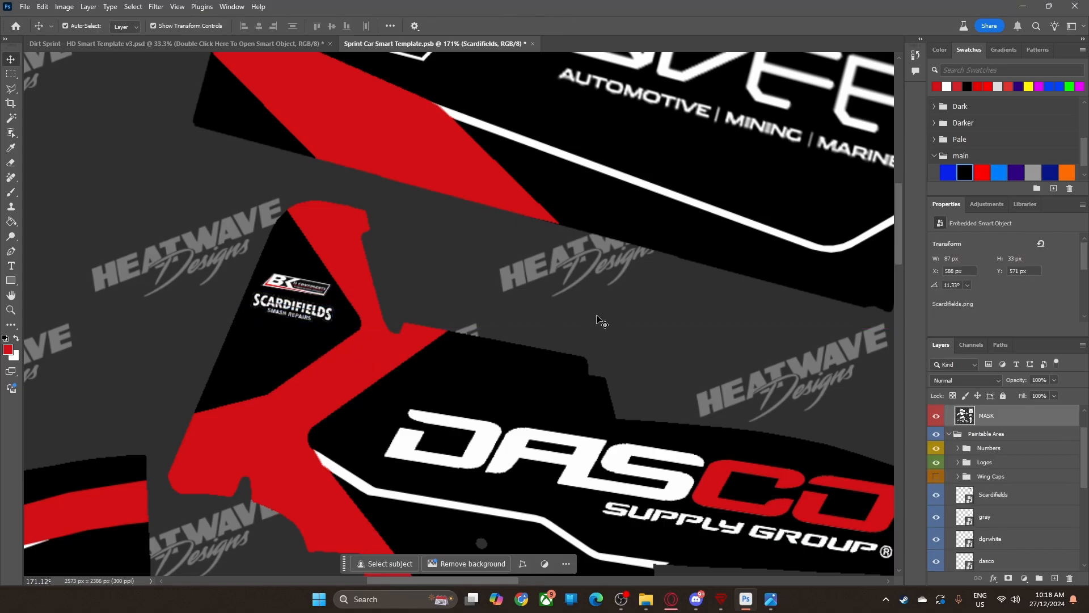
left_click(298, 312)
left_click(553, 329)
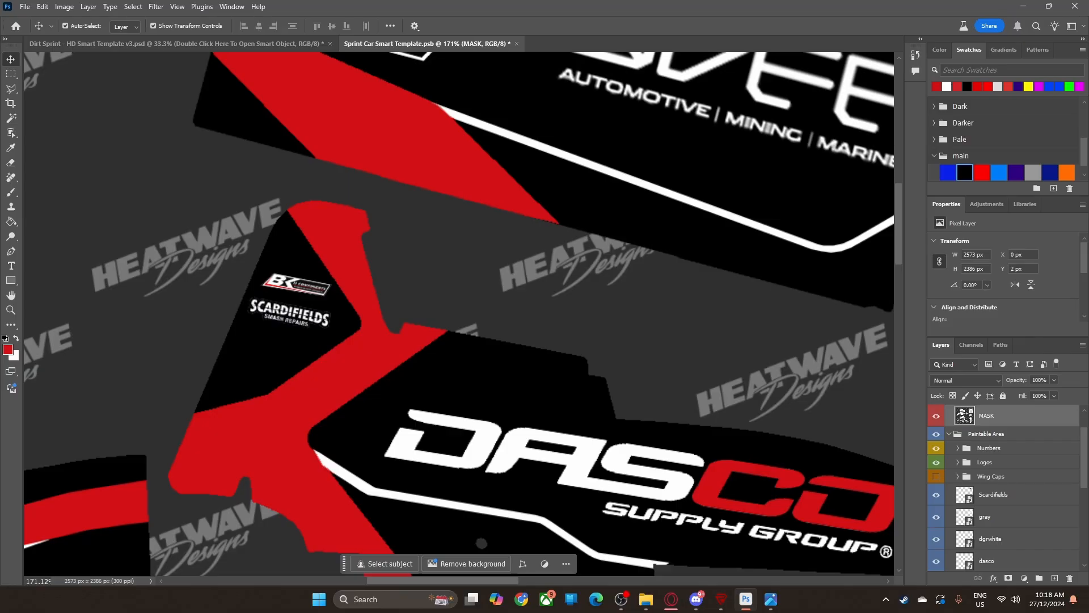
Step: Place gray.png with the Valvoline logo above the MASK layer, scaled to 10.60% and moved over the front side panel
left_click_drag(629, 388, 493, 375)
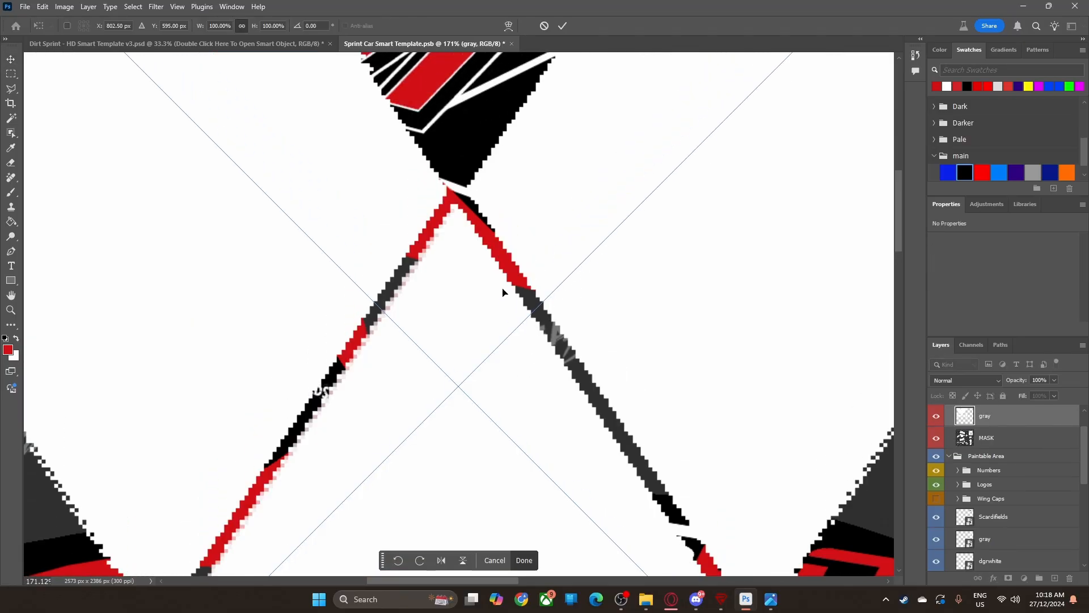
scroll(503, 292, "up", 15)
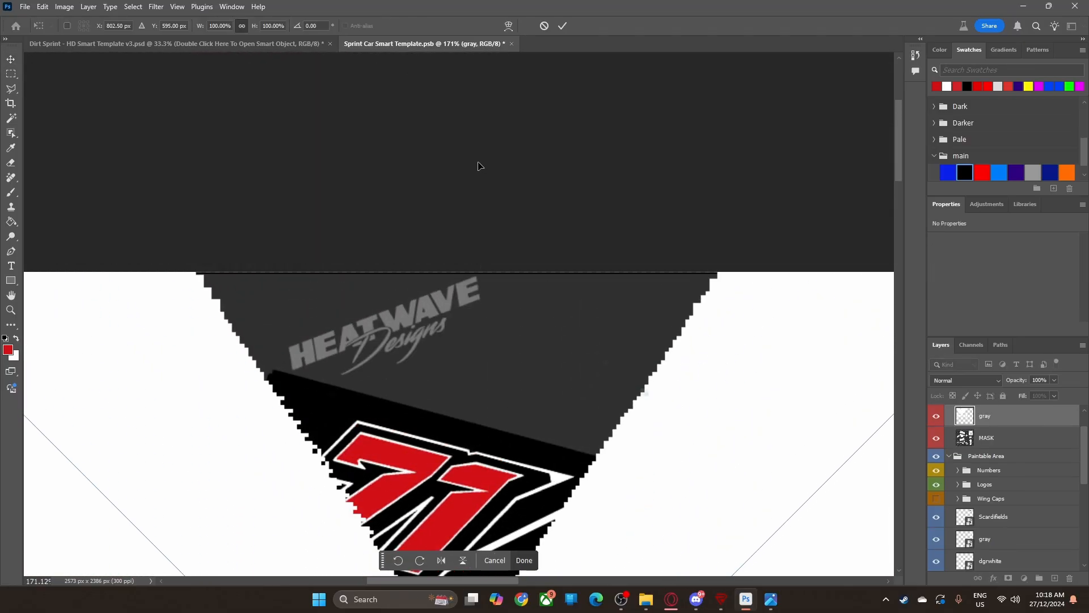
scroll(478, 166, "up", 8)
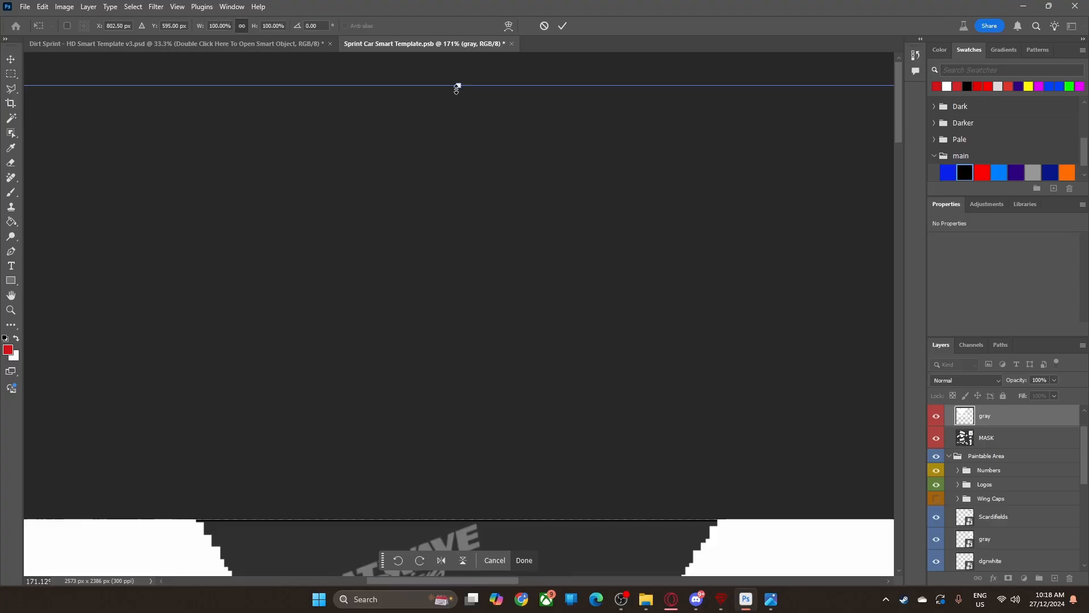
left_click_drag(457, 88, 481, 494)
scroll(470, 266, "down", 5)
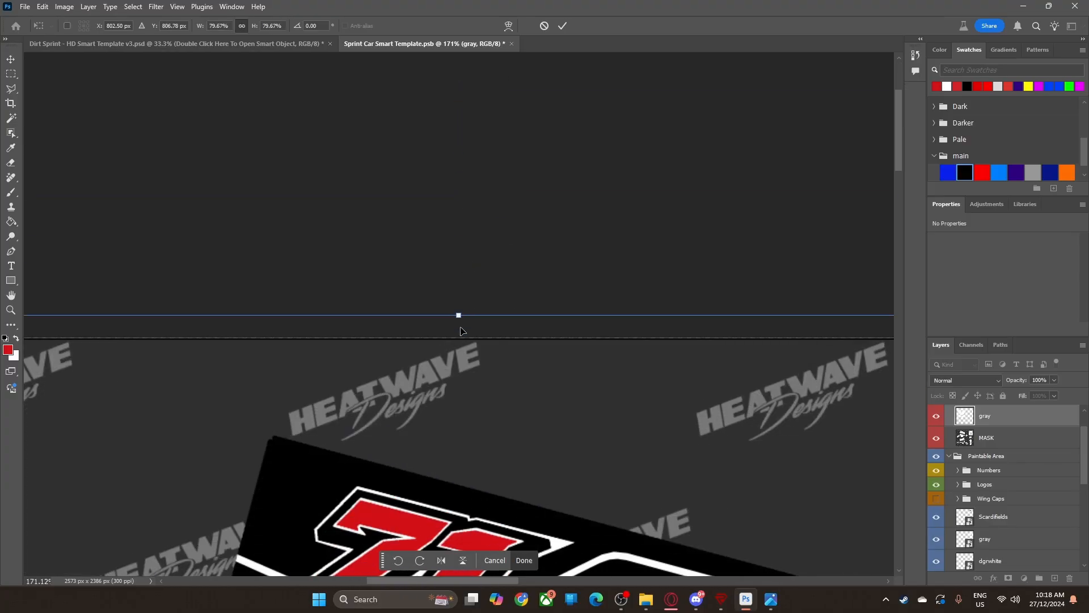
scroll(461, 331, "down", 2)
left_click_drag(459, 257, 459, 538)
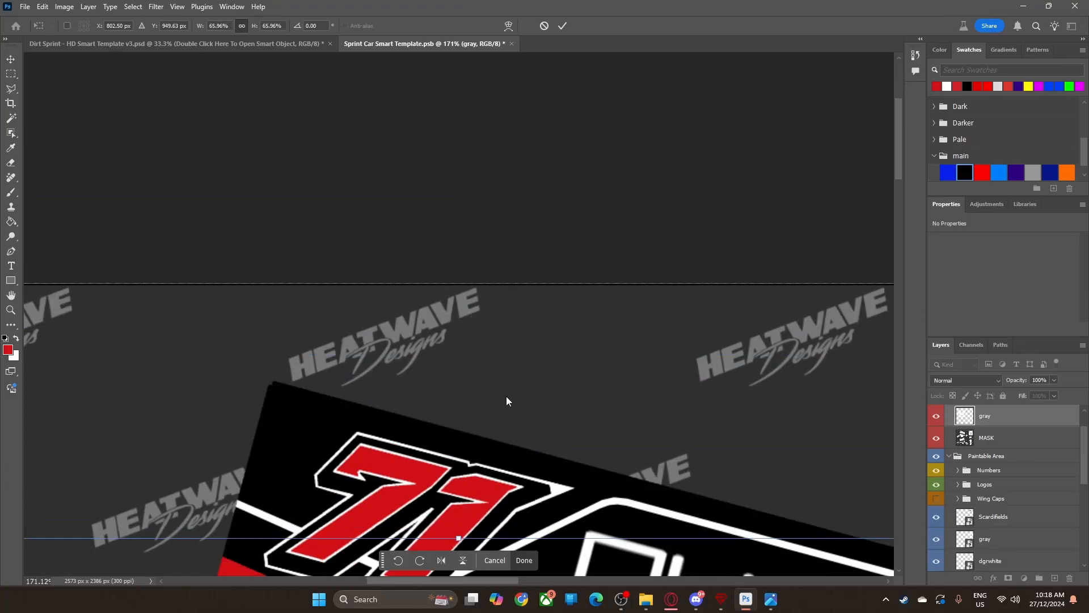
scroll(506, 400, "down", 12)
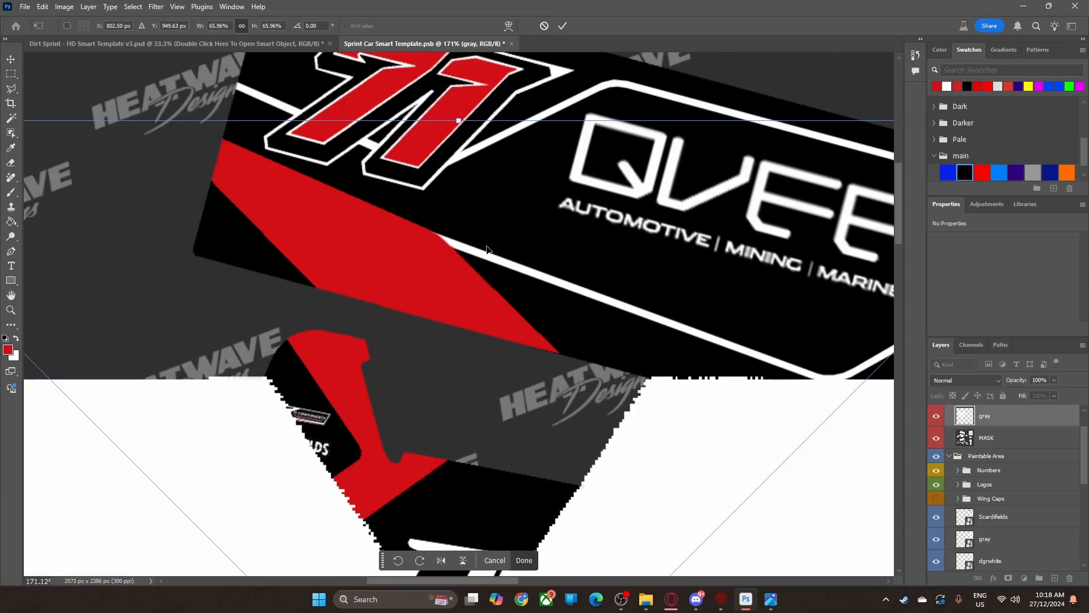
left_click_drag(467, 130, 482, 522)
scroll(520, 503, "down", 4)
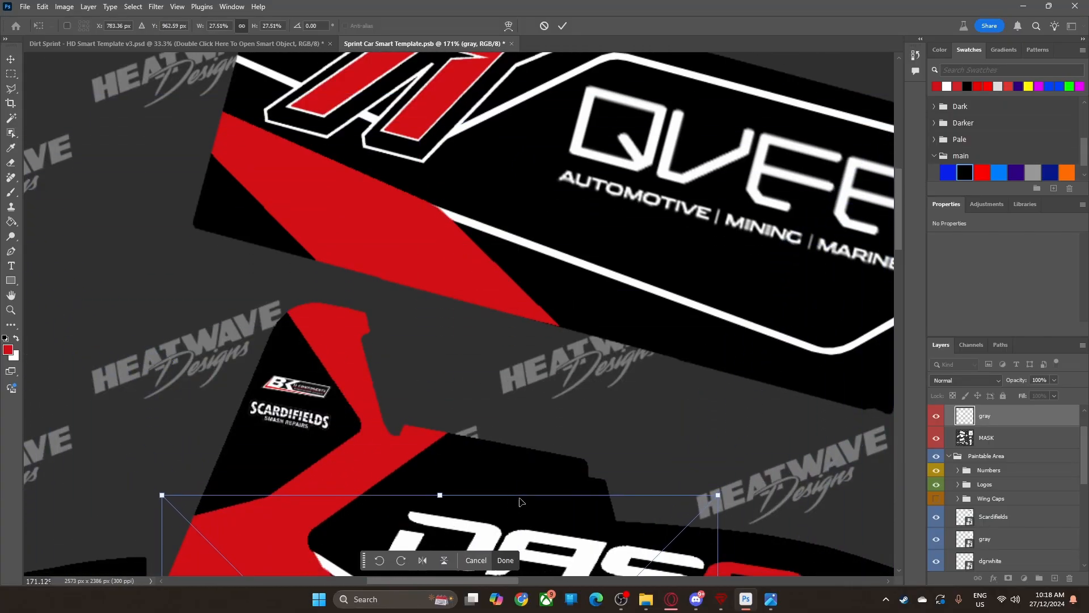
left_click_drag(462, 445, 364, 309)
scroll(453, 499, "down", 4)
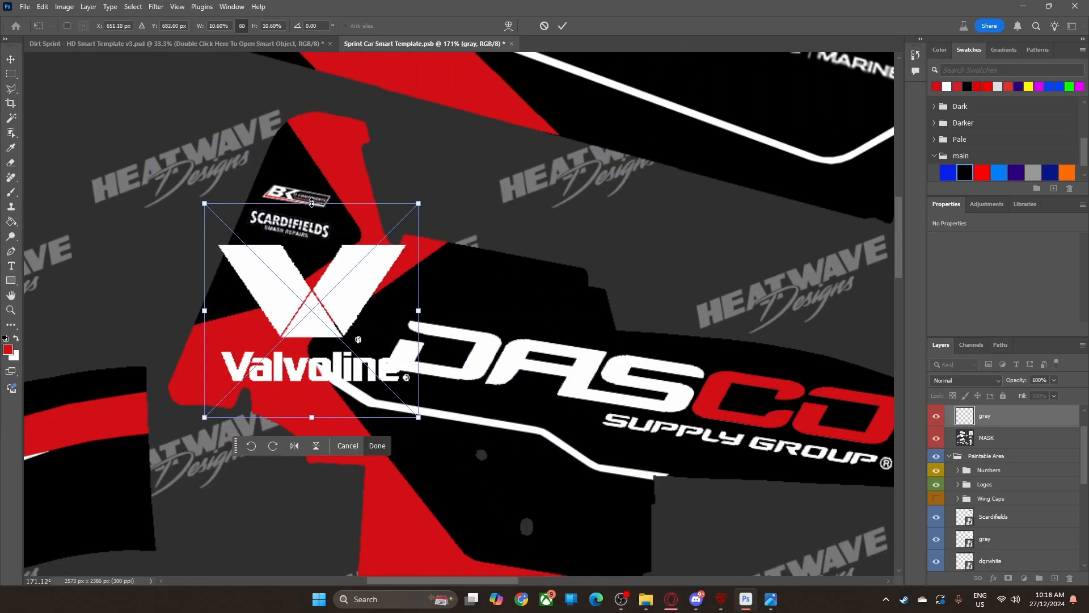
Step: Shrink the Valvoline logo to about 48 px wide, rotate it 11.13° and position it below the small Scardifields logo
left_click_drag(311, 203, 314, 319)
left_click_drag(309, 357, 280, 261)
left_click_drag(353, 203, 372, 221)
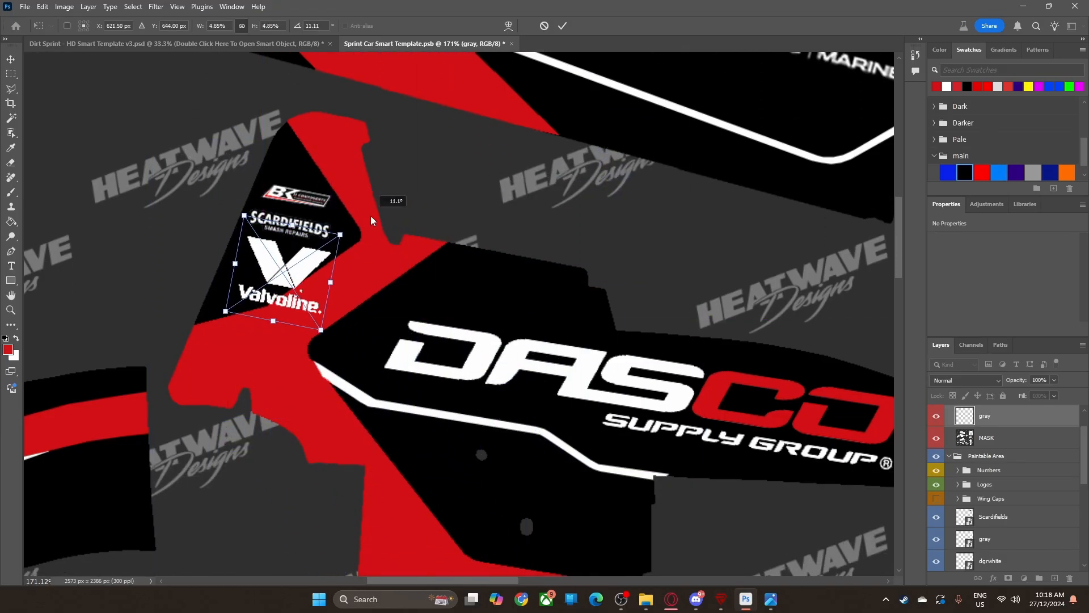
left_click_drag(289, 266, 484, 275)
left_click_drag(557, 236, 560, 236)
left_click_drag(474, 231, 257, 249)
left_click_drag(252, 268, 261, 265)
left_click(324, 326)
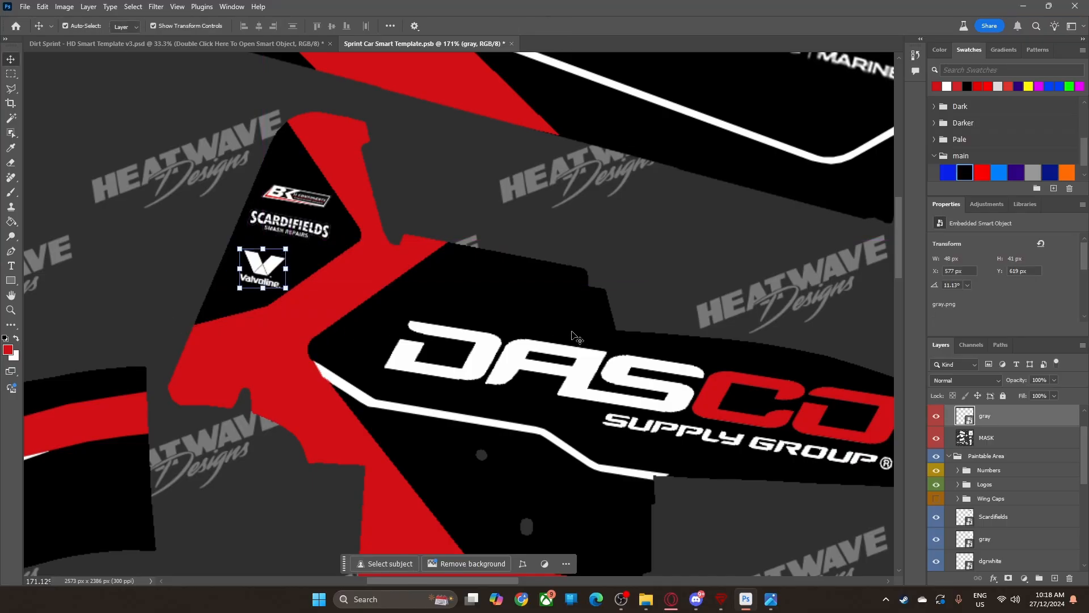
key("z")
left_click_drag(602, 324, 552, 330)
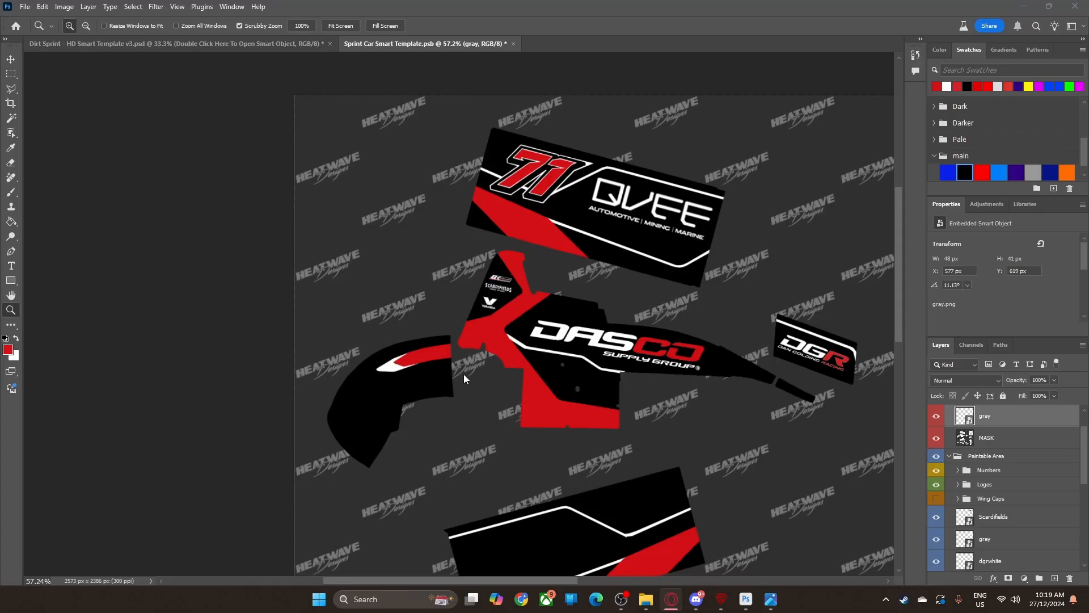
left_click(17, 223)
left_click(548, 245)
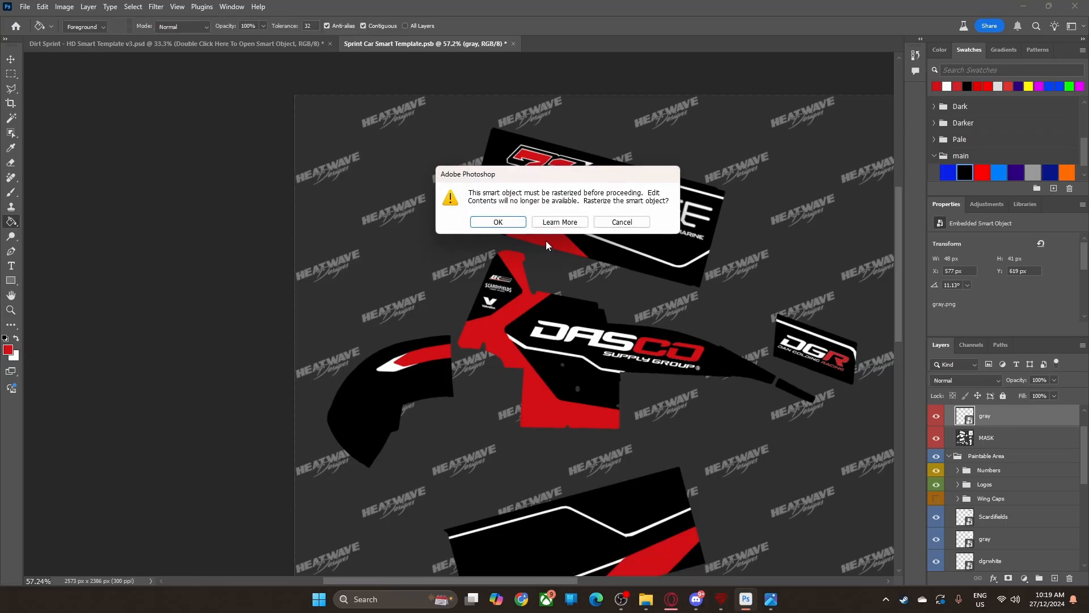
left_click(498, 221)
left_click(842, 364)
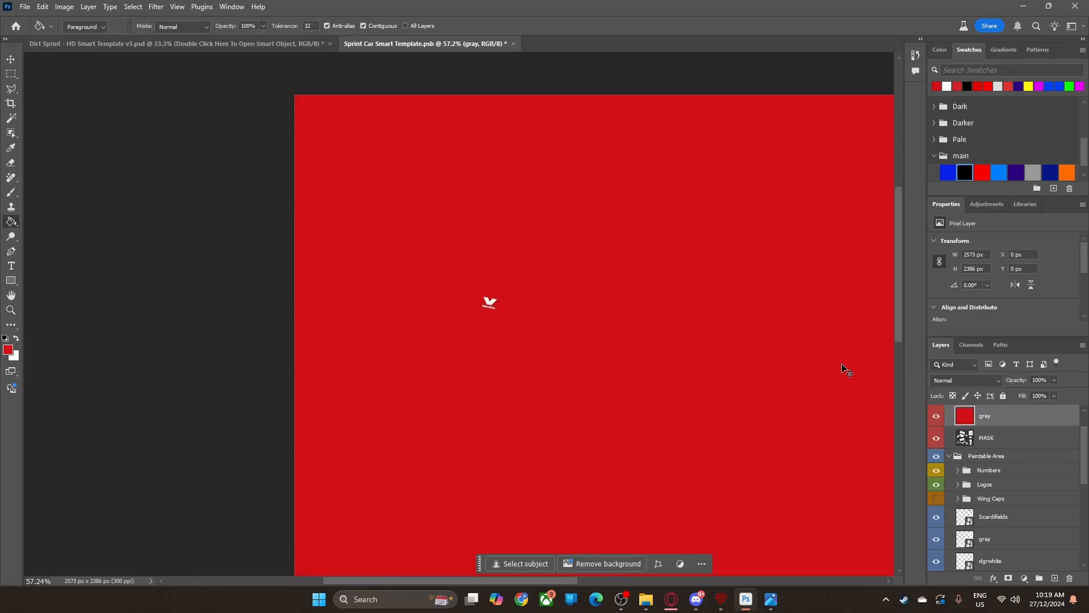
key("ctrl+z")
Step: Check which artwork each layer in the Paintable Area group holds, toggling the visibility of the dgrwhite, dgr71 and qvee-logo layers
key("v")
left_click(1001, 542)
scroll(1002, 546, "down", 2)
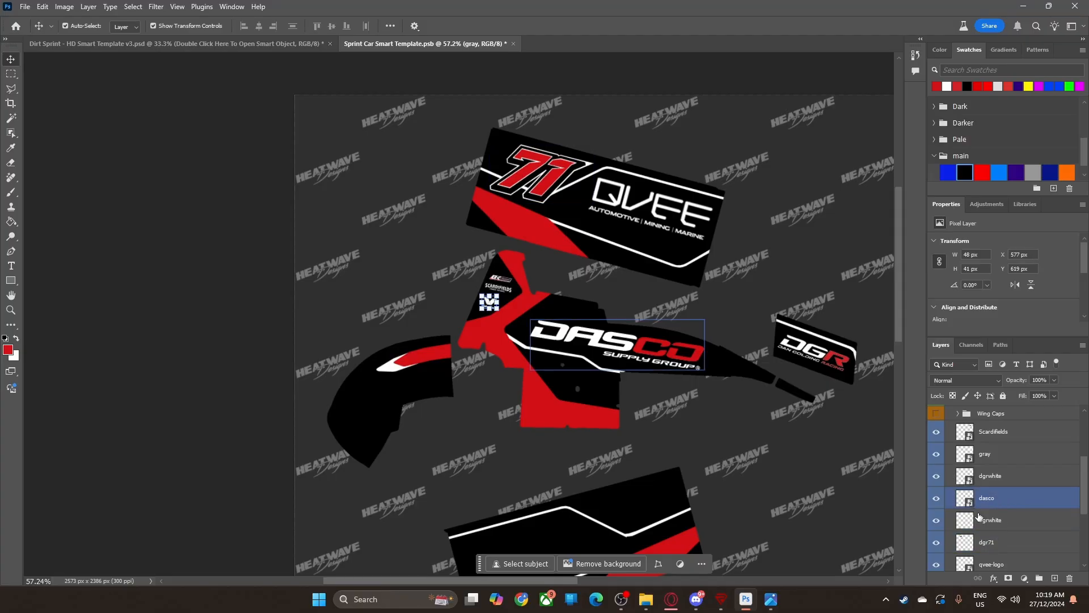
left_click(952, 519)
left_click(938, 521)
left_click(937, 543)
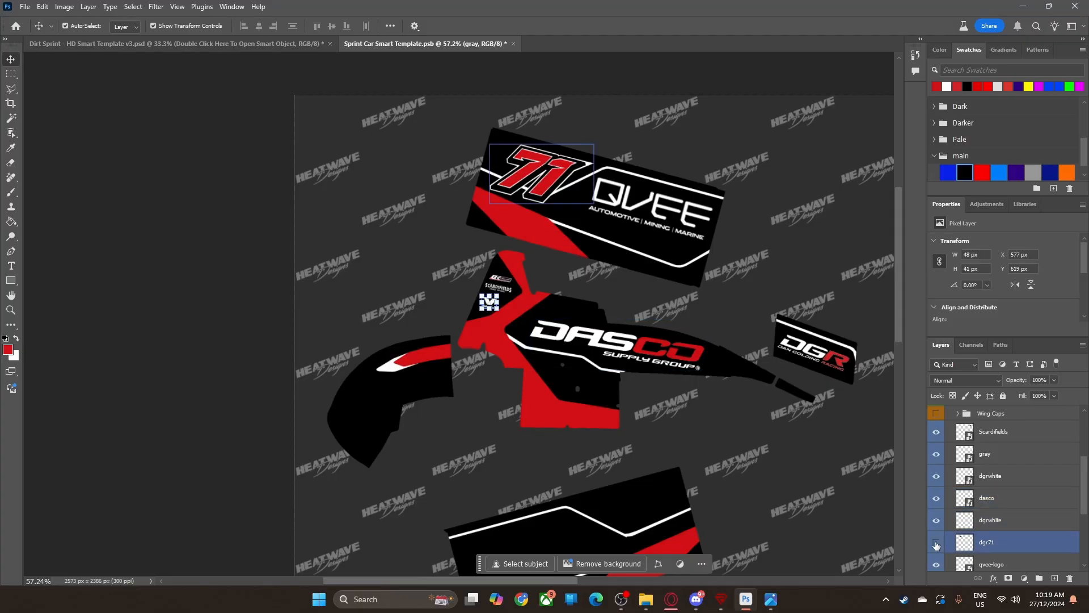
left_click(938, 543)
scroll(937, 545, "down", 1)
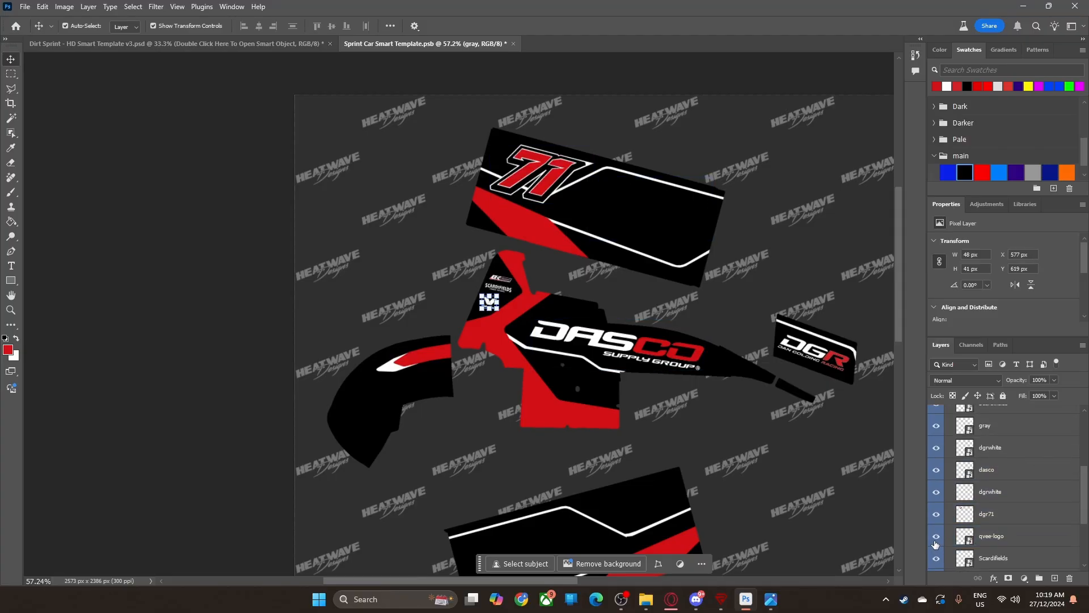
left_click(937, 535)
scroll(937, 559, "down", 1)
scroll(940, 559, "up", 2)
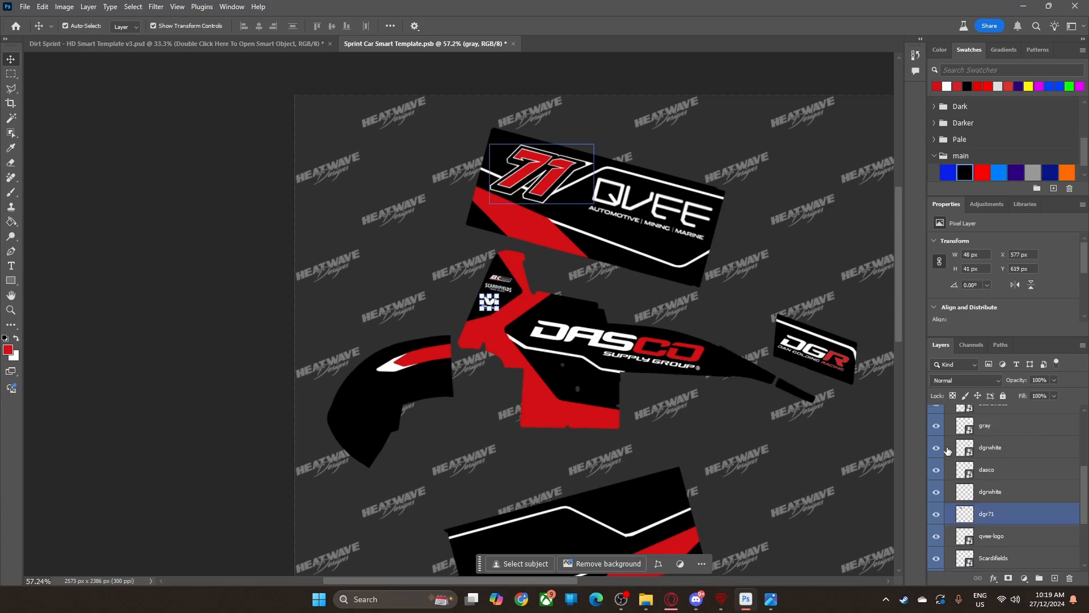
left_click(986, 471)
scroll(962, 491, "down", 3)
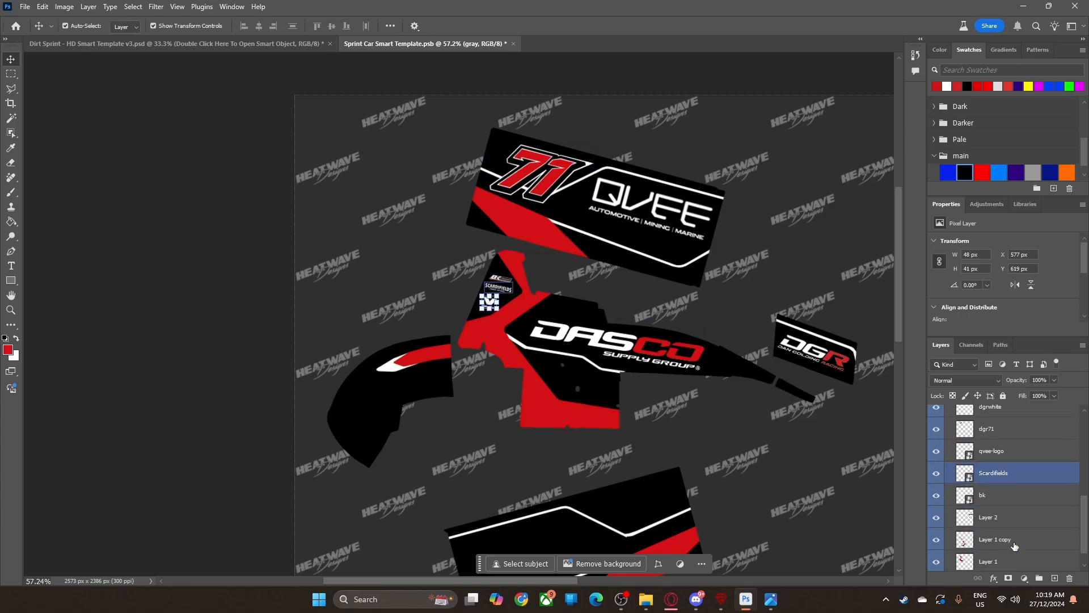
left_click(981, 494)
scroll(954, 503, "up", 10)
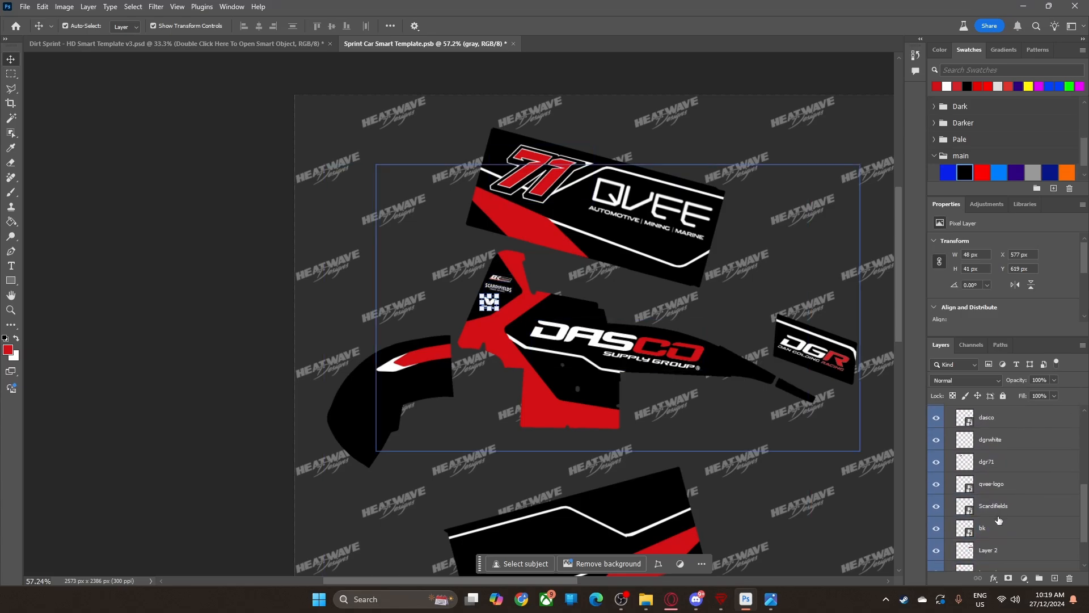
left_click(1004, 504)
scroll(1004, 504, "up", 1)
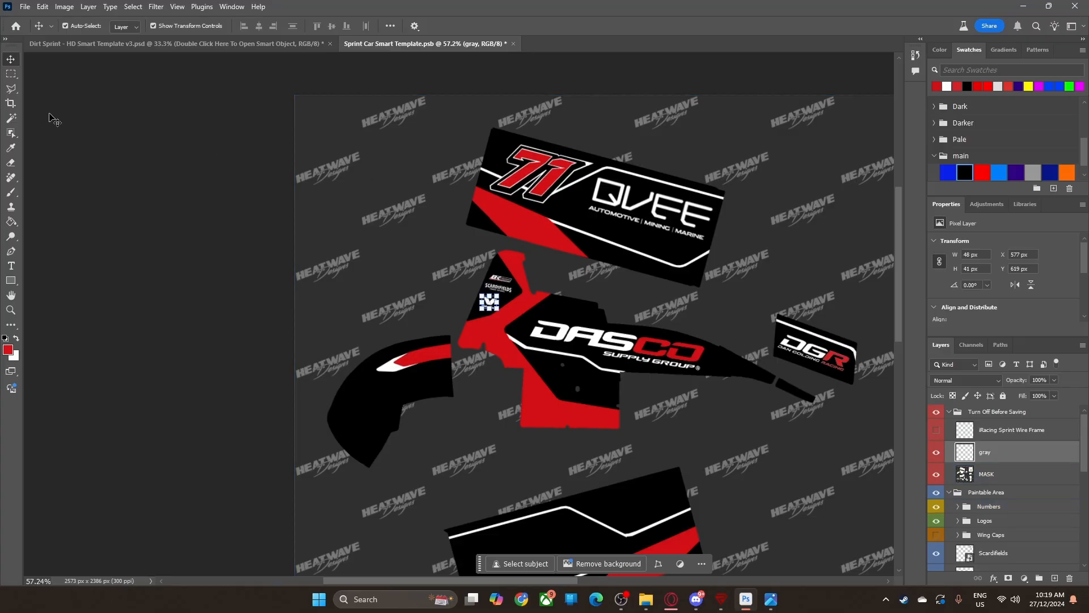
Step: Rasterize the DGR logo on the small tail panel and fill its R with the livery's red foreground colour
left_click(807, 351)
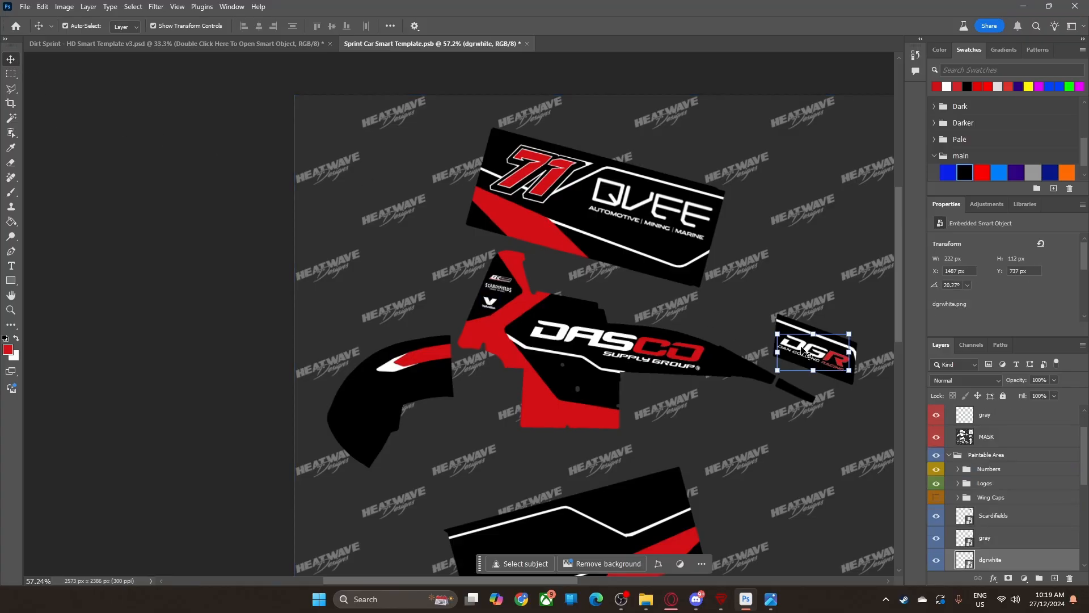
key("z")
left_click_drag(823, 369, 885, 369)
key("v")
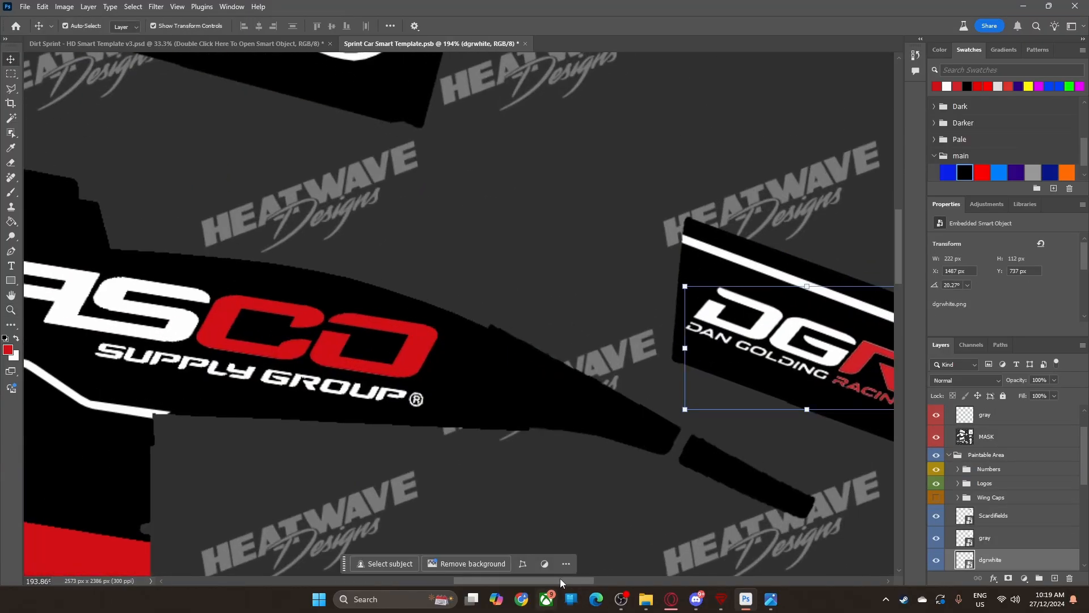
left_click_drag(560, 581, 624, 553)
left_click_drag(506, 394, 558, 396)
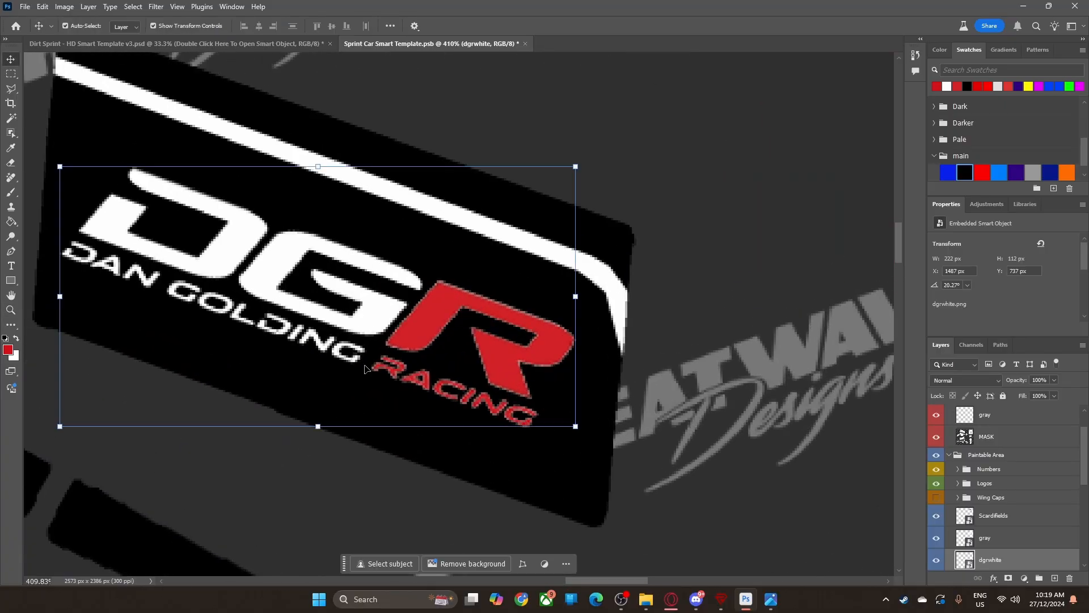
left_click(11, 221)
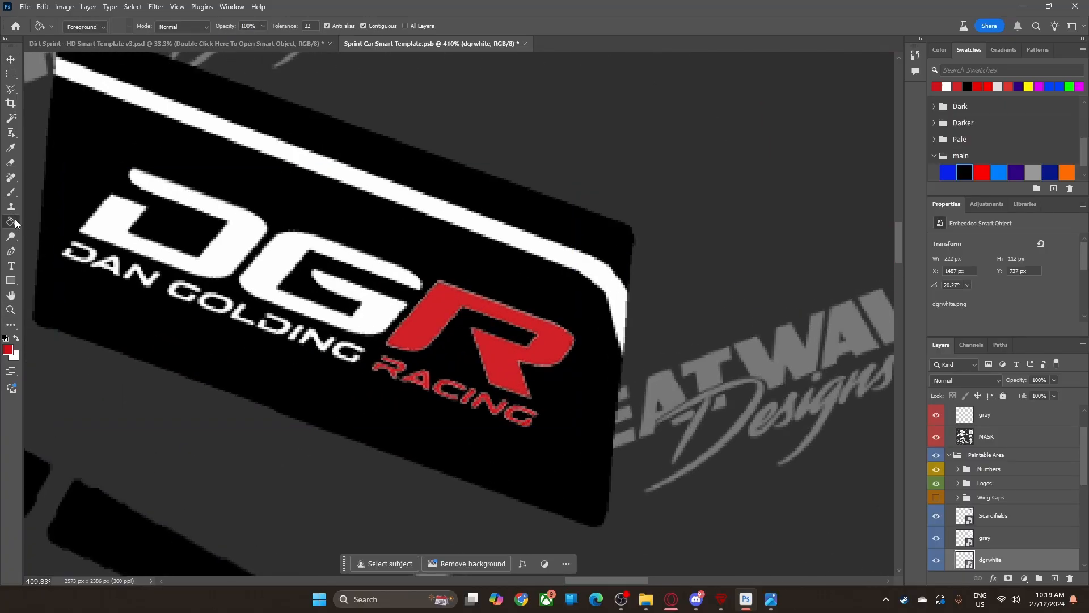
left_click(410, 332)
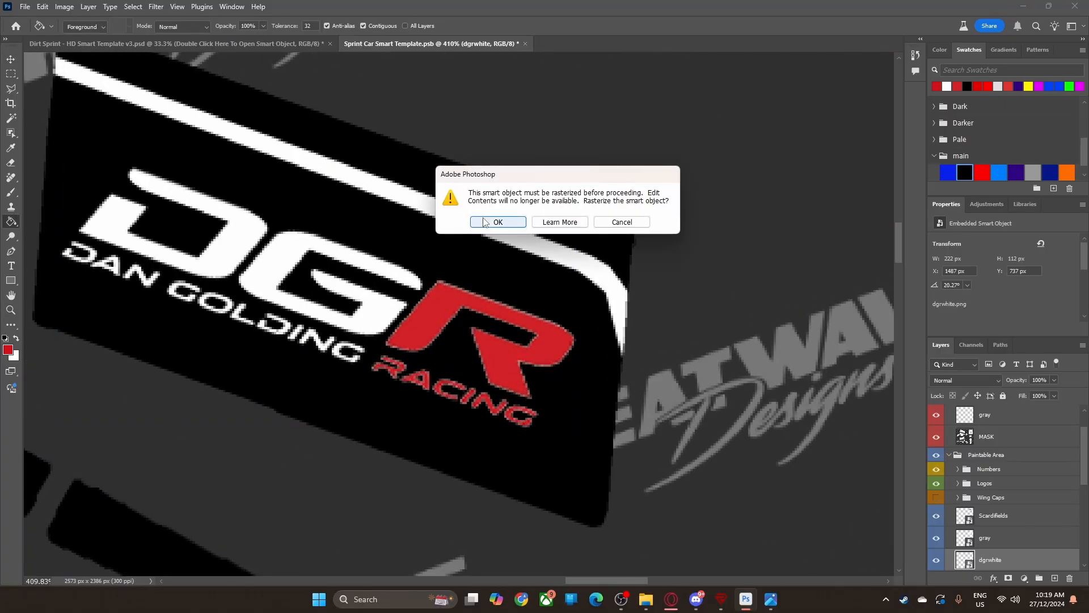
left_click(498, 222)
left_click(415, 323)
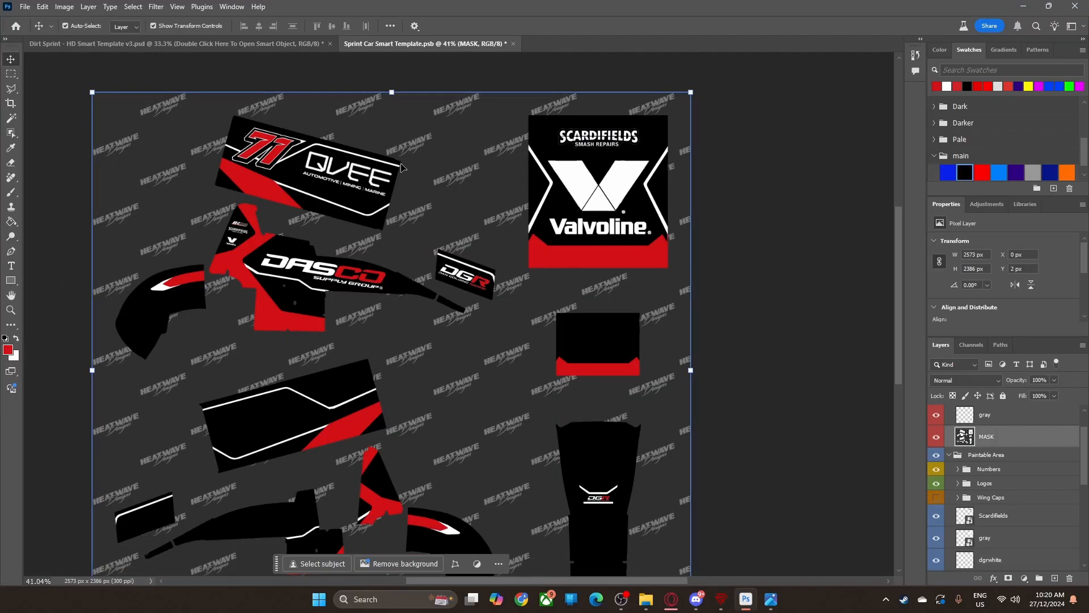
Step: Place the scelzi.png logo above the MASK layer, scaled to 14.74% and centred on the red band below Valvoline
left_click_drag(601, 581, 549, 567)
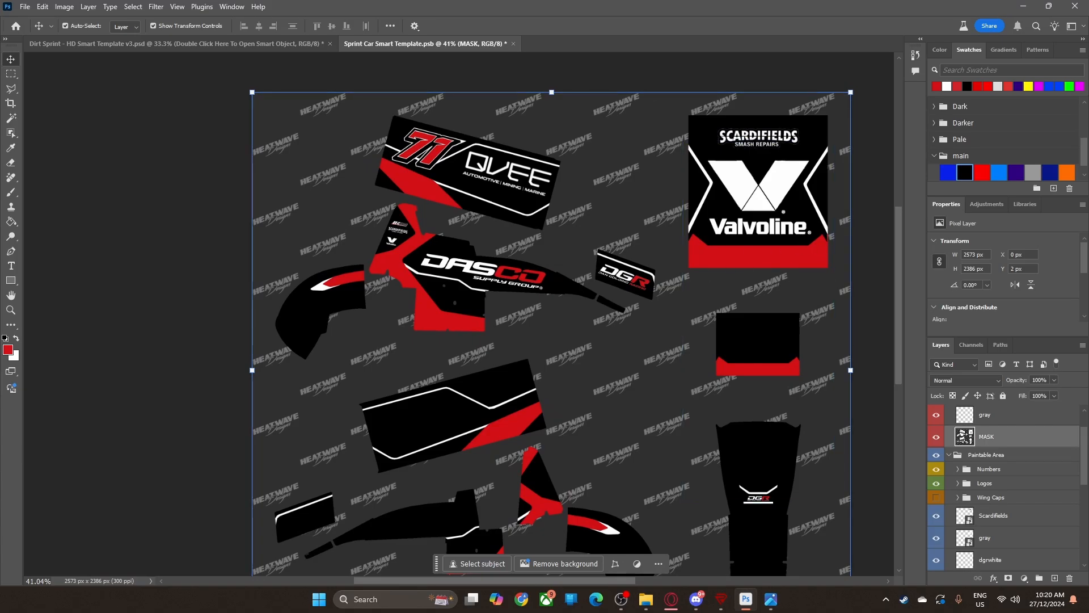
left_click_drag(731, 246, 777, 263)
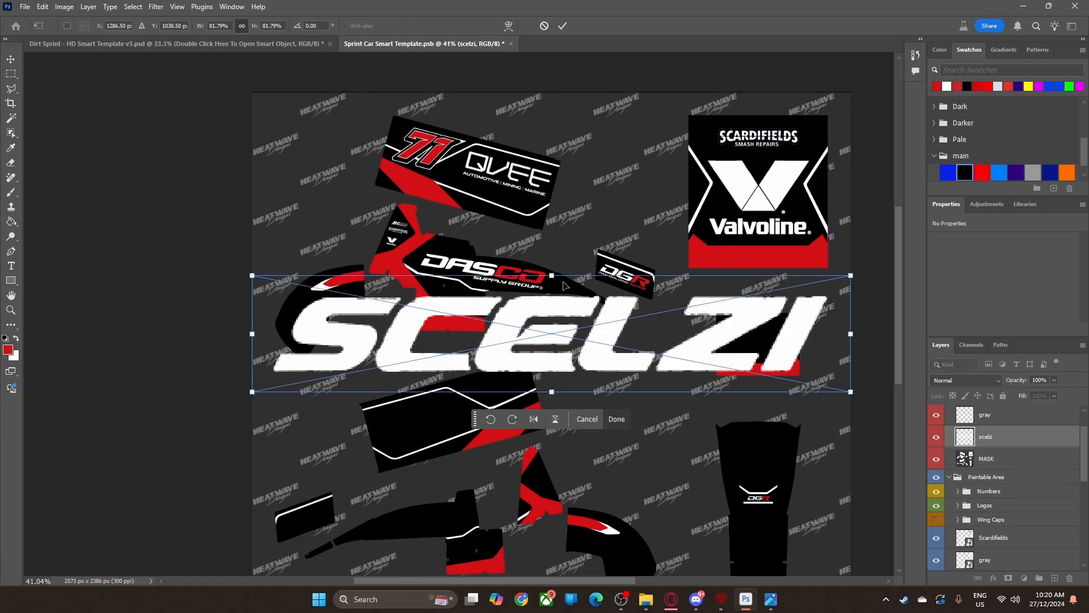
left_click_drag(553, 276, 762, 260)
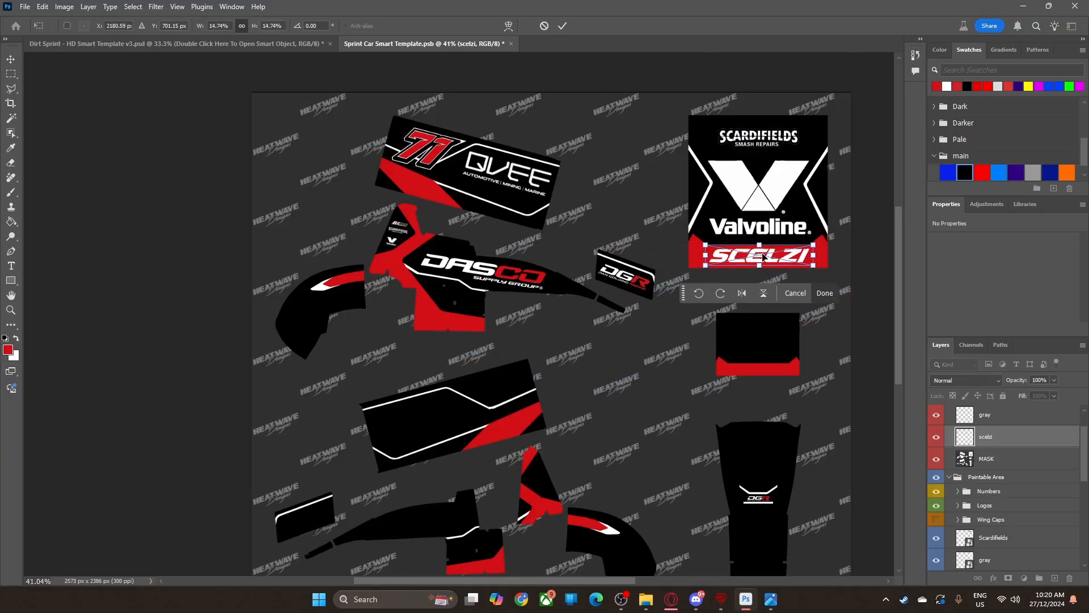
left_click(824, 291)
left_click(749, 301)
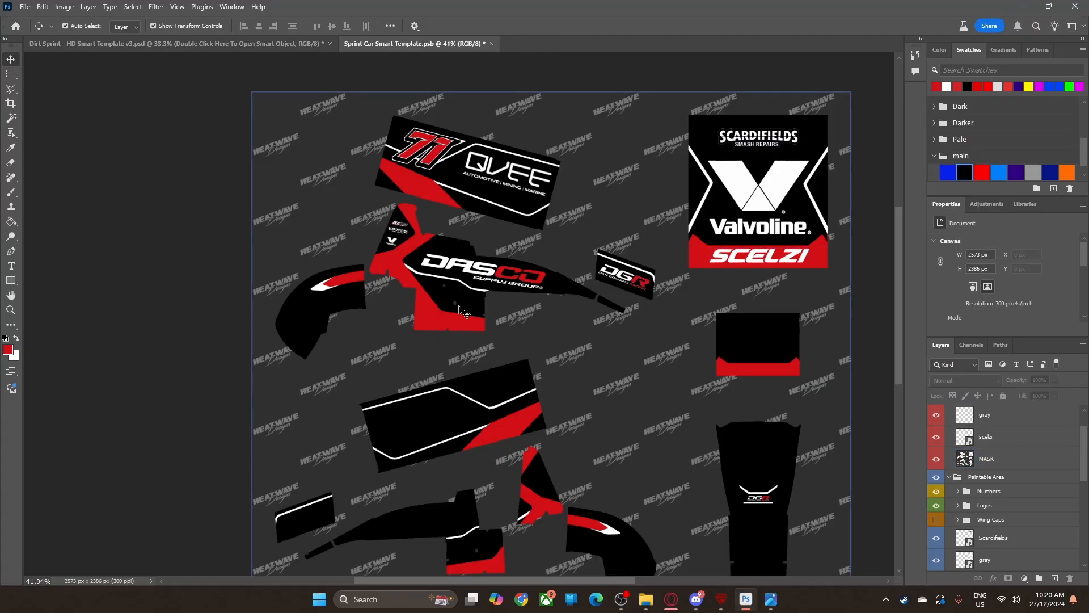
Step: Place dgr71.png, rasterize it and fill both digits of the 71 with the livery's red foreground colour
left_click_drag(1, 290, 398, 291)
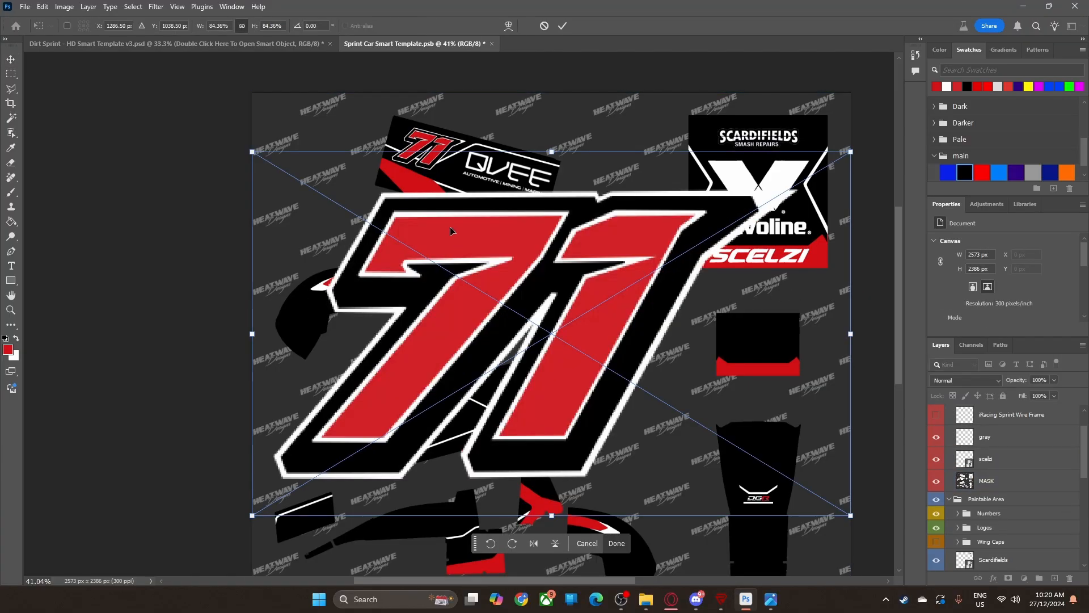
left_click(11, 222)
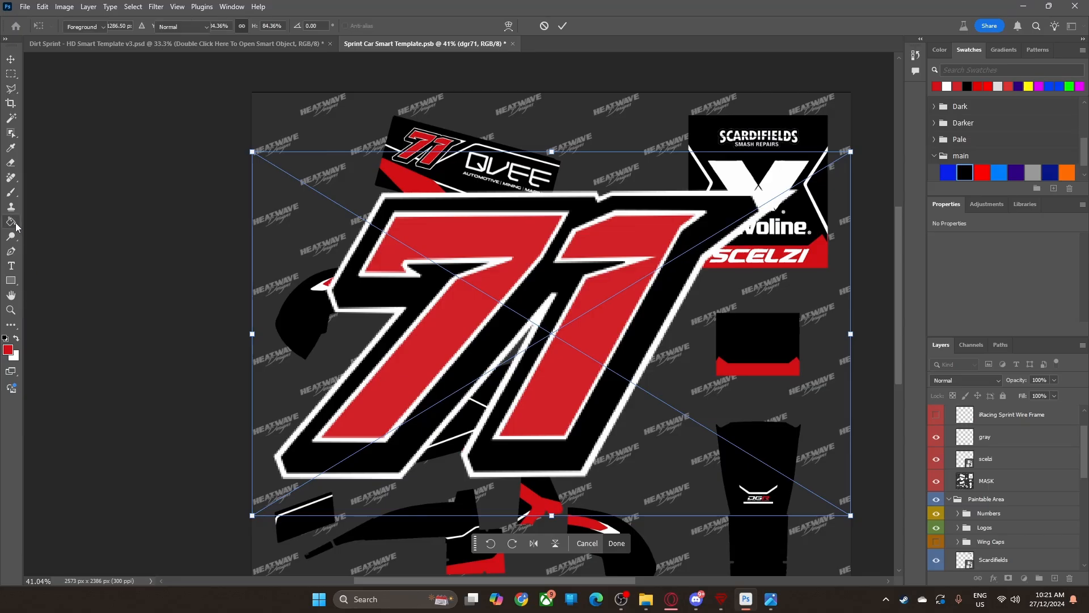
left_click(454, 330)
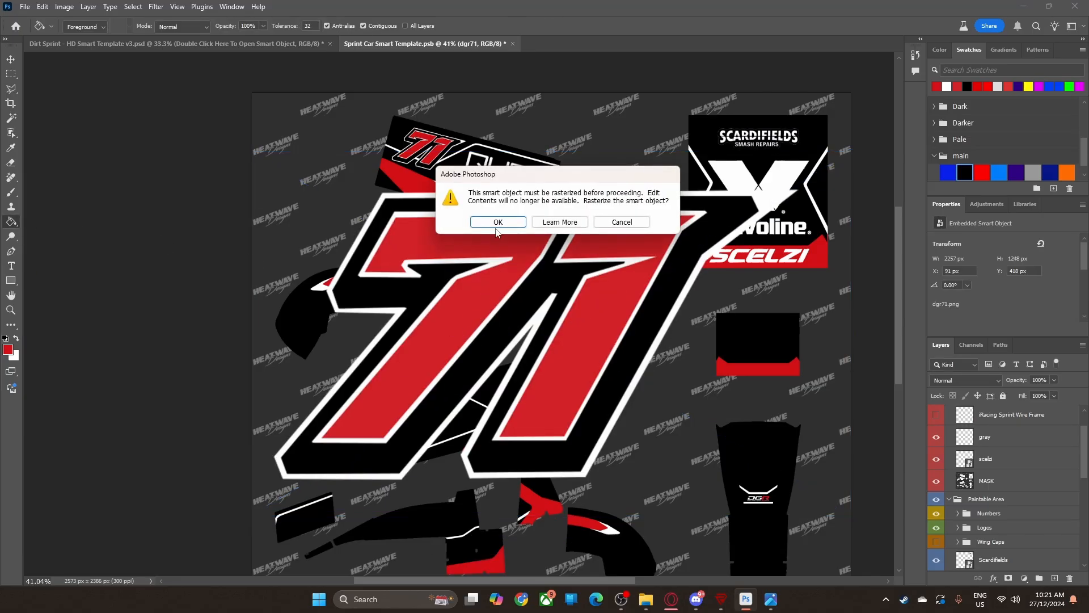
left_click(492, 223)
left_click(576, 331)
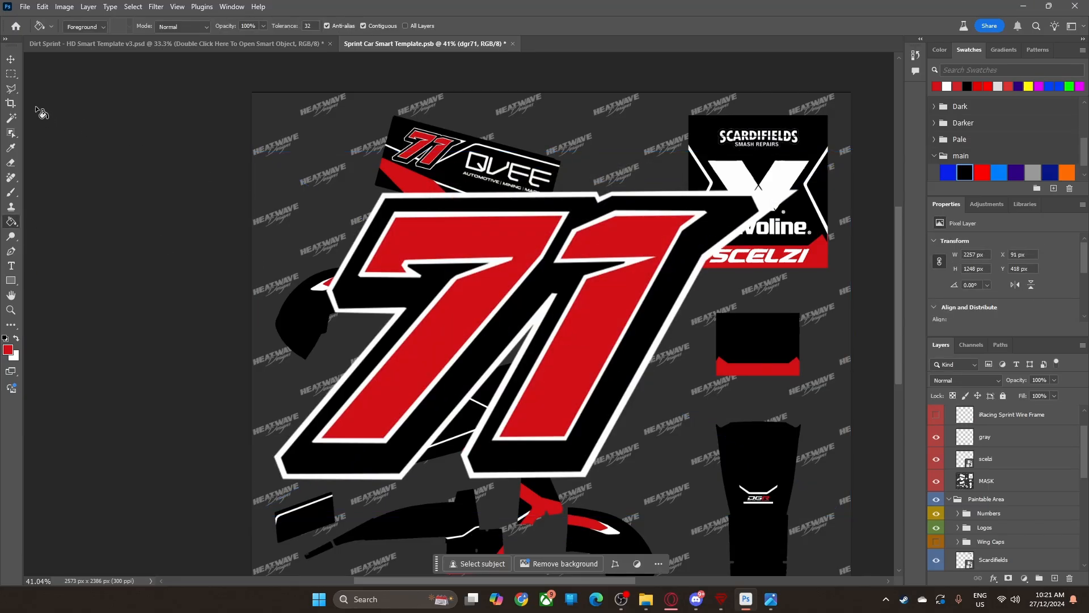
Step: Move the gray, scelzi and dgr71 layers into the Paintable Area group, directly below Wing Caps with dgr71 uppermost
key("v")
left_click(997, 461)
left_click(1000, 446)
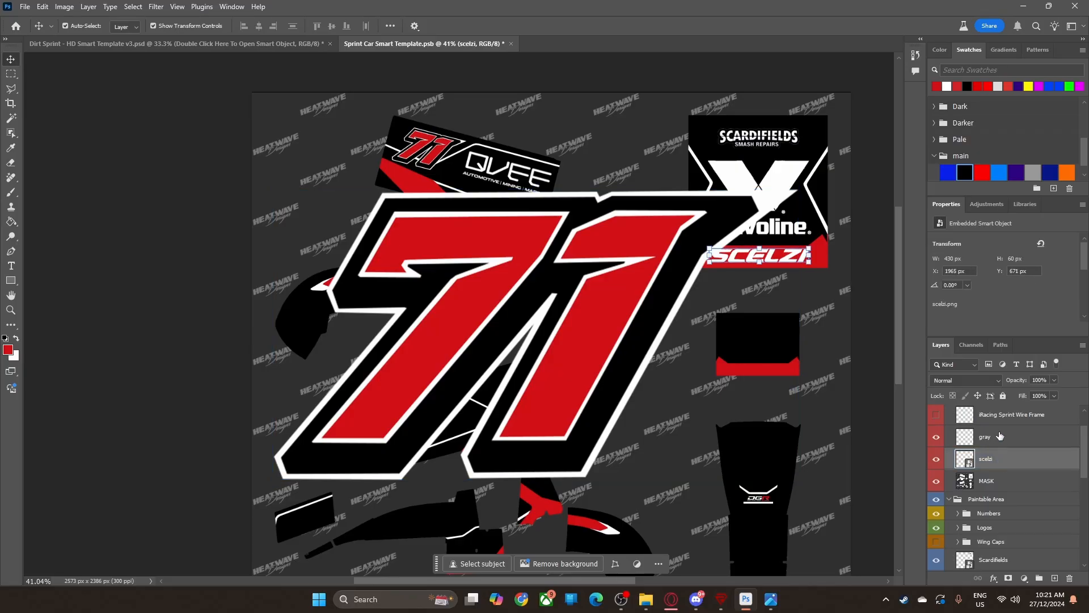
left_click(997, 458, "shift")
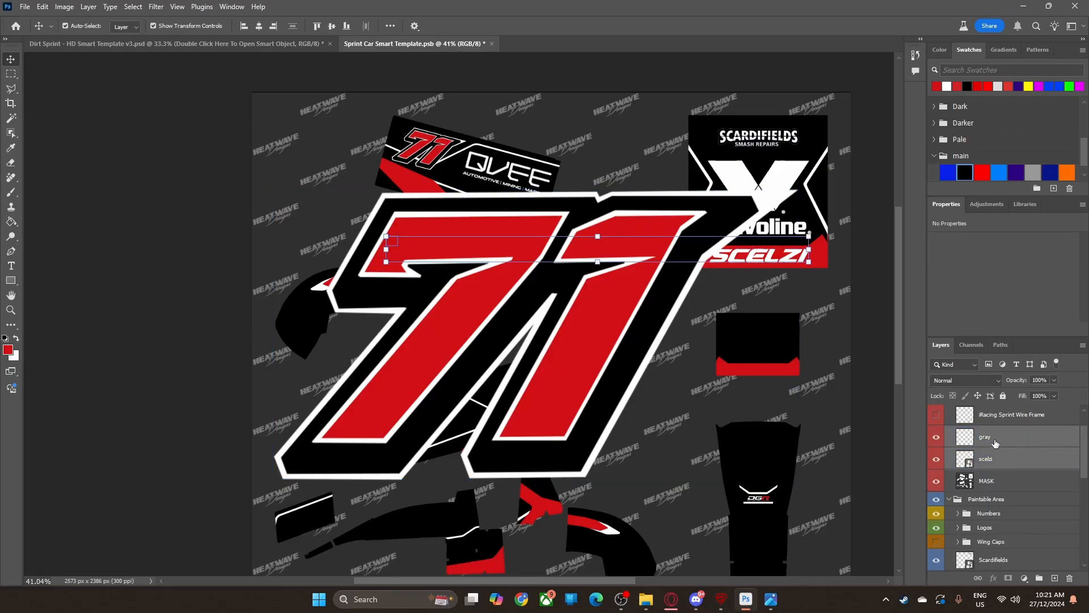
left_click_drag(997, 458, 992, 549)
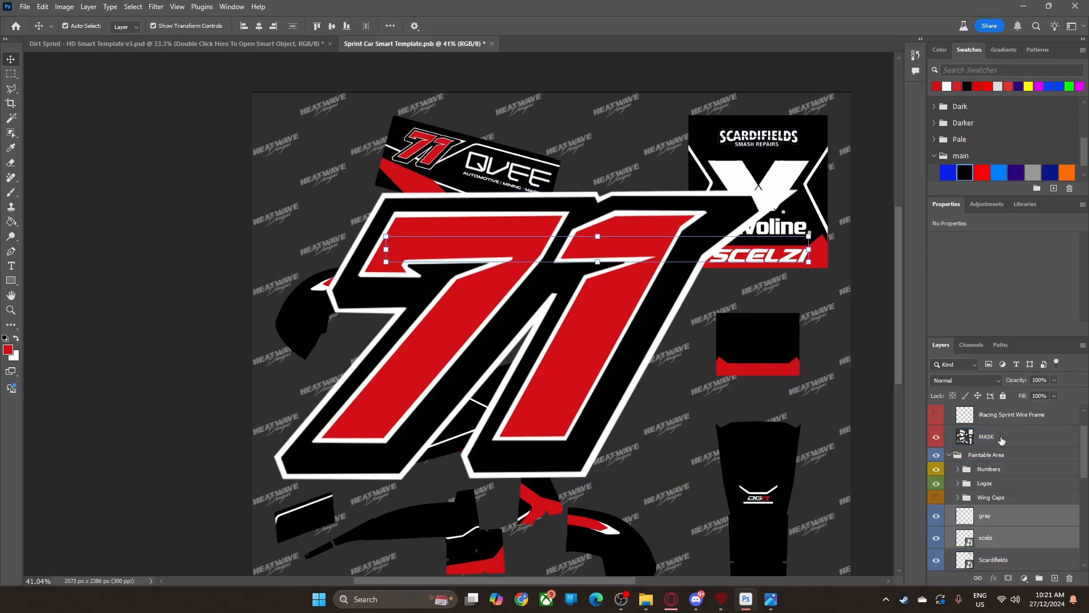
scroll(992, 482, "up", 3)
left_click(984, 417)
left_click_drag(984, 420, 989, 544)
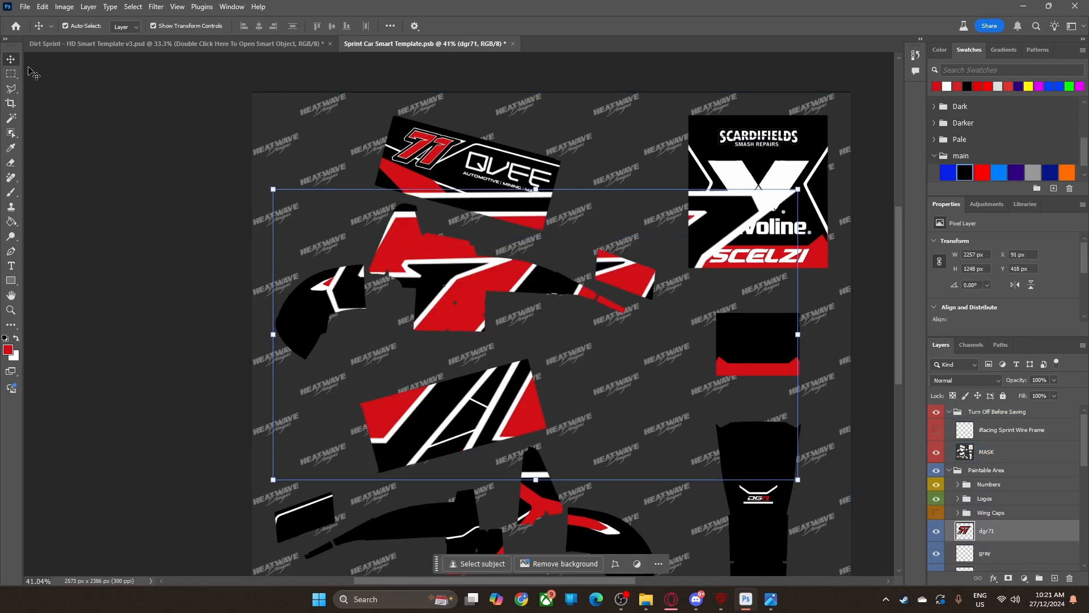
Step: Scale the large 71 to 11.04% and position it over the end of the upper curved panel
left_click_drag(536, 193, 311, 313)
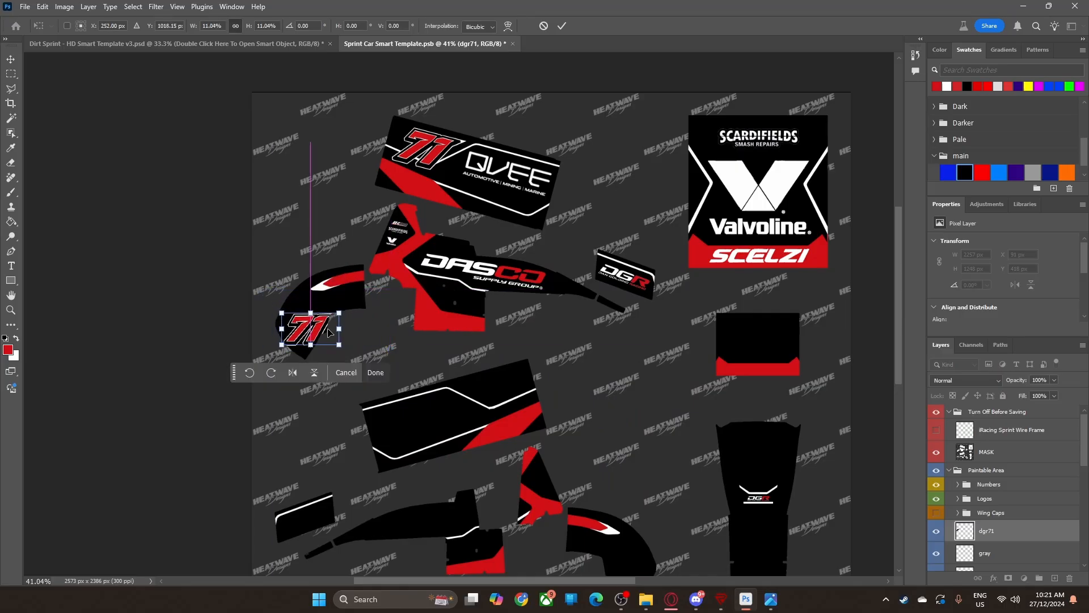
left_click(375, 372)
scroll(493, 241, "down", 1)
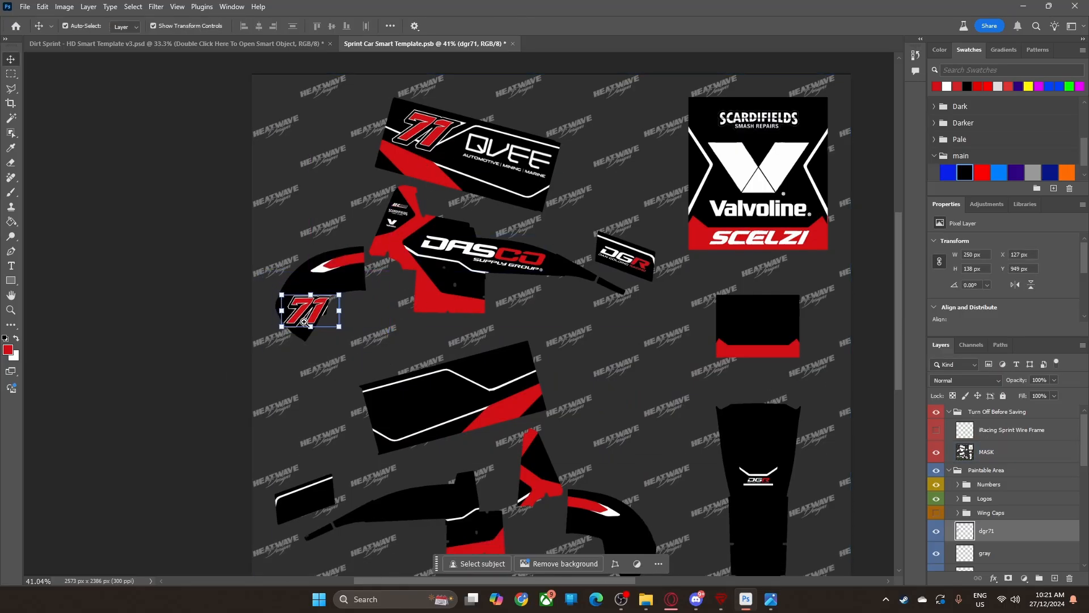
Step: Shift the 71 further up inside the upper curved panel and resize it to about 254 px wide
left_click_drag(288, 307, 330, 279)
key("ctrl+t")
left_click_drag(421, 235, 422, 235)
left_click_drag(382, 277, 387, 277)
left_click(425, 345)
Step: Duplicate the QVEE panel's 71 onto the blank matching panel below, and the curved panel's 71 onto the lower curved panel
key("z")
left_click_drag(534, 313, 471, 313)
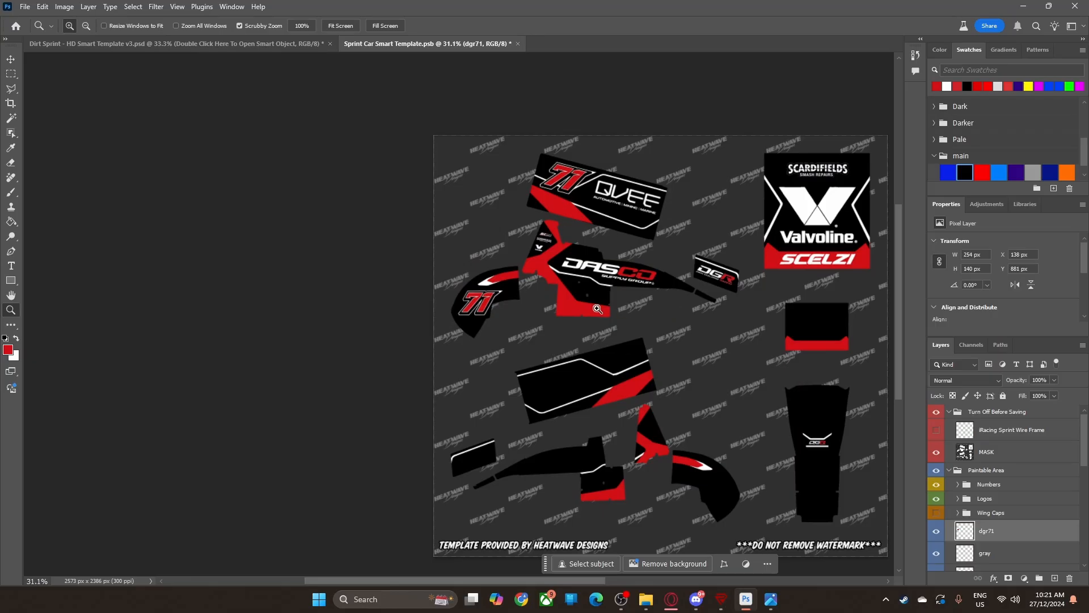
key("v")
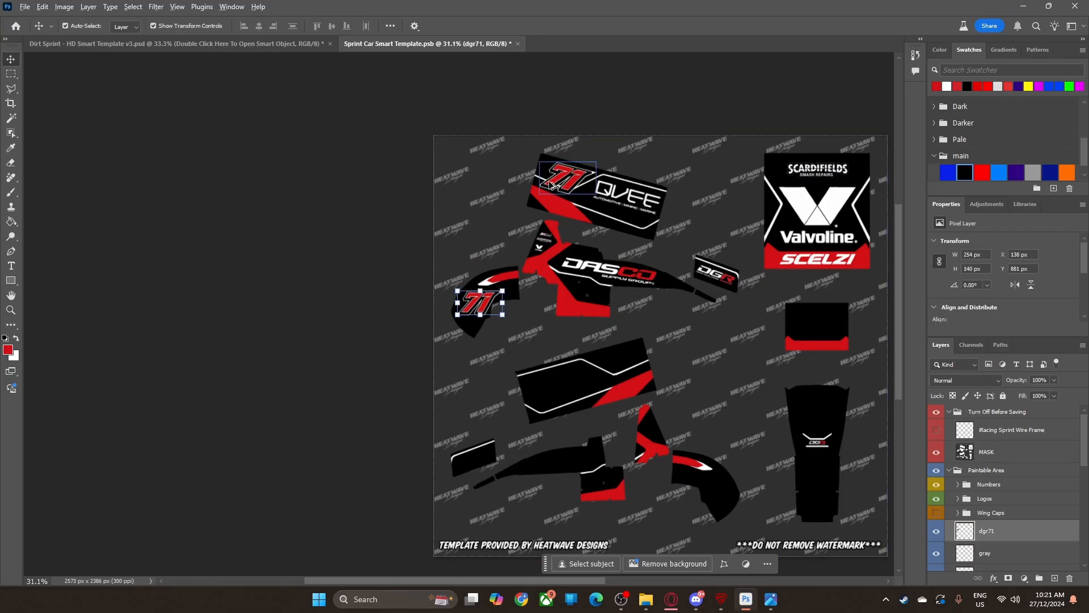
left_click_drag(482, 303, 628, 362)
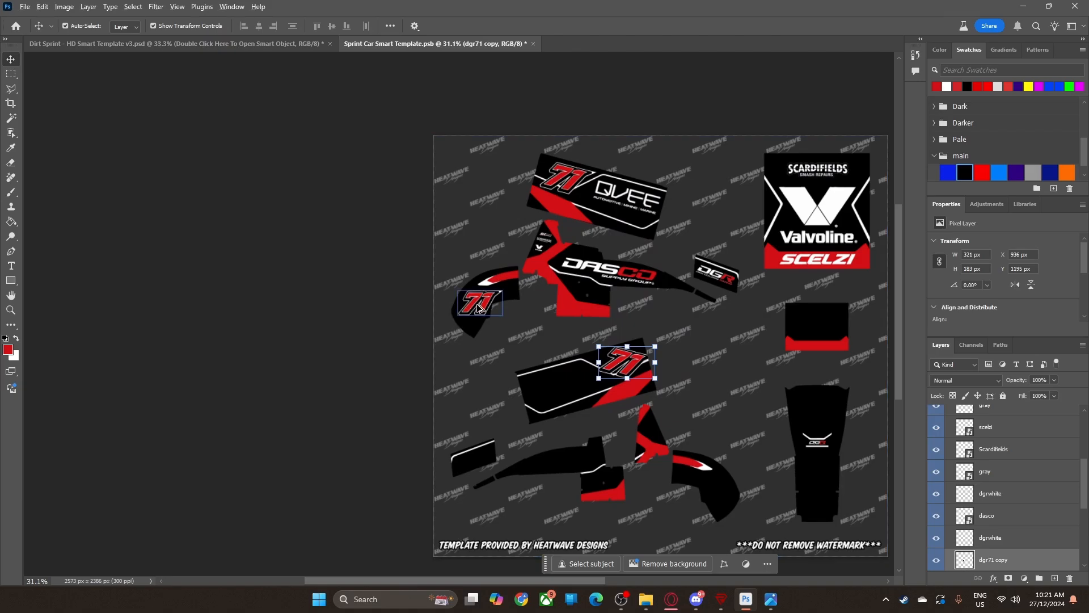
left_click_drag(478, 308, 724, 498)
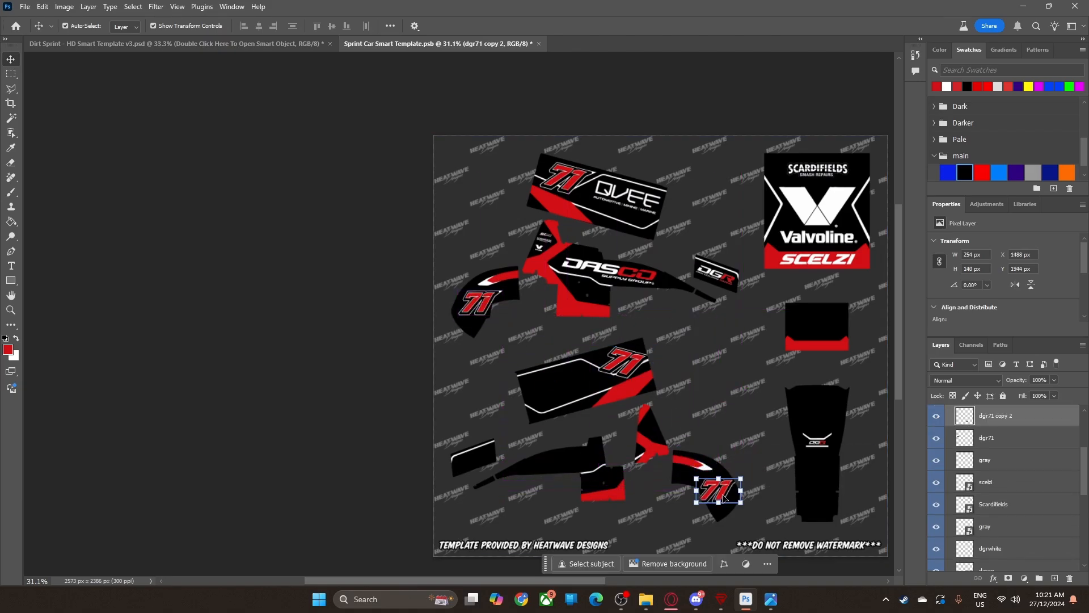
Step: Move the 71 on the lower curved panel up and slightly inward, to about X 1471 px, Y 1921 px
left_click(734, 493)
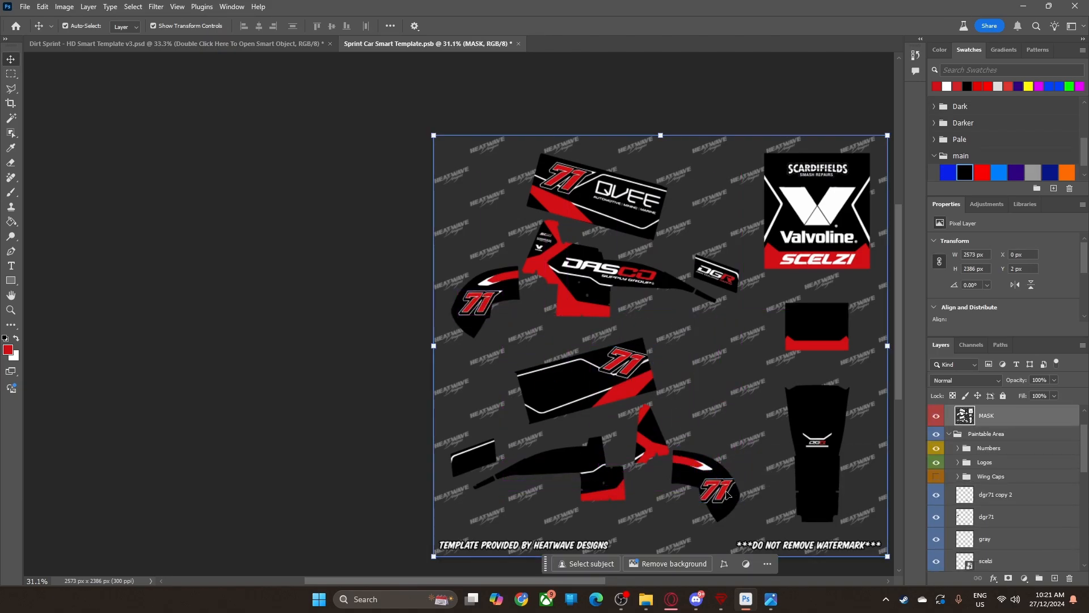
left_click(728, 495)
scroll(725, 494, "up", 5)
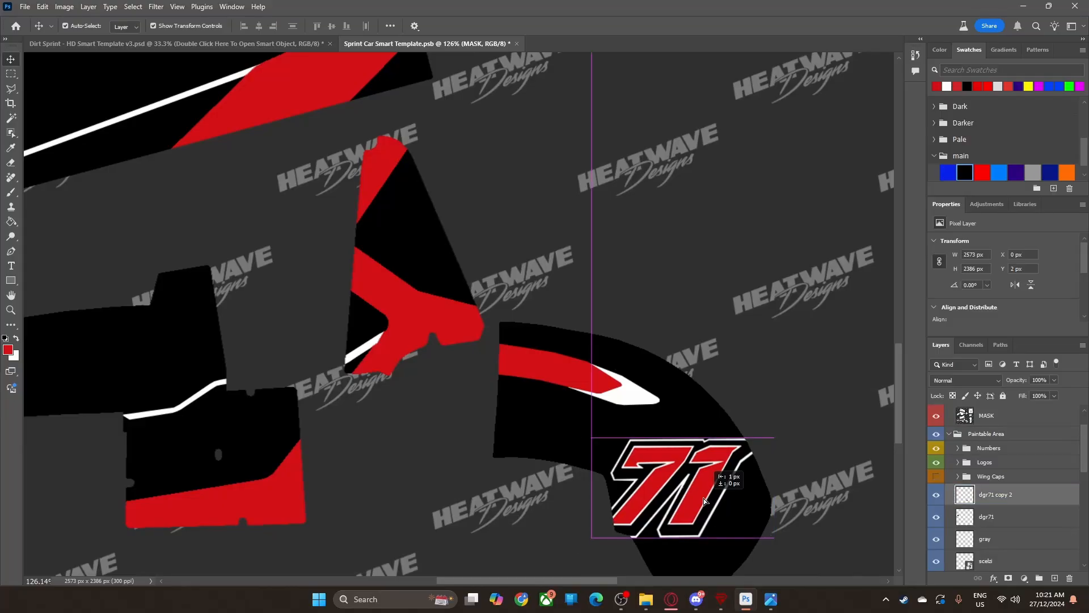
mouse_move(704, 502)
left_mouse_down()
mouse_move(683, 488)
mouse_move(696, 484)
left_mouse_up()
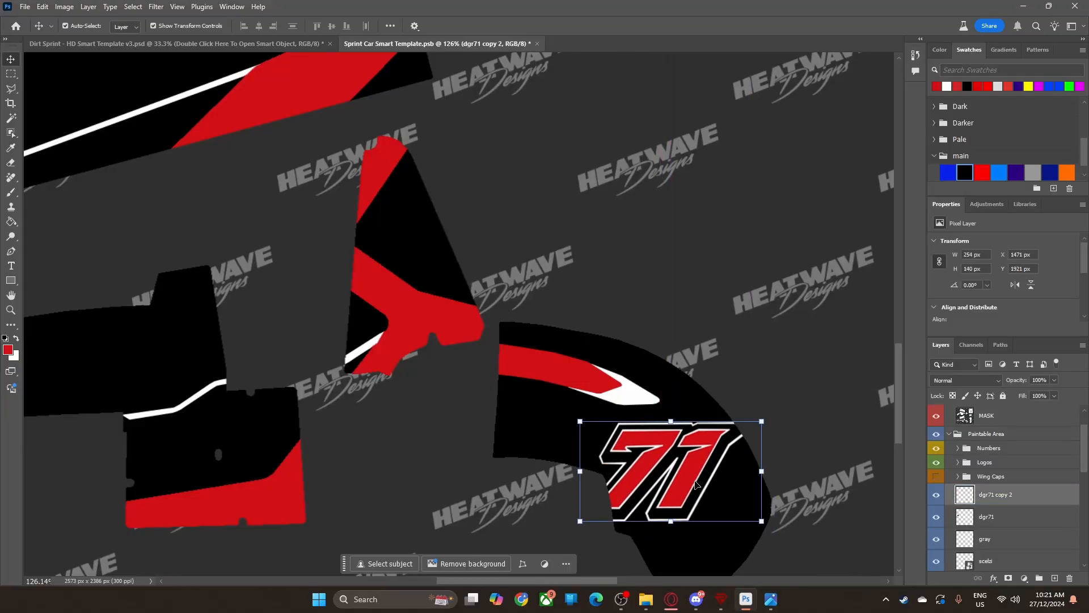
Step: Skew the lower curved panel's 71 horizontally by about 38.6° so its slant reverses
key("ctrl+t")
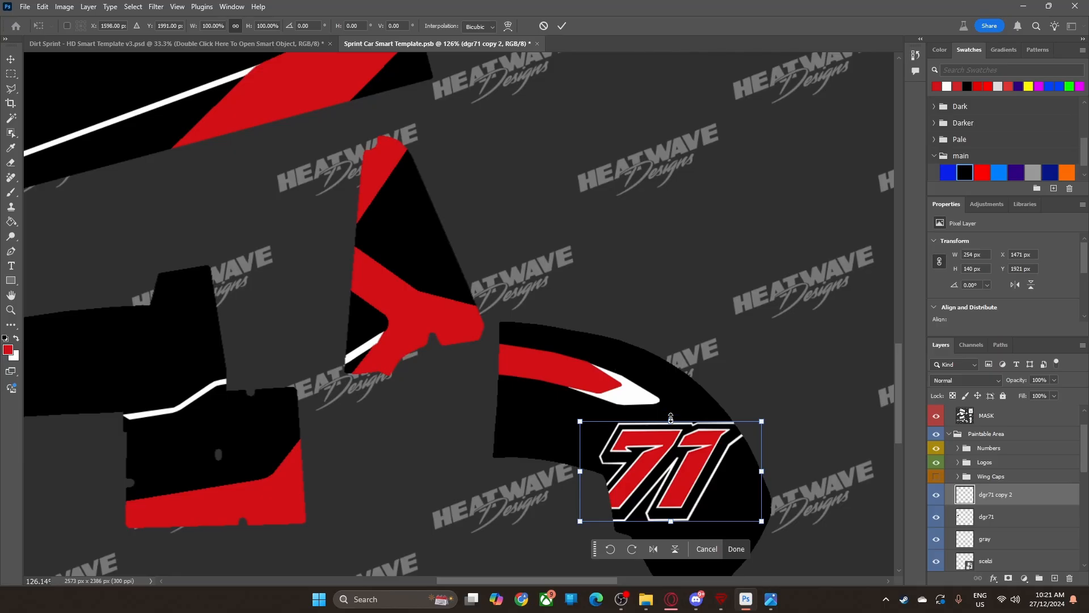
right_click(689, 496)
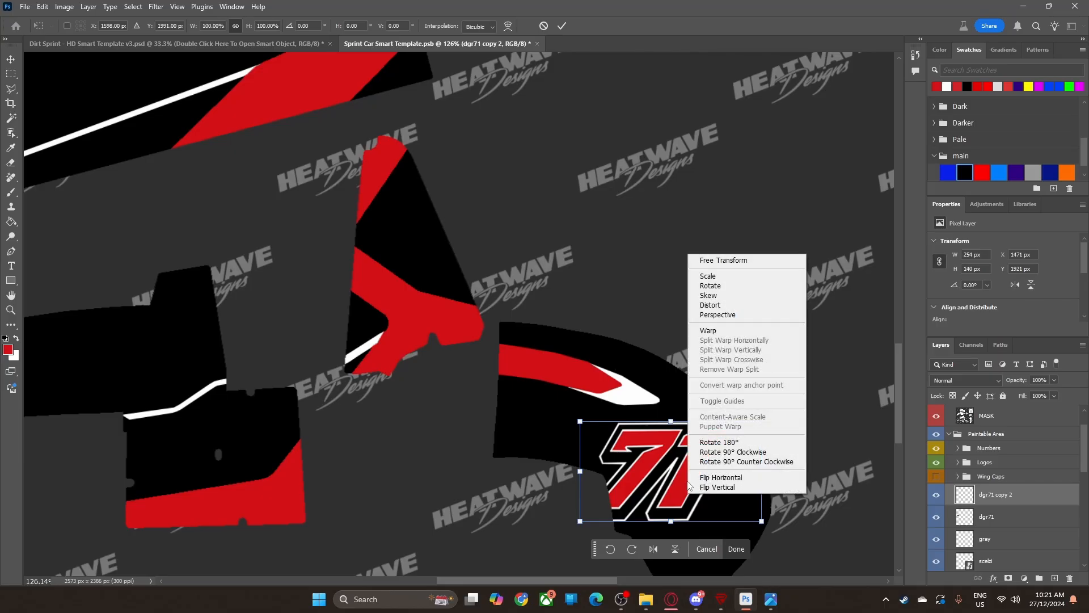
left_click(724, 295)
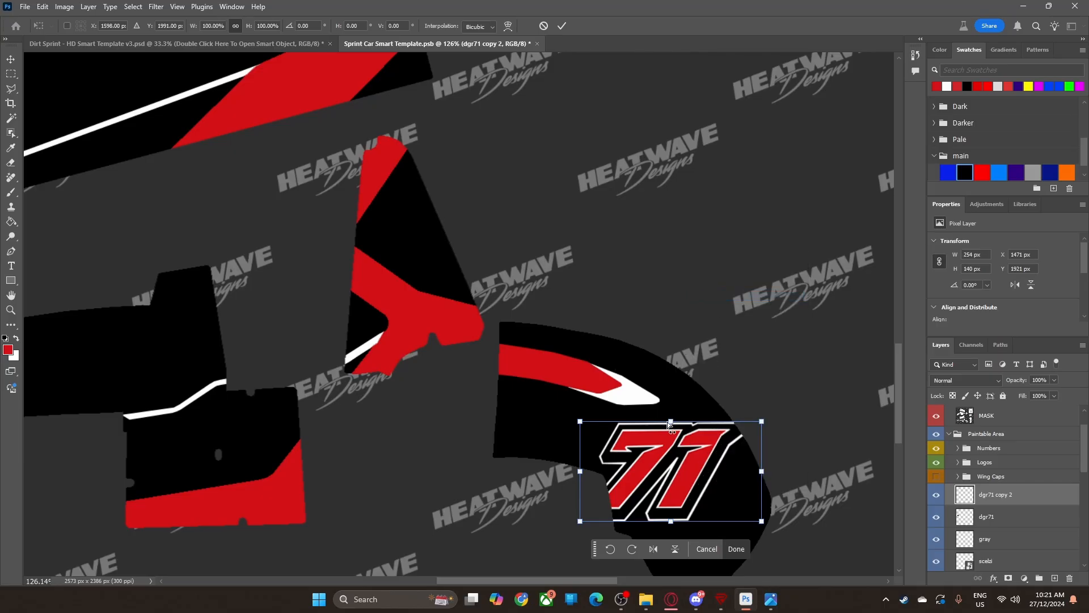
left_click_drag(670, 423, 600, 435)
left_click_drag(633, 468, 668, 468)
left_click_drag(636, 420, 628, 420)
left_click_drag(682, 480, 684, 487)
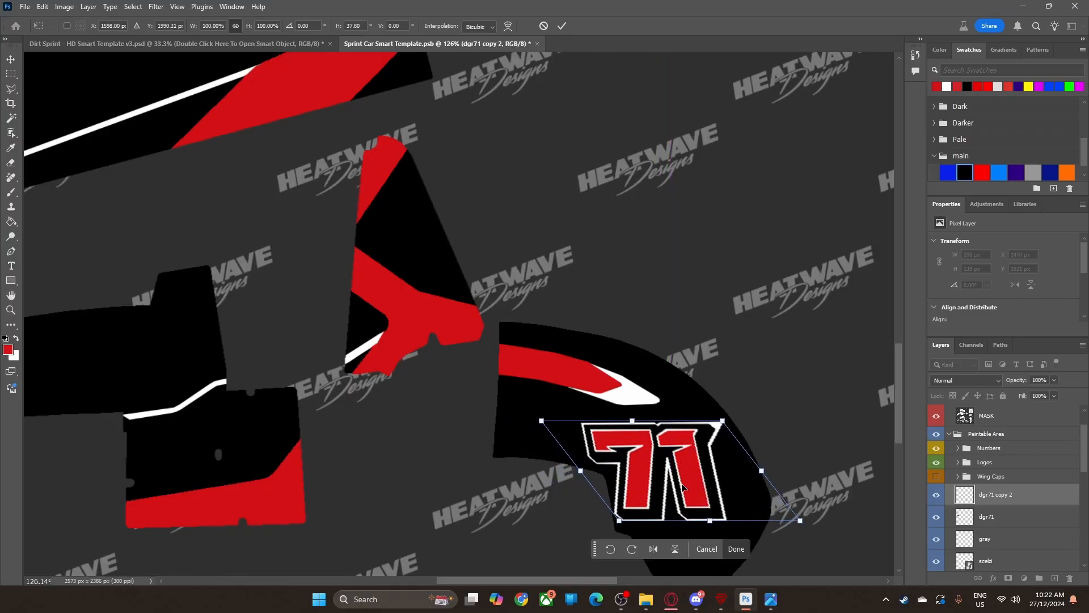
left_click_drag(634, 423, 635, 433)
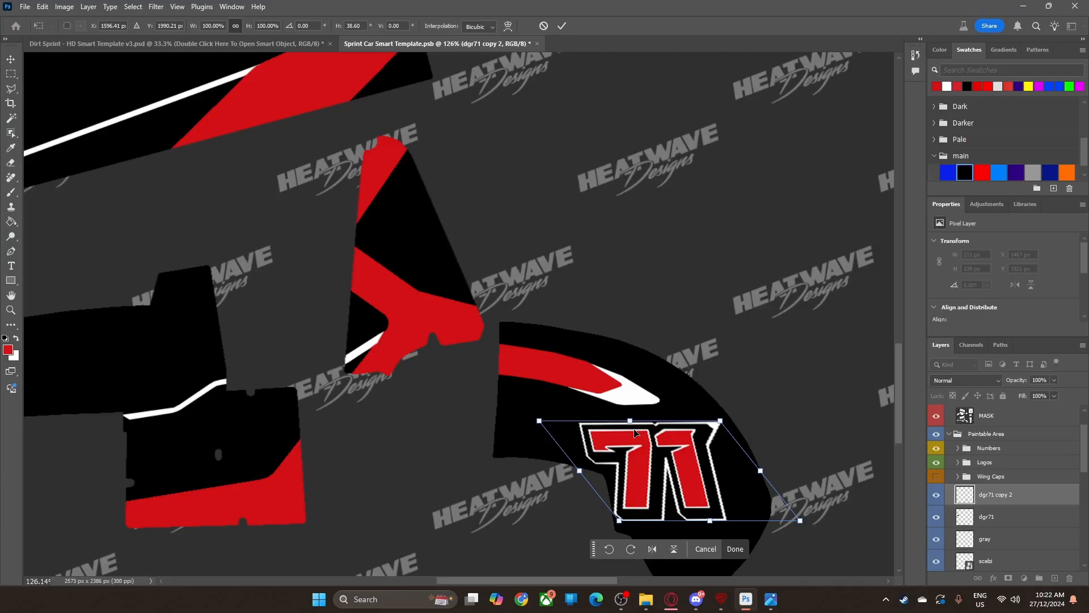
left_click(735, 548)
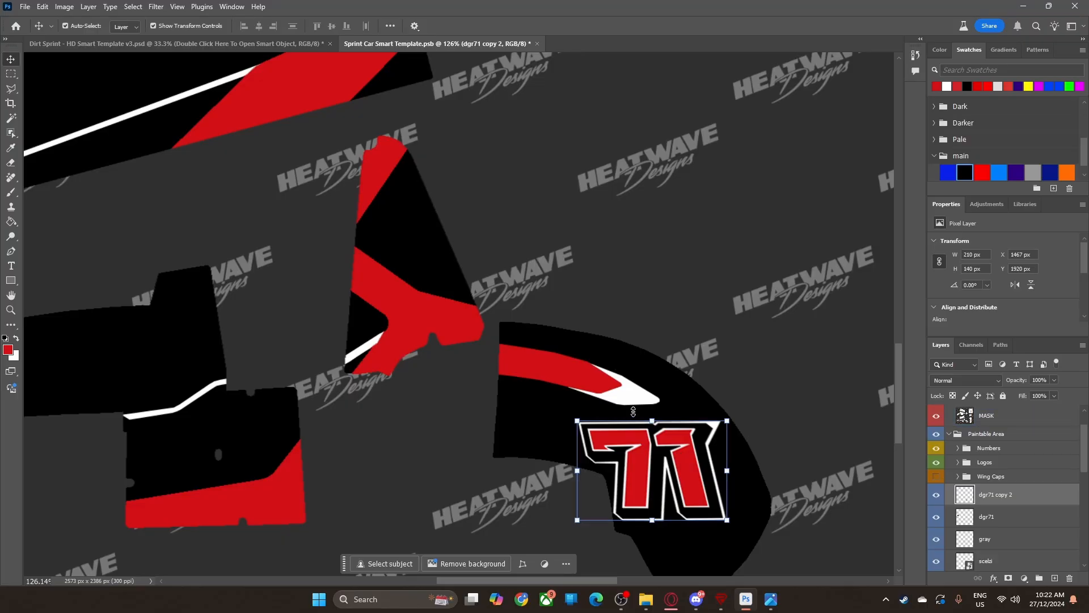
Step: Skew the lower curved panel's 71 further backward until it is about 251 px wide
right_click(656, 455)
left_click(623, 441)
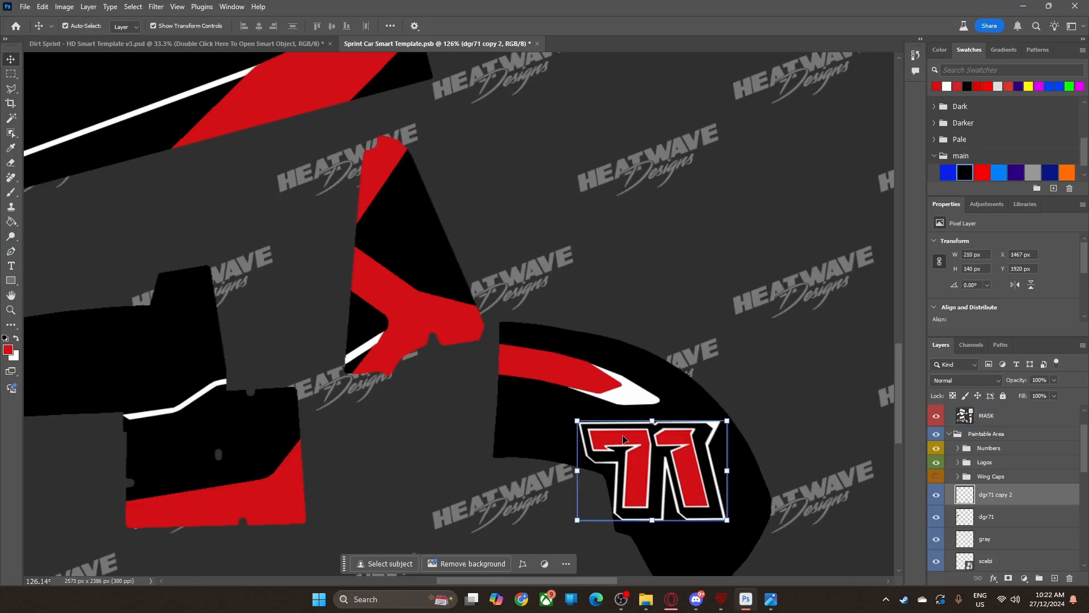
key("ctrl+t")
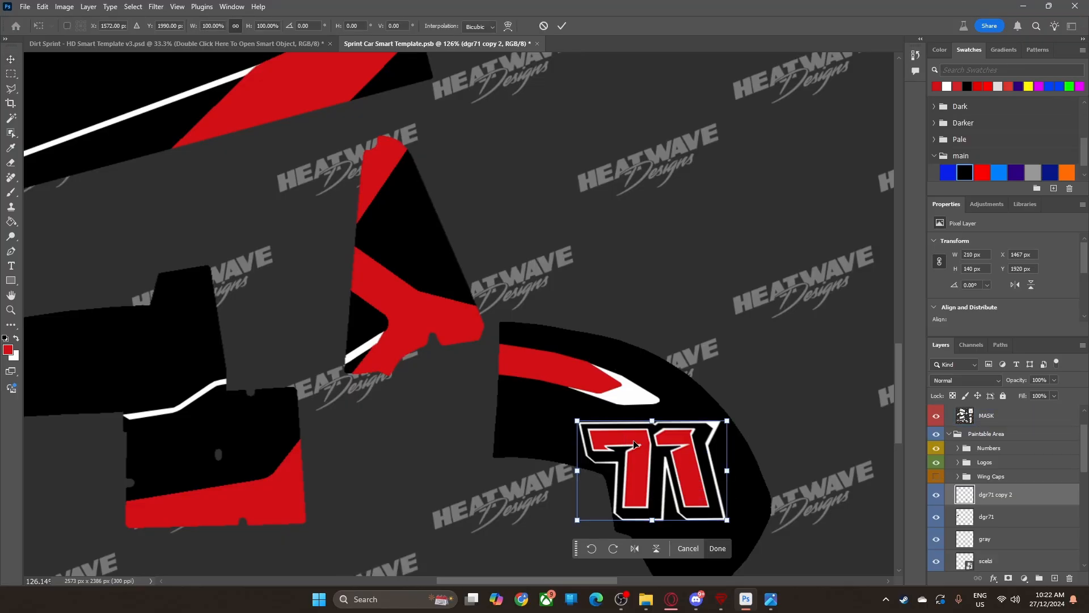
right_click(650, 489)
left_click(652, 286)
left_click_drag(653, 421, 660, 483)
left_click(715, 547)
left_click(748, 352)
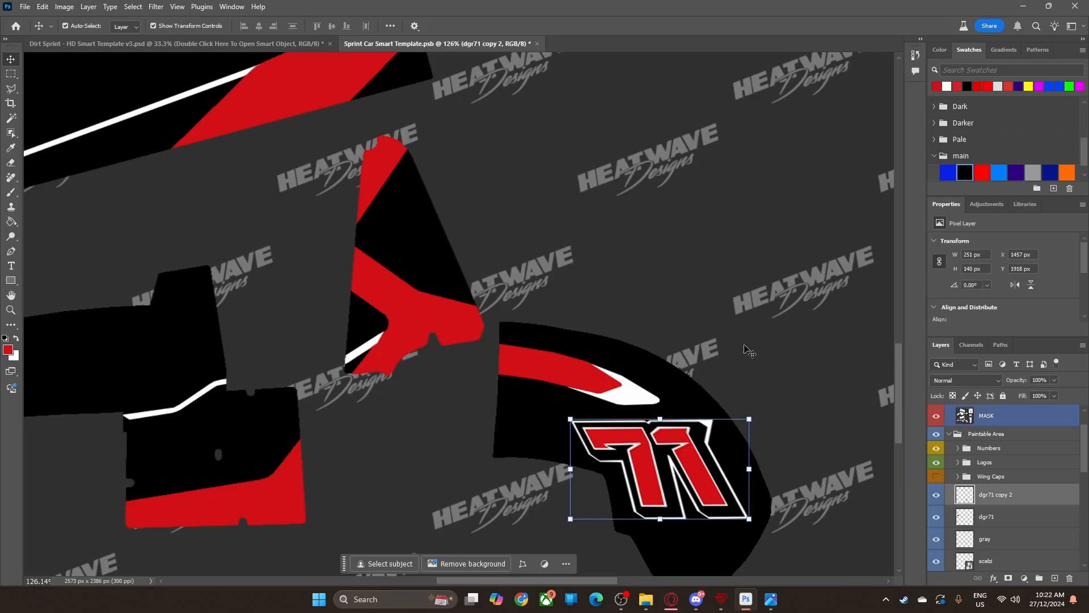
Step: Rotate the 71 on the lower large panel about 30° counterclockwise and shift it slightly inward from the panel's end
key("z")
left_click_drag(673, 343, 599, 338)
key("v")
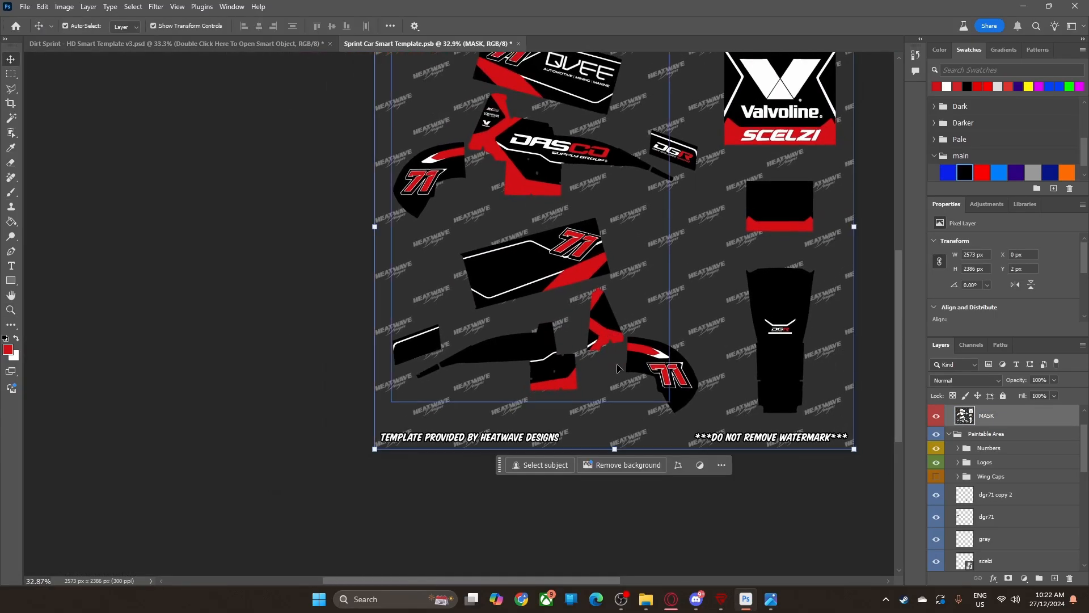
scroll(568, 362, "up", 3)
left_click(566, 335)
scroll(568, 336, "up", 5)
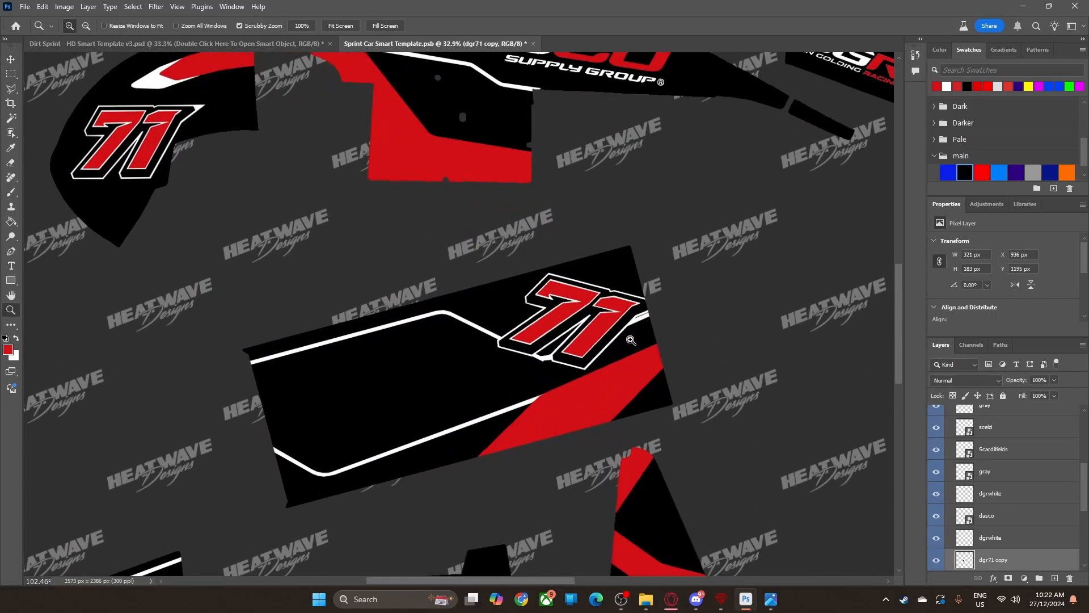
key("ctrl+t")
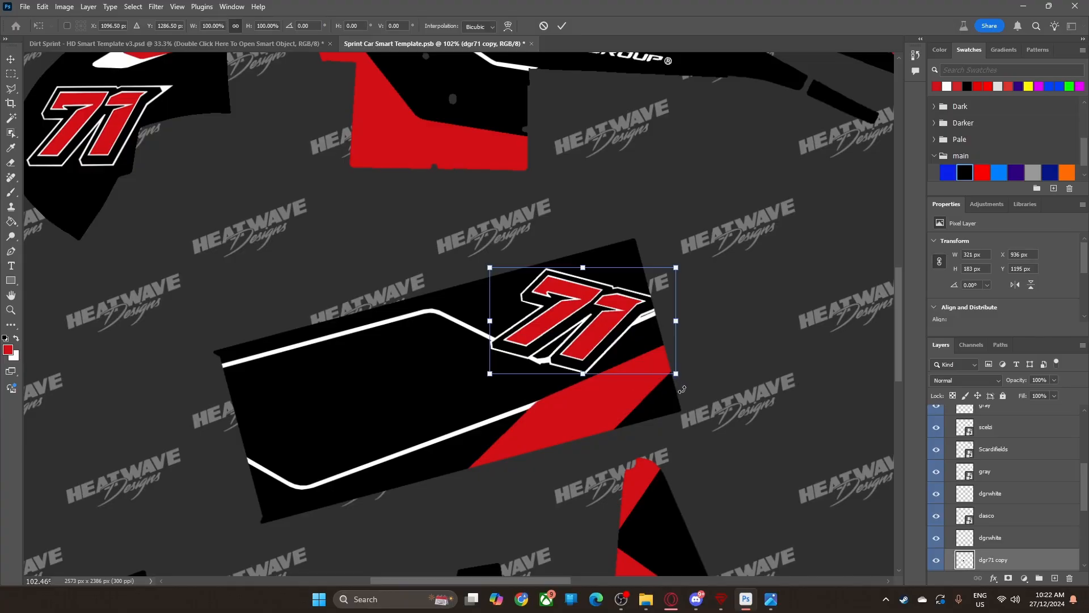
left_click_drag(676, 383, 734, 334)
left_click_drag(621, 328, 616, 317)
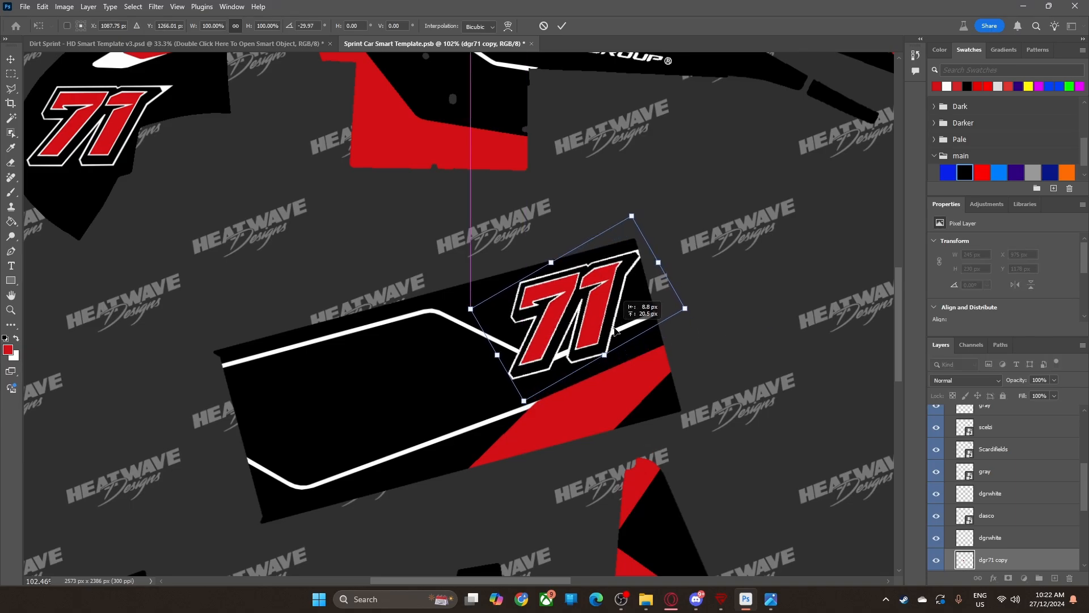
key("alt+Tab")
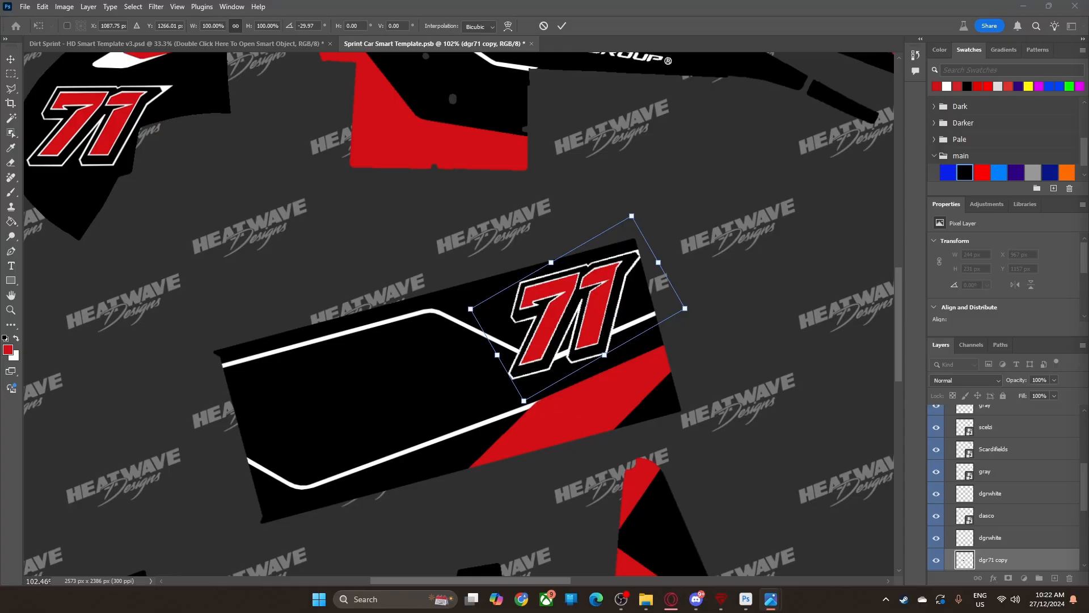
left_click(539, 331)
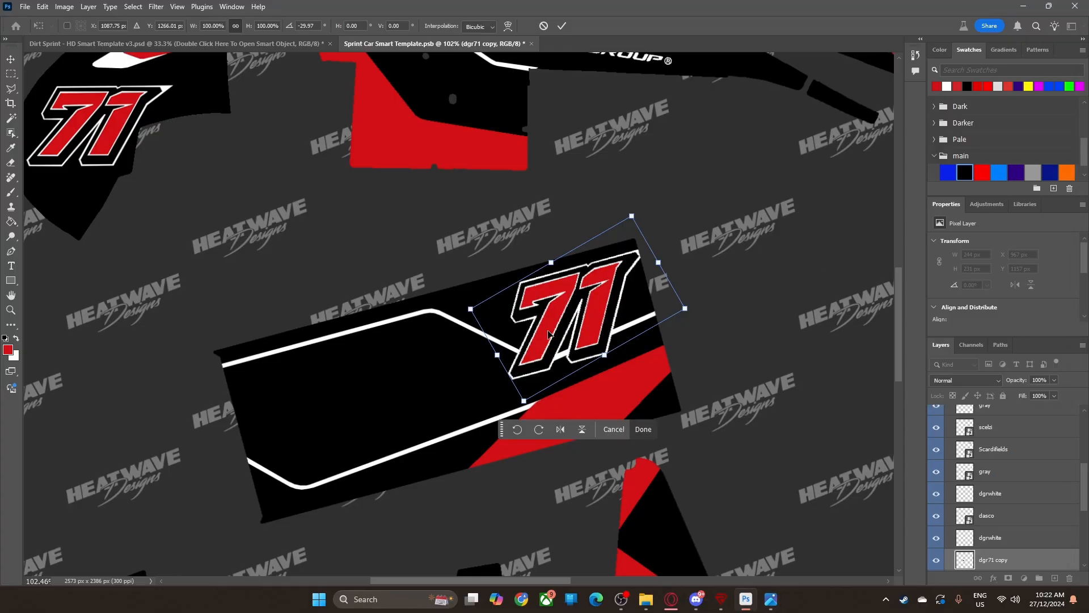
mouse_move(548, 334)
left_mouse_down()
mouse_move(527, 335)
mouse_move(537, 333)
left_mouse_up()
left_click(622, 438)
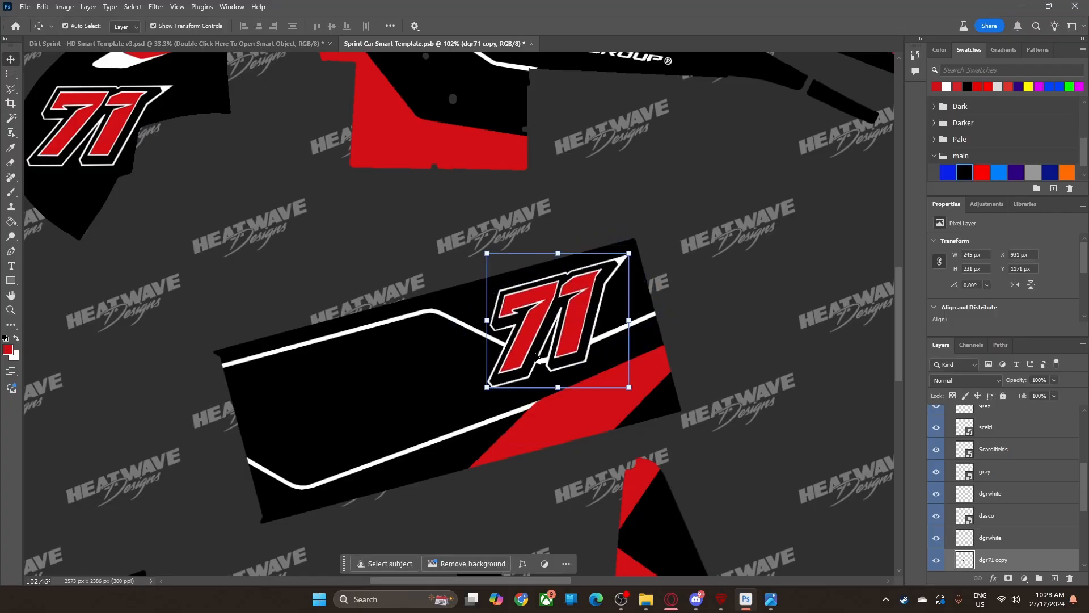
Step: On Layer 1 copy, outline the stray white bit below the line between the 71's legs with the Polygonal Lasso and erase it
left_click(11, 89)
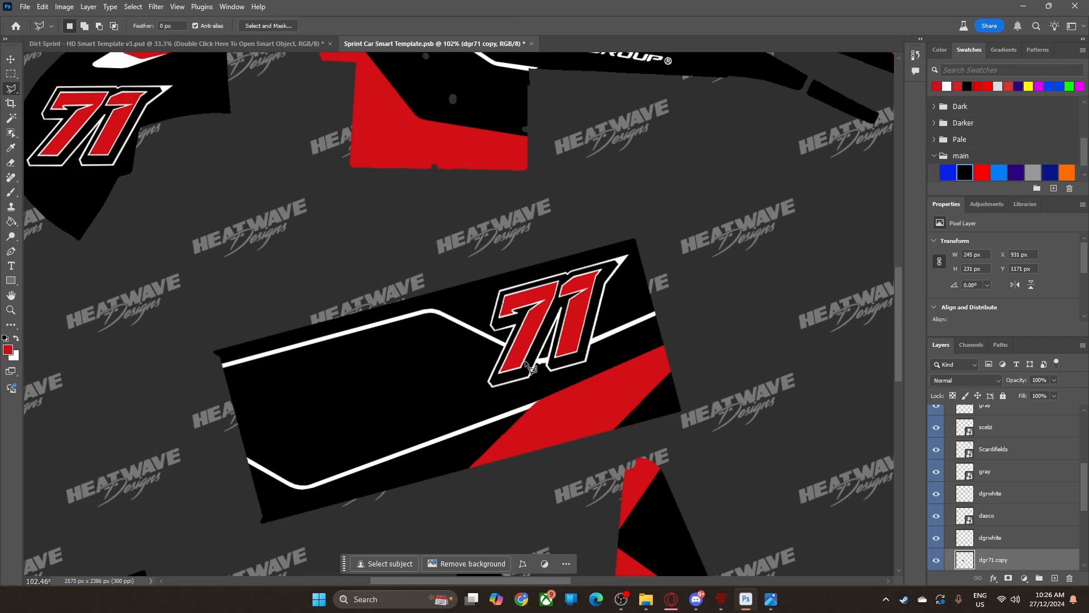
scroll(1008, 540, "up", 5)
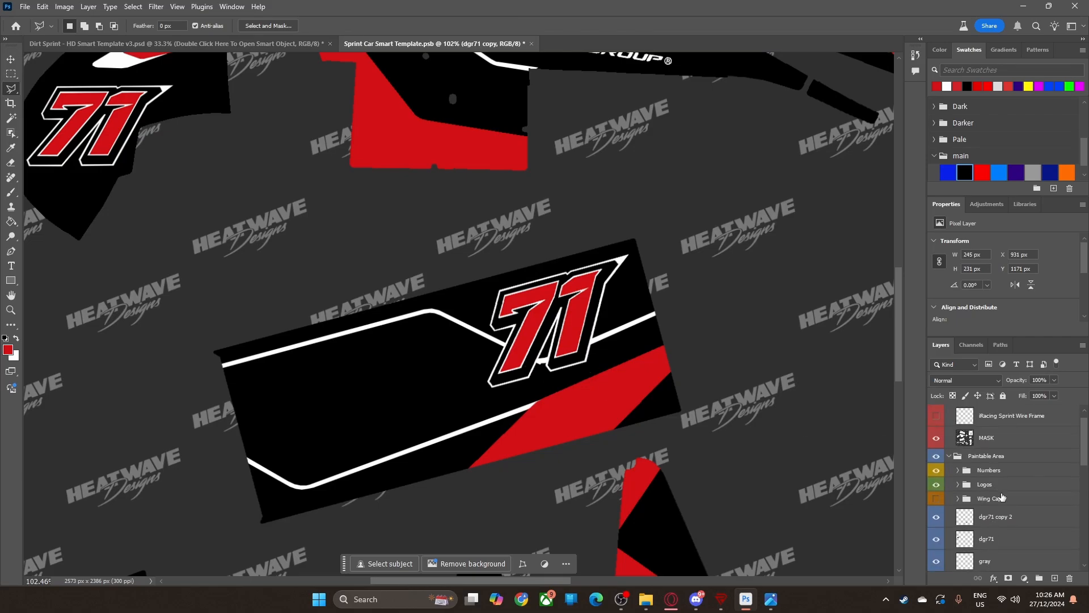
scroll(1004, 505, "down", 2)
scroll(980, 499, "down", 10)
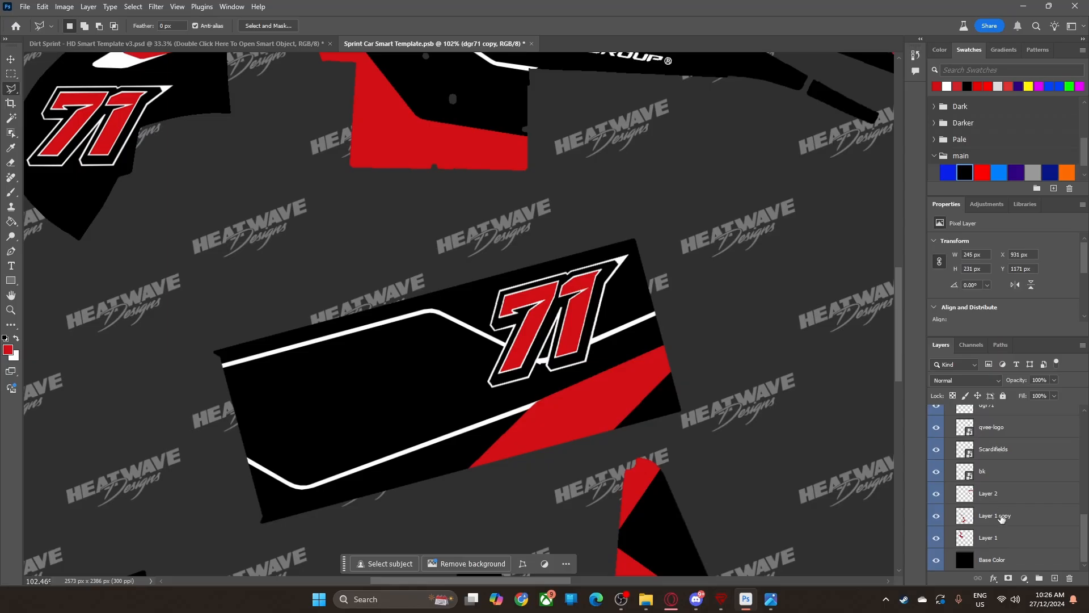
left_click(1002, 517)
key("z")
left_click_drag(540, 370, 623, 369)
key("l")
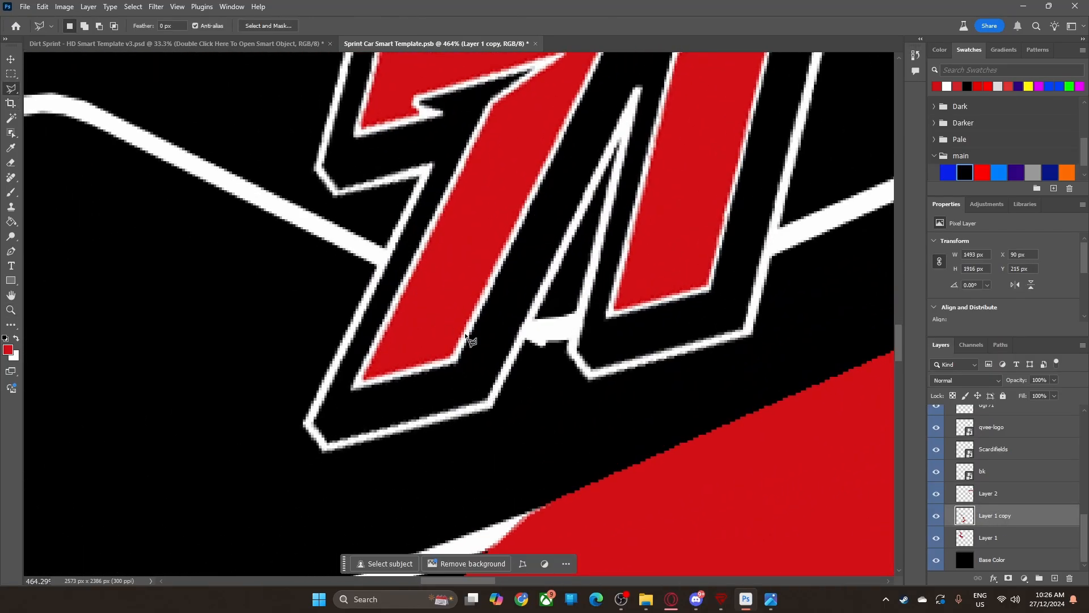
left_click(561, 341)
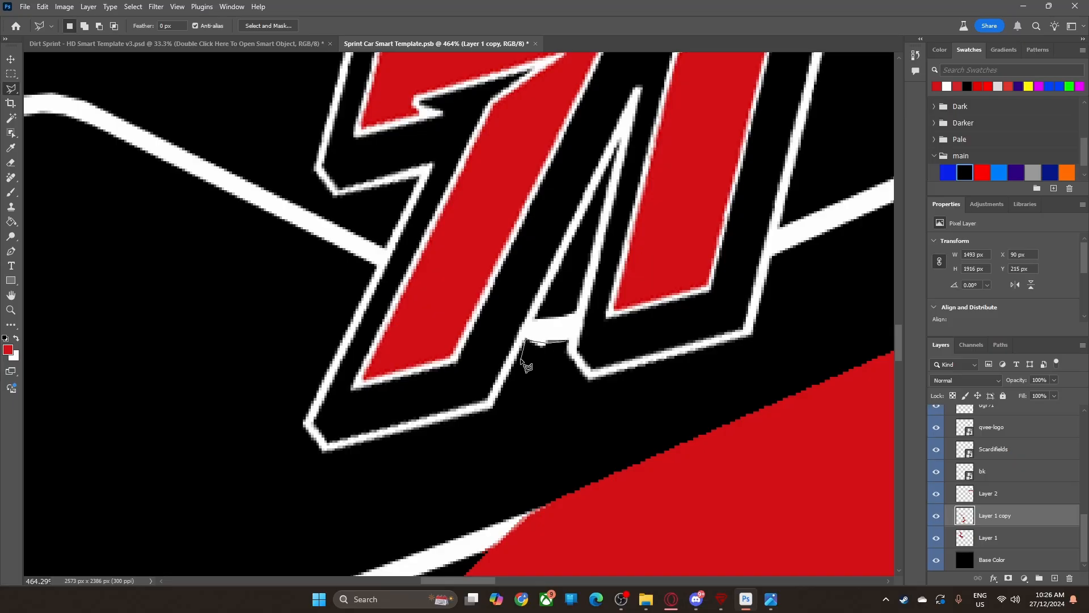
left_click(569, 343)
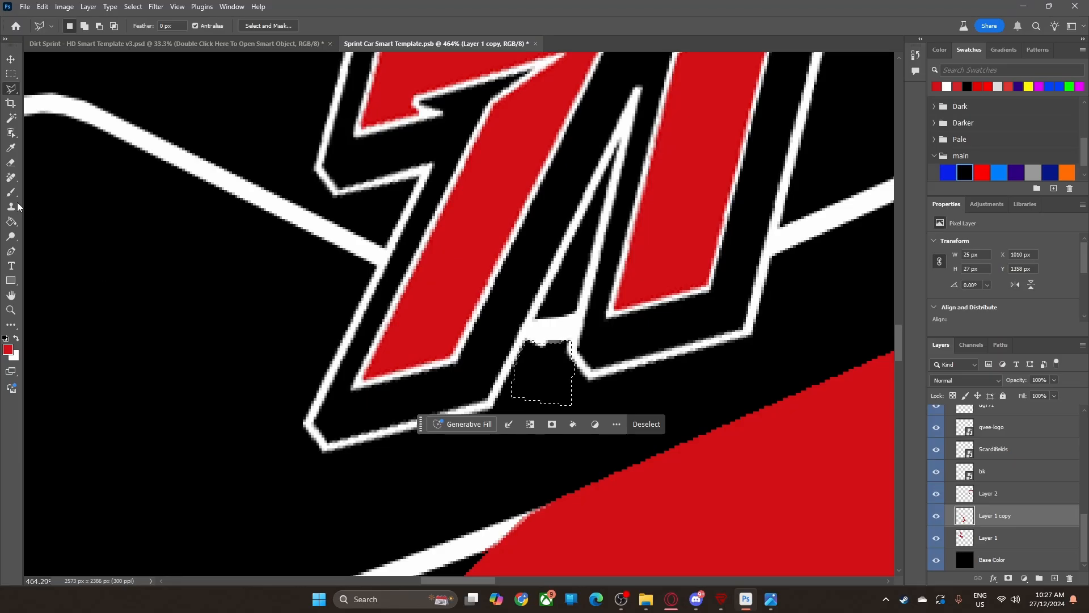
left_click(11, 162)
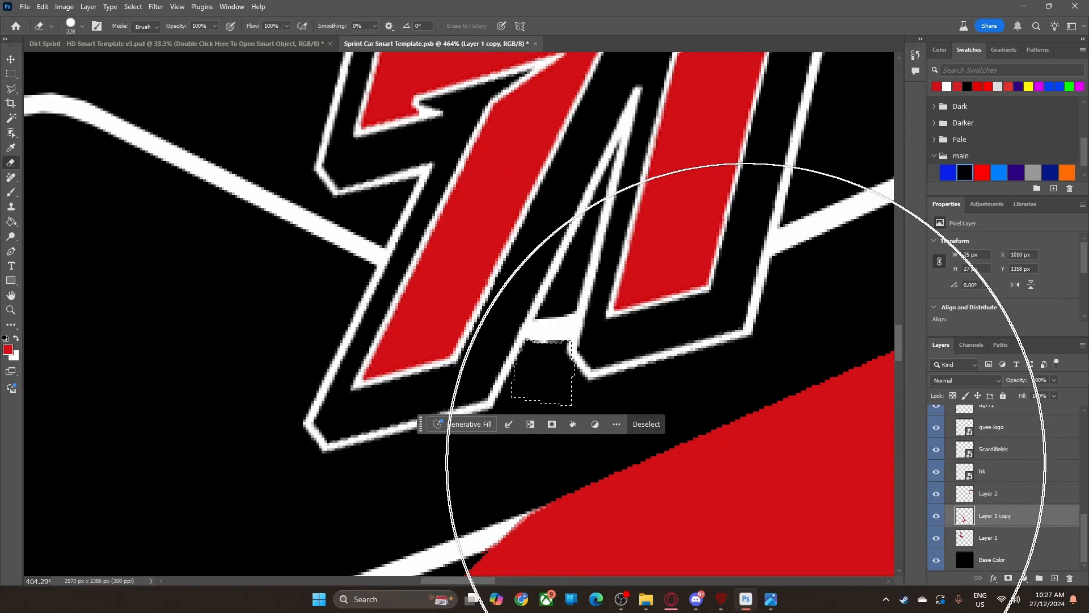
left_click(647, 426)
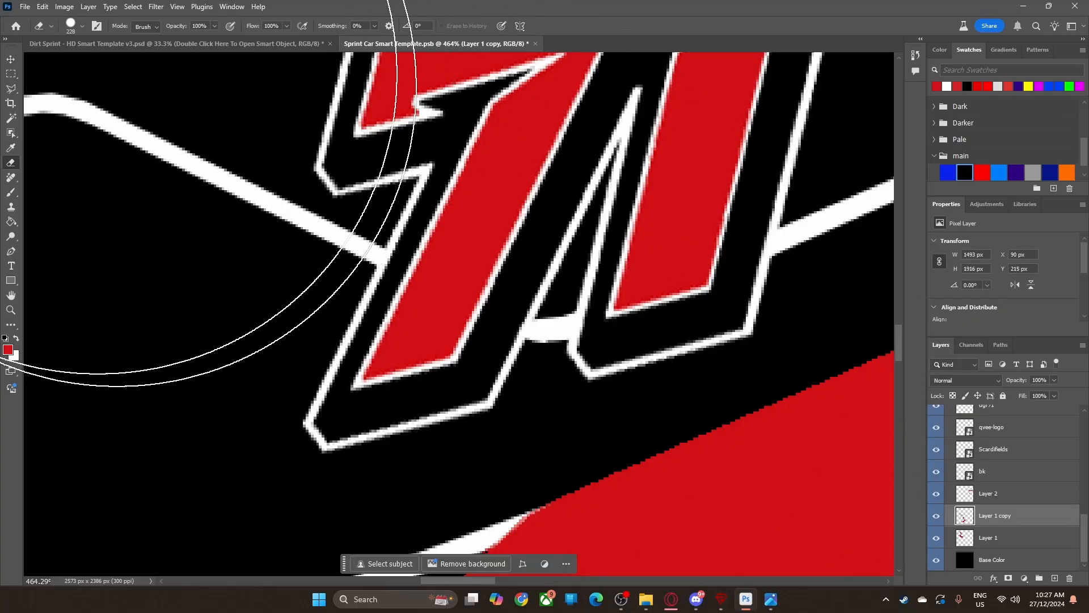
Step: Duplicate the QVEE logo from the upper panel onto the matching lower panel beside its 71
left_click(10, 59)
key("z")
left_click_drag(494, 210, 410, 195)
key("v")
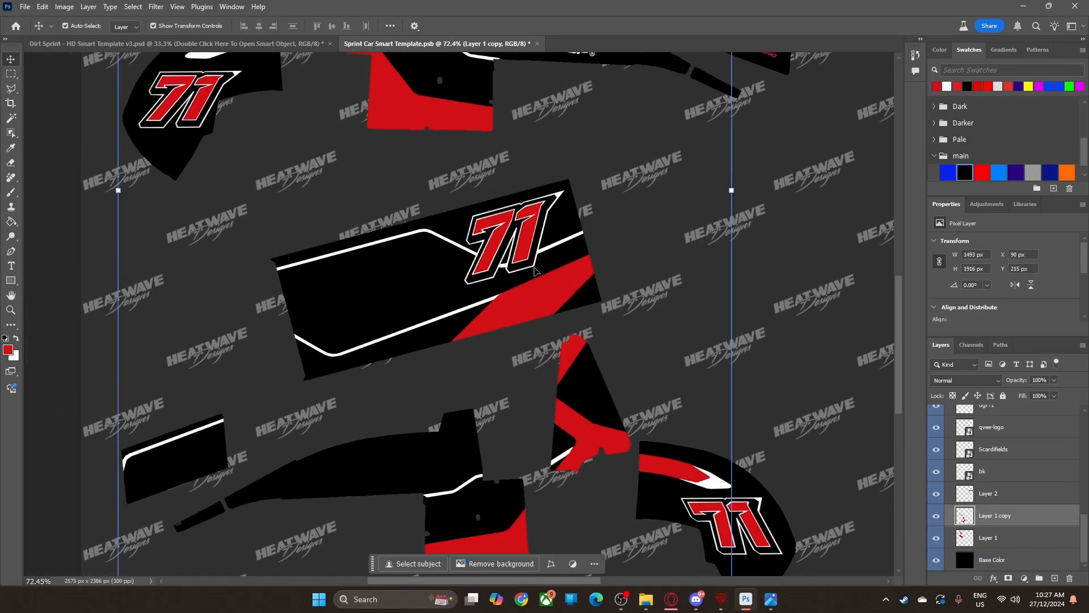
scroll(510, 273, "up", 3)
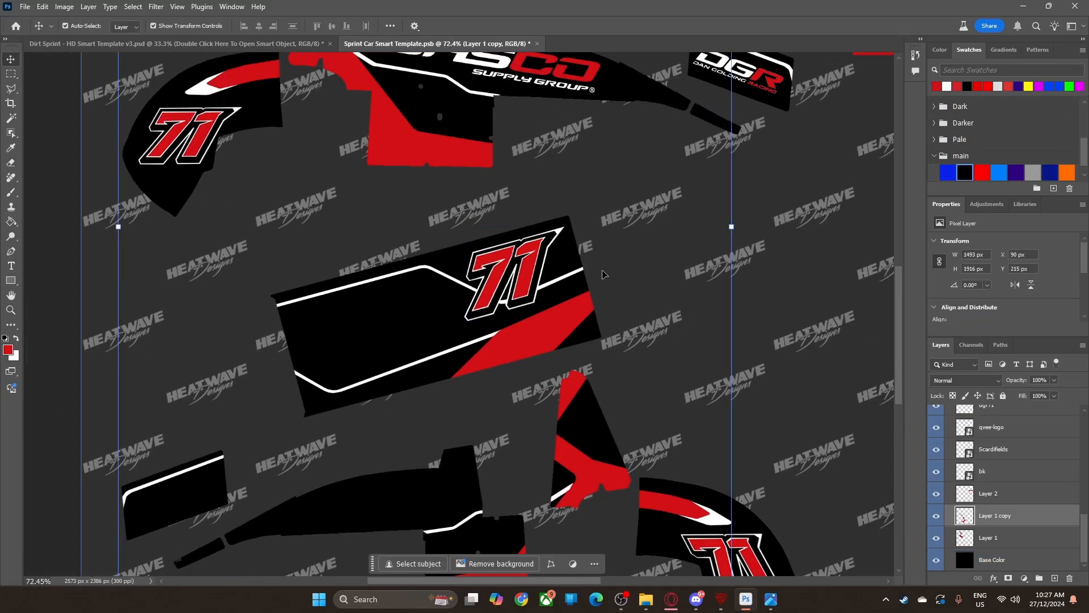
scroll(525, 179, "up", 4)
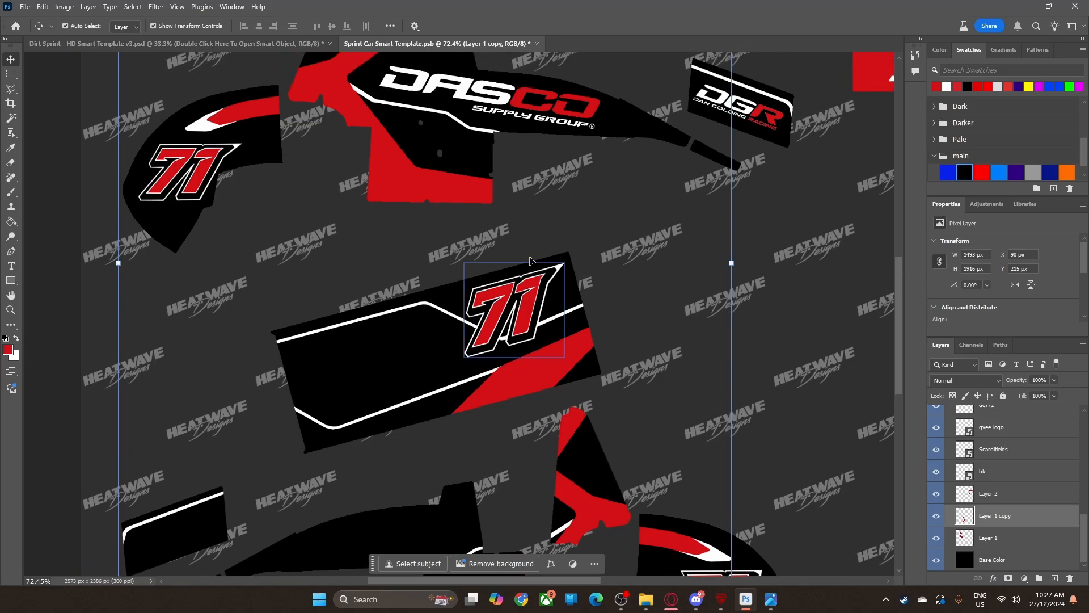
scroll(542, 187, "up", 2)
left_click(527, 101)
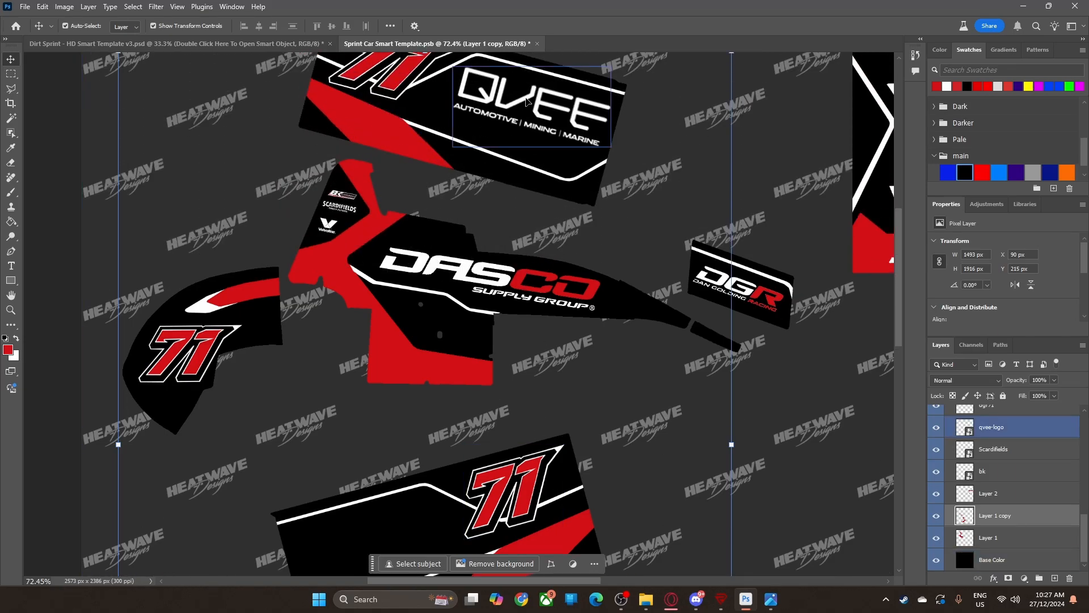
left_click_drag(527, 104, 416, 518)
Step: Rotate the QVEE copy to the lower panel's slant and fit it between the white lines beside the 71
scroll(416, 518, "down", 2)
left_click_drag(510, 448, 515, 397)
left_click_drag(419, 412, 343, 424)
left_click_drag(445, 399, 447, 406)
left_click_drag(372, 417, 399, 421)
key("Return")
Step: Duplicate the Dasco logo onto the matching lower body panel and rotate it to follow that panel's slope
scroll(431, 352, "up", 1)
left_click_drag(476, 256, 386, 495)
scroll(410, 371, "down", 3)
left_click_drag(525, 487, 474, 423)
key("Return")
Step: Duplicate the DGR logo onto the small lower end panel and rotate it to match the panel's upward slant
scroll(431, 397, "up", 2)
left_click_drag(737, 98, 183, 526)
left_click_drag(258, 526, 252, 470)
mouse_move(188, 526)
left_mouse_down()
mouse_move(185, 513)
mouse_move(177, 522)
left_mouse_up()
scroll(246, 567, "down", 1)
scroll(190, 569, "up", 2)
key("Return")
Step: Duplicate the stacked BK, Scardifields and Valvoline logos toward the lower triangular panel
left_click(415, 428)
scroll(436, 431, "down", 3)
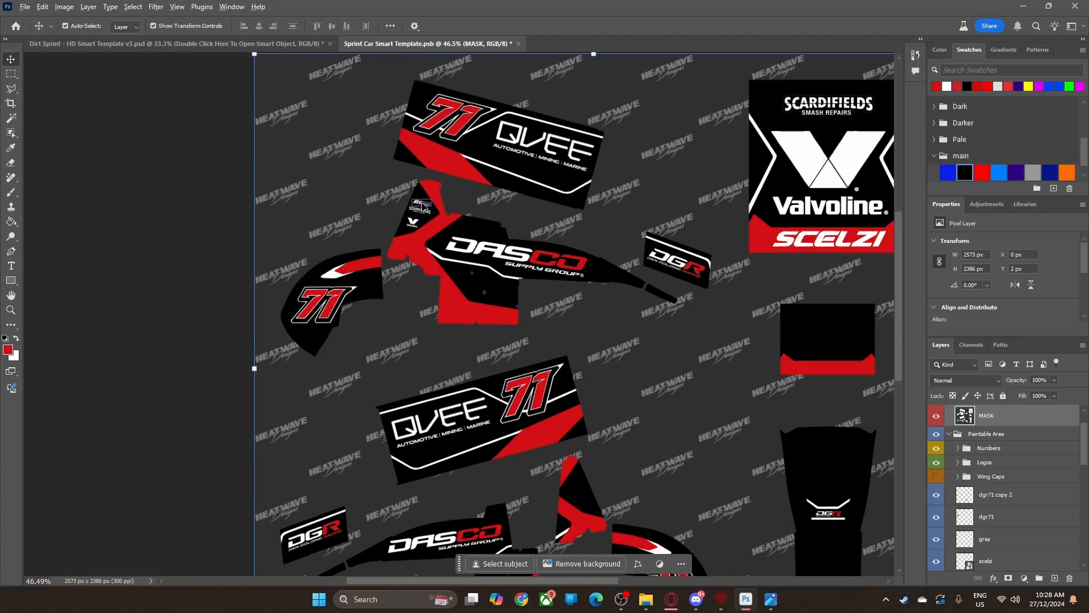
left_click_drag(420, 204, 568, 514)
scroll(580, 501, "up", 4)
left_click_drag(611, 455, 619, 434)
scroll(618, 429, "down", 1)
Step: Rotate the BK copy to about -7.7° and place it near the top of the lower triangular panel
left_click_drag(567, 361, 217, 493)
left_click_drag(278, 471, 281, 453)
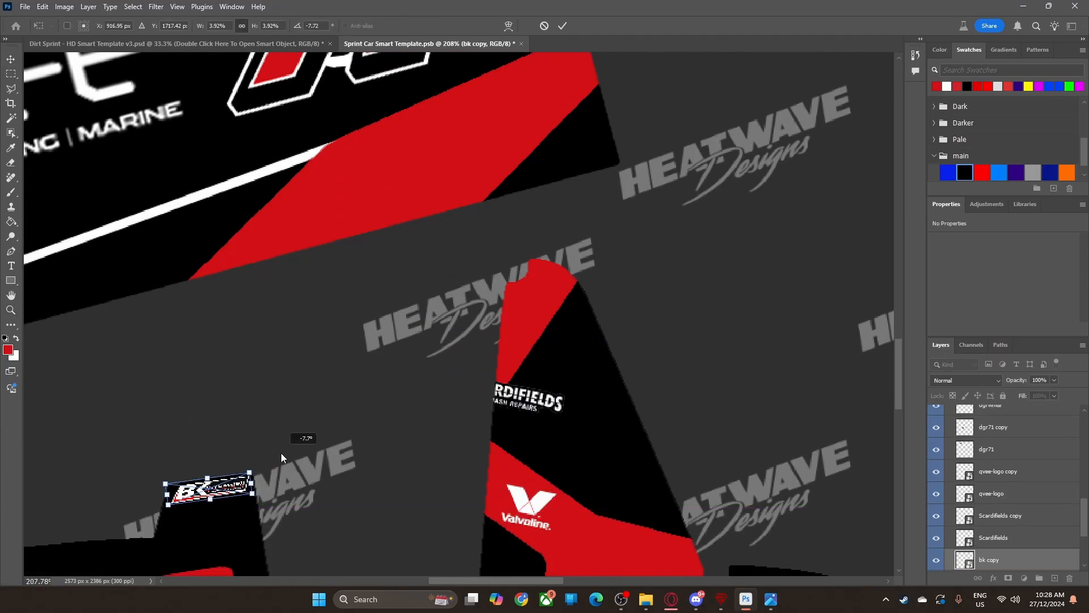
left_click_drag(218, 491, 570, 364)
key("Return")
Step: Rotate and reposition the Scardifields and Valvoline copies so they stack below BK inside the lower triangular panel's black area
left_click_drag(536, 401, 240, 506)
left_click_drag(288, 516, 585, 395)
key("Return")
left_click_drag(528, 506, 605, 468)
key("Return")
left_click_drag(584, 395, 589, 408)
scroll(488, 481, "down", 8)
left_click(539, 448)
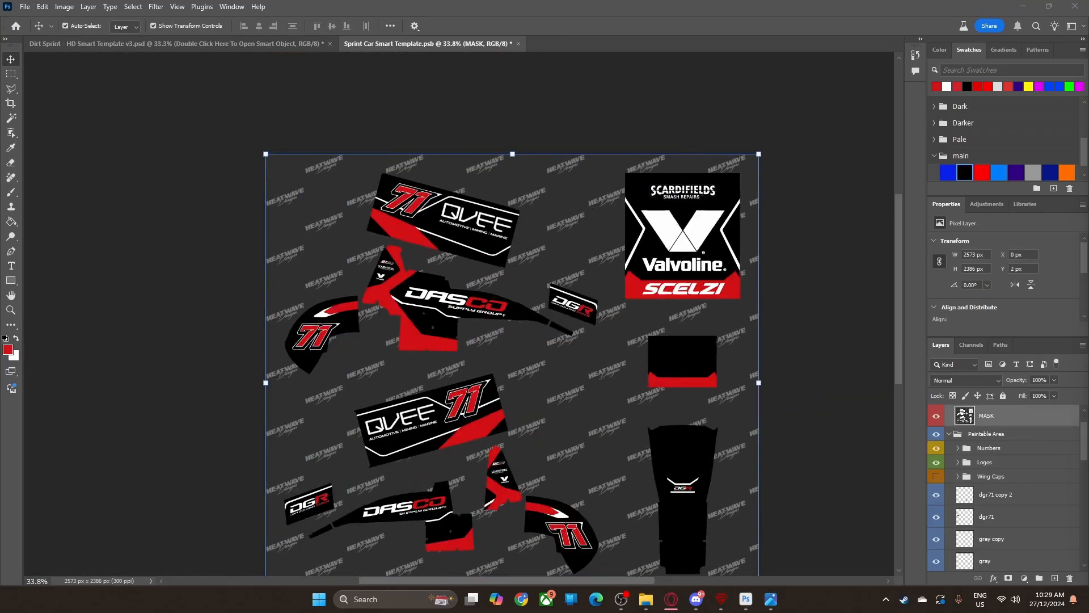
Step: Place the qvee-logo image in the small rectangular panel below the Valvoline panel, scaled to about 322 × 92 px above its red band
left_click_drag(1088, 360, 670, 360)
left_click_drag(671, 360, 683, 357)
key("Return")
left_click_drag(696, 362, 764, 362)
left_click_drag(518, 307, 482, 296)
left_click_drag(746, 296, 778, 287)
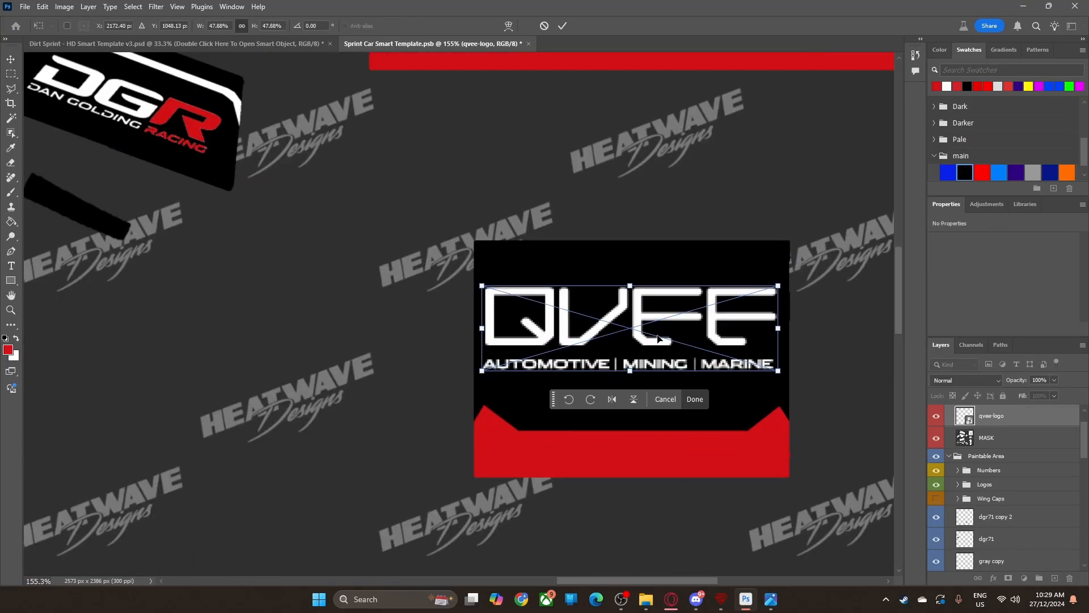
left_click_drag(482, 287, 494, 291)
key("Return")
left_click_drag(680, 391, 600, 389)
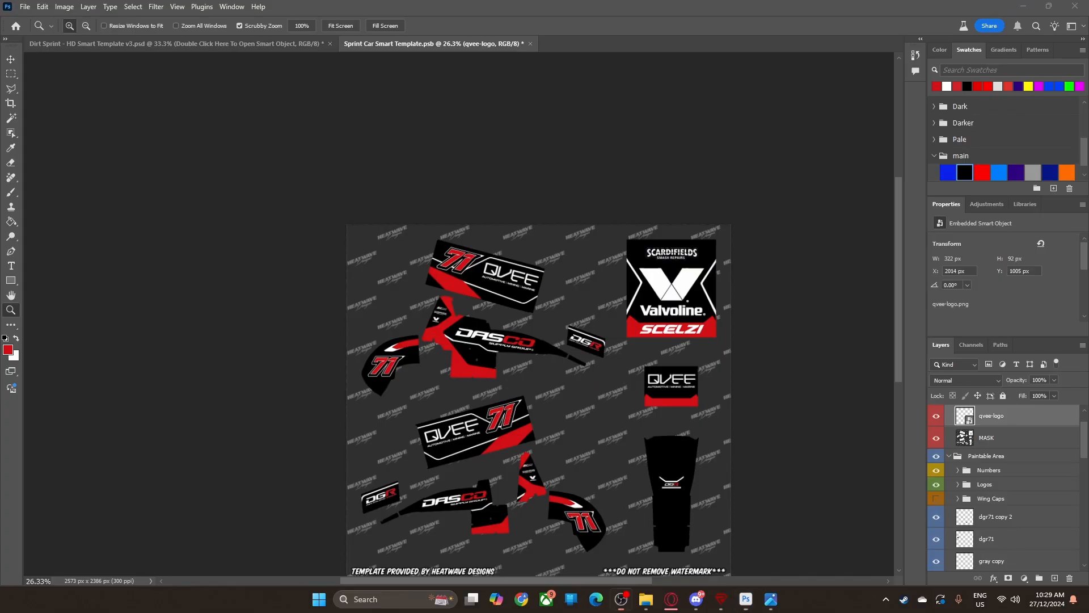
Step: Save the Sprint Car Smart Template smart object and return to the Dirt Sprint main template document
scroll(761, 422, "down", 3)
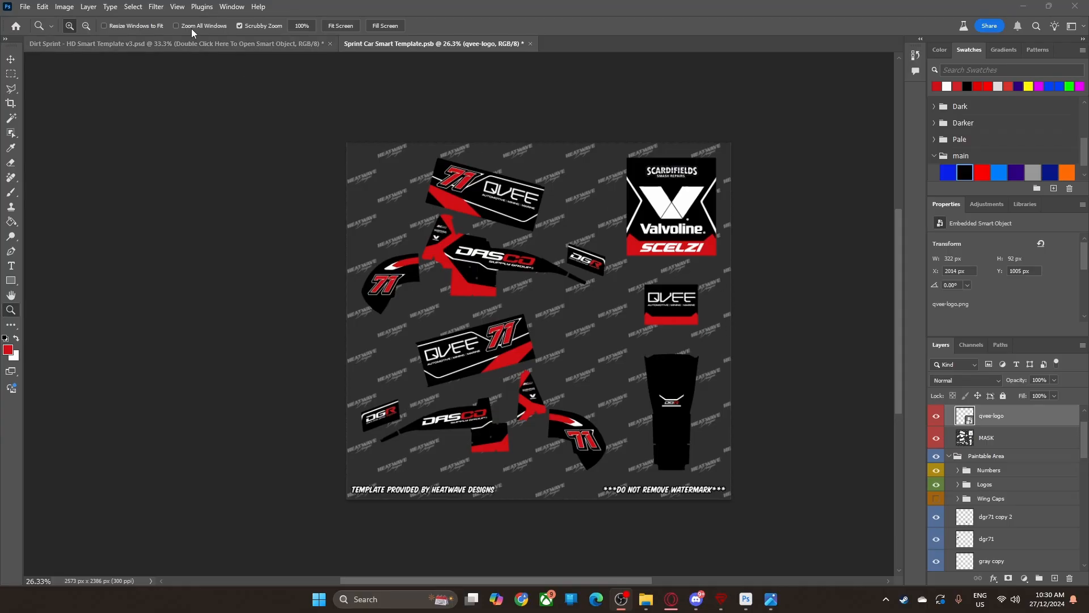
left_click(223, 45)
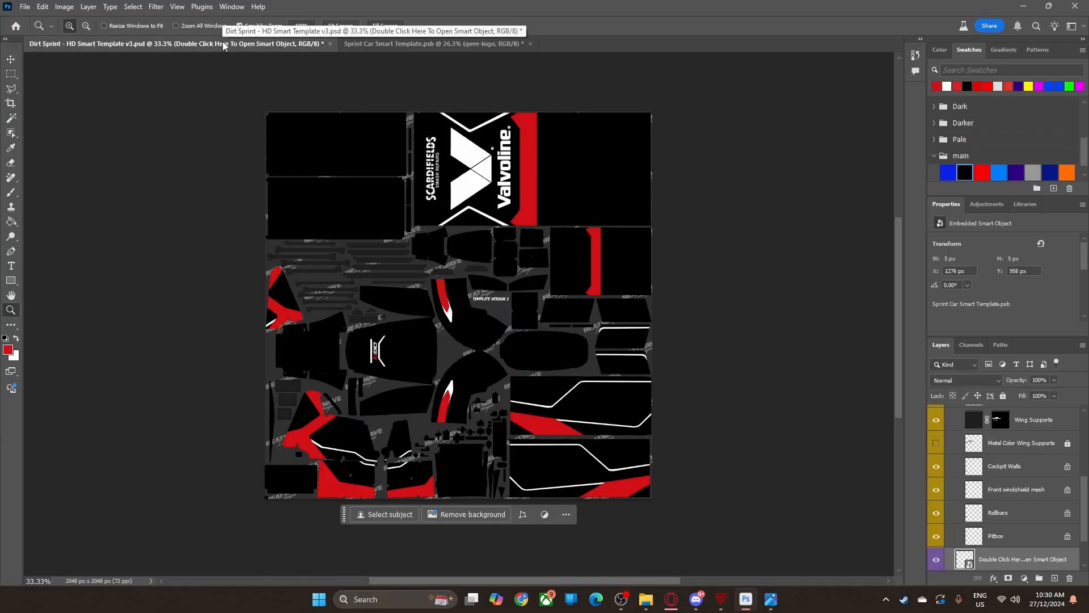
left_click(394, 44)
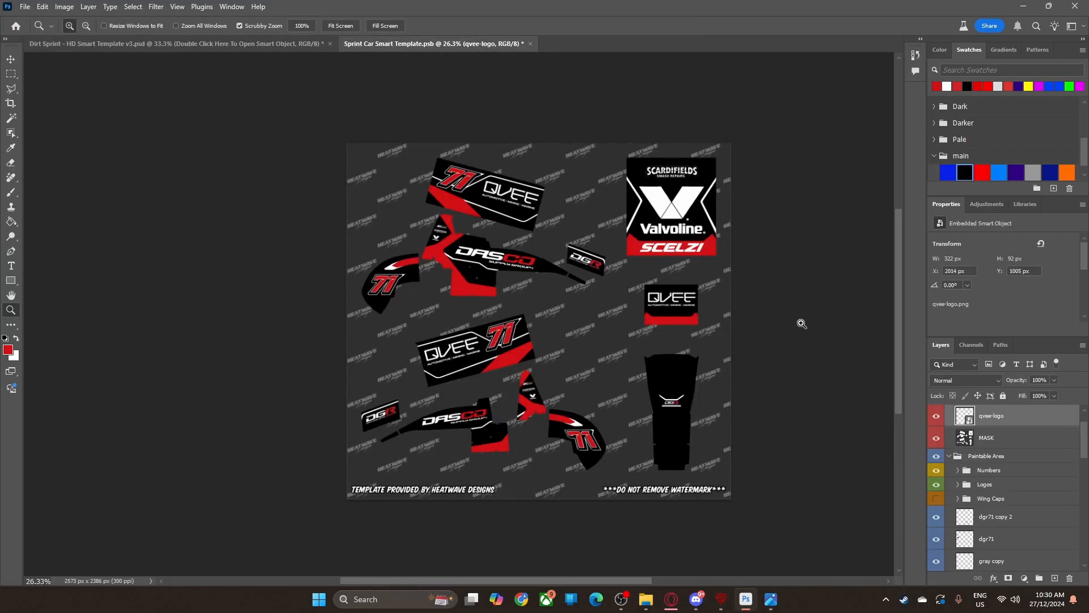
key("ctrl+plus")
left_click(11, 58)
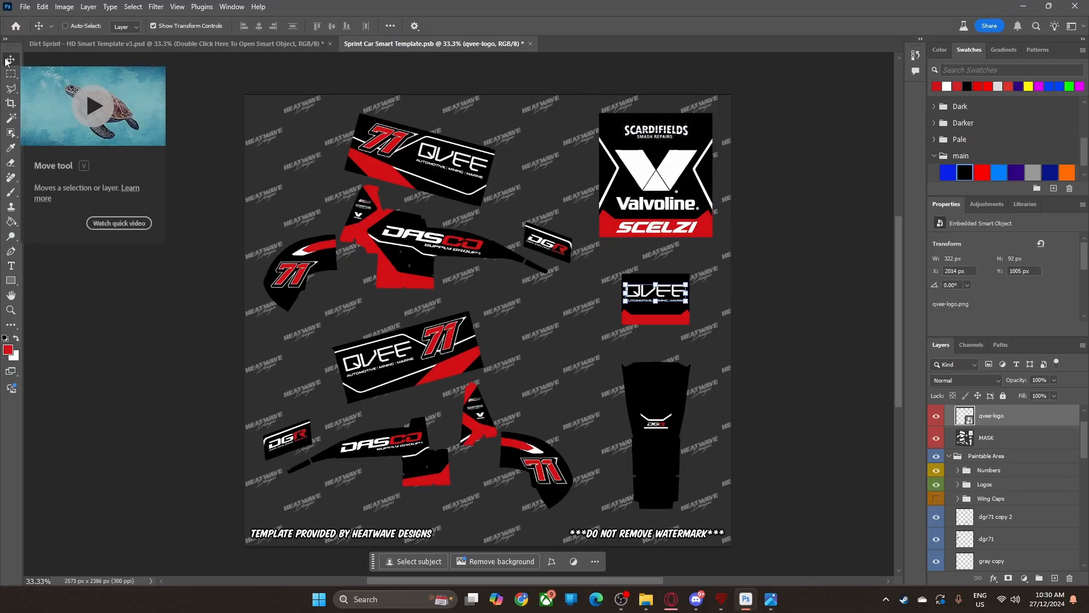
key("ctrl+s")
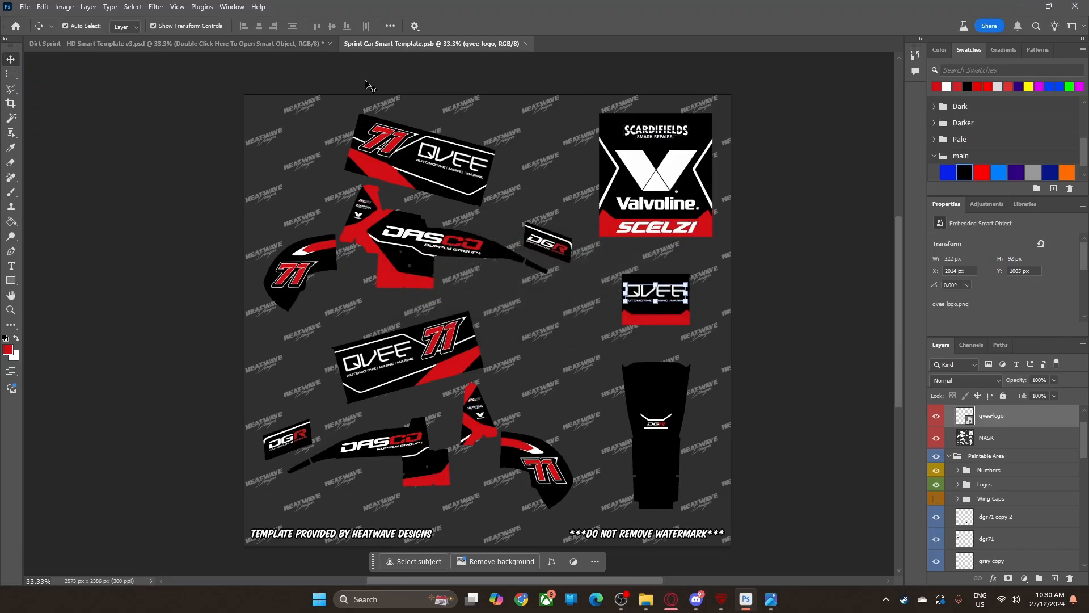
left_click(315, 45)
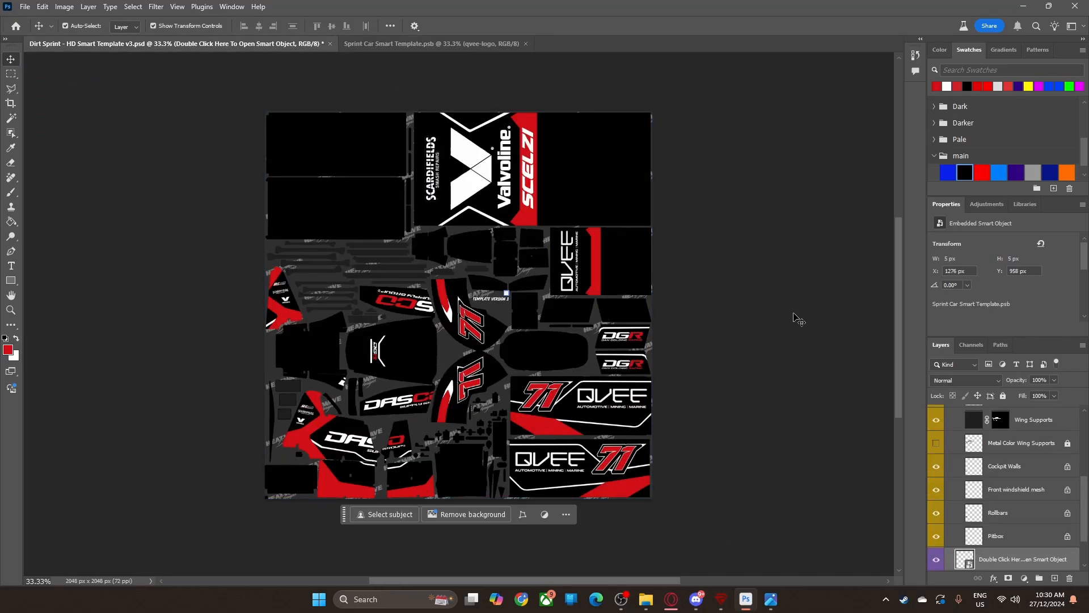
key("alt+Tab")
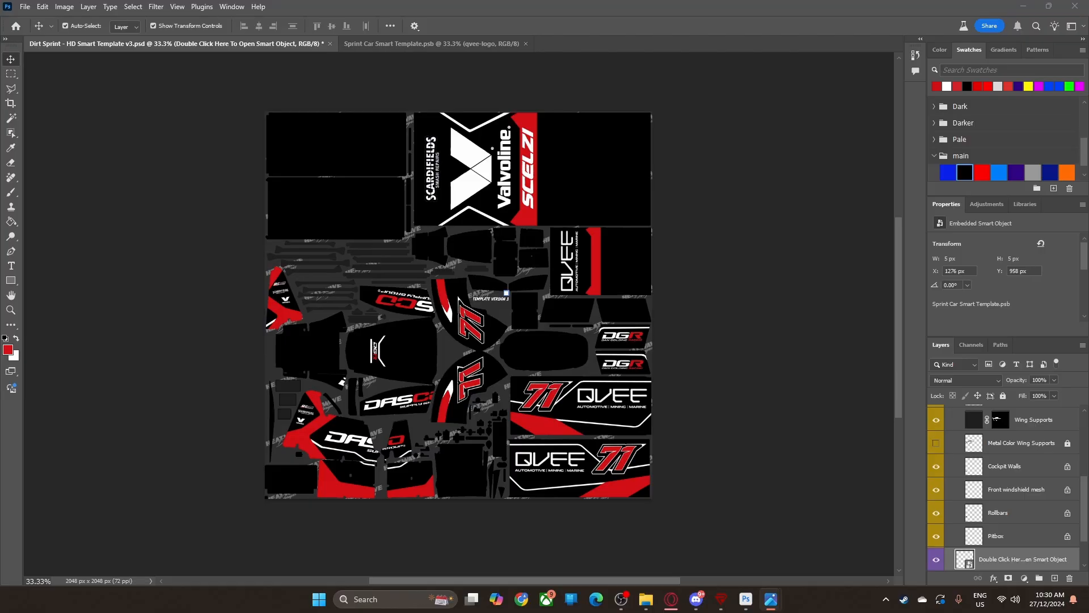
key("alt+Tab")
key("alt+Tab")
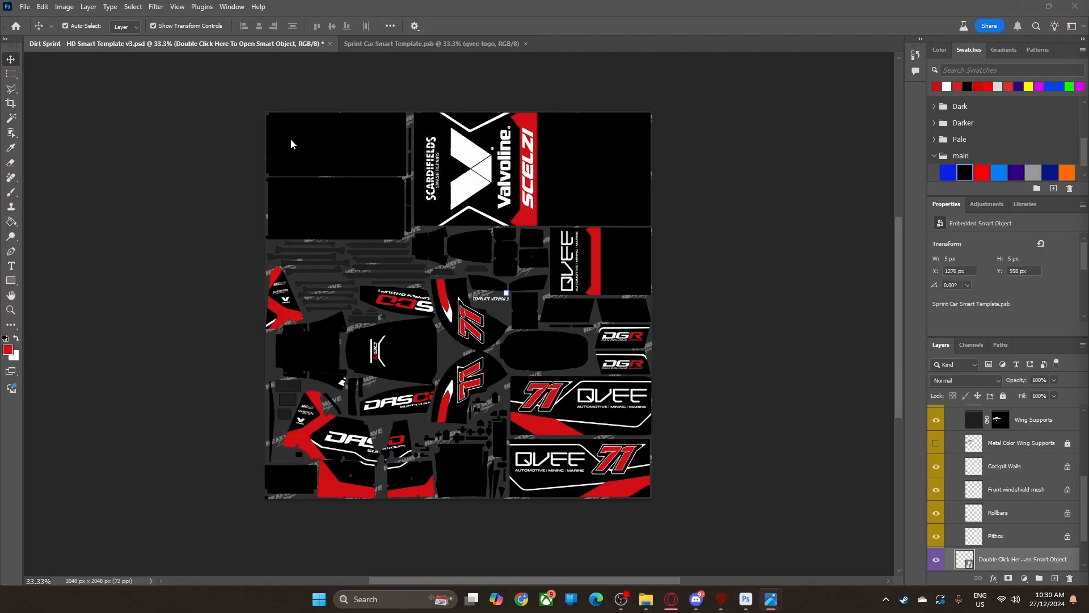
key("alt+Tab")
Step: Collapse the Miscellaneous group and add a new empty layer above Base Color in the Base group
key("ctrl+space")
left_click_drag(291, 129, 350, 166)
scroll(350, 170, "up", 2)
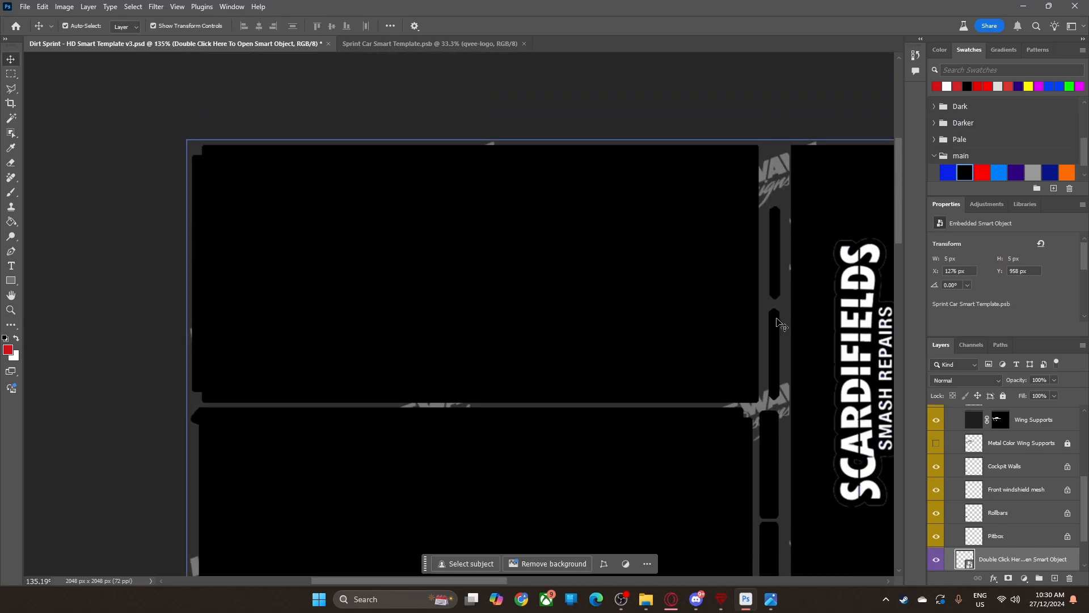
left_click(11, 89)
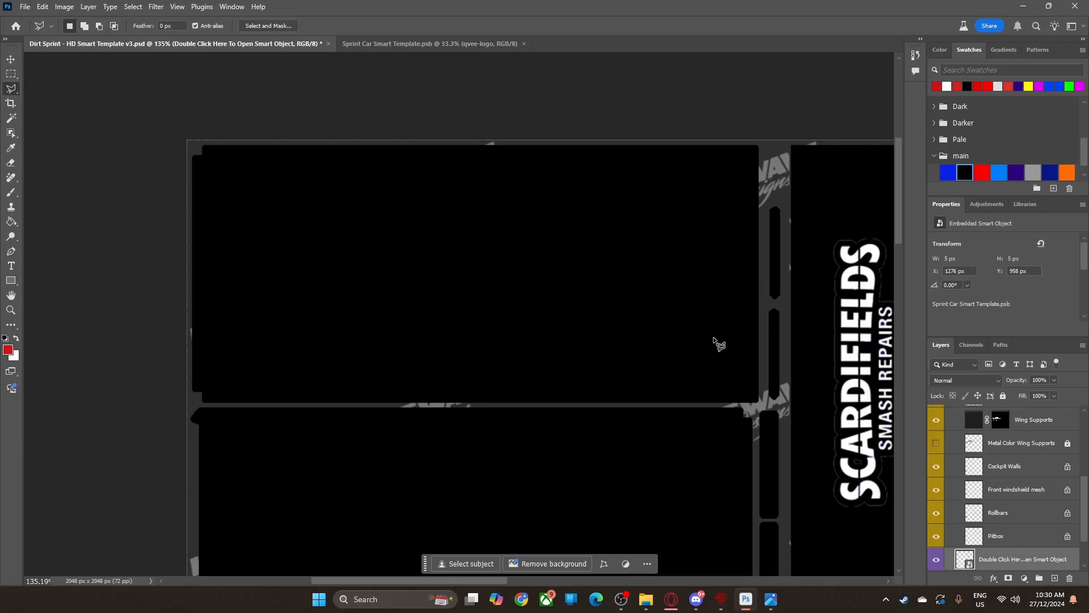
scroll(1013, 553, "down", 2)
scroll(1013, 553, "up", 2)
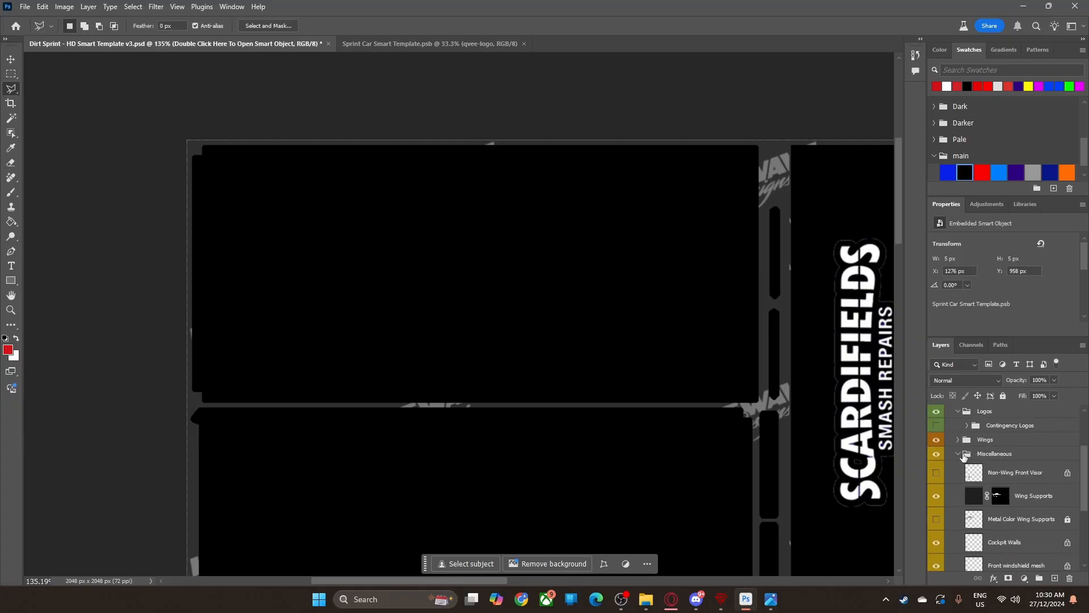
left_click(961, 454)
left_click(1000, 558)
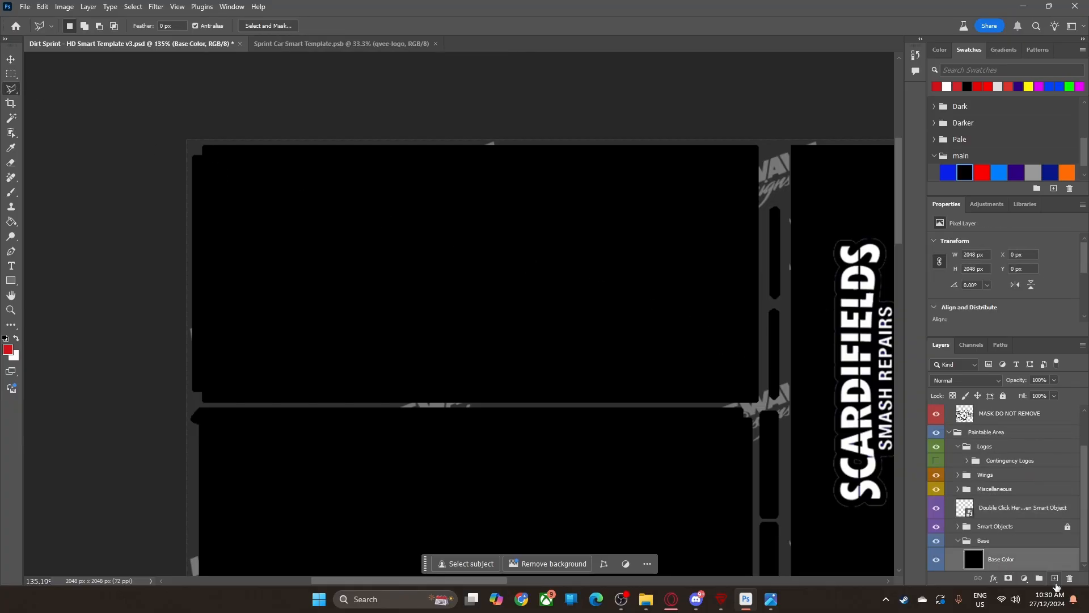
left_click(1054, 577)
scroll(344, 311, "up", 1)
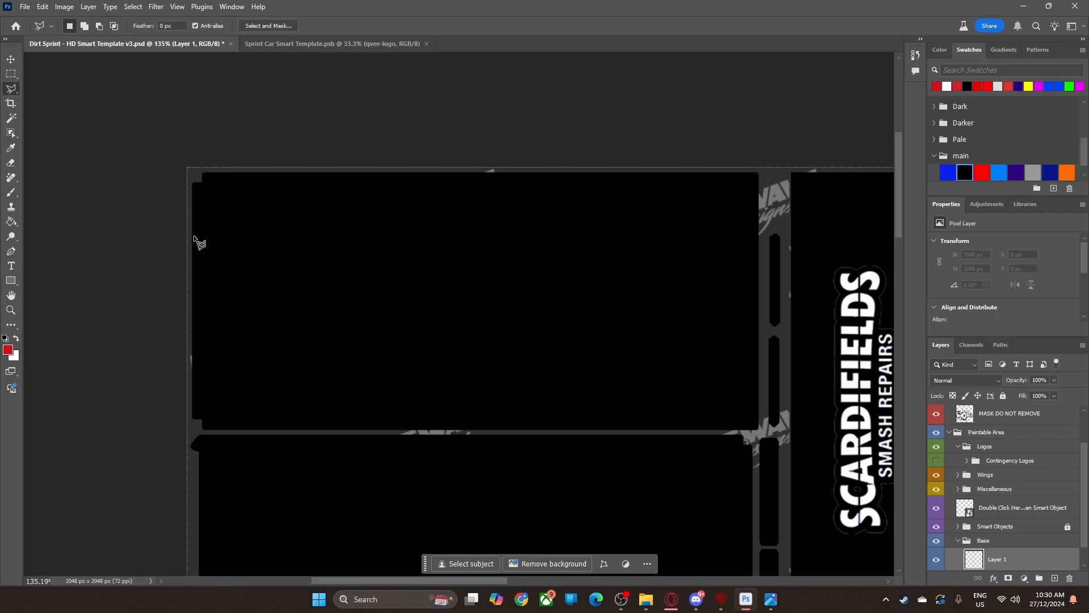
Step: Place the dgr71 image over the upper-left black panels, rasterize it, and fill both digits with the livery's foreground red
left_click_drag(0, 289, 357, 287)
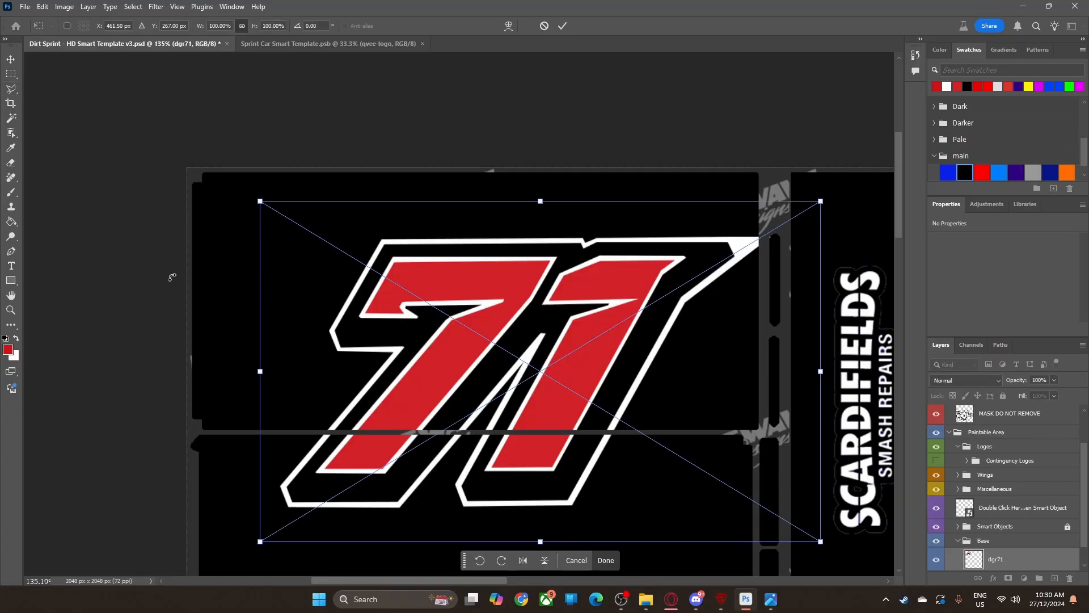
left_click(10, 221)
left_click(445, 366)
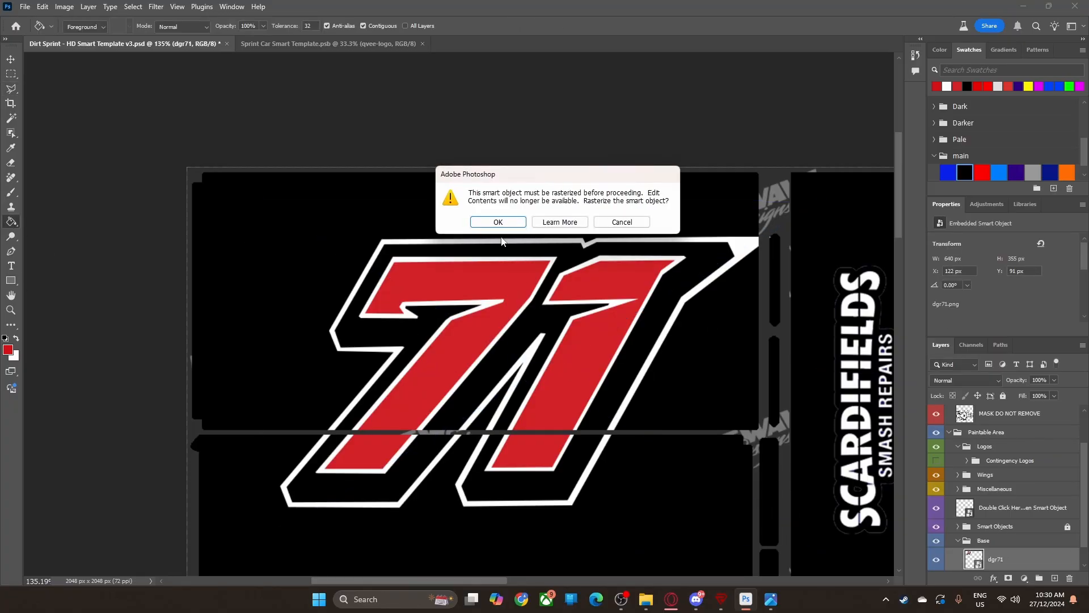
left_click(498, 221)
left_click(483, 324)
left_click(570, 361)
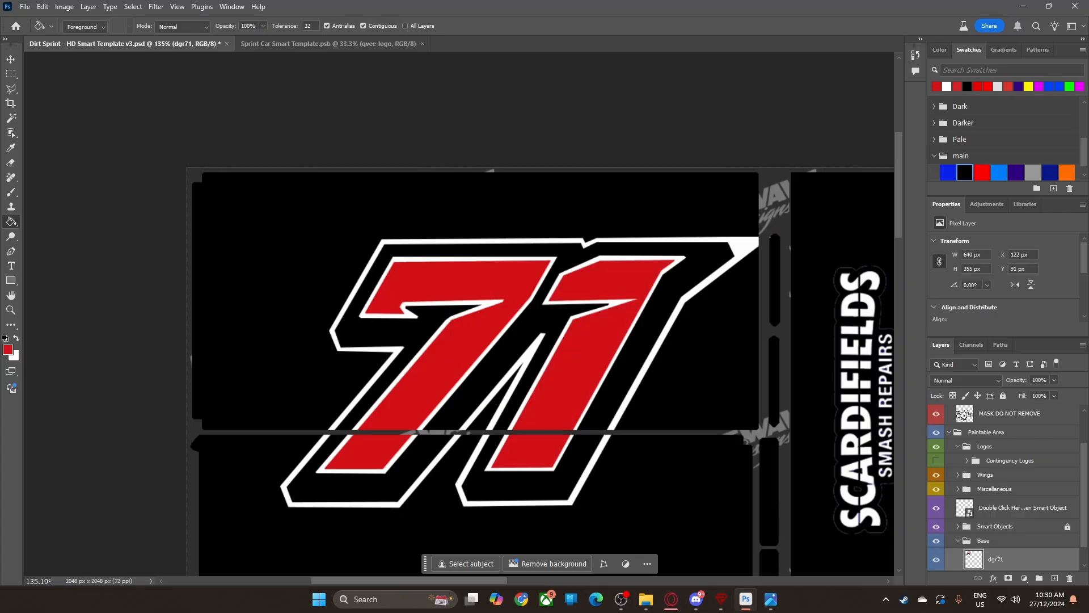
Step: Scale the 71 down to about 229 × 127 px and position it near the upper-left corner of the top-left panel
key("ctrl+t")
left_click_drag(759, 525, 406, 302)
left_click_drag(331, 263, 350, 269)
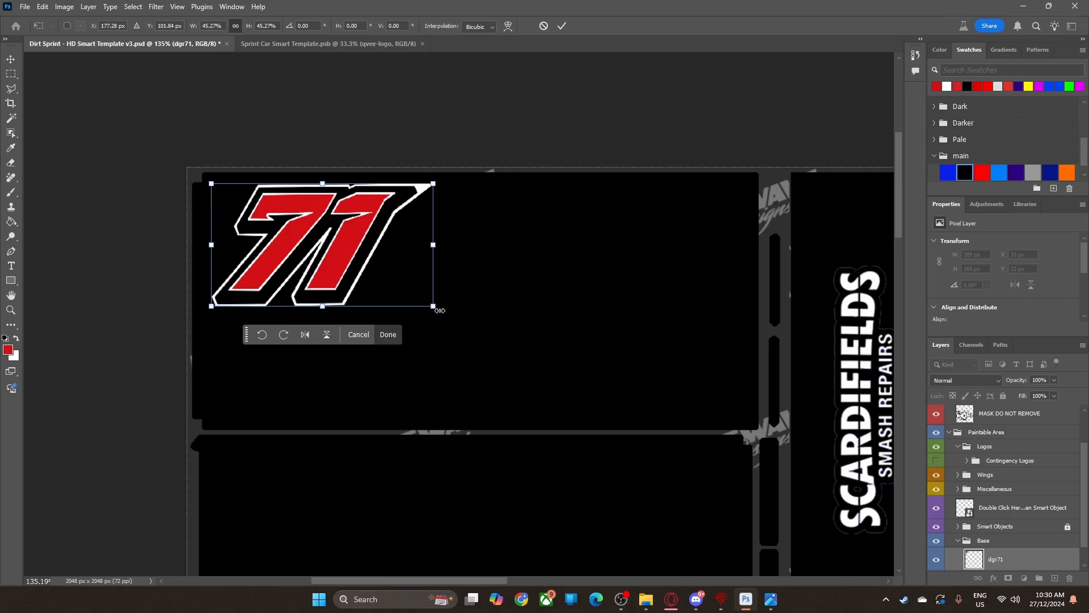
left_click_drag(433, 309, 430, 311)
left_click_drag(372, 278, 374, 282)
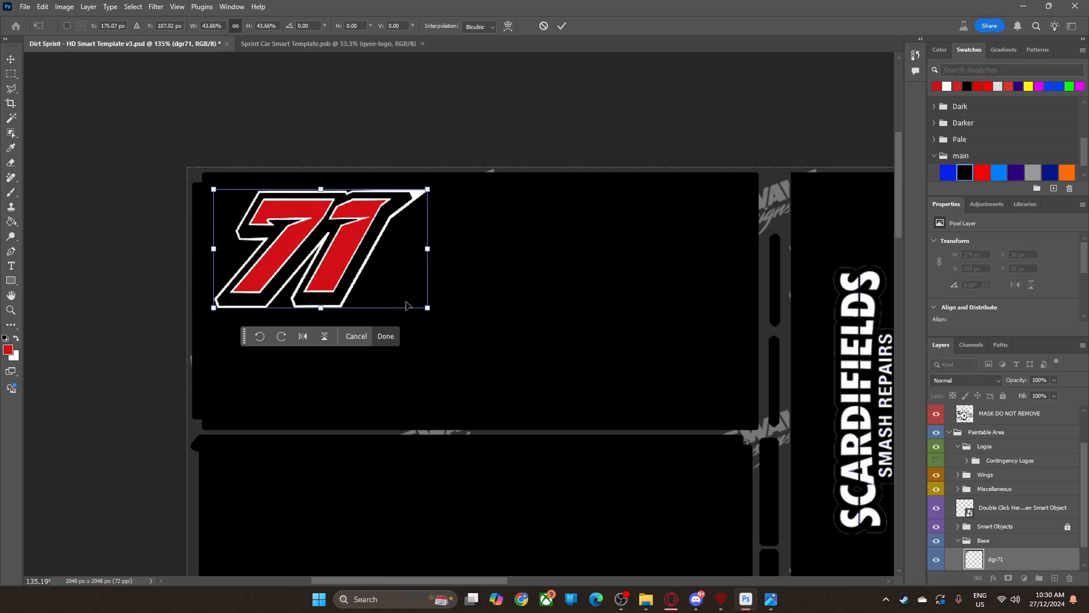
left_click(377, 337)
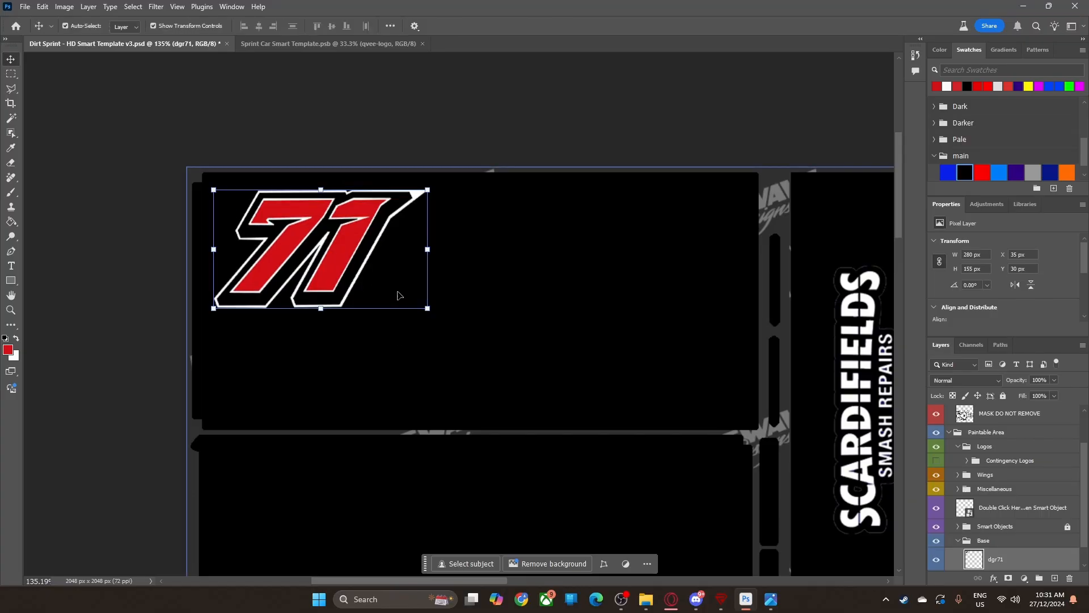
left_click_drag(408, 314, 369, 292)
left_click_drag(315, 251, 342, 260)
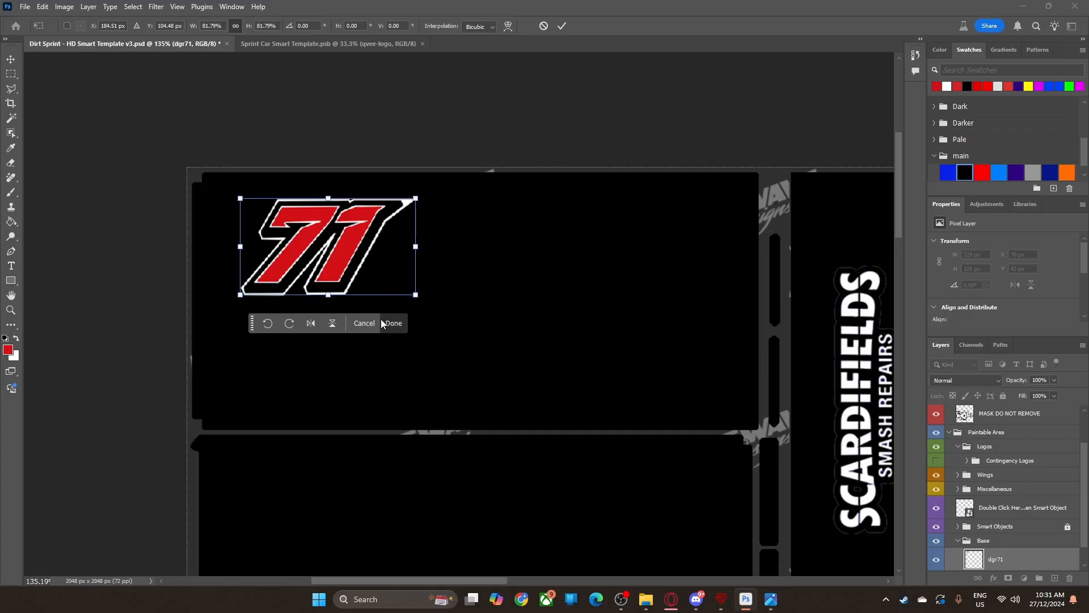
left_click(386, 323)
Step: Outline a slanted four-sided selection about 330 × 75 px in the top-left panel, extending right from just below the 71
key("z")
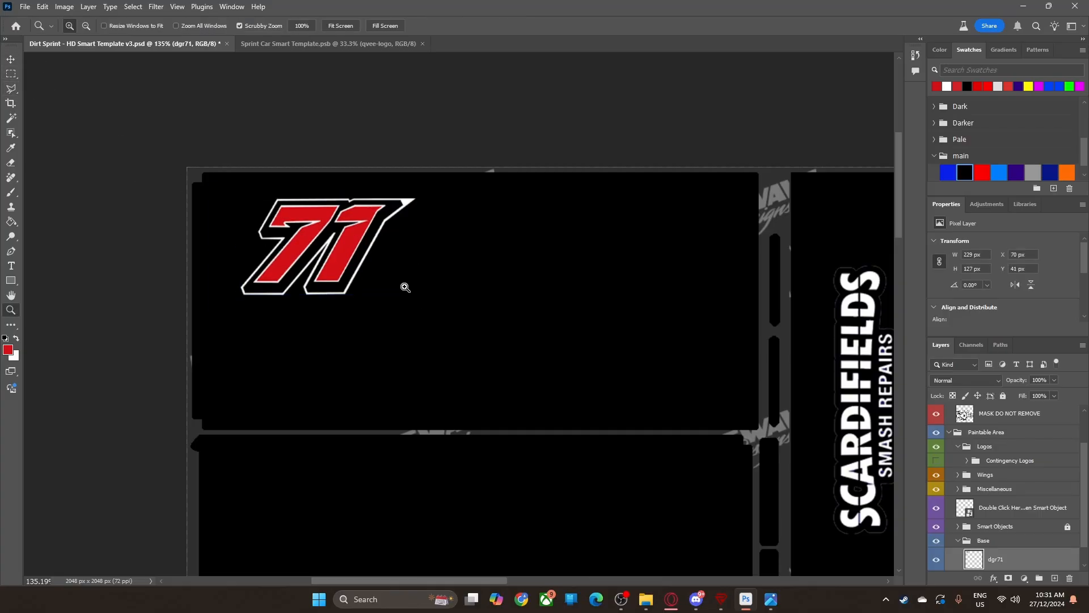
mouse_move(403, 287)
left_mouse_down()
mouse_move(436, 288)
mouse_move(418, 287)
left_mouse_up()
key("l")
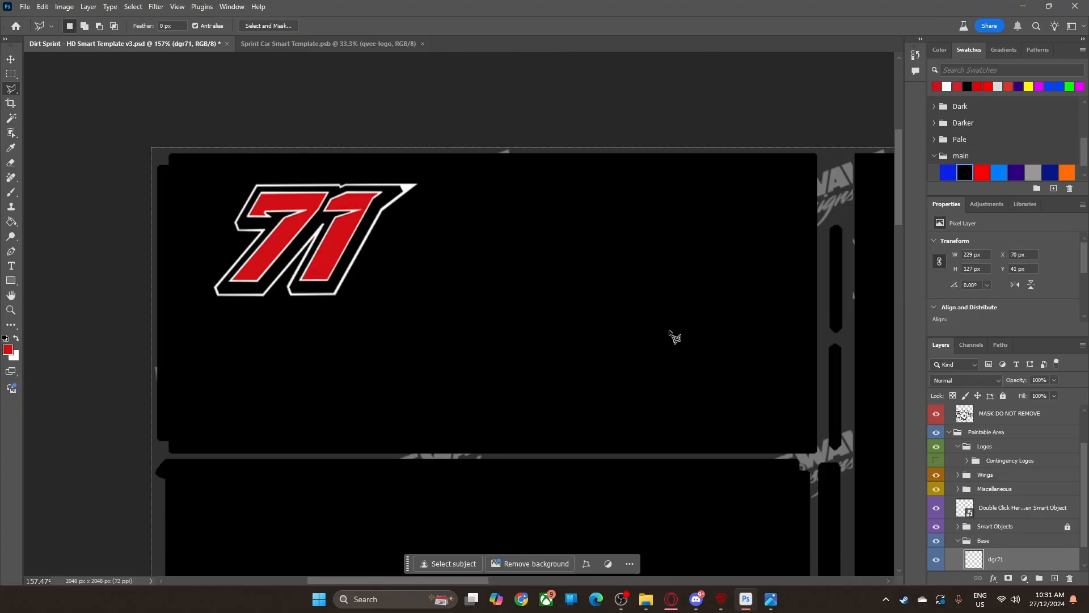
left_click(669, 329)
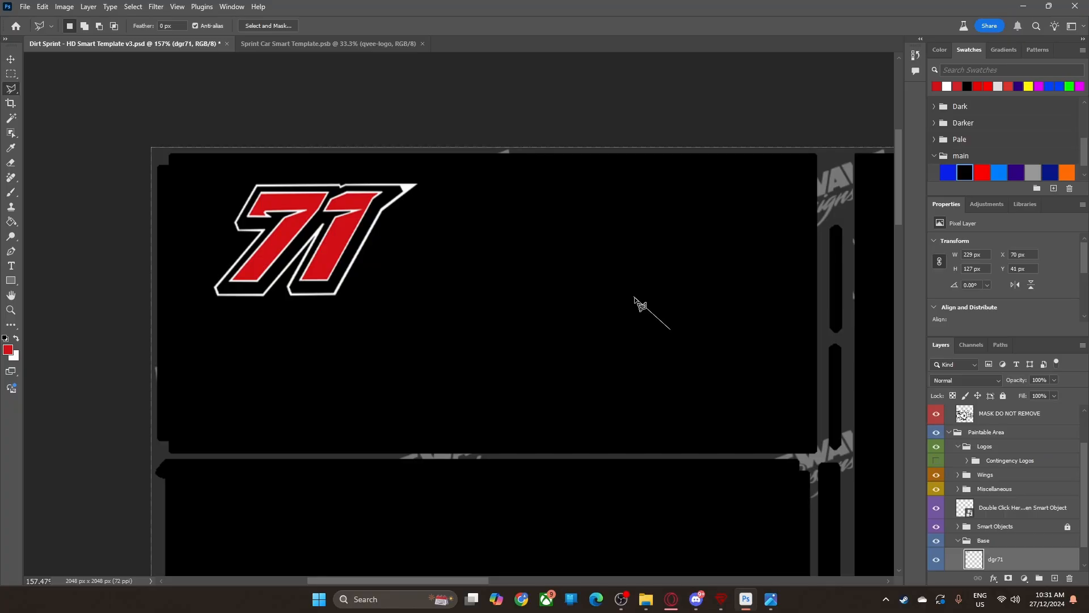
left_click(671, 329)
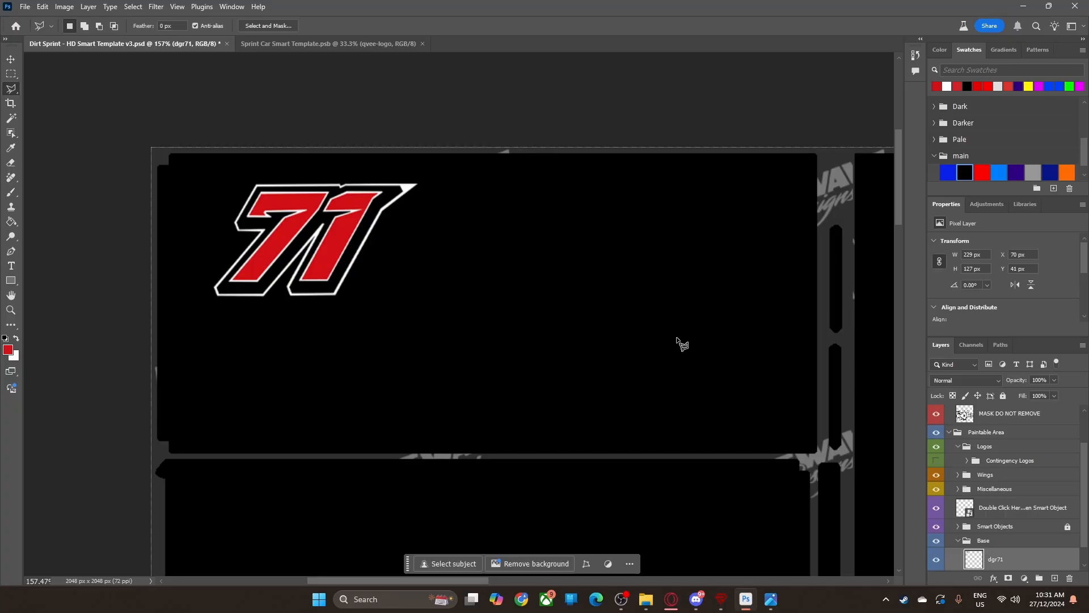
left_click(680, 350)
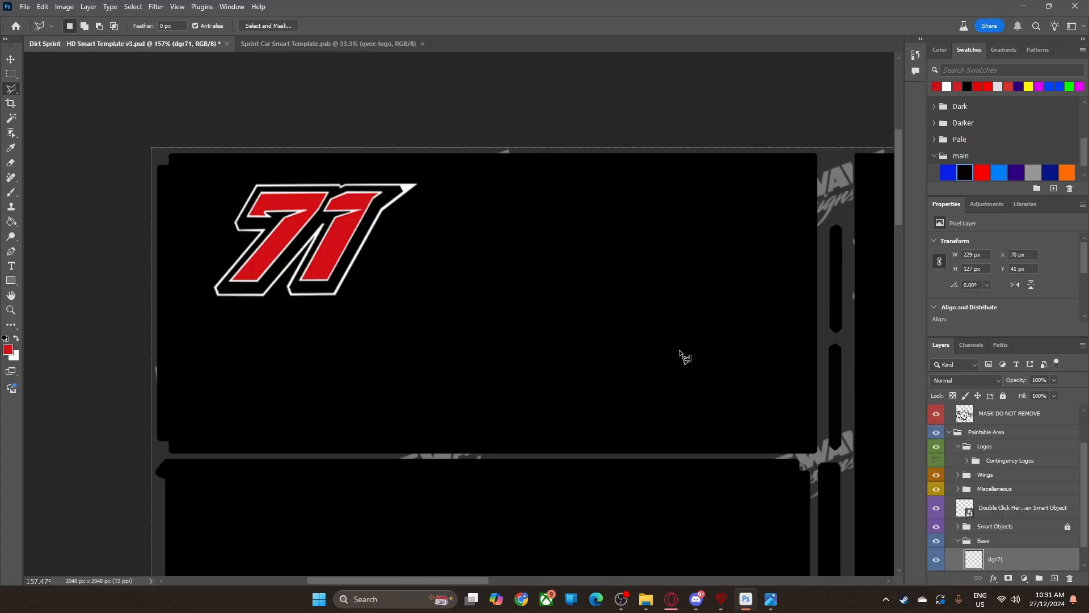
left_click(661, 324)
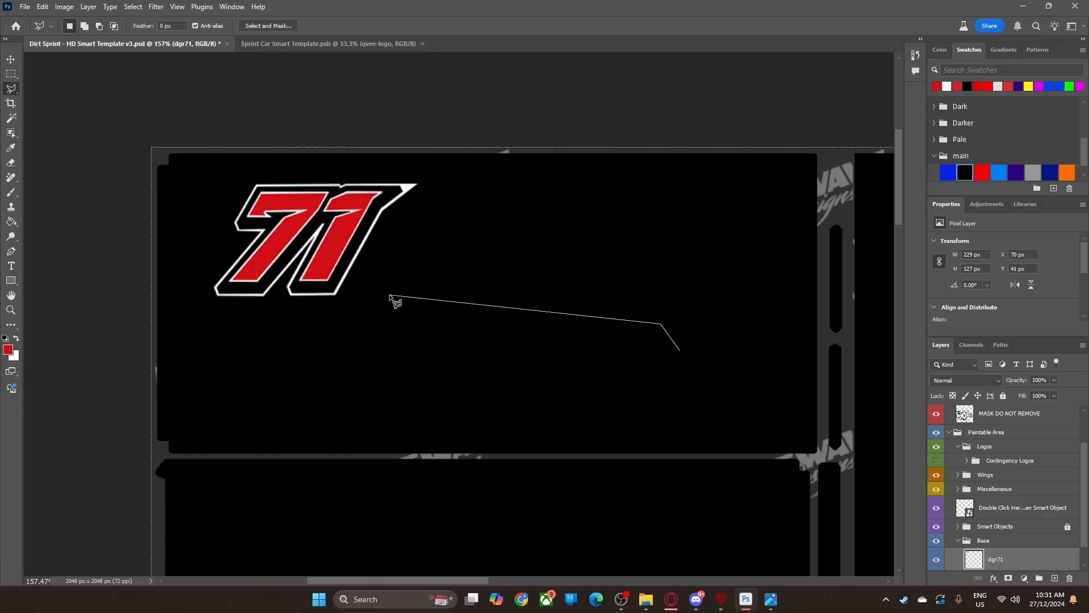
left_click(389, 295)
left_click(446, 346)
left_click(683, 359)
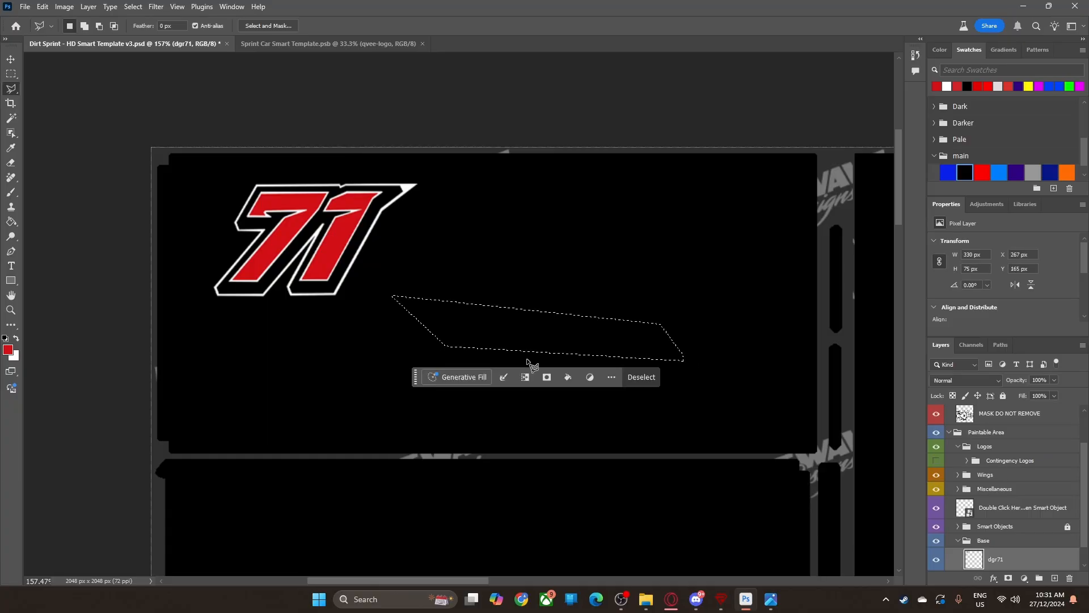
Step: Fill the slanted selection with the foreground red and deselect it
left_click(10, 222)
left_click(478, 335)
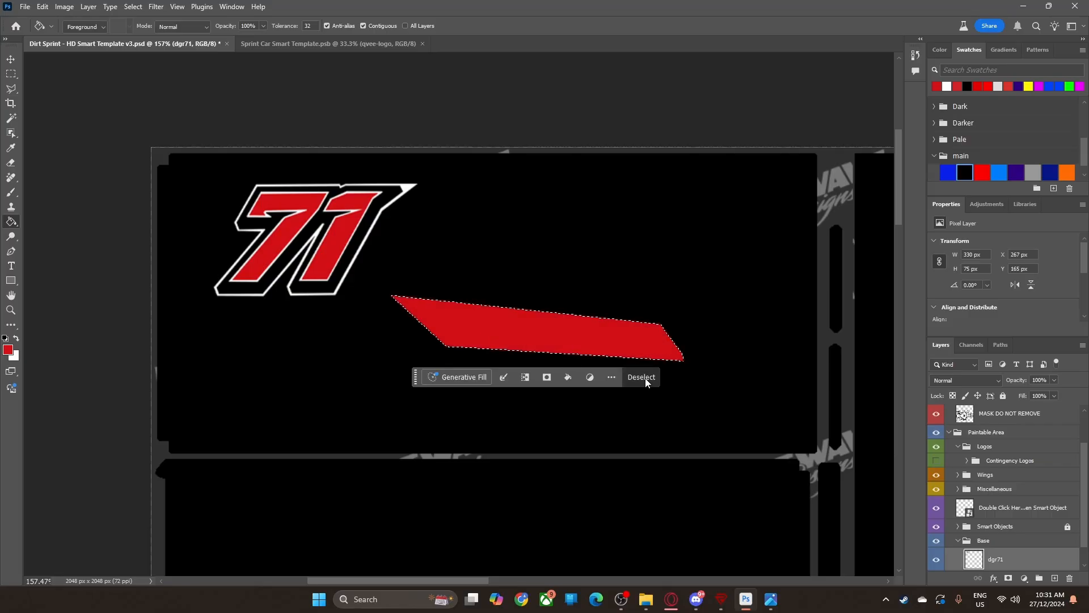
left_click(642, 378)
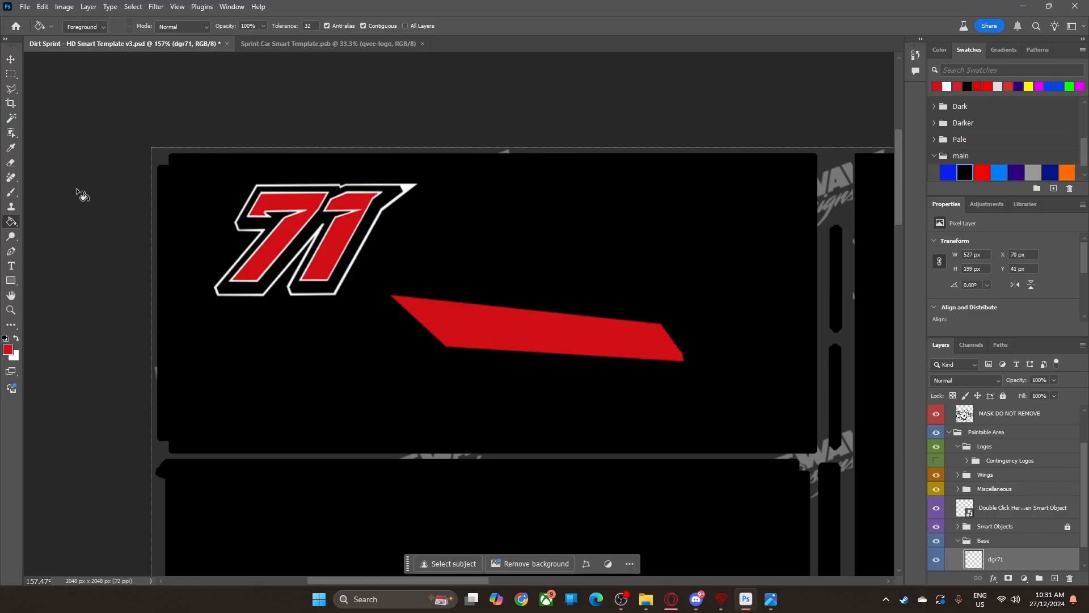
Step: Outline a narrow bent stripe selection about 337 × 109 px from the panel's left edge, across the 71, down along the red shape's slanted end
left_click(12, 89)
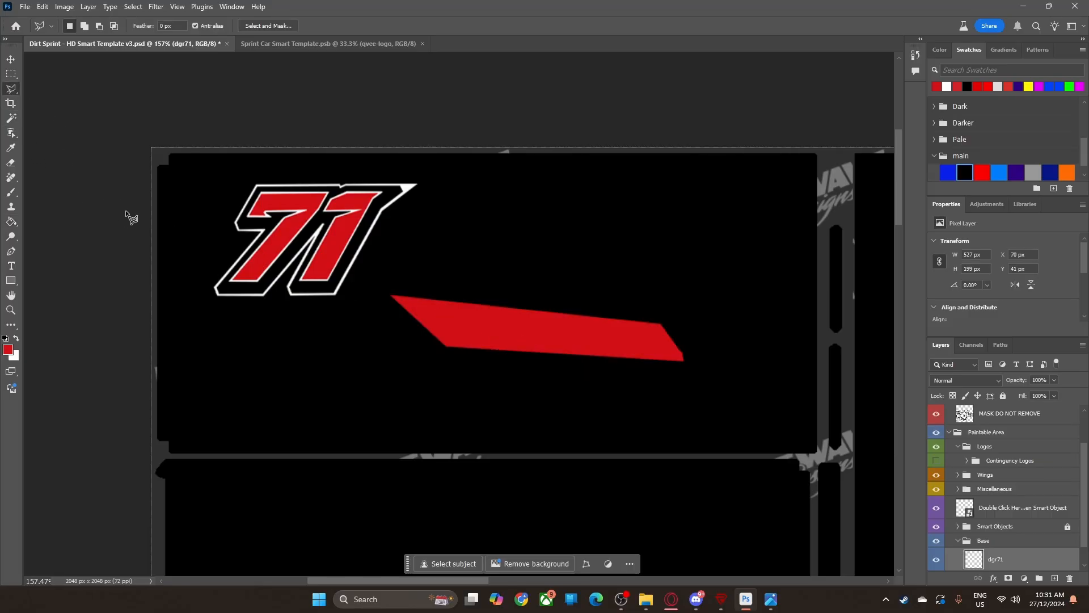
scroll(469, 355, "up", 3)
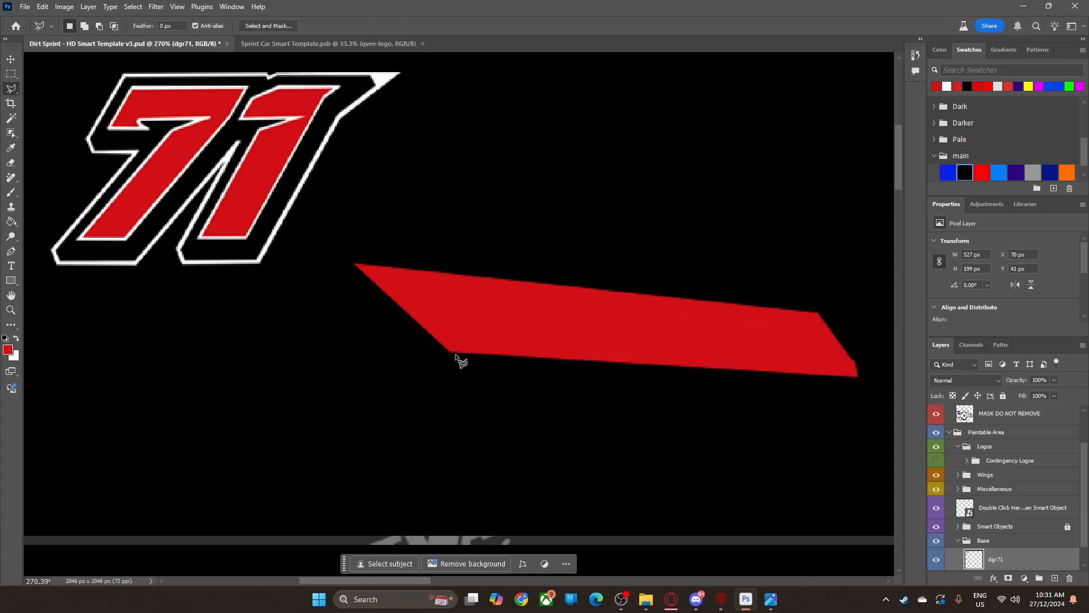
left_click(459, 354)
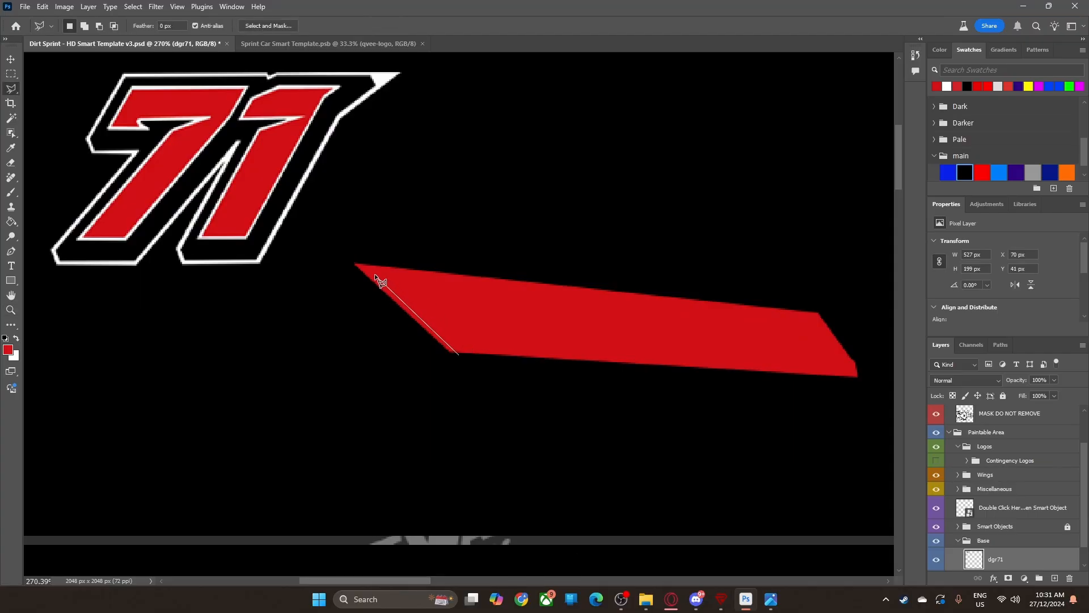
left_click(347, 265)
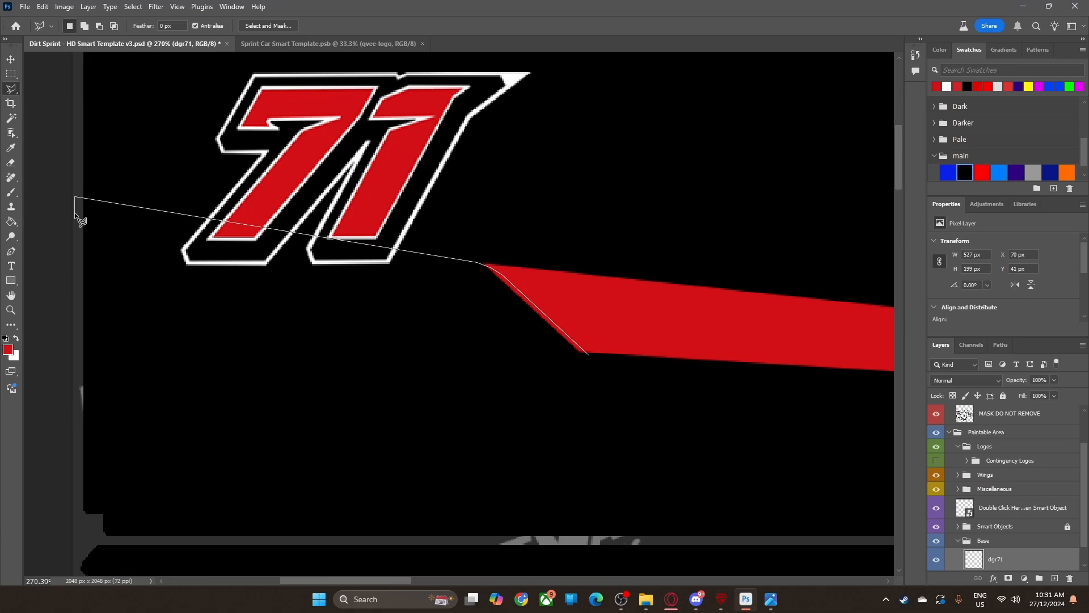
left_click(75, 210)
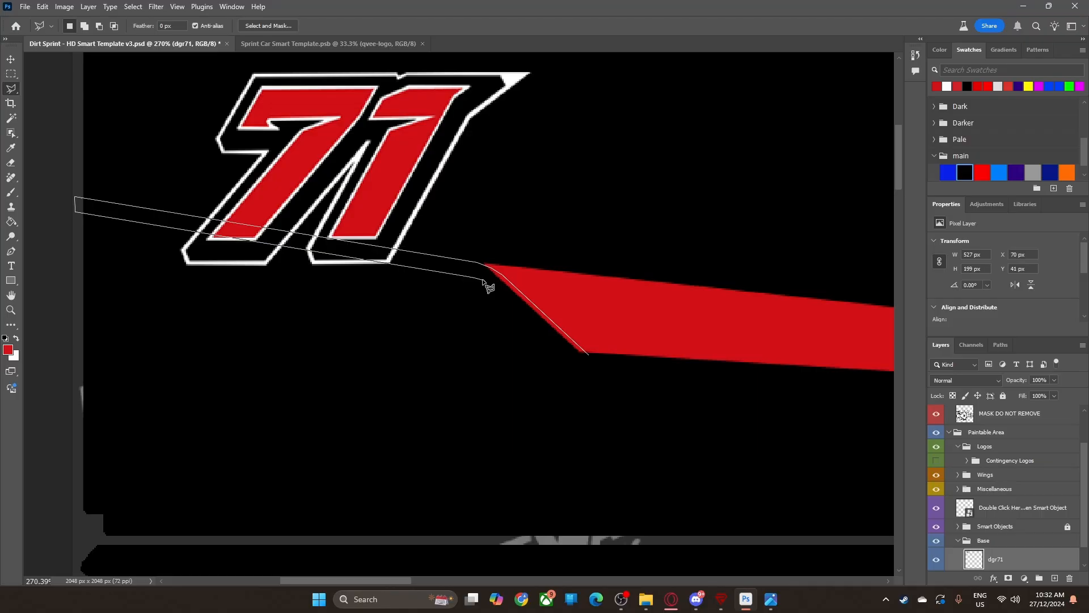
double_click(586, 356)
Step: Fill the stripe selection with white behind the 71 outline, deselect it, and undo any stray fill
left_click(16, 338)
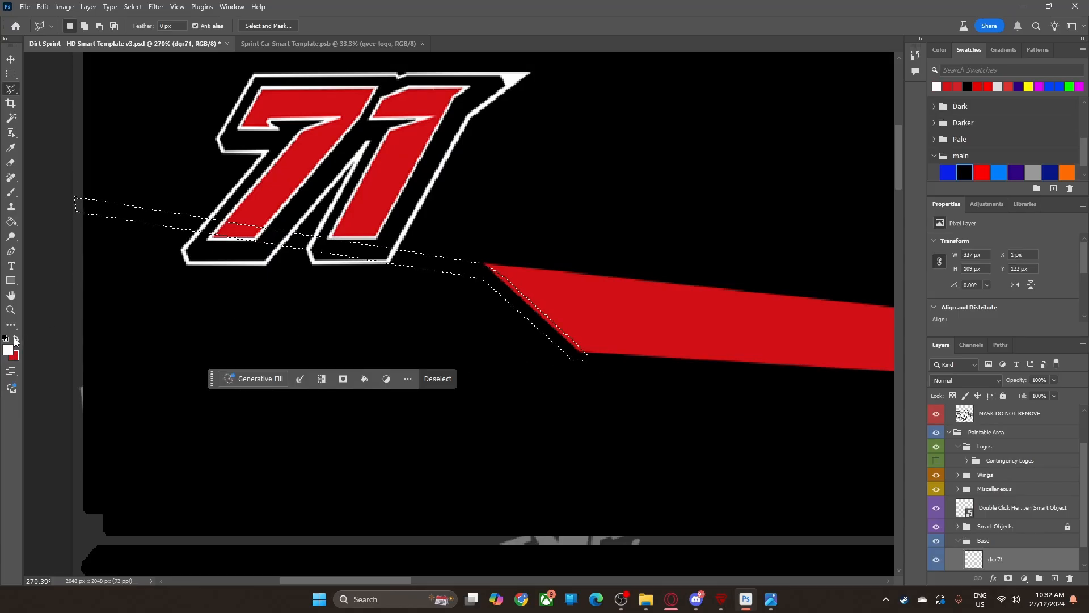
left_click(11, 221)
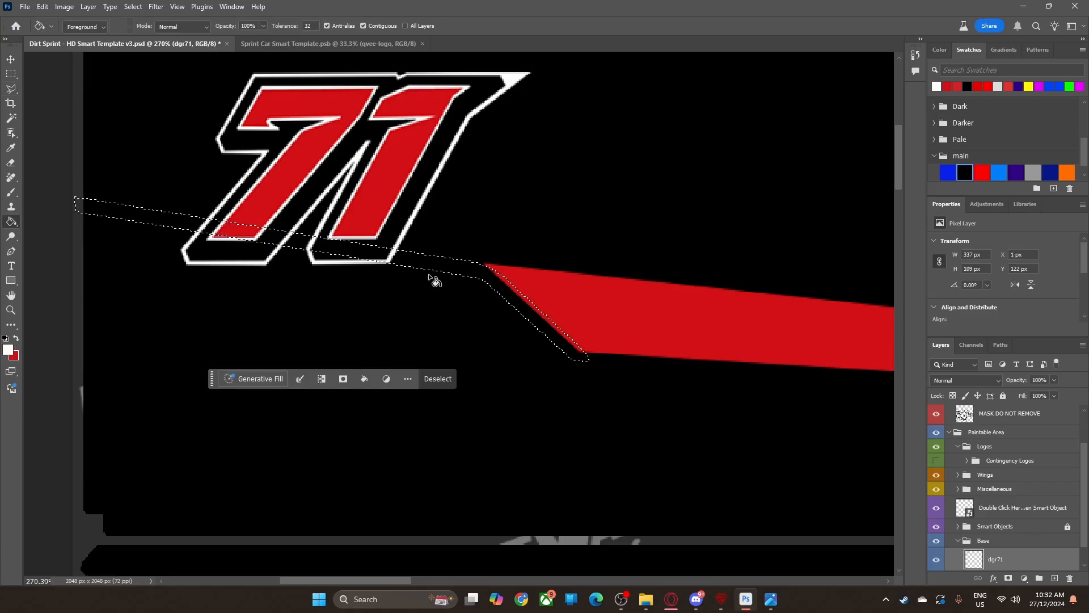
left_click(456, 274)
scroll(1034, 568, "down", 1)
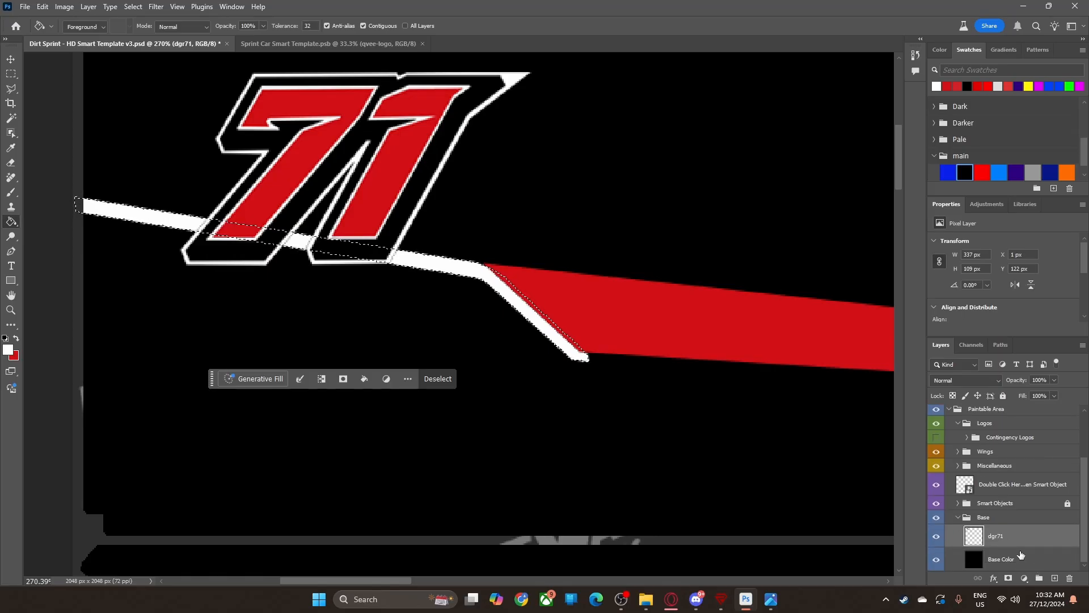
left_click(445, 378)
left_click(605, 341)
key("ctrl+z")
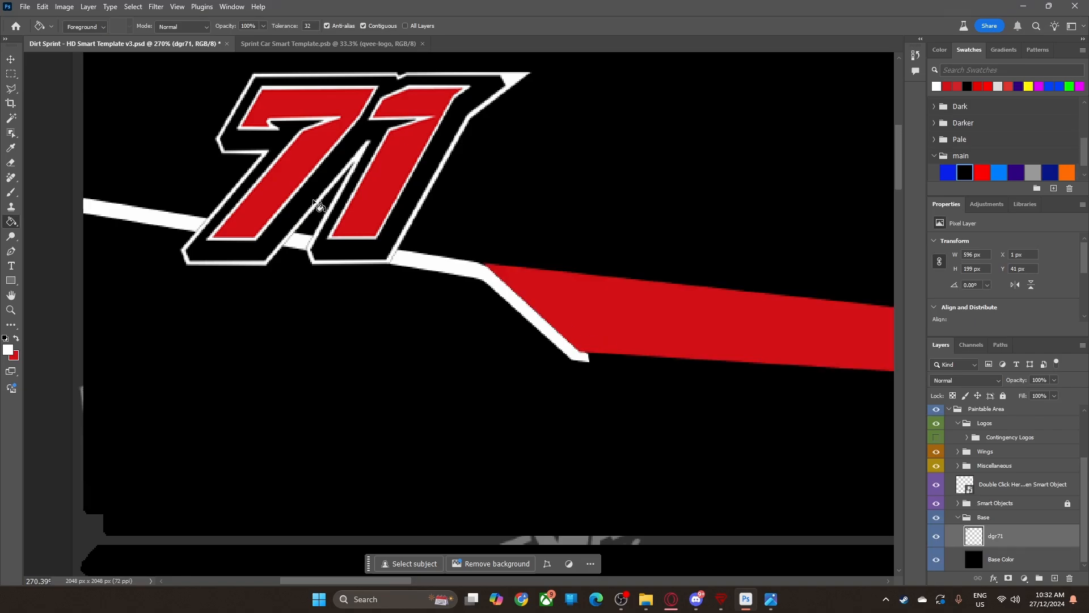
key("v")
scroll(641, 223, "down", 6)
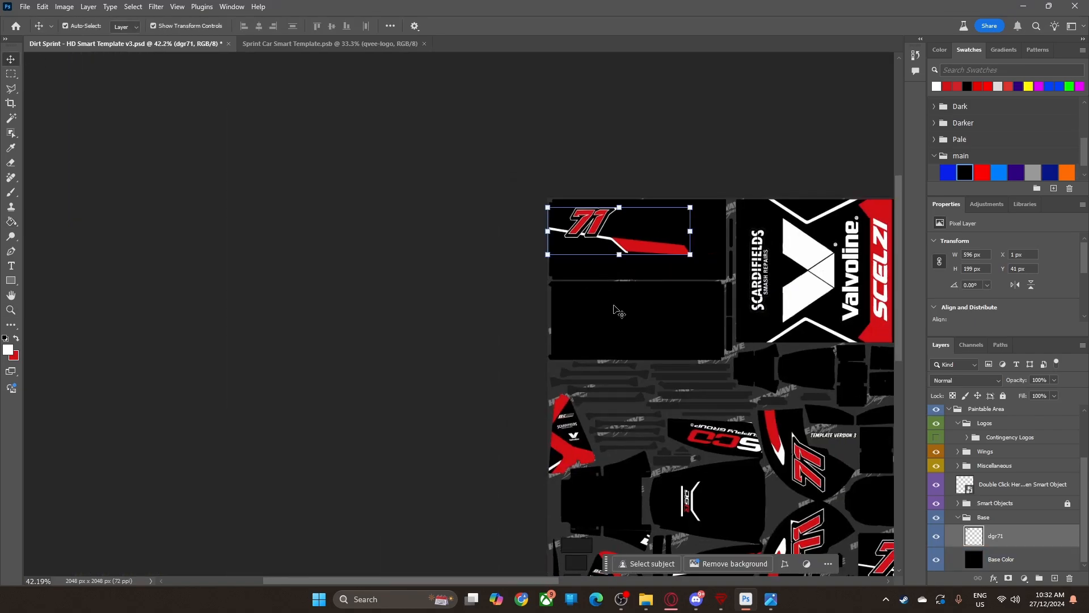
left_click_drag(505, 581, 591, 581)
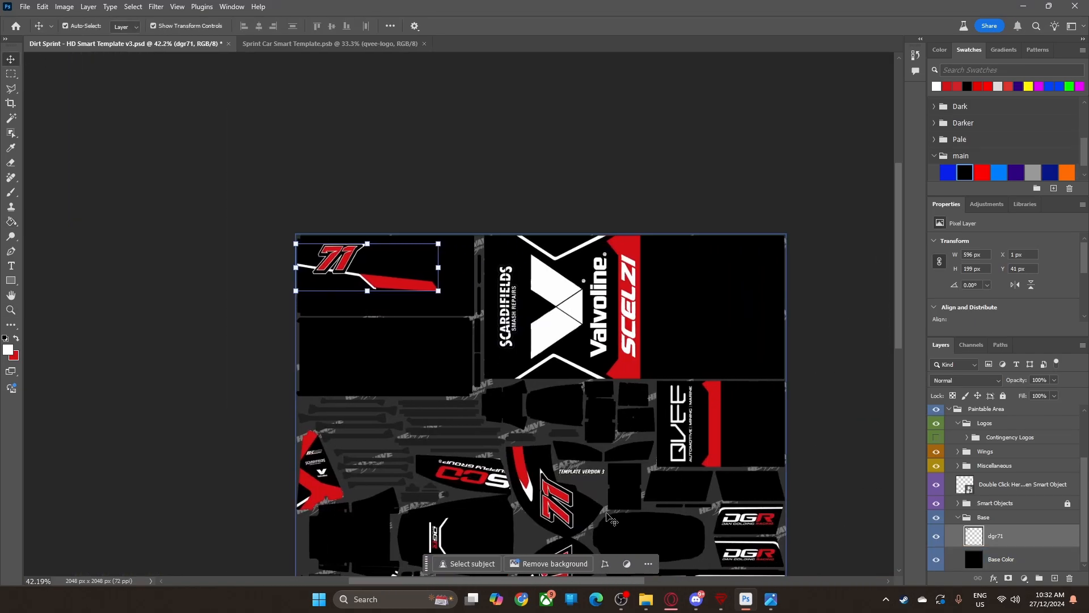
left_click(609, 517)
scroll(709, 368, "down", 1)
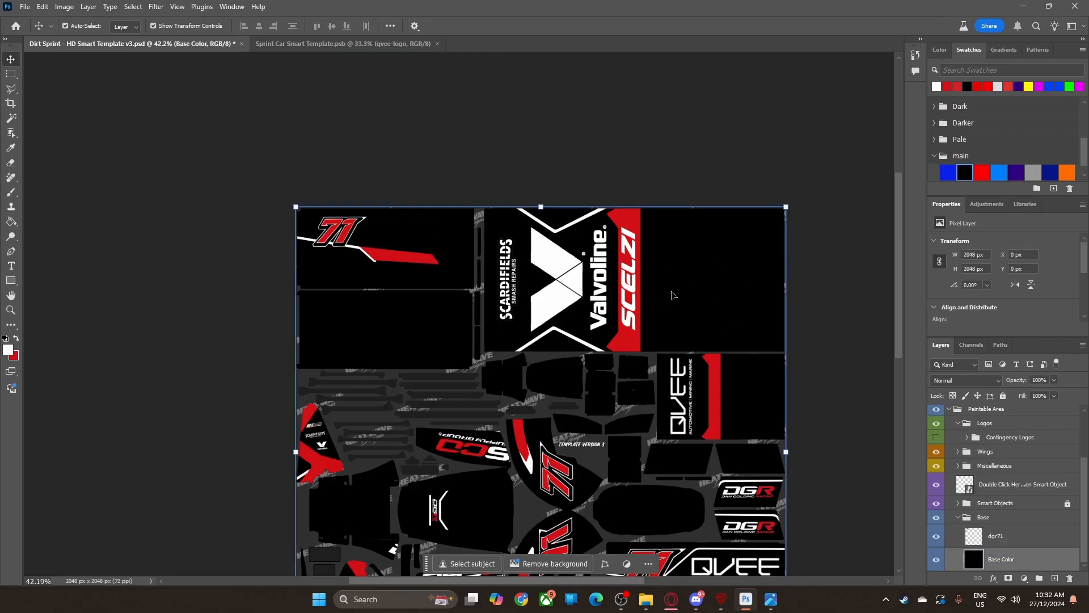
left_click(1088, 324)
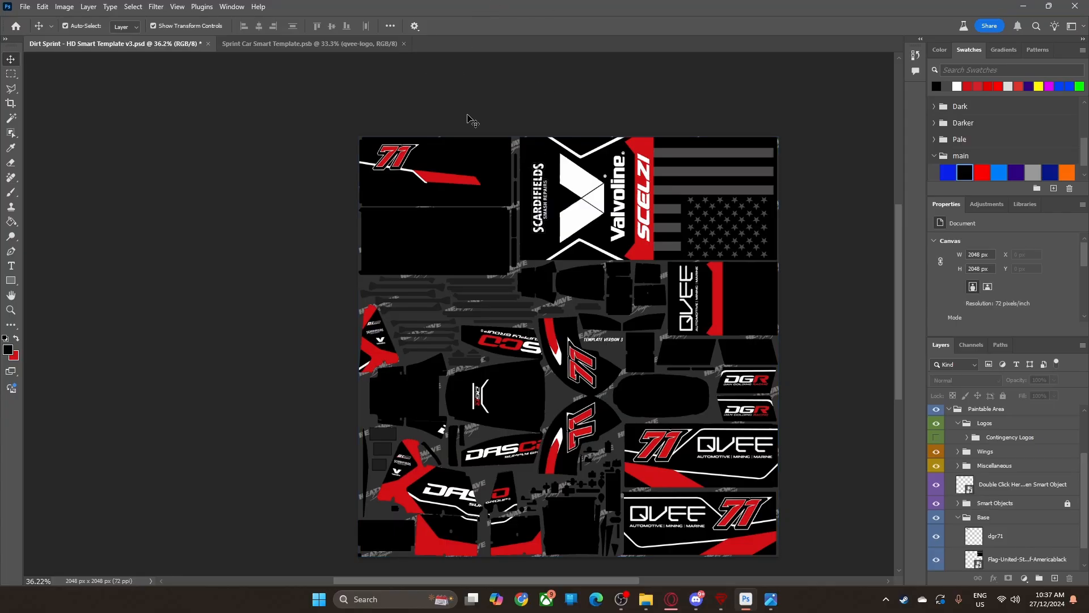
Step: Save the livery template, quit Photoshop, and close the reference photo of the car's wing
key("ctrl+s")
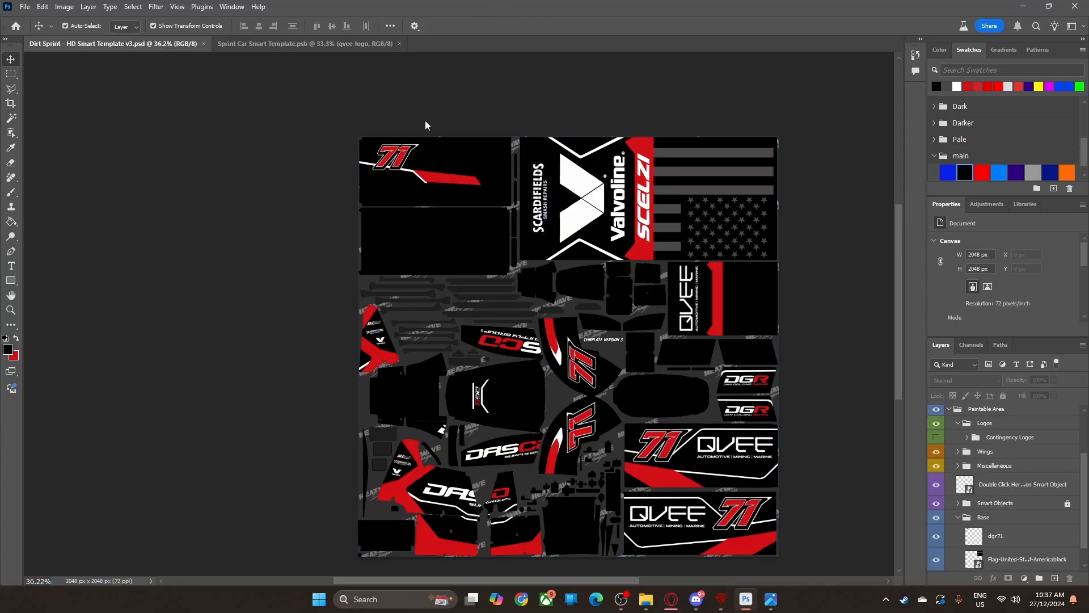
mouse_move(646, 599)
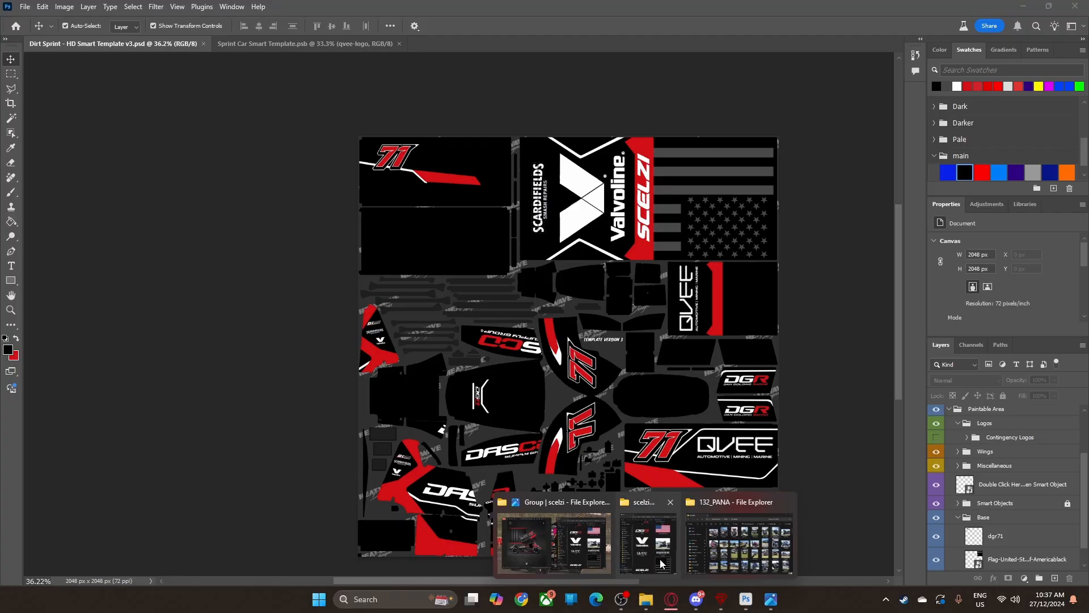
mouse_move(607, 564)
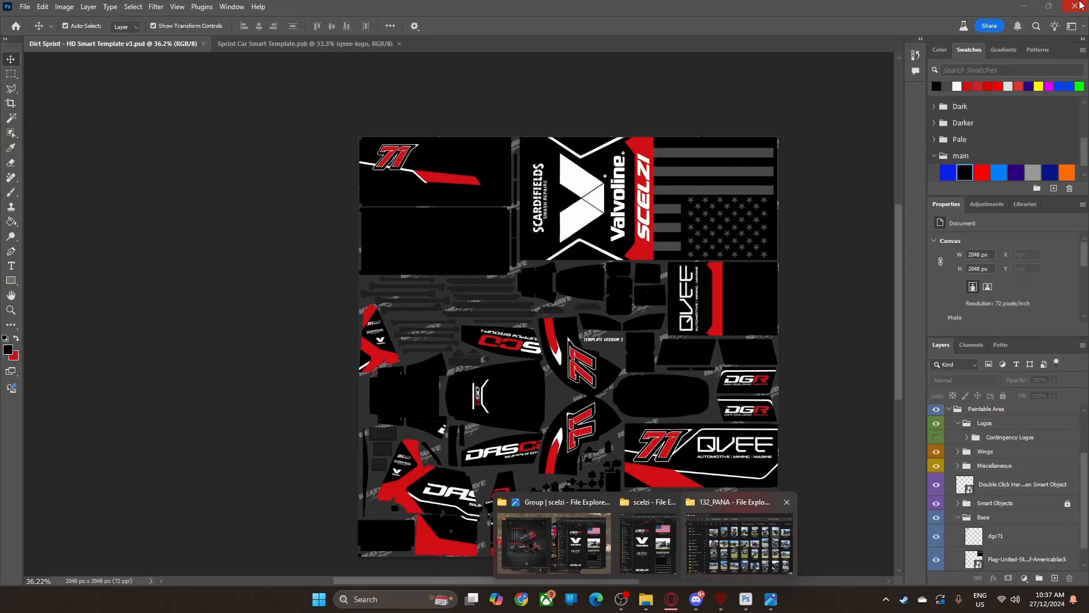
left_click(1075, 5)
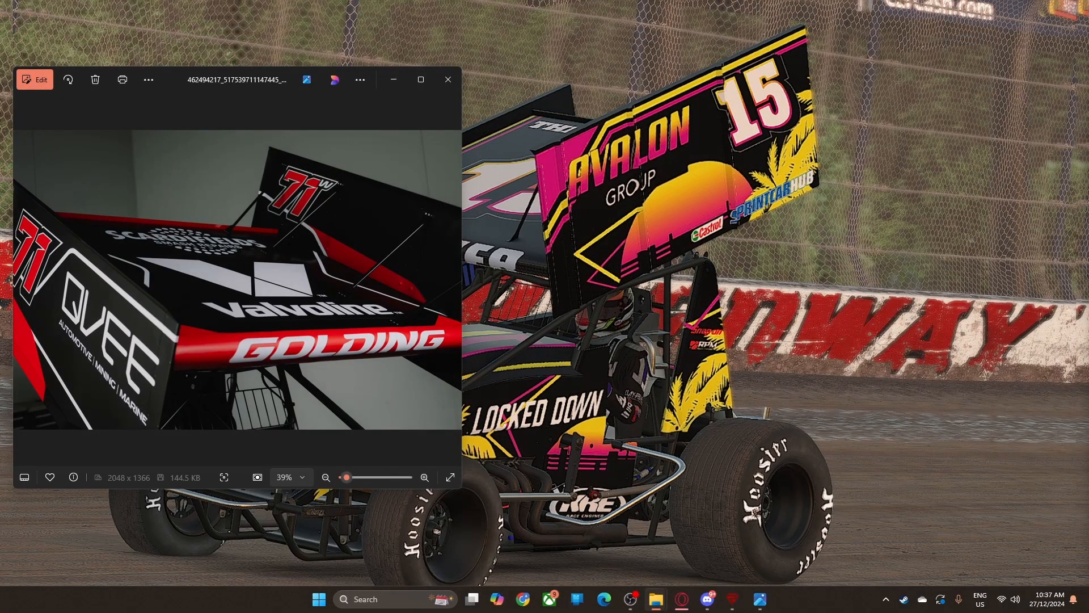
left_click(448, 80)
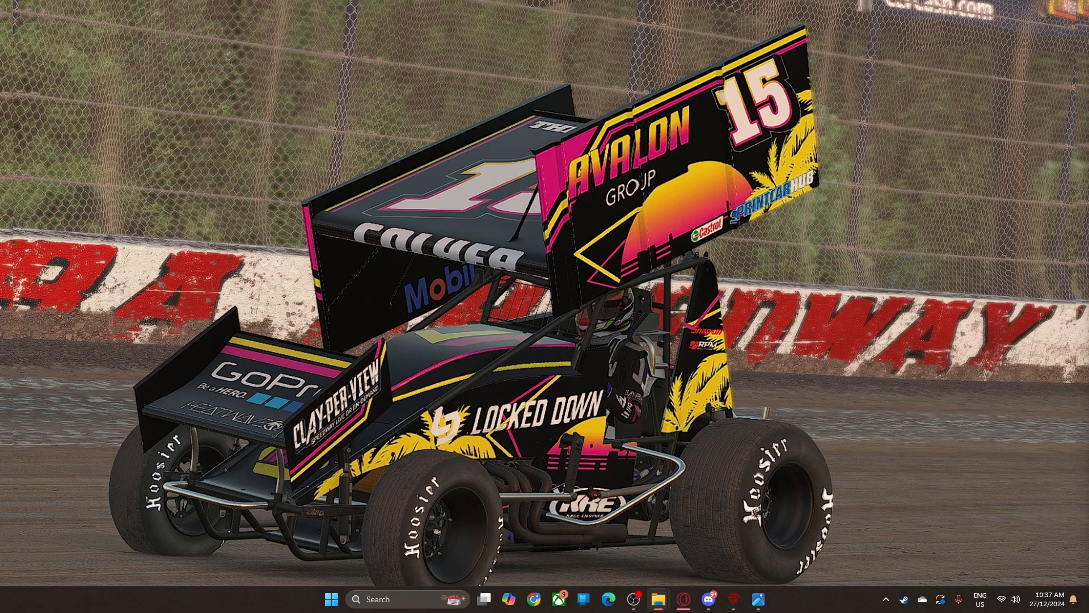
Step: Open the DGR Scelzi PSD from its template folder in GIMP, converting it to the built-in sRGB profile
left_click_drag(1088, 182, 558, 128)
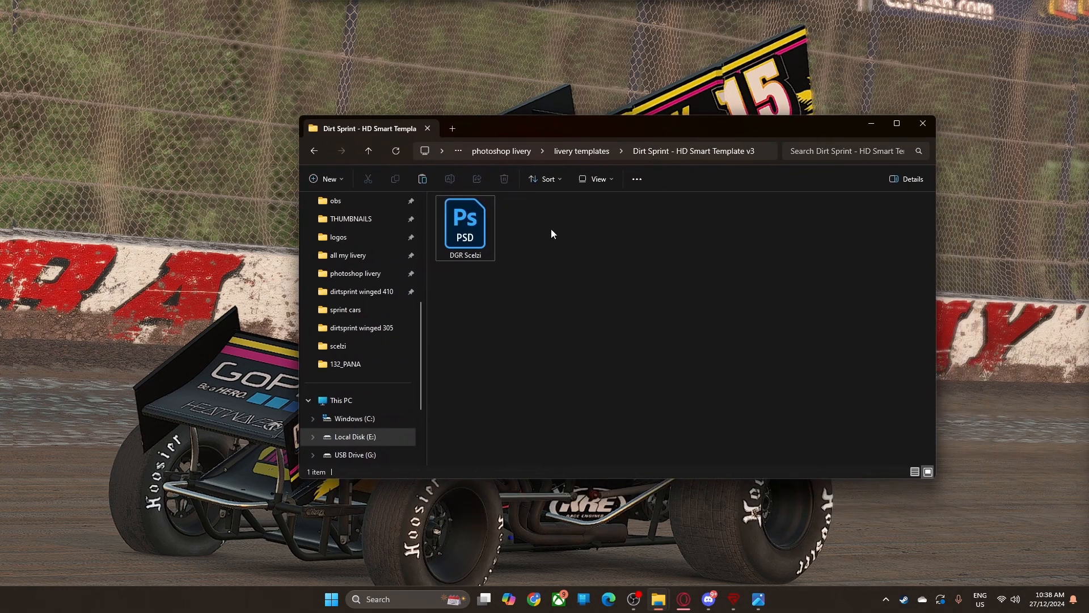
right_click(471, 223)
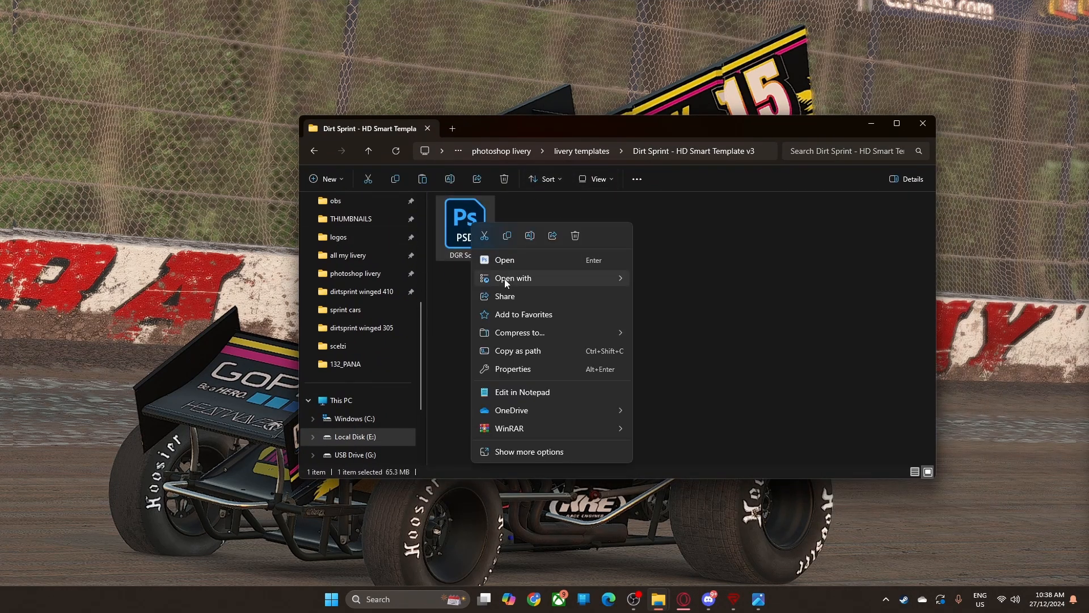
mouse_move(504, 278)
left_click(676, 317)
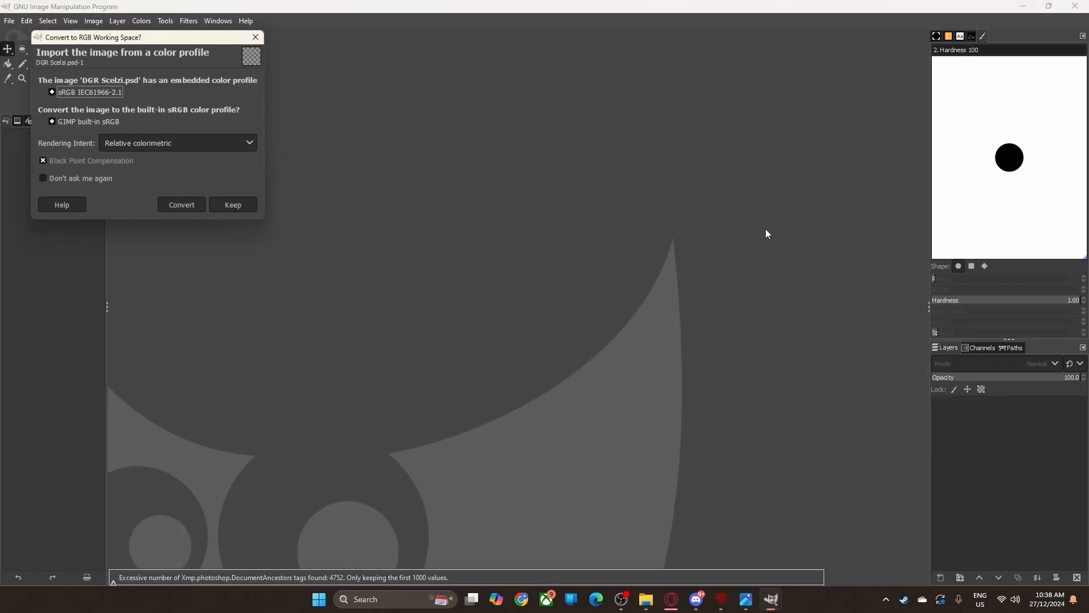
left_click(170, 208)
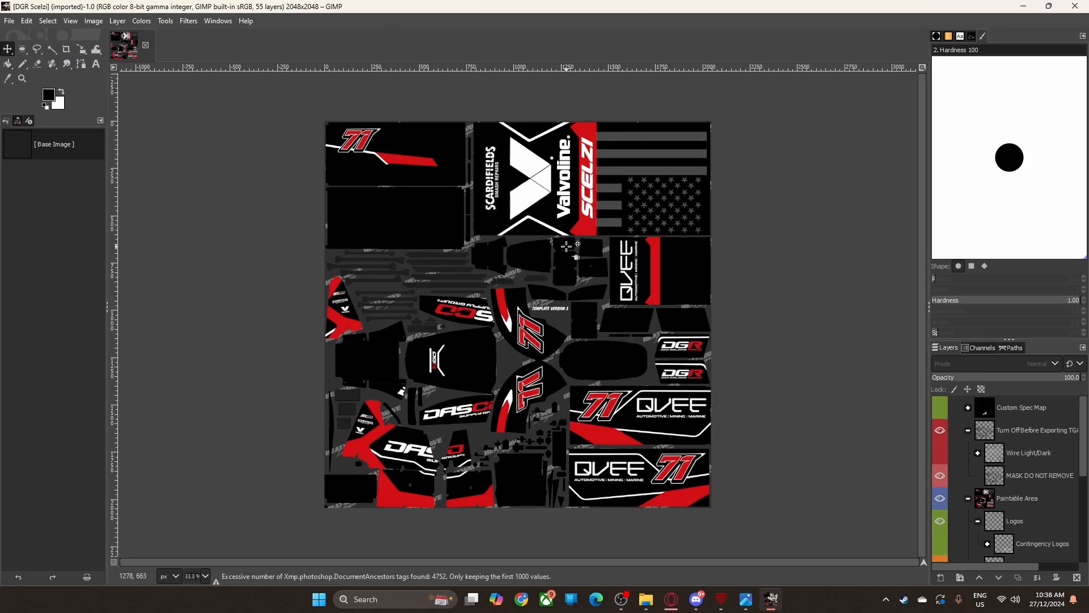
Step: Export the livery as DGR Scelzi.tga into the Dirt Sprint - HD Smart Template v3 folder and close GIMP
left_click(11, 21)
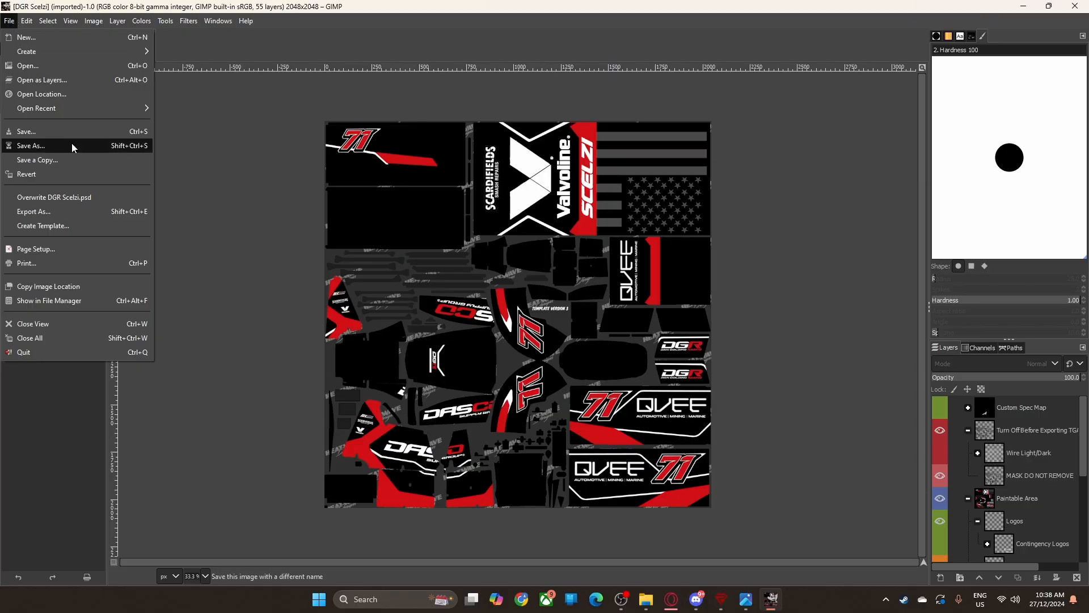
left_click(74, 209)
left_click(463, 165)
key("BackSpace")
key("BackSpace")
key("BackSpace")
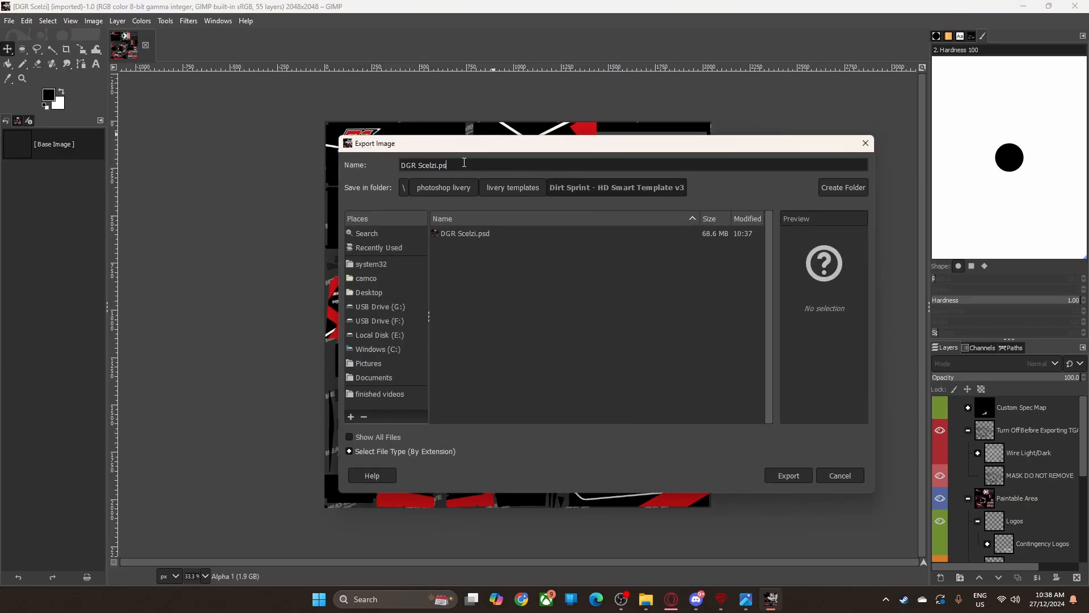
type("tga")
left_click(789, 475)
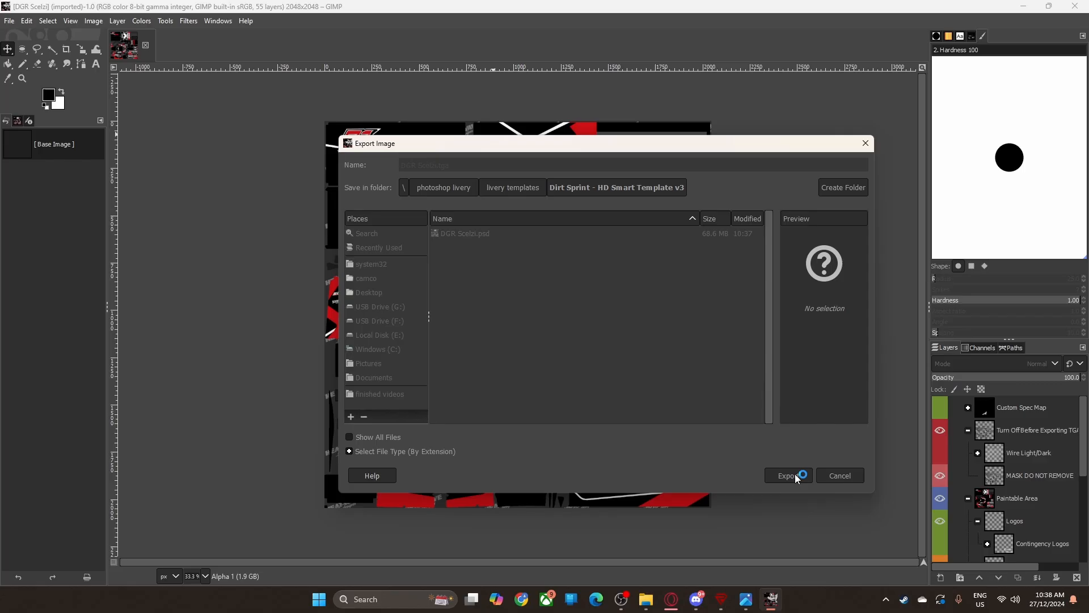
left_click(552, 352)
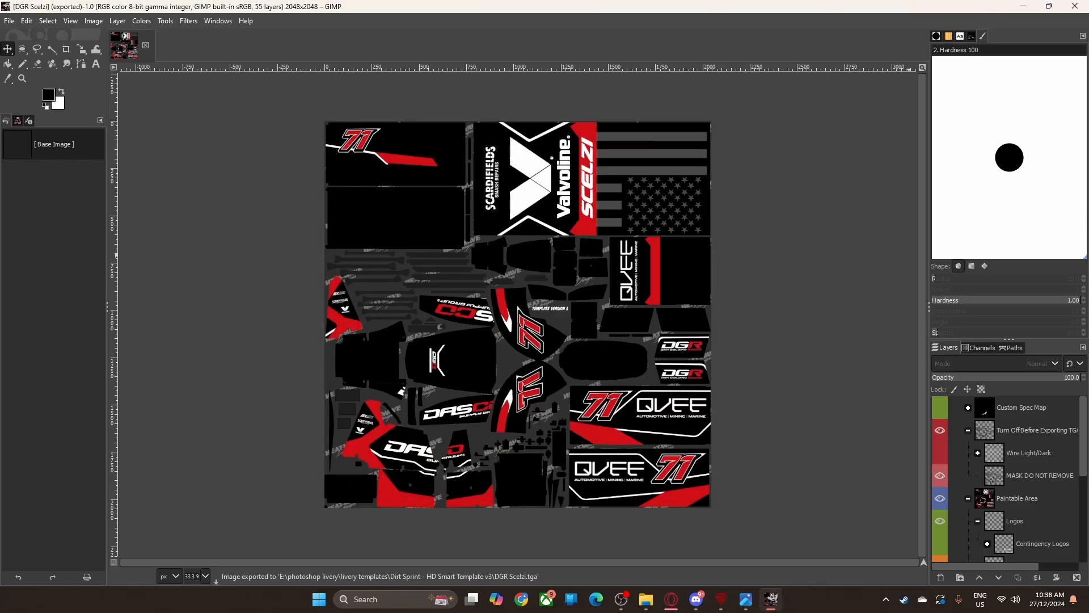
left_click(1075, 5)
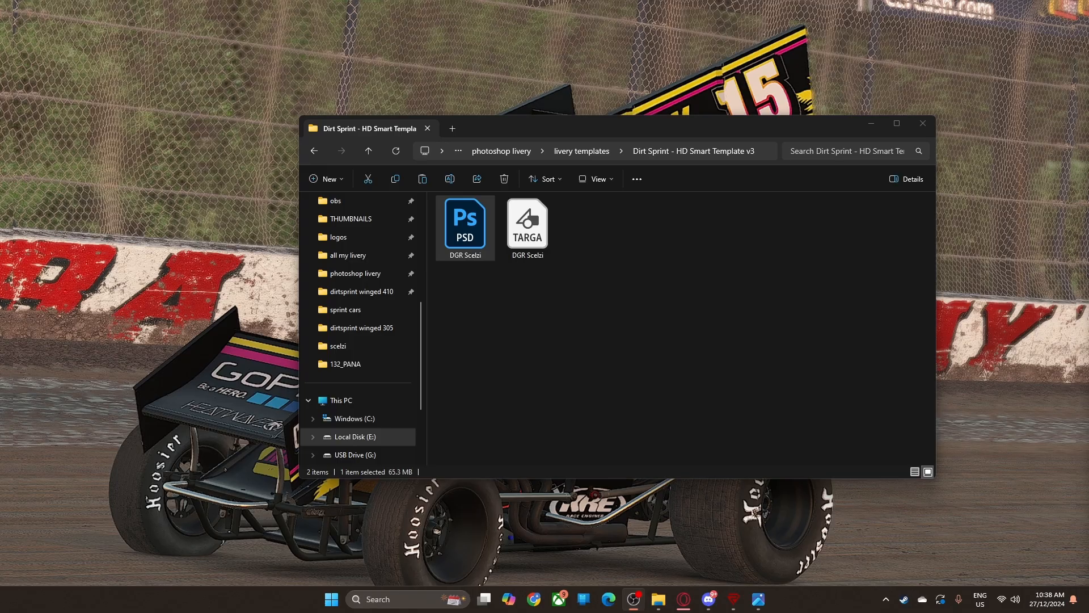
Step: Switch to the Trading Paints site in the browser and open its paint upload page
mouse_move(0, 124)
left_mouse_down()
mouse_move(195, 121)
mouse_move(509, 65)
left_mouse_up()
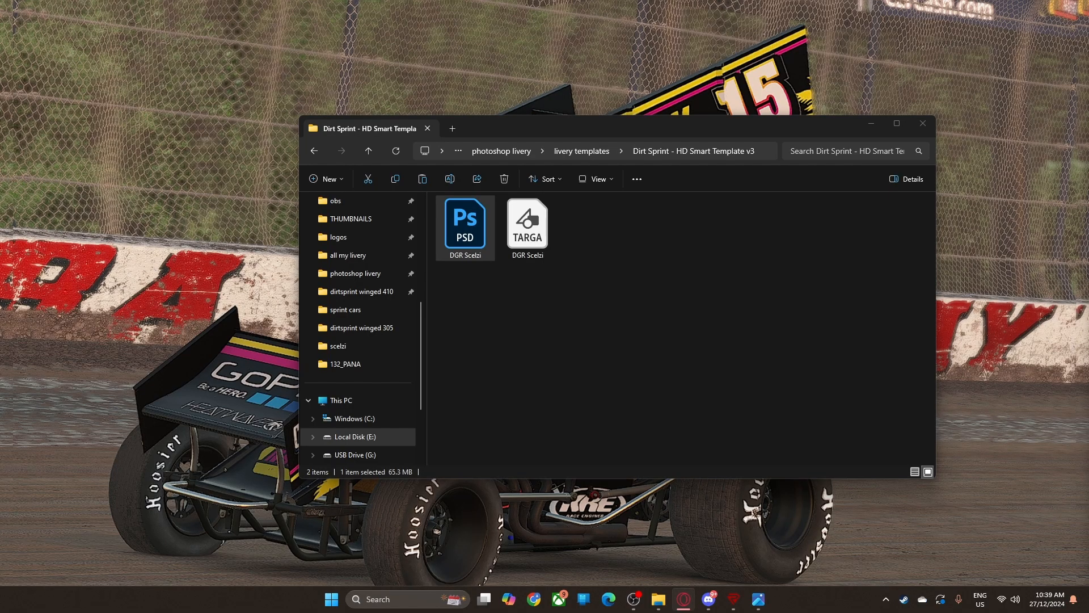
mouse_move(1, 106)
left_mouse_down()
mouse_move(484, 99)
mouse_move(503, 77)
left_mouse_up()
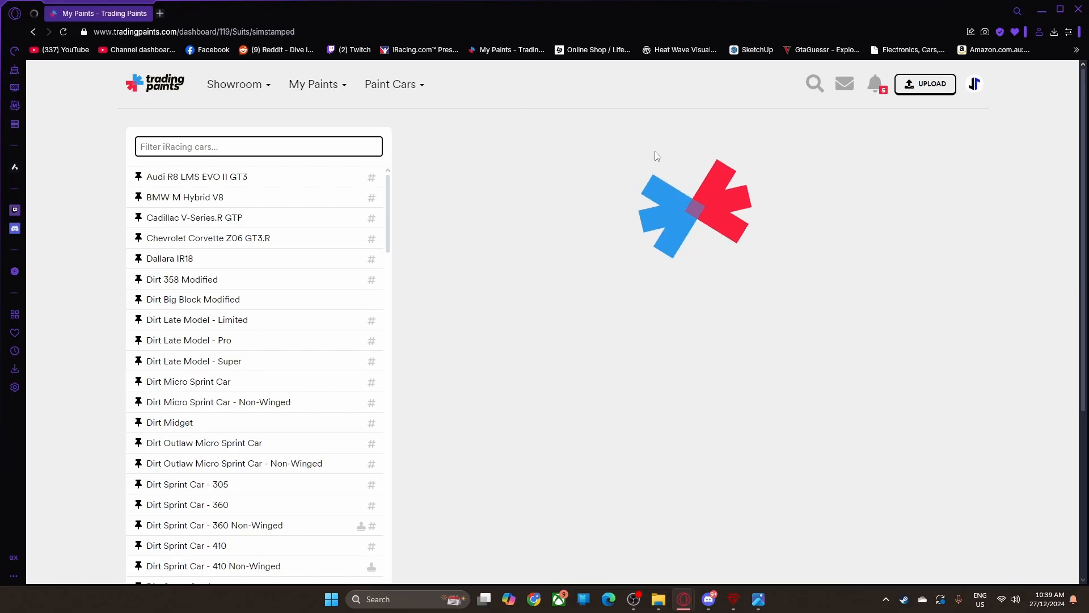
mouse_move(658, 599)
left_click(735, 538)
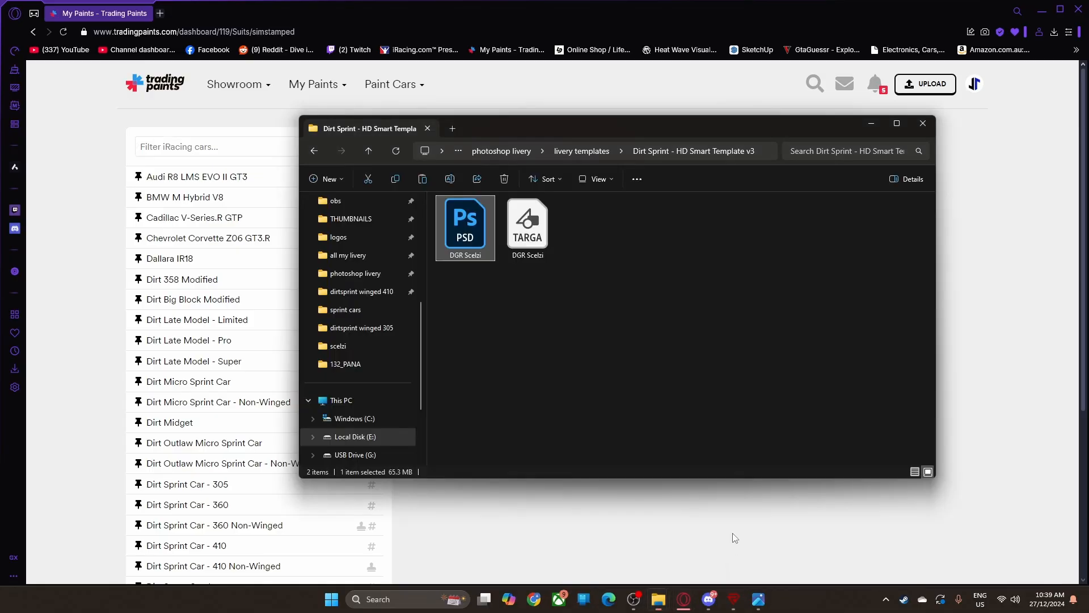
left_click(871, 123)
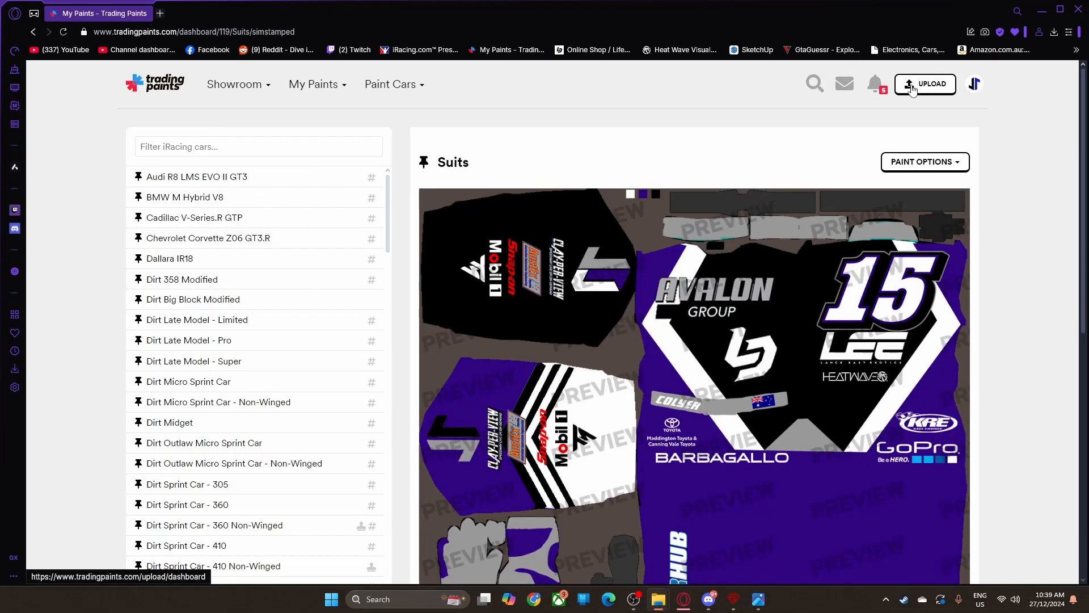
left_click(930, 90)
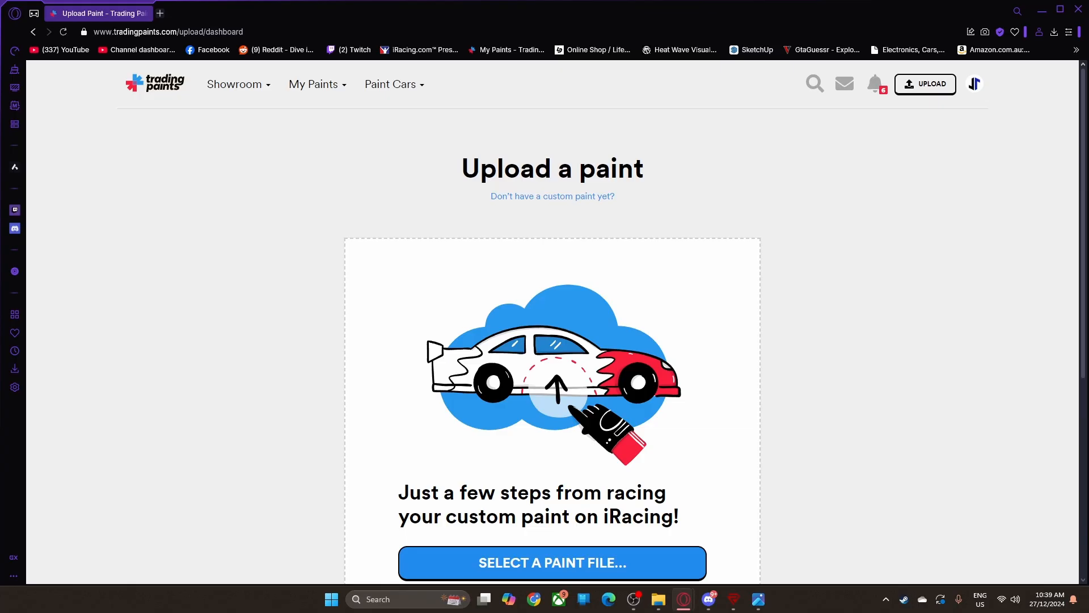
Step: Add the exported DGR Scelzi TGA as the paint file, with Just Me as the upload destination
mouse_move(941, 413)
left_mouse_down()
mouse_move(559, 432)
mouse_move(560, 404)
left_mouse_up()
scroll(558, 383, "down", 4)
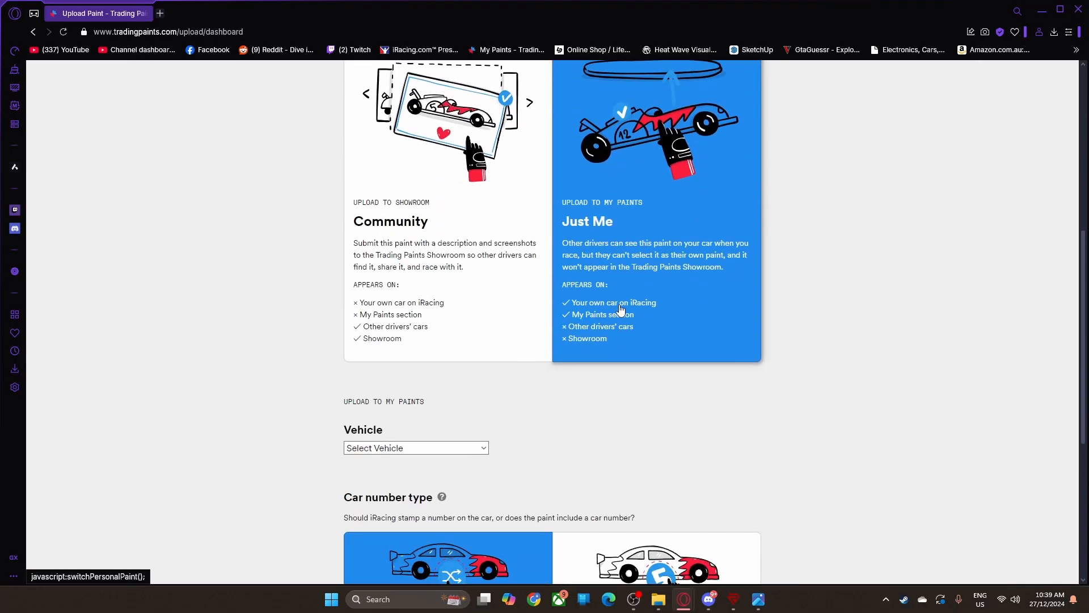
scroll(622, 311, "down", 3)
Step: Choose Dirt Sprint Car - 410 as the vehicle and give the paint a custom number of 71
left_click(422, 278)
left_click(466, 577)
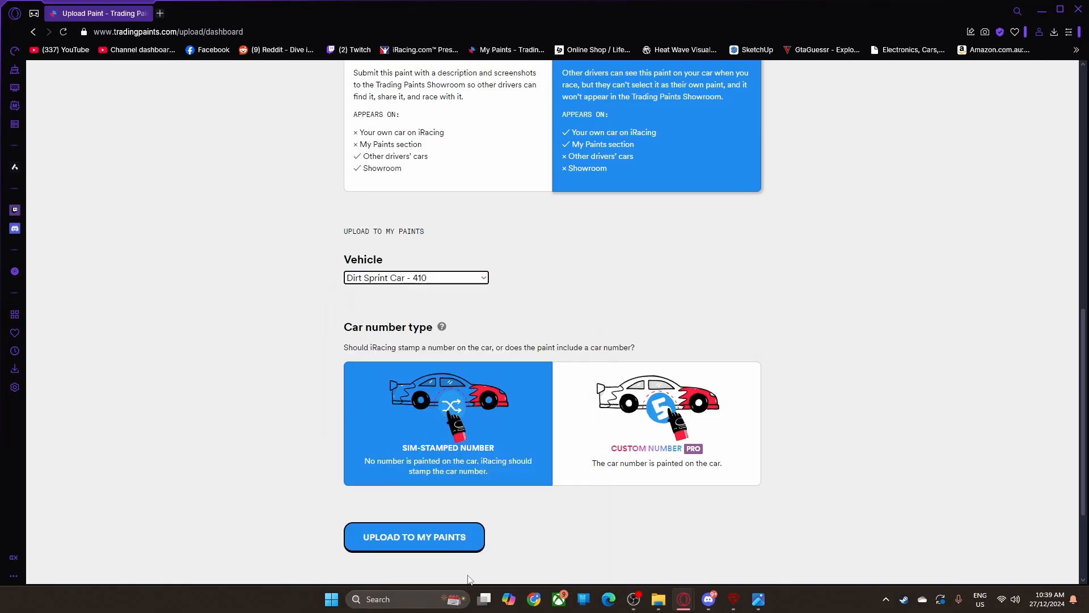
scroll(634, 301, "down", 3)
left_click(634, 300)
left_click(363, 401)
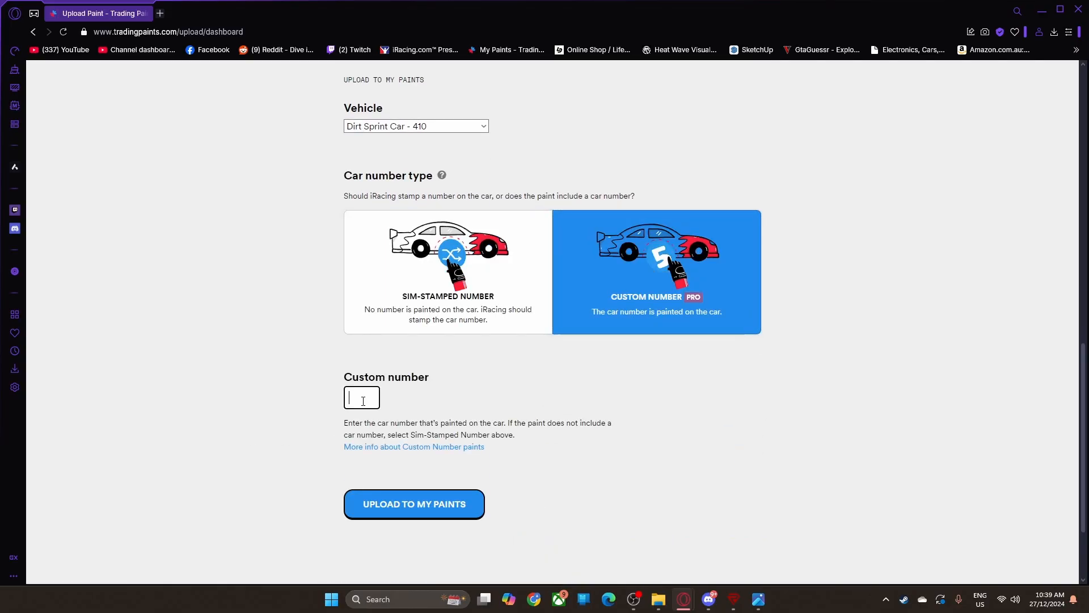
type("71")
Step: Upload the paint to My Paints and check the template preview of the custom-number livery
scroll(377, 388, "up", 10)
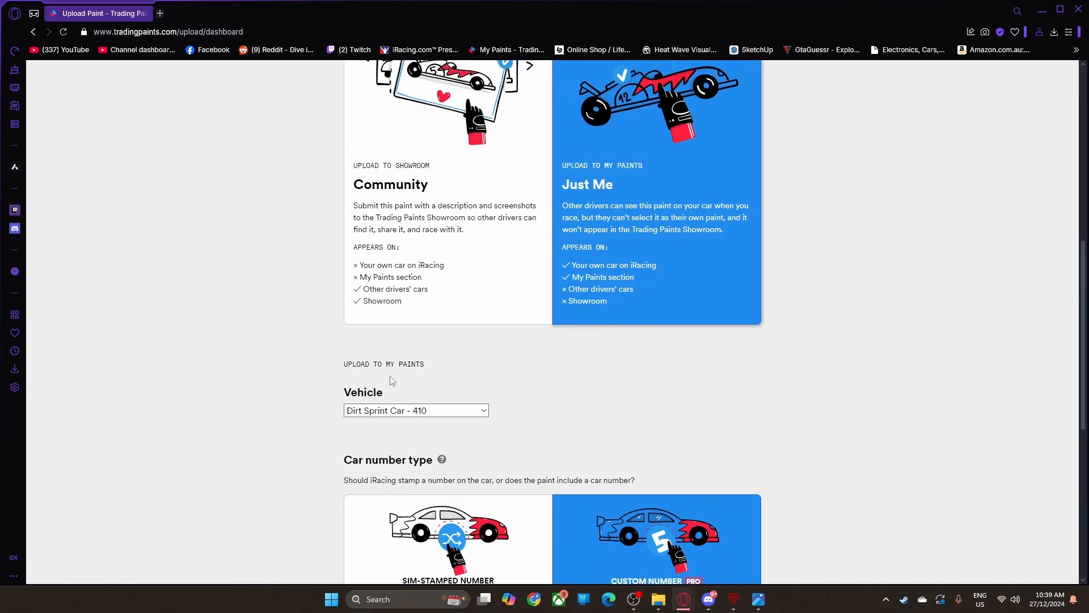
scroll(457, 184, "down", 9)
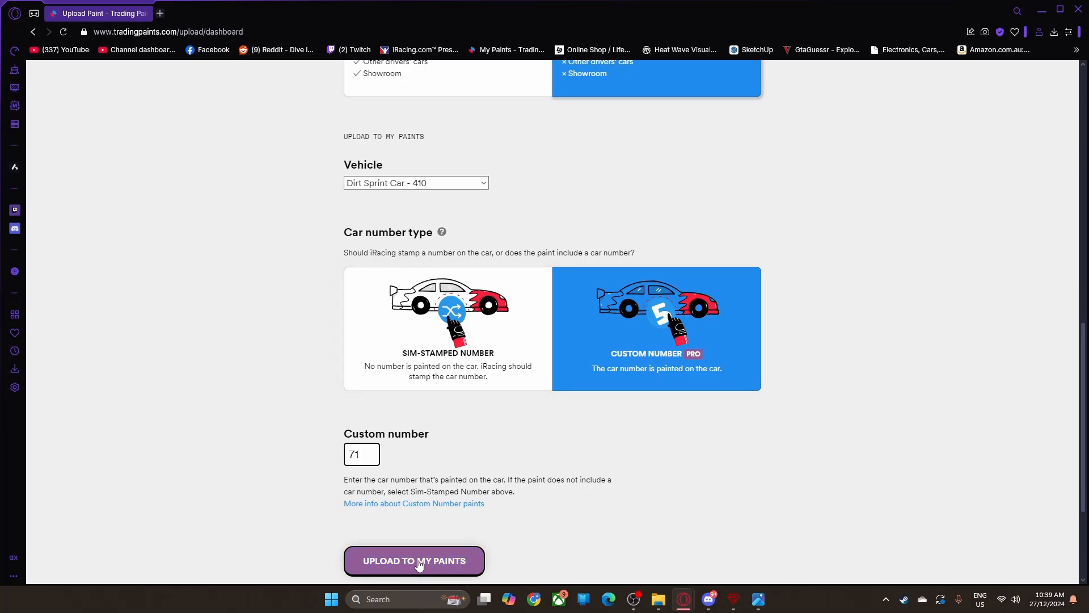
left_click(417, 559)
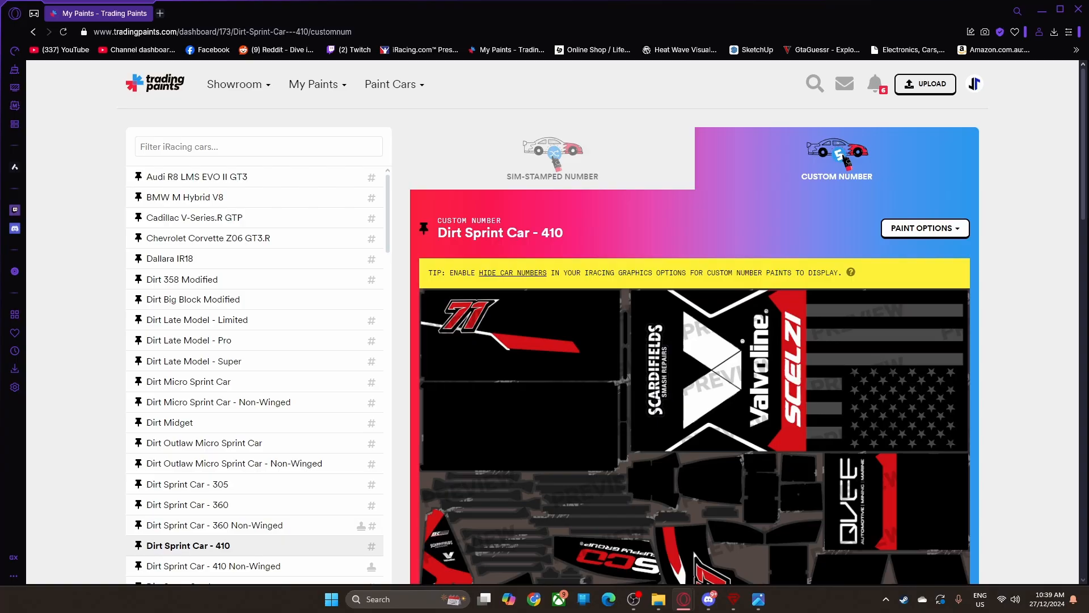
scroll(728, 380, "down", 6)
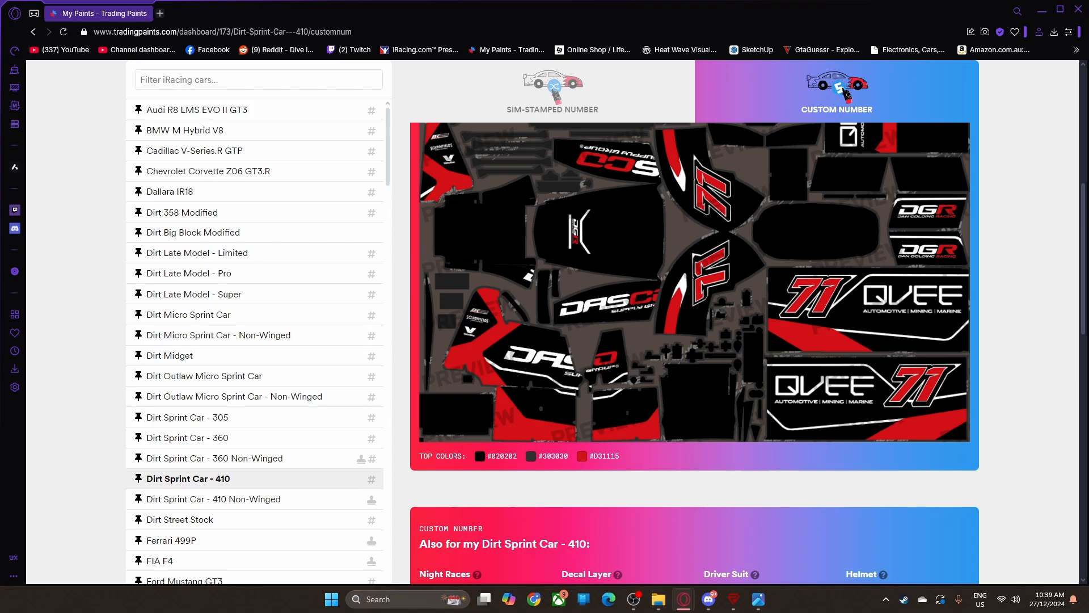
Step: Switch to the DGR Scelzi PSD in Photoshop and show the Wire Light/Dark wireframe over the tail and side panel
mouse_move(658, 602)
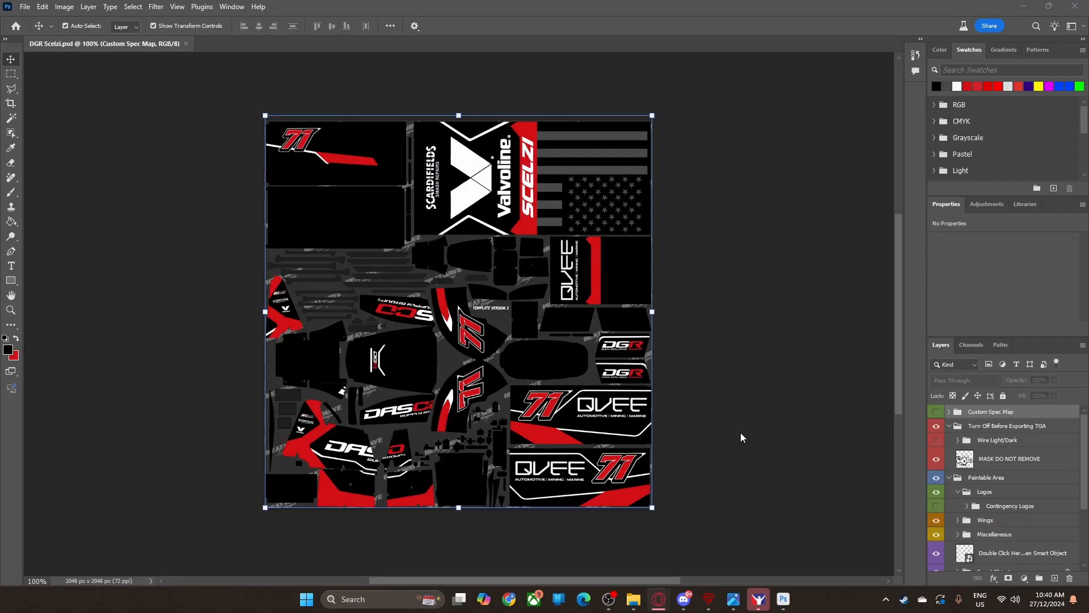
left_click(935, 439)
key("z")
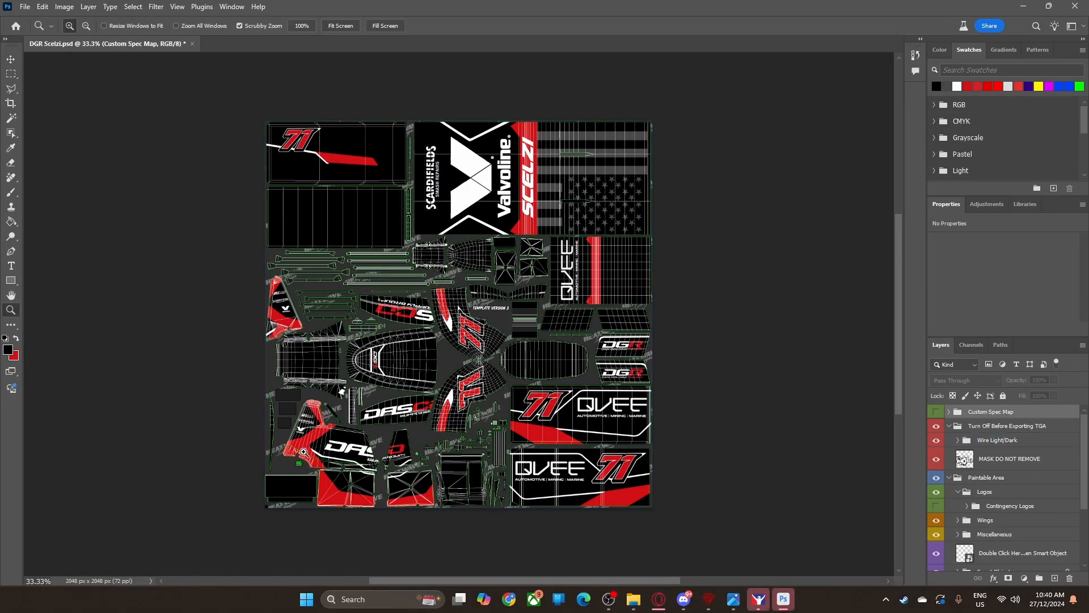
left_click_drag(303, 452, 392, 472)
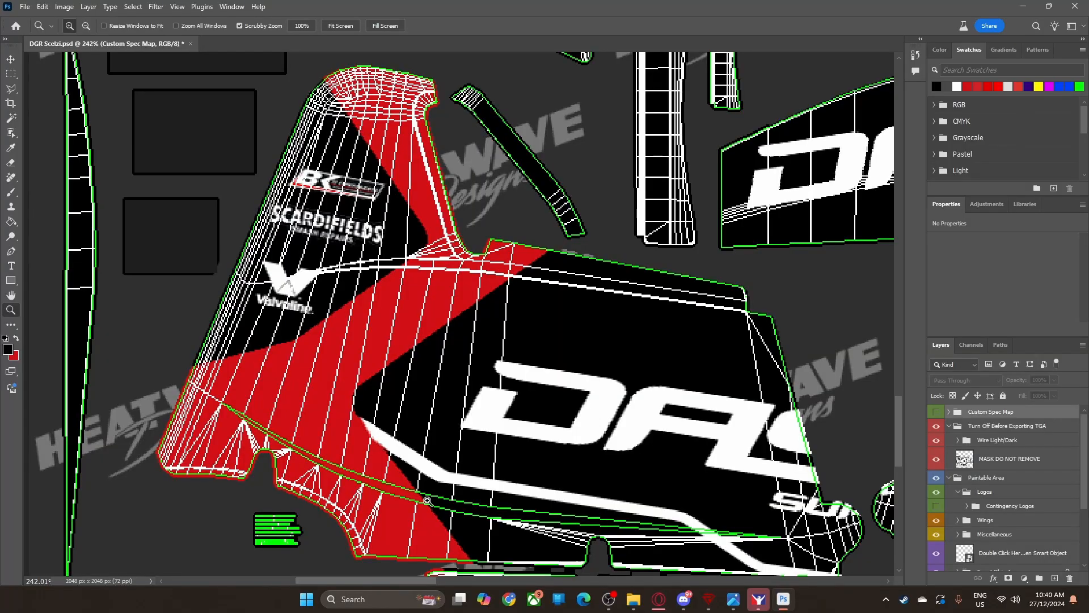
key("v")
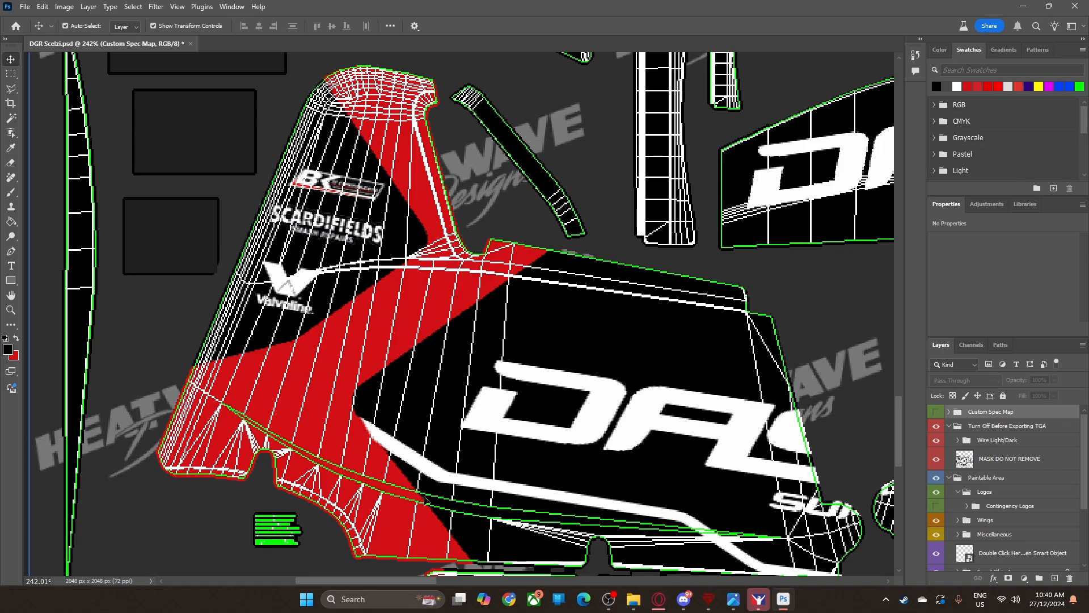
scroll(34, 142, "up", 1)
Step: Outline the upper half of the narrow tapered strip beside the tail panel with the Polygonal Lasso
left_click(8, 89)
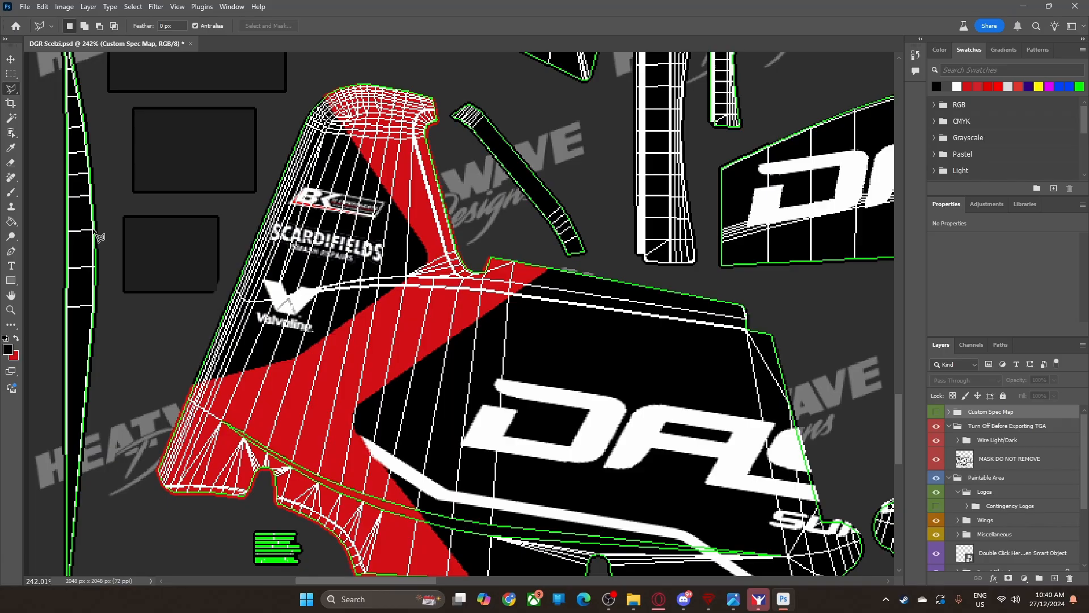
left_click(93, 231)
left_click(59, 247)
left_click(91, 230)
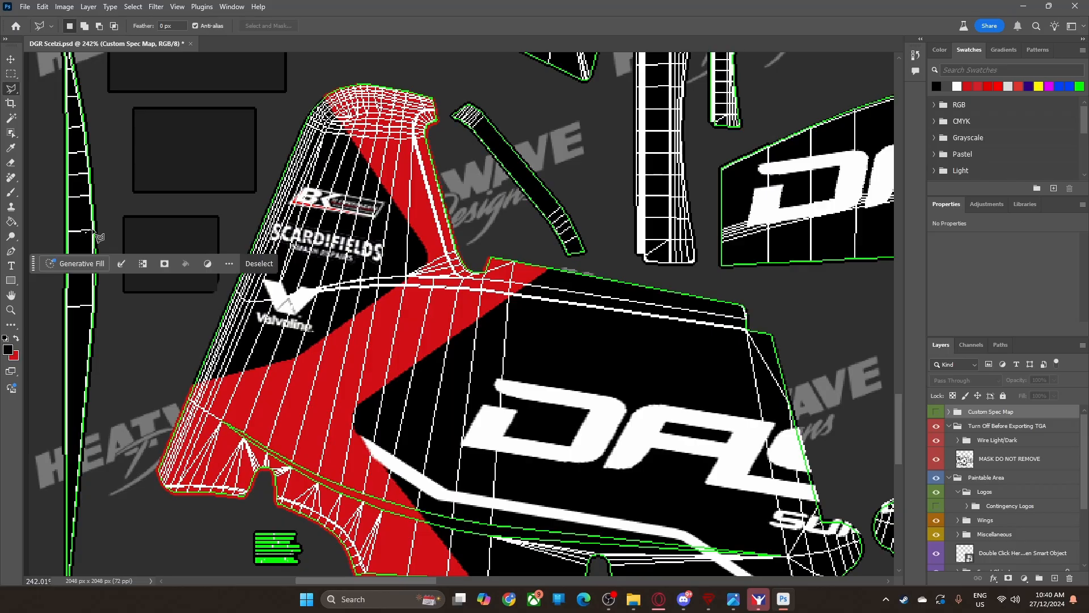
left_click(91, 230)
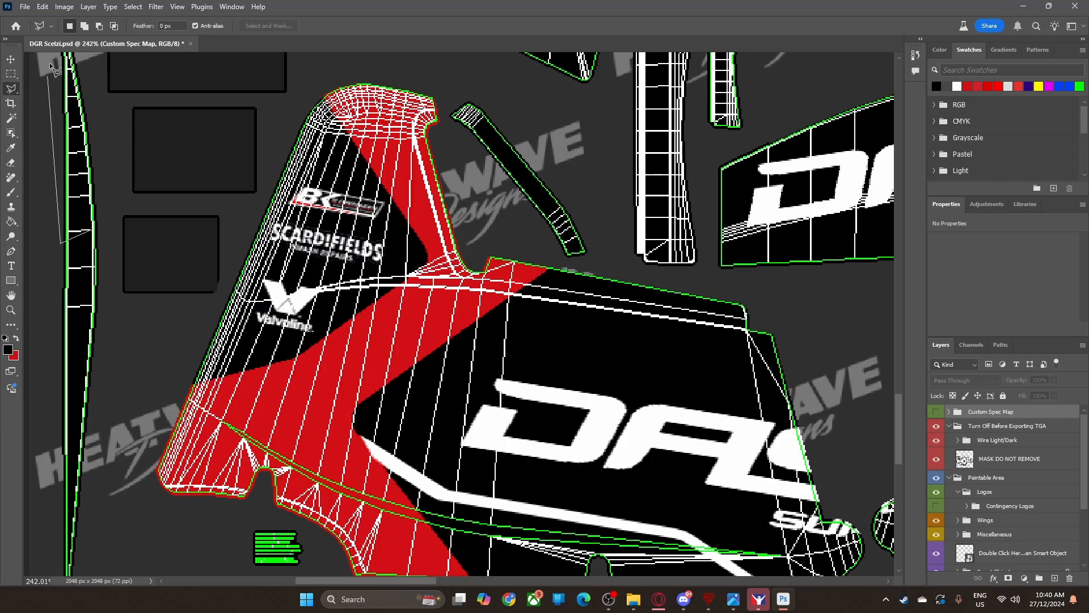
scroll(57, 74, "up", 5)
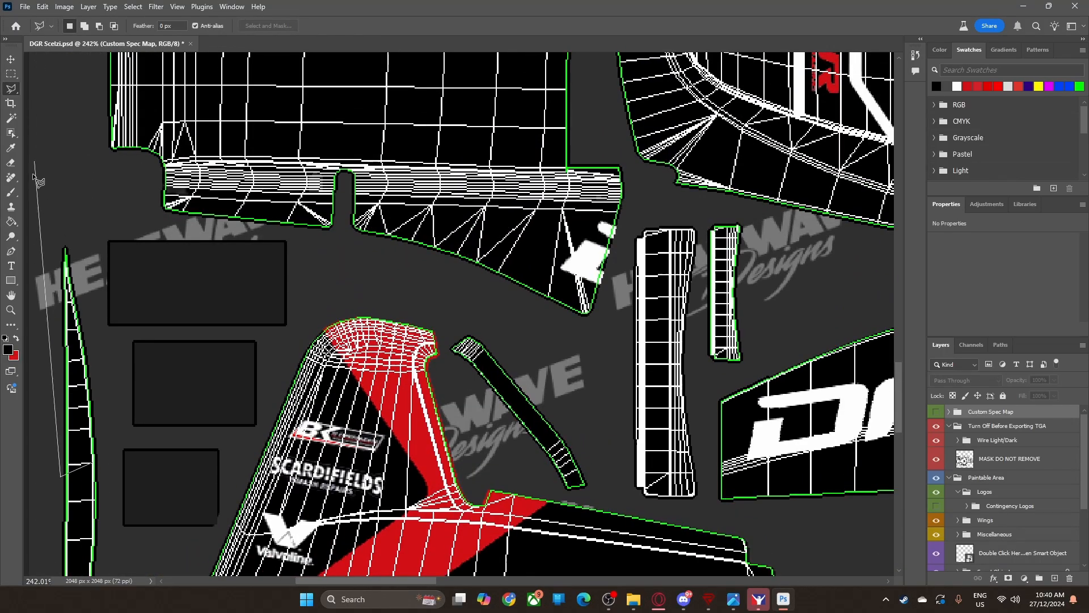
double_click(107, 454)
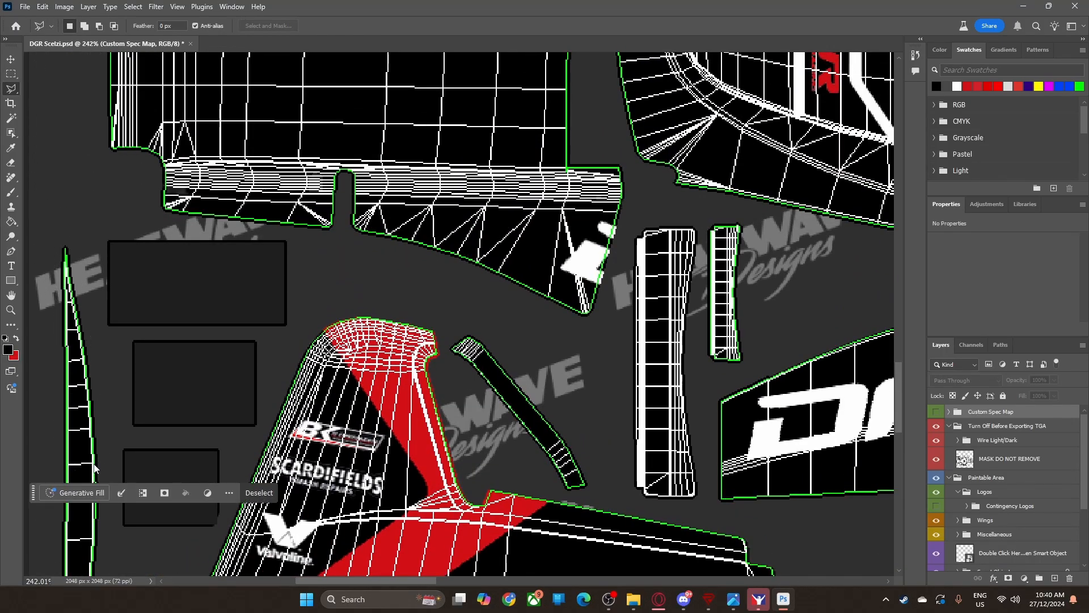
Step: Make red the foreground color and add a new layer inside the Base group, directly above dgr71
left_click(16, 339)
scroll(965, 513, "down", 3)
scroll(964, 513, "down", 2)
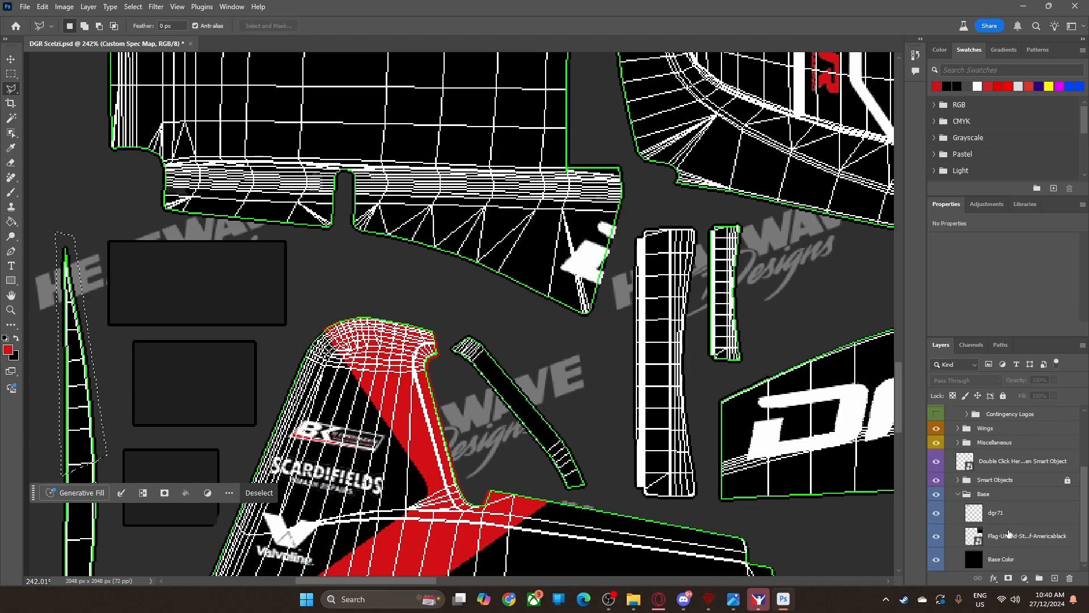
left_click(1056, 578)
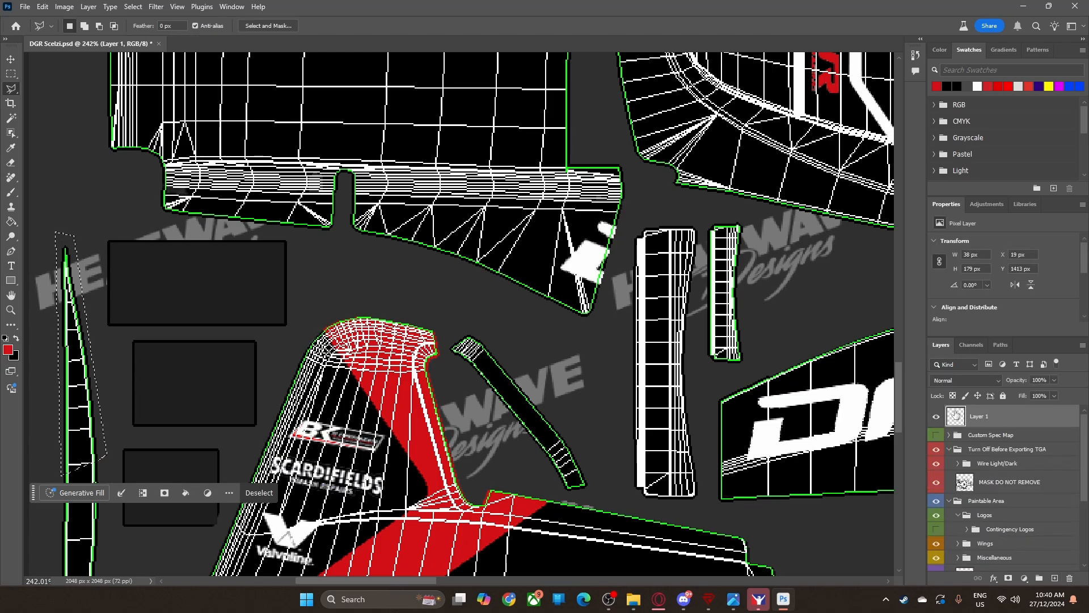
left_click_drag(986, 415, 984, 558)
scroll(1009, 523, "down", 5)
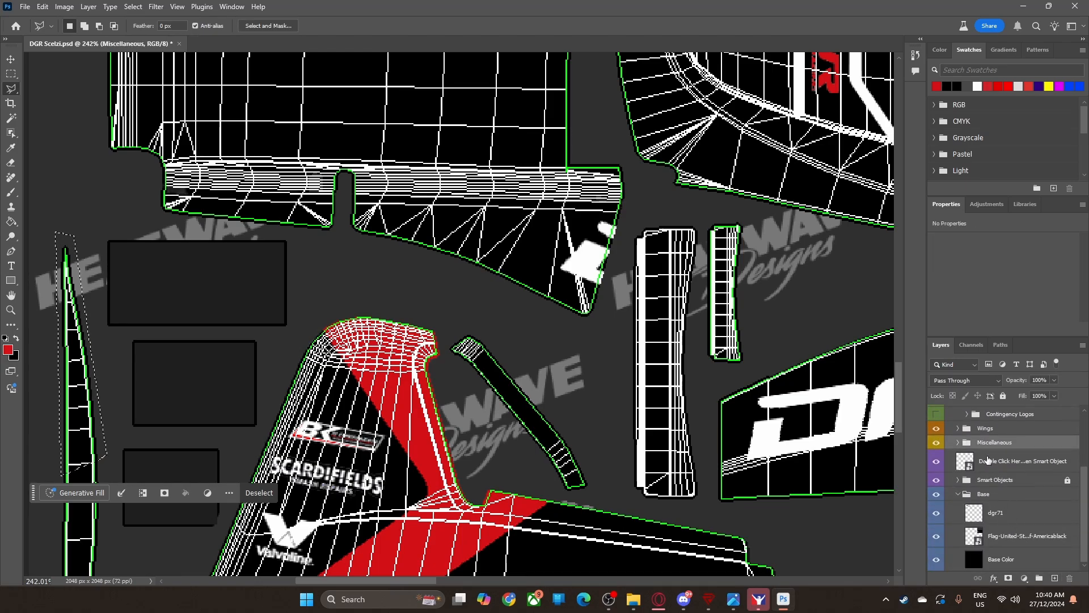
scroll(984, 458, "up", 5)
left_click_drag(986, 417, 992, 502)
Step: Fill the selected upper half of the tapered strip with red using the Paint Bucket, and deselect it
left_click(11, 221)
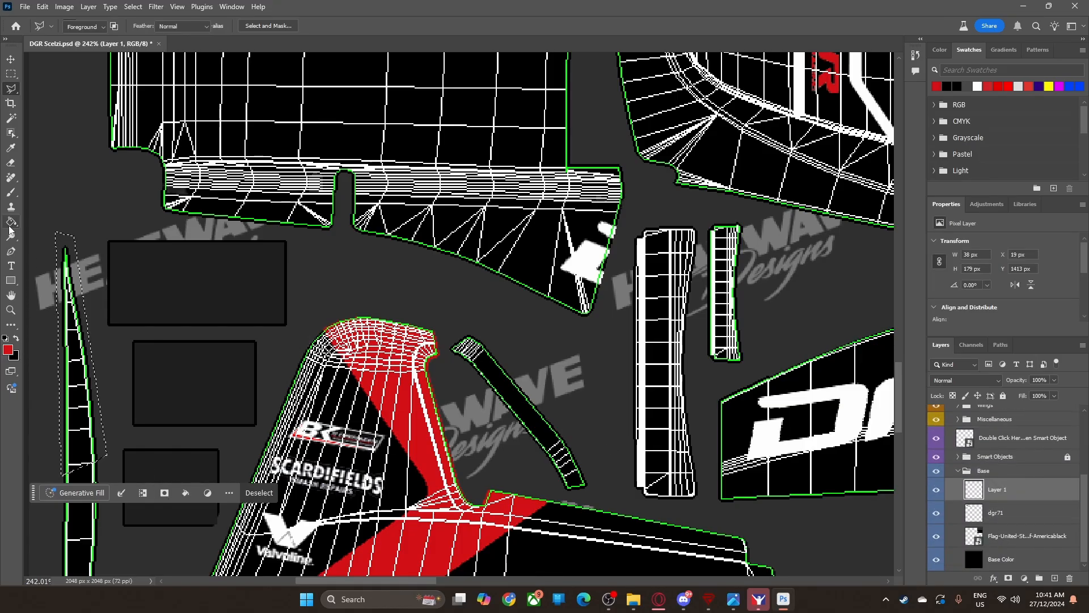
left_click(76, 398)
left_click(266, 498)
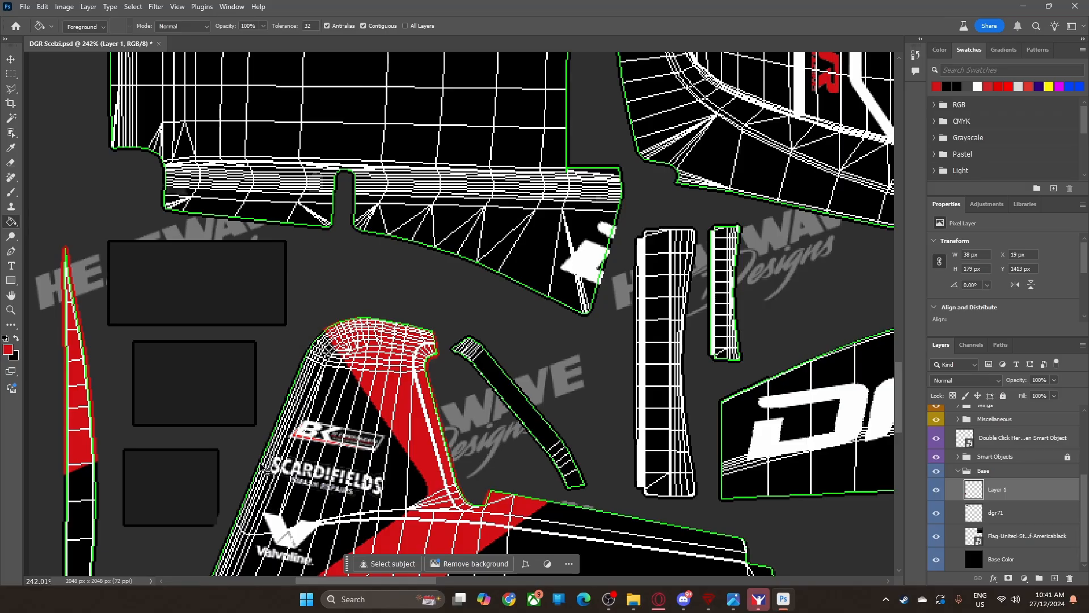
Step: Hide the Wire Light/Dark wireframe and save the DGR Scelzi PSD
scroll(974, 470, "up", 4)
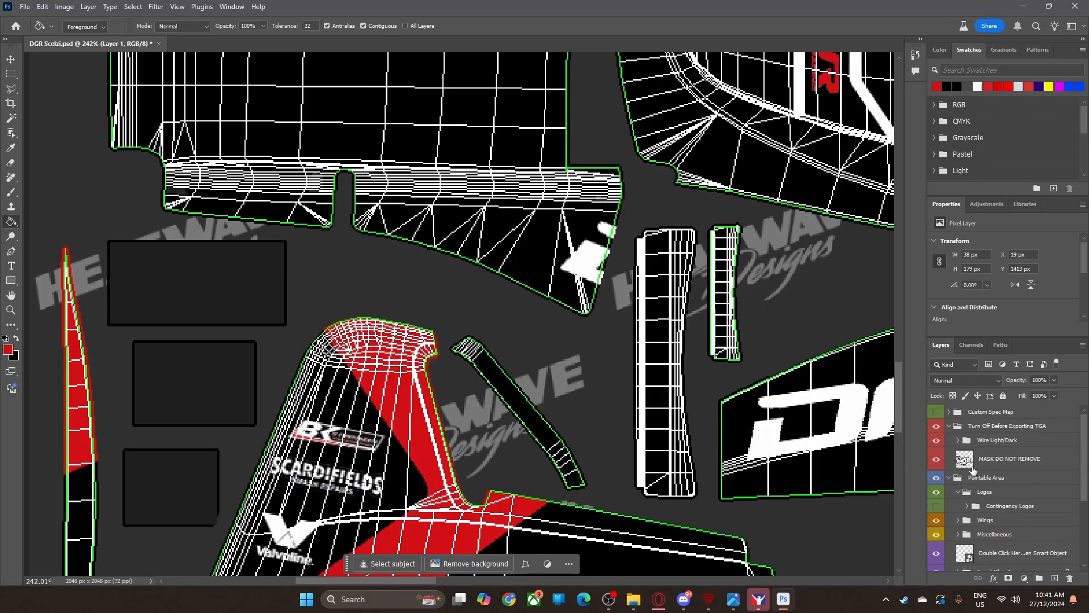
left_click(936, 441)
key("ctrl+s")
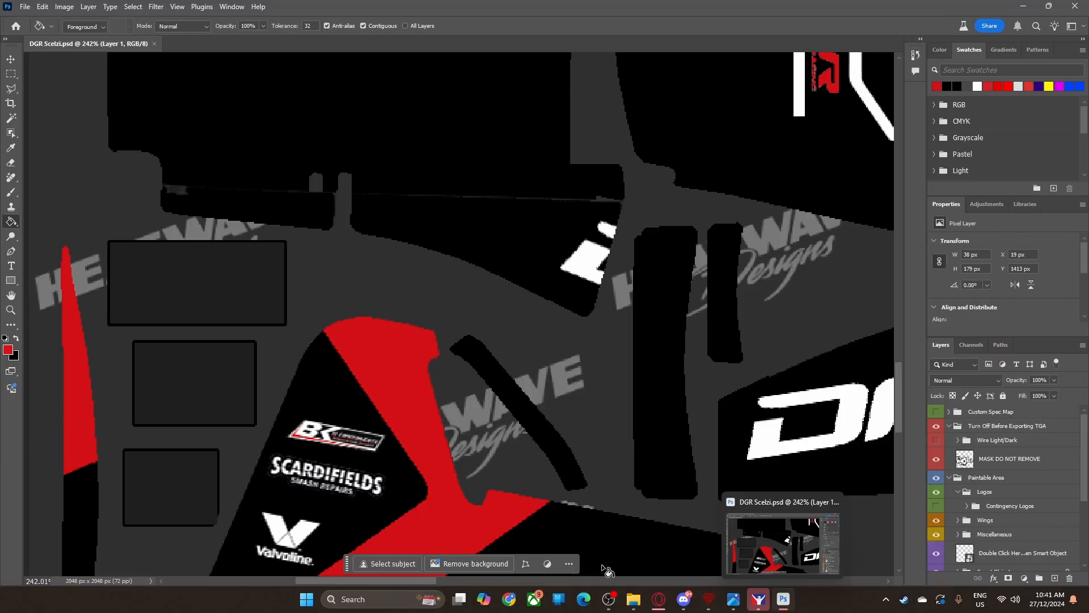
Step: Switch to iRacing and leave the cockpit of the Eldora Speedway test session for the session screen
mouse_move(754, 605)
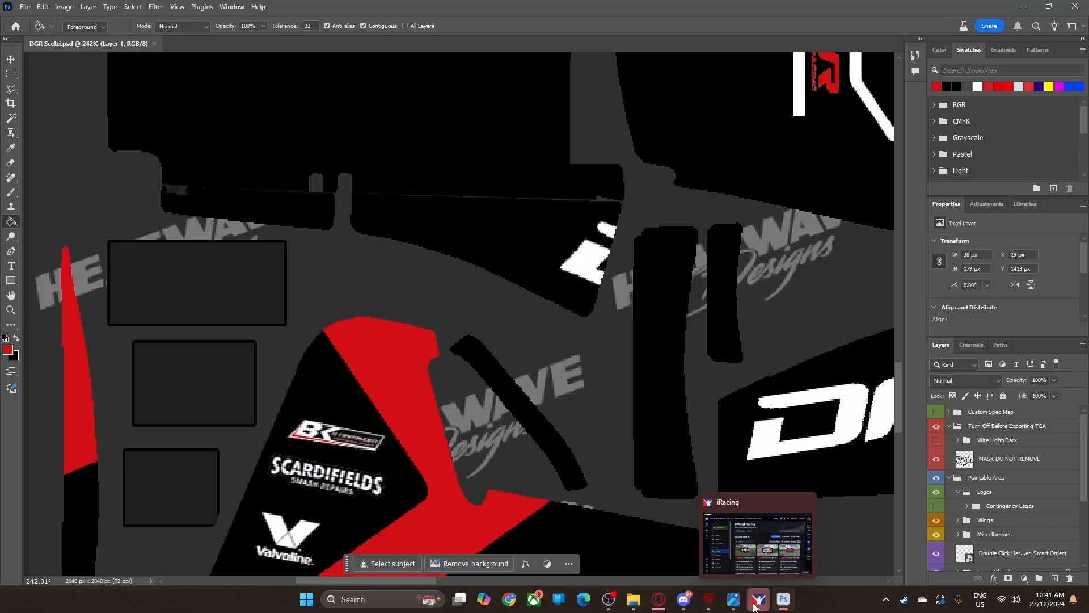
left_click(757, 600)
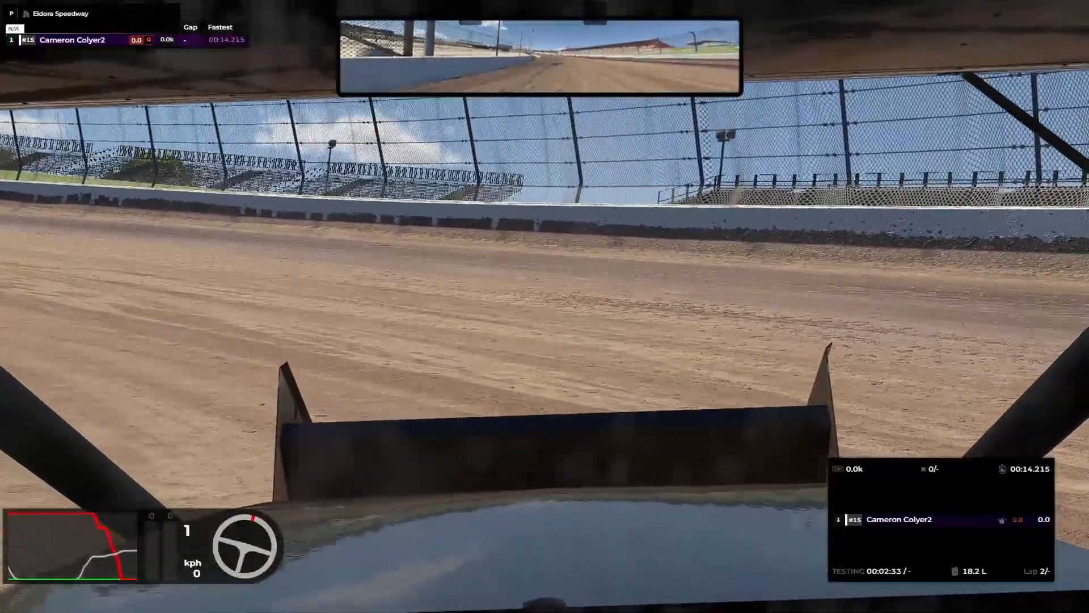
key("Escape")
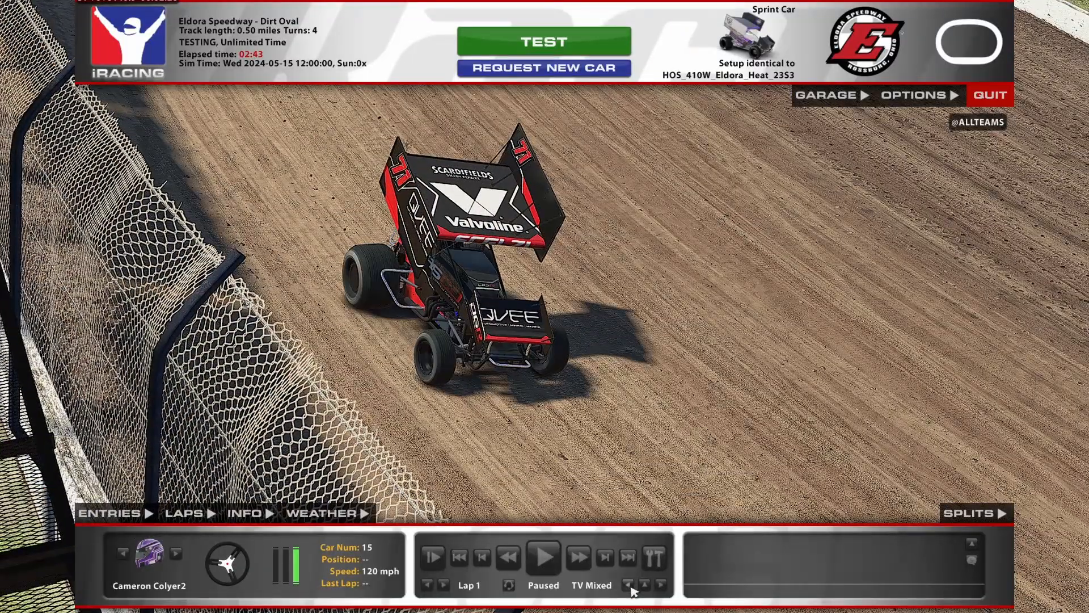
Step: Open the camera editor and fly the camera in close to examine the livery on the car's nose, side panels and top wing
key("ctrl+F12")
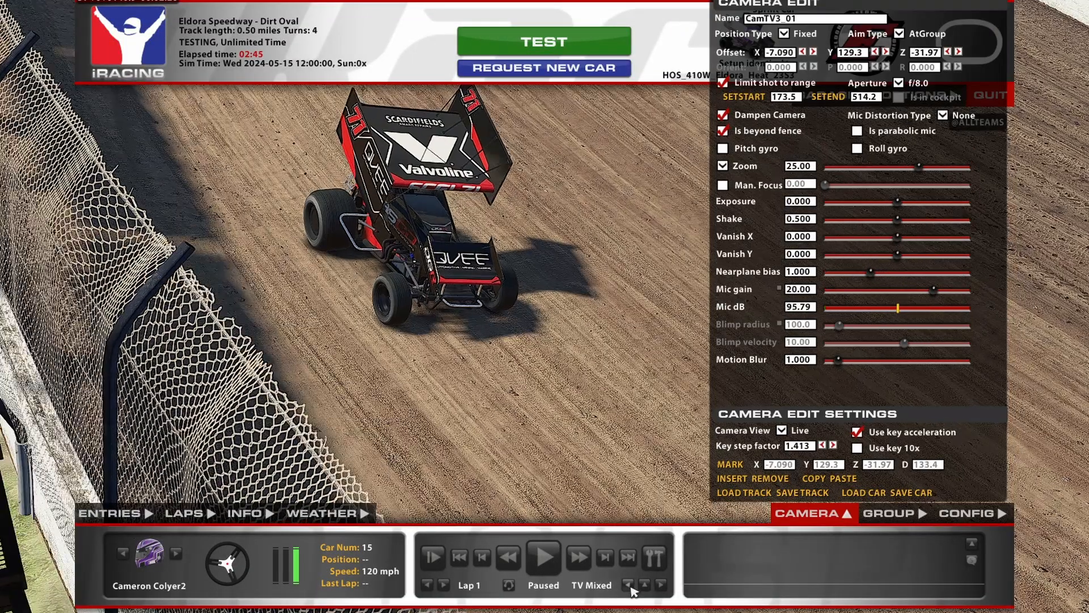
key("z")
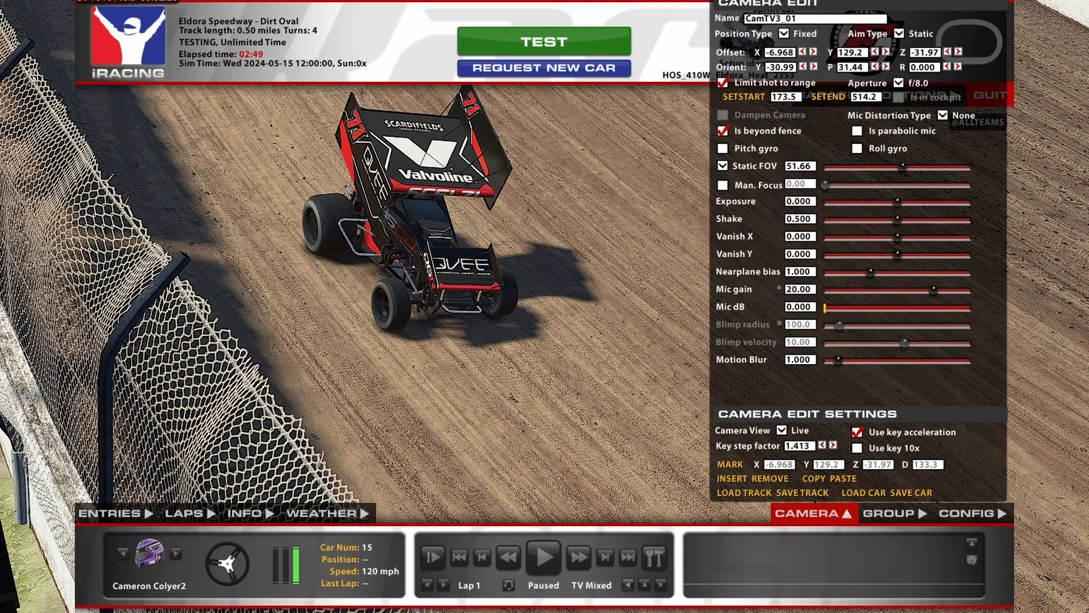
key("w")
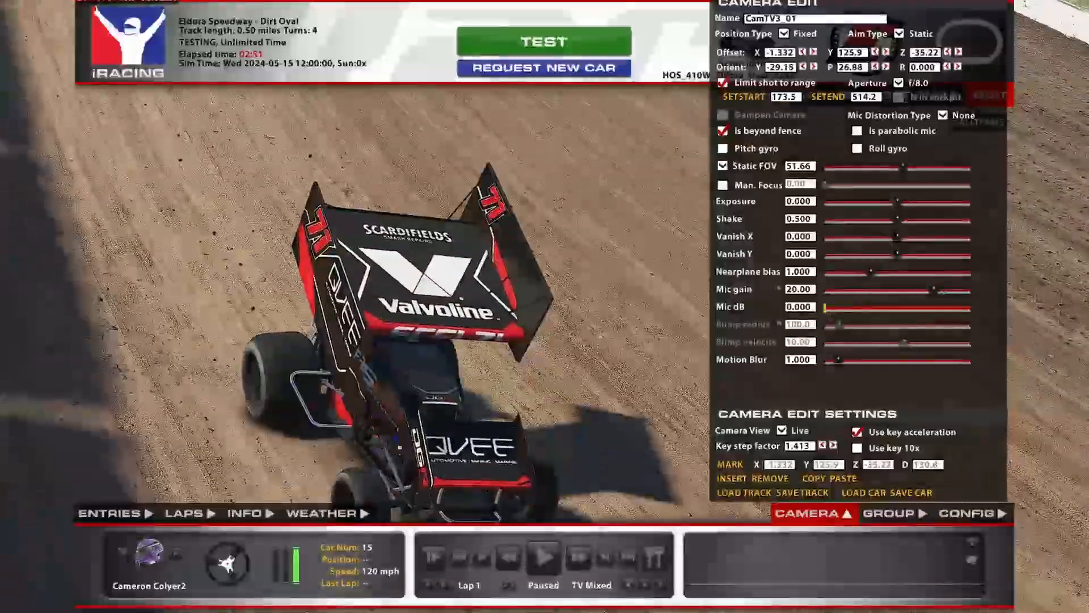
key("alt+s")
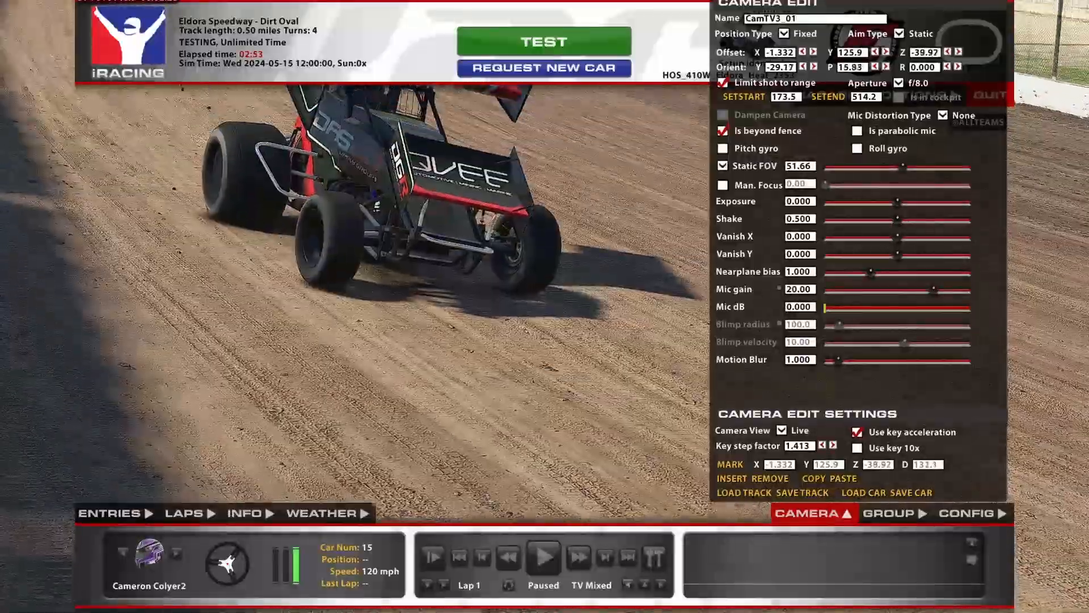
key("ctrl+w")
key("w")
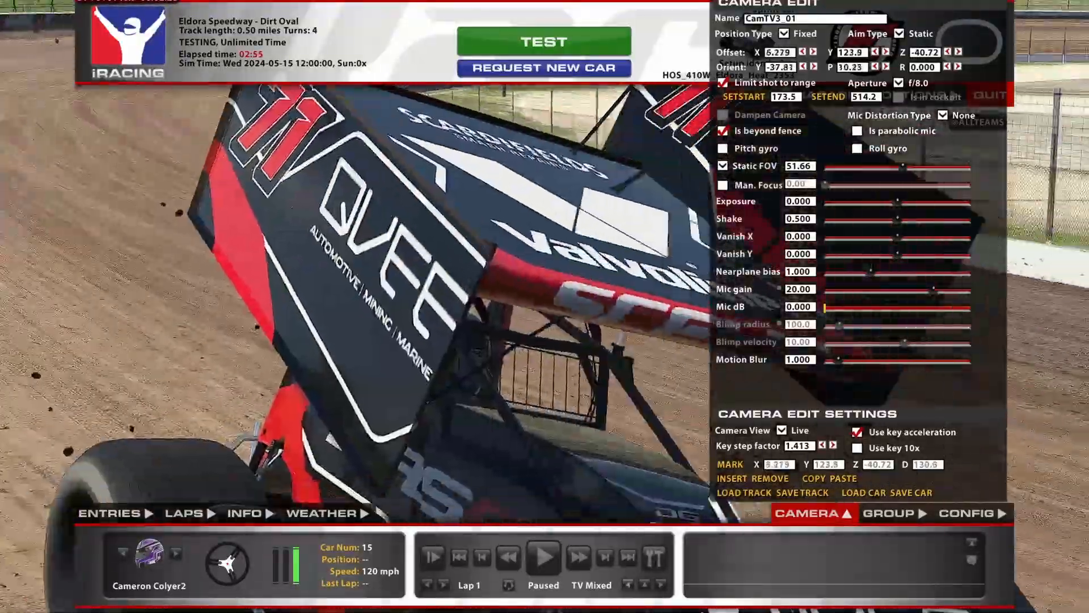
key("ctrl+d")
key("ctrl+s")
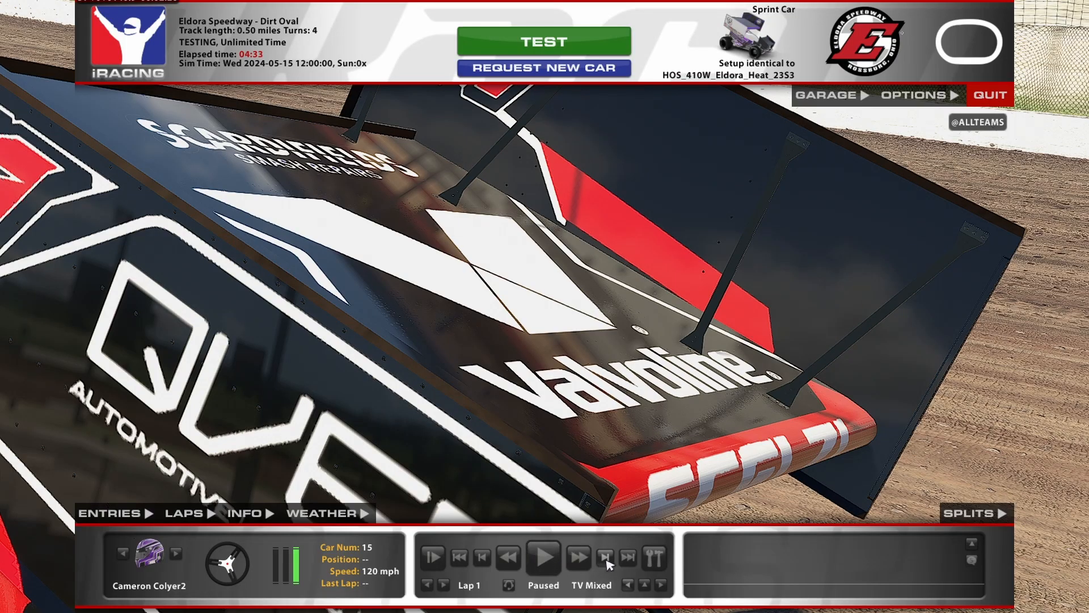
Step: Change the replay camera to TV1 to view the painted car on track
left_click(628, 586)
left_click(628, 586)
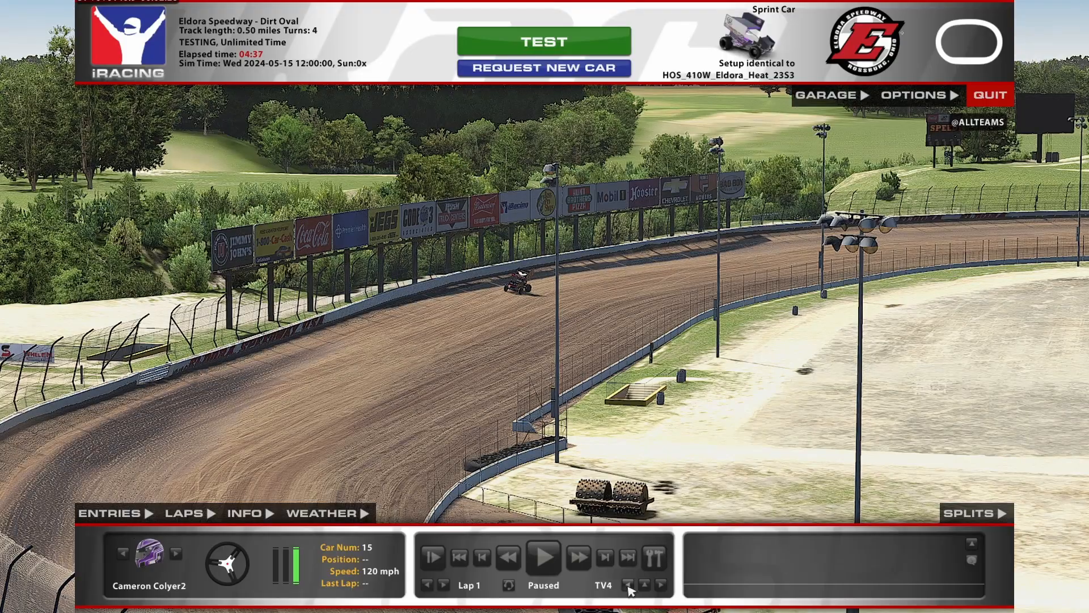
left_click(628, 586)
left_click(628, 586)
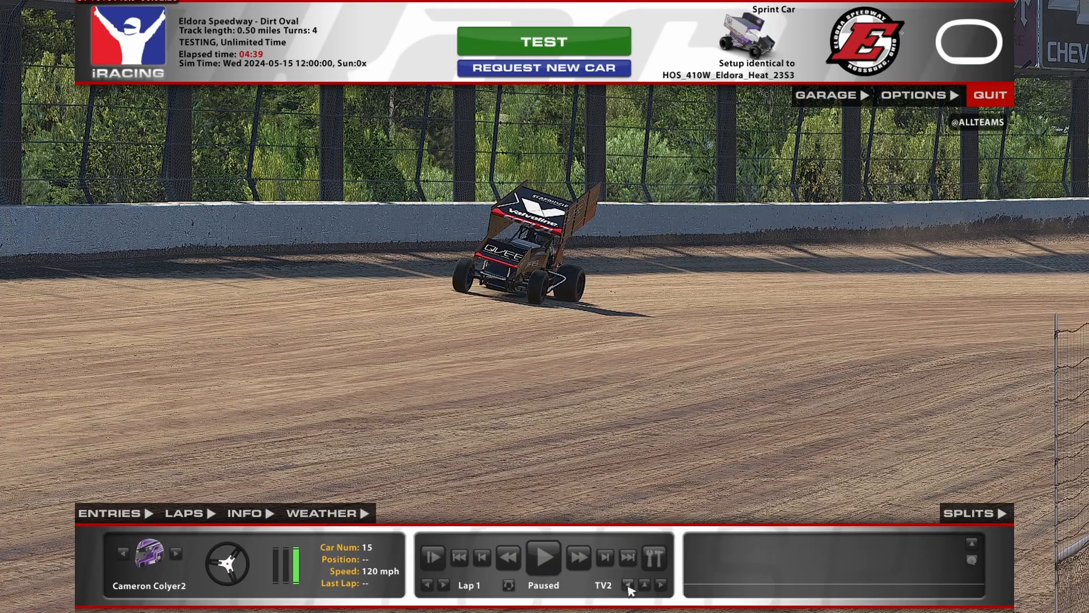
left_click(628, 586)
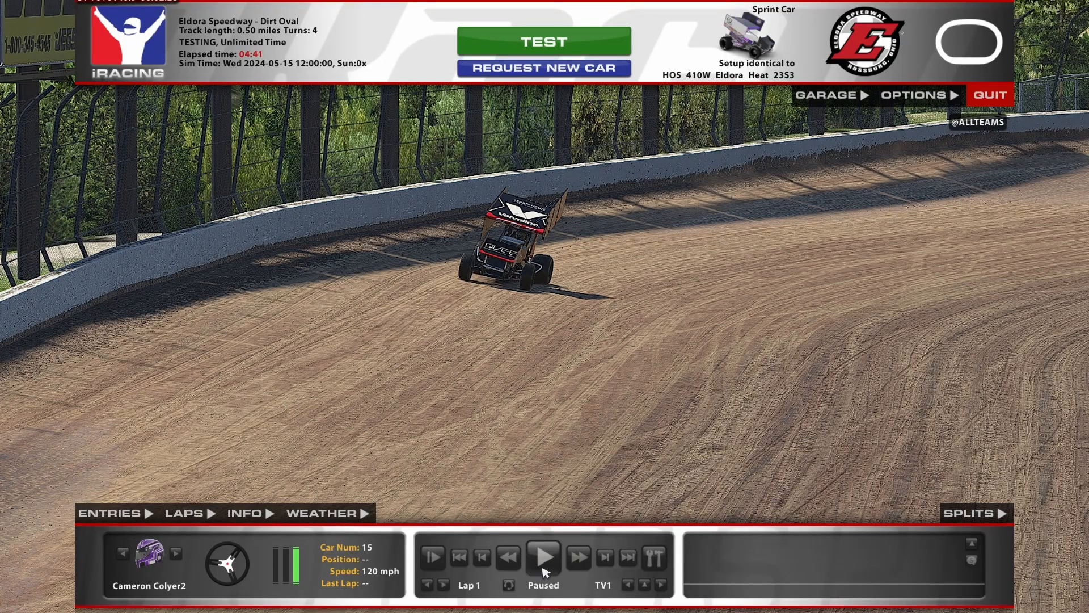